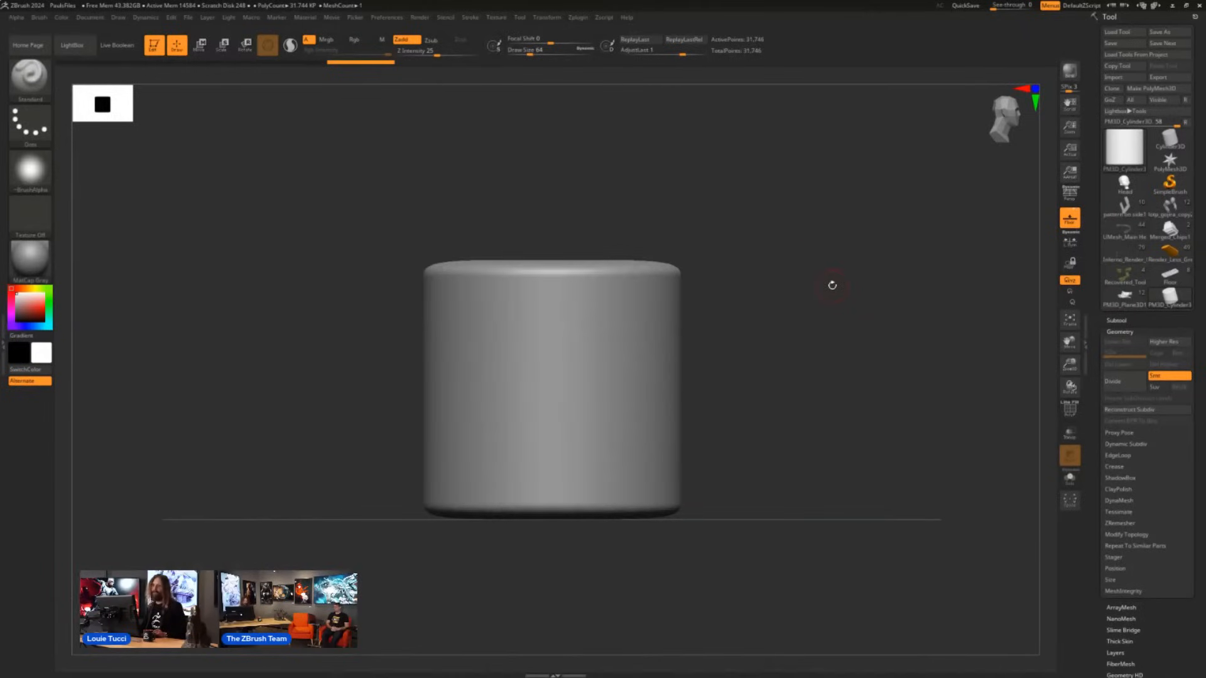
# - Choose the KnifeCurve brush as the cutting brush for the cylinder
pyautogui.hotkey('ctrl', 'shift')
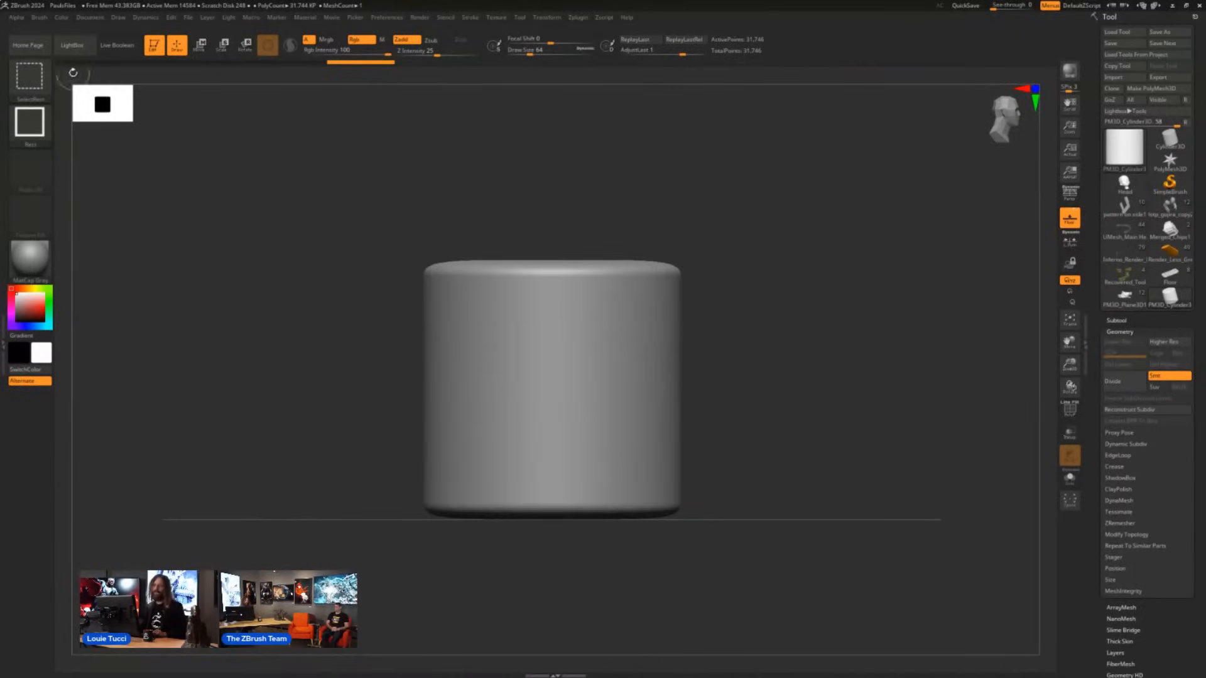
pyautogui.click(31, 80)
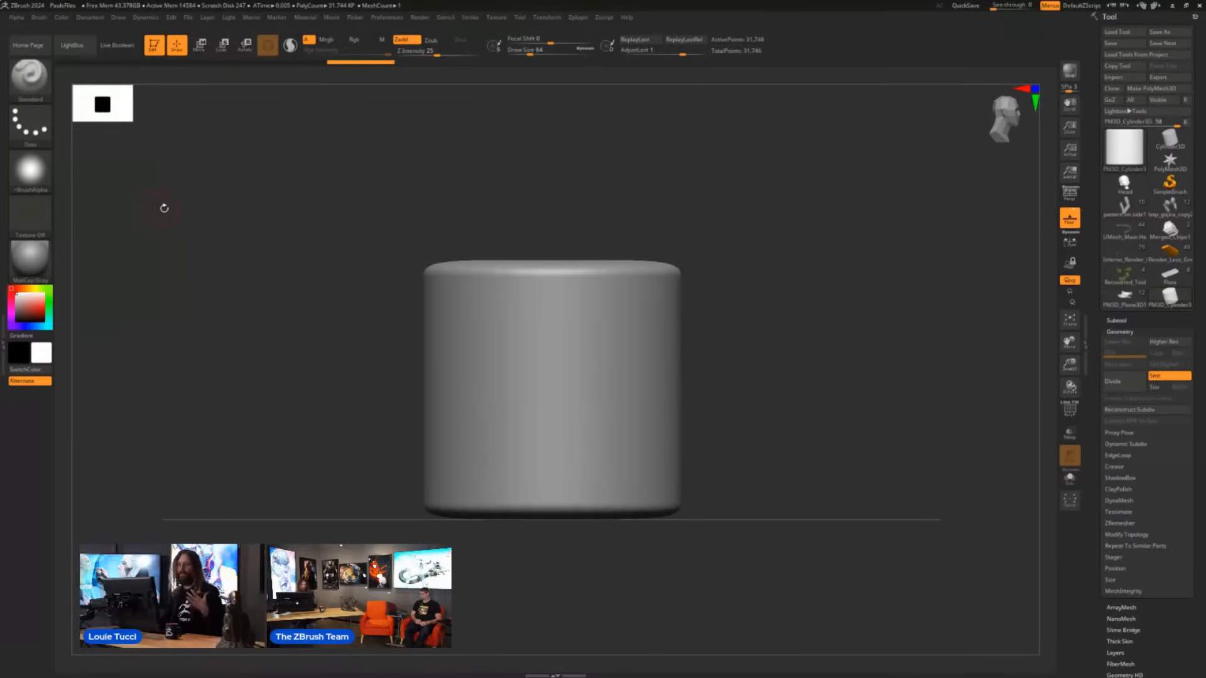
pyautogui.moveTo(735, 203); pyautogui.dragTo(757, 267)
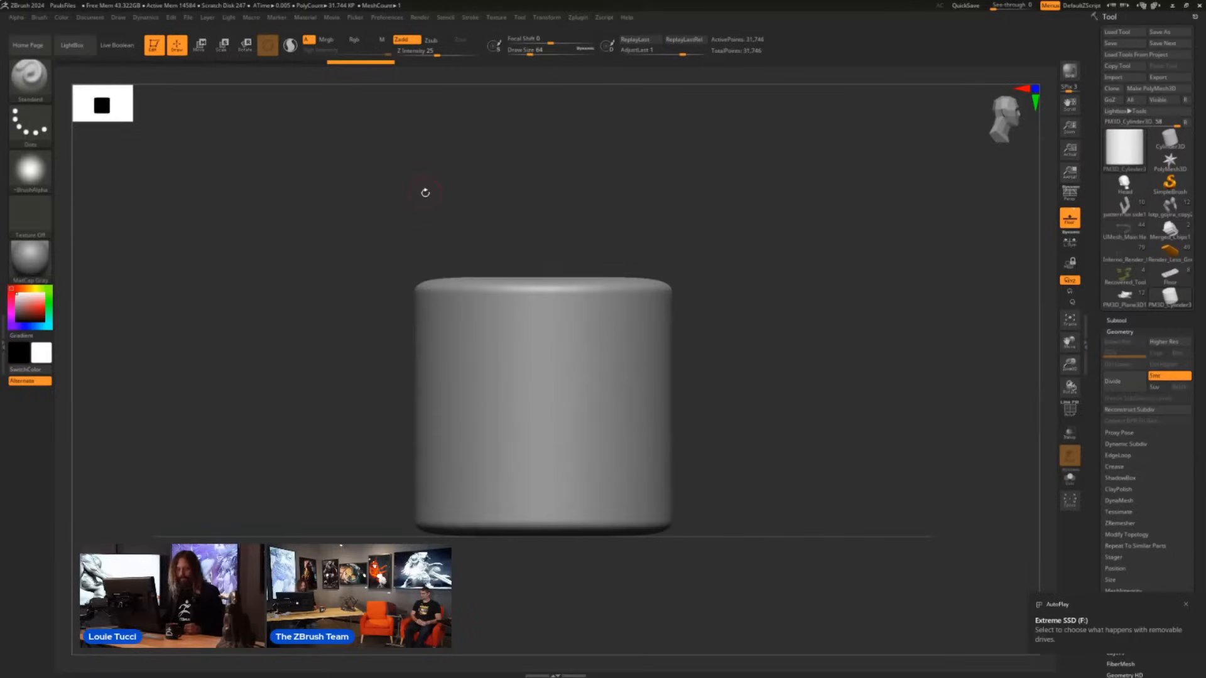
pyautogui.click(30, 86)
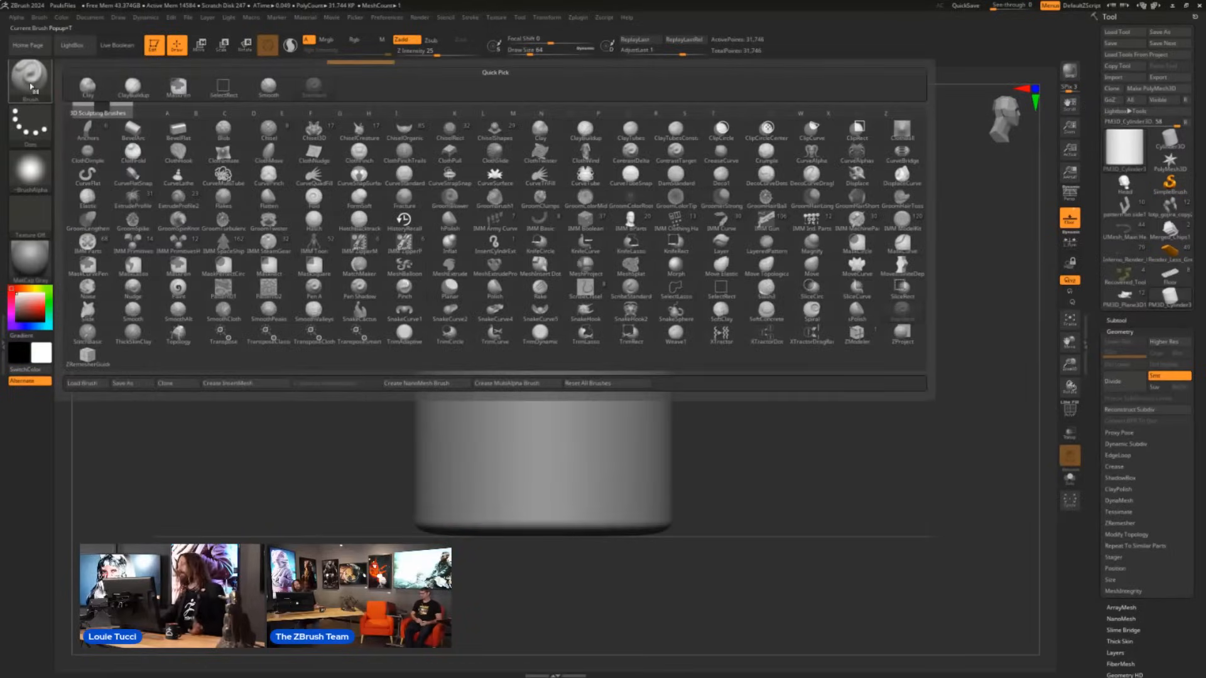
pyautogui.press('ctrl')
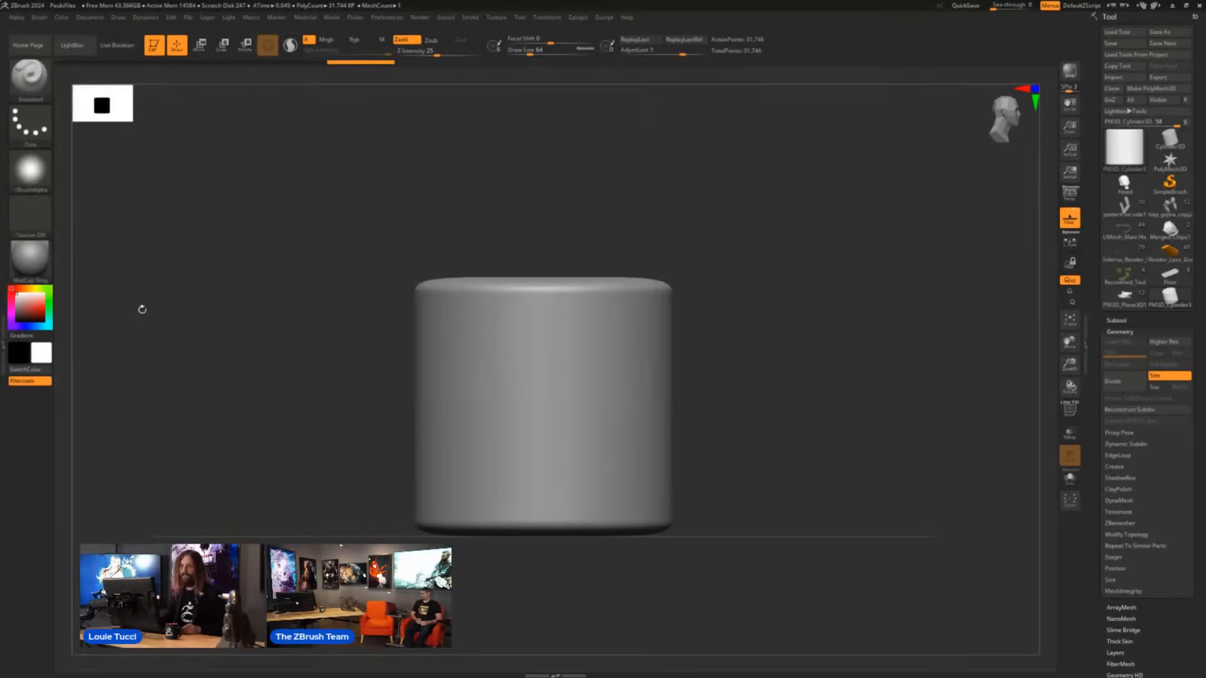
pyautogui.keyDown('ctrl'); pyautogui.click(30, 77); pyautogui.keyUp('ctrl')
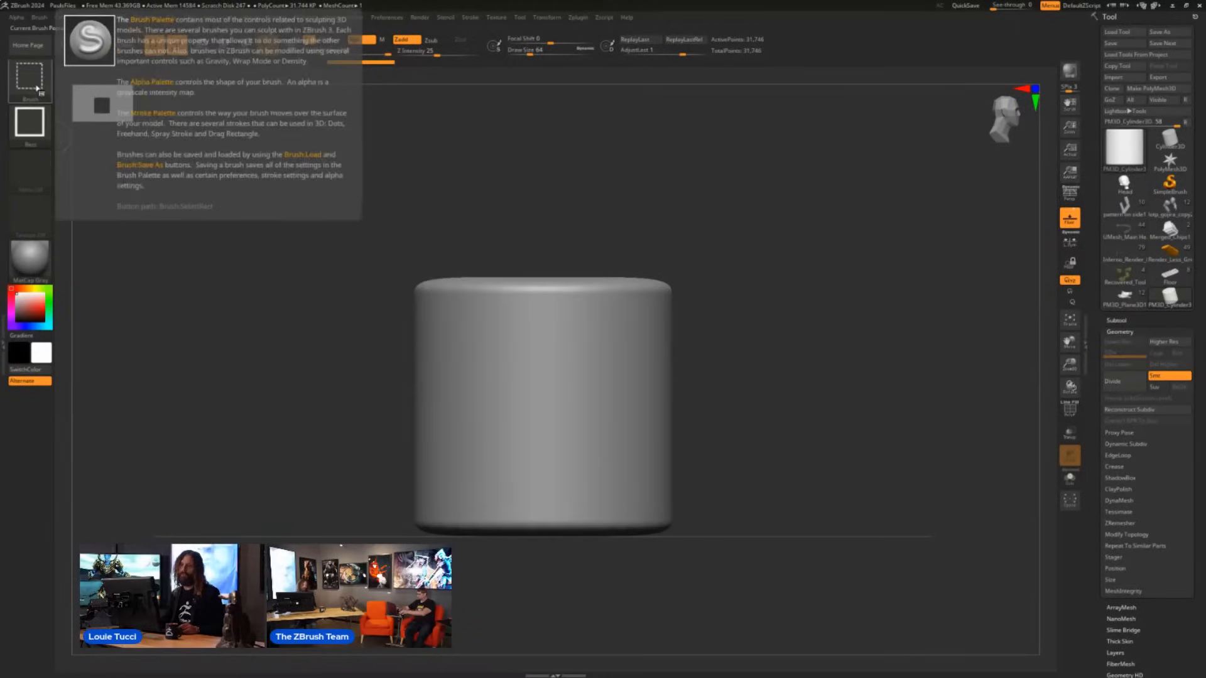
pyautogui.keyDown('ctrl'); pyautogui.keyDown('shift'); pyautogui.click(36, 87); pyautogui.keyUp('shift'); pyautogui.keyUp('ctrl')
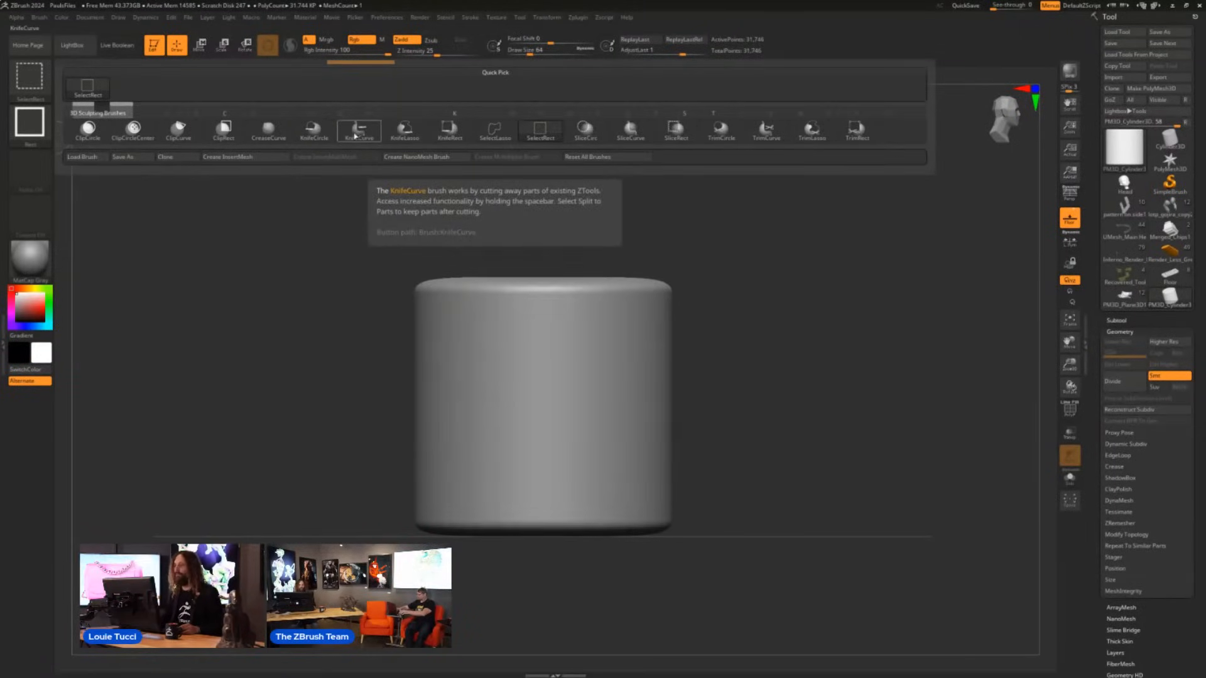
pyautogui.click(355, 138)
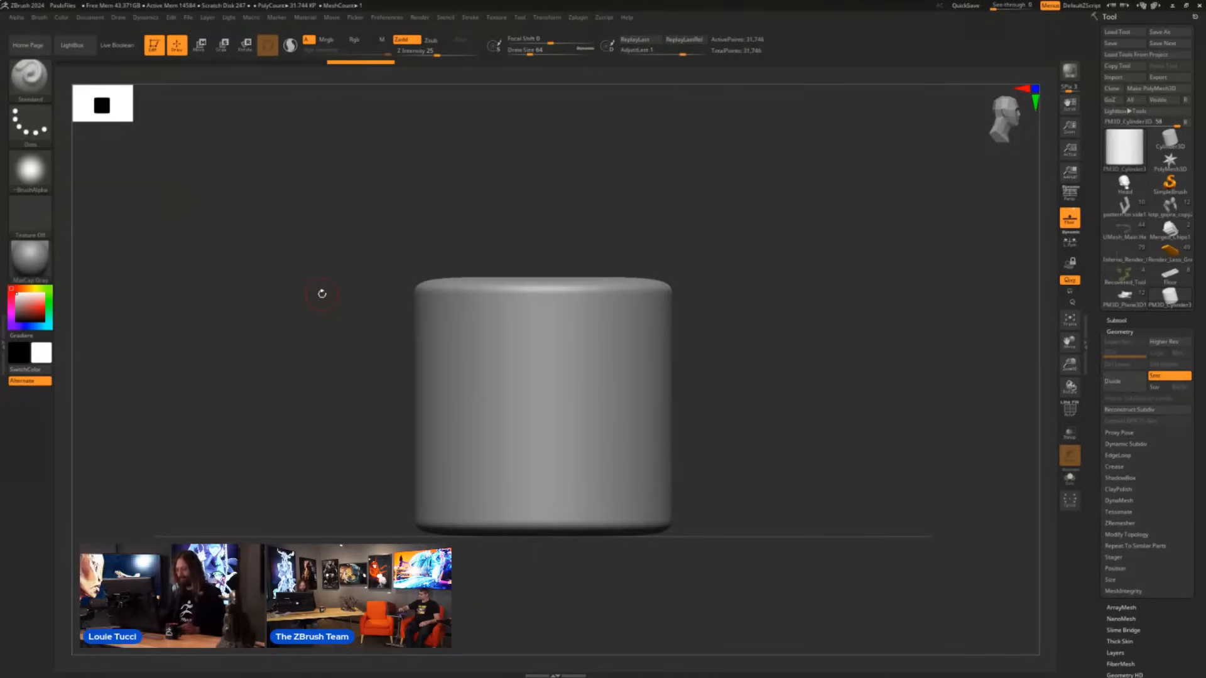
# - Slice off the cylinder's rounded top edge with a straight KnifeCurve cut and display the polygroup wireframe
pyautogui.hotkey('ctrl', 'shift')
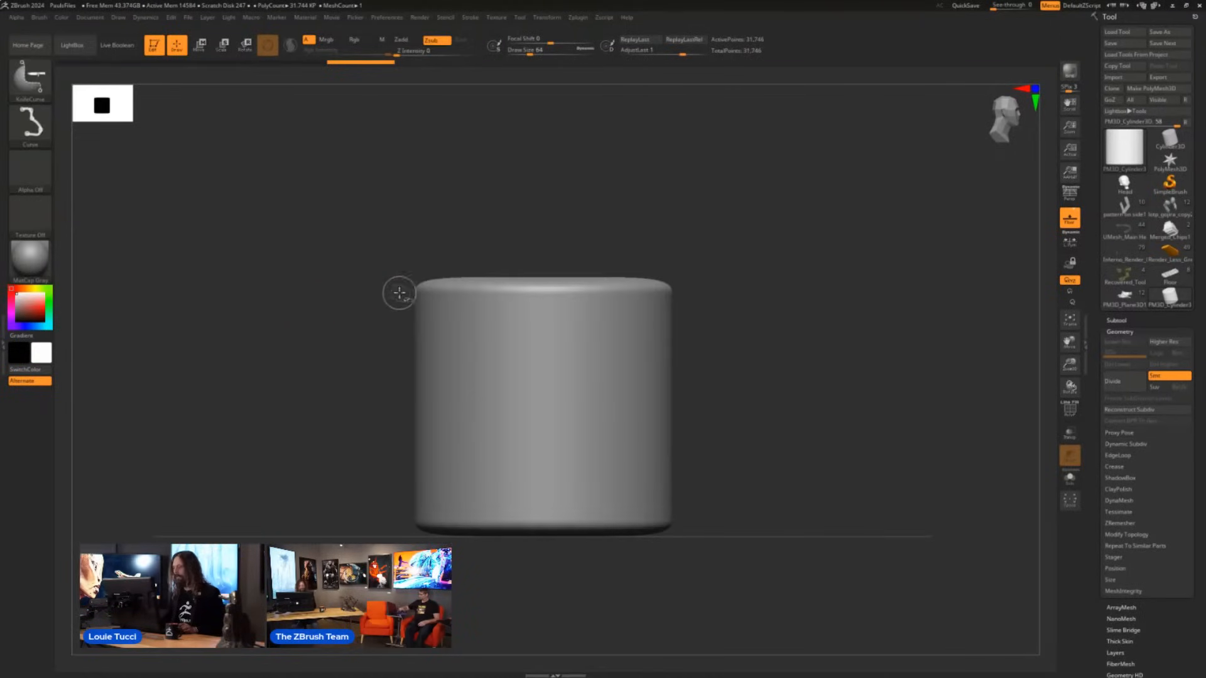
pyautogui.moveTo(346, 296)
pyautogui.keyDown('ctrl'); pyautogui.keyDown('shift'); pyautogui.mouseDown()
pyautogui.moveTo(754, 296)
pyautogui.moveTo(800, 315)
pyautogui.moveTo(808, 342)
pyautogui.moveTo(818, 331)
pyautogui.mouseUp(); pyautogui.keyUp('shift'); pyautogui.keyUp('ctrl')
pyautogui.press('shift')
pyautogui.hotkey('shift', 'f')
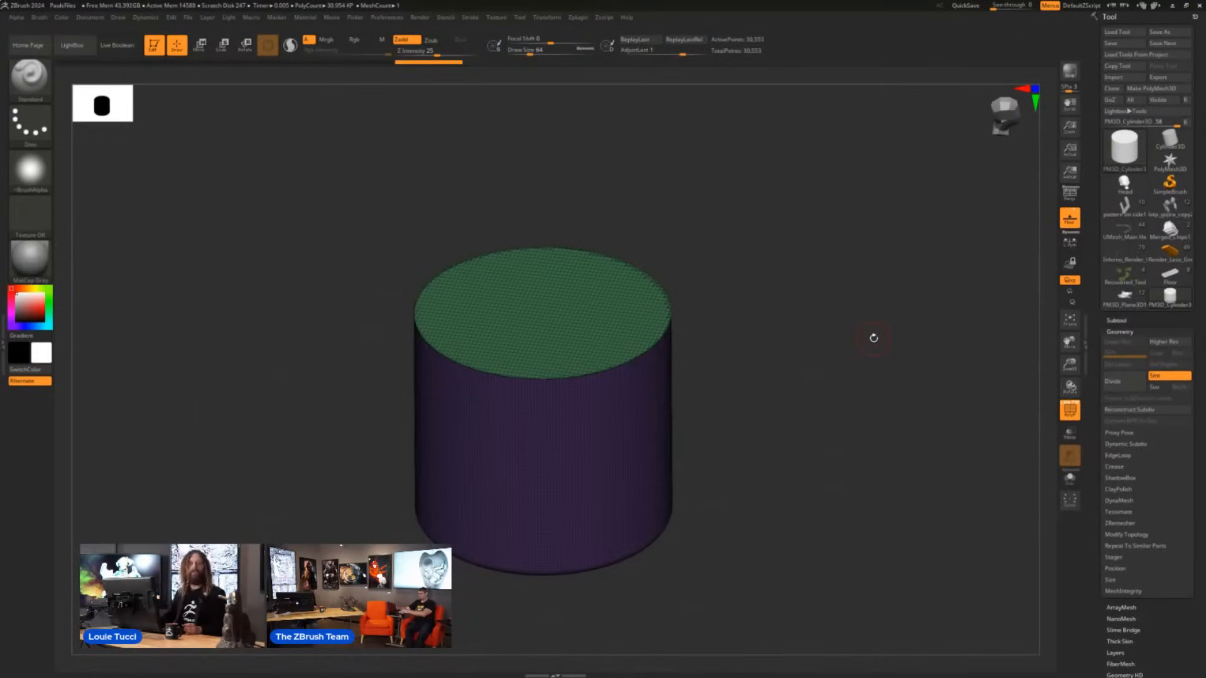
pyautogui.moveTo(838, 346)
pyautogui.keyDown('shift'); pyautogui.mouseDown()
pyautogui.moveTo(843, 326)
pyautogui.moveTo(833, 328)
pyautogui.mouseUp(); pyautogui.keyUp('shift')
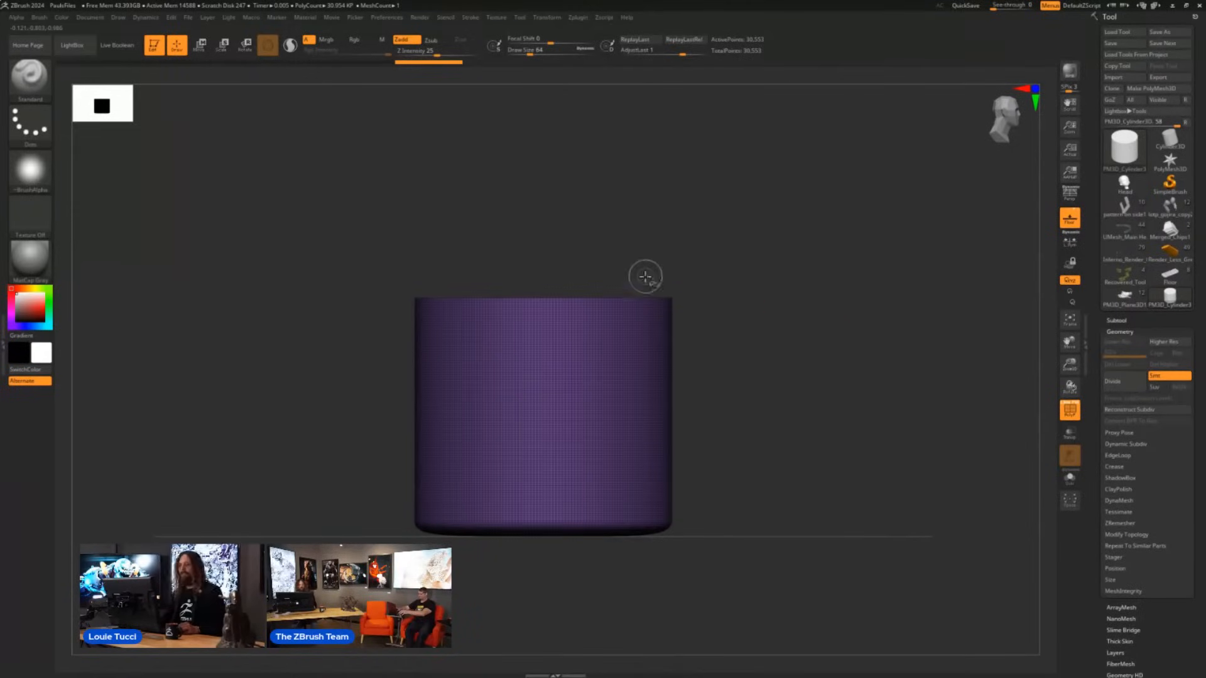
# - Slice off the cylinder's rounded bottom edge with a straight horizontal KnifeCurve cut
pyautogui.hotkey('ctrl', 'shift')
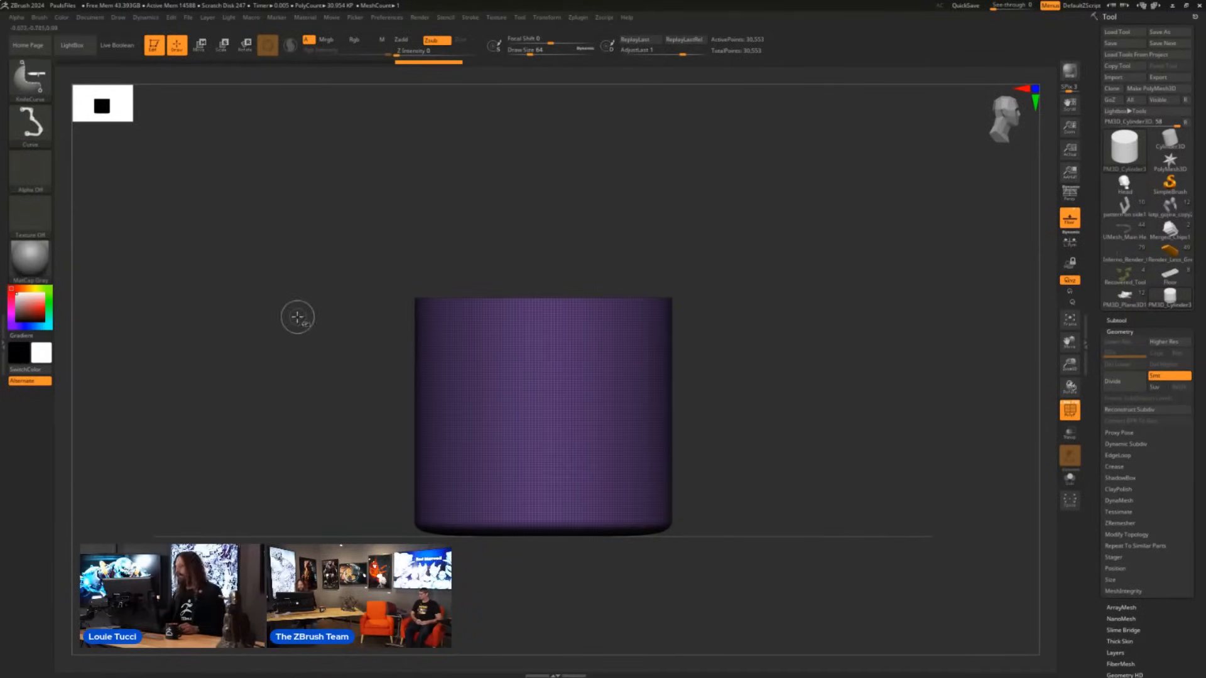
pyautogui.moveTo(741, 232)
pyautogui.mouseDown()
pyautogui.moveTo(743, 263)
pyautogui.moveTo(620, 280)
pyautogui.mouseUp()
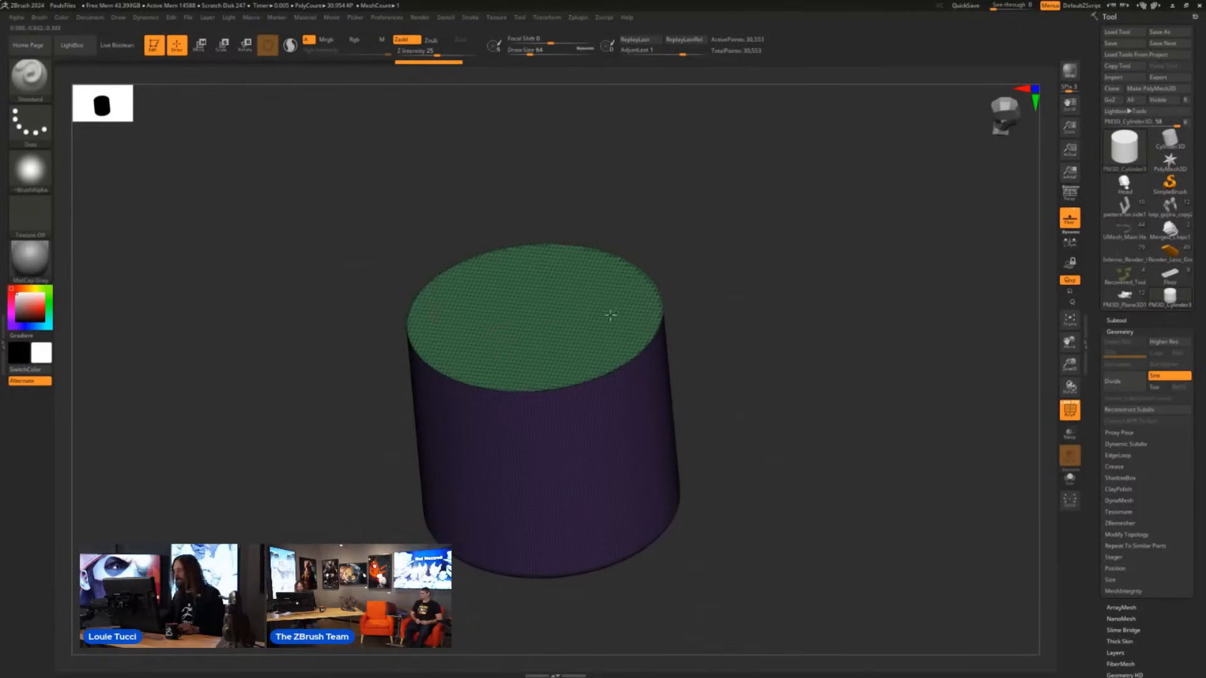
pyautogui.keyDown('shift'); pyautogui.moveTo(757, 272); pyautogui.dragTo(765, 296); pyautogui.keyUp('shift')
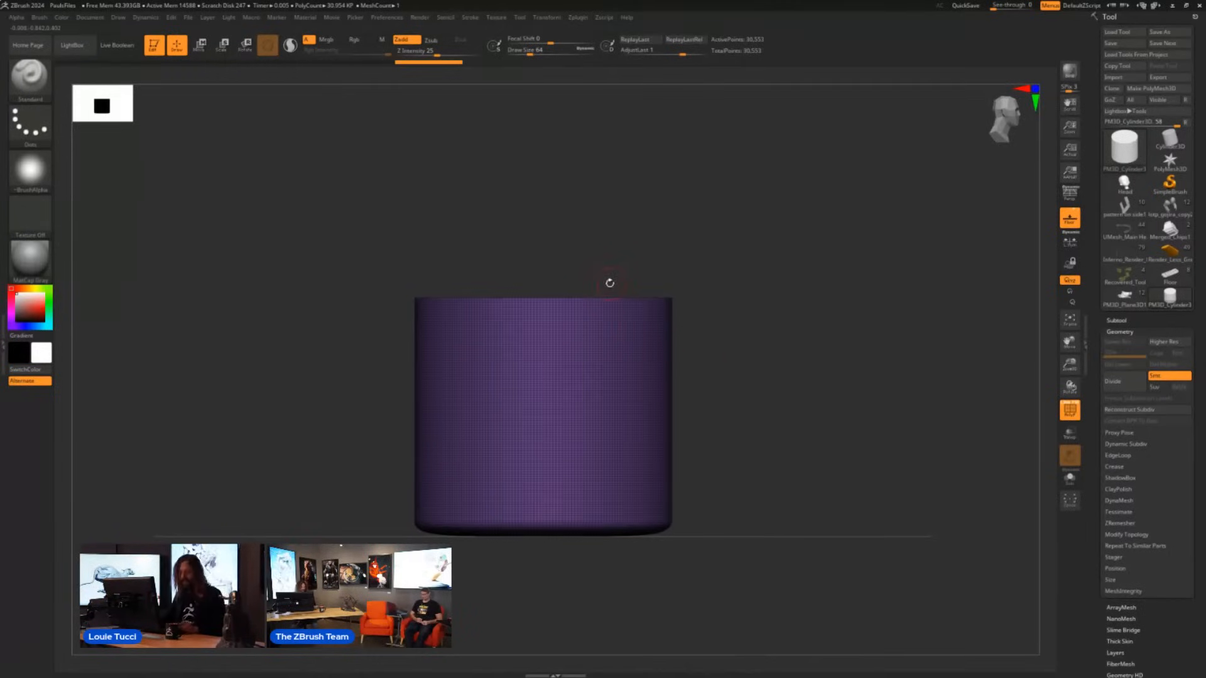
pyautogui.hotkey('ctrl', 'shift')
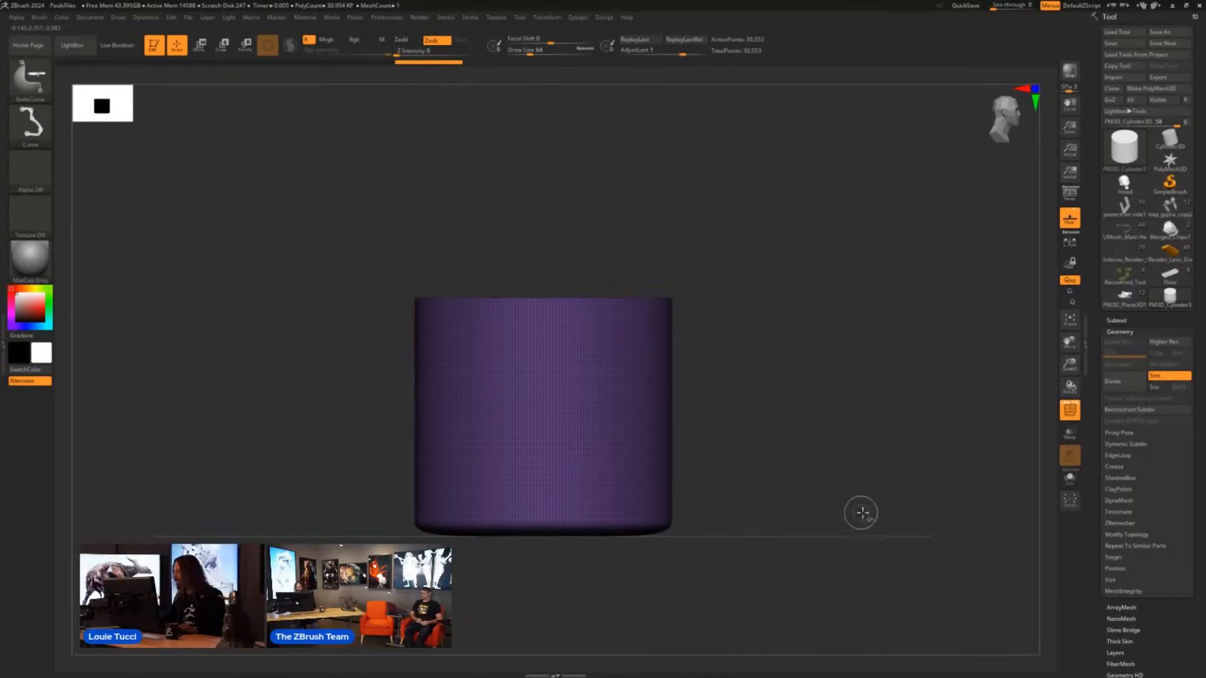
pyautogui.keyDown('ctrl'); pyautogui.keyDown('shift'); pyautogui.moveTo(865, 510); pyautogui.dragTo(283, 503); pyautogui.keyUp('shift'); pyautogui.keyUp('ctrl')
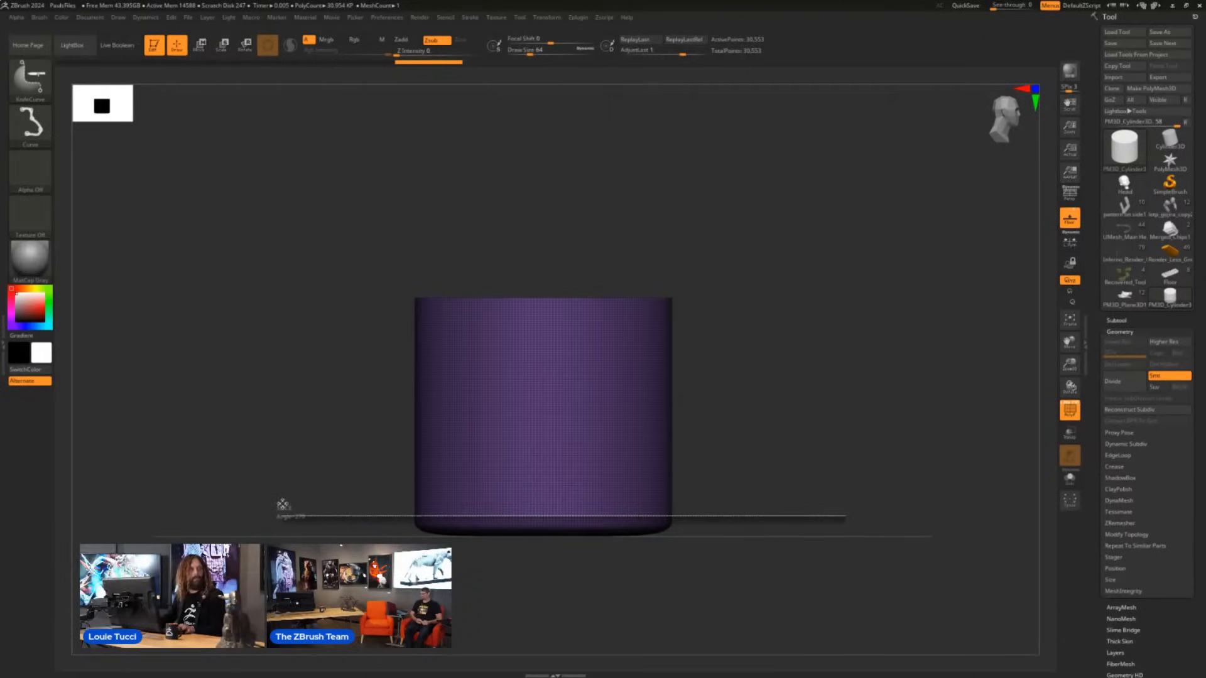
pyautogui.moveTo(283, 503)
pyautogui.keyDown('ctrl'); pyautogui.keyDown('shift'); pyautogui.mouseDown()
pyautogui.moveTo(208, 329)
pyautogui.moveTo(291, 390)
pyautogui.moveTo(243, 385)
pyautogui.moveTo(296, 465)
pyautogui.moveTo(228, 468)
pyautogui.moveTo(303, 503)
pyautogui.mouseUp(); pyautogui.keyUp('shift'); pyautogui.keyUp('ctrl')
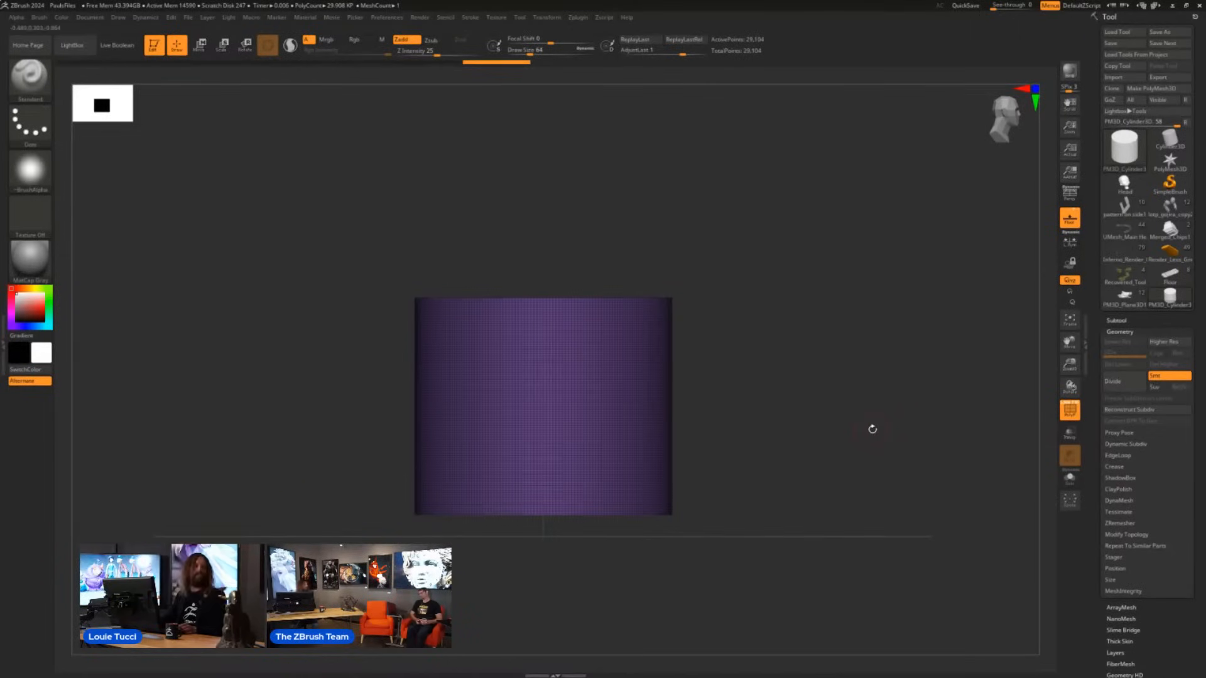
pyautogui.moveTo(908, 402); pyautogui.dragTo(868, 366)
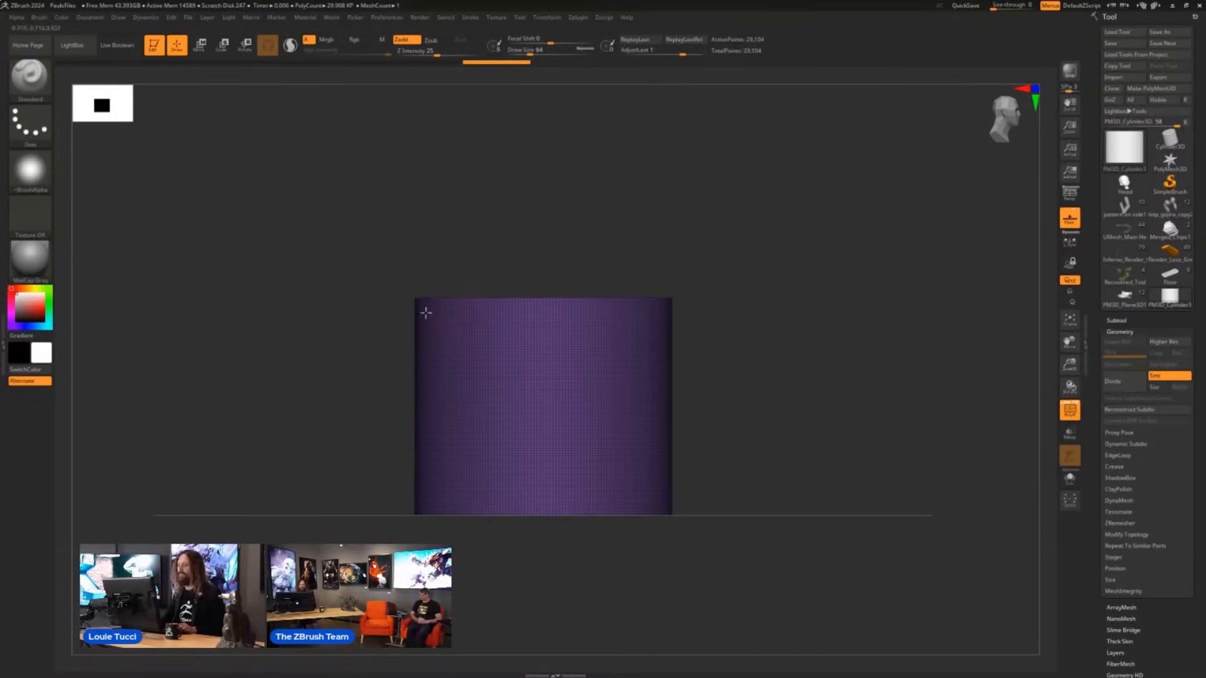
# - Try a smoothly curved KnifeCurve cut sloping down across the cylinder's upper part, and undo it
pyautogui.moveTo(293, 327)
pyautogui.keyDown('ctrl'); pyautogui.keyDown('shift'); pyautogui.mouseDown()
pyautogui.moveTo(569, 329)
pyautogui.moveTo(520, 327)
pyautogui.moveTo(606, 366)
pyautogui.moveTo(739, 462)
pyautogui.mouseUp(); pyautogui.keyUp('shift'); pyautogui.keyUp('ctrl')
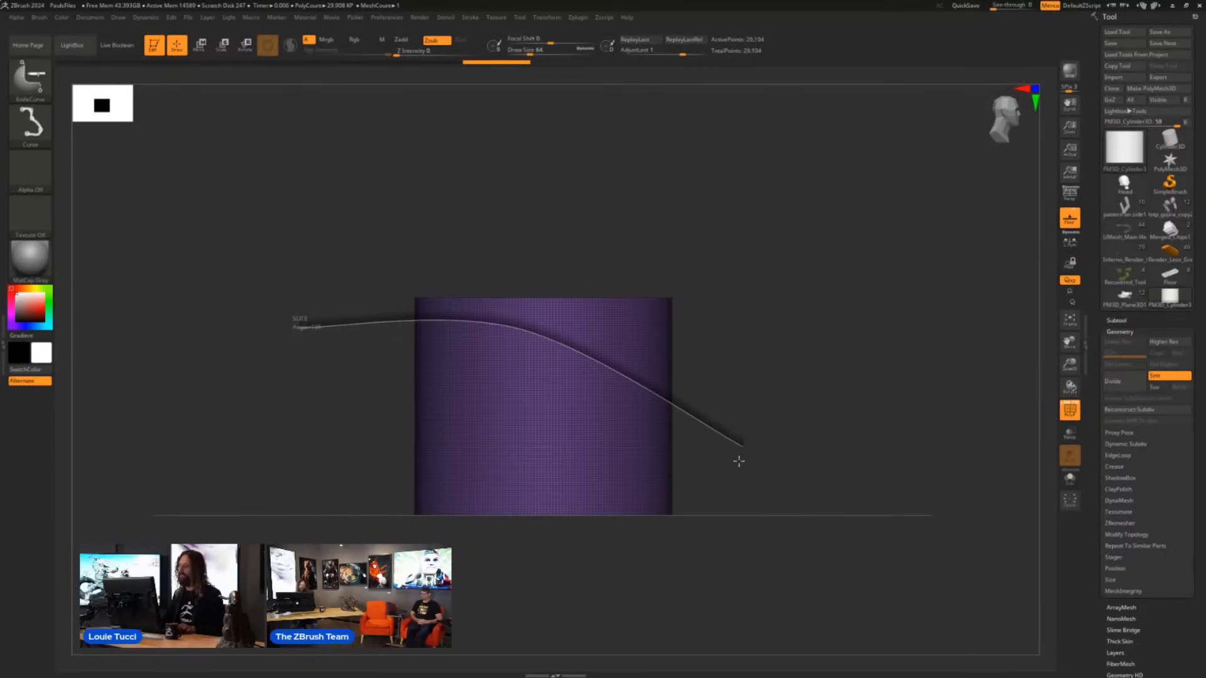
pyautogui.keyDown('ctrl'); pyautogui.keyDown('shift'); pyautogui.moveTo(739, 462); pyautogui.dragTo(740, 461); pyautogui.keyUp('shift'); pyautogui.keyUp('ctrl')
pyautogui.moveTo(803, 395)
pyautogui.mouseDown()
pyautogui.moveTo(773, 439)
pyautogui.moveTo(794, 431)
pyautogui.moveTo(805, 404)
pyautogui.mouseUp()
pyautogui.hotkey('ctrl', 'z')
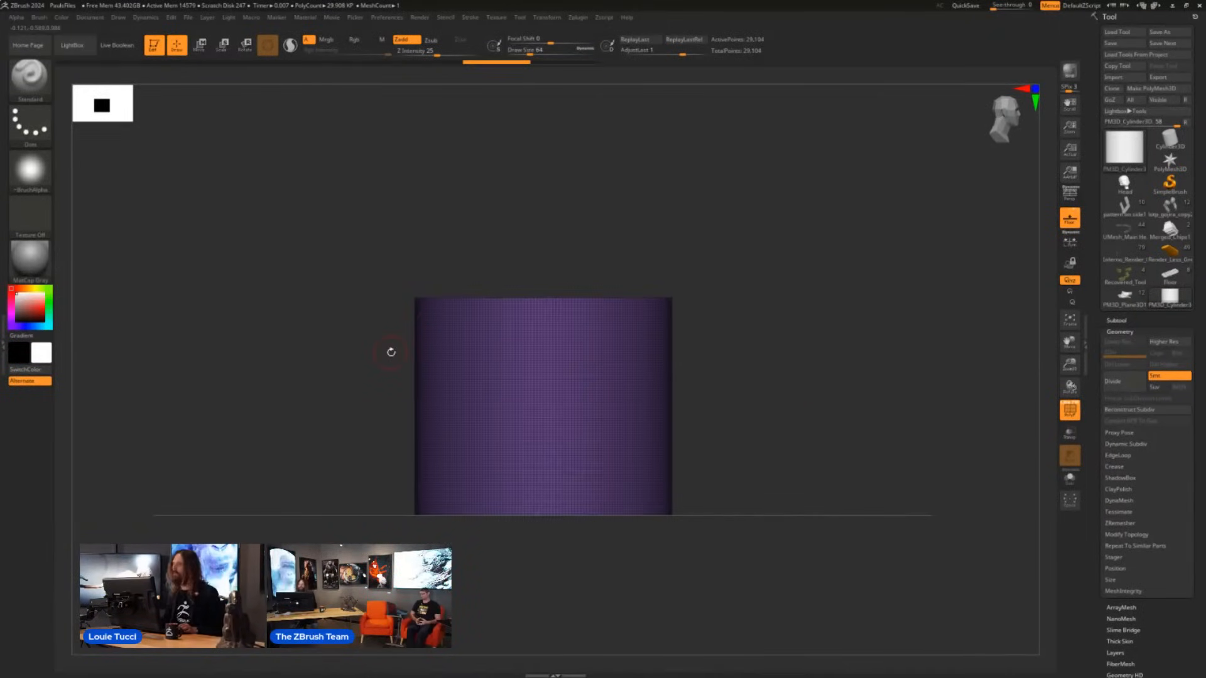
# - Cut the cylinder's top with a sharp-cornered KnifeCurve line, forming a flat upper level, an angled slope and a lower ledge
pyautogui.hotkey('ctrl', 'shift')
pyautogui.moveTo(346, 350)
pyautogui.keyDown('ctrl'); pyautogui.keyDown('shift'); pyautogui.mouseDown()
pyautogui.moveTo(589, 354)
pyautogui.moveTo(582, 346)
pyautogui.moveTo(607, 402)
pyautogui.mouseUp(); pyautogui.keyUp('shift'); pyautogui.keyUp('ctrl')
pyautogui.press('alt')
pyautogui.press('alt')
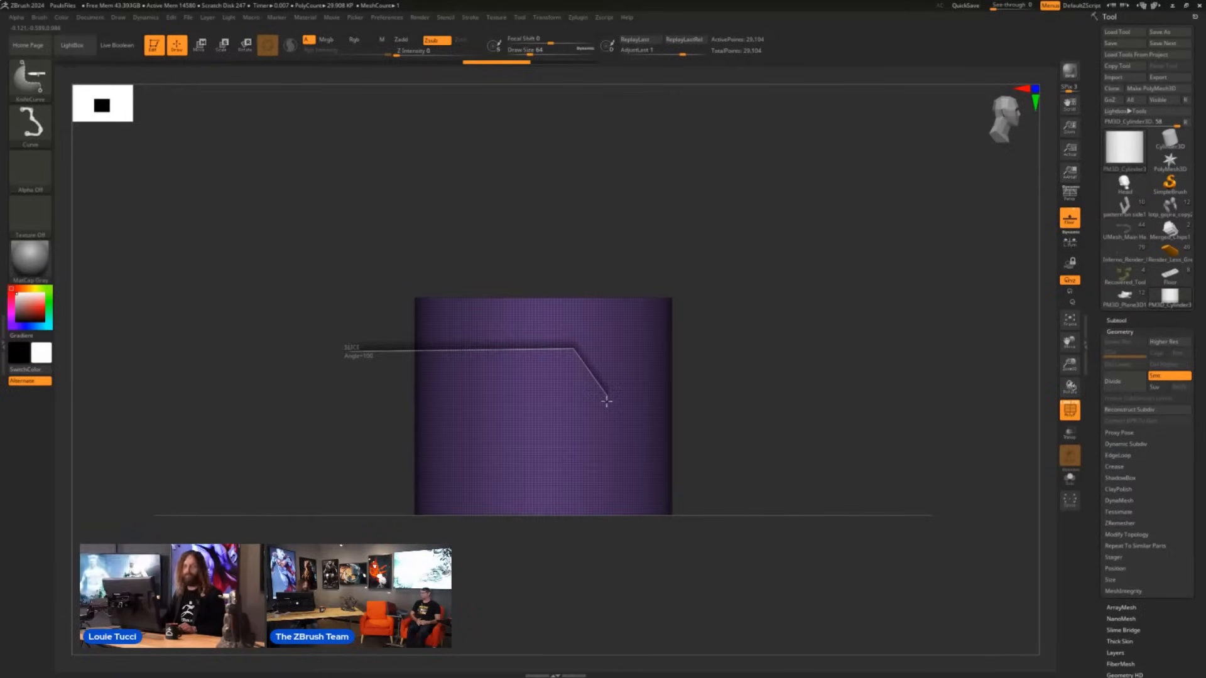
pyautogui.moveTo(607, 401)
pyautogui.mouseDown()
pyautogui.moveTo(606, 415)
pyautogui.moveTo(743, 414)
pyautogui.mouseUp()
pyautogui.press('alt')
pyautogui.moveTo(859, 414)
pyautogui.mouseDown()
pyautogui.moveTo(831, 426)
pyautogui.moveTo(848, 406)
pyautogui.moveTo(832, 390)
pyautogui.moveTo(844, 377)
pyautogui.moveTo(803, 375)
pyautogui.mouseUp()
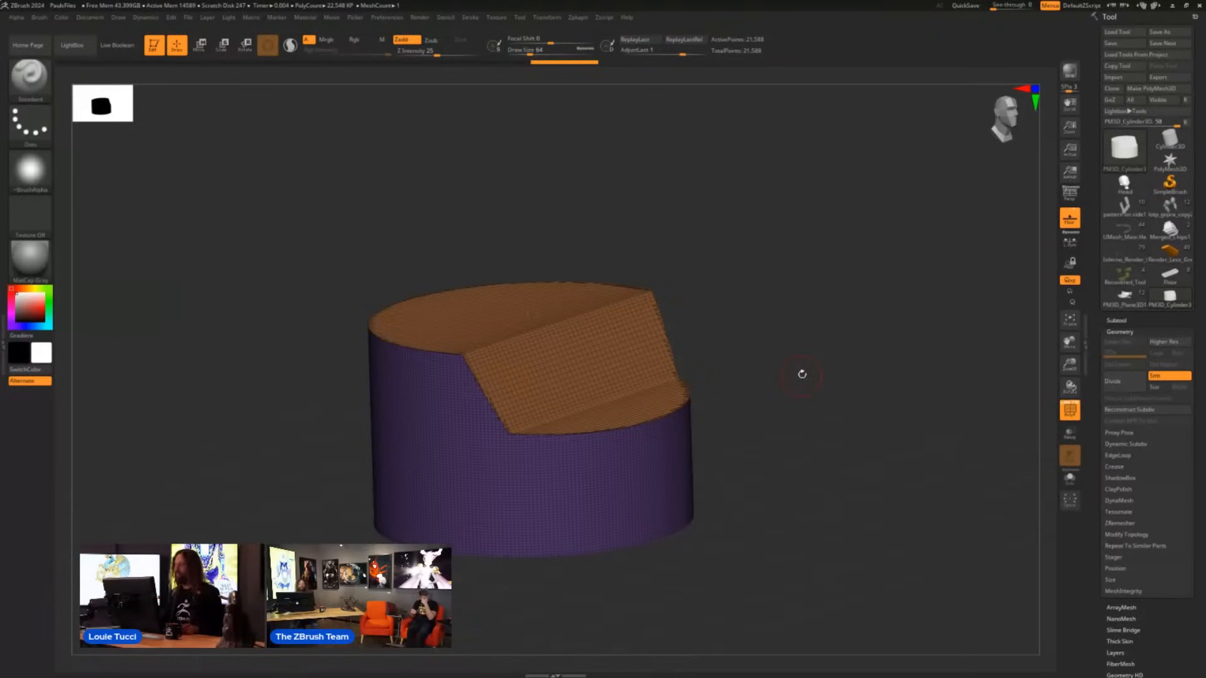
pyautogui.moveTo(778, 345); pyautogui.dragTo(778, 341)
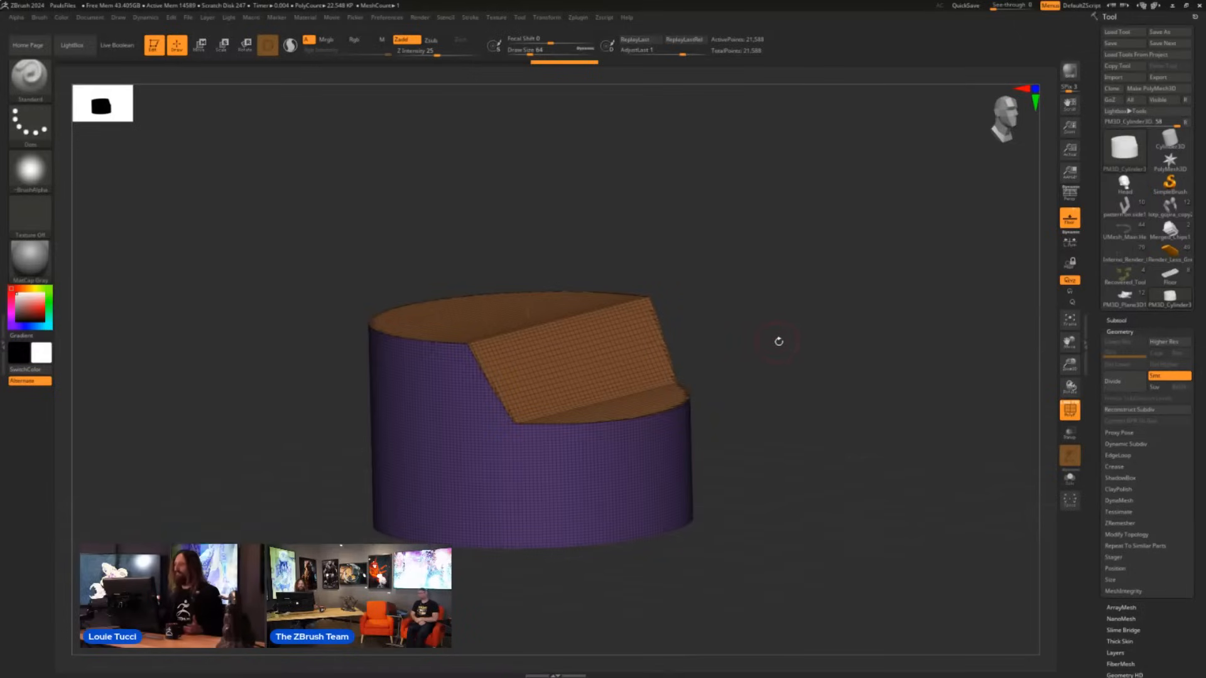
# - Cut a rectangular slot down through the middle of the stepped top with the KnifeRect brush, from the front view
pyautogui.moveTo(856, 313)
pyautogui.mouseDown()
pyautogui.moveTo(837, 323)
pyautogui.moveTo(824, 307)
pyautogui.mouseUp()
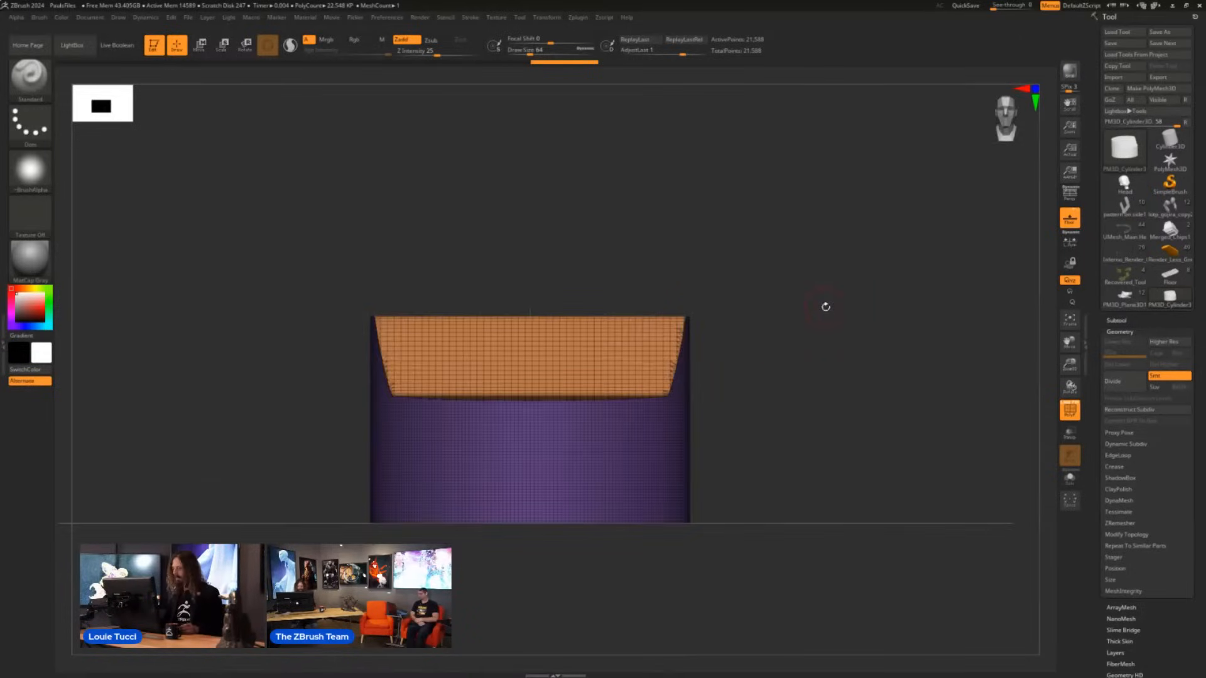
pyautogui.hotkey('ctrl', 'shift')
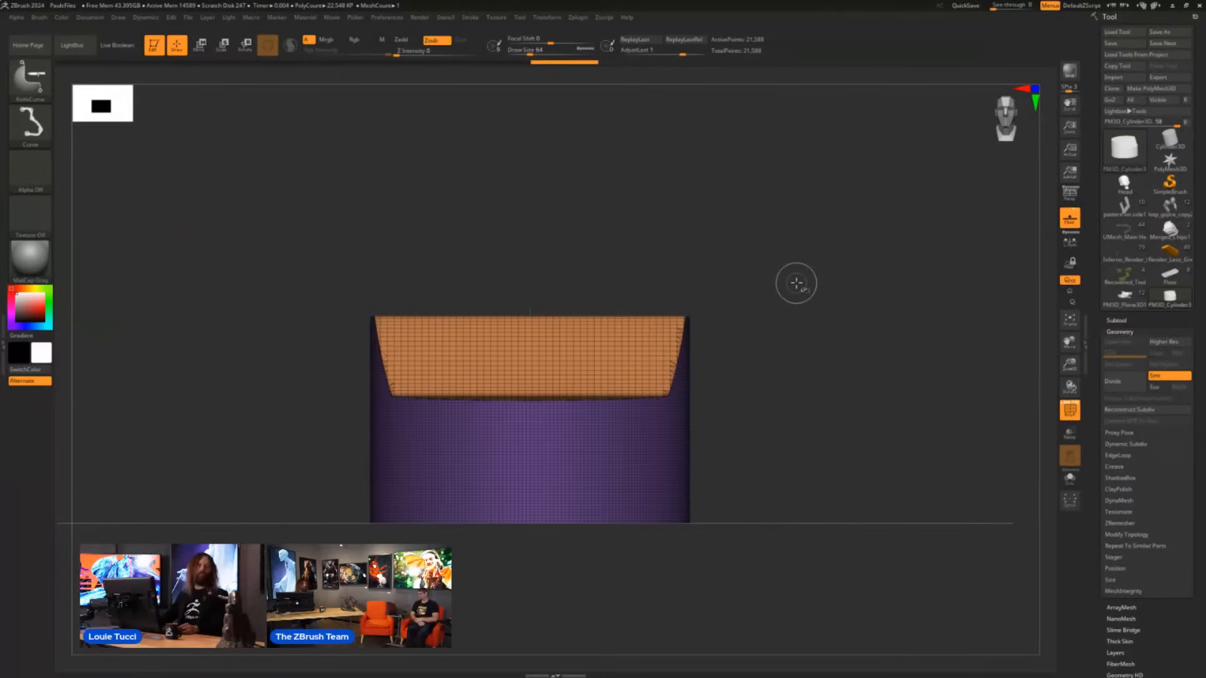
pyautogui.click(30, 78)
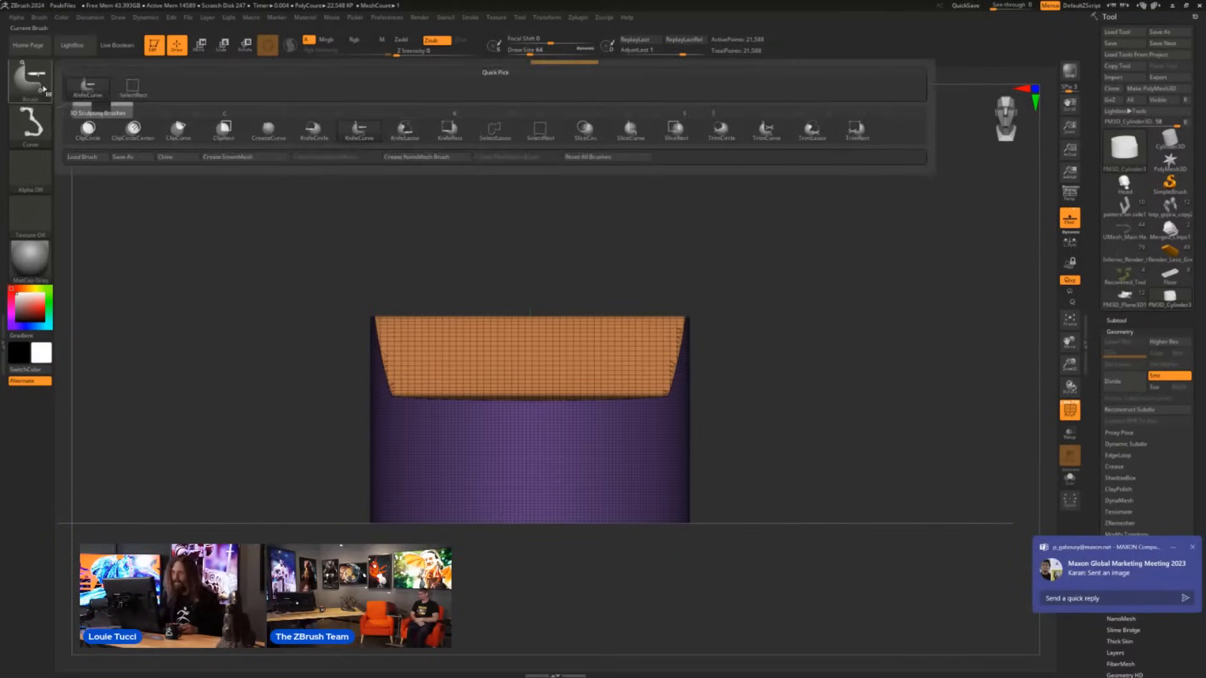
pyautogui.click(449, 131)
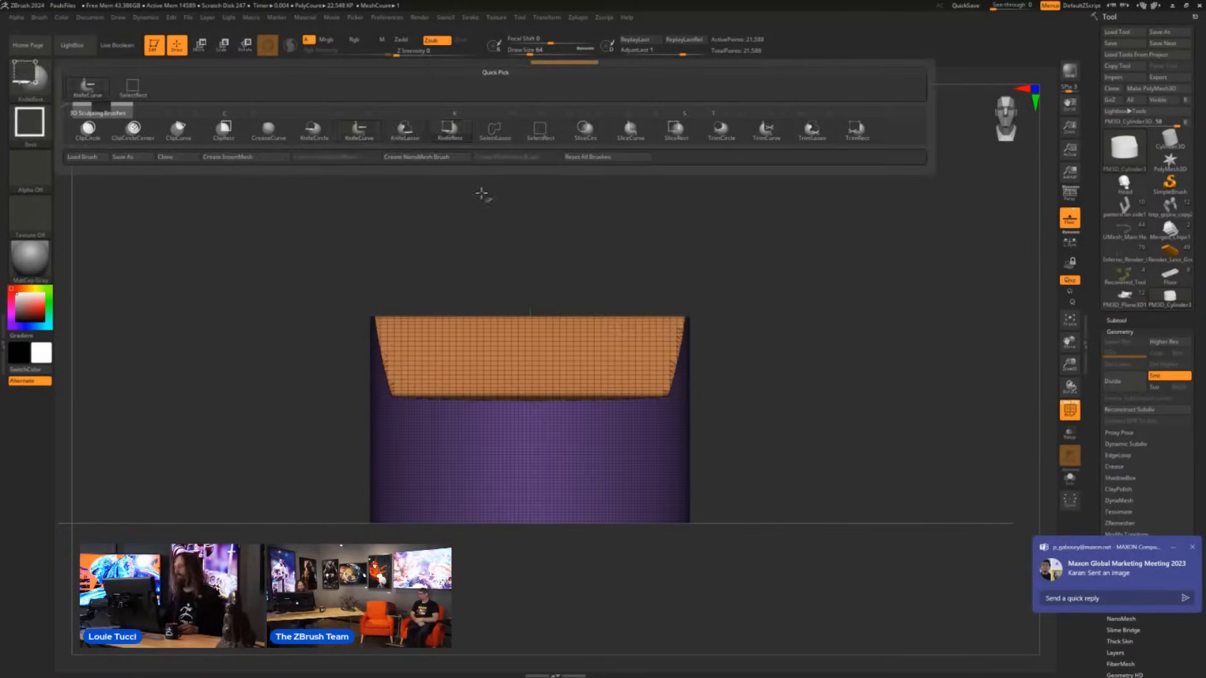
pyautogui.moveTo(473, 201)
pyautogui.mouseDown()
pyautogui.moveTo(547, 442)
pyautogui.moveTo(571, 442)
pyautogui.mouseUp()
pyautogui.moveTo(751, 323)
pyautogui.mouseDown()
pyautogui.moveTo(727, 350)
pyautogui.moveTo(768, 340)
pyautogui.mouseUp()
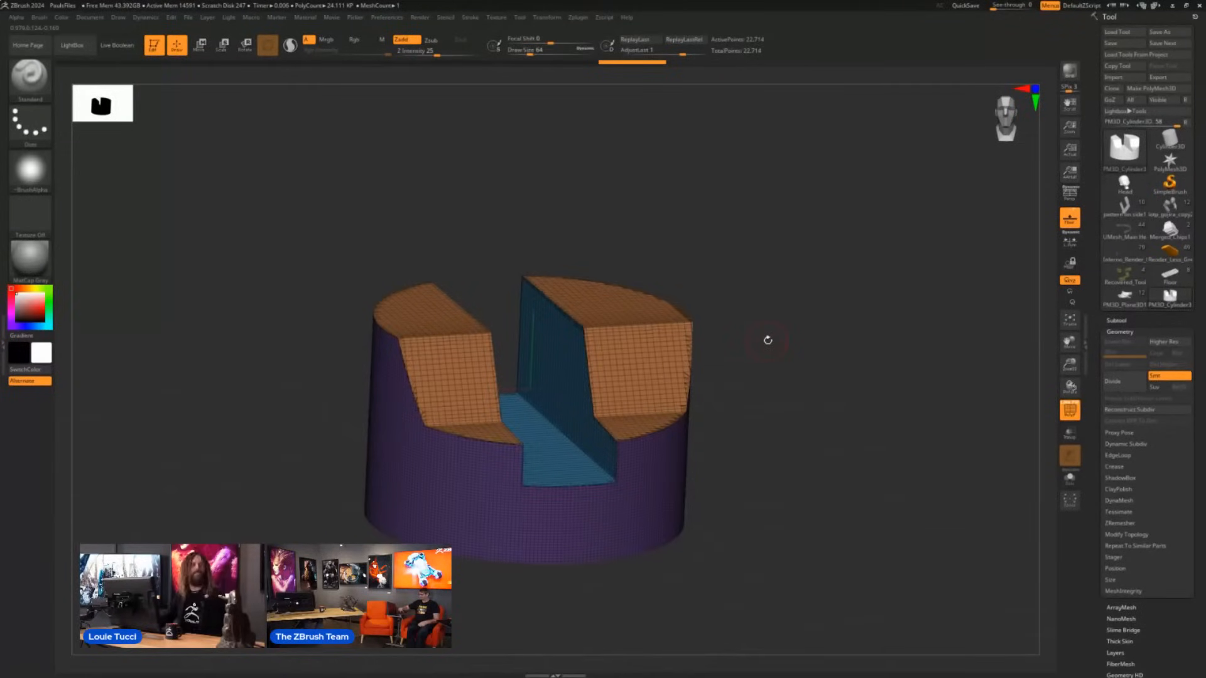
pyautogui.moveTo(802, 328); pyautogui.dragTo(843, 364)
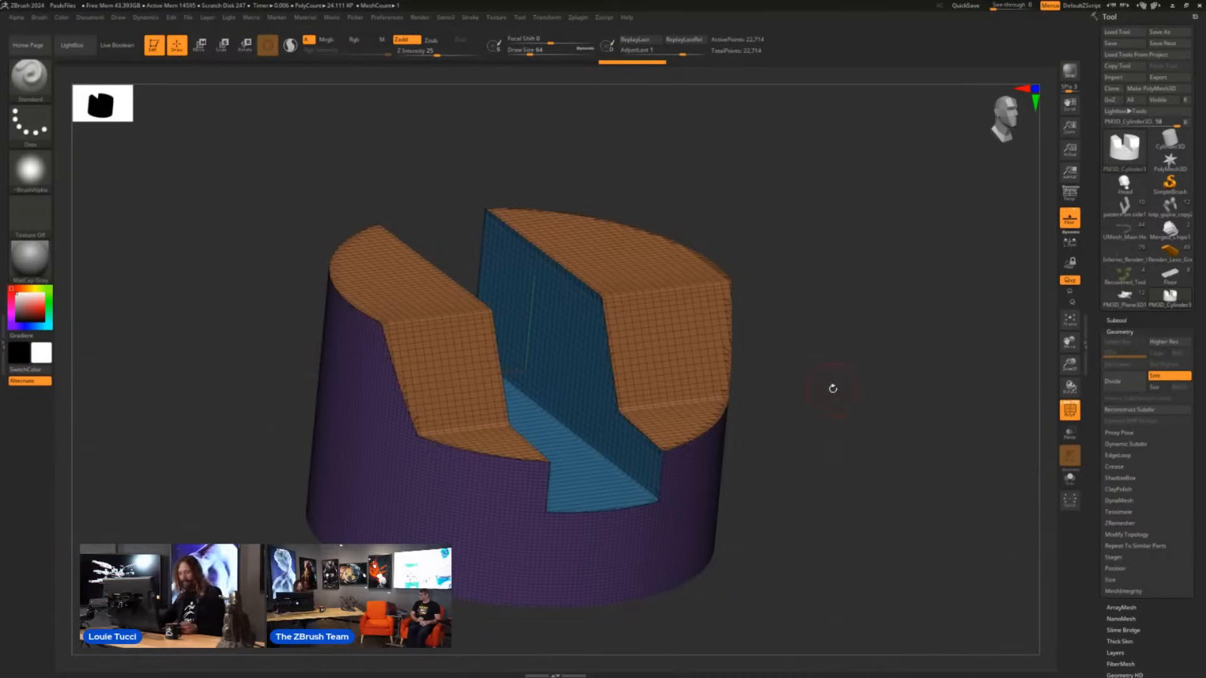
pyautogui.moveTo(831, 354)
pyautogui.mouseDown()
pyautogui.moveTo(824, 331)
pyautogui.moveTo(837, 331)
pyautogui.moveTo(862, 374)
pyautogui.moveTo(846, 355)
pyautogui.mouseUp()
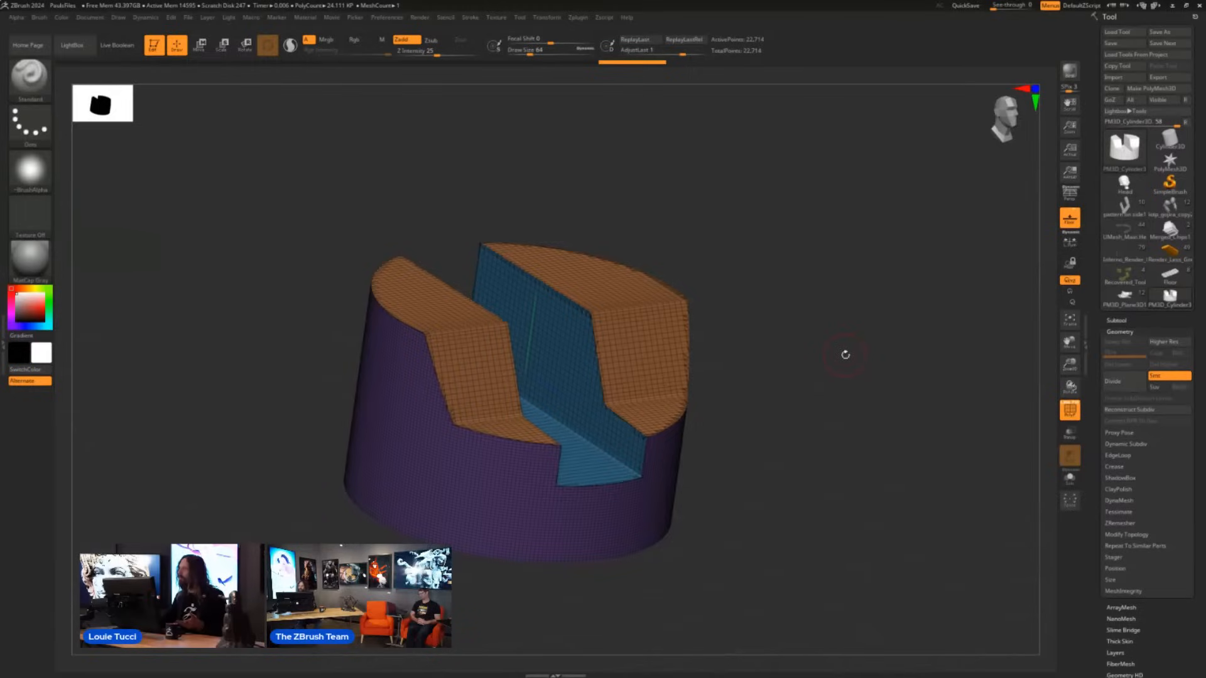
# - Enable Split To Parts for the KnifeRect brush and cut a rectangular block into the cylinder's upper level from the side view
pyautogui.moveTo(827, 336)
pyautogui.mouseDown()
pyautogui.moveTo(865, 334)
pyautogui.moveTo(829, 301)
pyautogui.mouseUp()
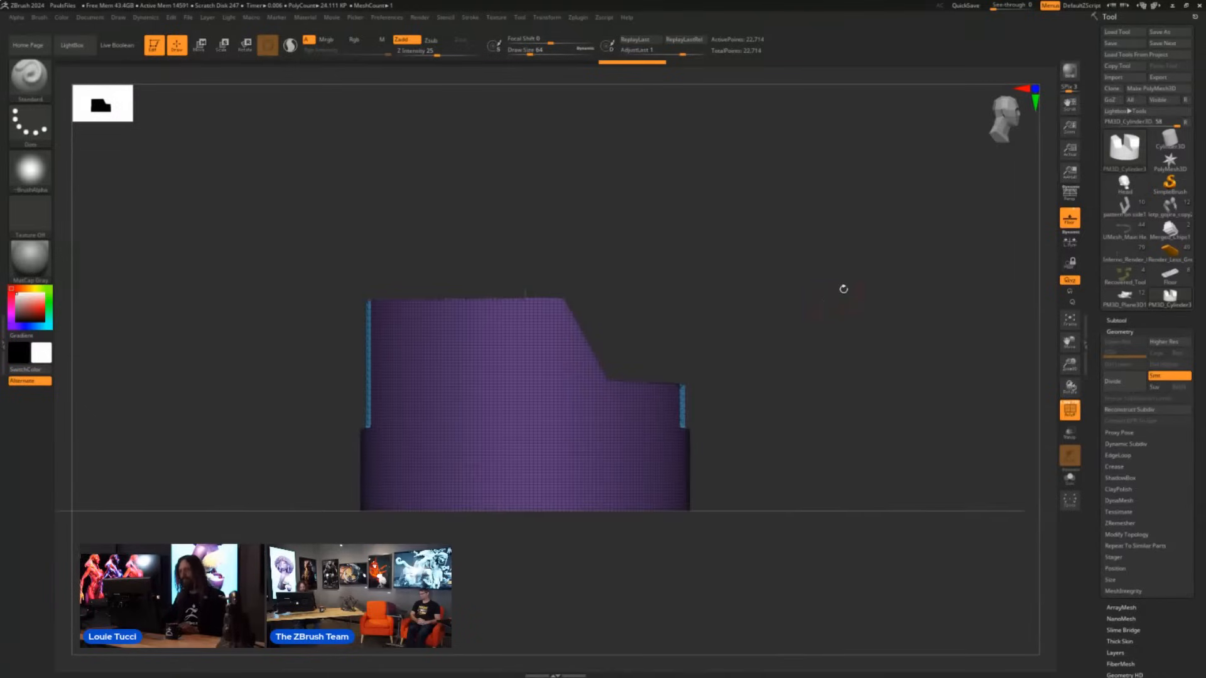
pyautogui.hotkey('ctrl', 'shift')
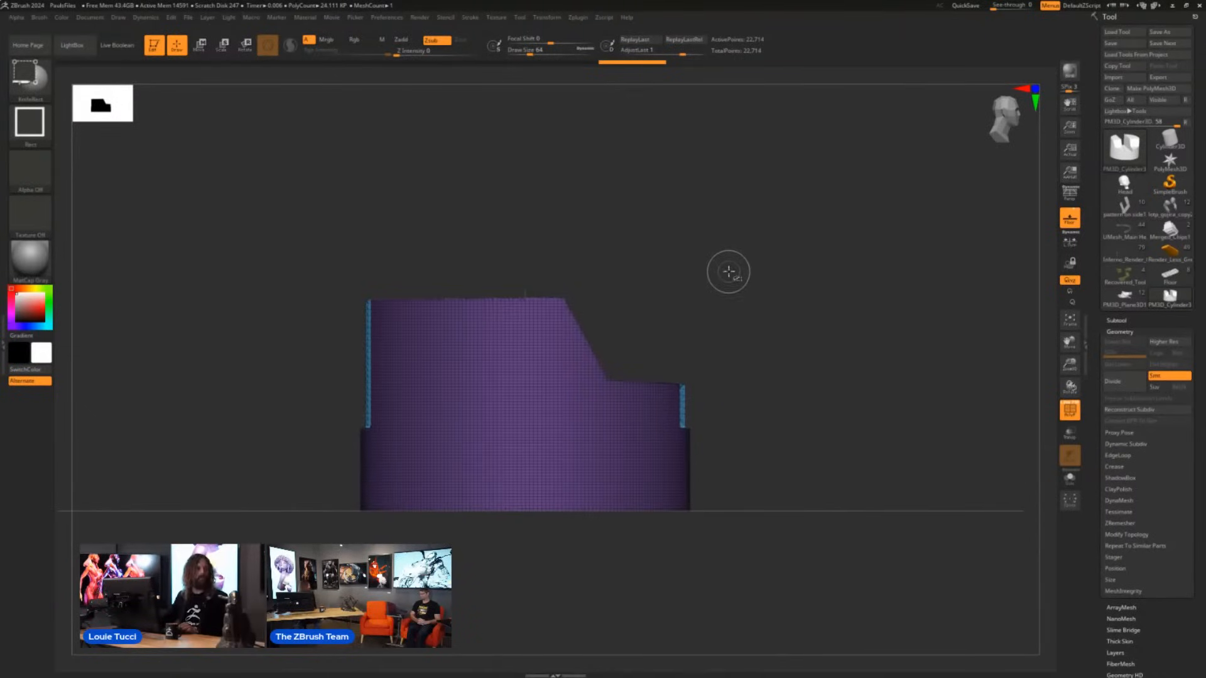
pyautogui.keyDown('ctrl'); pyautogui.keyDown('shift'); pyautogui.click(39, 83); pyautogui.keyUp('shift'); pyautogui.keyUp('ctrl')
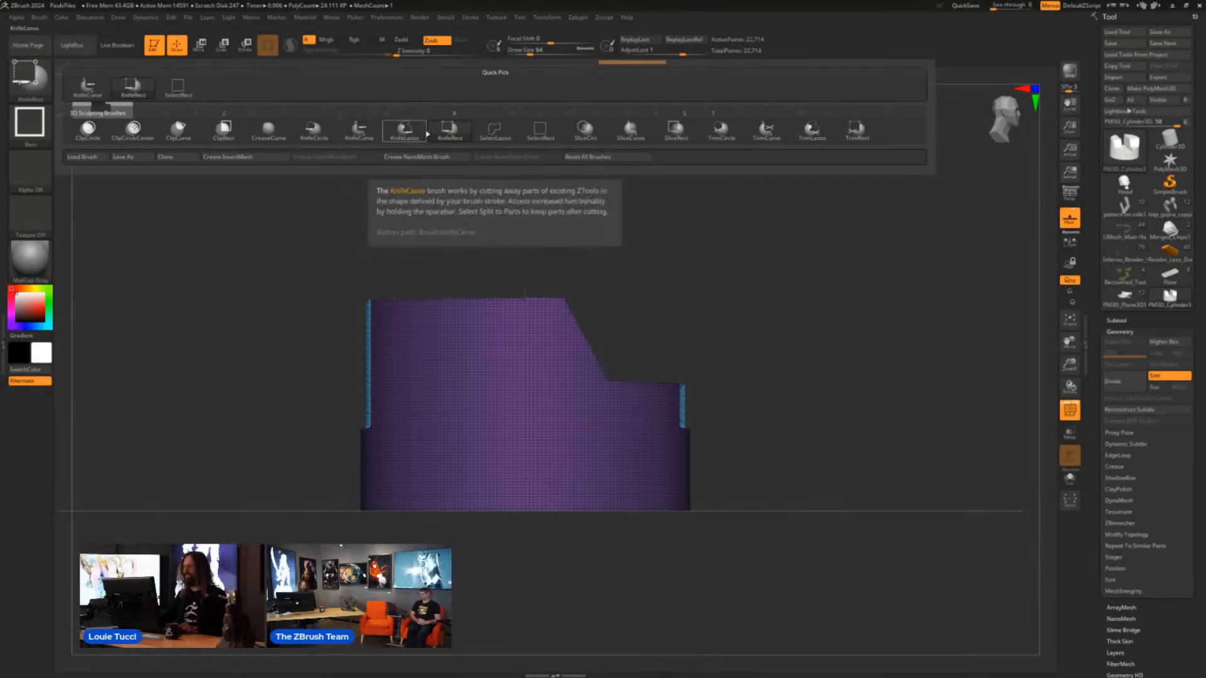
pyautogui.keyDown('ctrl'); pyautogui.keyDown('shift'); pyautogui.click(405, 131); pyautogui.keyUp('shift'); pyautogui.keyUp('ctrl')
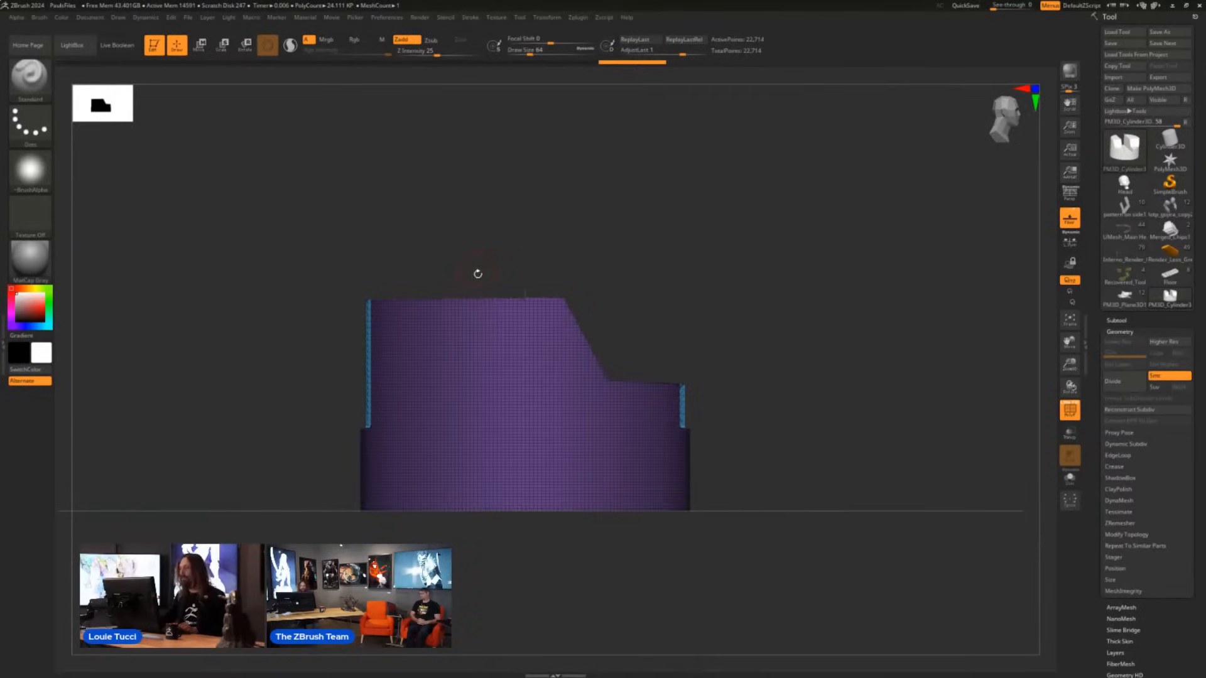
pyautogui.hotkey('ctrl', 'shift')
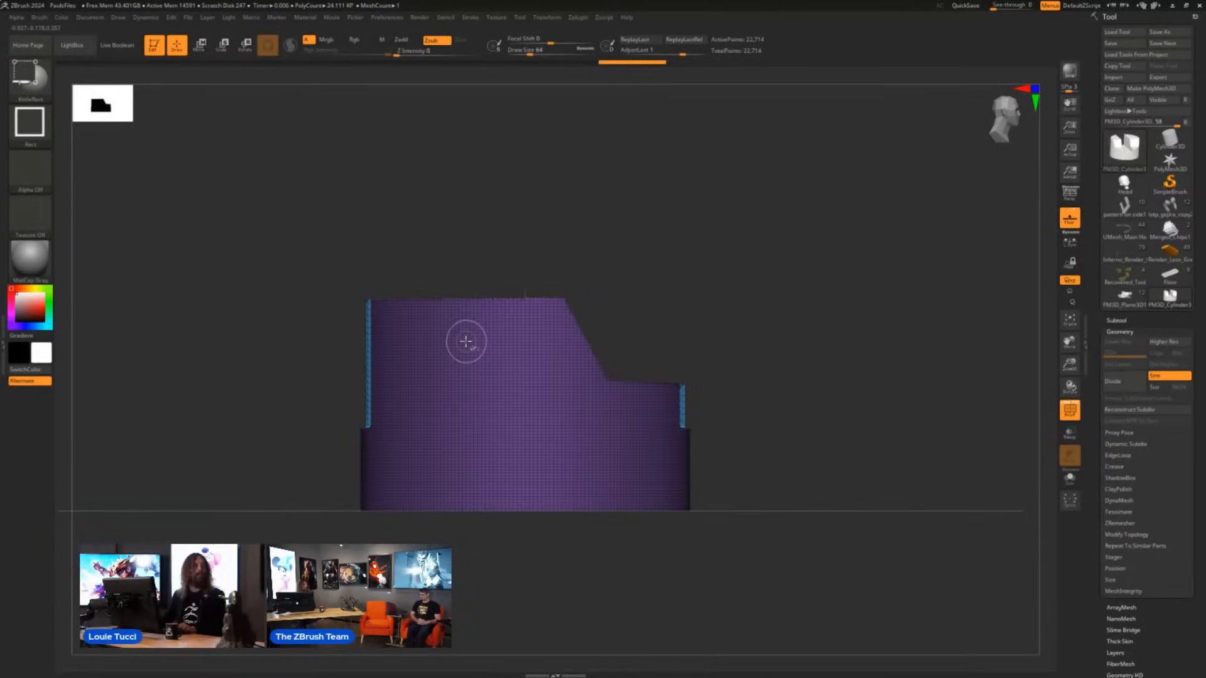
pyautogui.hotkey('ctrl', 'shift', 'space')
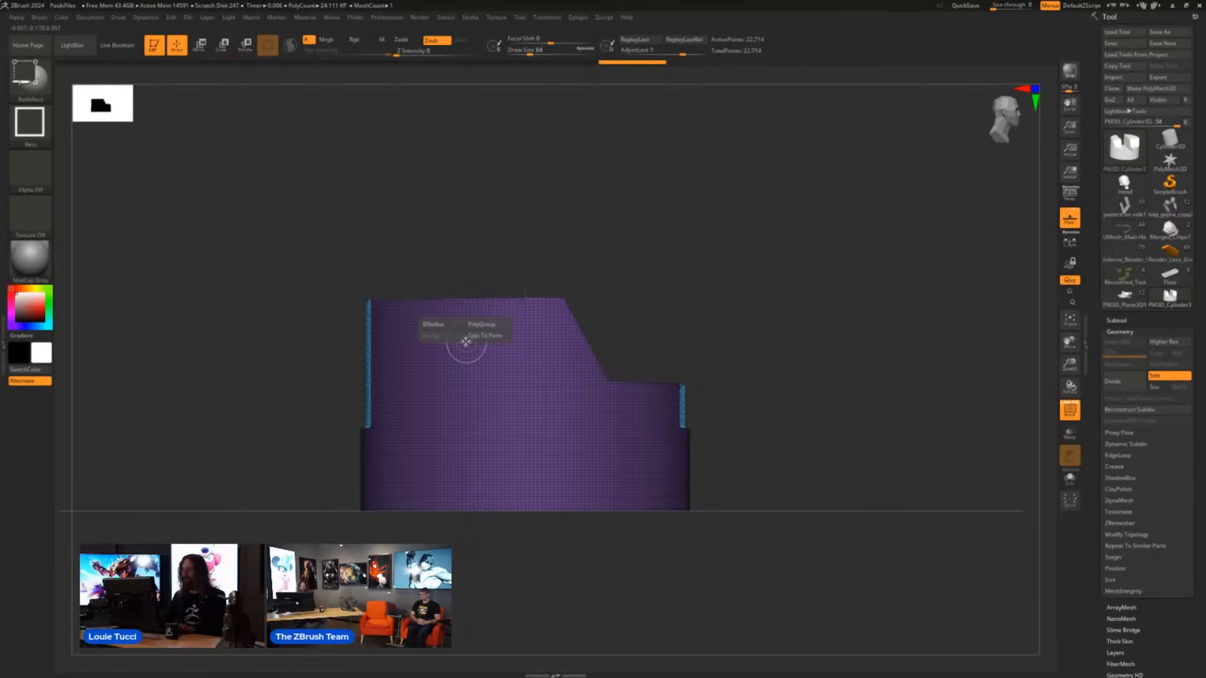
pyautogui.moveTo(482, 340)
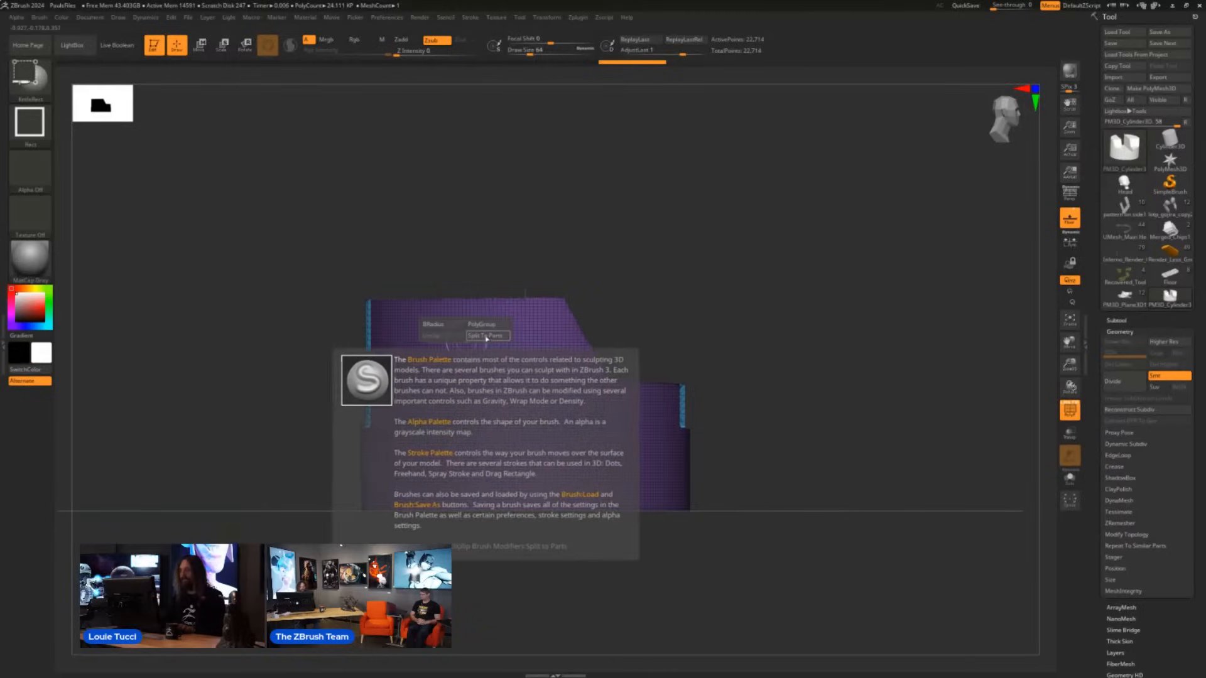
pyautogui.click(483, 337)
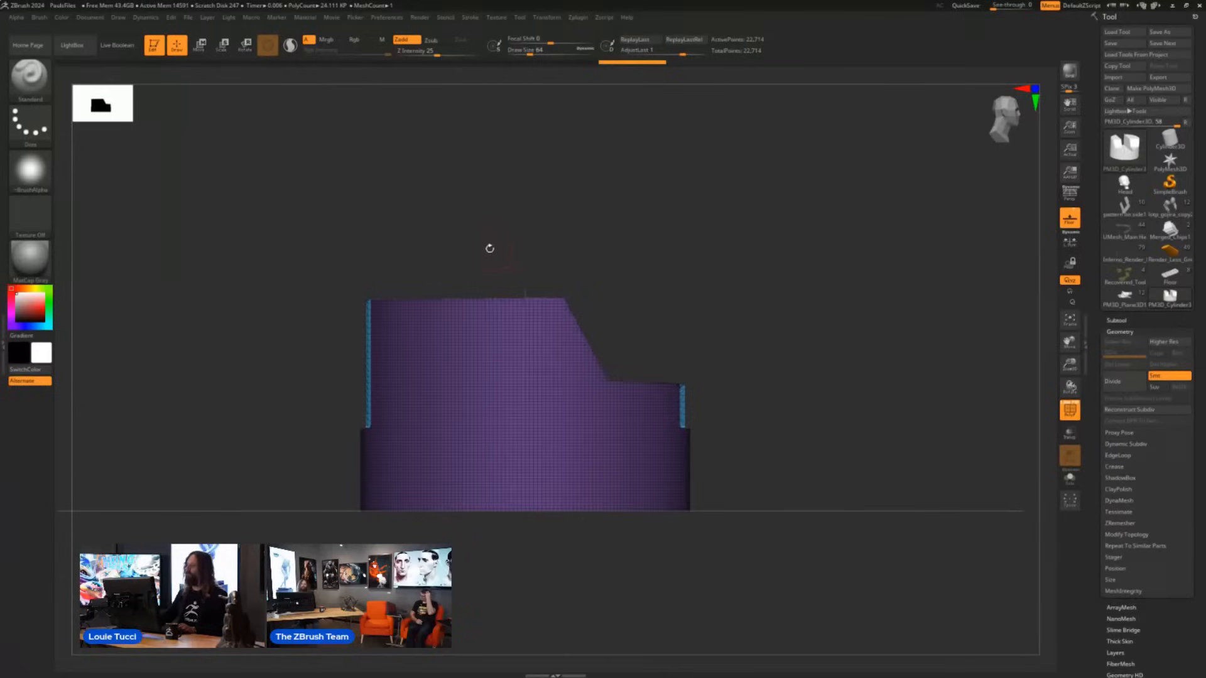
pyautogui.moveTo(433, 184)
pyautogui.keyDown('ctrl'); pyautogui.keyDown('shift'); pyautogui.mouseDown()
pyautogui.moveTo(435, 235)
pyautogui.moveTo(482, 368)
pyautogui.moveTo(522, 413)
pyautogui.mouseUp(); pyautogui.keyUp('shift'); pyautogui.keyUp('ctrl')
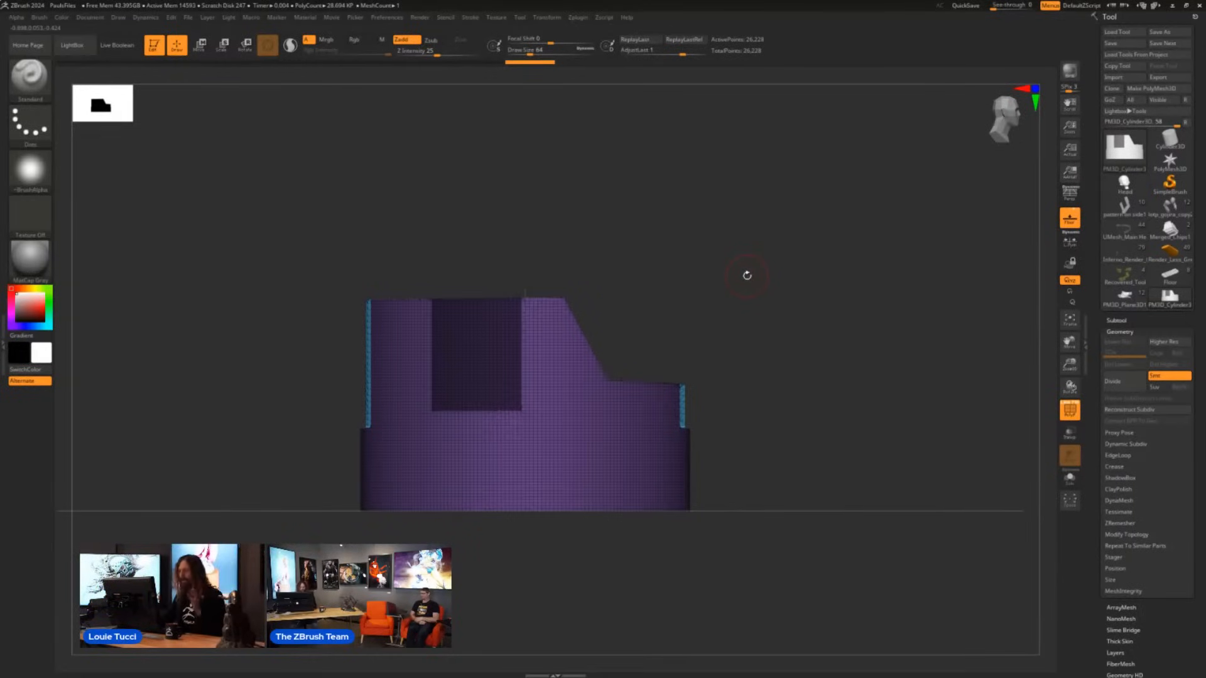
pyautogui.moveTo(747, 275); pyautogui.dragTo(782, 276)
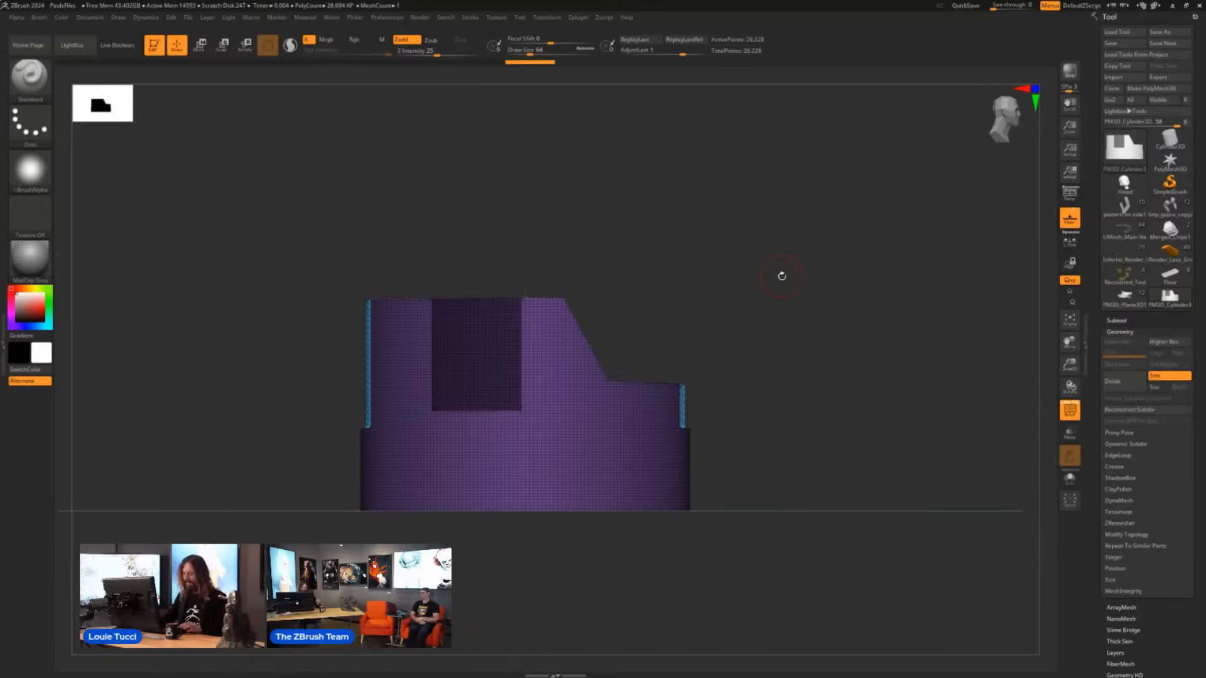
# - Move the unmasked main body straight down so the masked rectangular blocks stand apart above it
pyautogui.press('w')
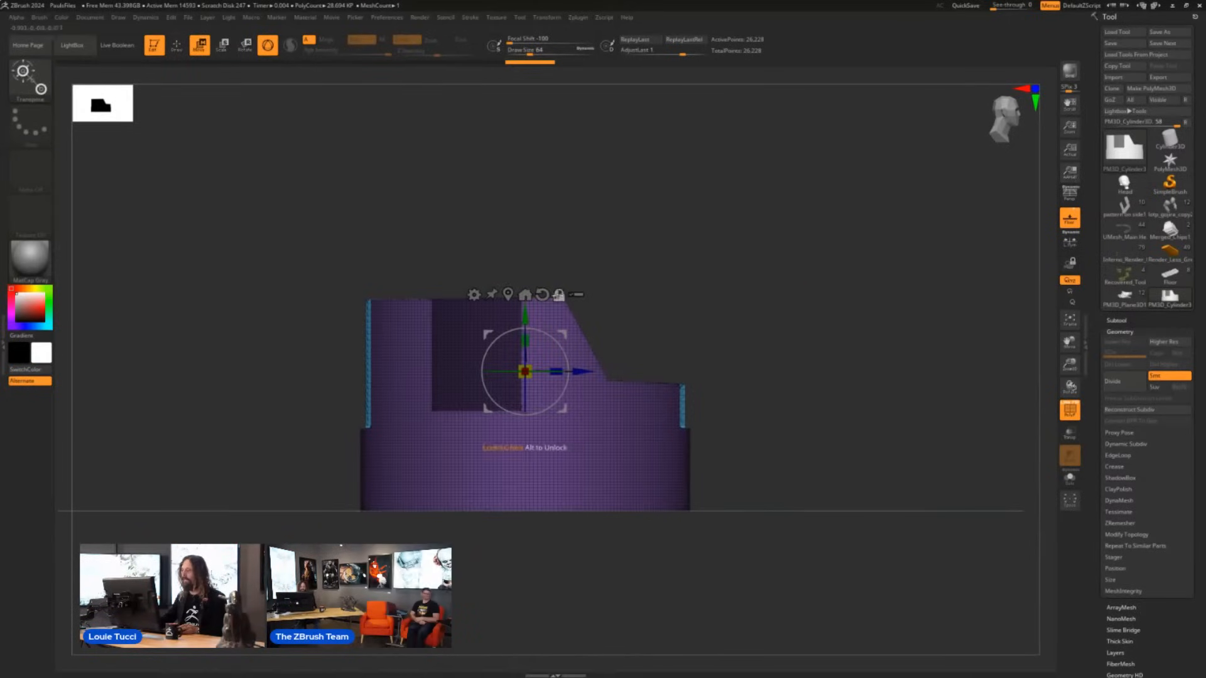
pyautogui.moveTo(528, 312); pyautogui.dragTo(525, 348)
pyautogui.moveTo(708, 307); pyautogui.dragTo(588, 369)
pyautogui.moveTo(520, 350); pyautogui.dragTo(525, 373)
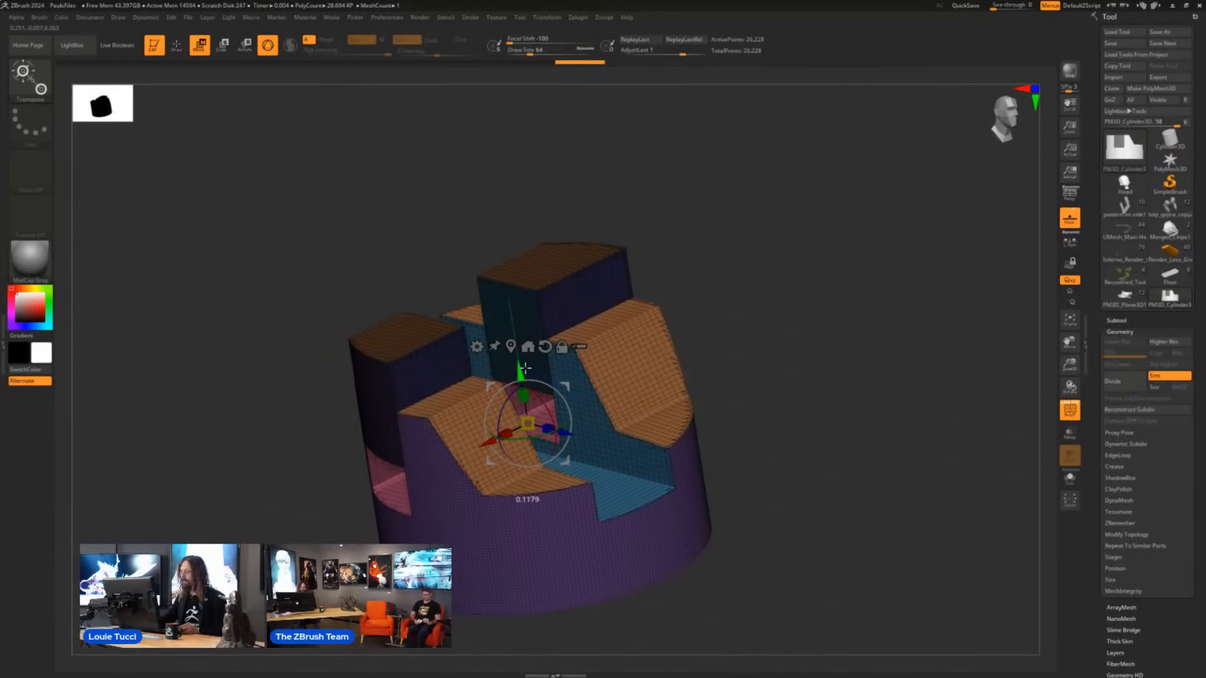
pyautogui.moveTo(821, 334); pyautogui.dragTo(757, 261)
pyautogui.moveTo(526, 331); pyautogui.dragTo(527, 378)
pyautogui.moveTo(736, 329); pyautogui.dragTo(714, 302)
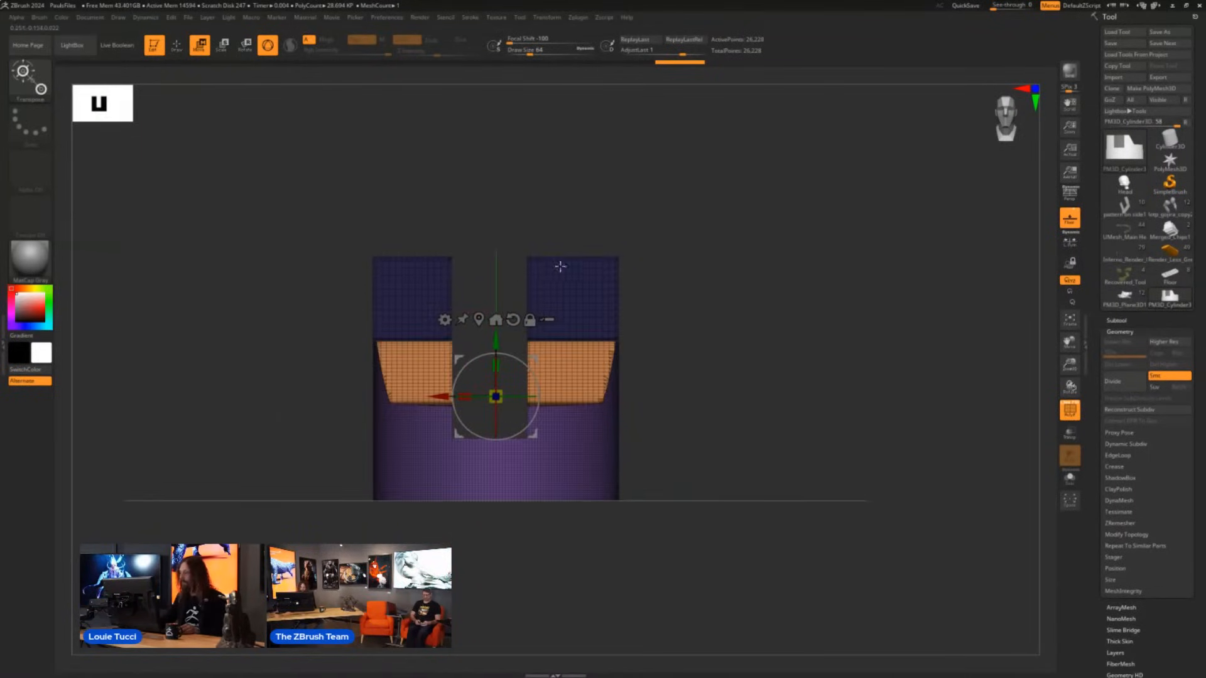
# - Invert the mask, center the gizmo on the cut blocks, and move them symmetrically outward and partway down
pyautogui.keyDown('ctrl'); pyautogui.click(708, 312); pyautogui.keyUp('ctrl')
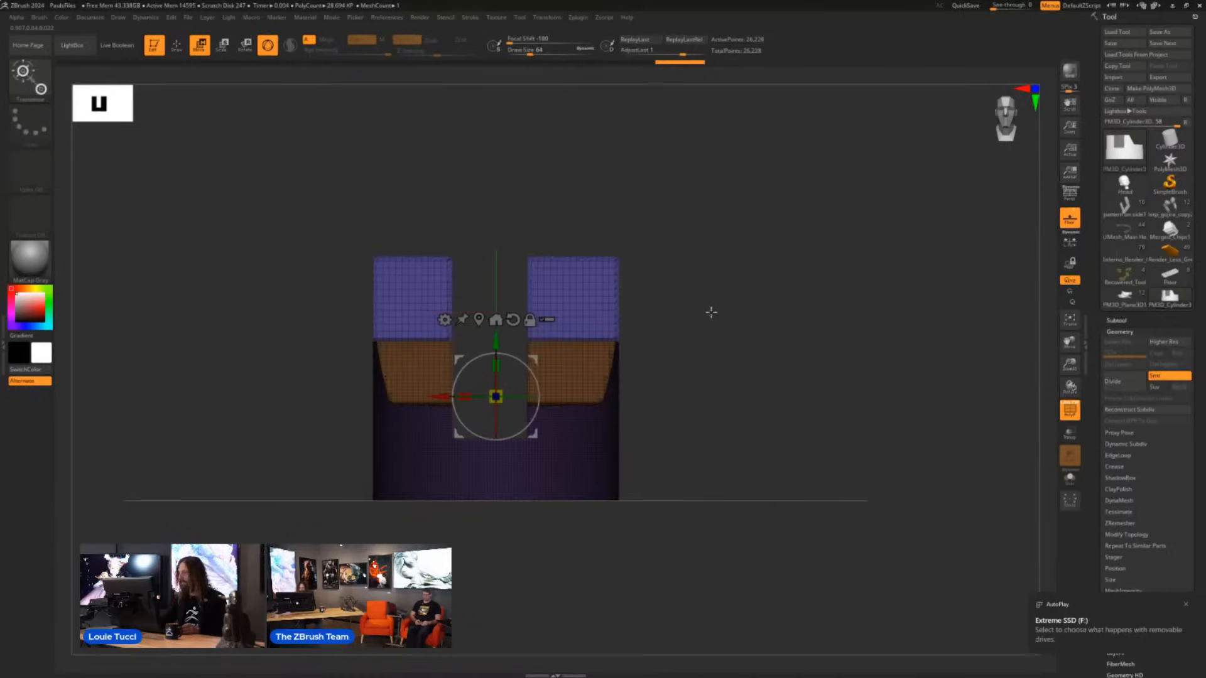
pyautogui.click(480, 319)
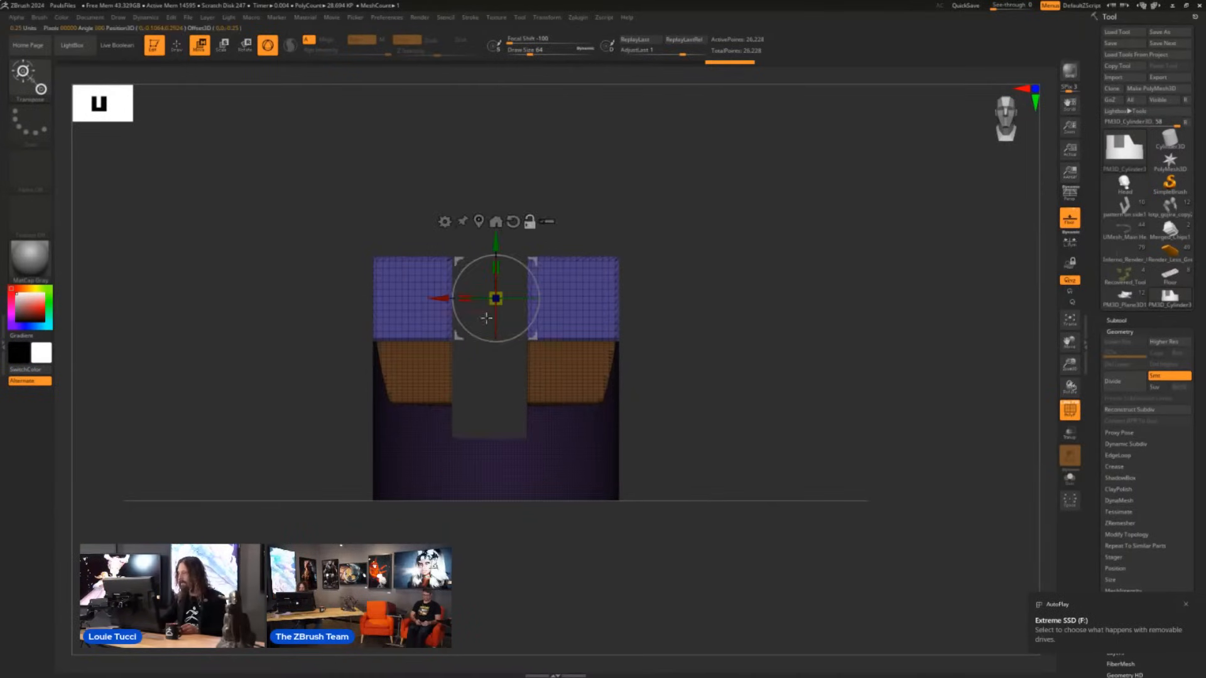
pyautogui.moveTo(534, 259); pyautogui.dragTo(608, 289)
pyautogui.click(609, 214)
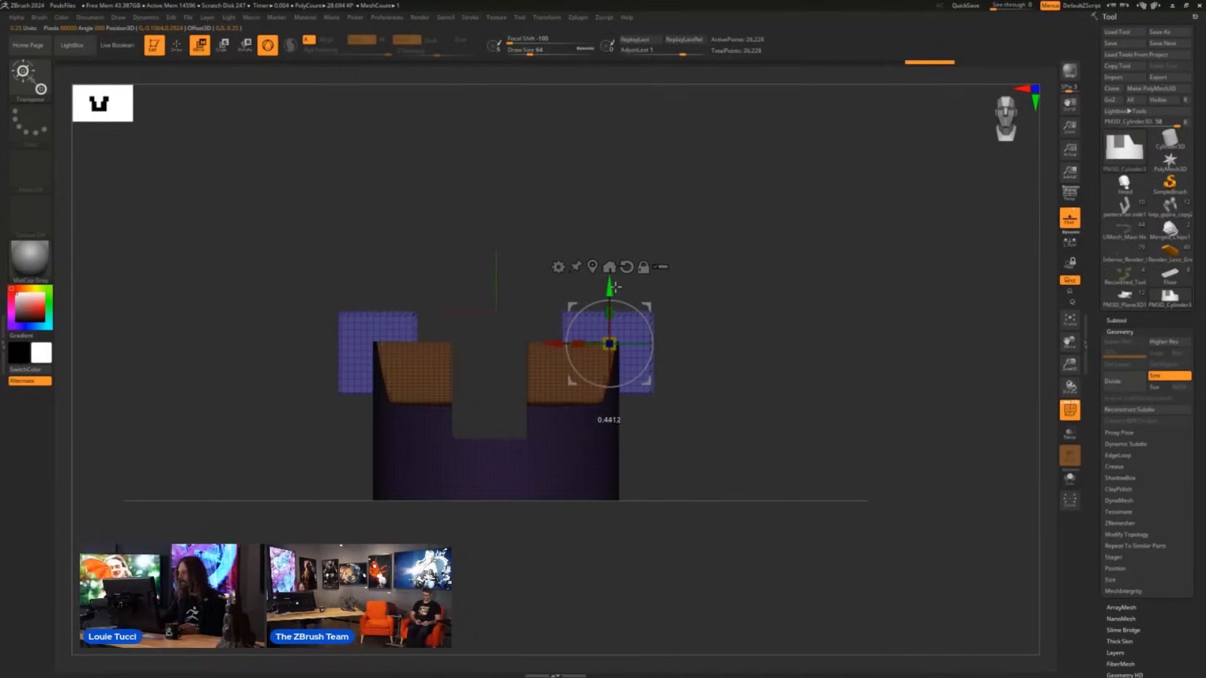
pyautogui.moveTo(775, 269)
pyautogui.mouseDown()
pyautogui.moveTo(727, 312)
pyautogui.moveTo(794, 272)
pyautogui.moveTo(765, 255)
pyautogui.moveTo(773, 272)
pyautogui.mouseUp()
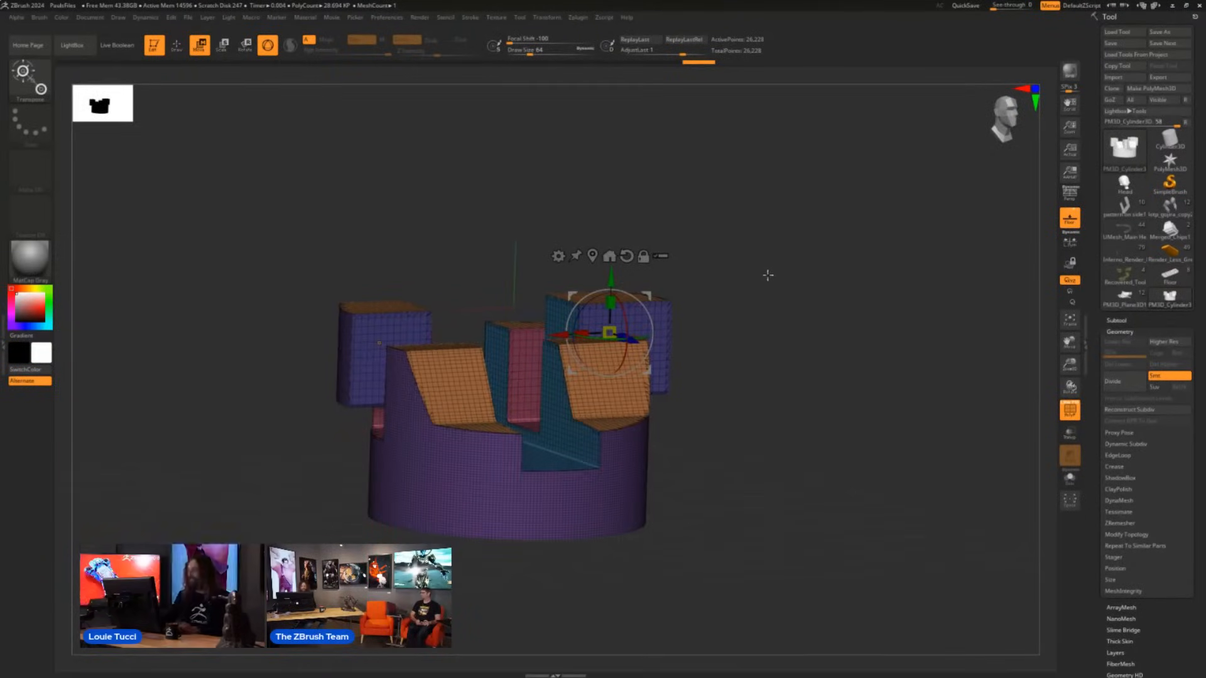
# - Enable PolyGroup alongside Split To Parts and separate a horizontal band across the body's base with KnifeRect from the front view
pyautogui.moveTo(777, 301)
pyautogui.keyDown('shift'); pyautogui.mouseDown()
pyautogui.moveTo(770, 318)
pyautogui.moveTo(787, 315)
pyautogui.mouseUp(); pyautogui.keyUp('shift')
pyautogui.press('q')
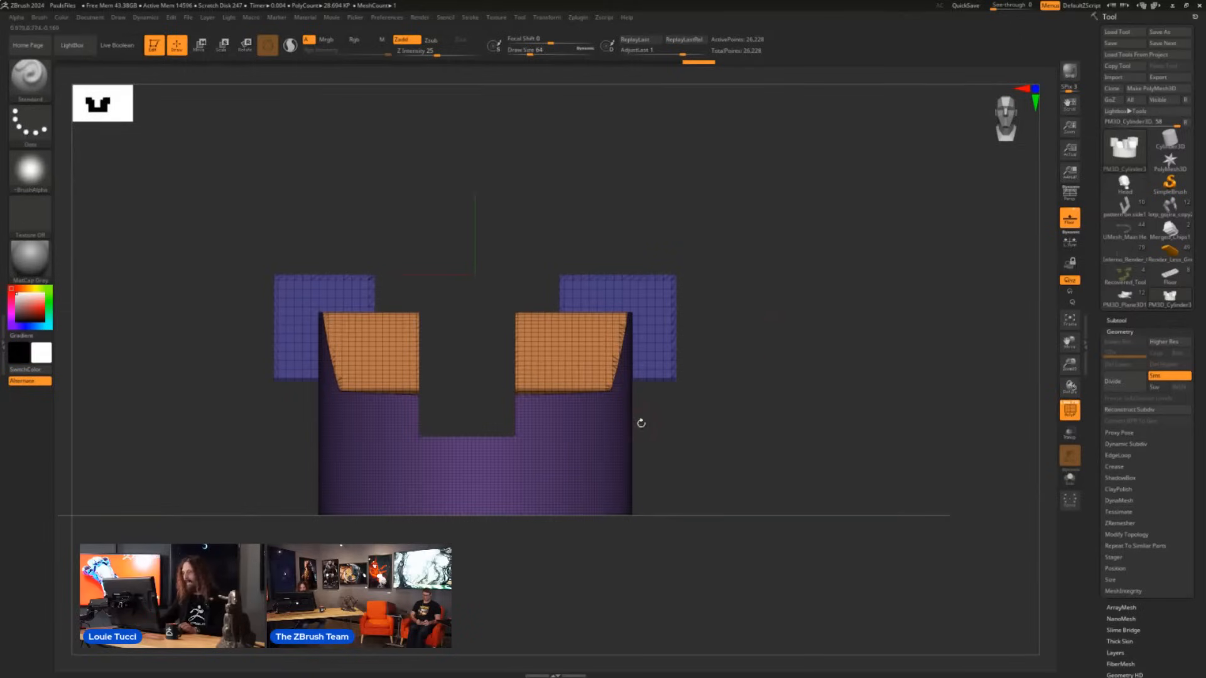
pyautogui.hotkey('ctrl', 'shift')
pyautogui.rightClick(525, 477)
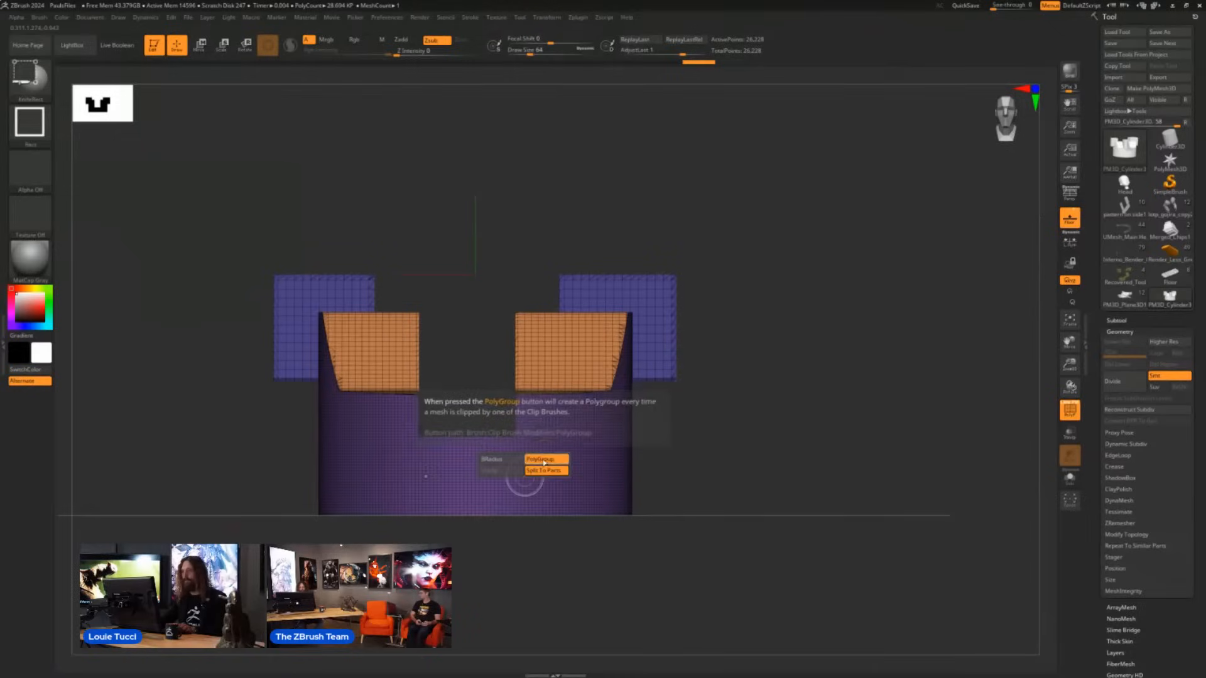
pyautogui.keyDown('ctrl'); pyautogui.keyDown('shift'); pyautogui.moveTo(255, 472); pyautogui.dragTo(644, 550); pyautogui.keyUp('shift'); pyautogui.keyUp('ctrl')
pyautogui.keyDown('ctrl'); pyautogui.keyDown('shift'); pyautogui.moveTo(681, 559); pyautogui.dragTo(681, 560); pyautogui.keyUp('shift'); pyautogui.keyUp('ctrl')
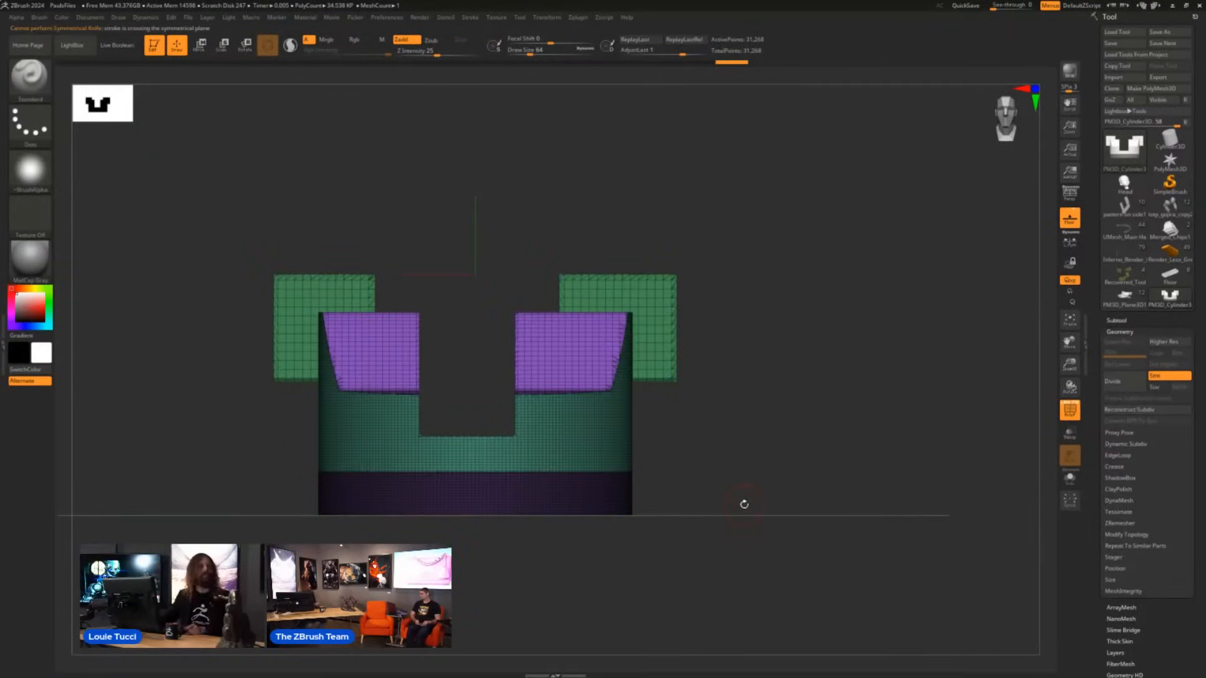
# - Invert the mask, center the gizmo on the base band, scale the band up into a wider ring and raise it slightly
pyautogui.keyDown('ctrl'); pyautogui.click(765, 472); pyautogui.keyUp('ctrl')
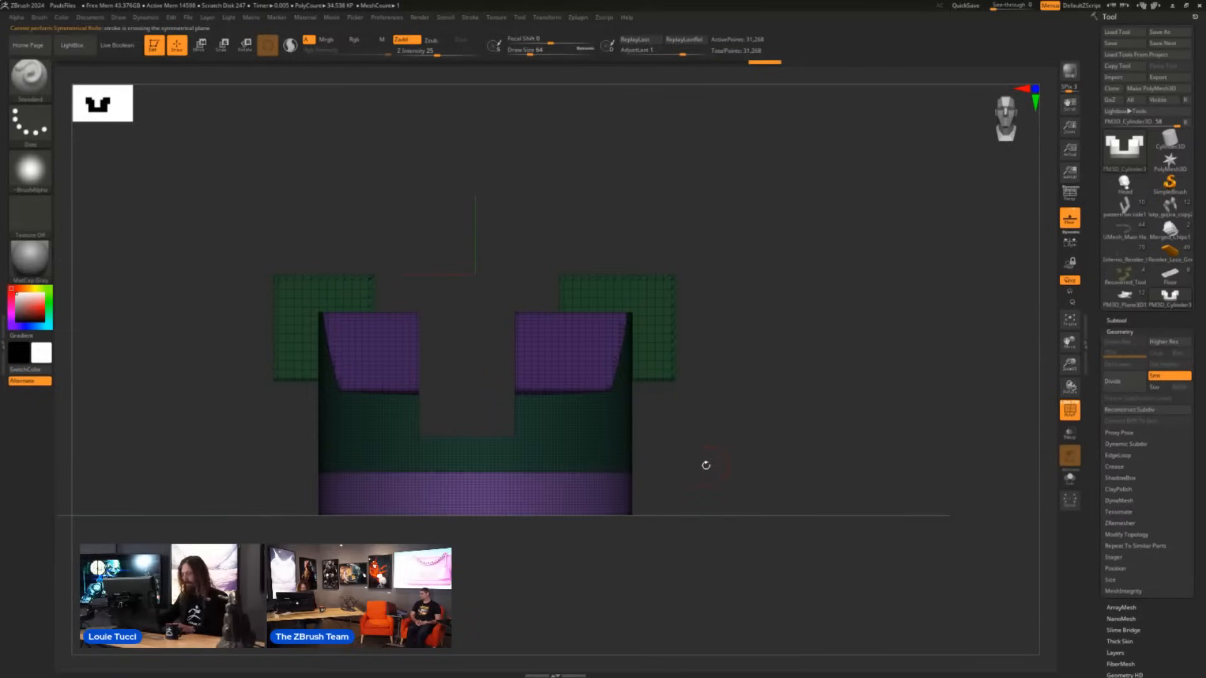
pyautogui.press('w')
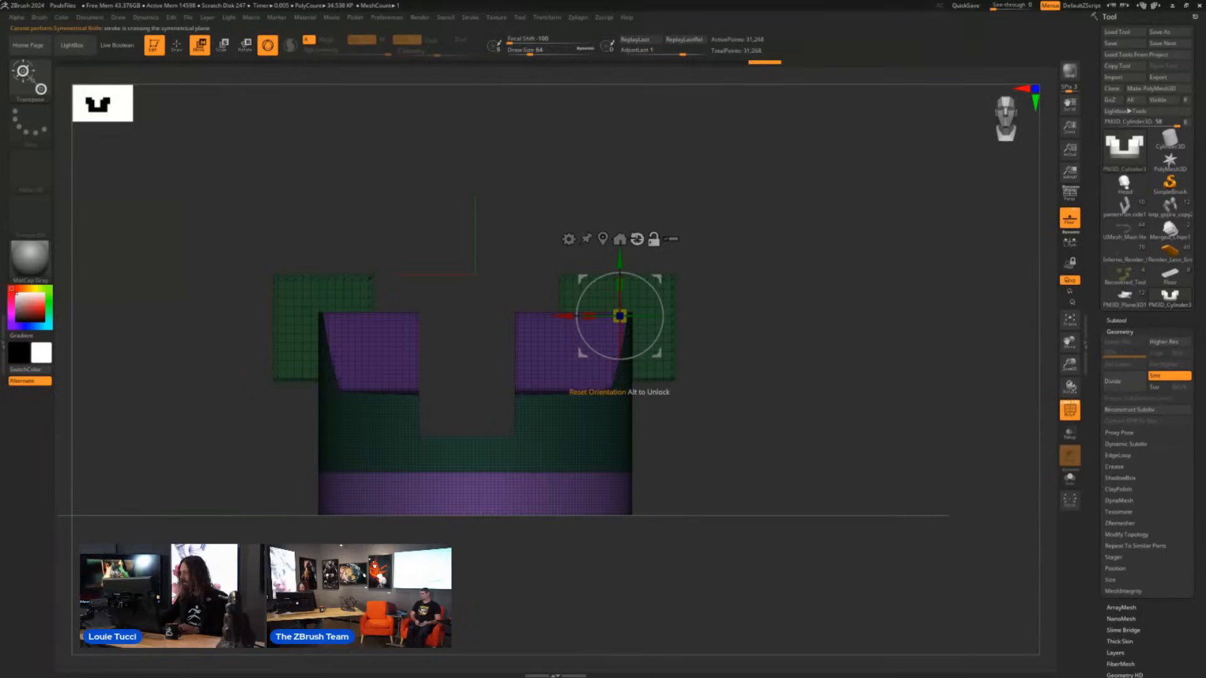
pyautogui.click(475, 493)
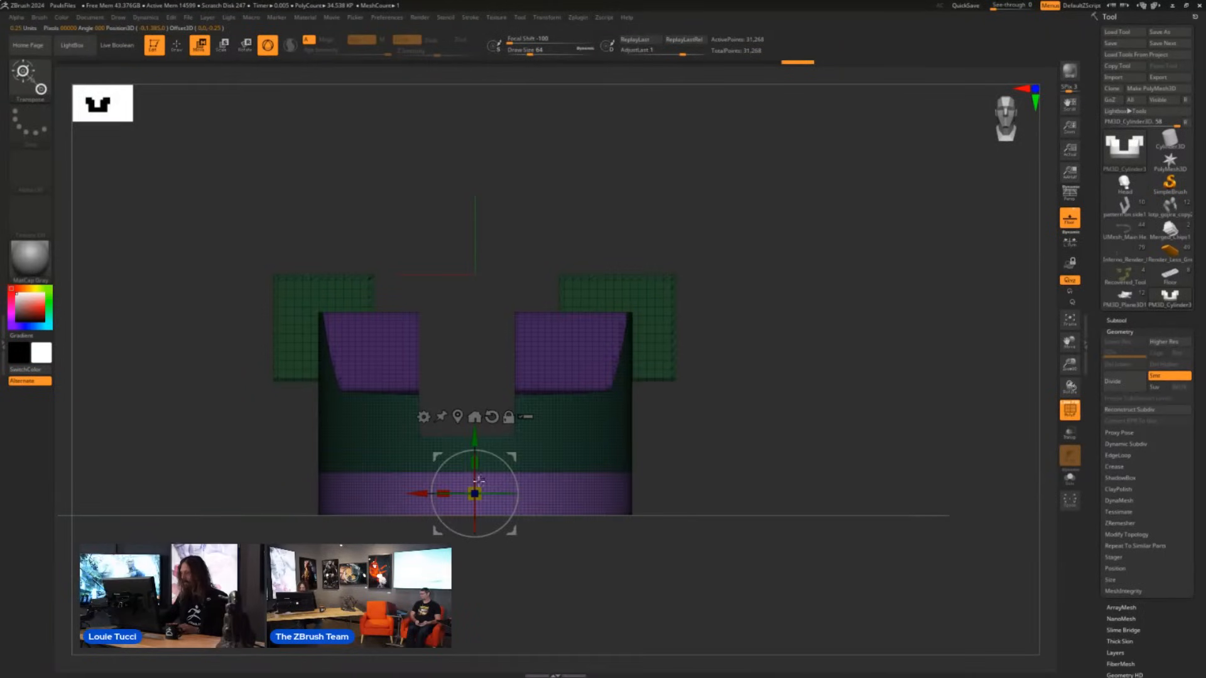
pyautogui.moveTo(475, 494); pyautogui.dragTo(474, 568)
pyautogui.moveTo(475, 449); pyautogui.dragTo(475, 454)
pyautogui.moveTo(738, 443); pyautogui.dragTo(710, 486)
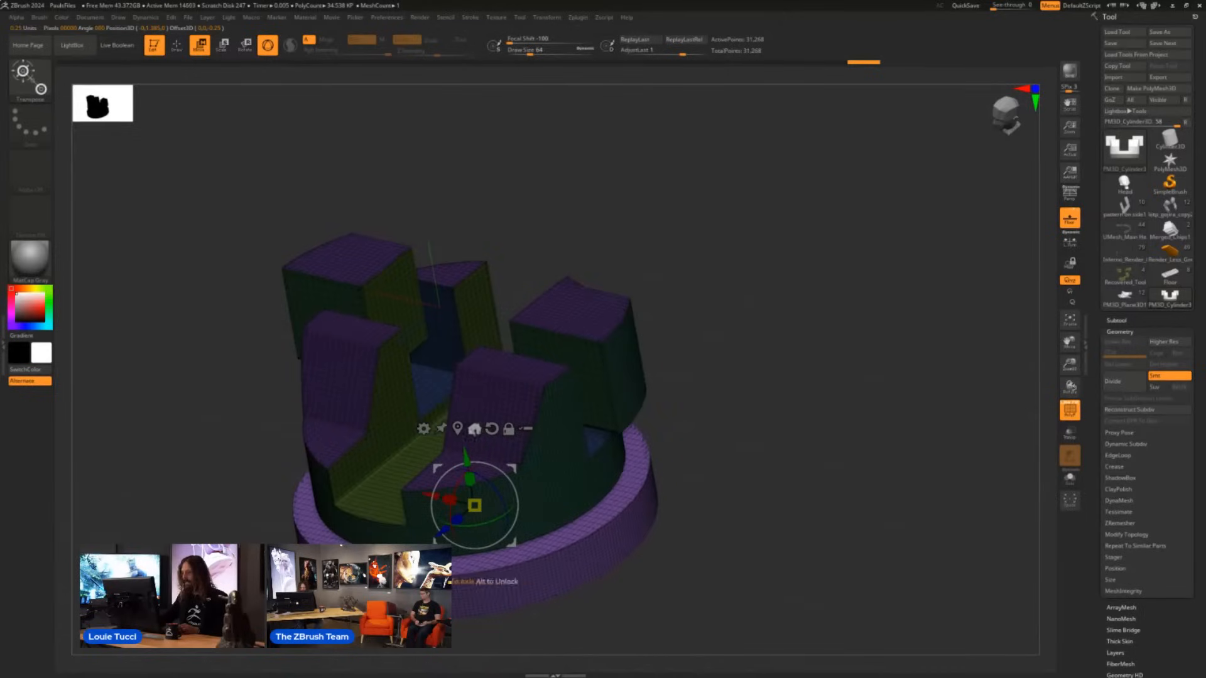
pyautogui.moveTo(466, 449); pyautogui.dragTo(465, 434)
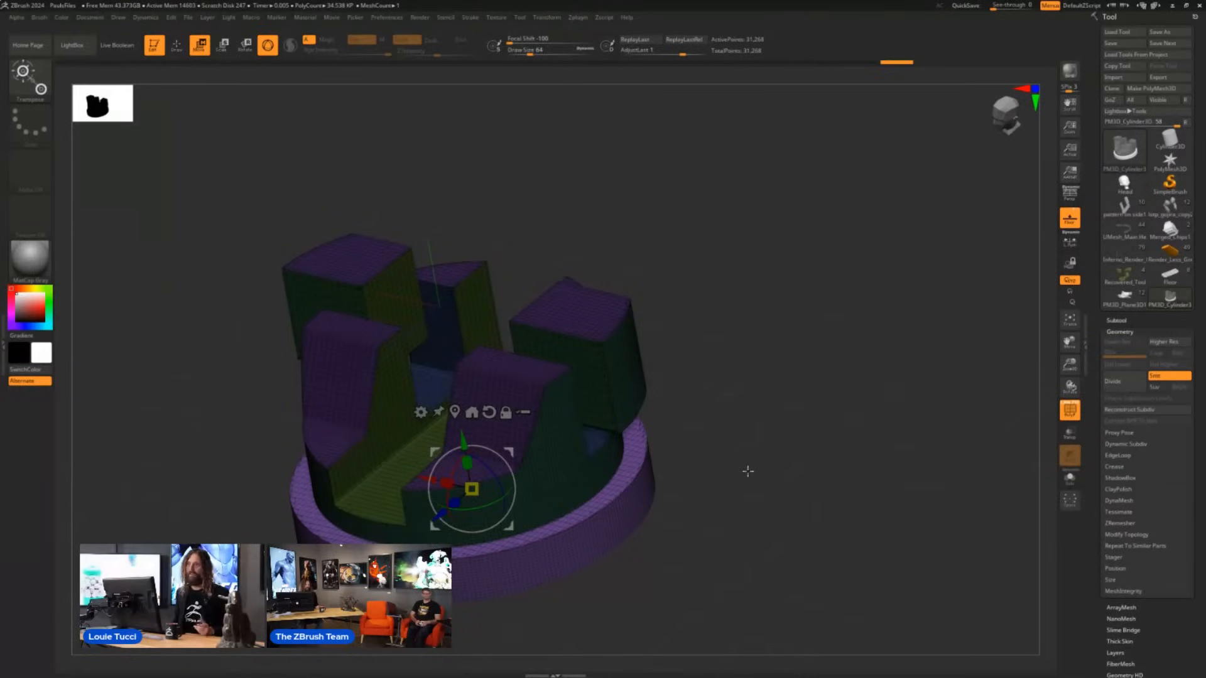
pyautogui.keyDown('alt'); pyautogui.moveTo(687, 243); pyautogui.dragTo(764, 228); pyautogui.keyUp('alt')
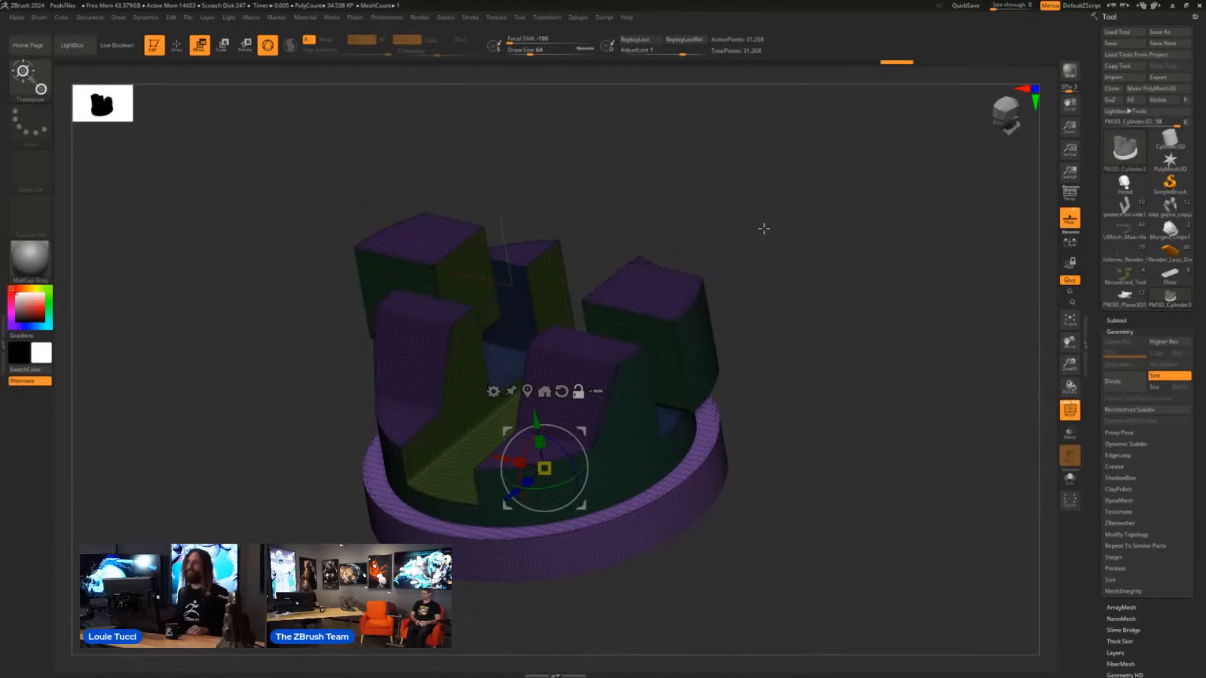
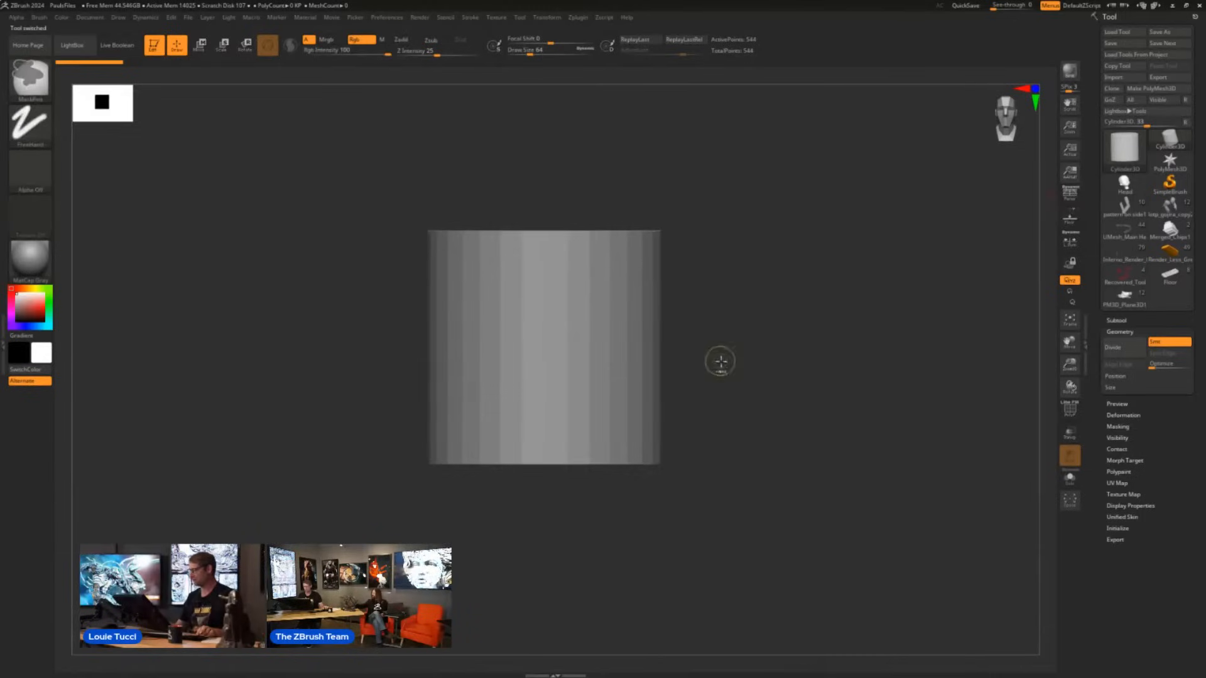
# - Turn on the wireframe display for the cylinder and set its vertical subdivision count (VDivide) to 4
pyautogui.hotkey('shift', 'f')
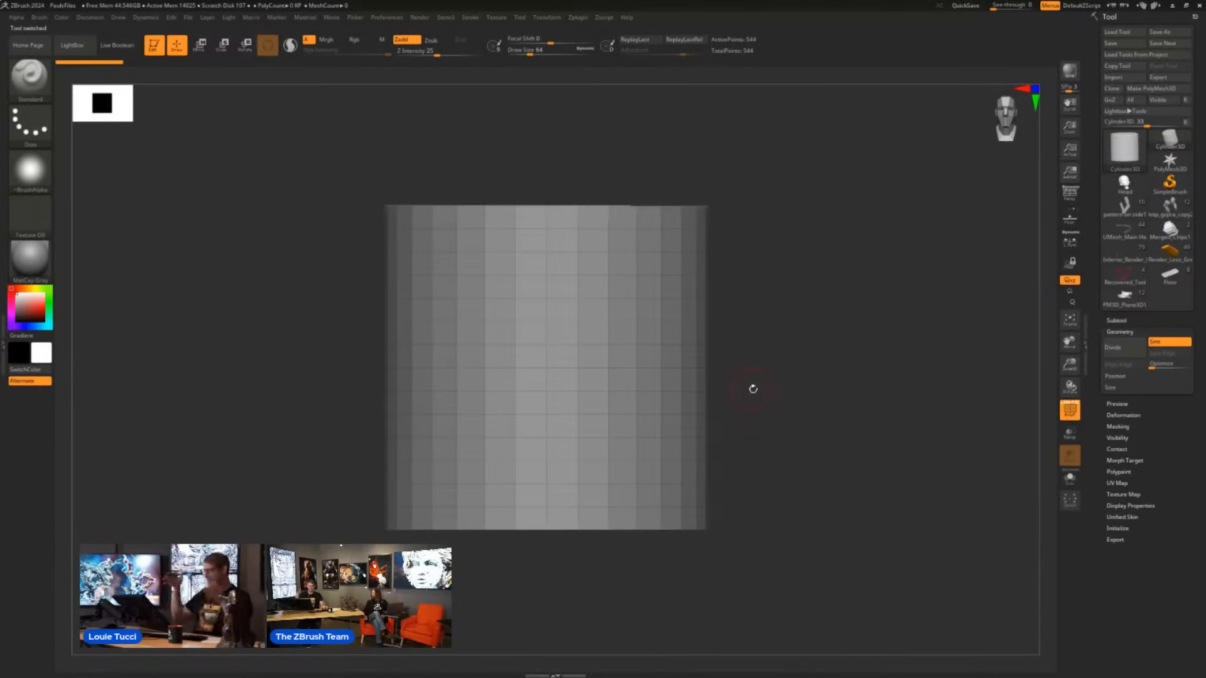
pyautogui.click(1118, 529)
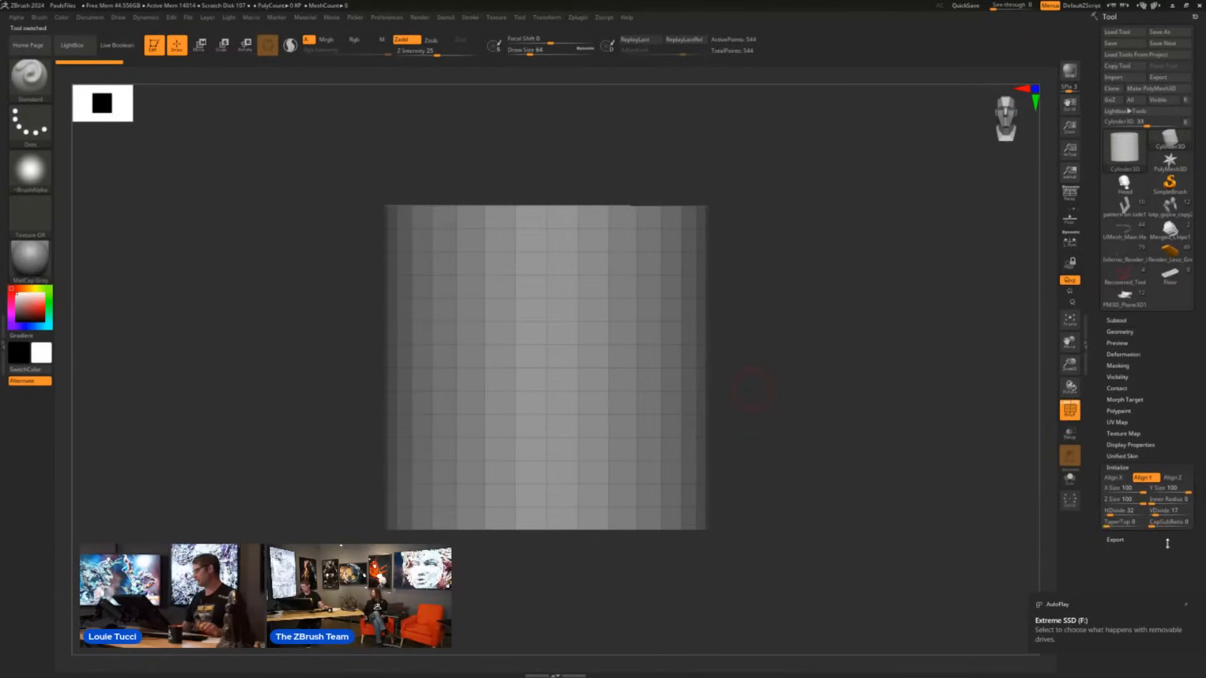
pyautogui.click(1186, 606)
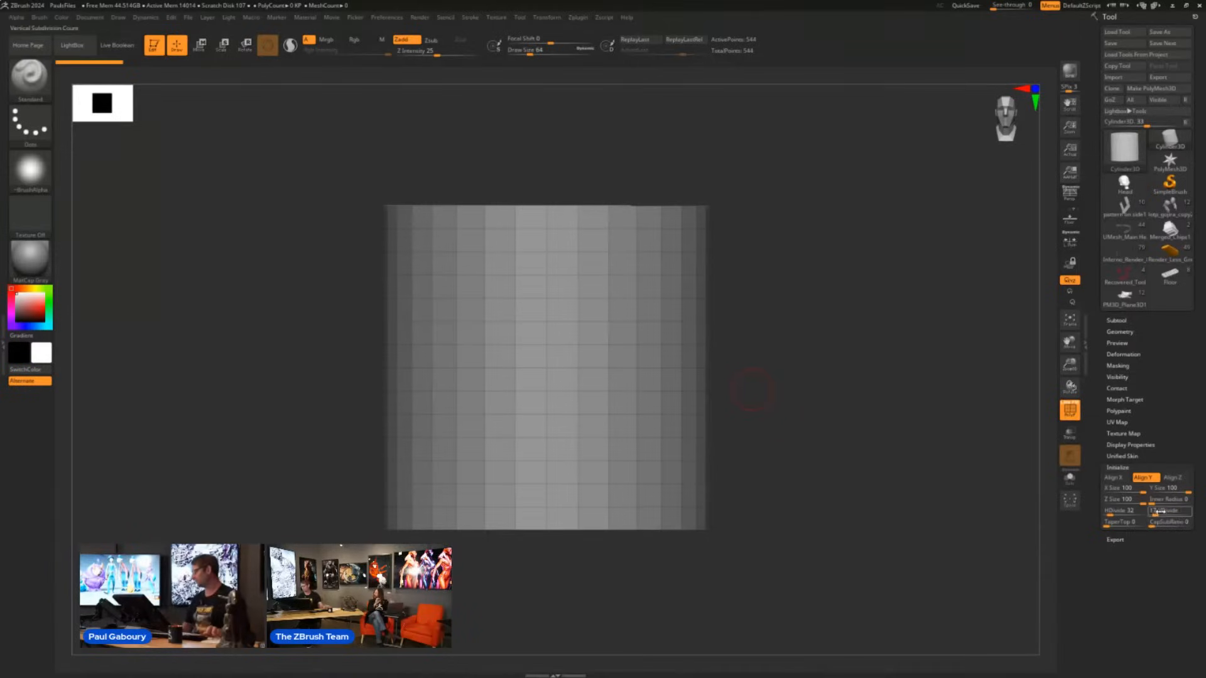
pyautogui.moveTo(1170, 511); pyautogui.dragTo(1153, 510)
pyautogui.moveTo(779, 426); pyautogui.dragTo(801, 459)
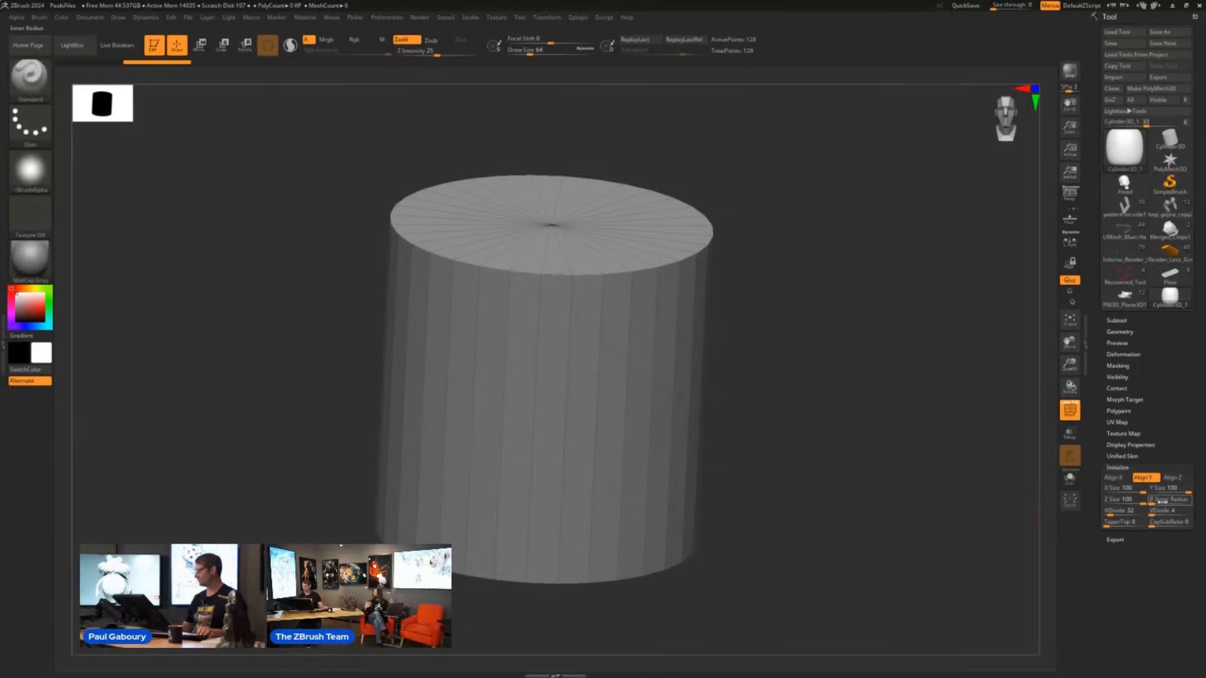
# - Hollow the cylinder out with an inner radius of 51 and reduce its height relative to its width
pyautogui.moveTo(1153, 500); pyautogui.dragTo(1172, 500)
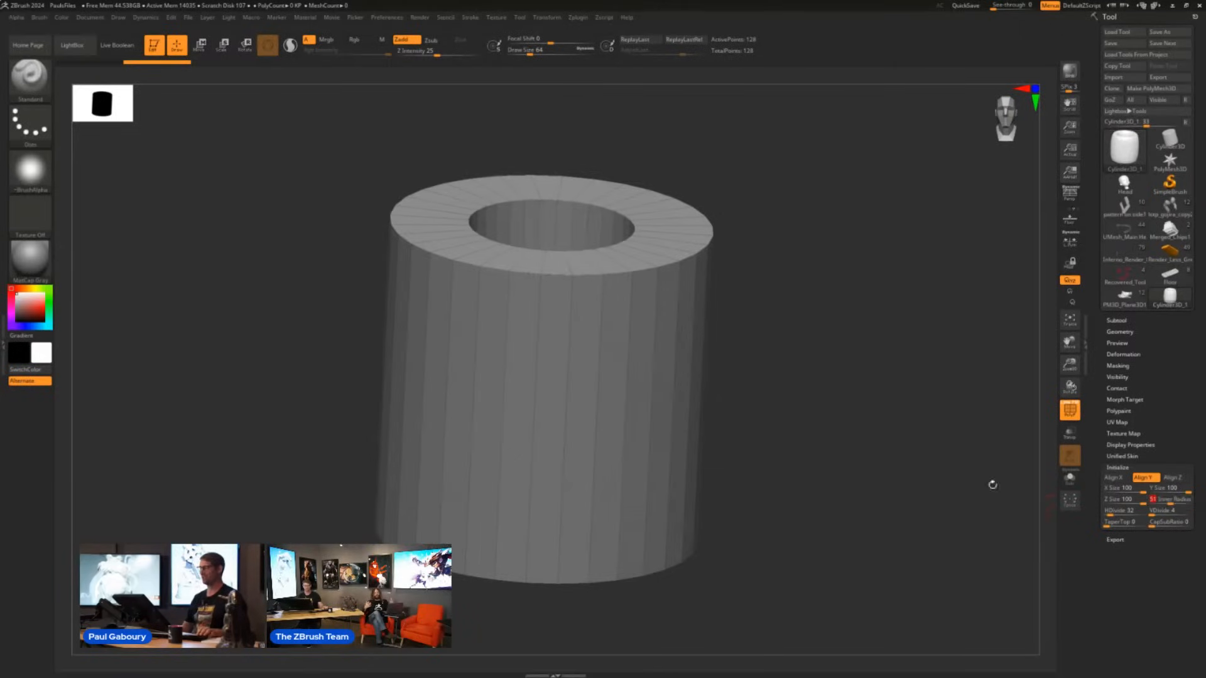
pyautogui.moveTo(843, 441); pyautogui.dragTo(850, 478)
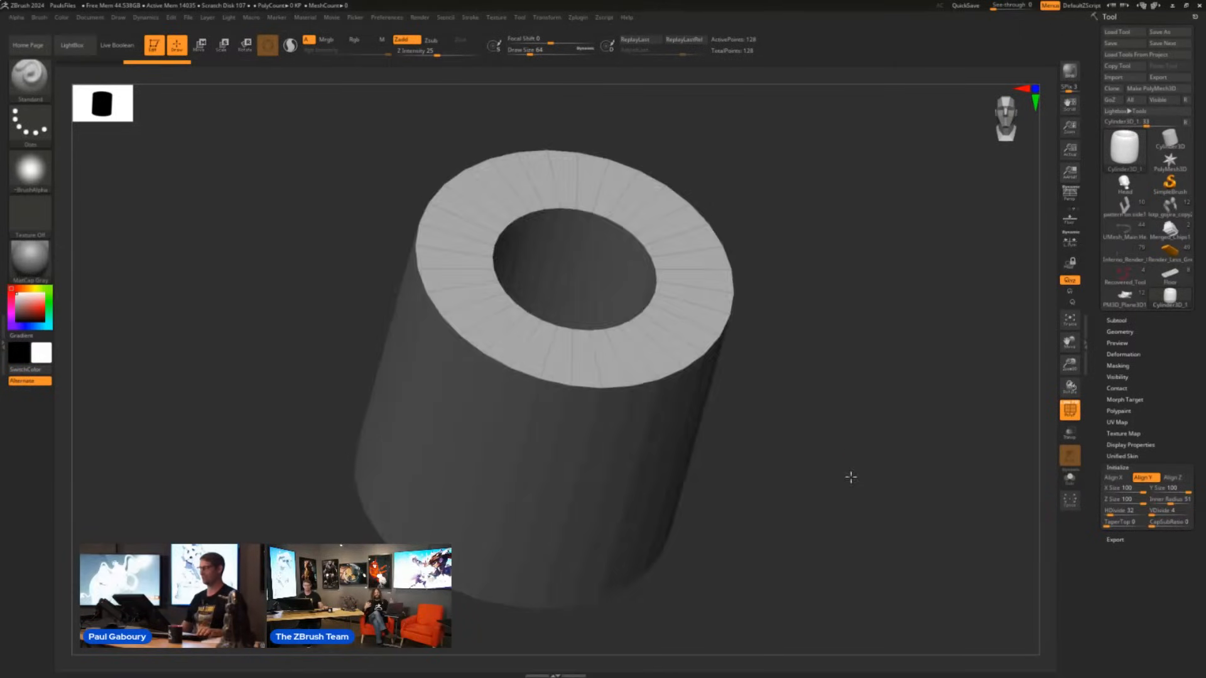
pyautogui.click(1148, 499)
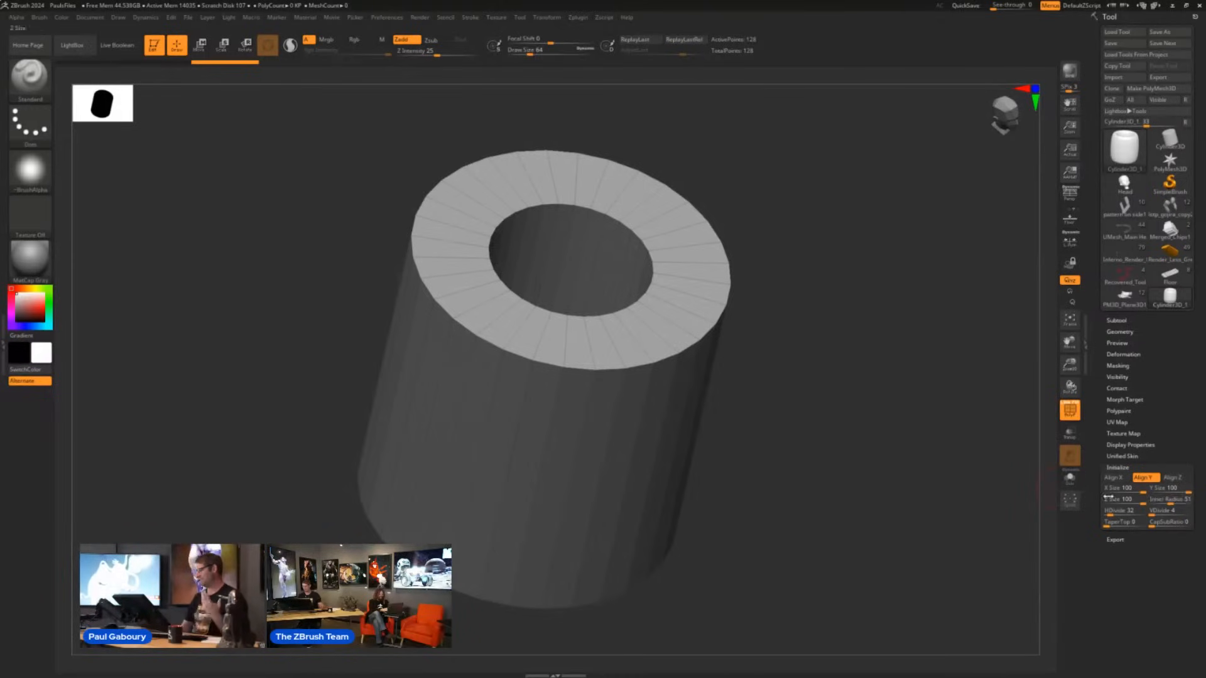
pyautogui.moveTo(1170, 503); pyautogui.dragTo(1129, 501)
# - Convert the hollow cylinder to a PolyMesh3D and insert three horizontal edge loops around its side with the ZModeler brush
pyautogui.click(1152, 88)
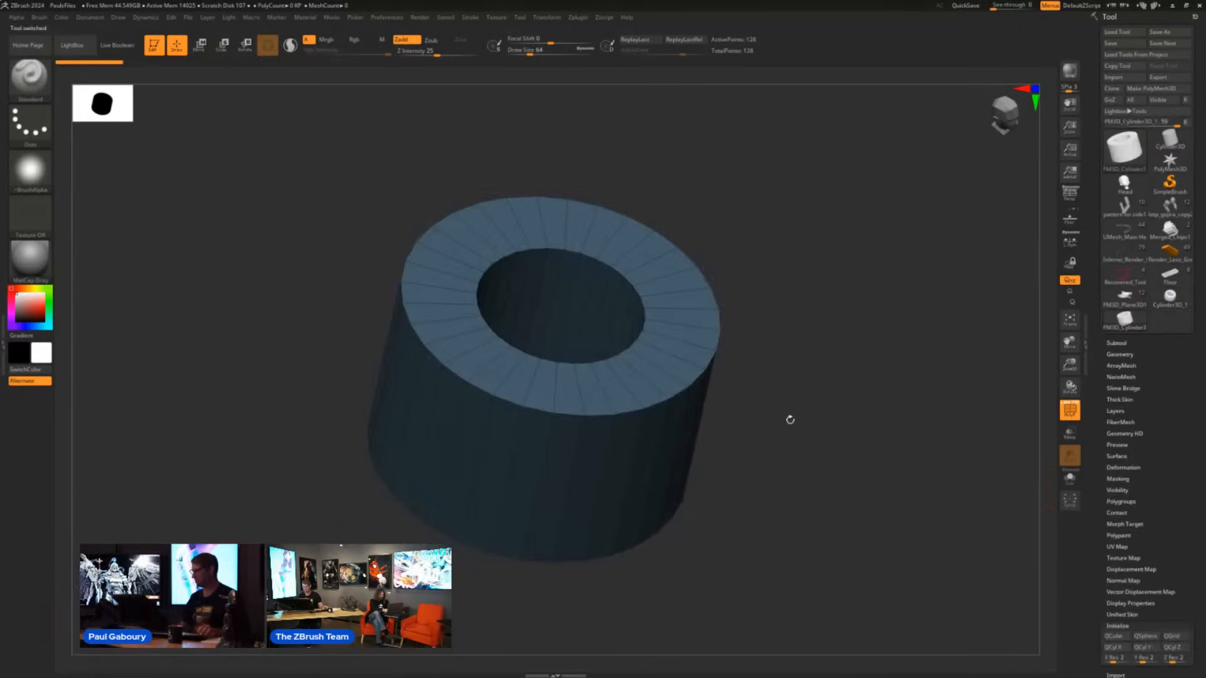
pyautogui.keyDown('shift'); pyautogui.moveTo(777, 500); pyautogui.dragTo(790, 440); pyautogui.keyUp('shift')
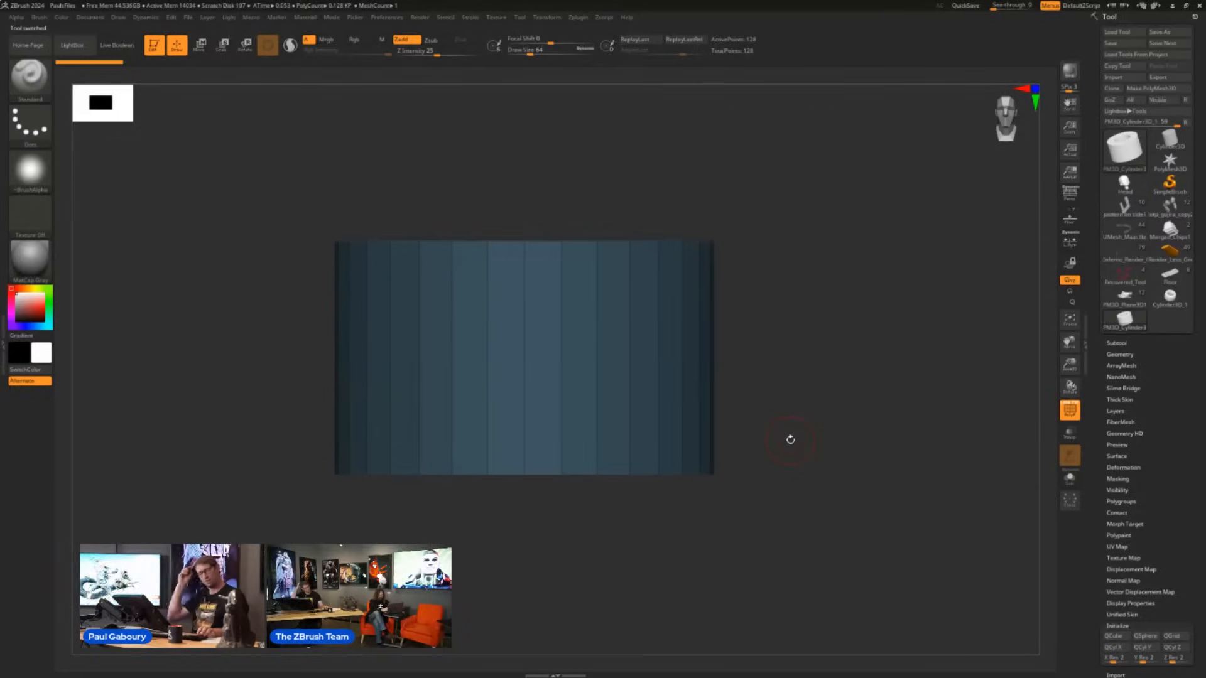
pyautogui.press('b')
pyautogui.press('z')
pyautogui.press('m')
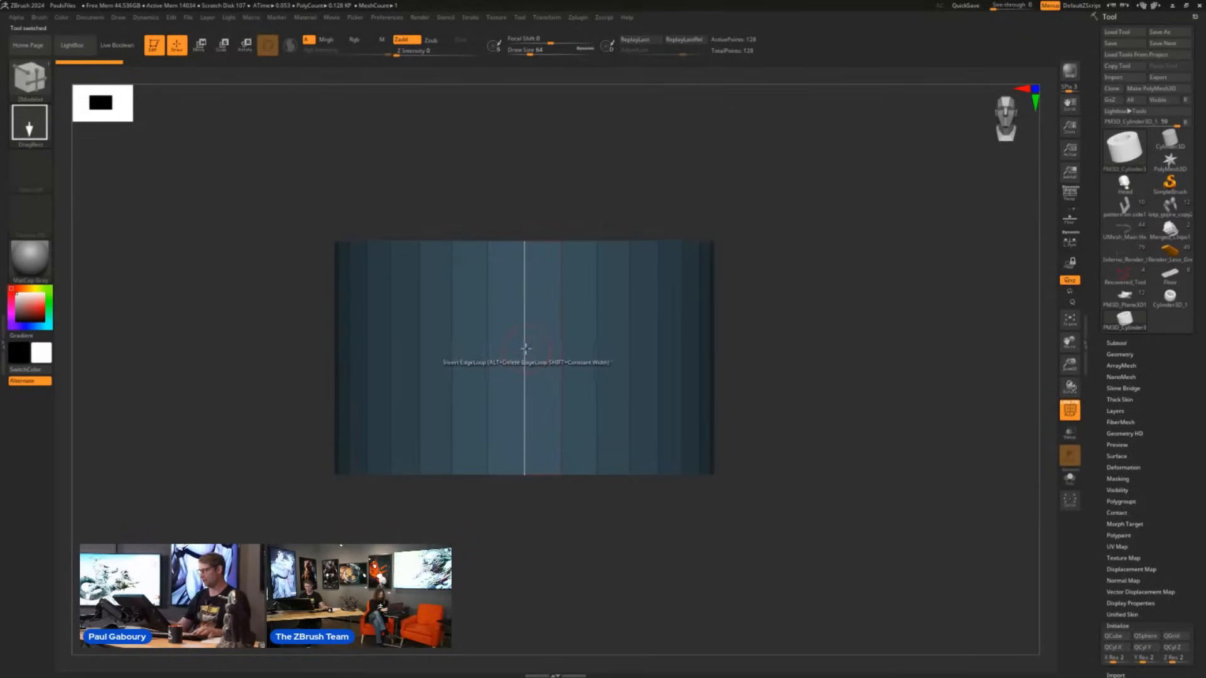
pyautogui.click(516, 307)
pyautogui.click(523, 357)
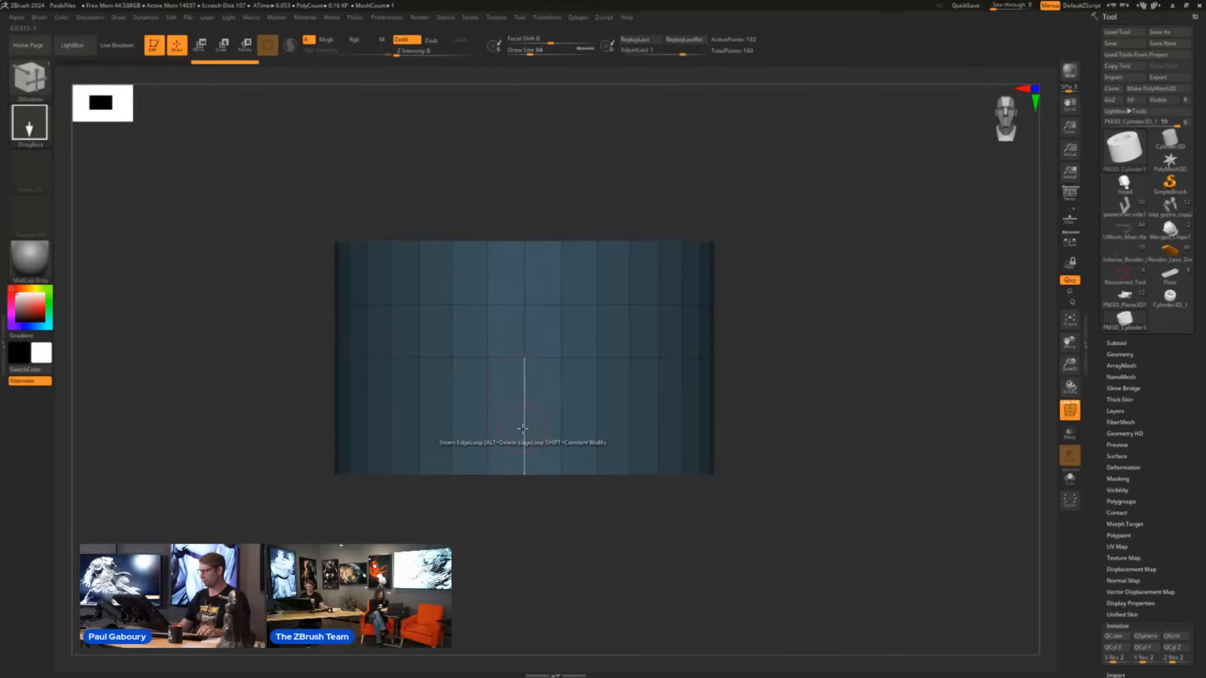
pyautogui.click(530, 414)
# - Extrude the lowest band of faces outward with QMesh Polyloop into a wide base flange, changing the new polygroup colors
pyautogui.moveTo(722, 412); pyautogui.dragTo(741, 450)
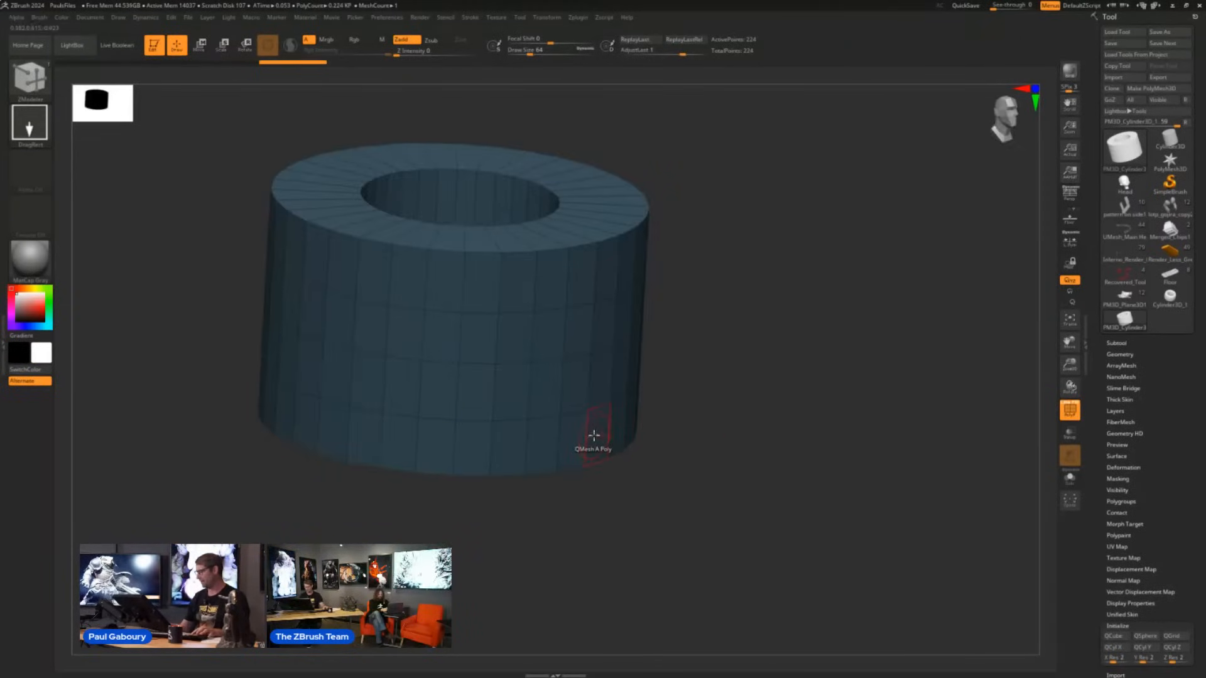
pyautogui.press('space')
pyautogui.click(691, 466)
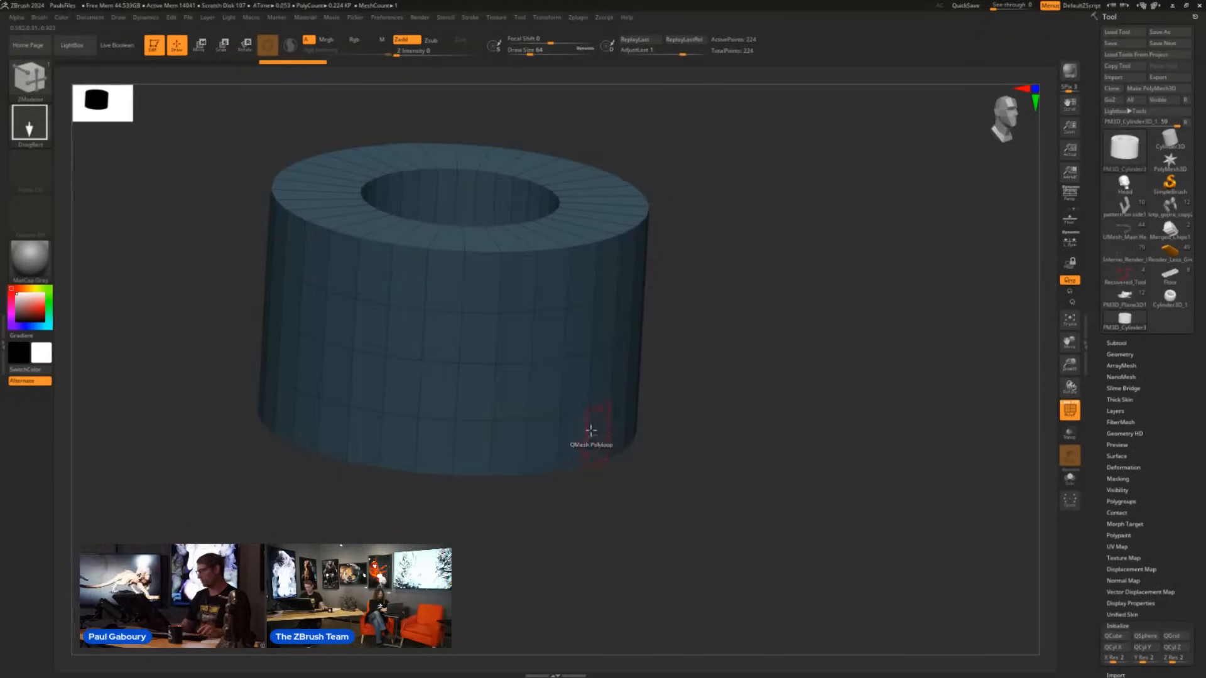
pyautogui.moveTo(593, 433); pyautogui.dragTo(673, 463)
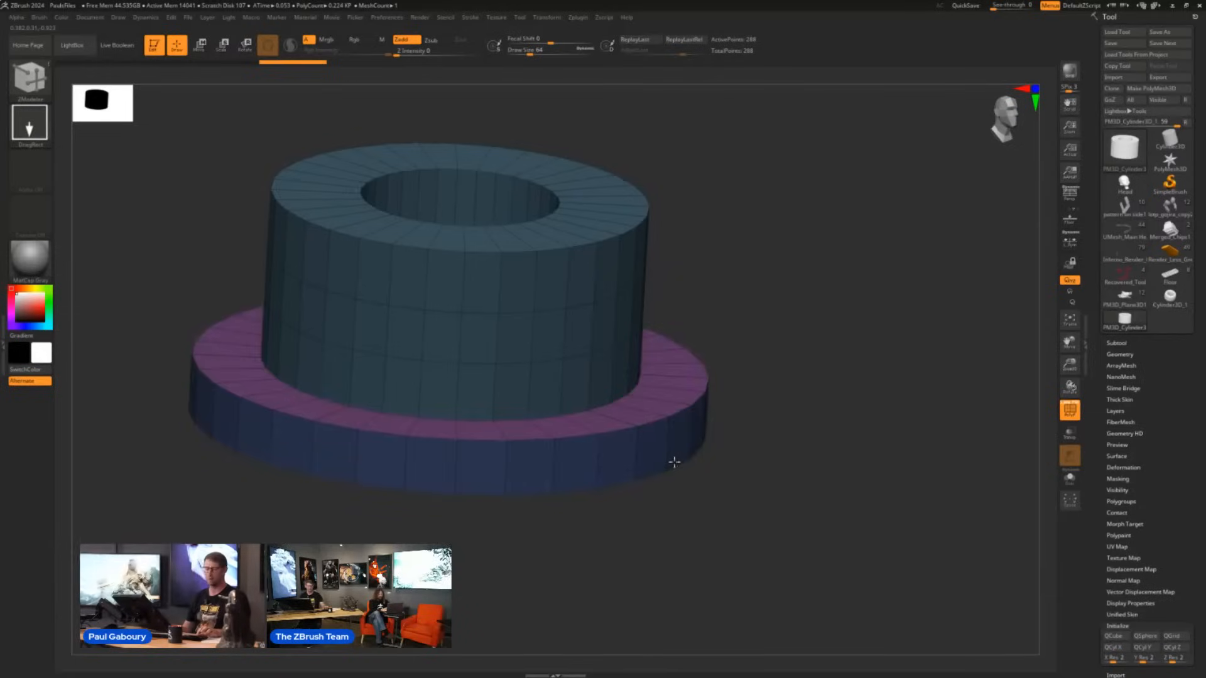
pyautogui.moveTo(675, 462); pyautogui.dragTo(684, 462)
pyautogui.press('alt')
pyautogui.press('alt')
pyautogui.press('alt')
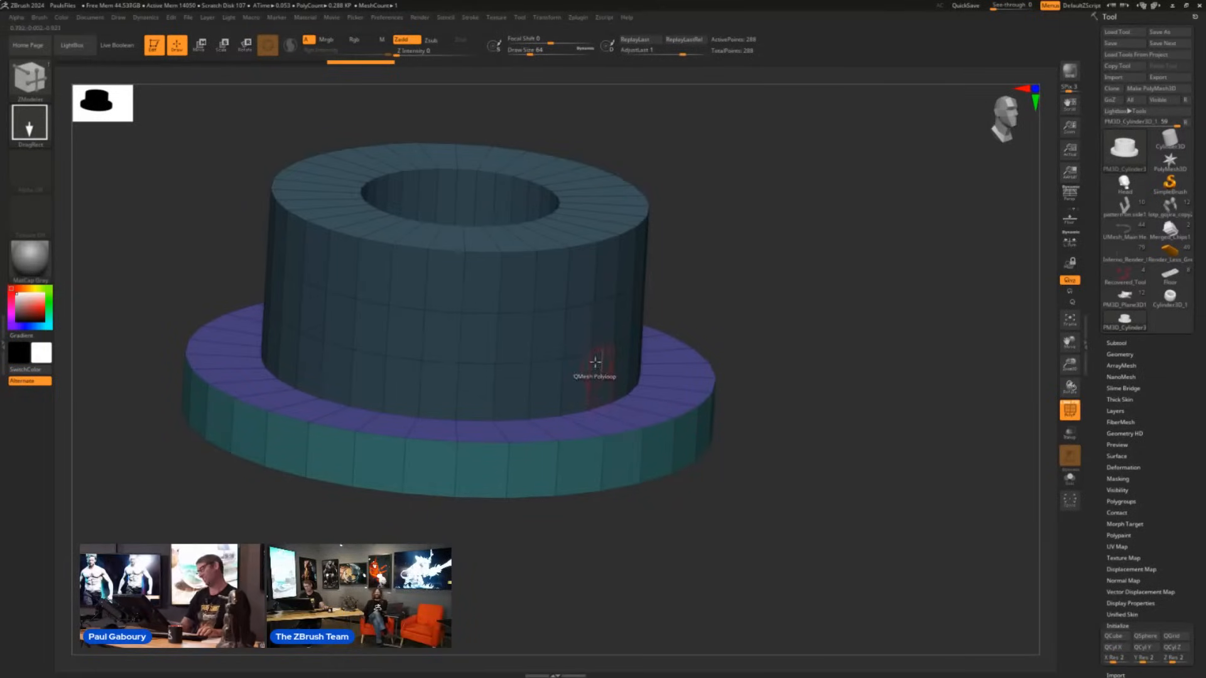
# - Push the third band from the top inward with QMesh Polyloop to form a recessed groove around the body
pyautogui.keyDown('alt'); pyautogui.moveTo(590, 355); pyautogui.dragTo(597, 388, button='right'); pyautogui.keyUp('alt')
pyautogui.keyDown('ctrl'); pyautogui.moveTo(597, 388); pyautogui.dragTo(574, 356, button='right'); pyautogui.keyUp('ctrl')
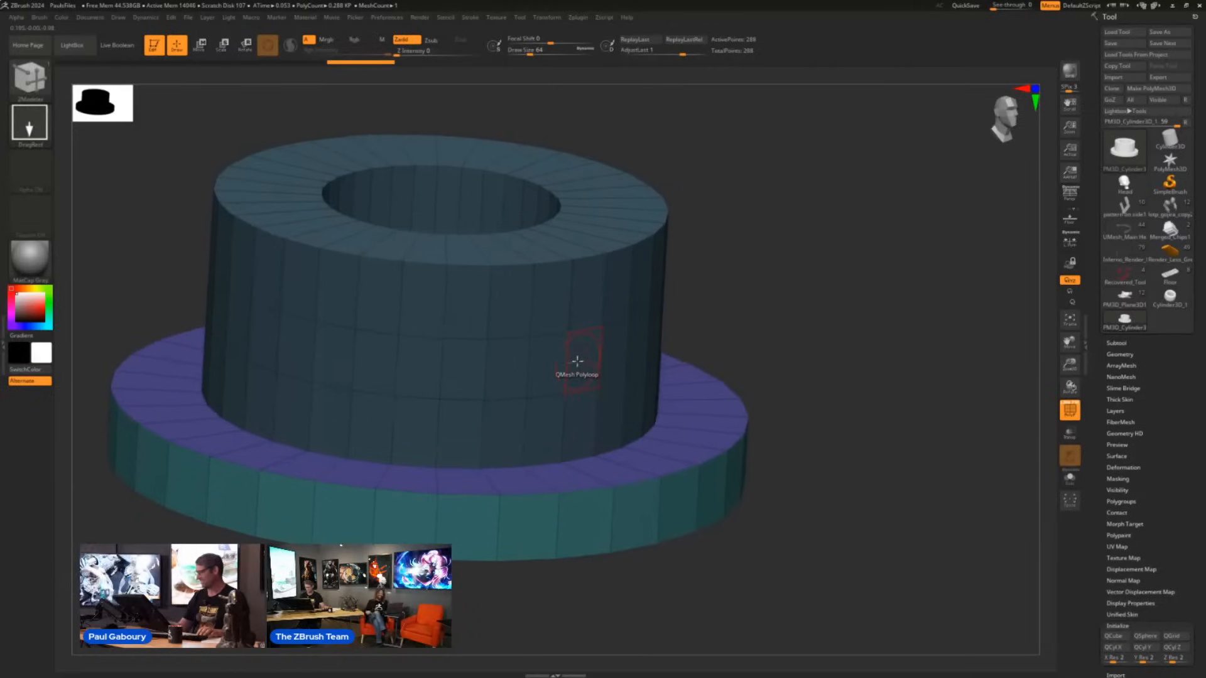
pyautogui.moveTo(576, 361); pyautogui.dragTo(539, 359)
# - Bevel the outer and inner edge loops of the ring's top face with the ZModeler edge action
pyautogui.press('space')
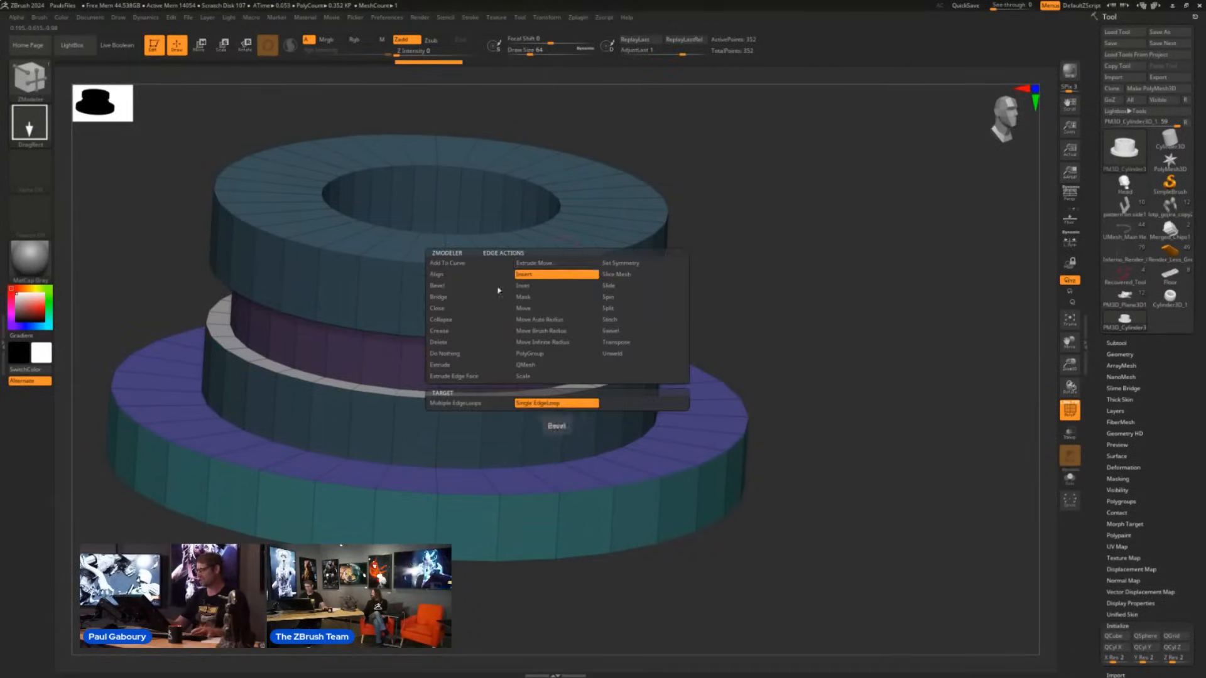
pyautogui.moveTo(554, 264); pyautogui.dragTo(552, 242)
pyautogui.moveTo(551, 242); pyautogui.dragTo(567, 253, button='right')
pyautogui.moveTo(537, 217); pyautogui.dragTo(531, 209)
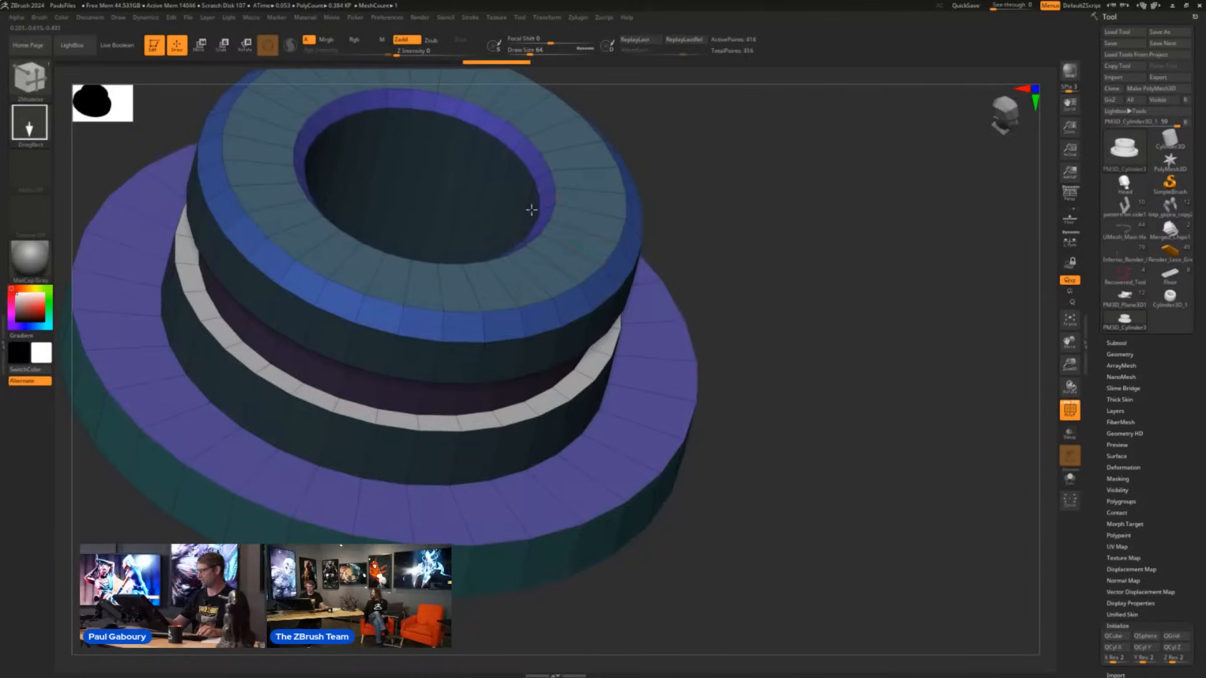
pyautogui.keyDown('ctrl'); pyautogui.moveTo(532, 213); pyautogui.dragTo(647, 311, button='right'); pyautogui.keyUp('ctrl')
pyautogui.keyDown('alt'); pyautogui.moveTo(647, 311); pyautogui.dragTo(755, 393, button='right'); pyautogui.keyUp('alt')
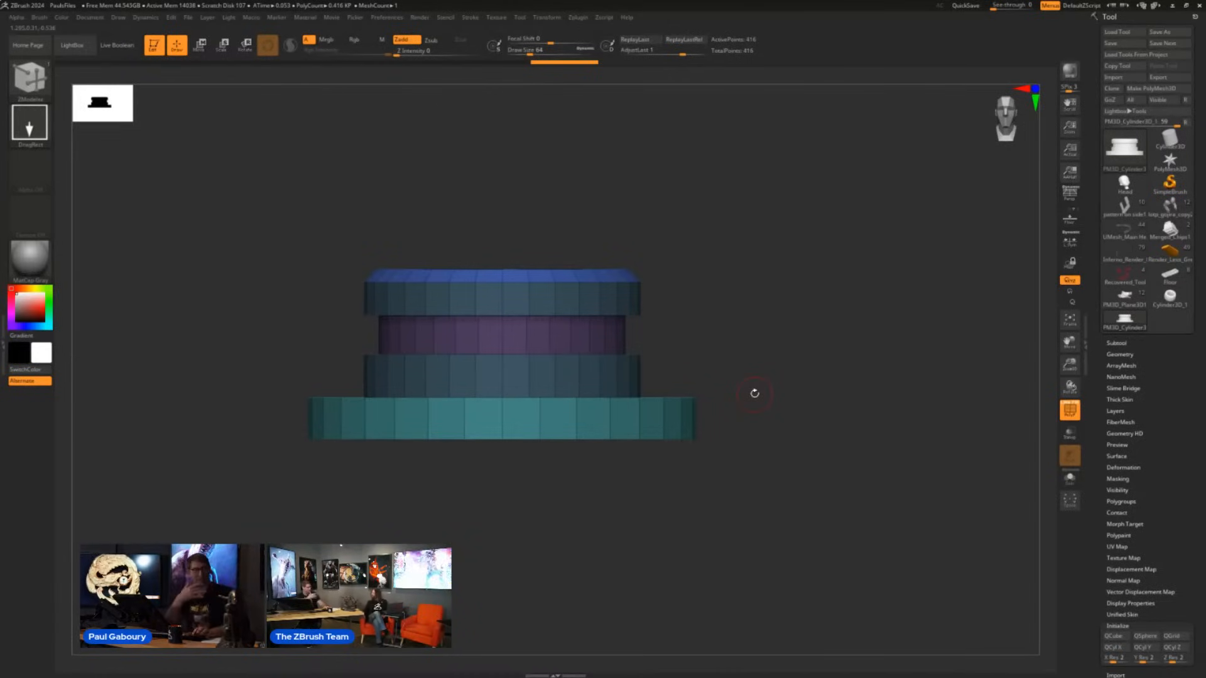
# - Try stretching the ring vertically through its grooved band with the Extender deformer, and undo the extension
pyautogui.press('w')
pyautogui.click(450, 277)
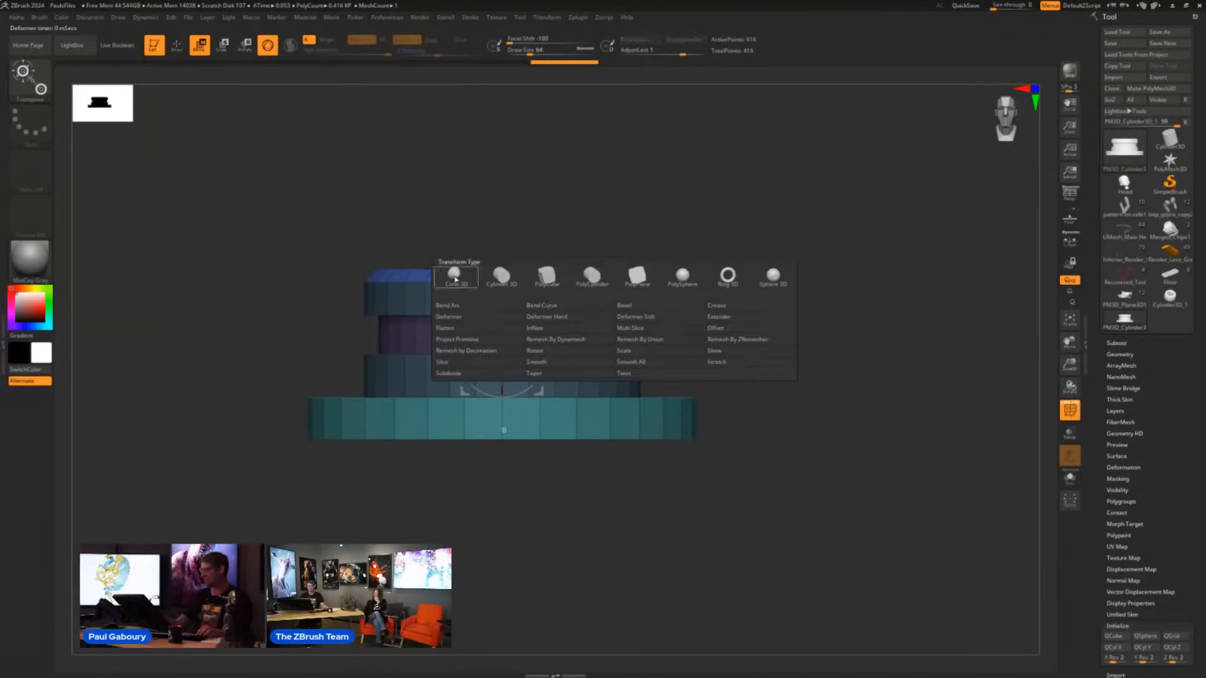
pyautogui.click(748, 327)
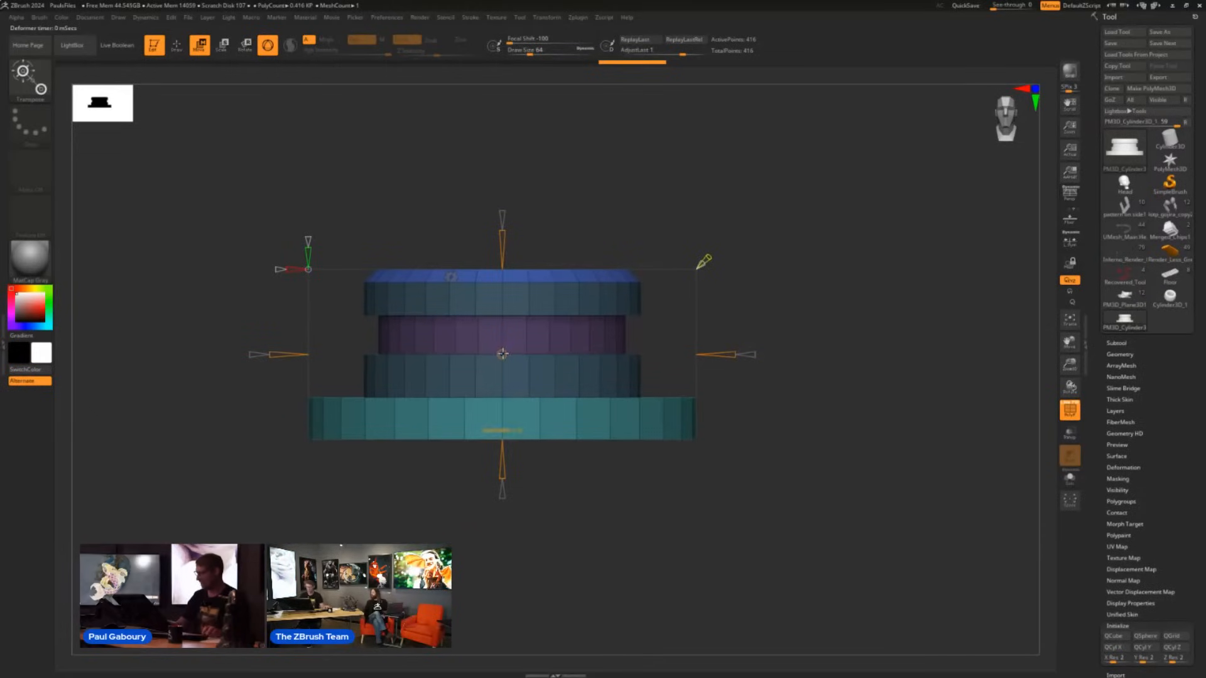
pyautogui.moveTo(510, 340); pyautogui.dragTo(551, 350, button='right')
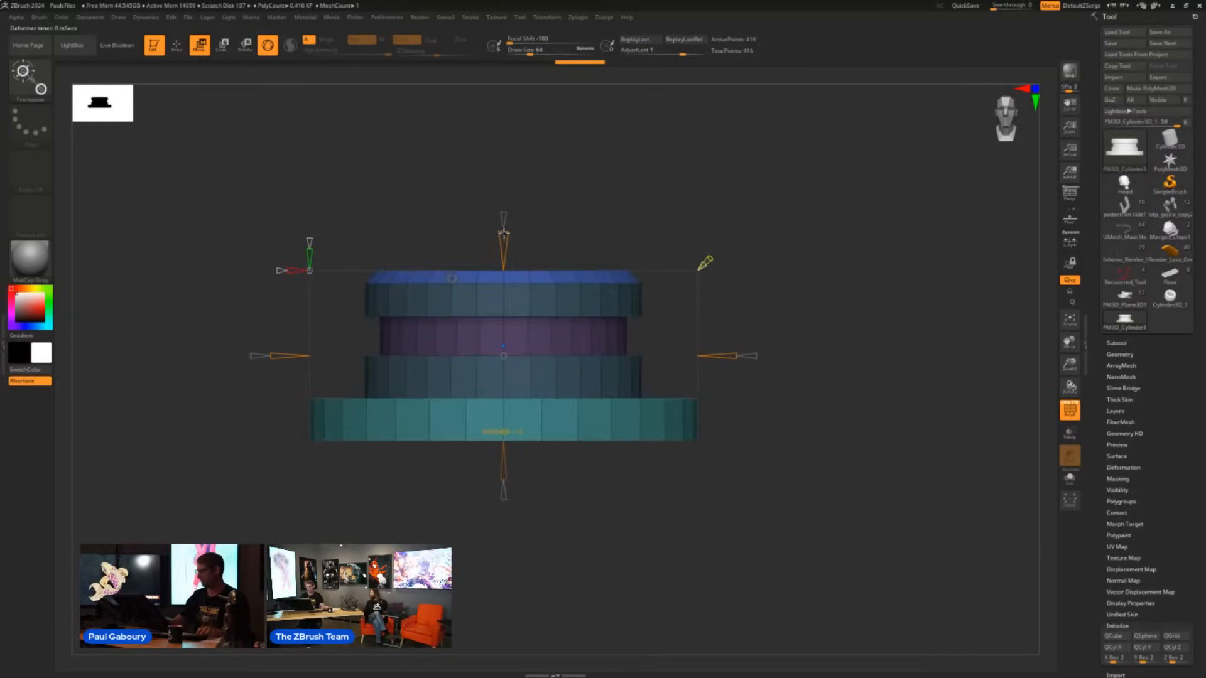
pyautogui.moveTo(503, 233); pyautogui.dragTo(599, 235)
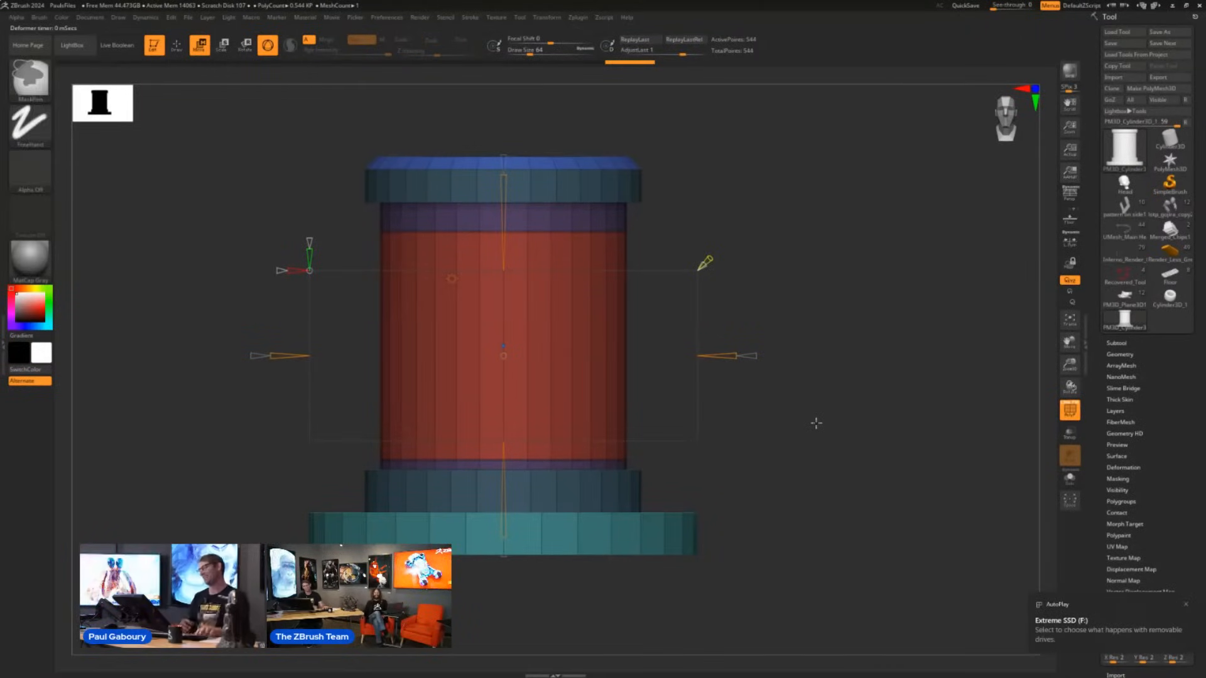
pyautogui.hotkey('ctrl', 'z')
# - Activate the Extender deformer on the flanged ring again and view it from slightly above
pyautogui.moveTo(783, 437); pyautogui.dragTo(789, 455)
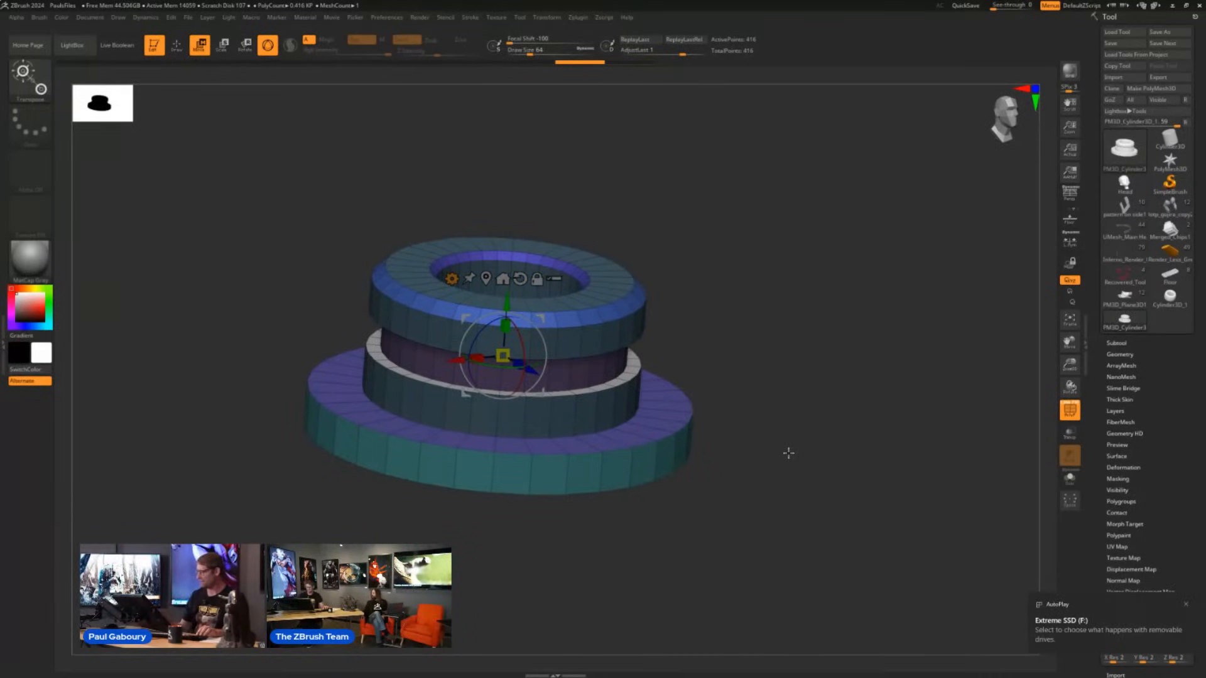
pyautogui.click(452, 278)
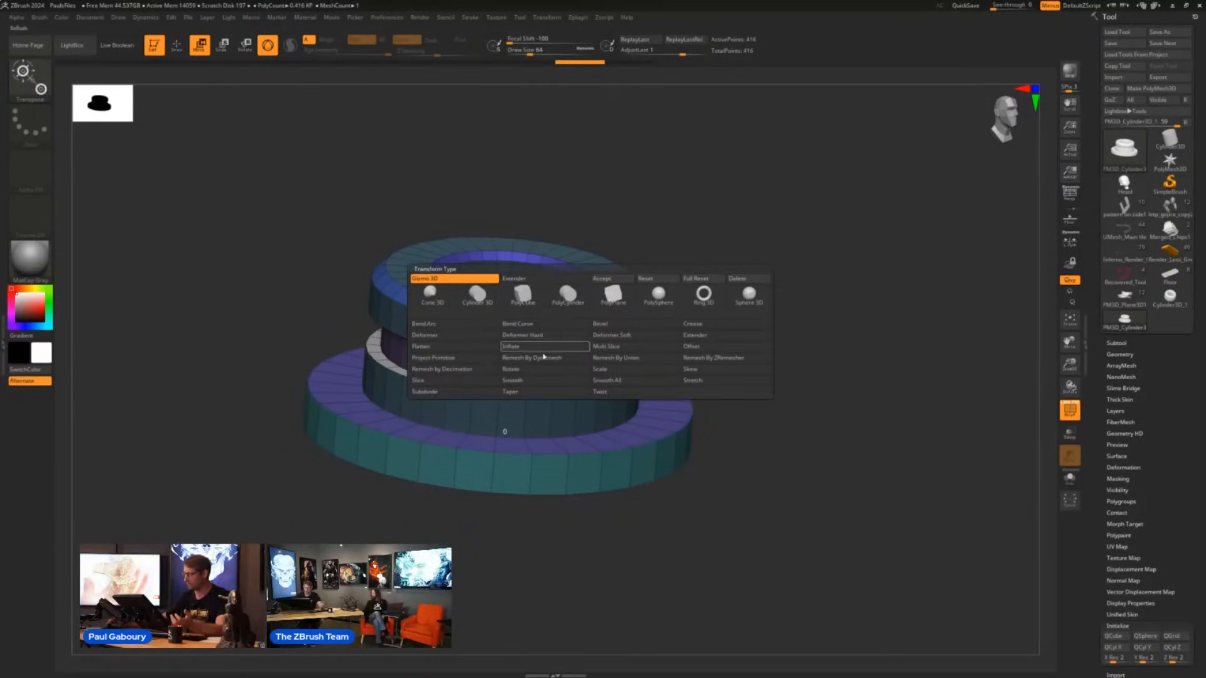
pyautogui.click(725, 340)
pyautogui.moveTo(793, 434); pyautogui.dragTo(799, 446)
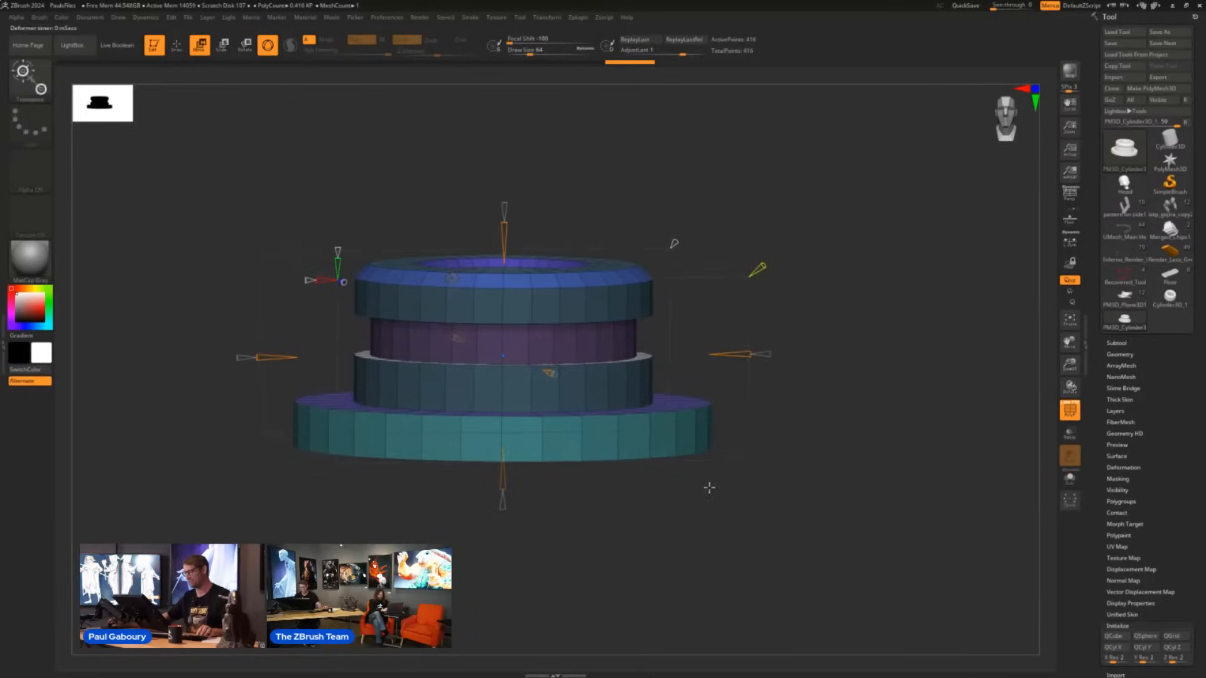
pyautogui.moveTo(708, 487); pyautogui.dragTo(708, 500)
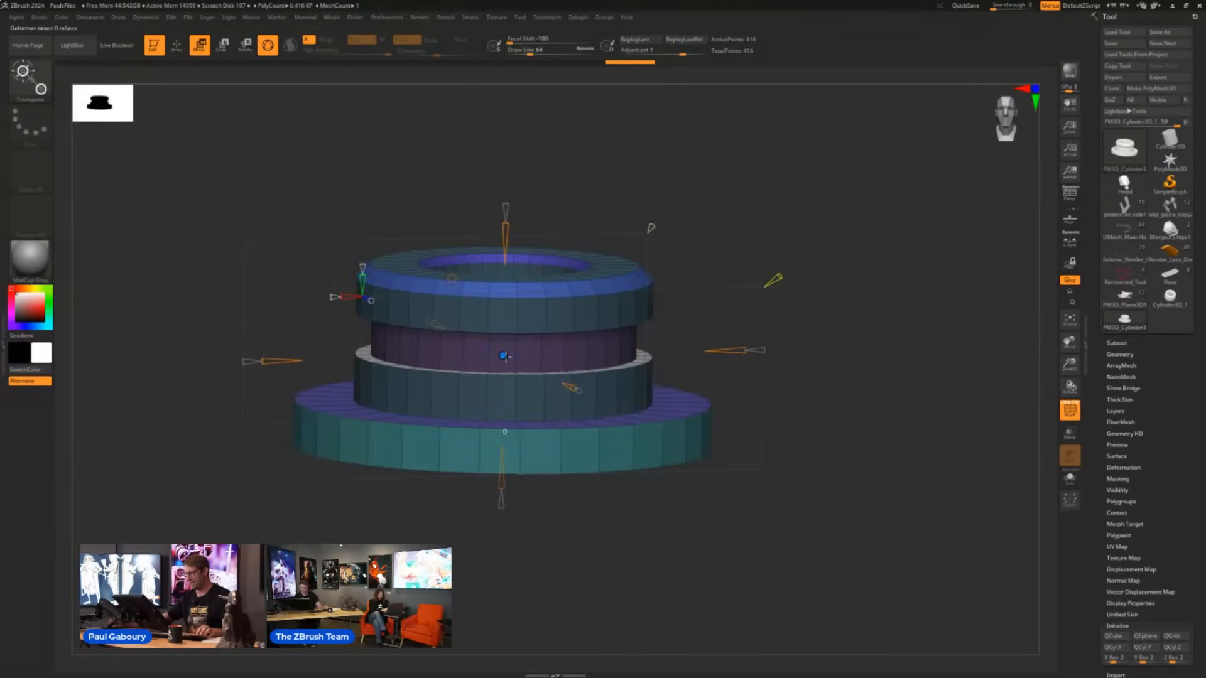
# - Position the Extender's split point within the purple grooved band and stretch the ring vertically into a tall column
pyautogui.moveTo(504, 357)
pyautogui.mouseDown()
pyautogui.moveTo(510, 320)
pyautogui.moveTo(490, 351)
pyautogui.mouseUp()
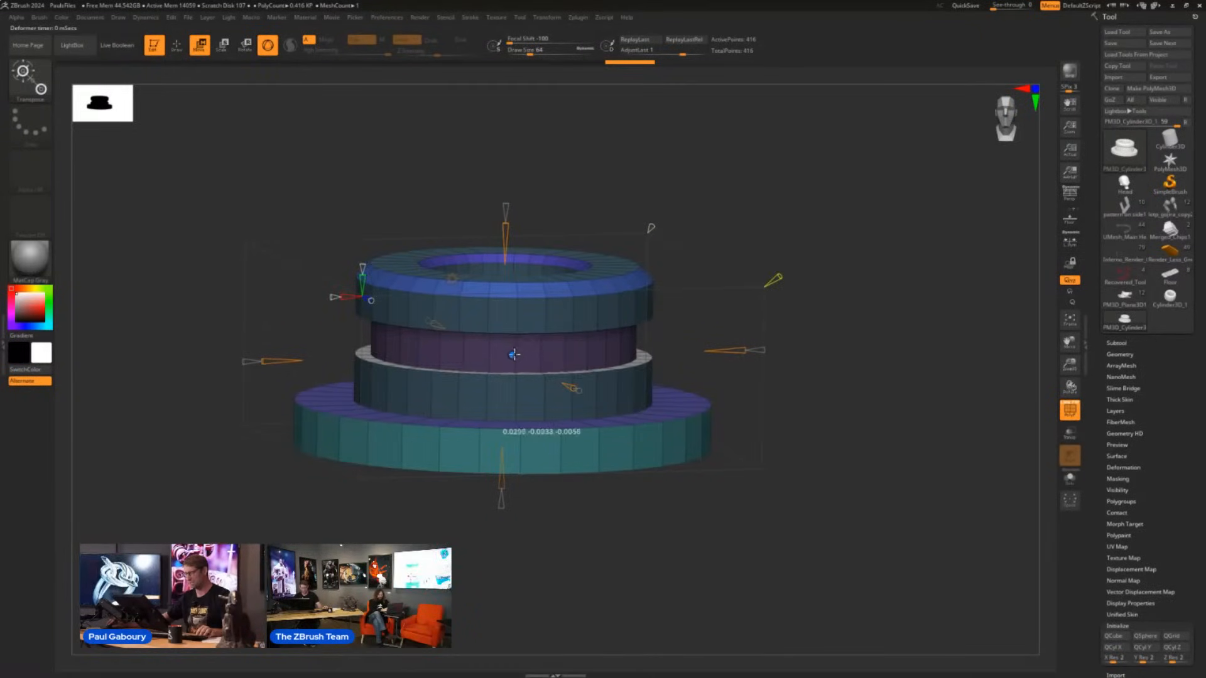
pyautogui.moveTo(514, 350); pyautogui.dragTo(514, 349)
pyautogui.keyDown('shift'); pyautogui.moveTo(576, 497); pyautogui.dragTo(567, 494); pyautogui.keyUp('shift')
pyautogui.moveTo(511, 344)
pyautogui.mouseDown()
pyautogui.moveTo(506, 297)
pyautogui.moveTo(503, 340)
pyautogui.mouseUp()
pyautogui.moveTo(503, 223); pyautogui.dragTo(510, 169)
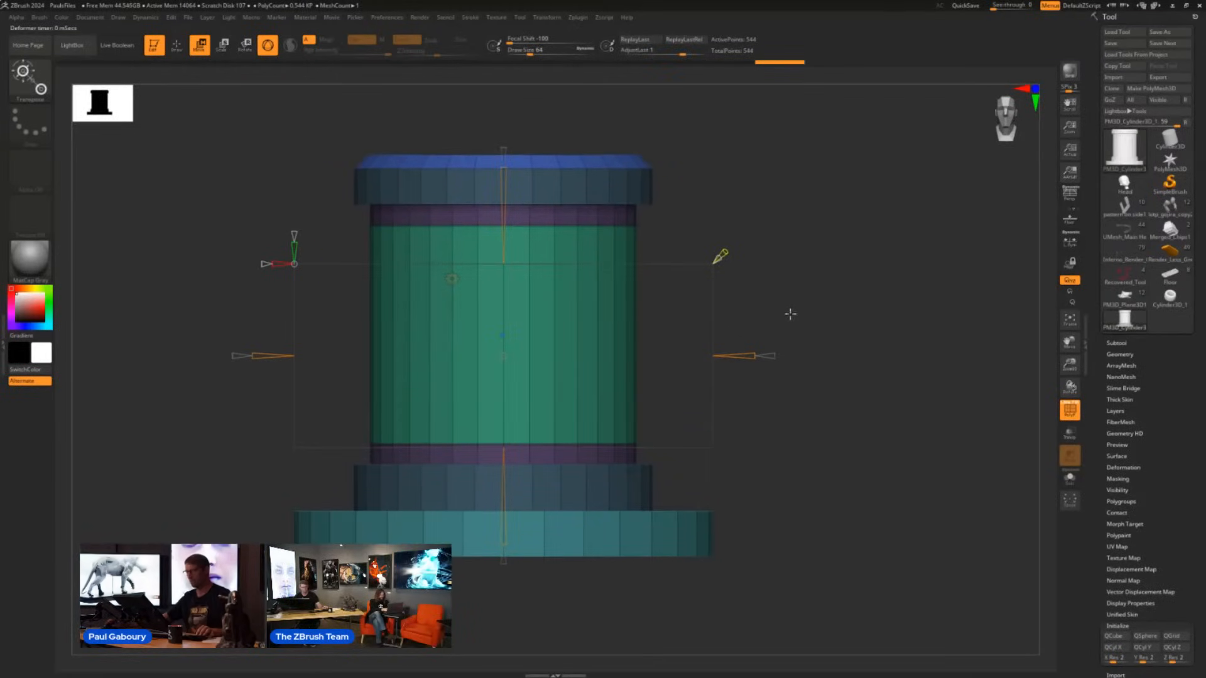
# - Try the Extender's yellow corner control on the column's stretched middle section and inspect the shape from the front
pyautogui.moveTo(789, 301); pyautogui.dragTo(793, 305)
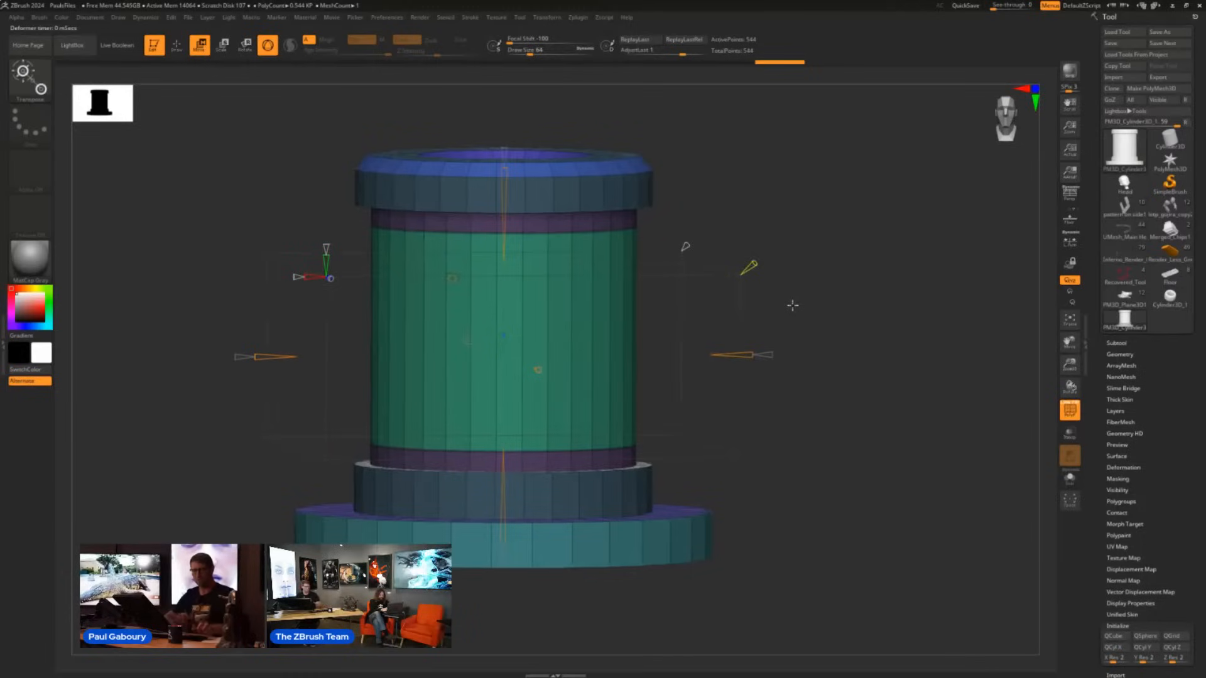
pyautogui.press('q')
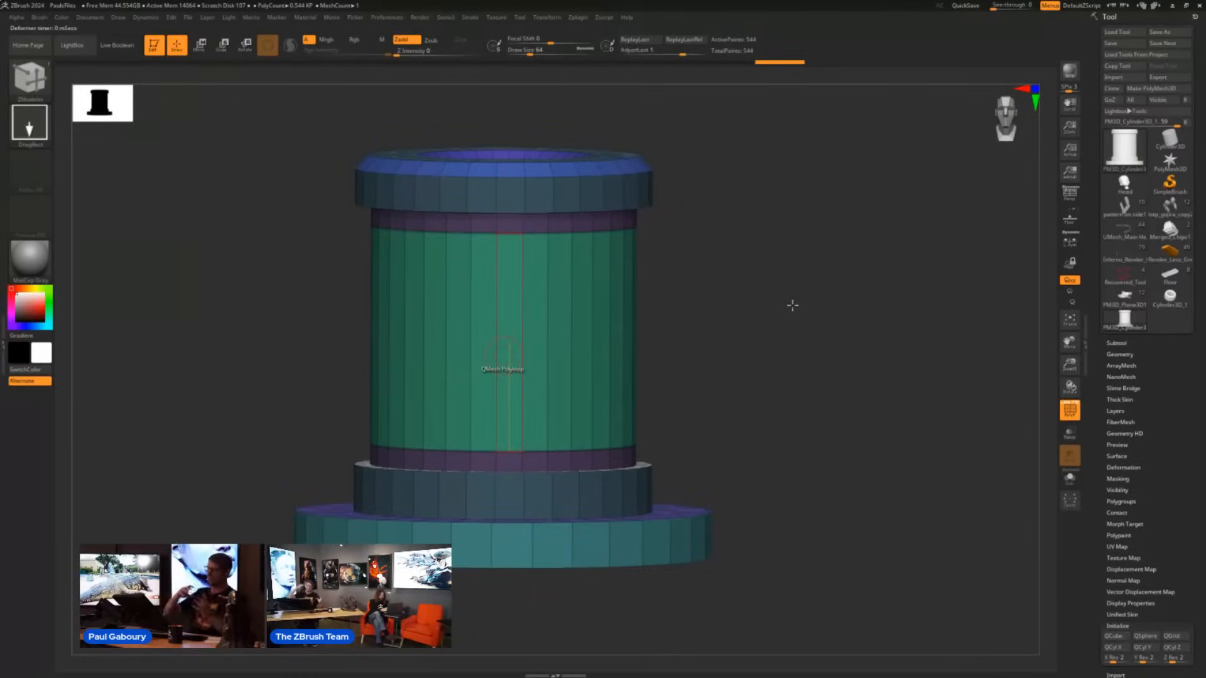
pyautogui.press('w')
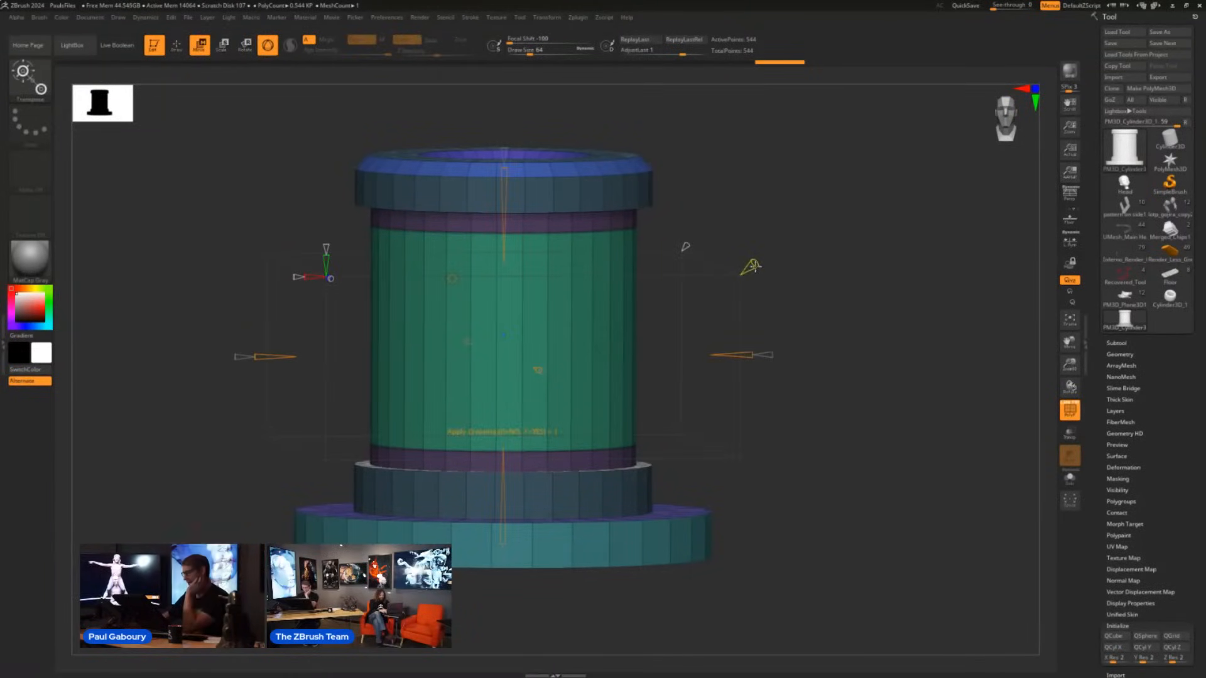
pyautogui.moveTo(751, 267); pyautogui.dragTo(801, 230)
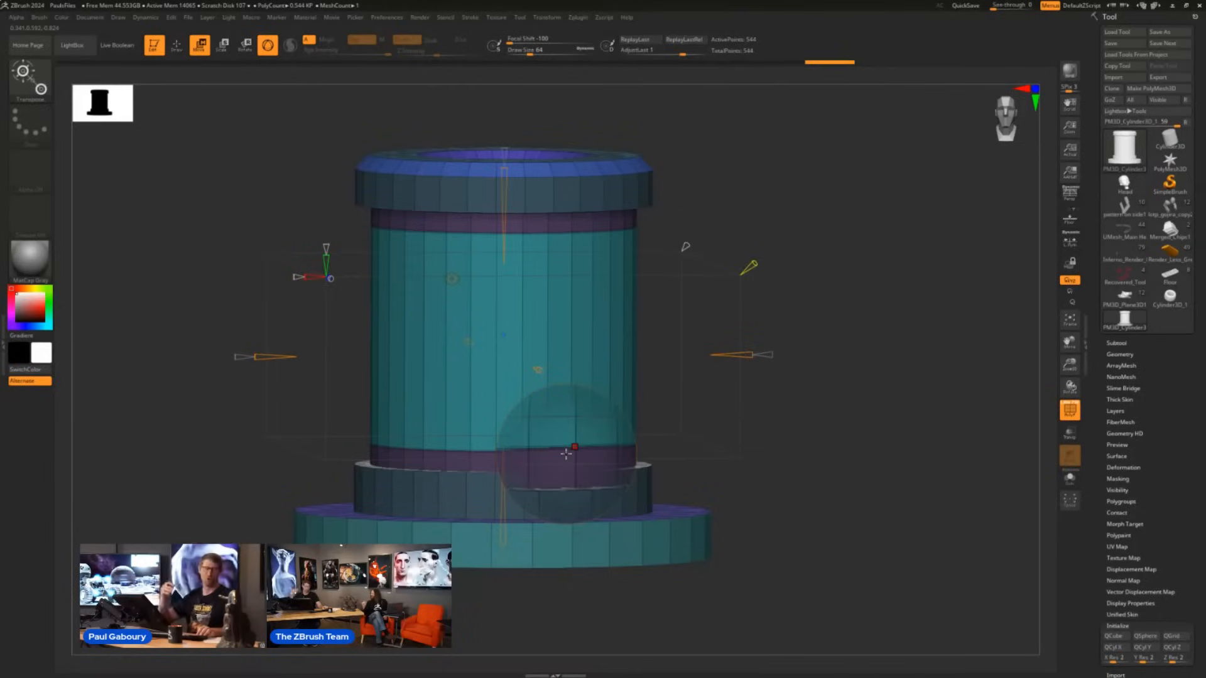
pyautogui.moveTo(810, 462); pyautogui.dragTo(799, 412)
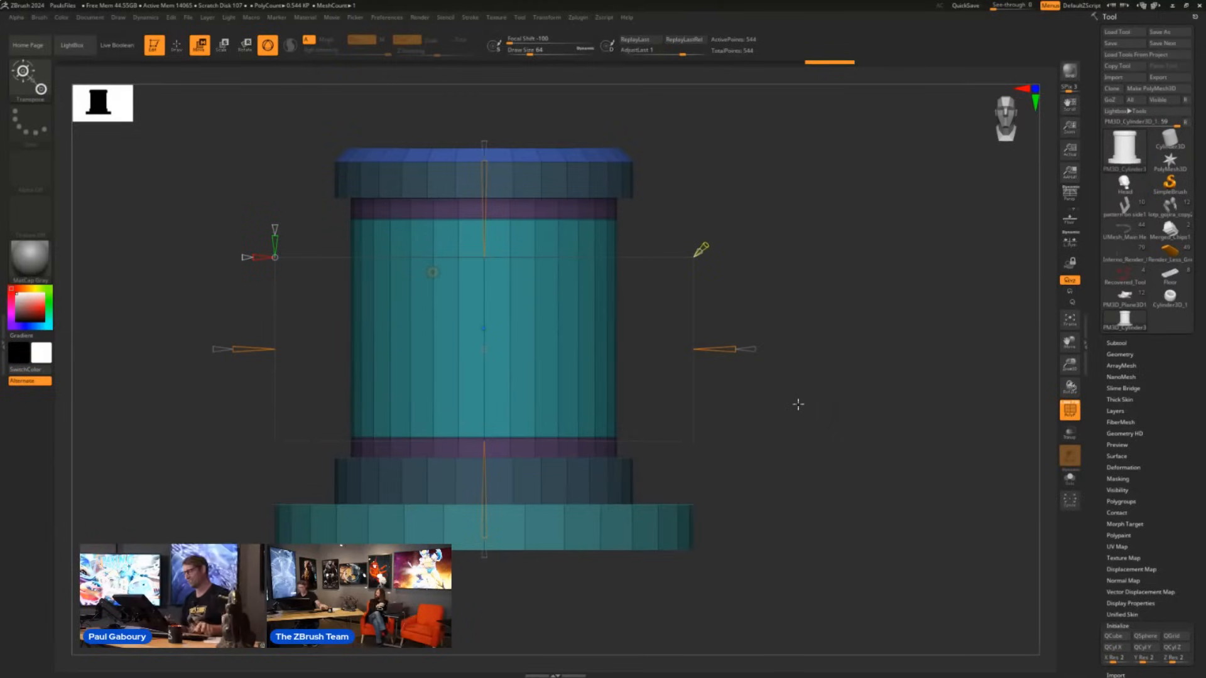
pyautogui.moveTo(781, 444); pyautogui.dragTo(793, 420)
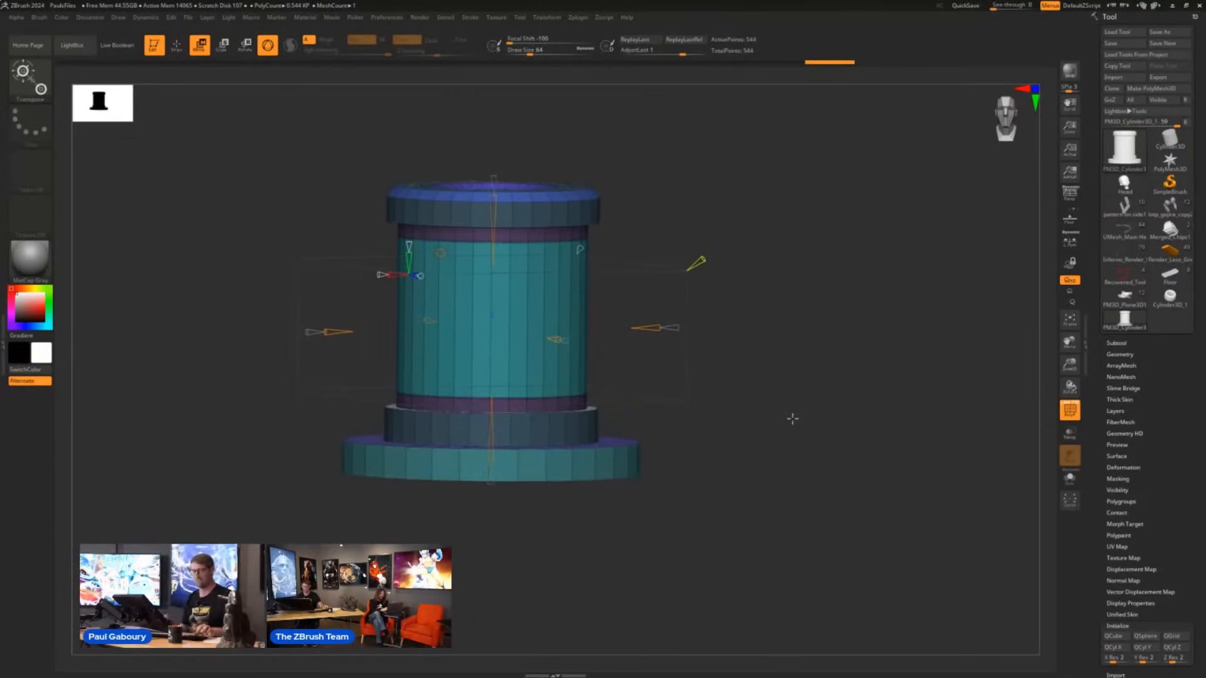
# - Return to Draw mode and activate Dynamic Subdiv on the stretched column, choosing Always YES for the auto-activation
pyautogui.press('q')
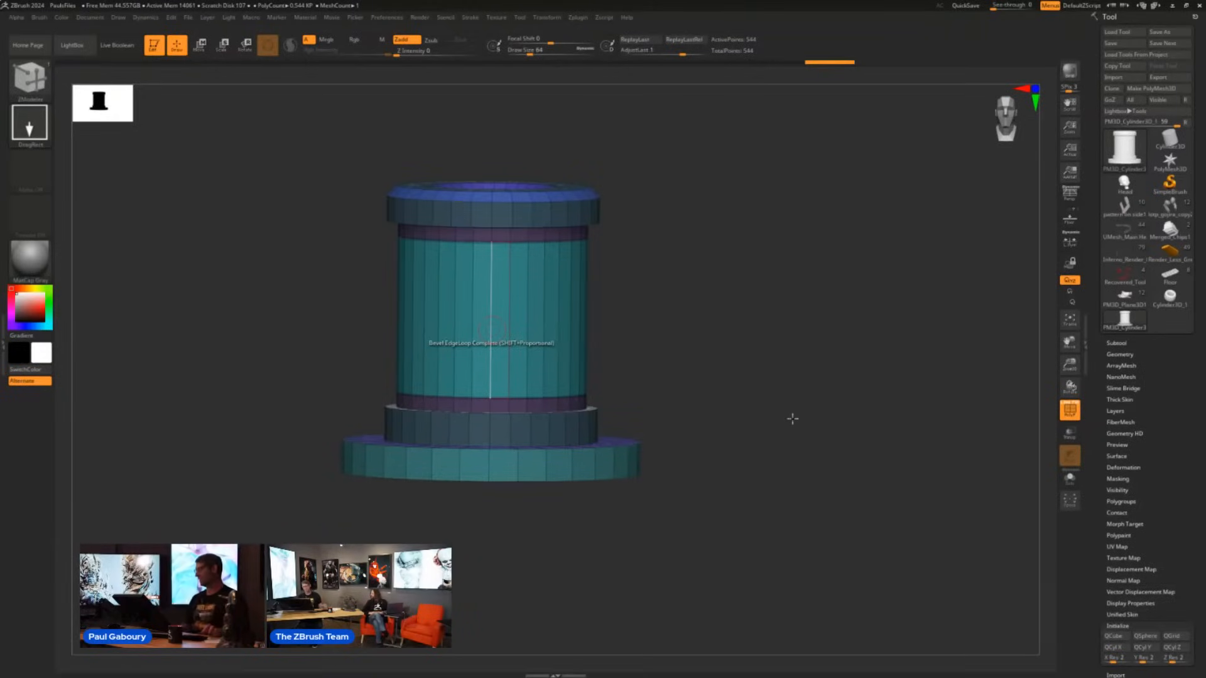
pyautogui.click(1119, 355)
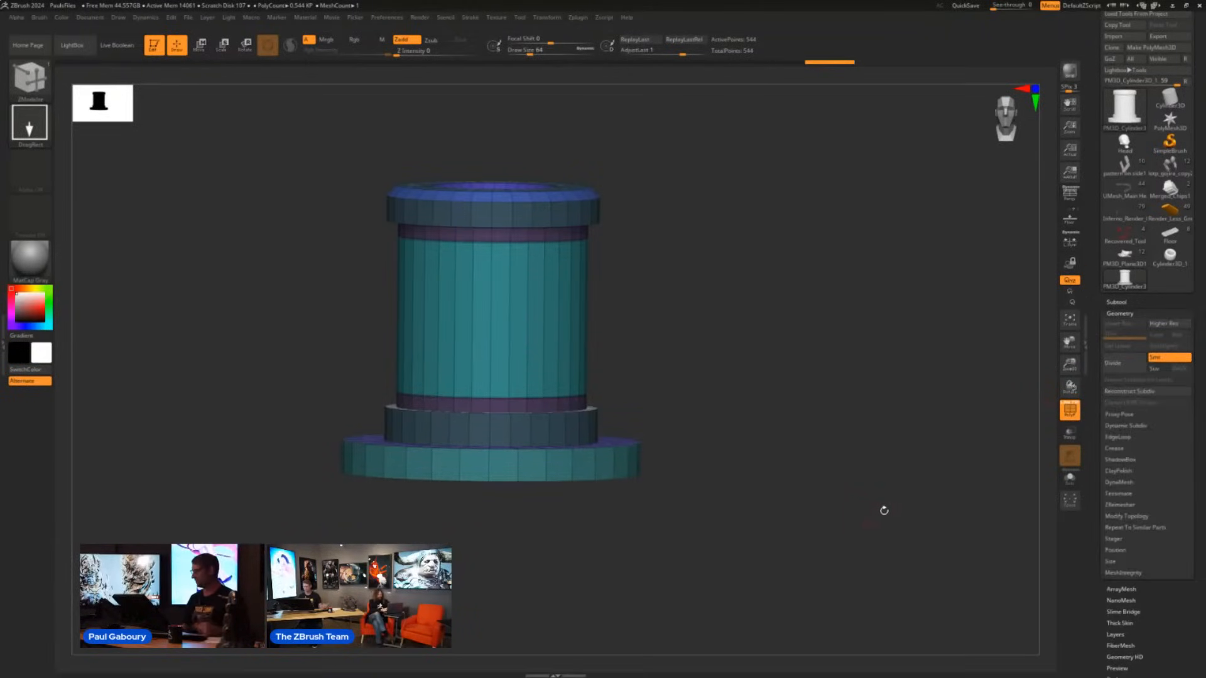
pyautogui.click(1145, 425)
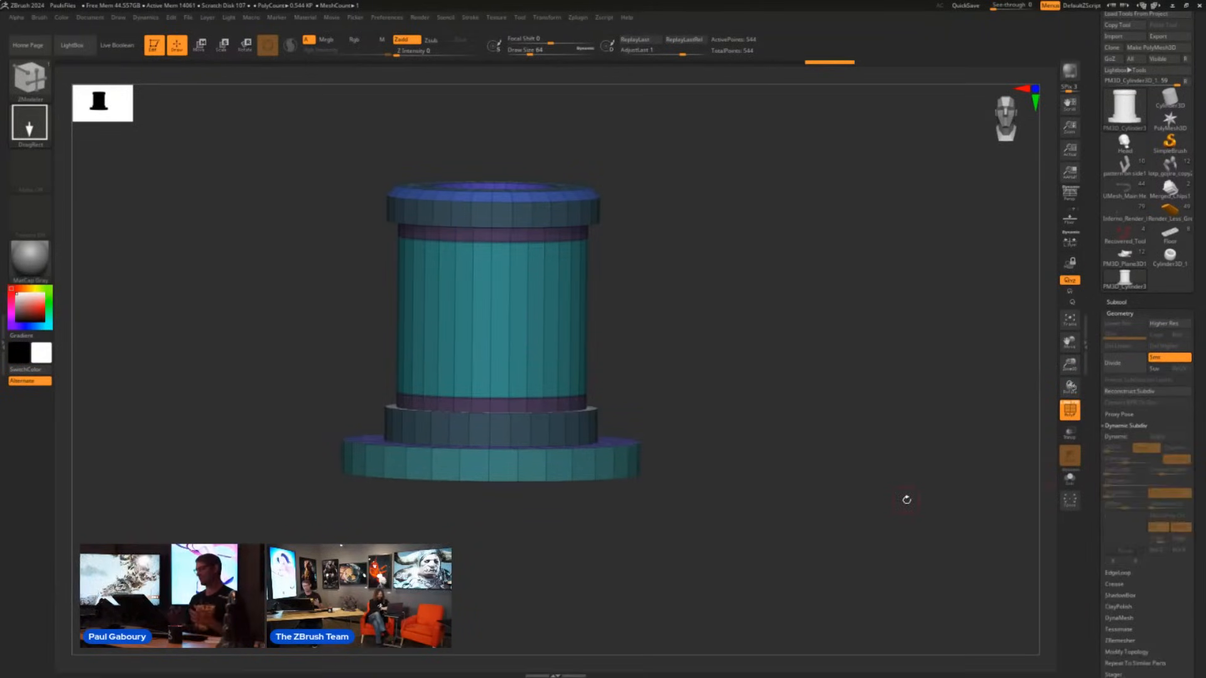
pyautogui.moveTo(907, 501); pyautogui.dragTo(729, 414)
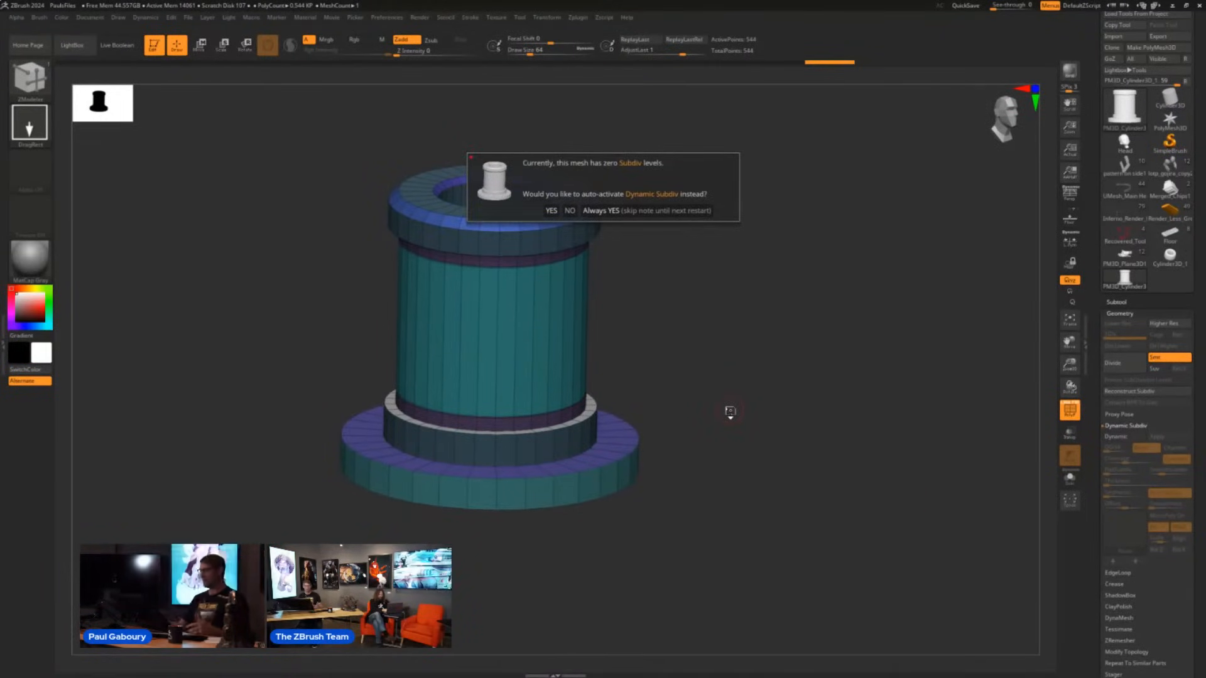
pyautogui.click(643, 211)
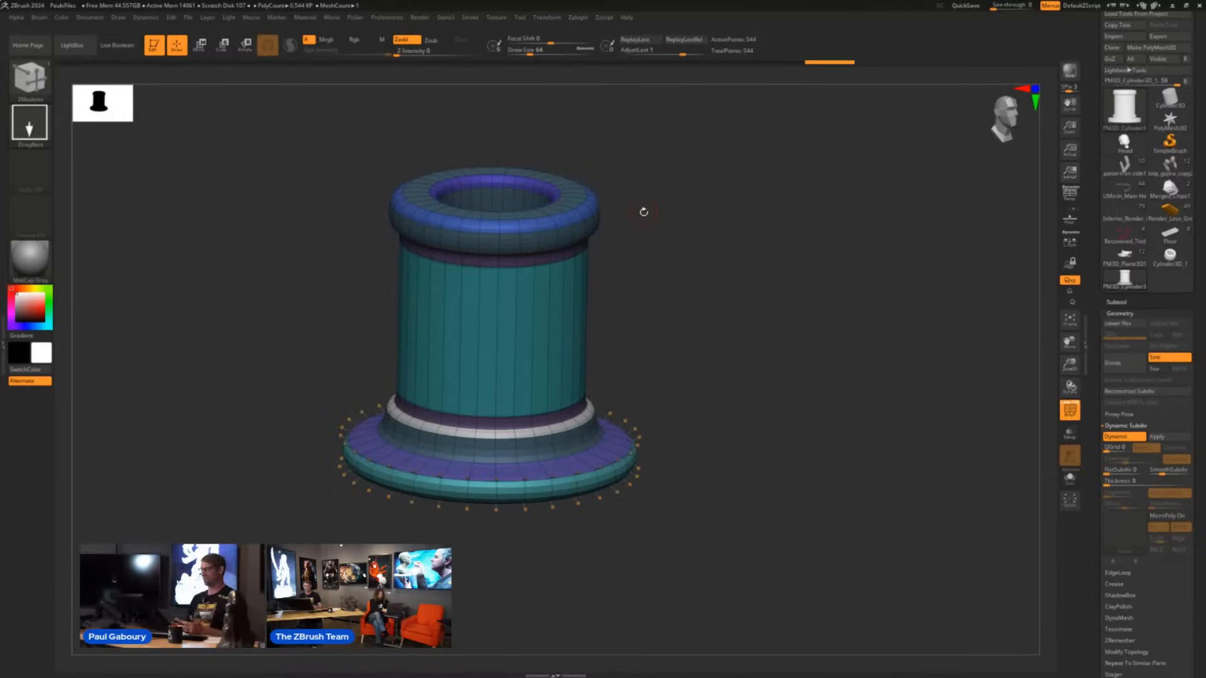
# - Hide the column's polyframe and set its Dynamic Subdiv smooth subdivision level to 4, viewing the shape from the front
pyautogui.hotkey('shift', 'f')
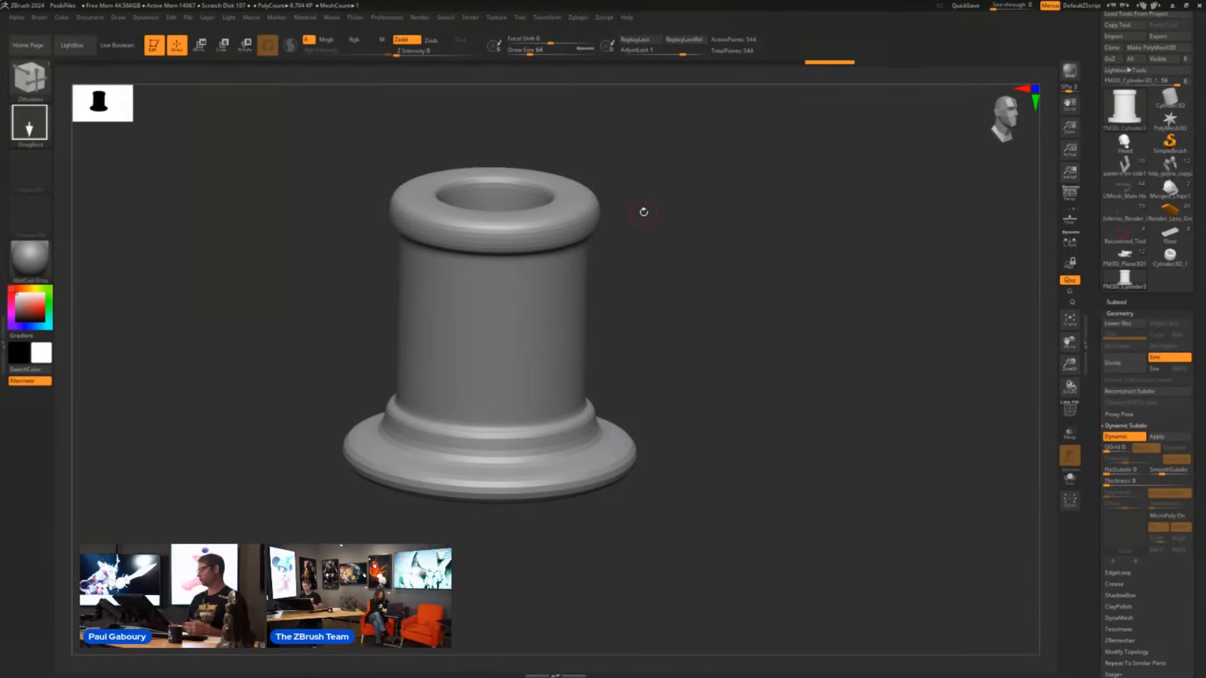
pyautogui.click(1170, 471)
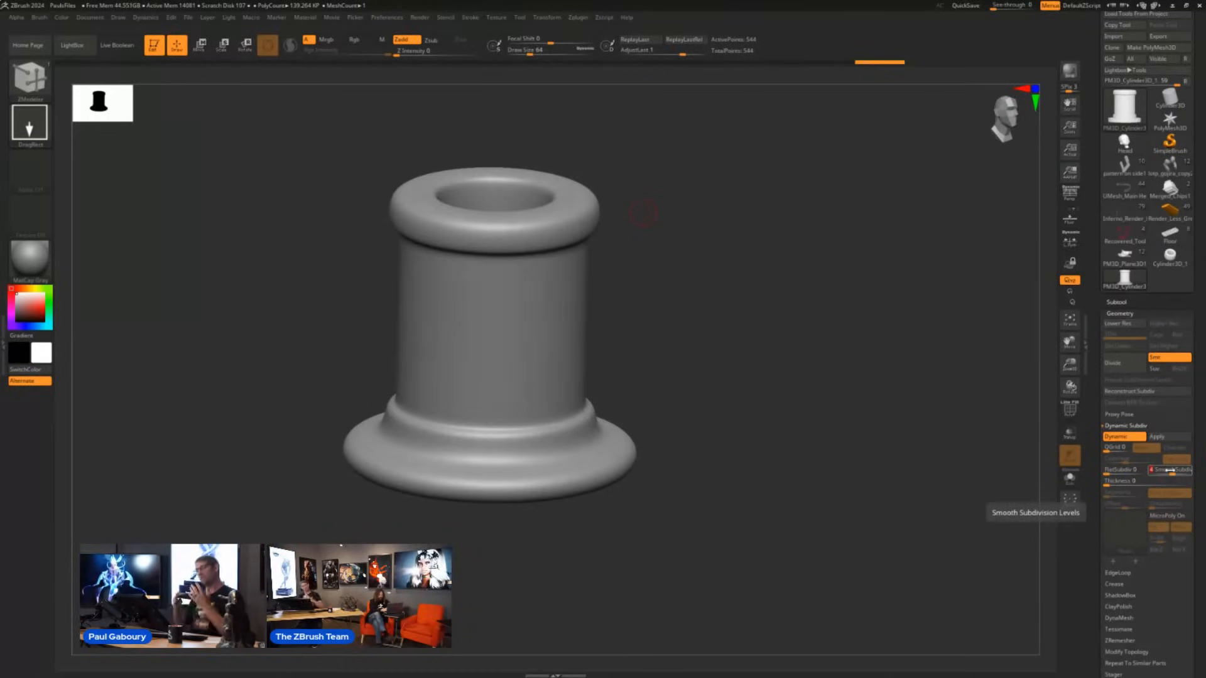
pyautogui.moveTo(754, 477); pyautogui.dragTo(713, 501)
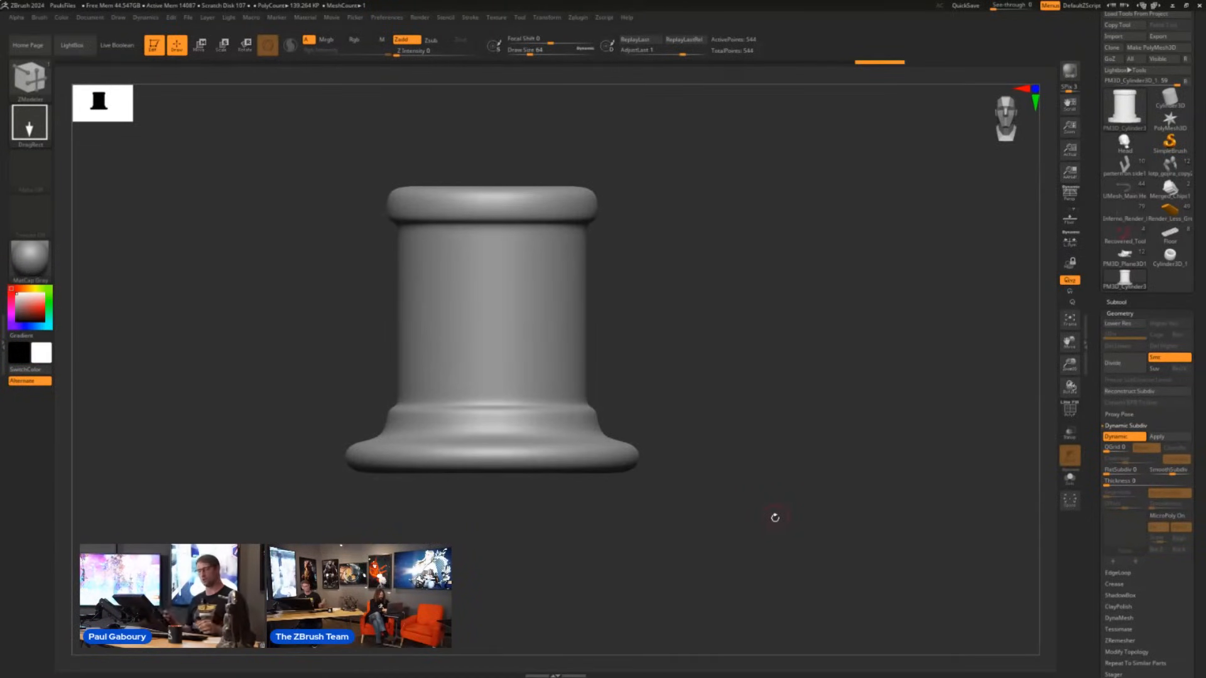
# - Show the column's polyframe and turn Dynamic Subdiv off, with the ZModeler brush active
pyautogui.hotkey('shift', 'f')
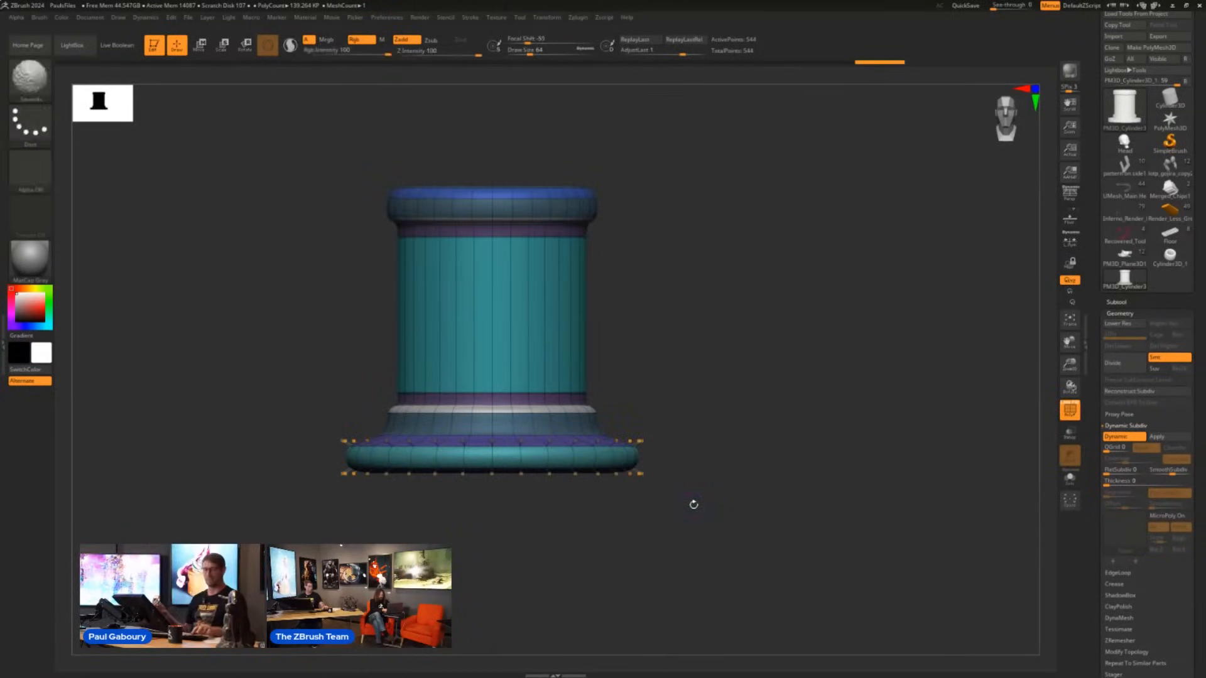
pyautogui.press('b')
pyautogui.press('z')
pyautogui.press('m')
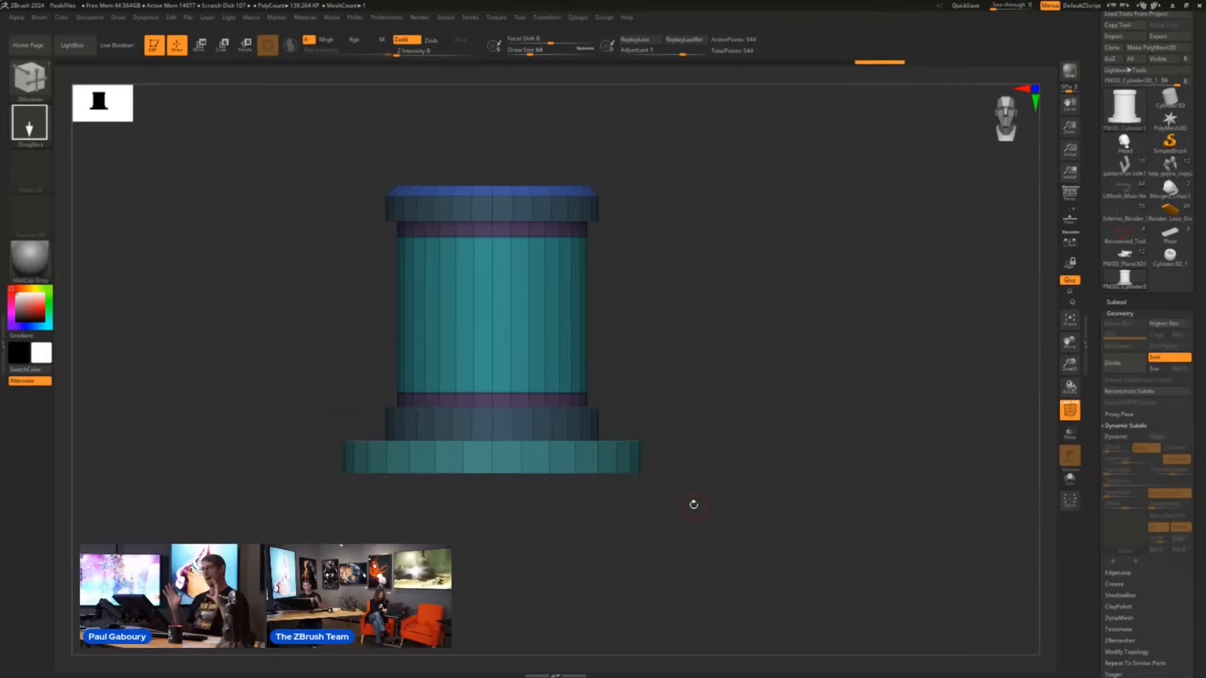
# - Mask the whole column except its wide bottom flange
pyautogui.moveTo(726, 538)
pyautogui.keyDown('ctrl'); pyautogui.mouseDown()
pyautogui.moveTo(553, 531)
pyautogui.moveTo(215, 479)
pyautogui.moveTo(197, 463)
pyautogui.mouseUp(); pyautogui.keyUp('ctrl')
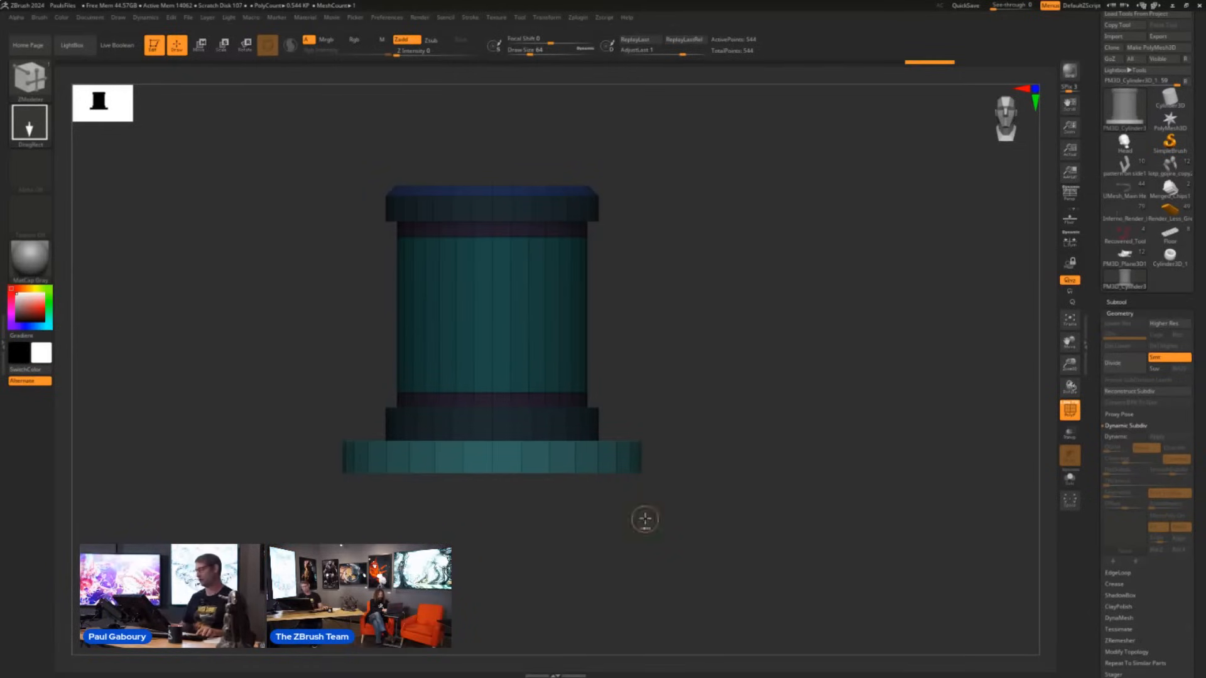
pyautogui.moveTo(643, 520)
pyautogui.keyDown('ctrl'); pyautogui.mouseDown()
pyautogui.moveTo(781, 519)
pyautogui.moveTo(404, 492)
pyautogui.moveTo(194, 460)
pyautogui.mouseUp(); pyautogui.keyUp('ctrl')
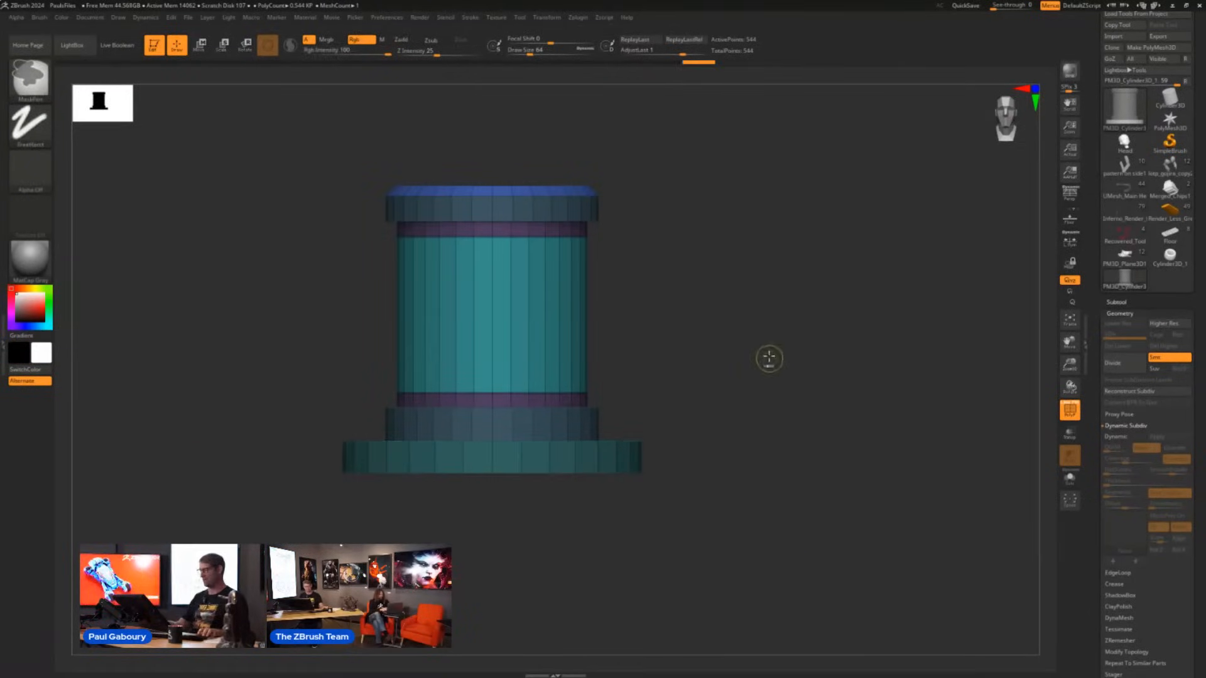
pyautogui.keyDown('ctrl'); pyautogui.click(770, 353); pyautogui.keyUp('ctrl')
pyautogui.moveTo(771, 353)
pyautogui.keyDown('ctrl'); pyautogui.mouseDown()
pyautogui.moveTo(810, 515)
pyautogui.moveTo(474, 507)
pyautogui.moveTo(168, 451)
pyautogui.moveTo(186, 458)
pyautogui.mouseUp(); pyautogui.keyUp('ctrl')
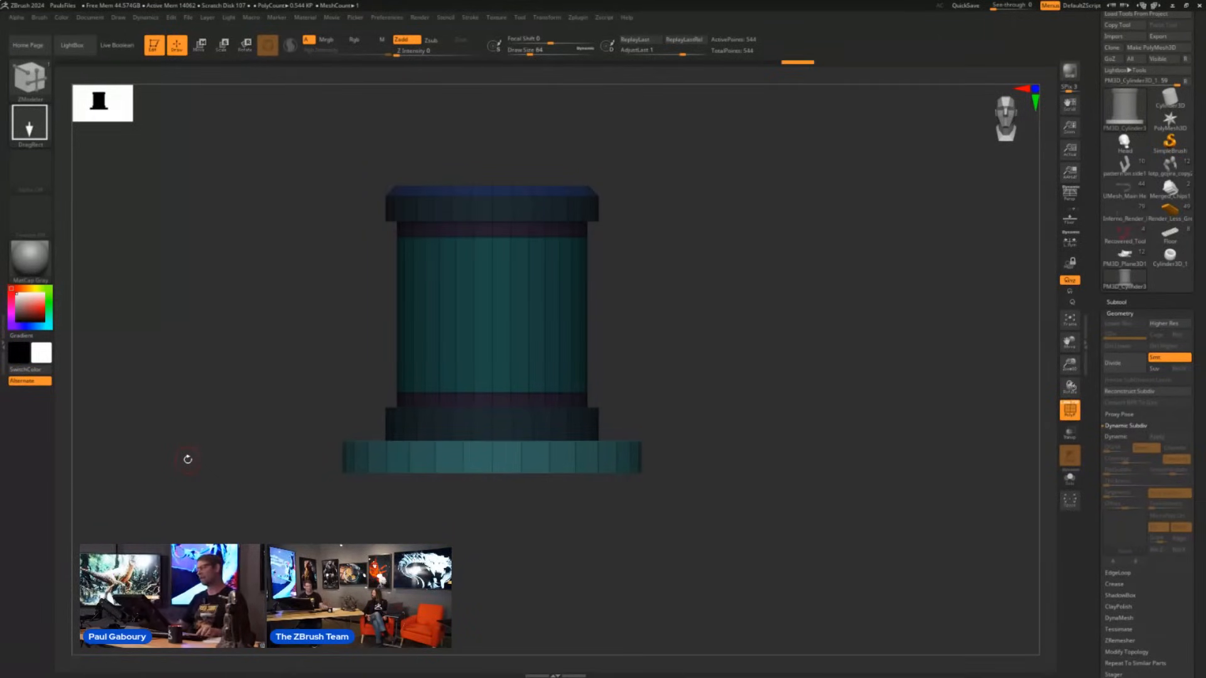
# - Remove the mask from the column's upper flange as well
pyautogui.keyDown('alt'); pyautogui.moveTo(730, 299); pyautogui.dragTo(738, 358); pyautogui.keyUp('alt')
pyautogui.keyDown('ctrl'); pyautogui.moveTo(347, 267); pyautogui.dragTo(674, 286); pyautogui.keyUp('ctrl')
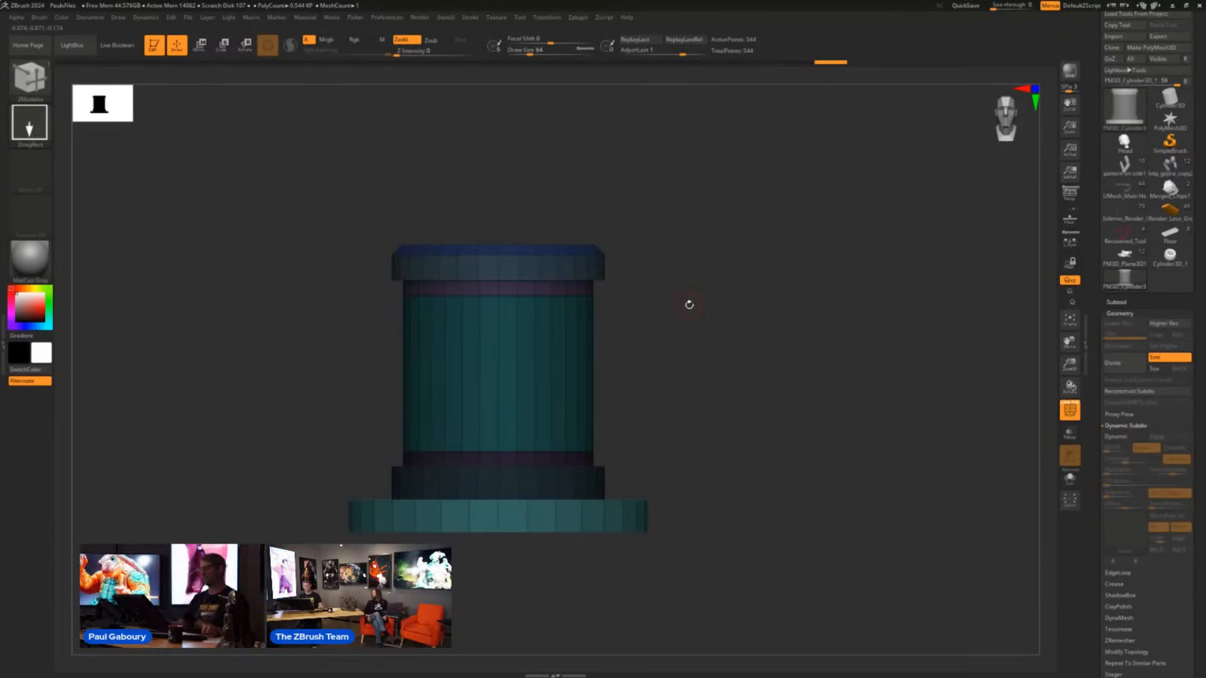
pyautogui.keyDown('ctrl'); pyautogui.keyDown('alt'); pyautogui.moveTo(352, 181); pyautogui.dragTo(688, 242); pyautogui.keyUp('alt'); pyautogui.keyUp('ctrl')
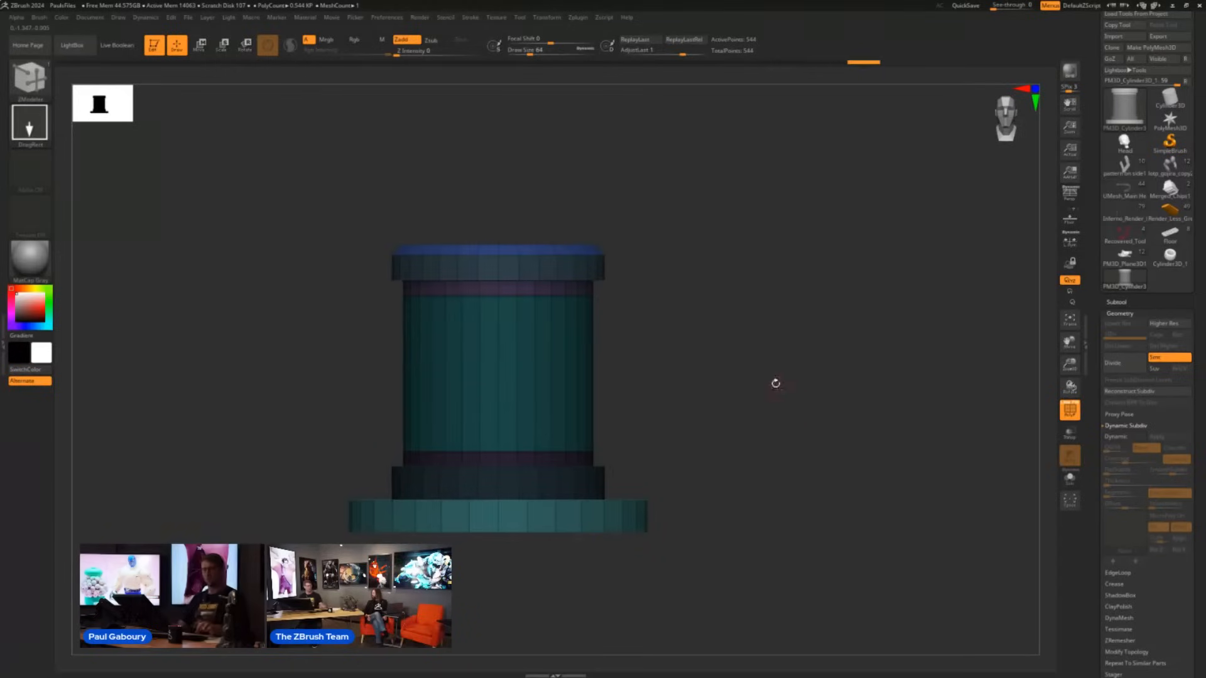
# - Turn Dynamic Subdiv back on, hide the polyframe and view the partially masked column from slightly above
pyautogui.press('d')
pyautogui.moveTo(775, 382); pyautogui.dragTo(779, 409)
pyautogui.hotkey('shift', 'f')
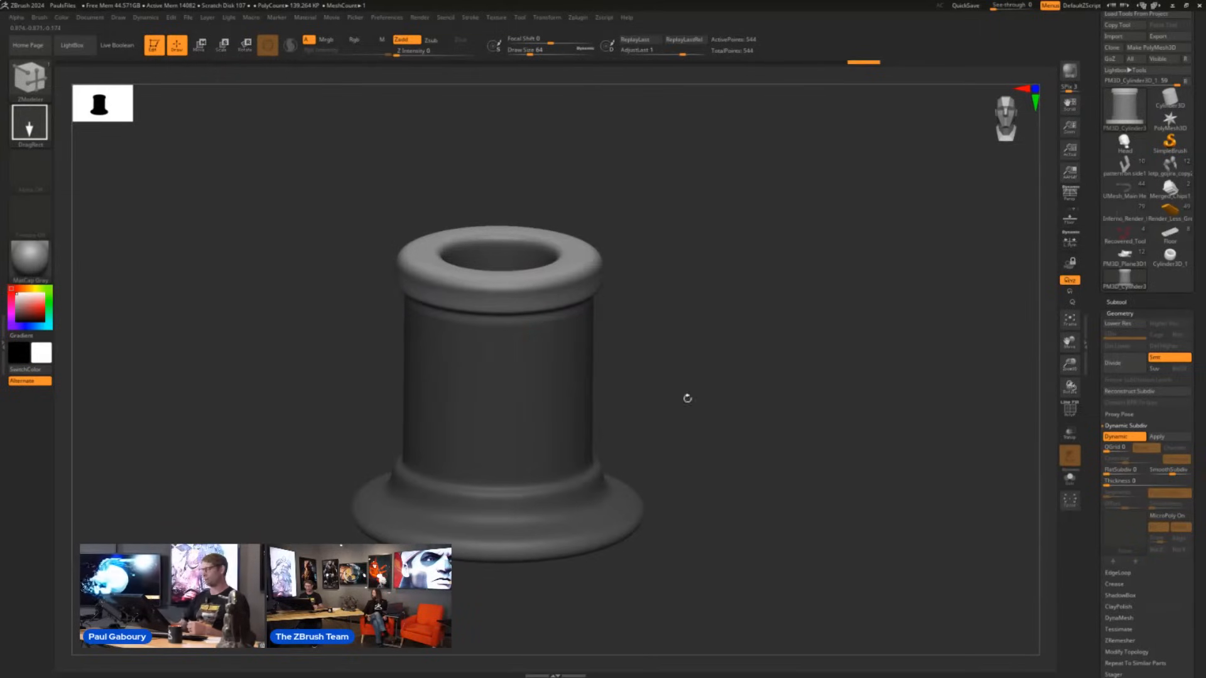
pyautogui.moveTo(687, 399); pyautogui.dragTo(732, 463)
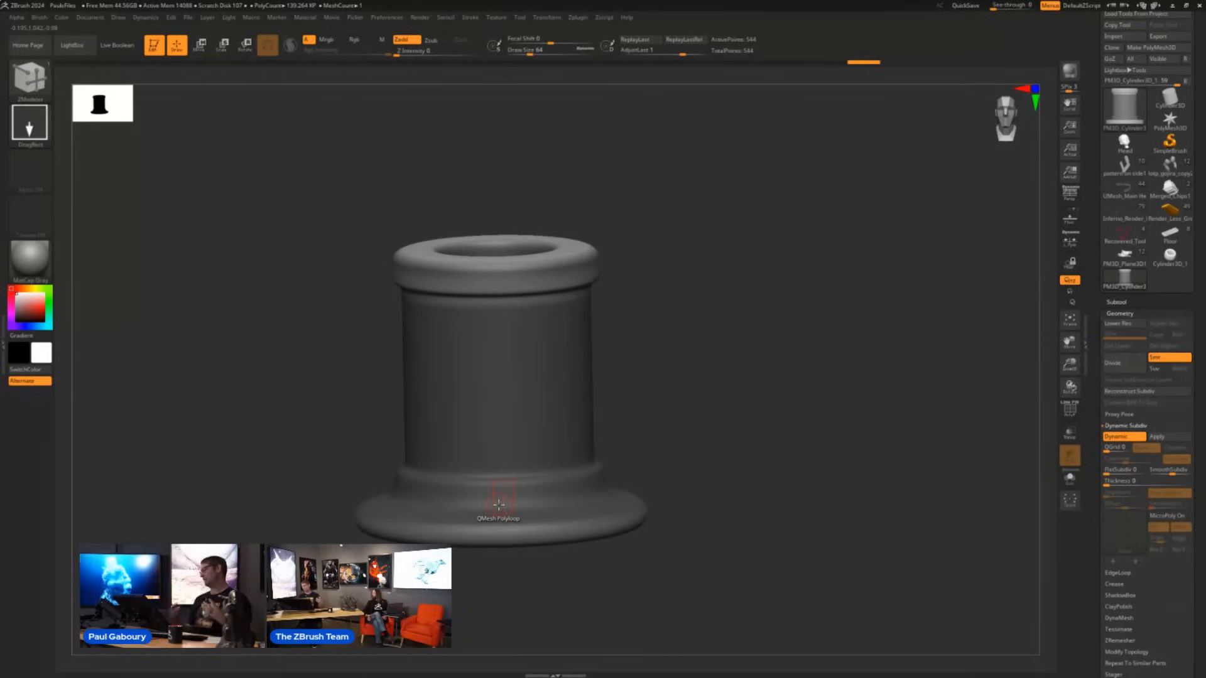
# - Try creasing the column's unmasked flanges with Crease UM and clear the mask to check the edges
pyautogui.click(1129, 426)
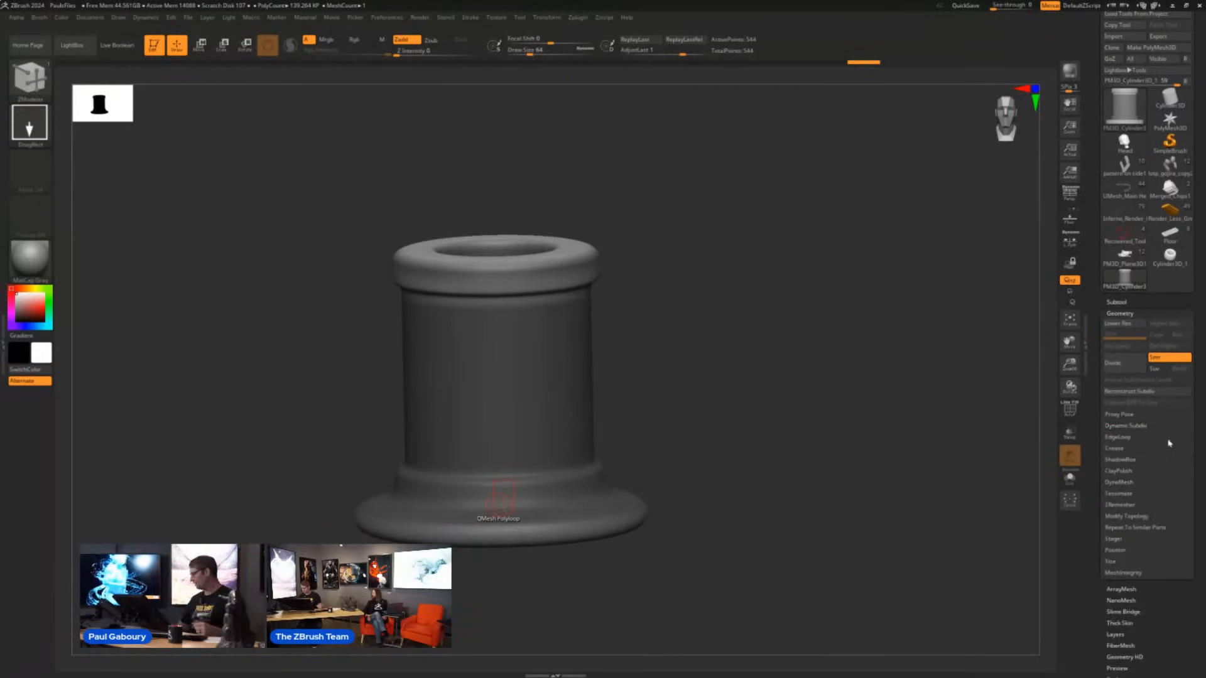
pyautogui.click(1141, 449)
pyautogui.scroll(-2, 1140, 459)
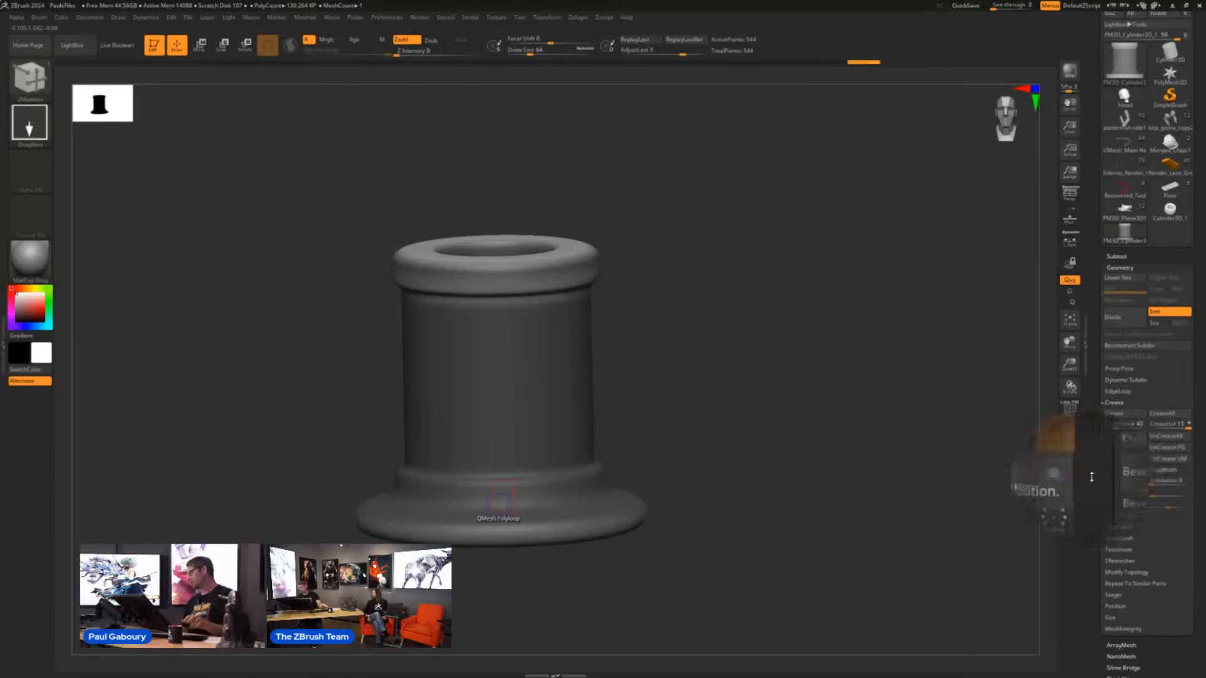
pyautogui.click(1170, 459)
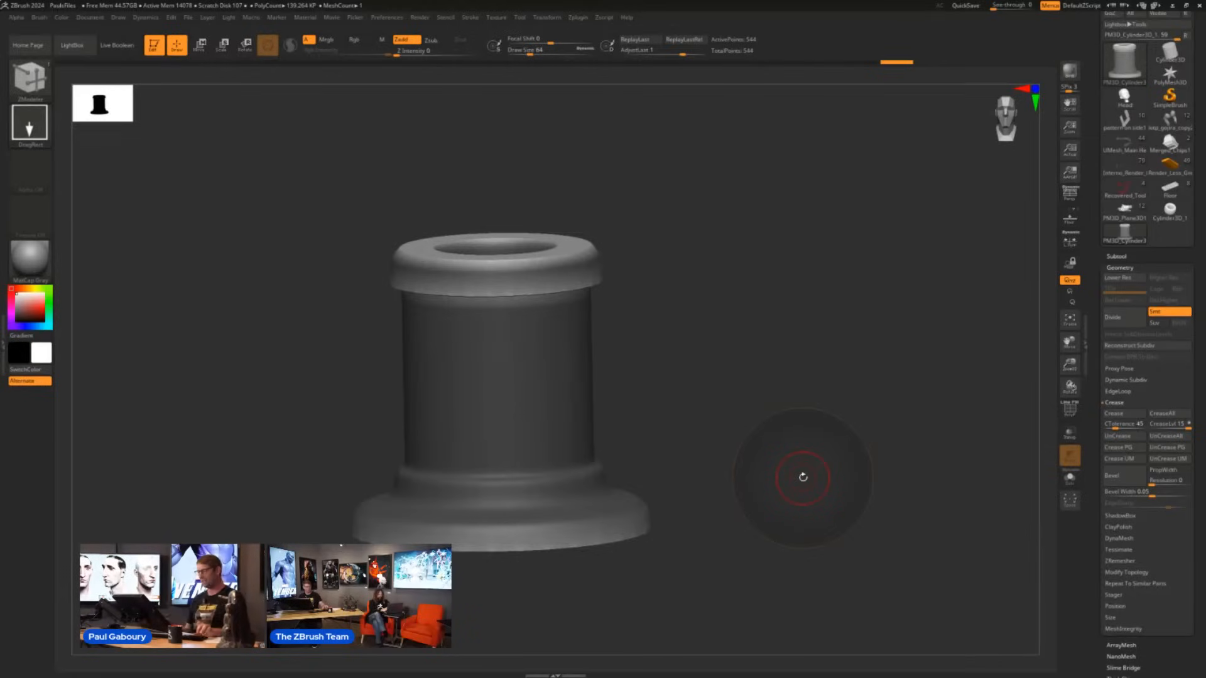
pyautogui.moveTo(752, 379)
pyautogui.mouseDown()
pyautogui.moveTo(745, 404)
pyautogui.moveTo(755, 362)
pyautogui.moveTo(780, 434)
pyautogui.mouseUp()
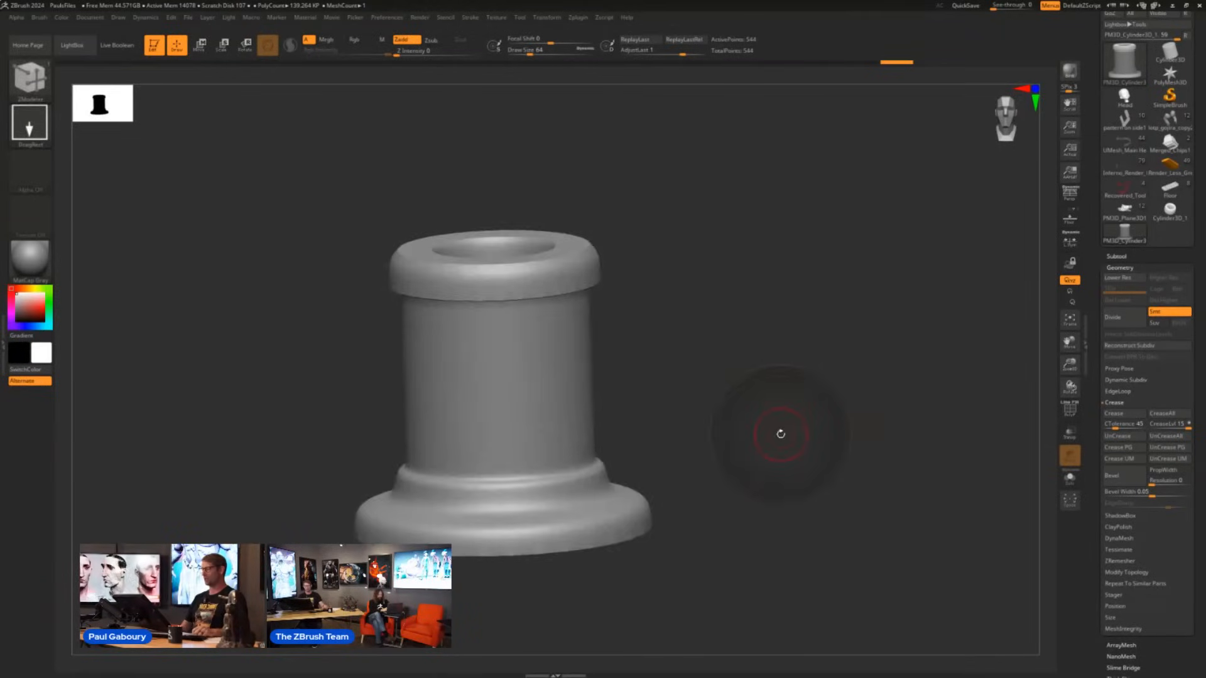
# - Undo the flange creasing, center the column in view and clear its mask
pyautogui.keyDown('ctrl'); pyautogui.click(779, 438); pyautogui.keyUp('ctrl')
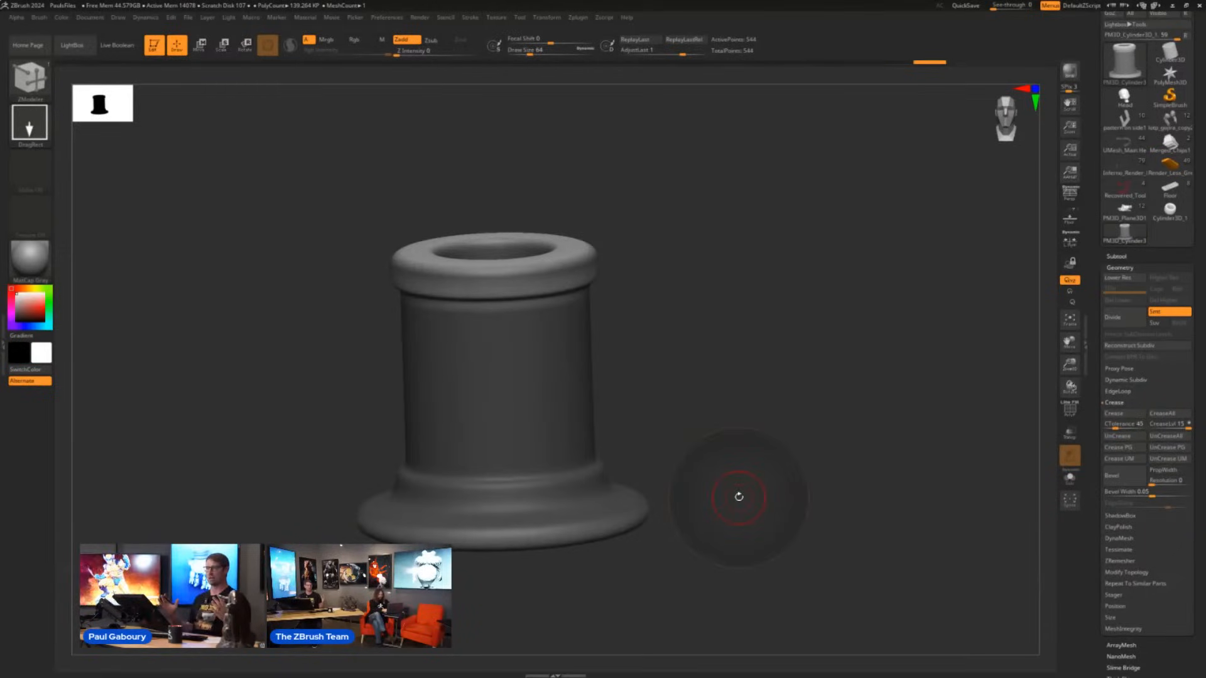
pyautogui.keyDown('alt'); pyautogui.moveTo(722, 424); pyautogui.dragTo(741, 382); pyautogui.keyUp('alt')
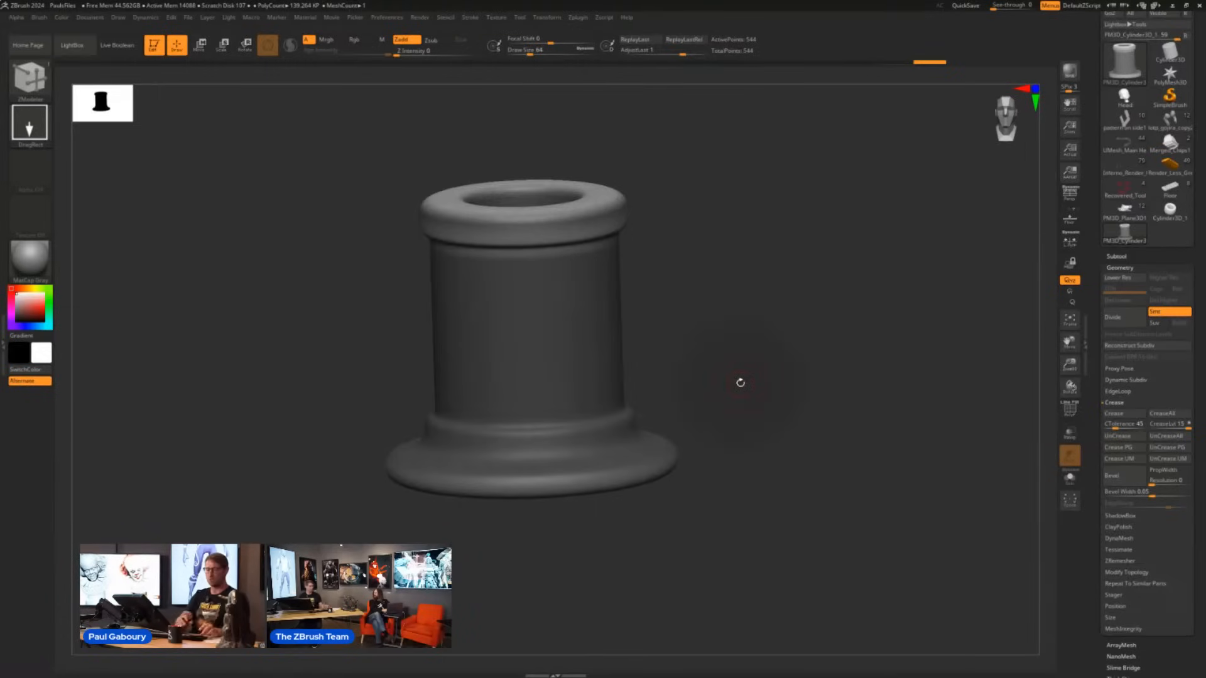
pyautogui.keyDown('ctrl'); pyautogui.moveTo(741, 381); pyautogui.dragTo(787, 405); pyautogui.keyUp('ctrl')
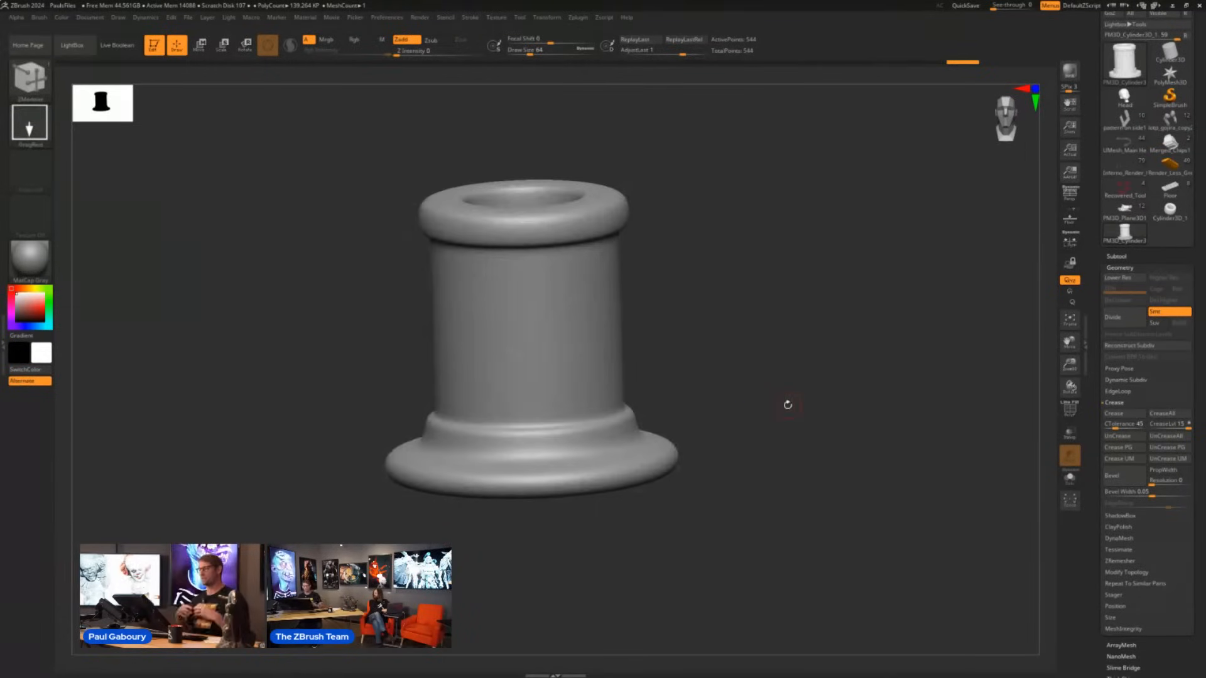
# - Switch to the orange, white and blue spaceship model and turn on Live Boolean
pyautogui.click(1169, 166)
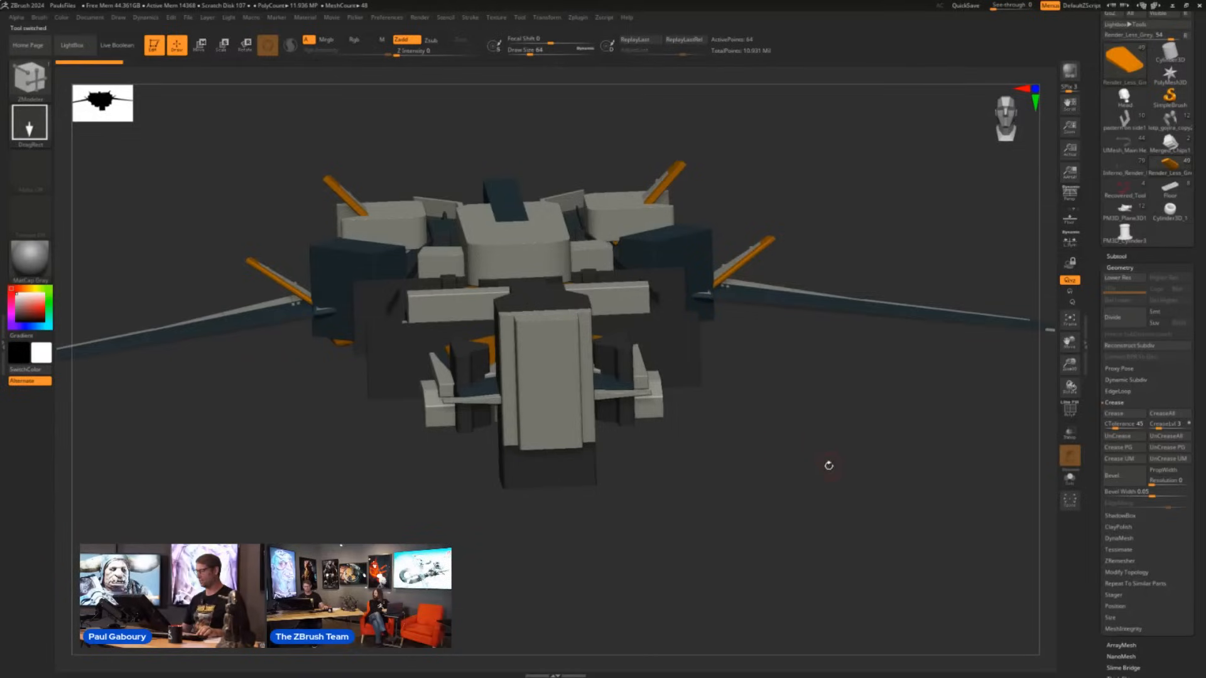
pyautogui.moveTo(826, 462); pyautogui.dragTo(778, 482)
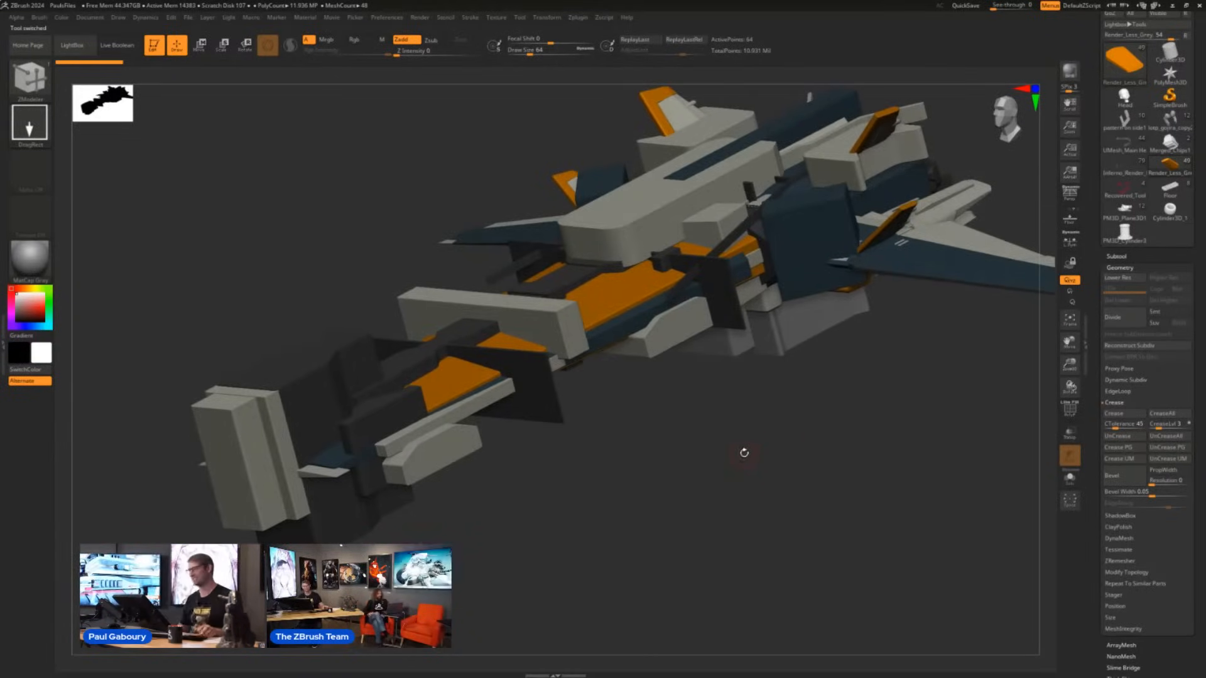
pyautogui.moveTo(744, 453)
pyautogui.keyDown('ctrl'); pyautogui.mouseDown(button='right')
pyautogui.moveTo(702, 436)
pyautogui.moveTo(652, 461)
pyautogui.moveTo(659, 473)
pyautogui.mouseUp(button='right'); pyautogui.keyUp('ctrl')
pyautogui.keyDown('alt'); pyautogui.moveTo(743, 455); pyautogui.dragTo(713, 463, button='right'); pyautogui.keyUp('alt')
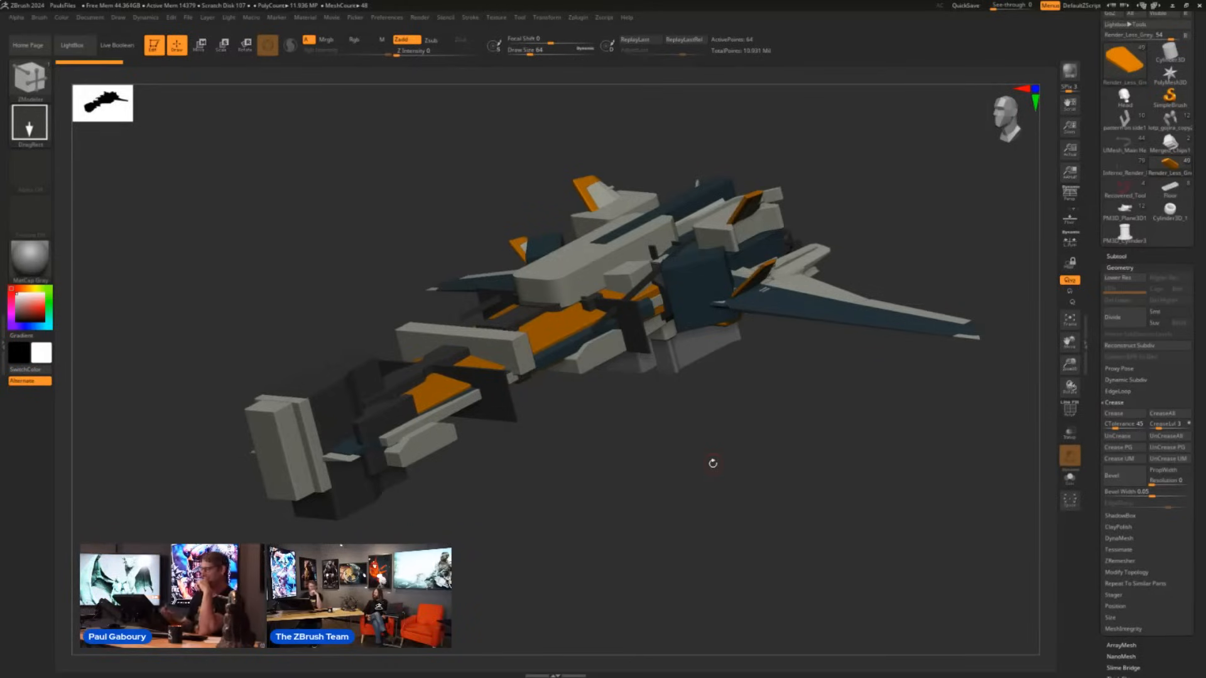
pyautogui.click(117, 45)
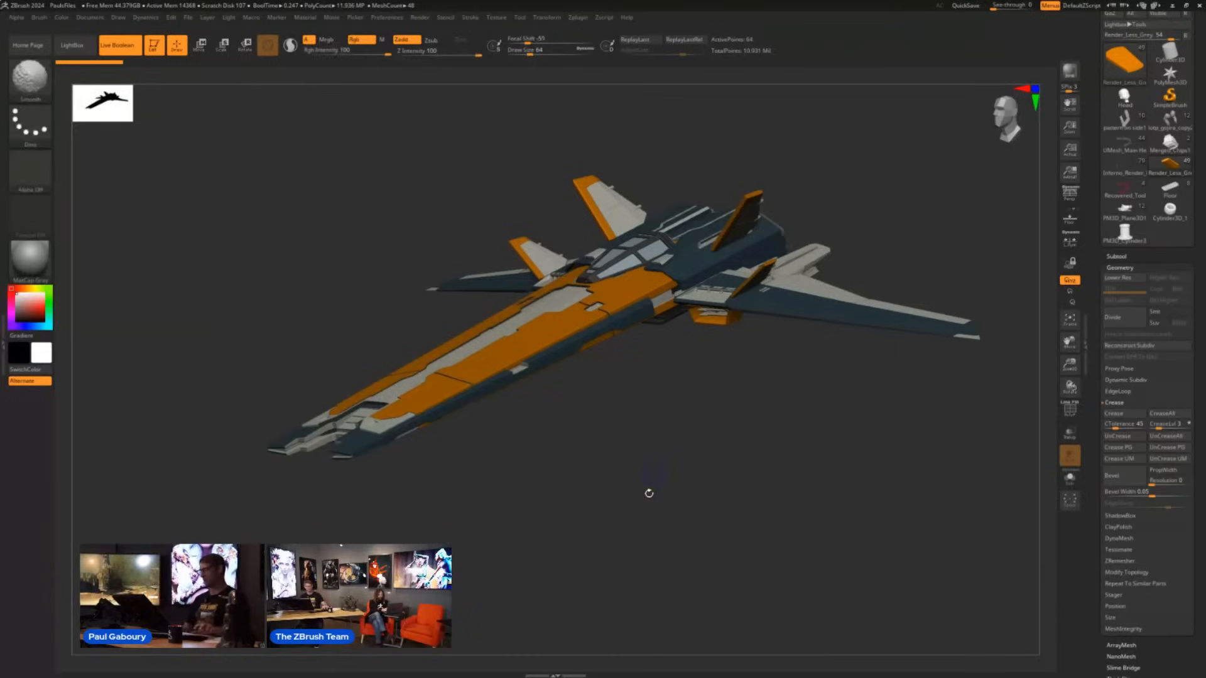
# - Isolate the spaceship's selected orange hull piece with Solo and check its polyframe before hiding the wireframe
pyautogui.hotkey('shift', 'f')
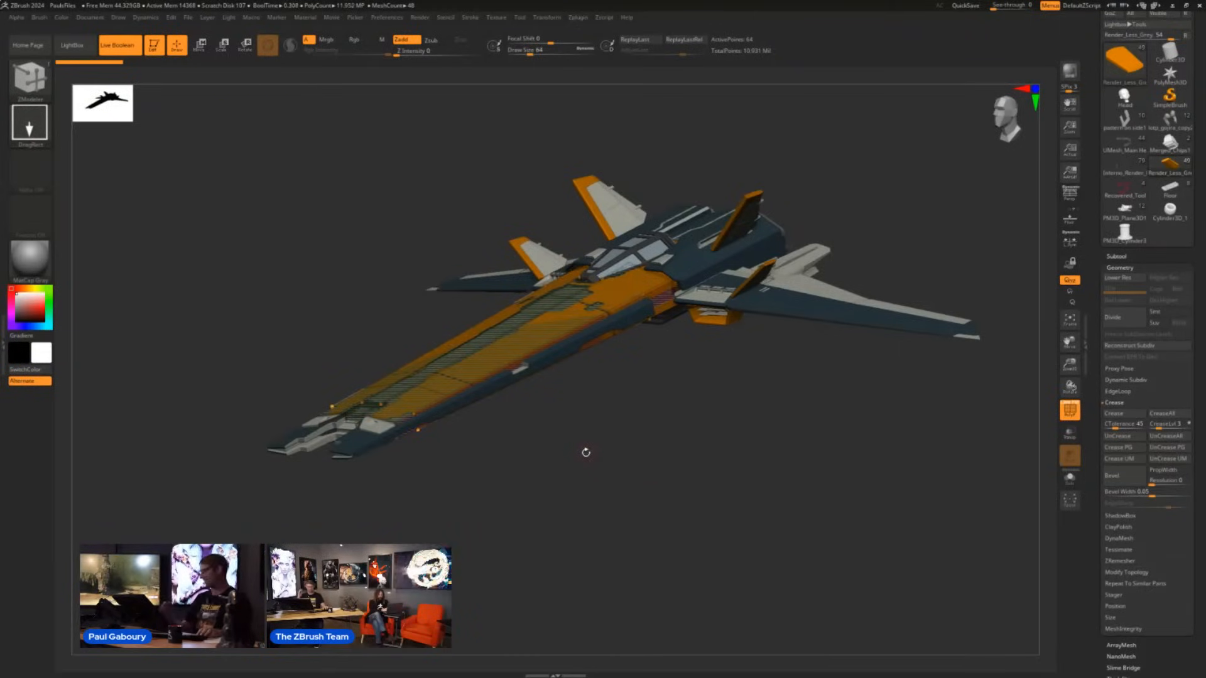
pyautogui.click(1069, 479)
pyautogui.moveTo(655, 442); pyautogui.dragTo(638, 463)
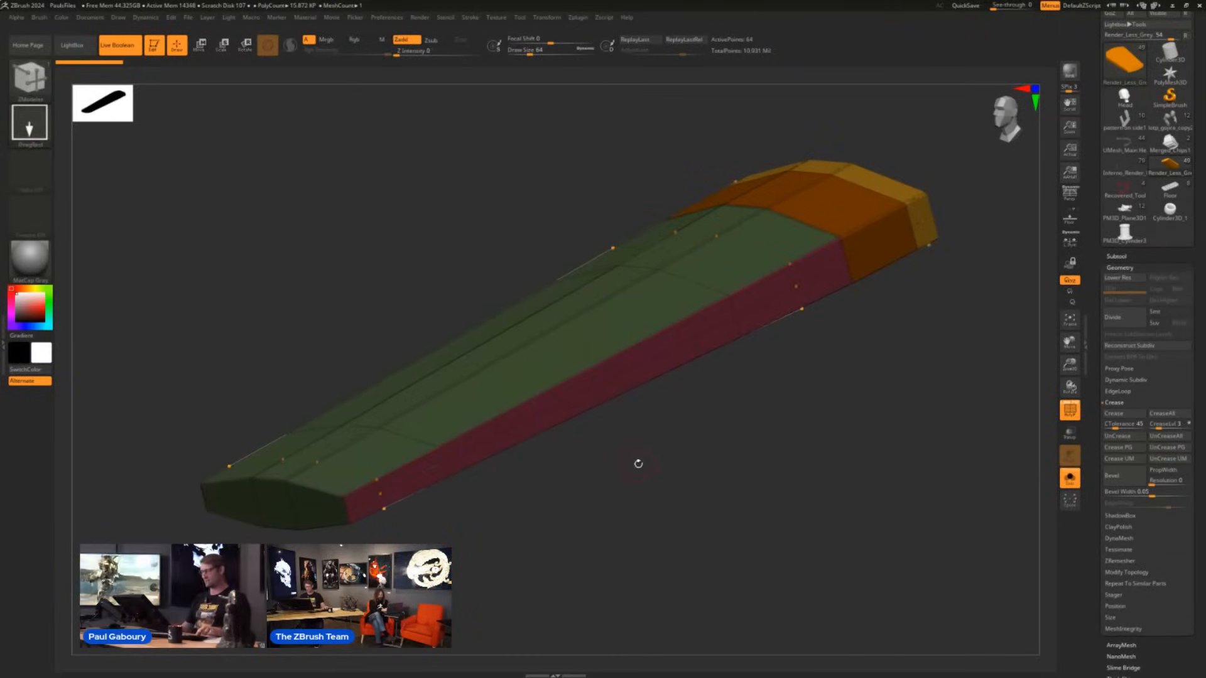
pyautogui.hotkey('shift', 'f')
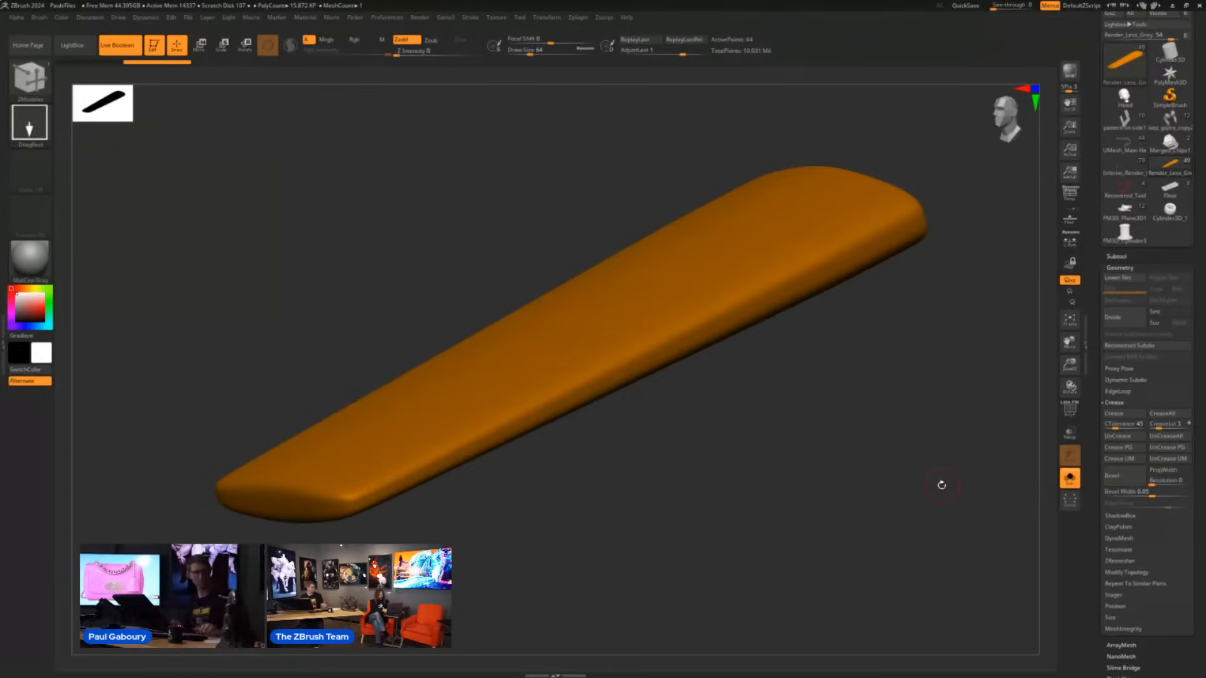
# - Mask the isolated orange hull piece with Mask By Curvature
pyautogui.click(1120, 267)
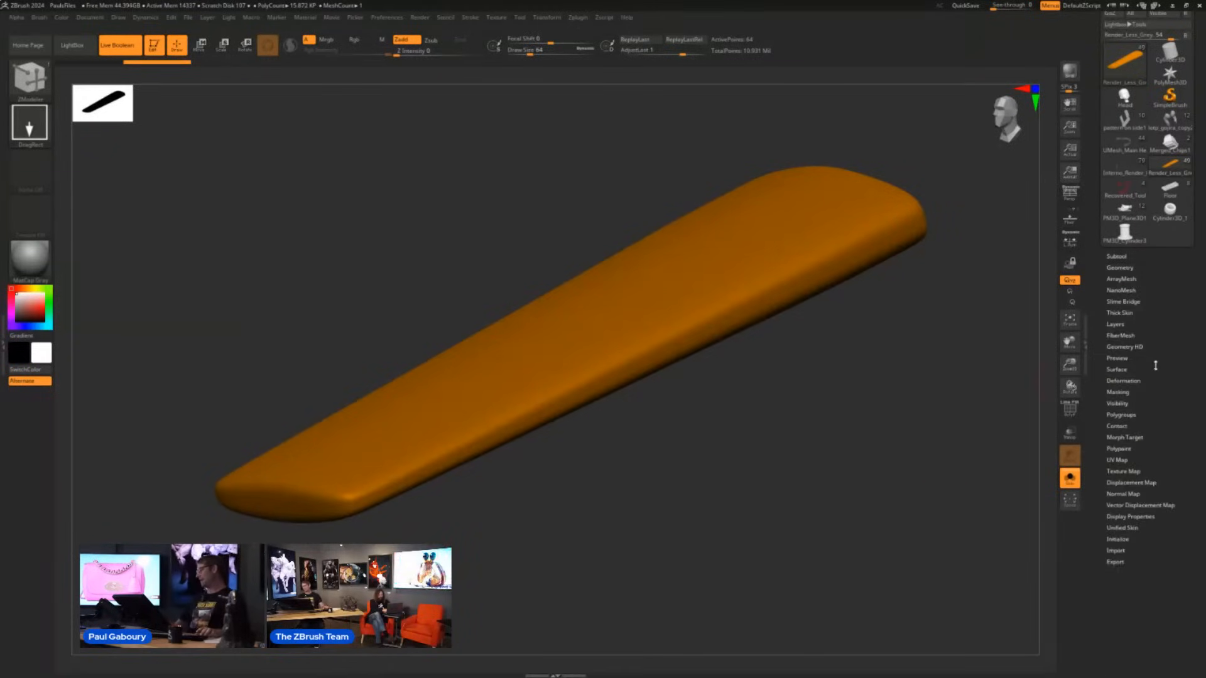
pyautogui.click(1124, 393)
pyautogui.scroll(-5, 1162, 283)
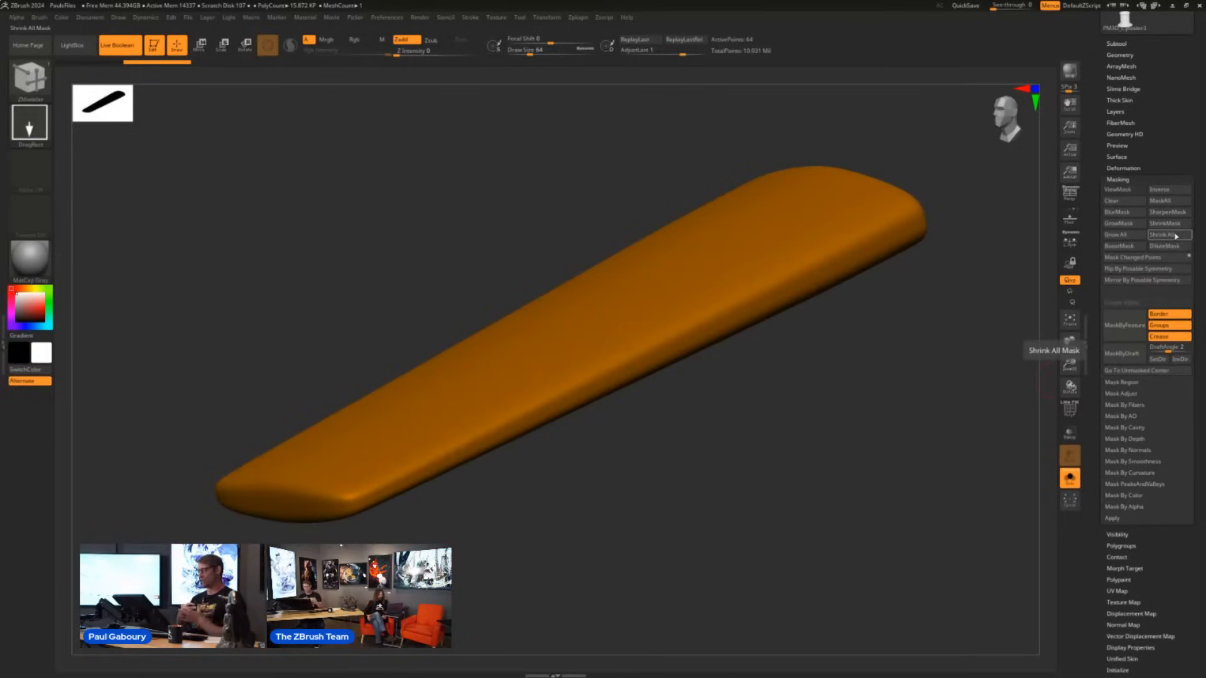
pyautogui.click(1140, 473)
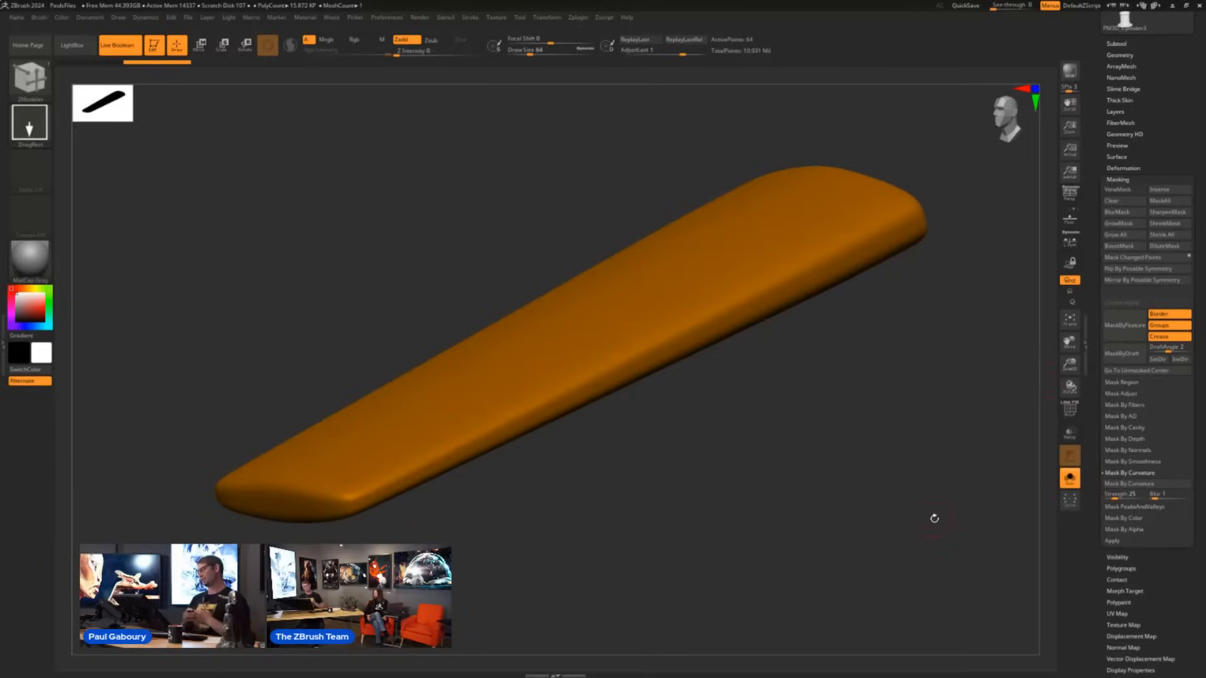
pyautogui.click(1141, 485)
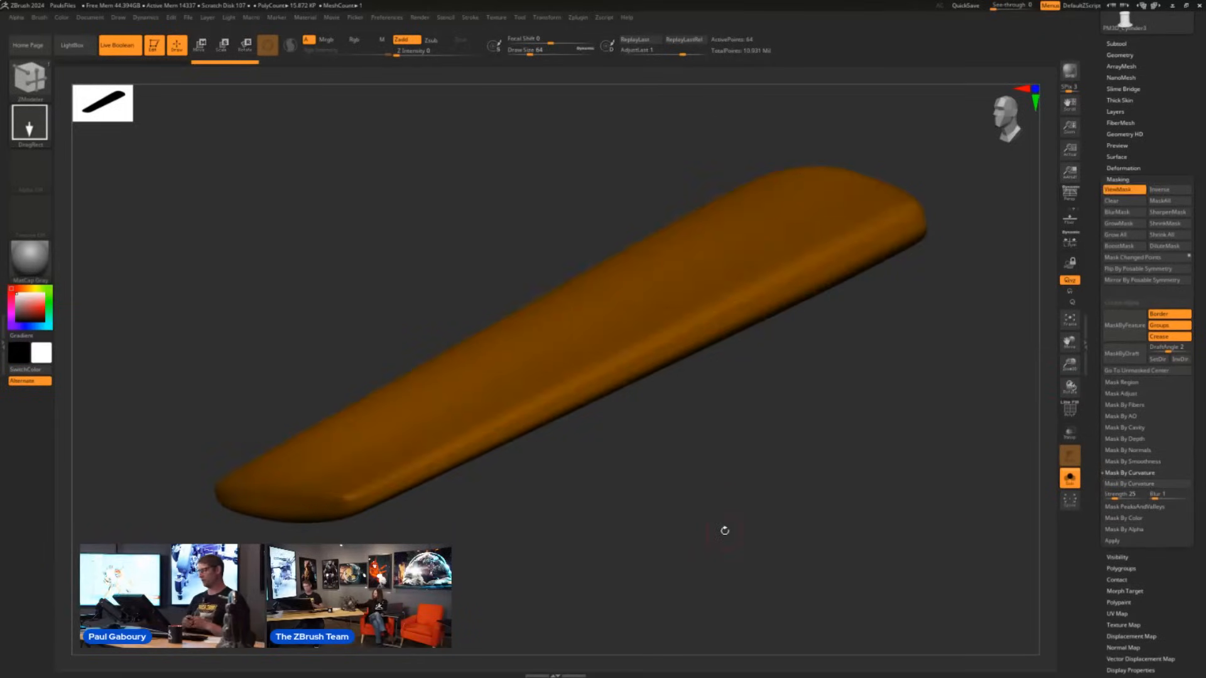
# - Turn off the polypaint colour display on the isolated orange hull piece
pyautogui.keyDown('ctrl'); pyautogui.click(692, 500); pyautogui.keyUp('ctrl')
pyautogui.moveTo(690, 489); pyautogui.dragTo(677, 505)
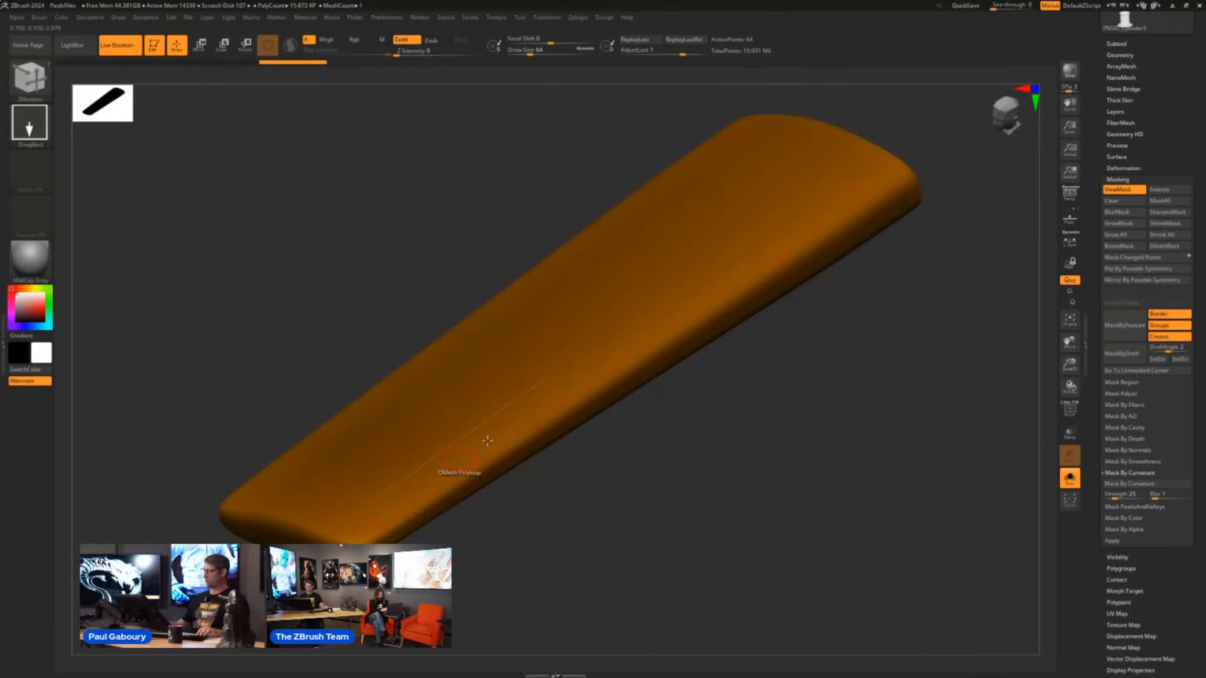
pyautogui.moveTo(1174, 93); pyautogui.dragTo(1174, 126)
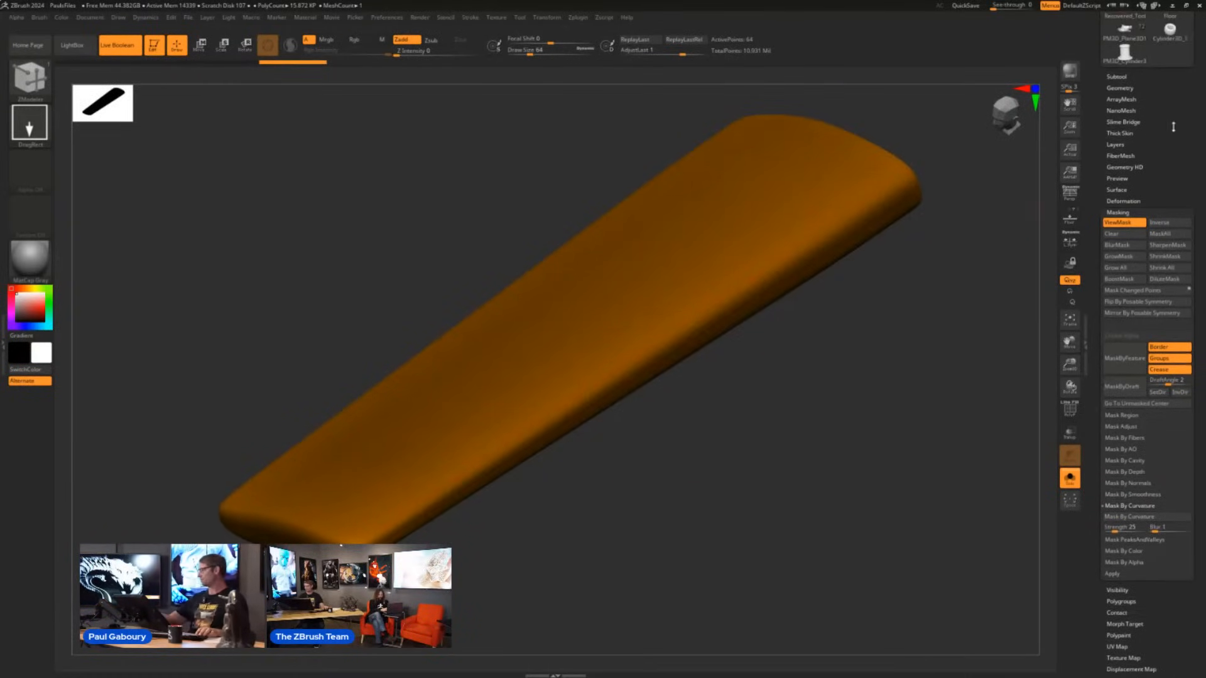
pyautogui.keyDown('shift'); pyautogui.click(1126, 76); pyautogui.keyUp('shift')
pyautogui.keyDown('shift'); pyautogui.click(1178, 111); pyautogui.keyUp('shift')
pyautogui.moveTo(706, 460); pyautogui.dragTo(606, 527)
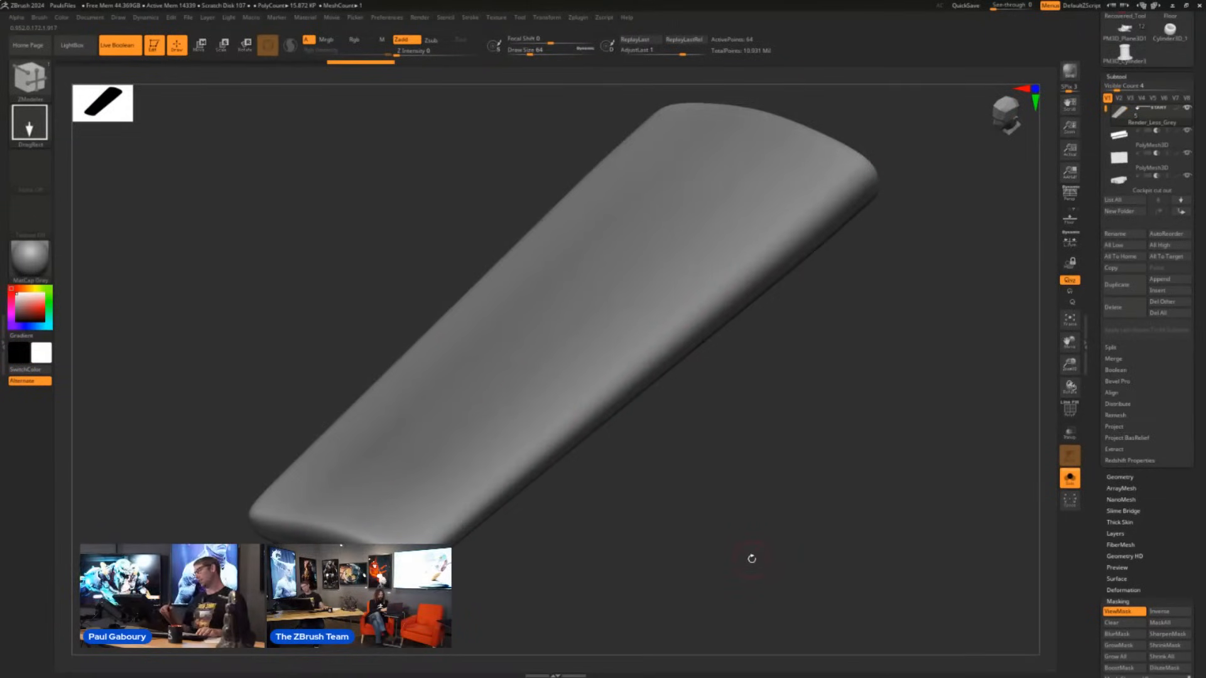
# - Crease the isolated hull piece along its polygroup borders with Crease PG
pyautogui.click(1121, 478)
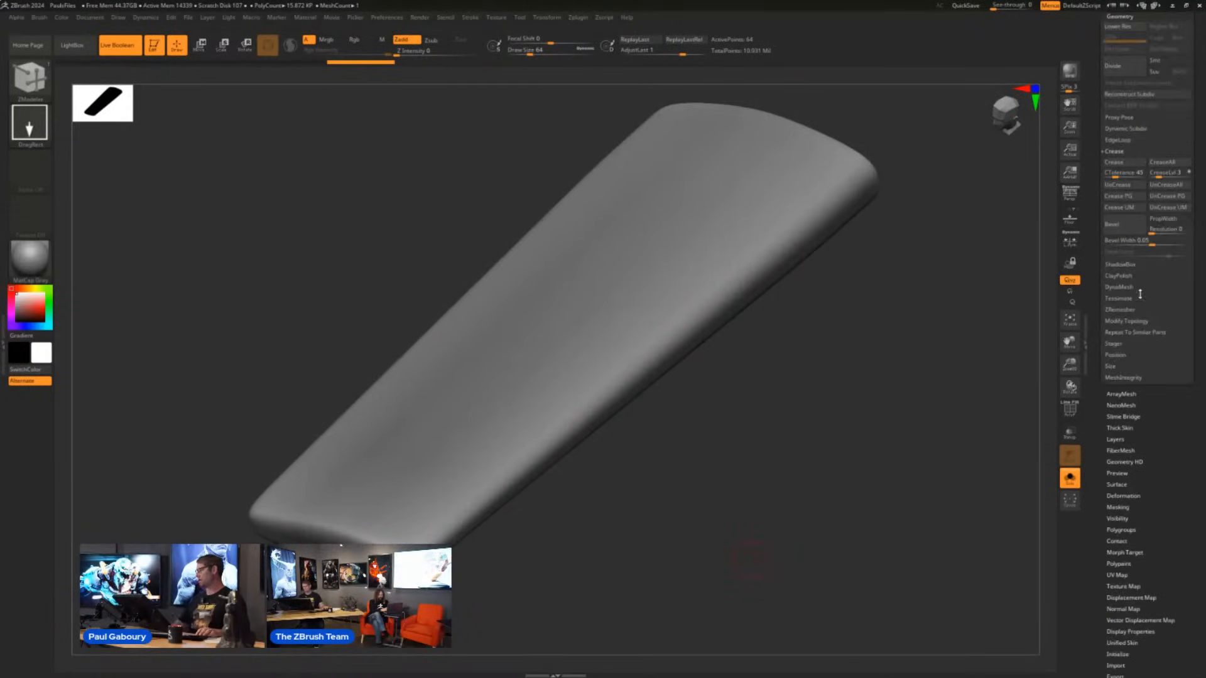
pyautogui.click(1118, 196)
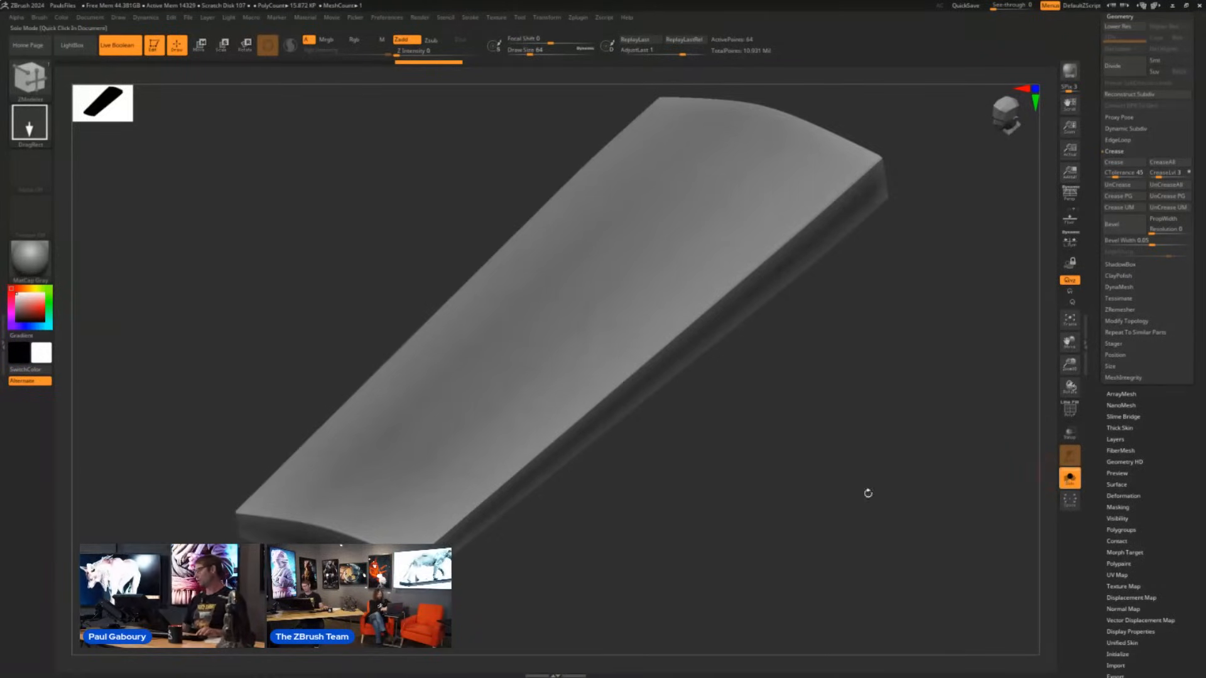
# - Turn off Solo, restore the spaceship's polypaint colours and frame the whole model
pyautogui.click(868, 493)
pyautogui.moveTo(1174, 411); pyautogui.dragTo(1169, 494)
pyautogui.click(1135, 277)
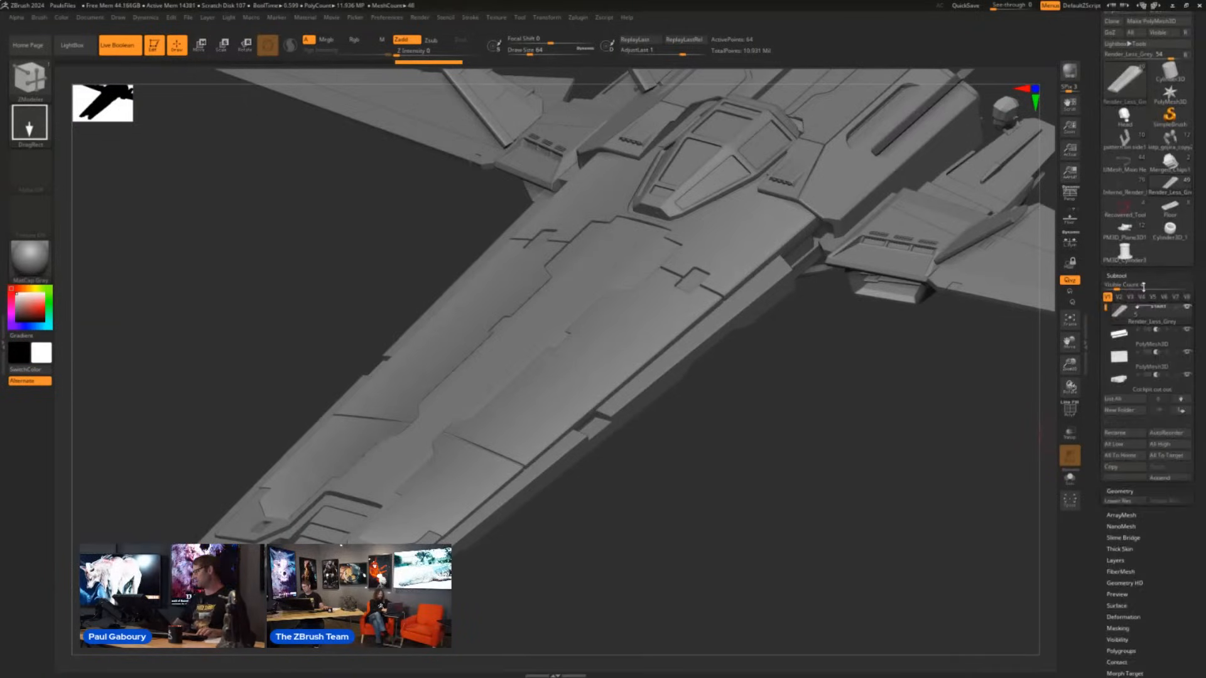
pyautogui.keyDown('shift'); pyautogui.click(1178, 308); pyautogui.keyUp('shift')
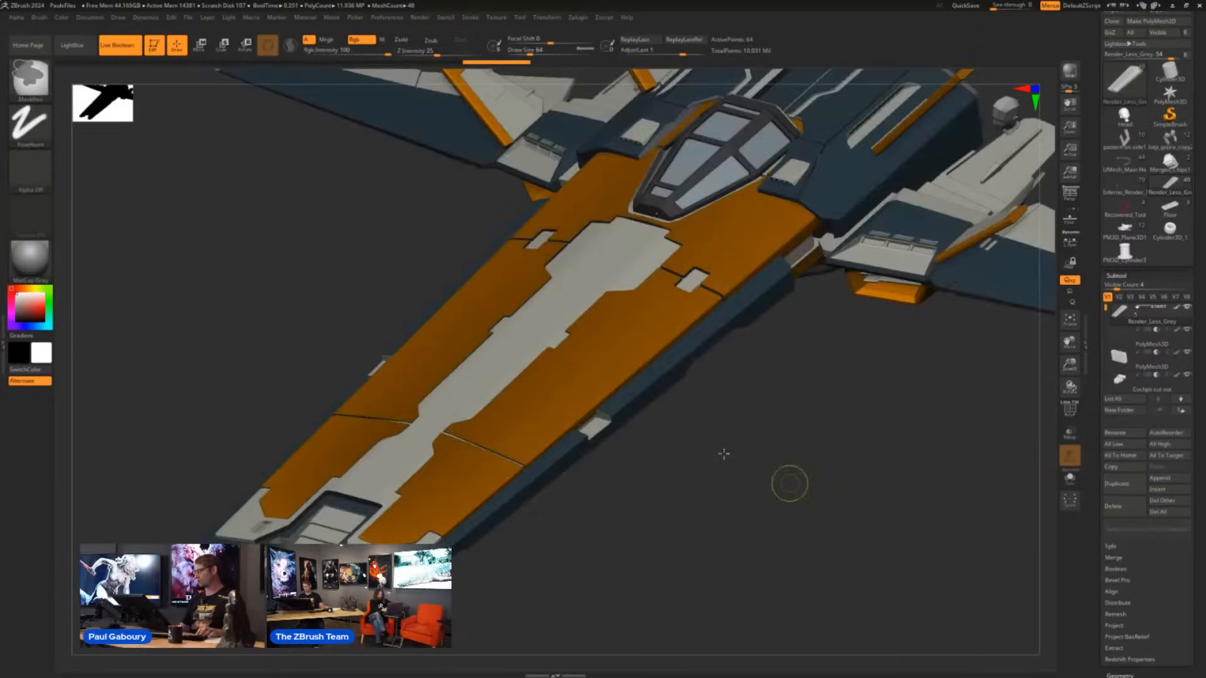
pyautogui.press('f')
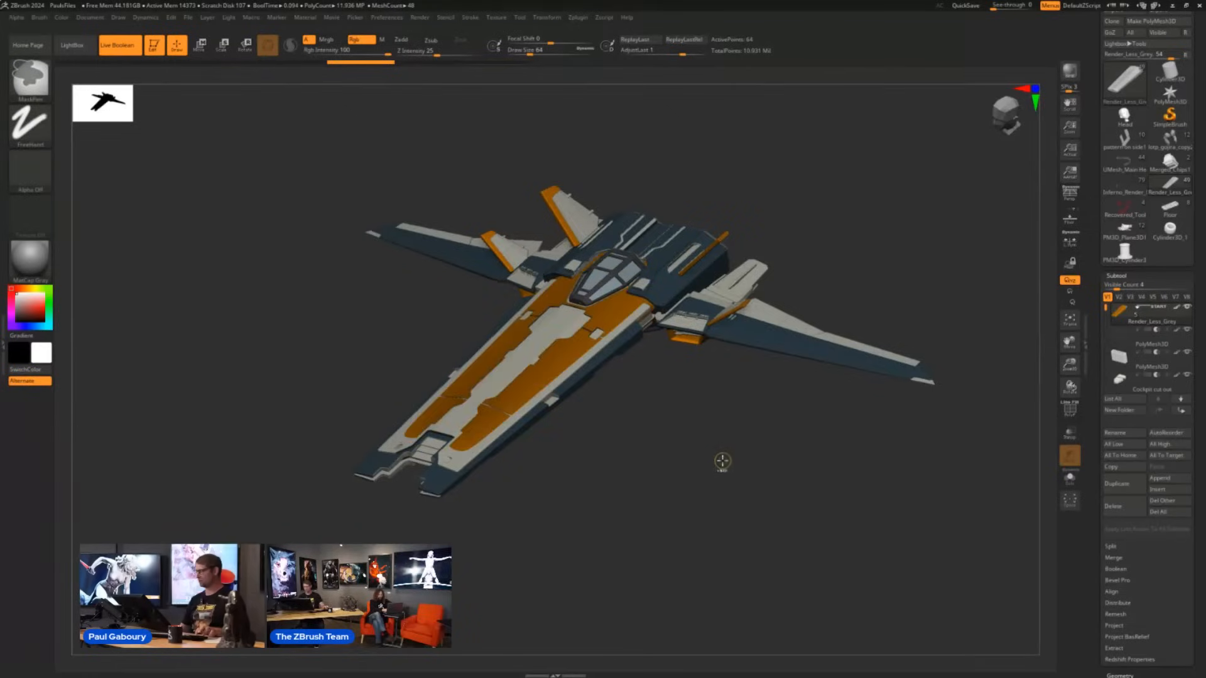
# - Undo the creasing of the spaceship's orange hull piece
pyautogui.hotkey('ctrl', 'z')
pyautogui.hotkey('ctrl', 'z')
pyautogui.hotkey('ctrl', 'z')
pyautogui.hotkey('ctrl', 'z')
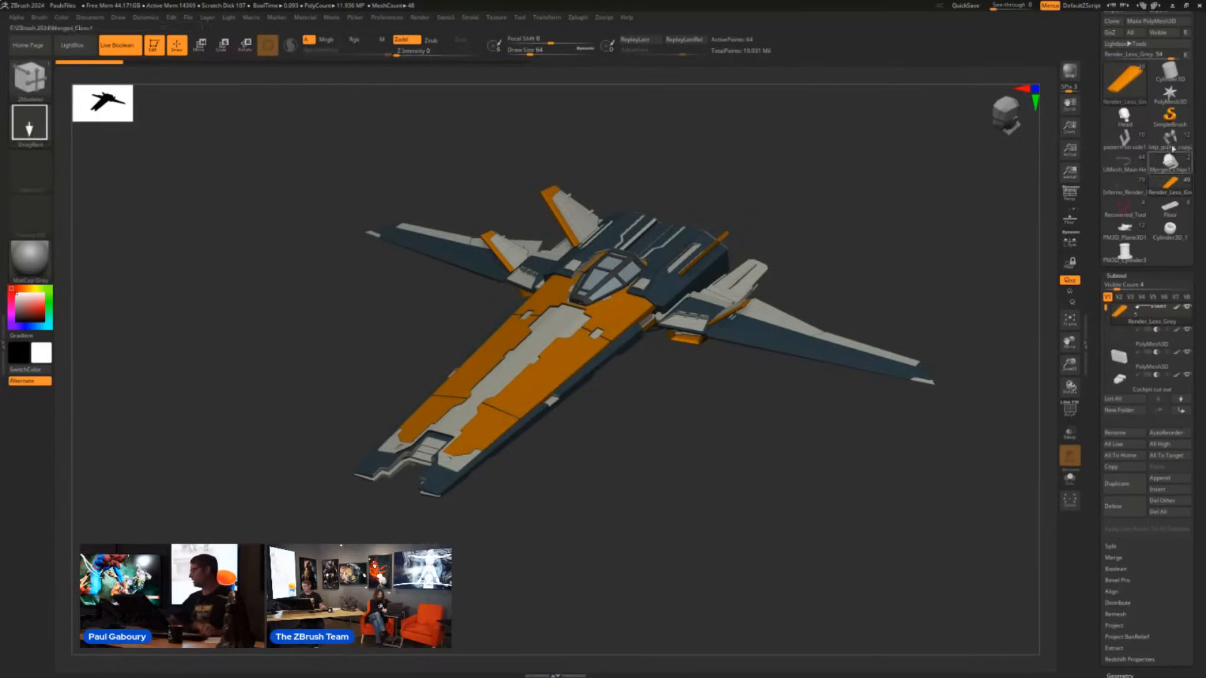
# - Switch to the spiked, scaly creature sculpture and show the polyframe on its arms
pyautogui.moveTo(628, 503); pyautogui.dragTo(674, 458)
pyautogui.moveTo(674, 458)
pyautogui.mouseDown(button='right')
pyautogui.moveTo(666, 477)
pyautogui.moveTo(646, 462)
pyautogui.mouseUp(button='right')
pyautogui.moveTo(646, 462)
pyautogui.keyDown('alt'); pyautogui.mouseDown(button='right')
pyautogui.moveTo(657, 498)
pyautogui.moveTo(707, 460)
pyautogui.moveTo(754, 458)
pyautogui.moveTo(732, 425)
pyautogui.mouseUp(button='right'); pyautogui.keyUp('alt')
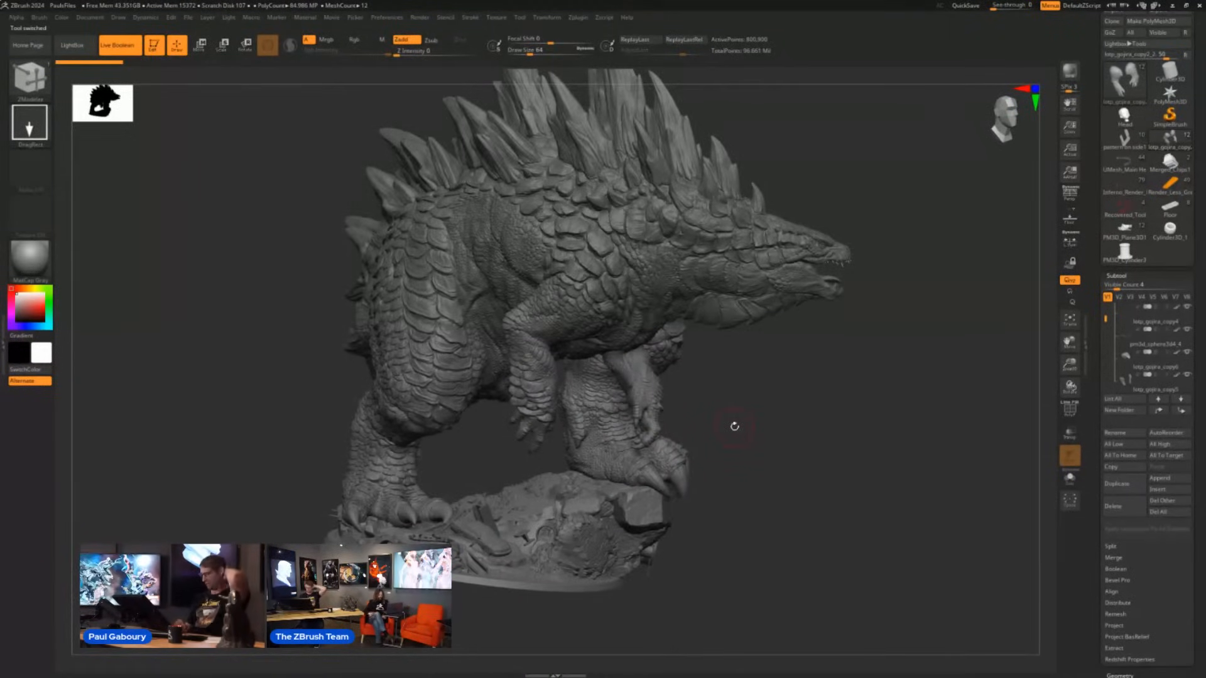
pyautogui.press('shift')
pyautogui.hotkey('shift', 'f')
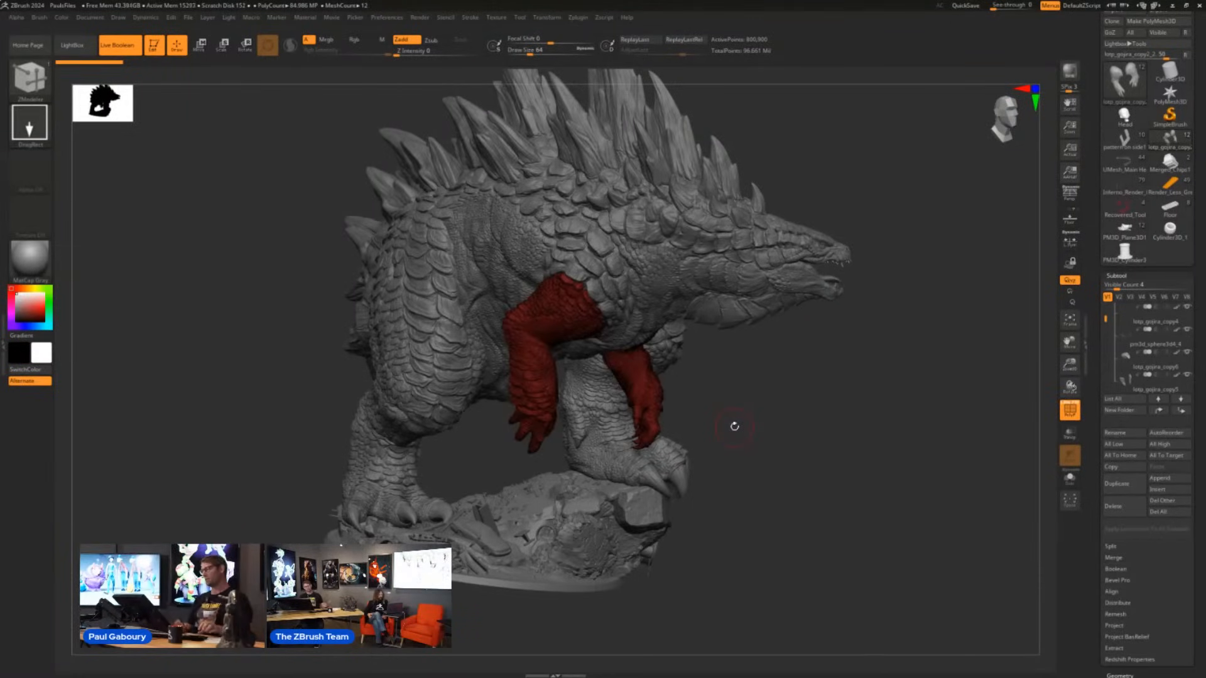
# - Turn off Live Boolean and hide the polyframe for a close-up of the creature's forearm
pyautogui.moveTo(533, 370)
pyautogui.keyDown('ctrl'); pyautogui.mouseDown(button='right')
pyautogui.moveTo(573, 441)
pyautogui.moveTo(551, 335)
pyautogui.mouseUp(button='right'); pyautogui.keyUp('ctrl')
pyautogui.click(119, 45)
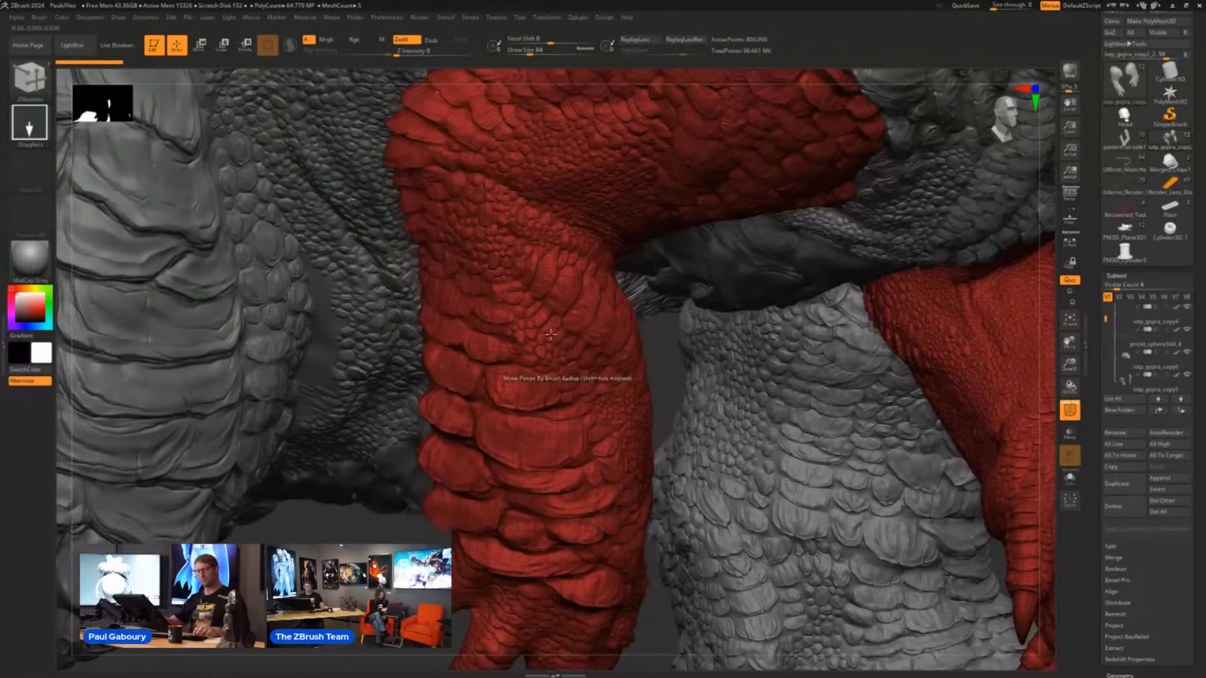
pyautogui.hotkey('shift', 'f')
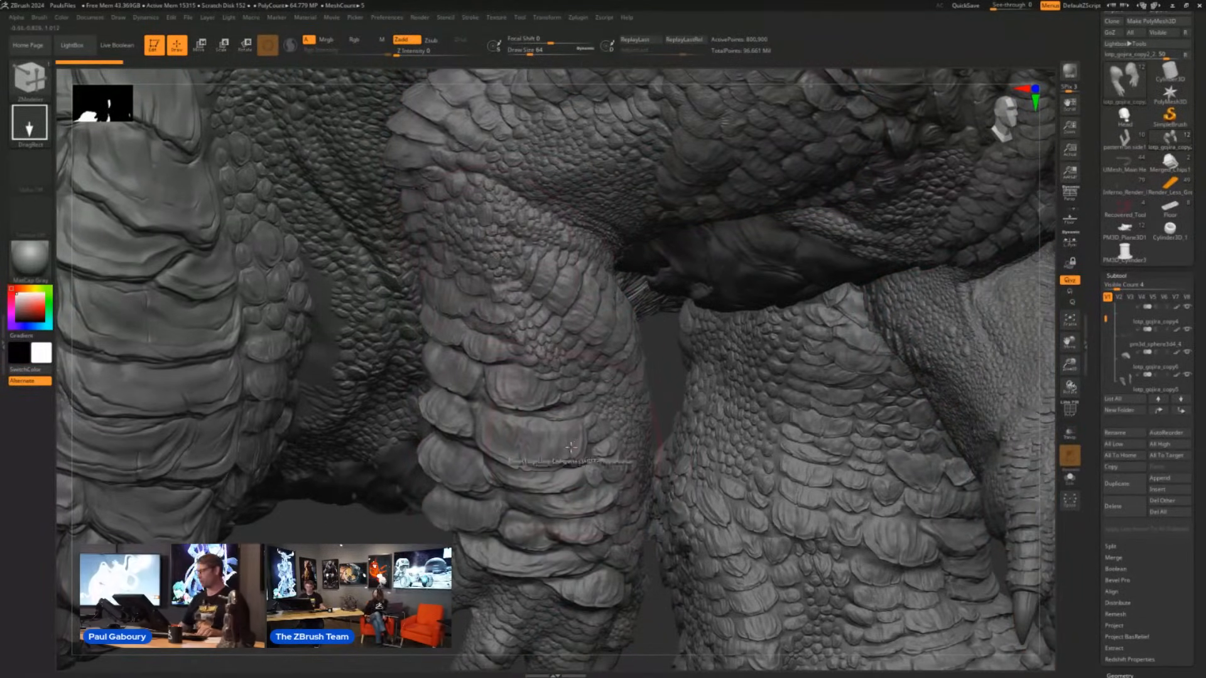
pyautogui.moveTo(571, 447); pyautogui.dragTo(591, 338, button='right')
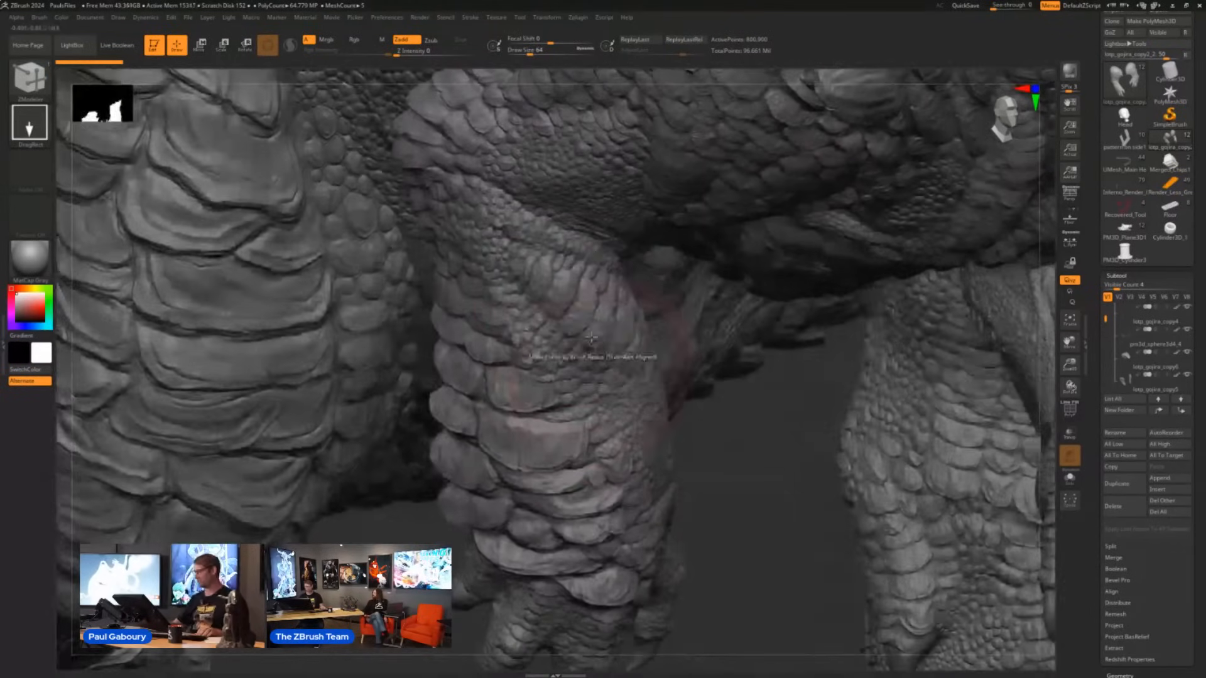
# - Choose the ClayBuildup brush at a draw size of about 35 and smooth away the scales on the upper forearm
pyautogui.press('s')
pyautogui.moveTo(573, 324); pyautogui.dragTo(569, 324)
pyautogui.press('b')
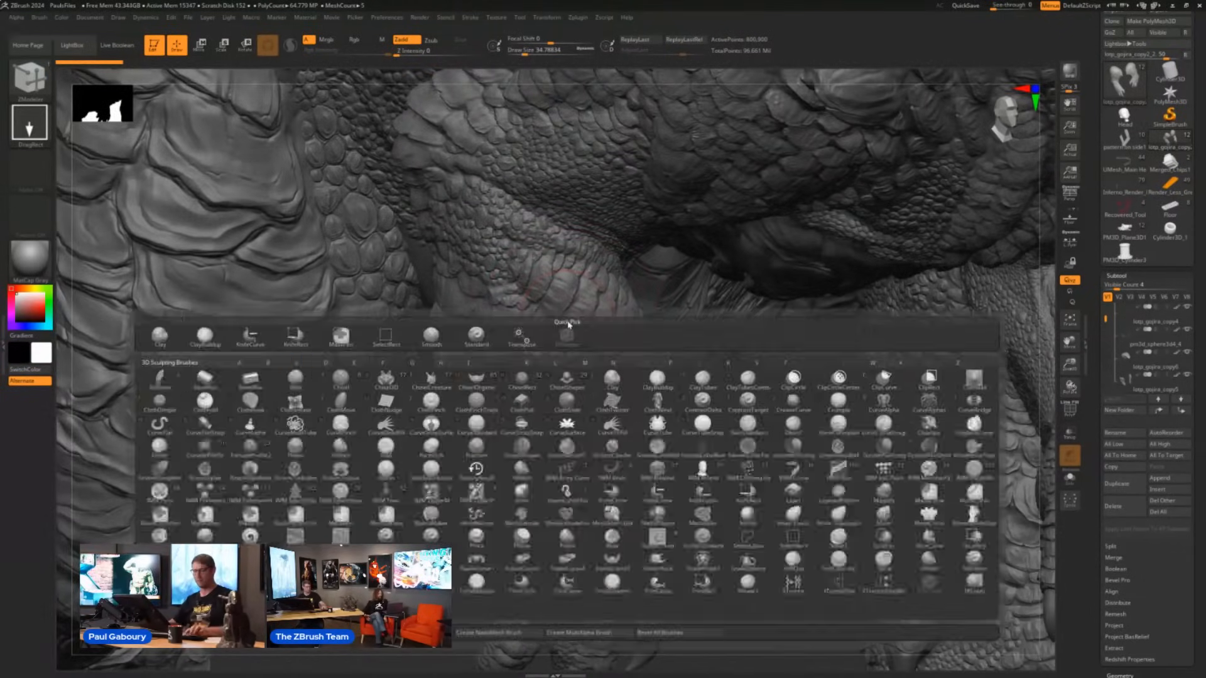
pyautogui.press('c')
pyautogui.press('b')
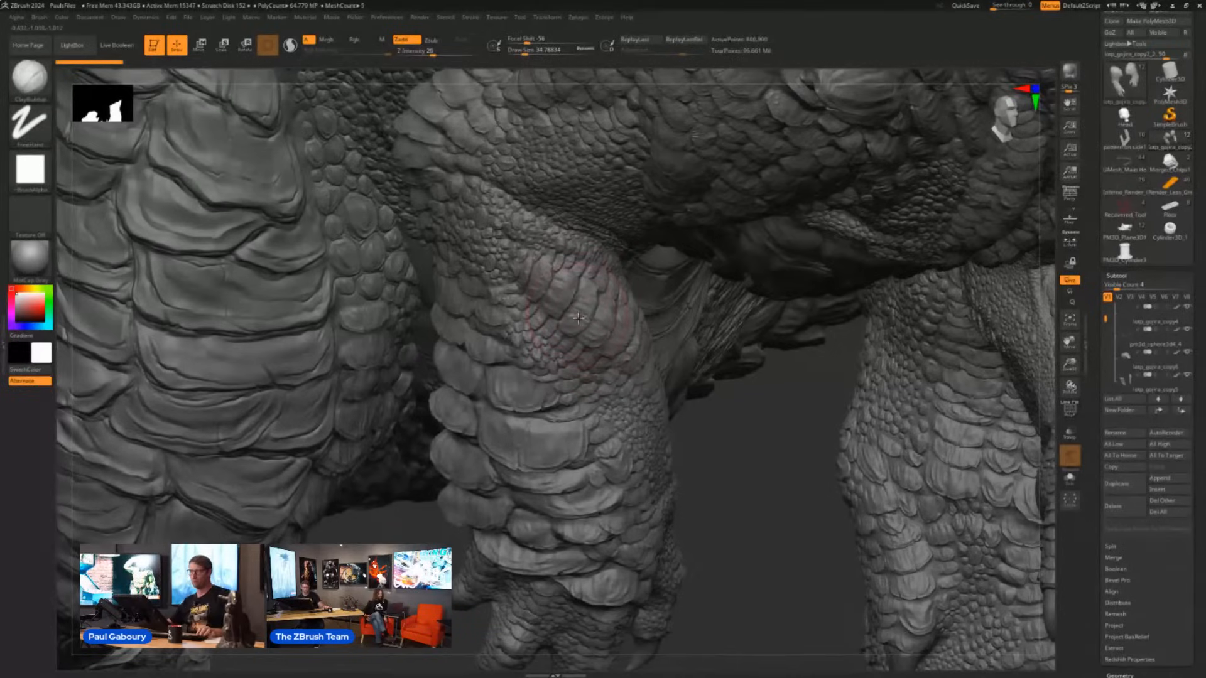
pyautogui.moveTo(575, 313)
pyautogui.keyDown('shift'); pyautogui.mouseDown()
pyautogui.moveTo(593, 322)
pyautogui.moveTo(493, 217)
pyautogui.moveTo(514, 200)
pyautogui.moveTo(540, 361)
pyautogui.moveTo(607, 312)
pyautogui.moveTo(584, 242)
pyautogui.moveTo(636, 371)
pyautogui.moveTo(549, 316)
pyautogui.mouseUp(); pyautogui.keyUp('shift')
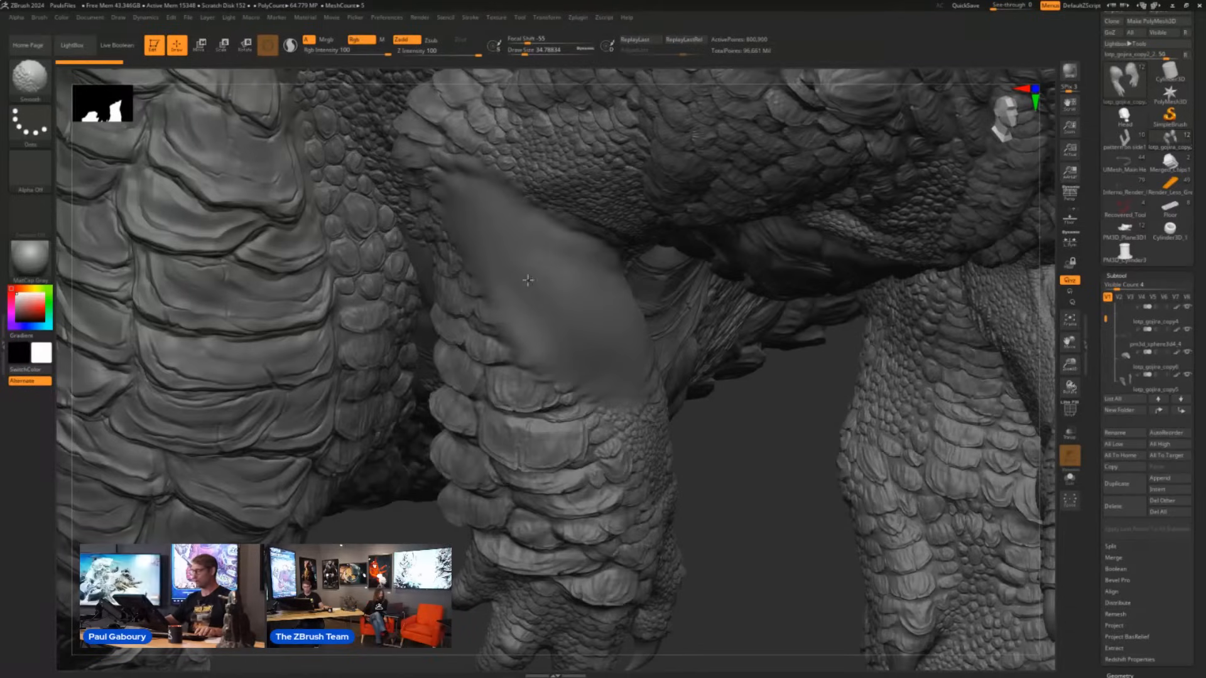
pyautogui.press('shift')
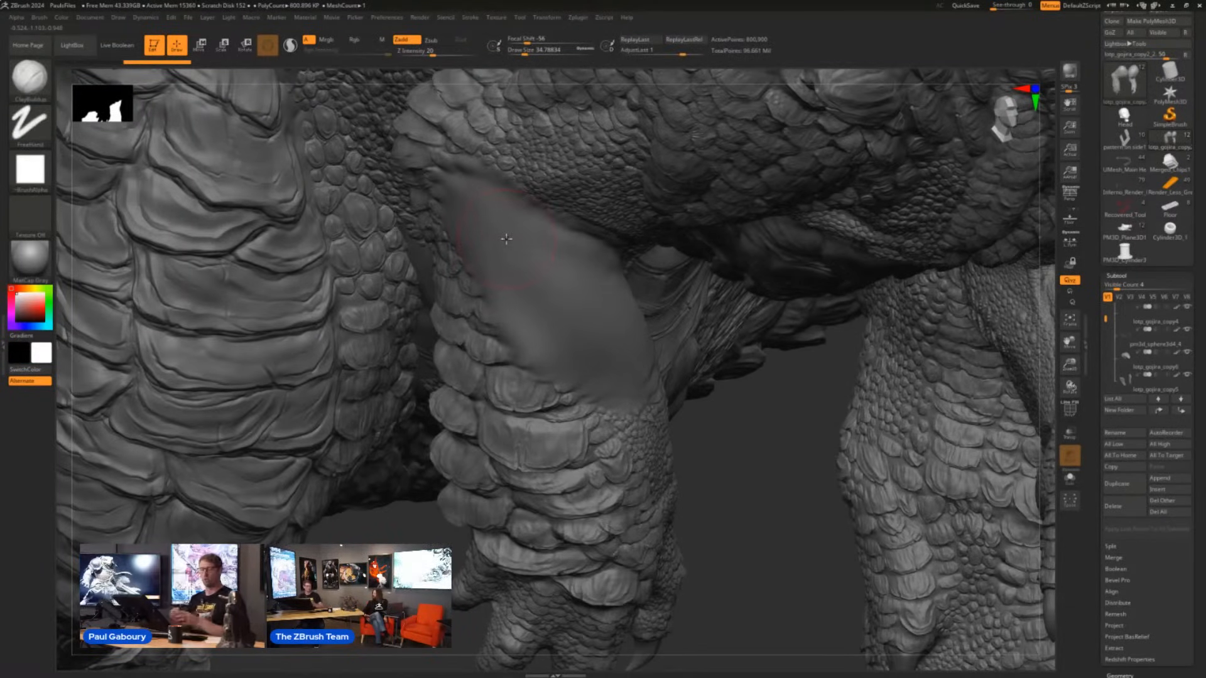
# - Select the ChiselCreature brush with its Neck shape for detailing the smoothed forearm patch
pyautogui.moveTo(711, 454)
pyautogui.mouseDown(button='right')
pyautogui.moveTo(759, 506)
pyautogui.moveTo(697, 439)
pyautogui.moveTo(598, 394)
pyautogui.mouseUp(button='right')
pyautogui.moveTo(856, 380)
pyautogui.keyDown('ctrl'); pyautogui.mouseDown(button='right')
pyautogui.moveTo(845, 363)
pyautogui.moveTo(792, 358)
pyautogui.mouseUp(button='right'); pyautogui.keyUp('ctrl')
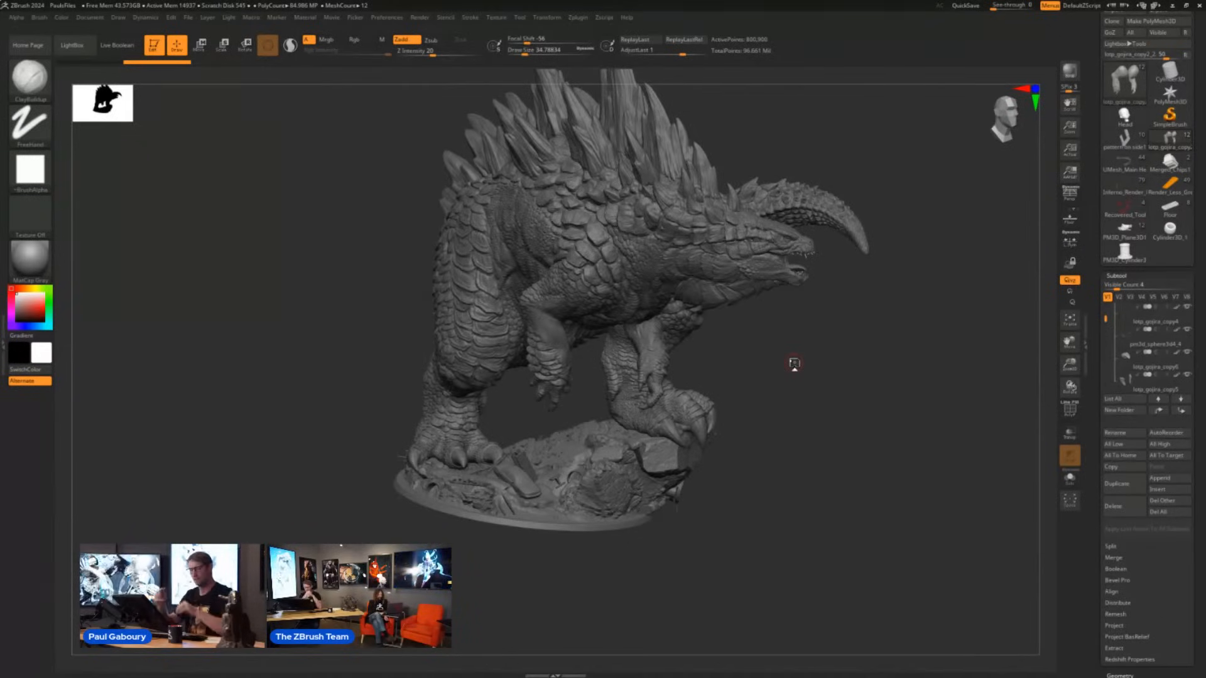
pyautogui.keyDown('ctrl'); pyautogui.moveTo(553, 343); pyautogui.dragTo(662, 462, button='right'); pyautogui.keyUp('ctrl')
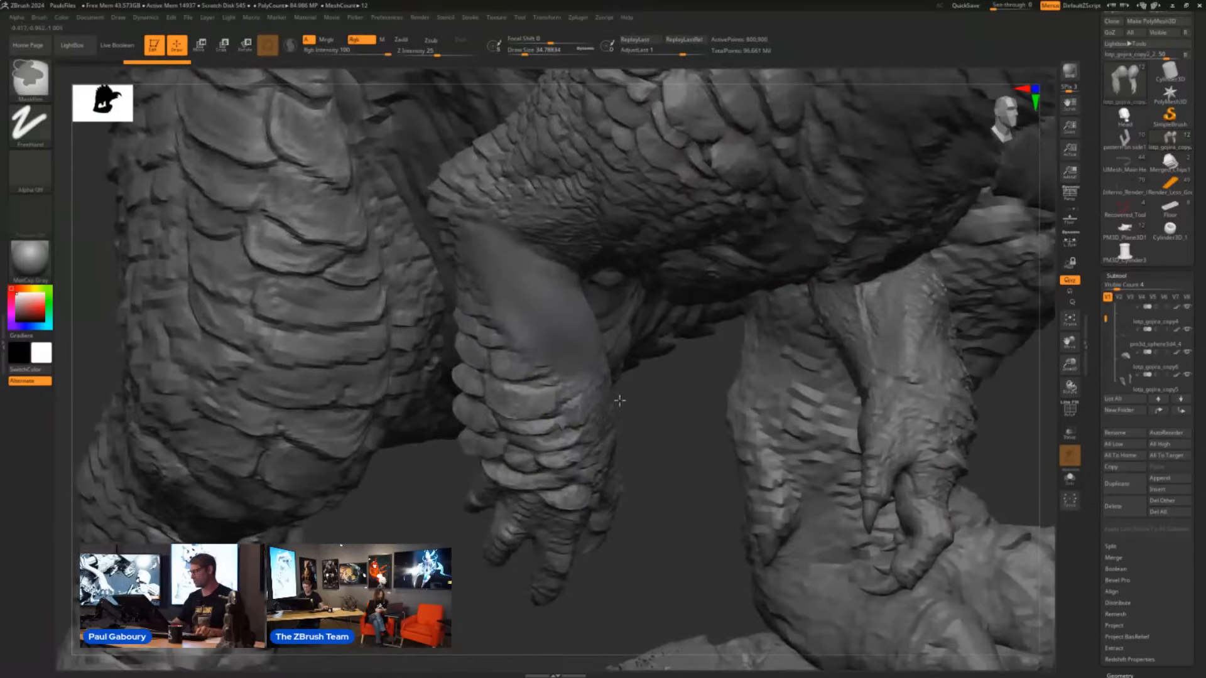
pyautogui.moveTo(580, 372)
pyautogui.mouseDown(button='right')
pyautogui.moveTo(560, 358)
pyautogui.moveTo(553, 378)
pyautogui.moveTo(572, 398)
pyautogui.mouseUp(button='right')
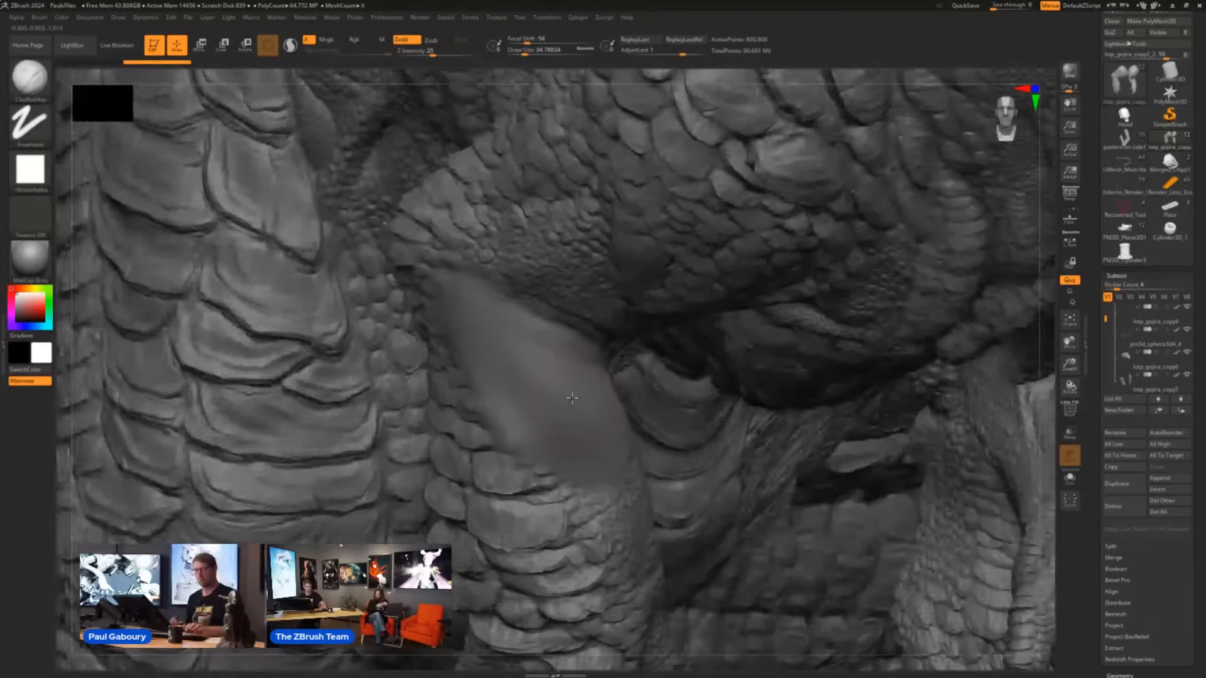
pyautogui.press('b')
pyautogui.press('c')
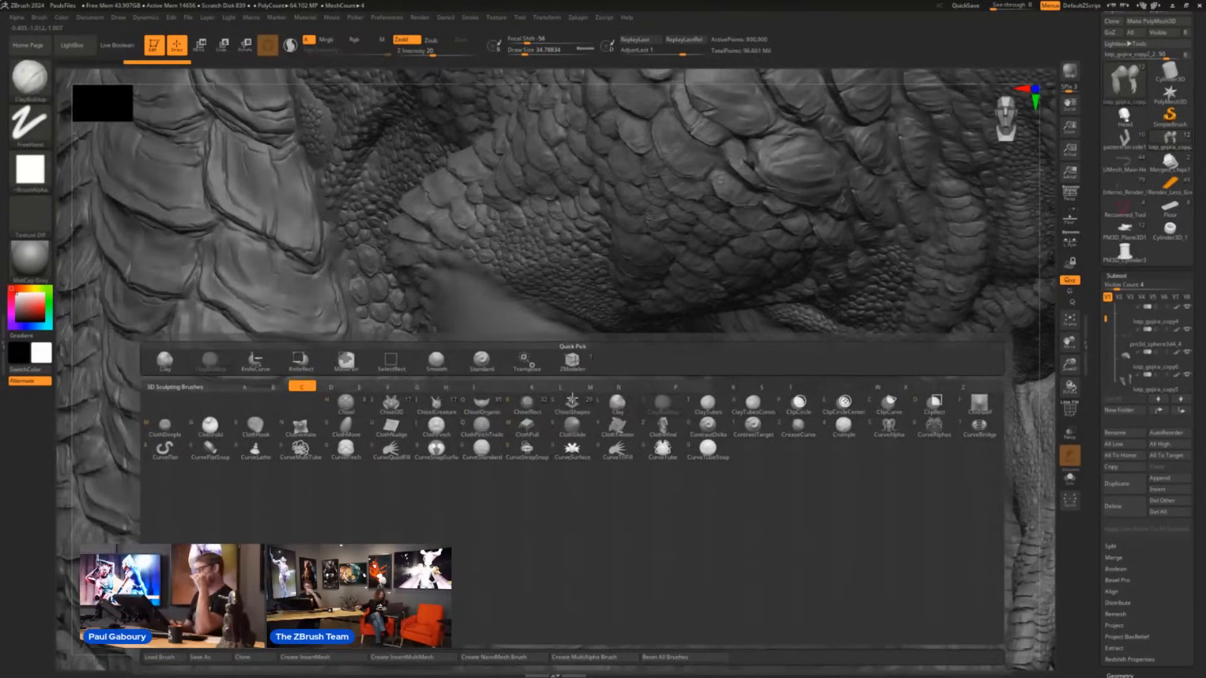
pyautogui.moveTo(438, 410)
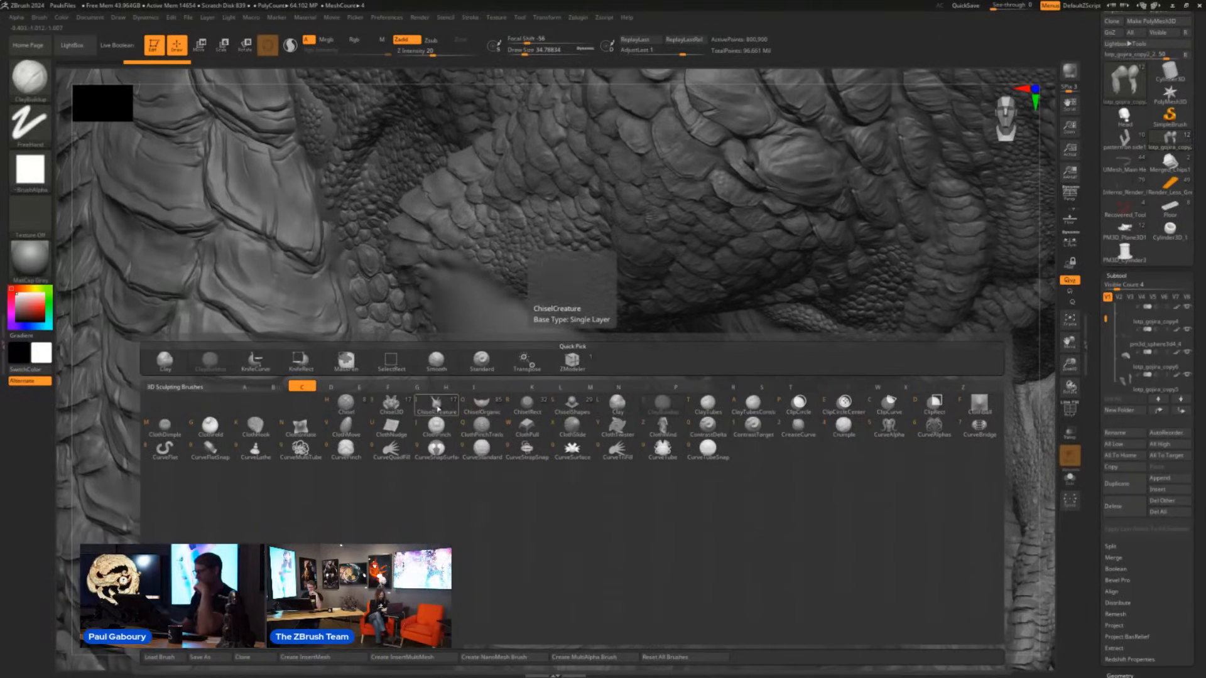
pyautogui.click(436, 406)
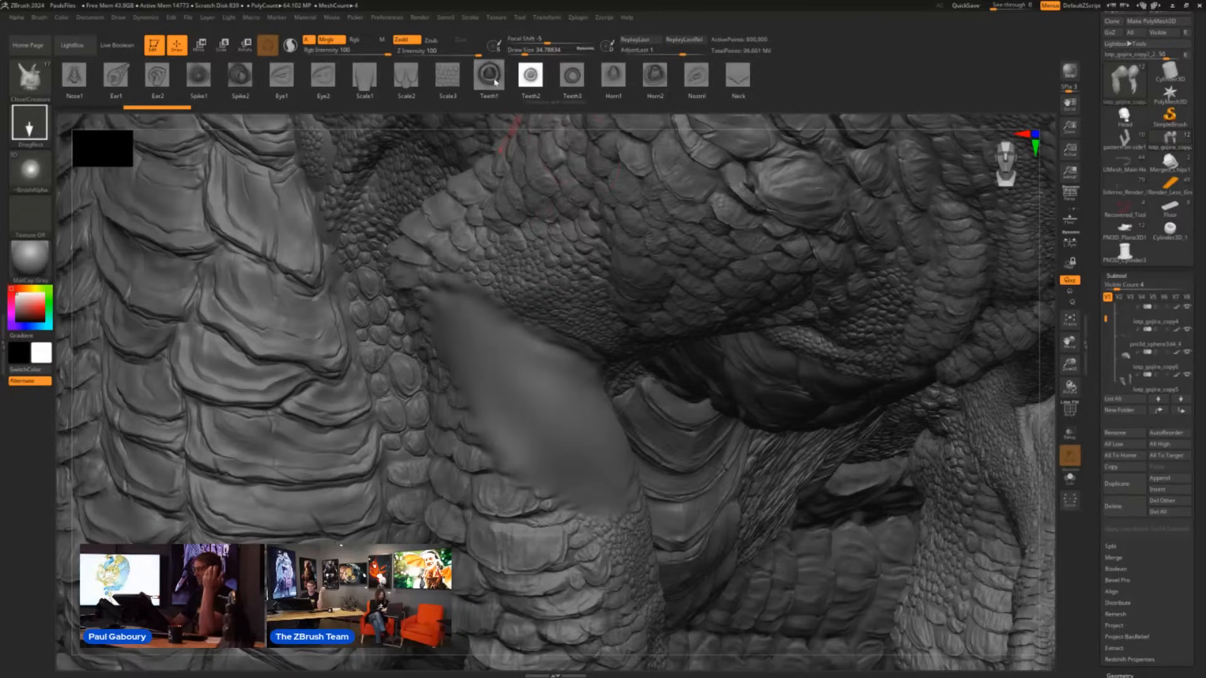
pyautogui.click(747, 77)
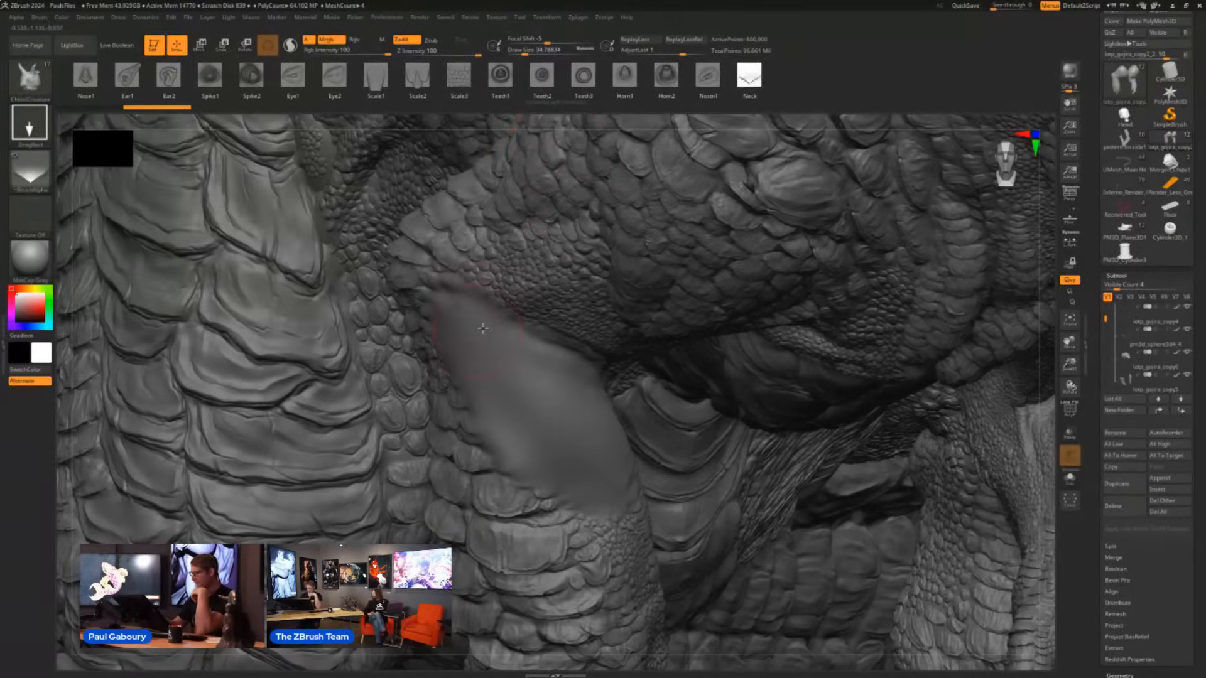
# - Place overlapping rows of Neck scales across the upper part of the smoothed forearm patch
pyautogui.moveTo(483, 328)
pyautogui.mouseDown(button='right')
pyautogui.moveTo(399, 317)
pyautogui.moveTo(435, 298)
pyautogui.moveTo(429, 331)
pyautogui.mouseUp(button='right')
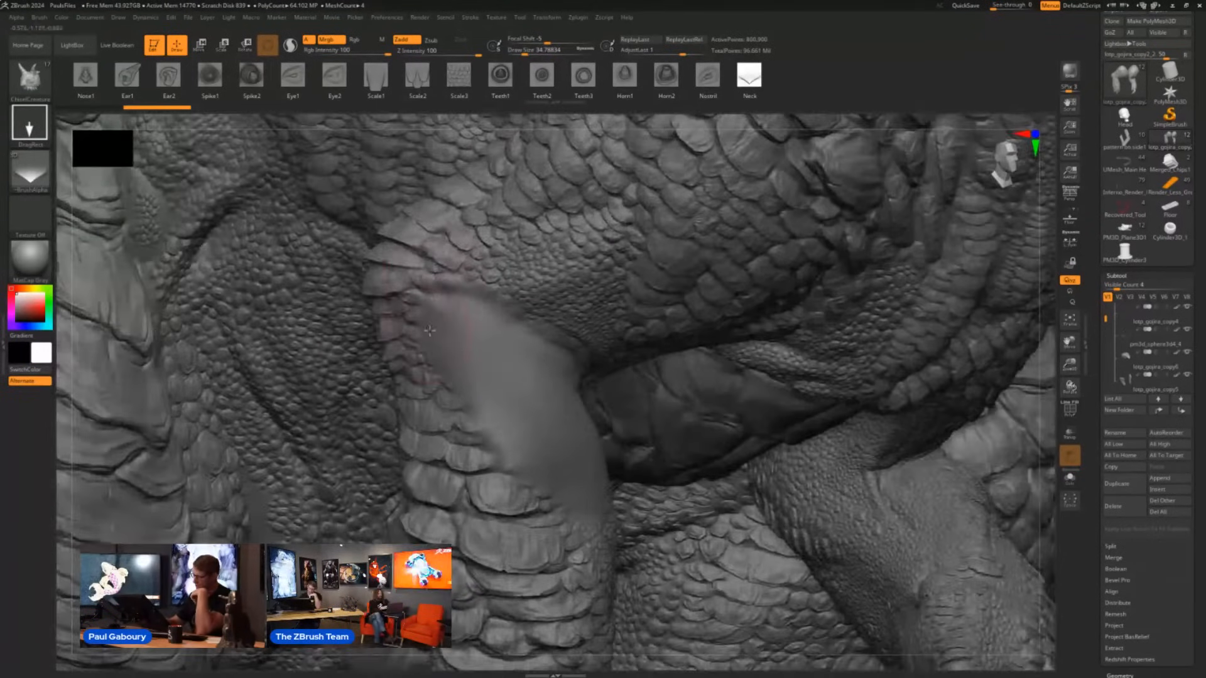
pyautogui.moveTo(435, 292); pyautogui.dragTo(441, 332)
pyautogui.moveTo(448, 285); pyautogui.dragTo(416, 352)
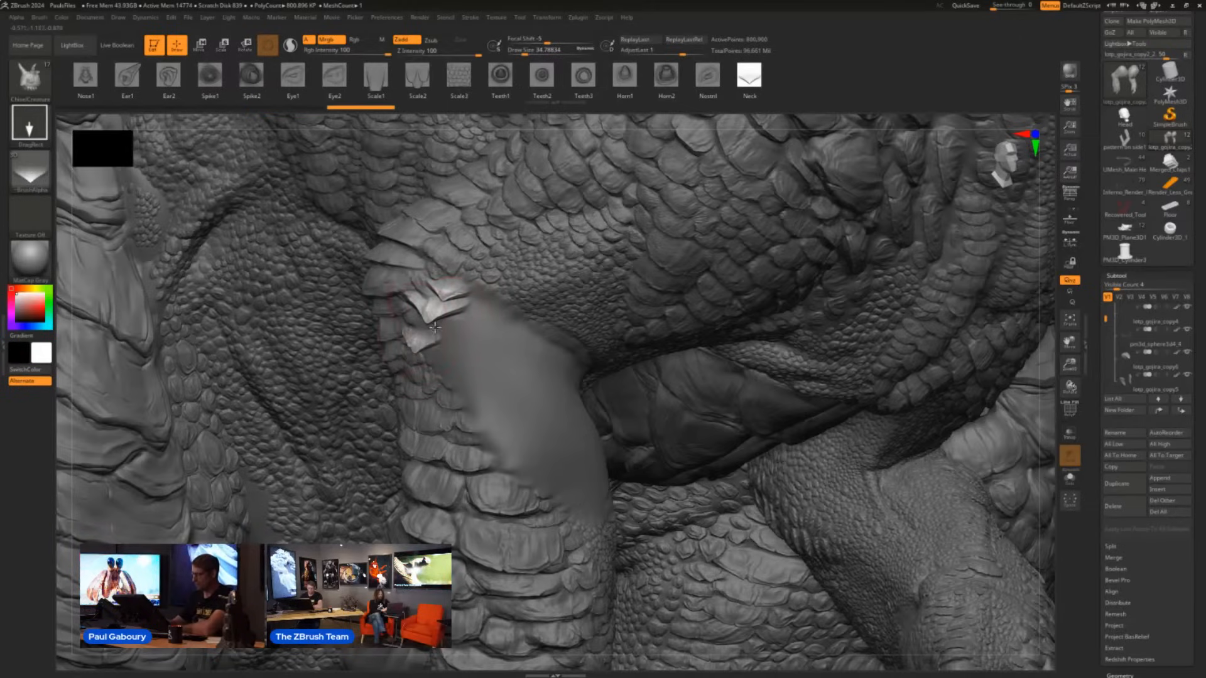
pyautogui.moveTo(410, 303)
pyautogui.mouseDown()
pyautogui.moveTo(409, 327)
pyautogui.moveTo(455, 356)
pyautogui.mouseUp()
pyautogui.moveTo(484, 311)
pyautogui.mouseDown()
pyautogui.moveTo(487, 328)
pyautogui.moveTo(477, 307)
pyautogui.mouseUp()
pyautogui.moveTo(440, 365)
pyautogui.mouseDown()
pyautogui.moveTo(438, 378)
pyautogui.moveTo(483, 370)
pyautogui.mouseUp()
pyautogui.moveTo(512, 332)
pyautogui.mouseDown()
pyautogui.moveTo(513, 342)
pyautogui.moveTo(513, 328)
pyautogui.mouseUp()
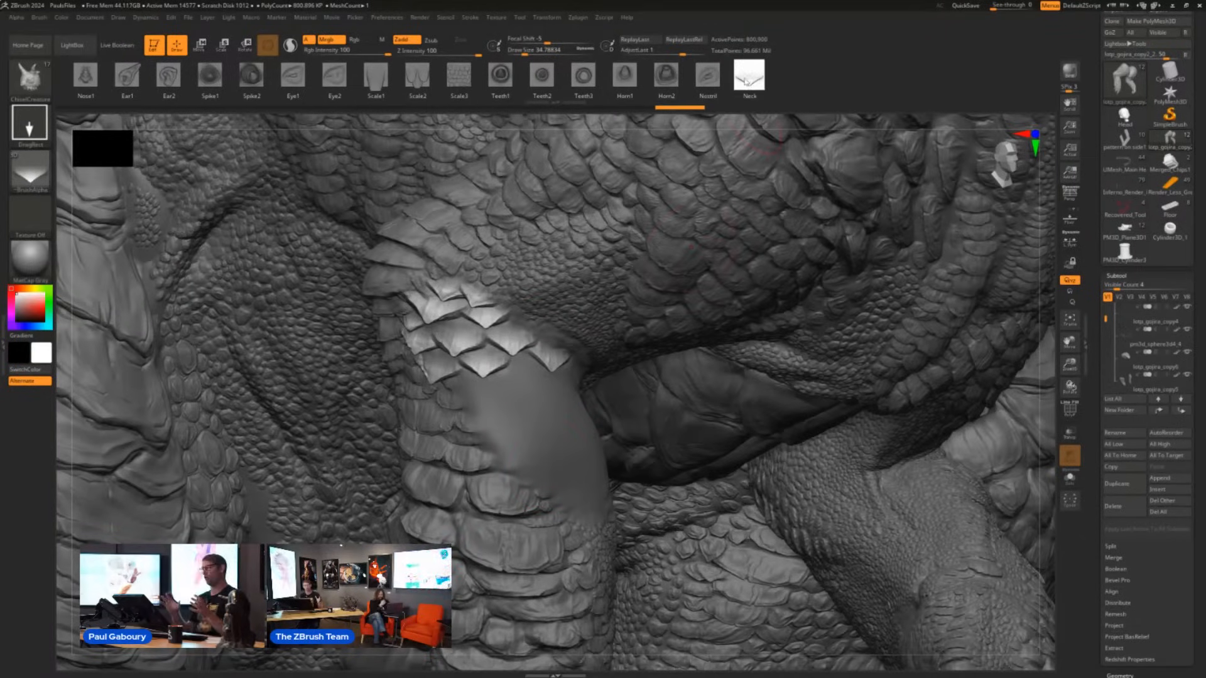
# - Switch to the Scale1 shape and place three pointed scales along the patch's outer edge below the Neck scales
pyautogui.click(376, 75)
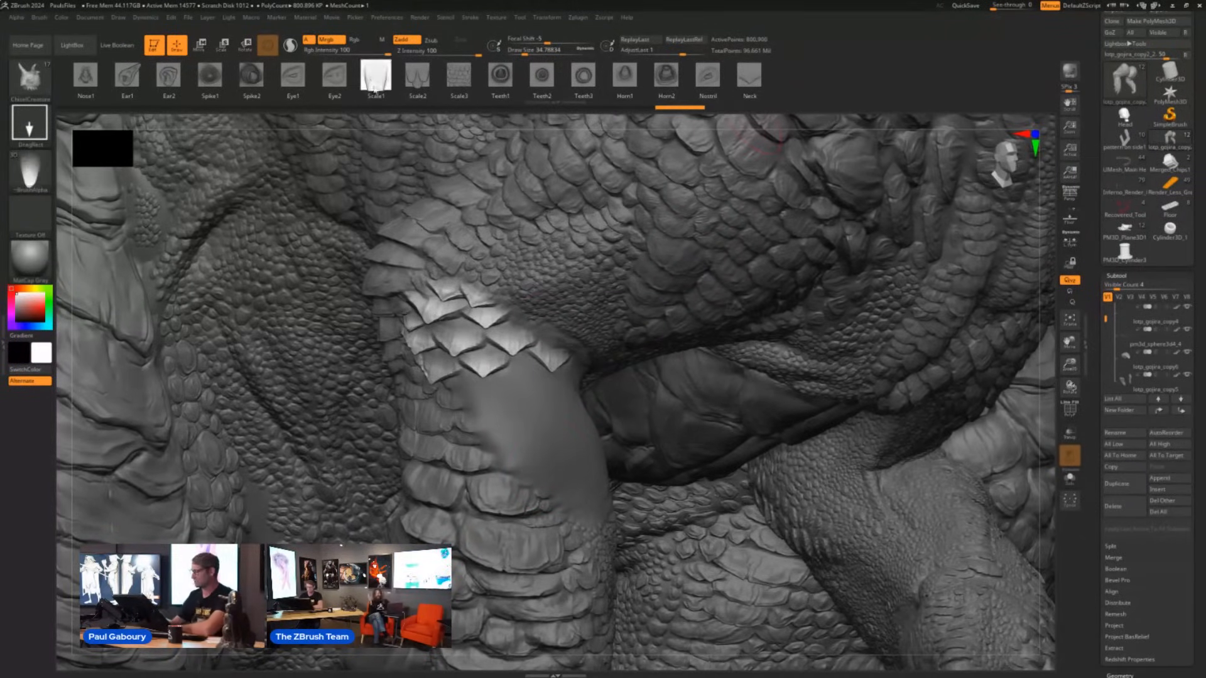
pyautogui.moveTo(576, 353); pyautogui.dragTo(591, 336, button='right')
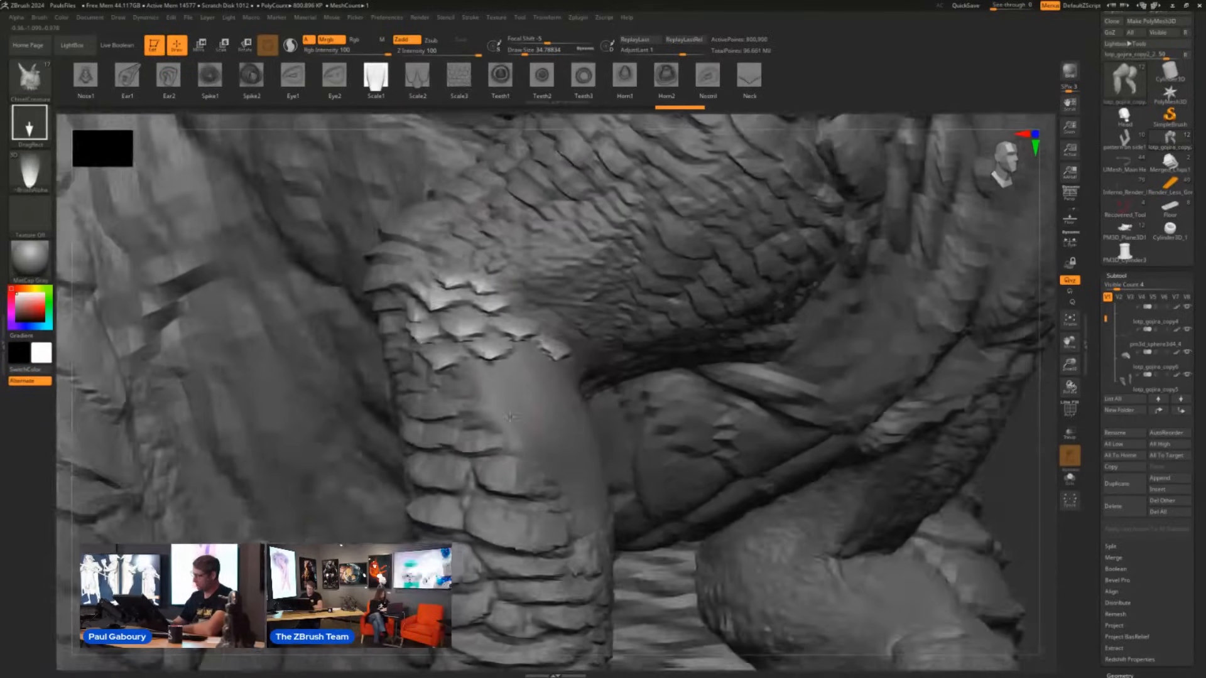
pyautogui.moveTo(482, 403); pyautogui.dragTo(480, 441)
pyautogui.moveTo(465, 372); pyautogui.dragTo(507, 464)
pyautogui.moveTo(541, 425)
pyautogui.mouseDown(button='right')
pyautogui.moveTo(534, 412)
pyautogui.moveTo(588, 418)
pyautogui.mouseUp(button='right')
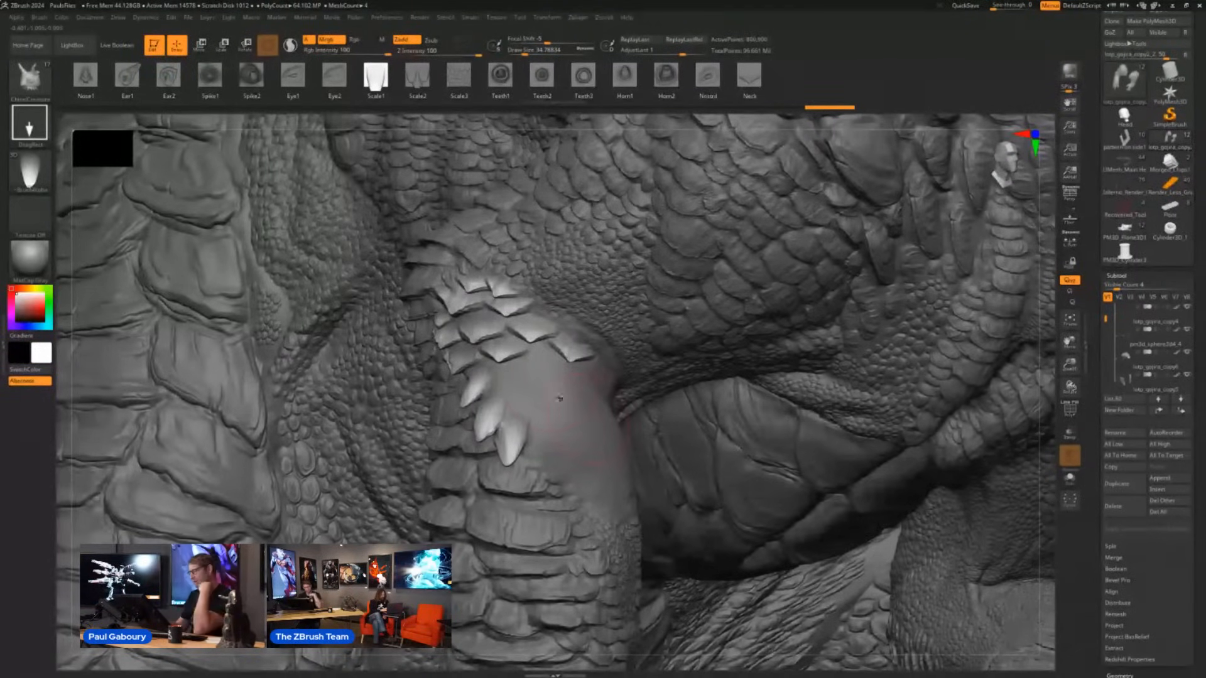
# - Set Z Intensity to 34 and add lower-relief Scale1 scales just beneath the rows of Neck scales
pyautogui.moveTo(551, 394); pyautogui.dragTo(557, 385, button='right')
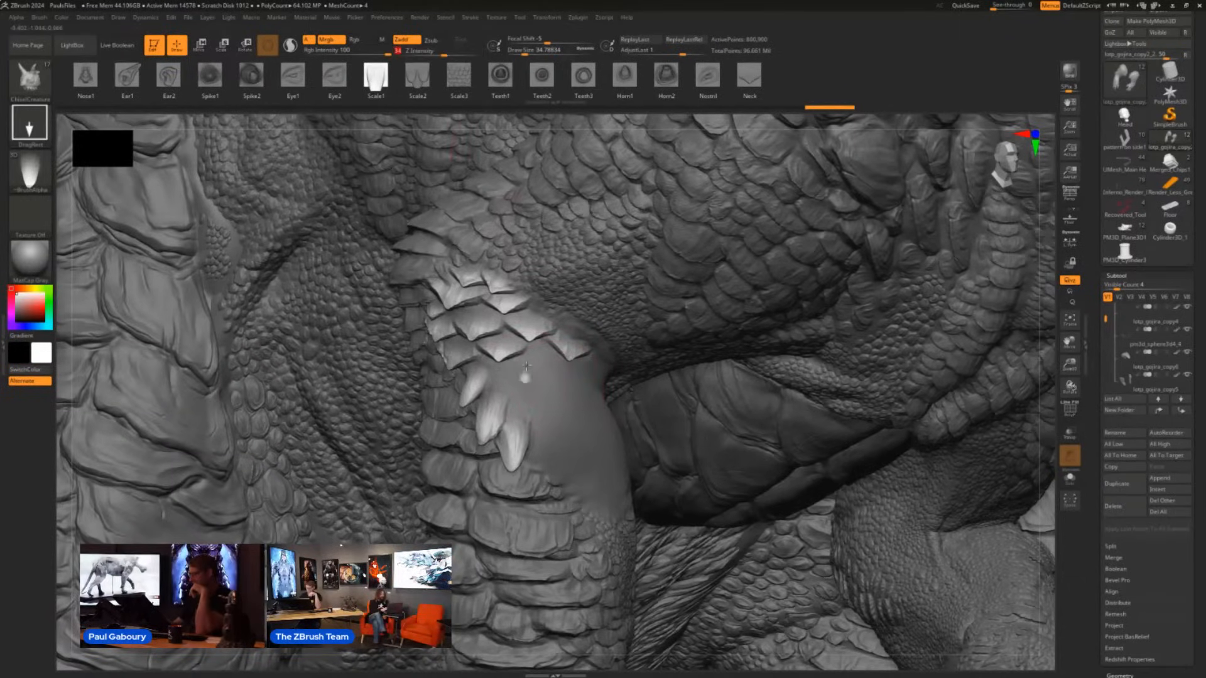
pyautogui.moveTo(526, 366)
pyautogui.mouseDown()
pyautogui.moveTo(529, 341)
pyautogui.moveTo(503, 352)
pyautogui.moveTo(516, 345)
pyautogui.mouseUp()
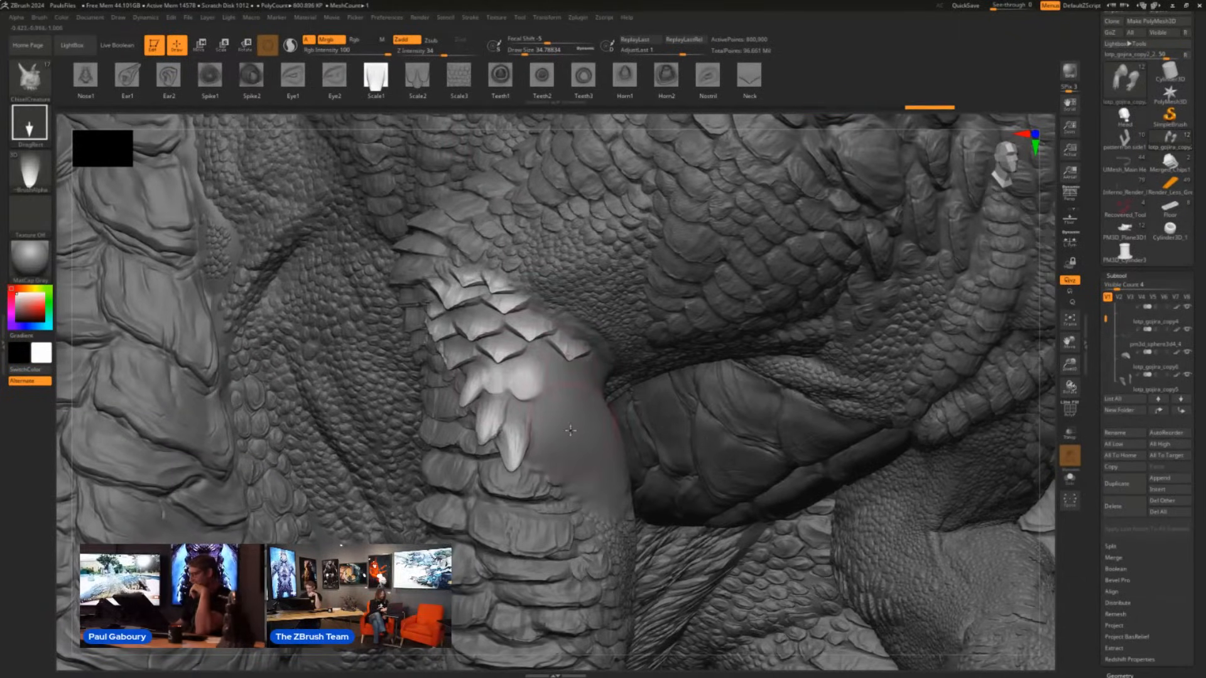
pyautogui.moveTo(571, 430); pyautogui.dragTo(556, 402, button='right')
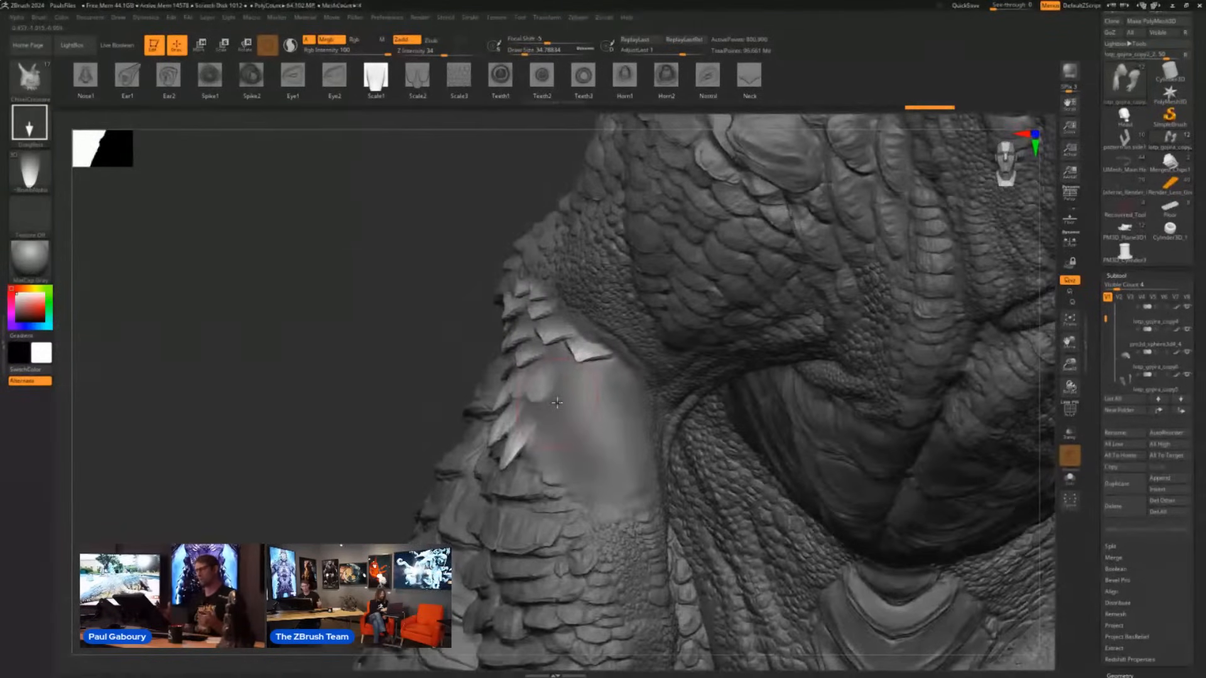
# - Set the ChiselCreature brush to Z Intensity 100 with the DragStamp stroke and the Neck shape
pyautogui.click(436, 52)
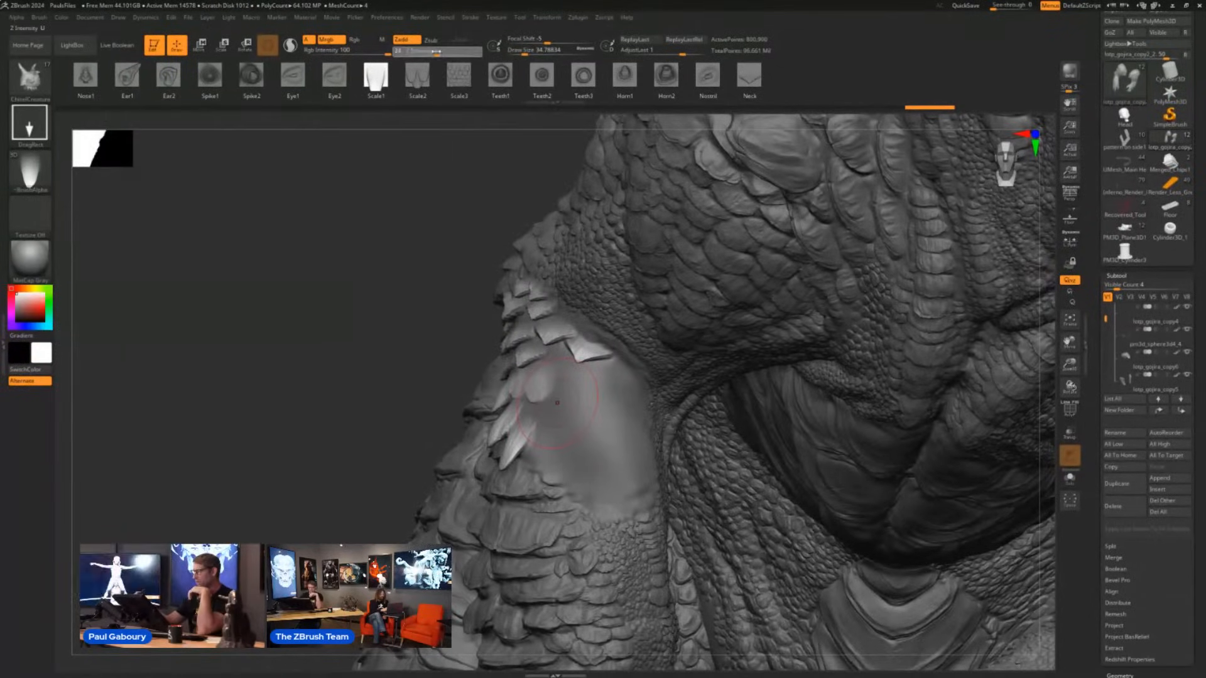
pyautogui.click(38, 136)
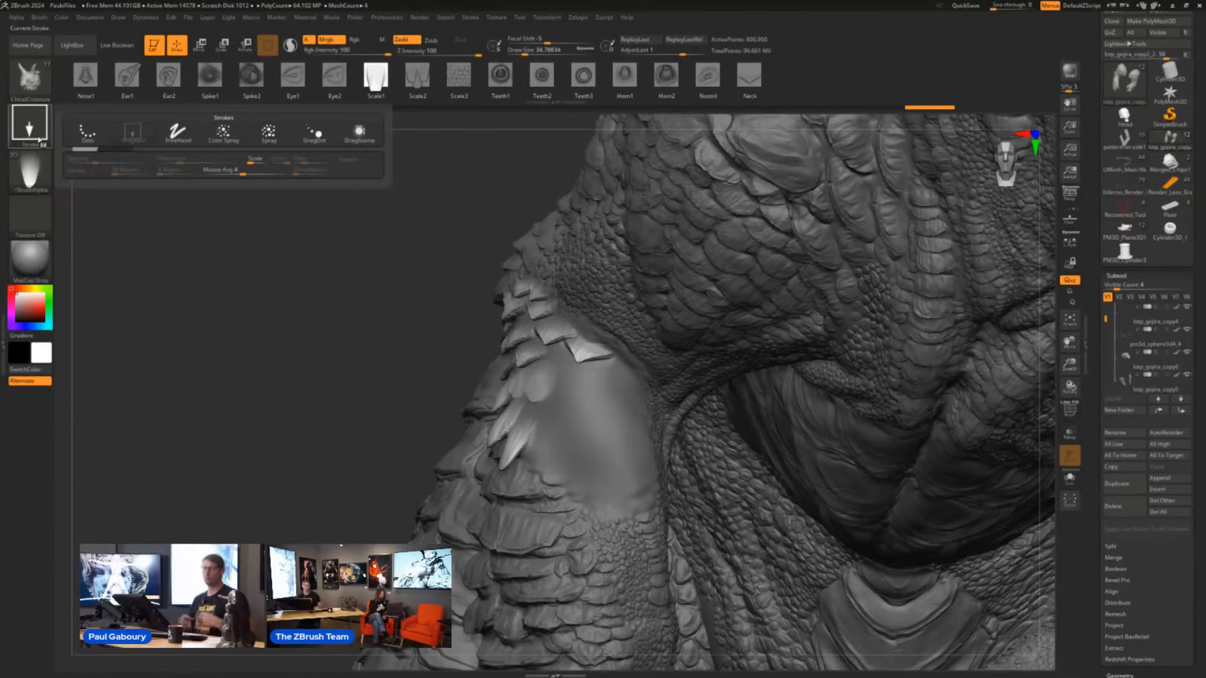
pyautogui.click(361, 134)
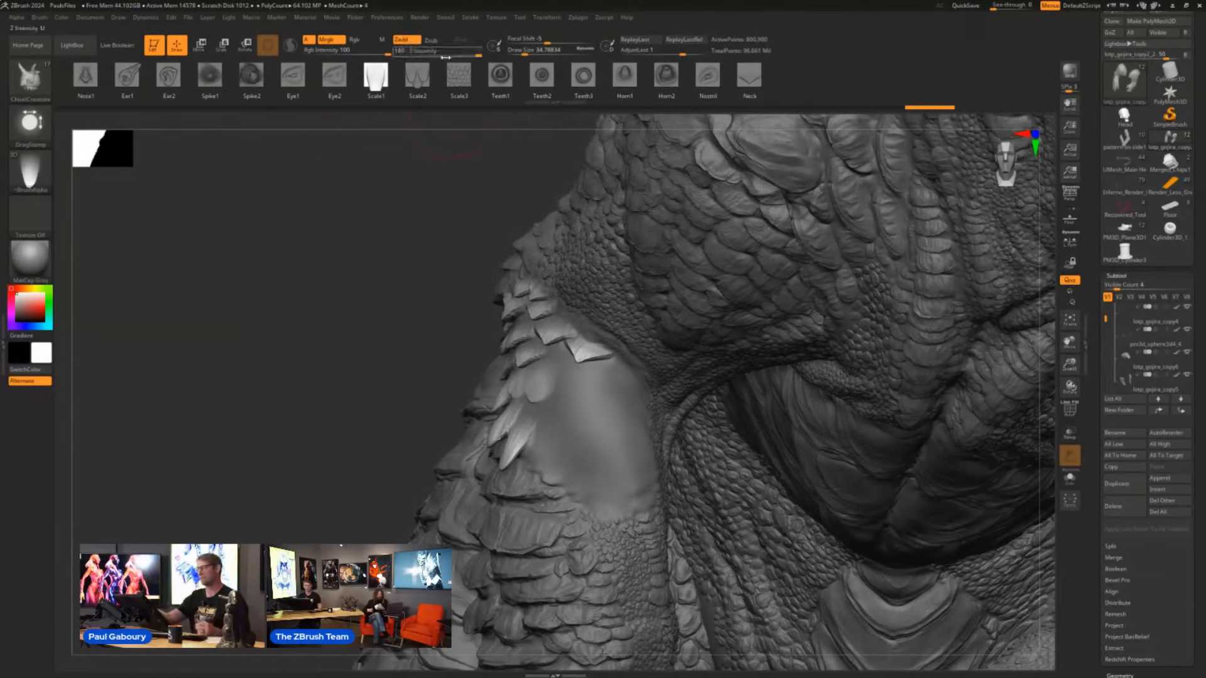
pyautogui.moveTo(367, 375); pyautogui.dragTo(500, 352)
pyautogui.moveTo(500, 352); pyautogui.dragTo(539, 359, button='right')
pyautogui.click(749, 77)
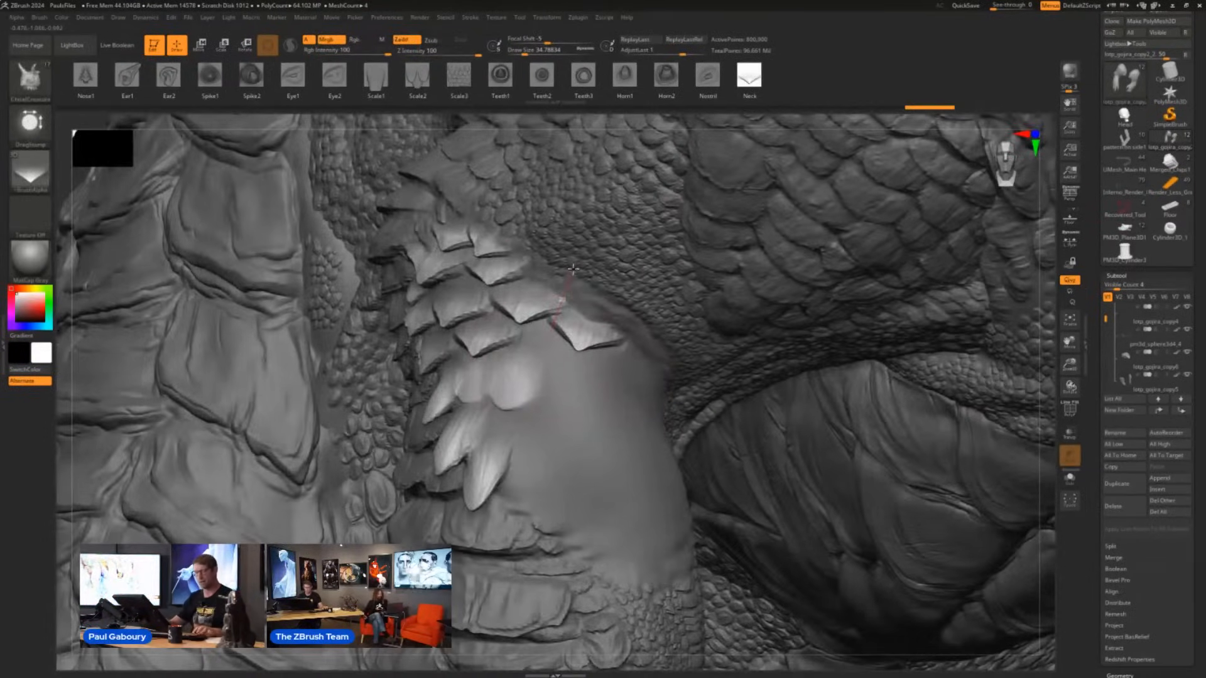
# - Stamp large overlapping Neck scales across the middle of the forearm patch, below the existing rows
pyautogui.moveTo(552, 345)
pyautogui.mouseDown()
pyautogui.moveTo(601, 192)
pyautogui.moveTo(584, 218)
pyautogui.moveTo(570, 215)
pyautogui.mouseUp()
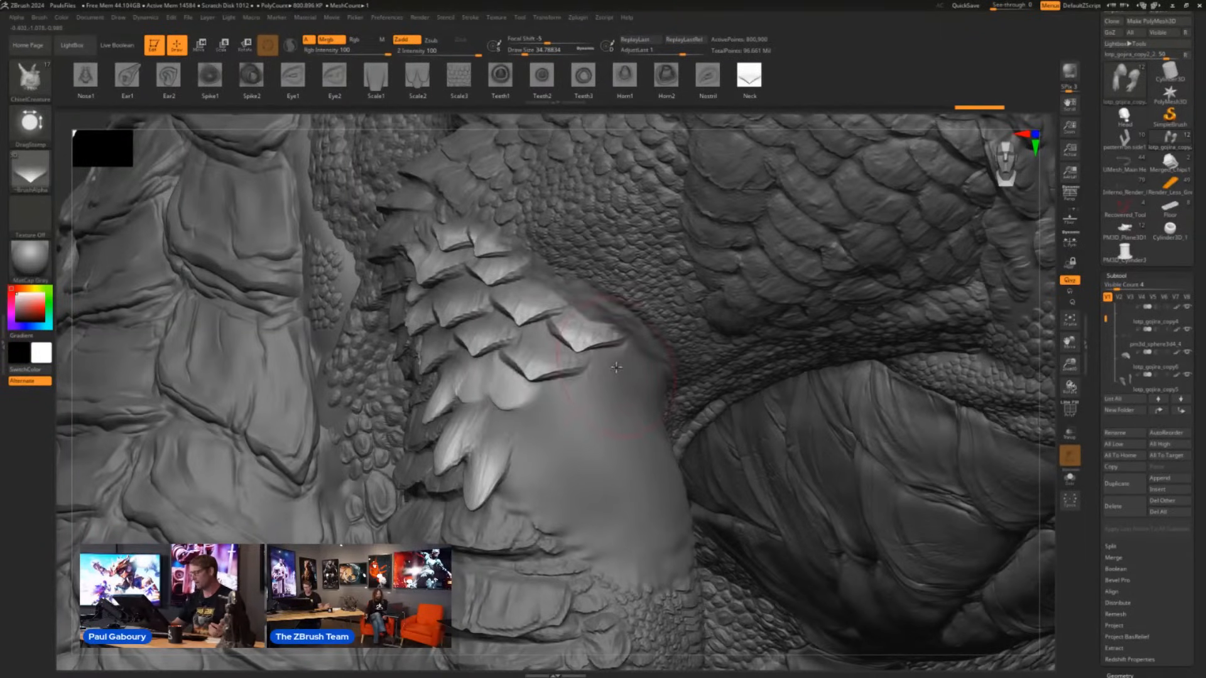
pyautogui.moveTo(616, 368); pyautogui.dragTo(637, 300)
pyautogui.moveTo(560, 396); pyautogui.dragTo(569, 342)
pyautogui.moveTo(504, 422); pyautogui.dragTo(522, 313)
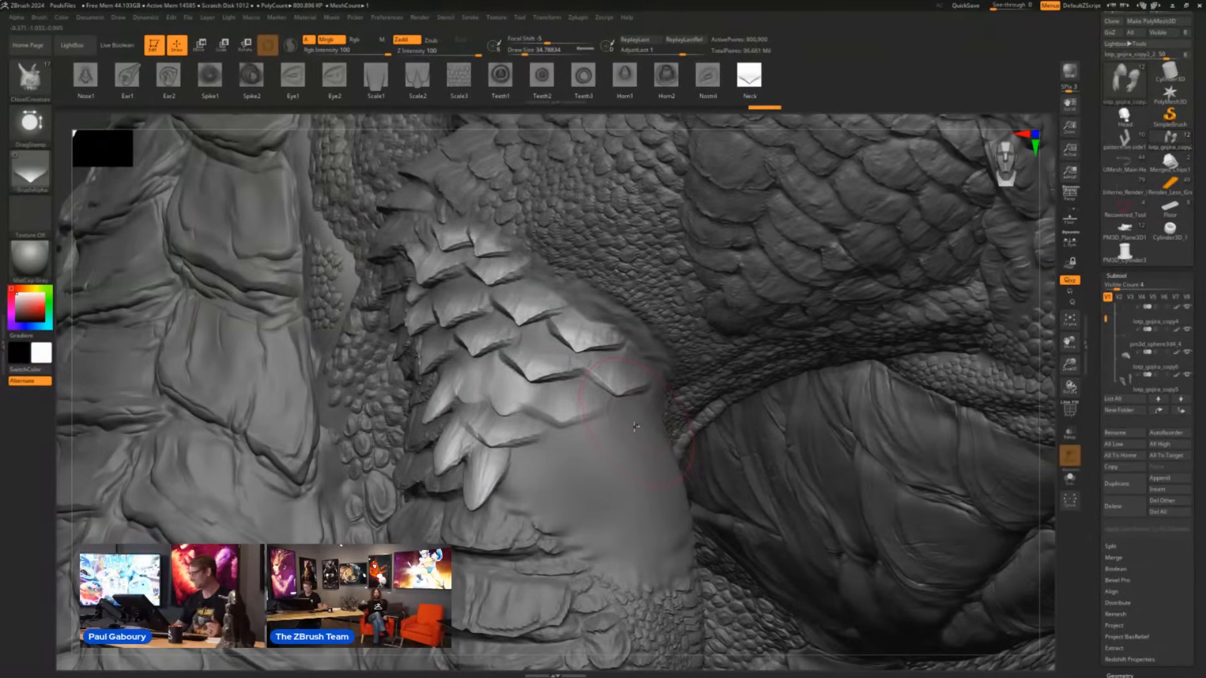
pyautogui.moveTo(634, 427); pyautogui.dragTo(600, 428, button='right')
pyautogui.moveTo(650, 409); pyautogui.dragTo(651, 339)
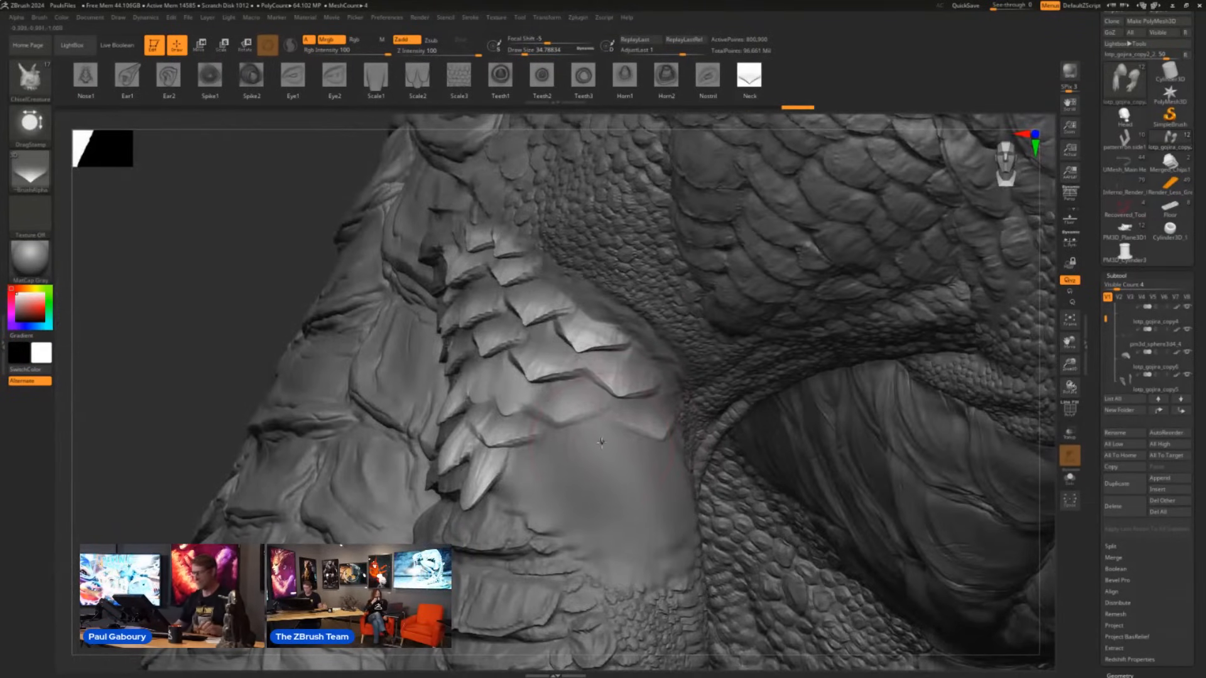
# - Reduce the Draw Size and stamp small and medium Neck scales beneath the large ones, varying the size between about 14 and 27
pyautogui.press('s')
pyautogui.moveTo(601, 444); pyautogui.dragTo(606, 379)
pyautogui.moveTo(559, 434); pyautogui.dragTo(561, 383)
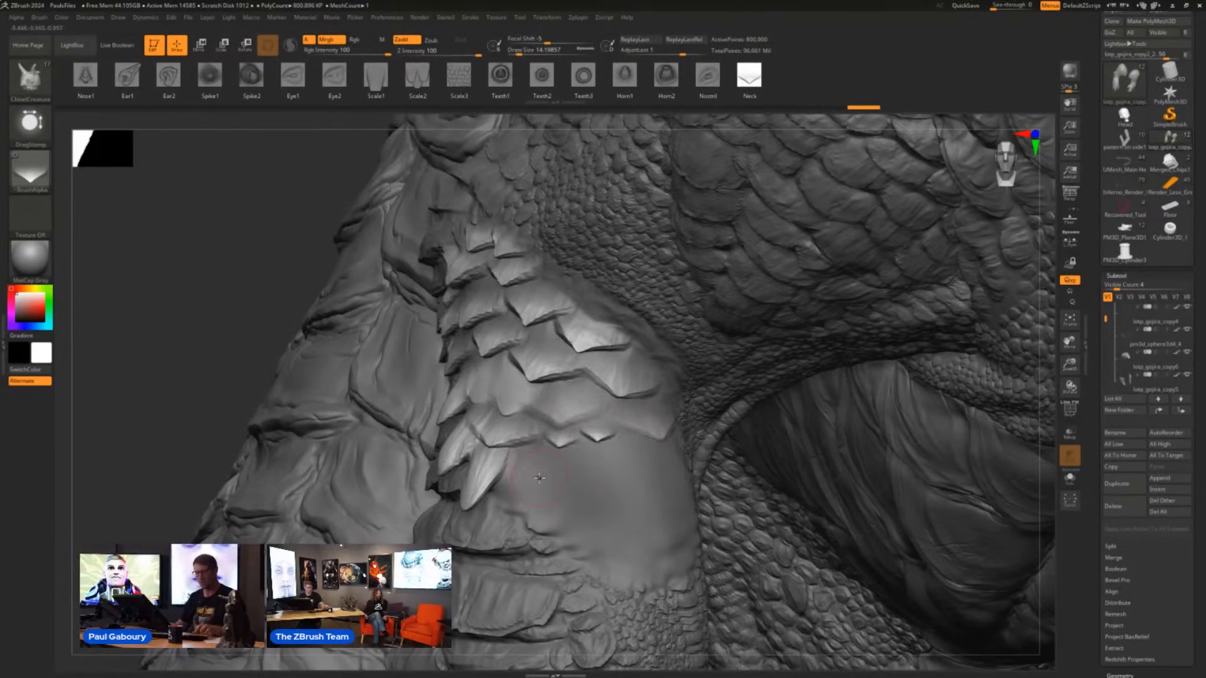
pyautogui.press('s')
pyautogui.moveTo(539, 478); pyautogui.dragTo(550, 393)
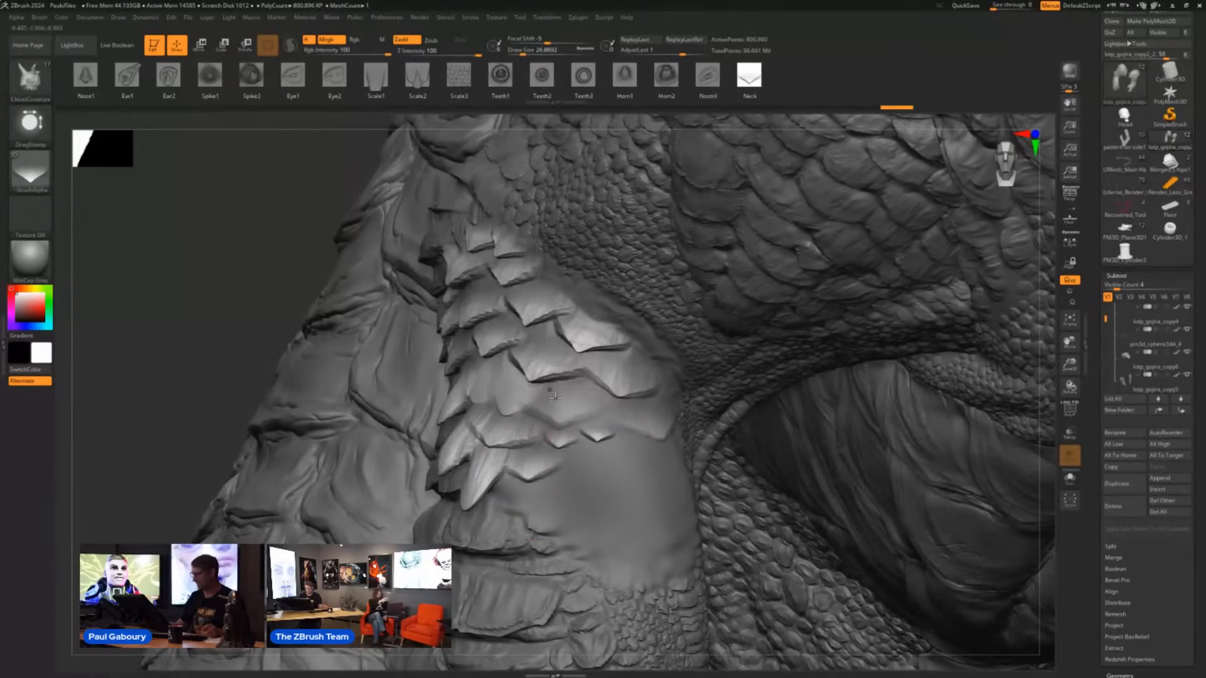
pyautogui.press('s')
pyautogui.moveTo(593, 476); pyautogui.dragTo(582, 402)
pyautogui.moveTo(613, 449); pyautogui.dragTo(610, 402)
# - Set the Draw Size to about 41 and stamp three large Neck scales along the patch's lower edge
pyautogui.press('s')
pyautogui.moveTo(565, 497); pyautogui.dragTo(575, 497)
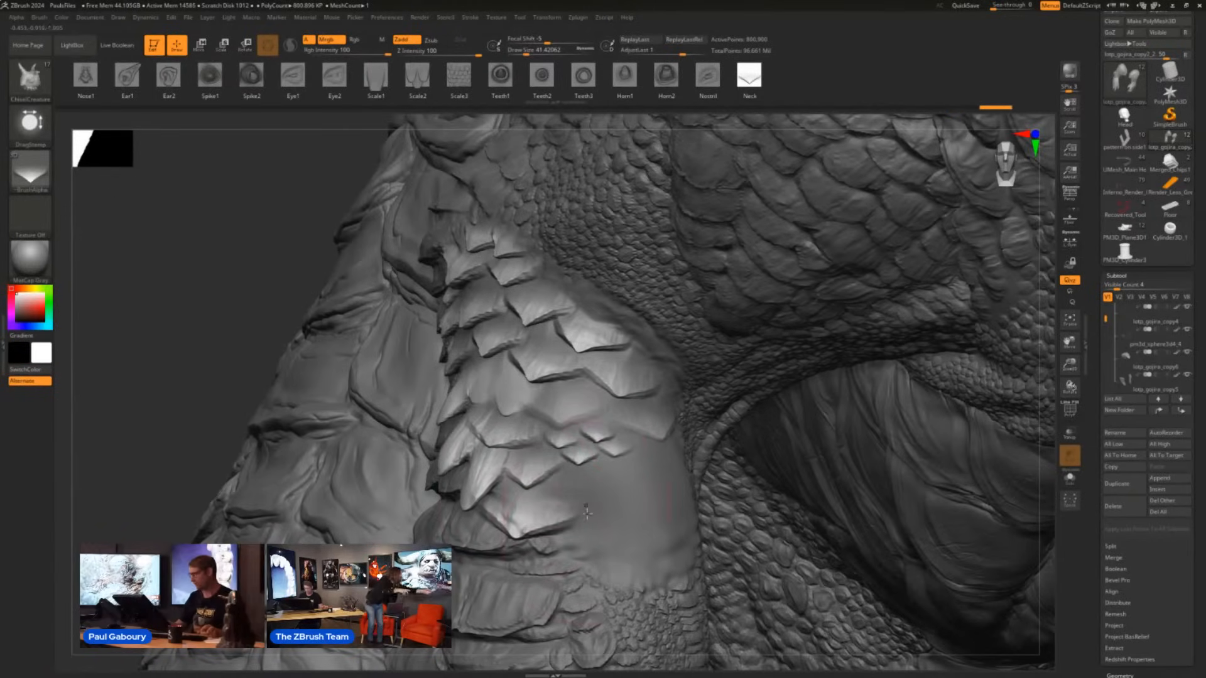
pyautogui.moveTo(581, 555); pyautogui.dragTo(581, 507)
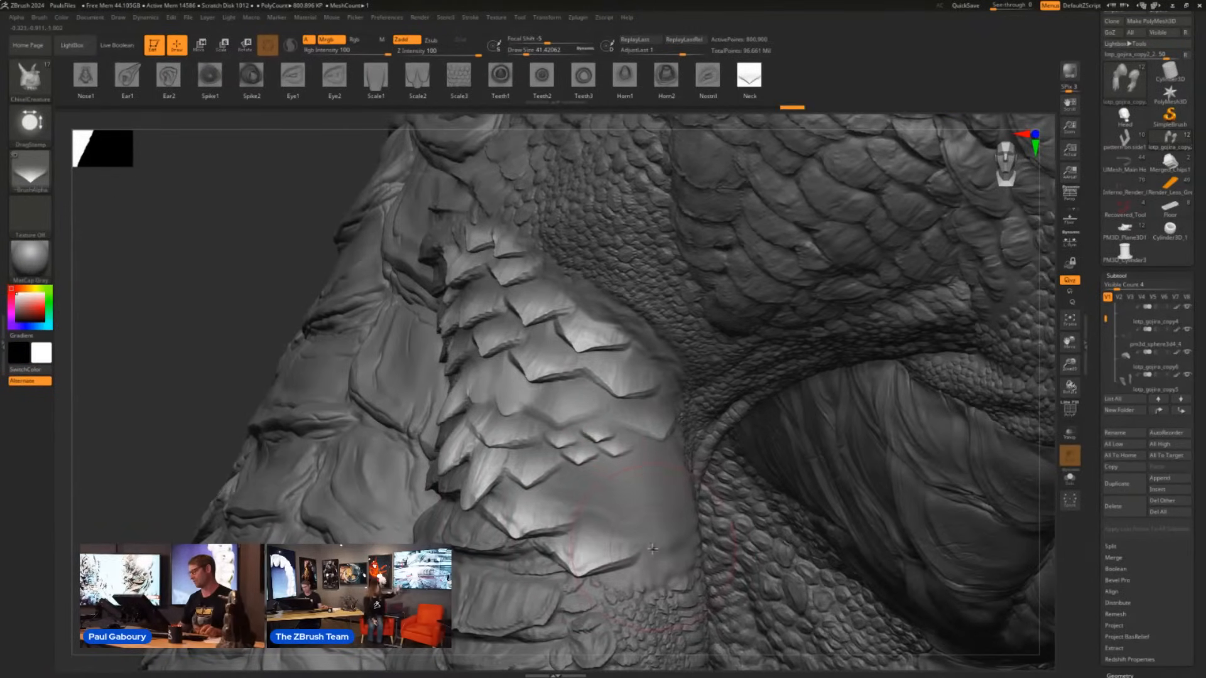
pyautogui.moveTo(653, 549); pyautogui.dragTo(698, 550, button='right')
pyautogui.moveTo(676, 559); pyautogui.dragTo(638, 386)
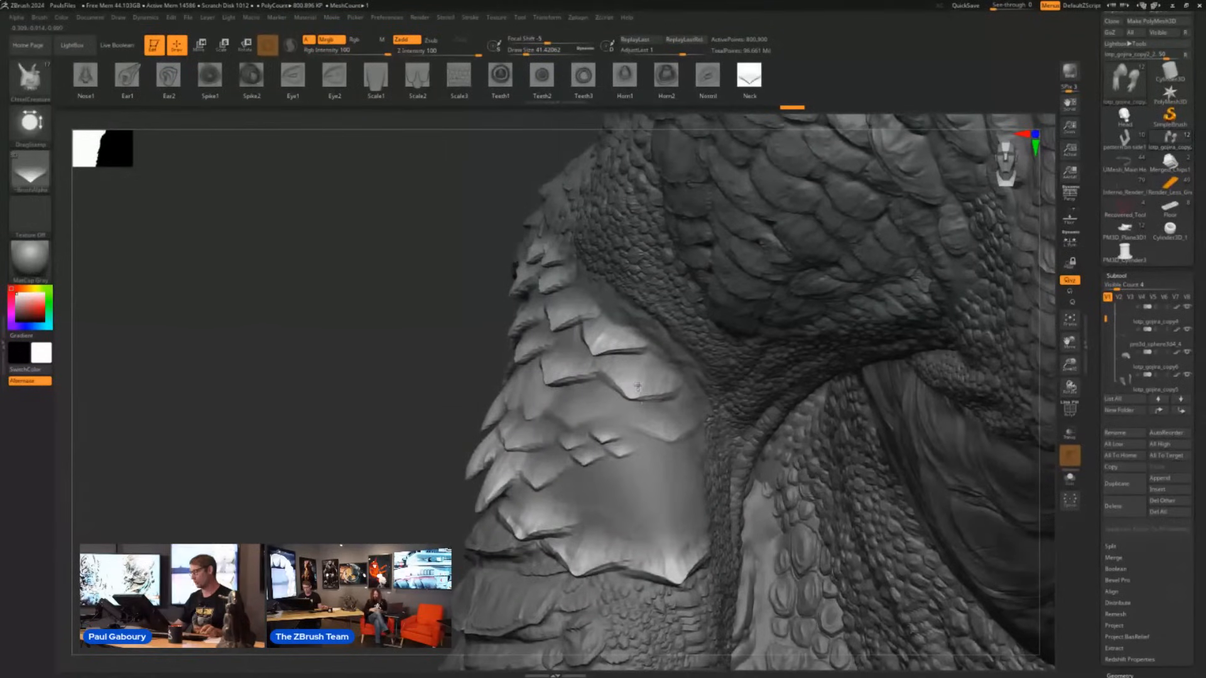
# - Stamp another small Neck scale below the small cluster and undo the recessed stamp beside it
pyautogui.moveTo(638, 386); pyautogui.dragTo(646, 495, button='right')
pyautogui.press('s')
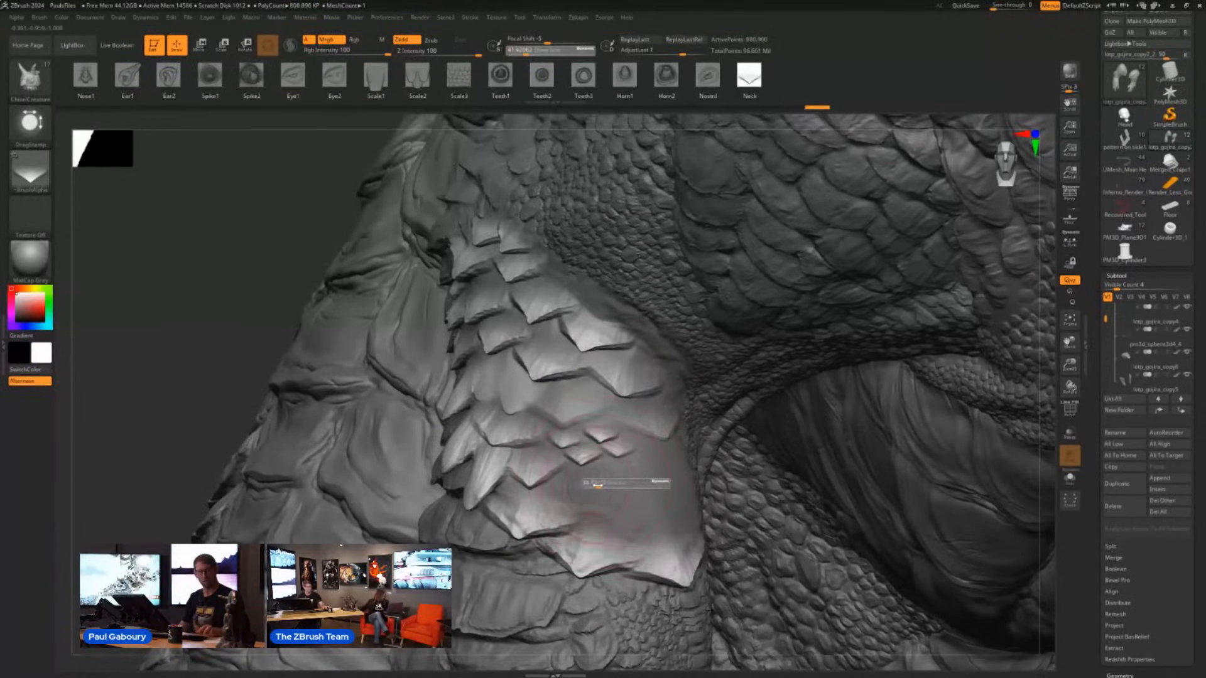
pyautogui.moveTo(595, 485)
pyautogui.mouseDown()
pyautogui.moveTo(568, 482)
pyautogui.moveTo(625, 477)
pyautogui.moveTo(604, 476)
pyautogui.moveTo(630, 433)
pyautogui.mouseUp()
pyautogui.press('s')
pyautogui.press('shift')
pyautogui.hotkey('ctrl', 'z')
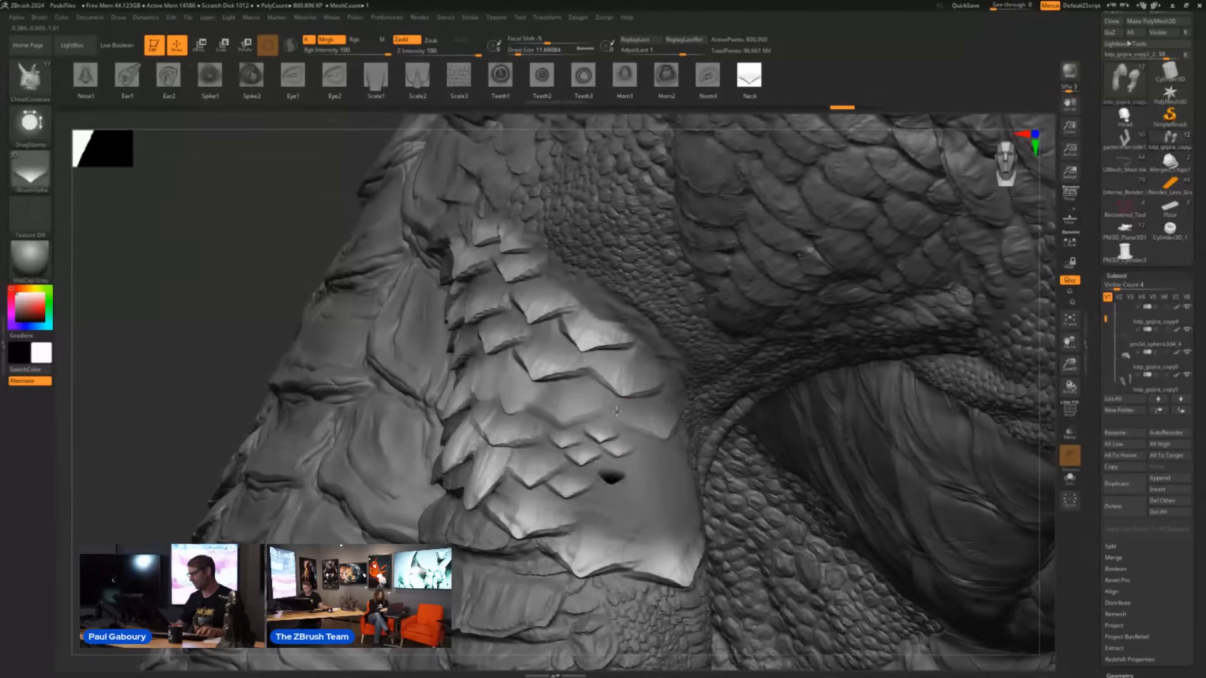
pyautogui.hotkey('ctrl', 'z')
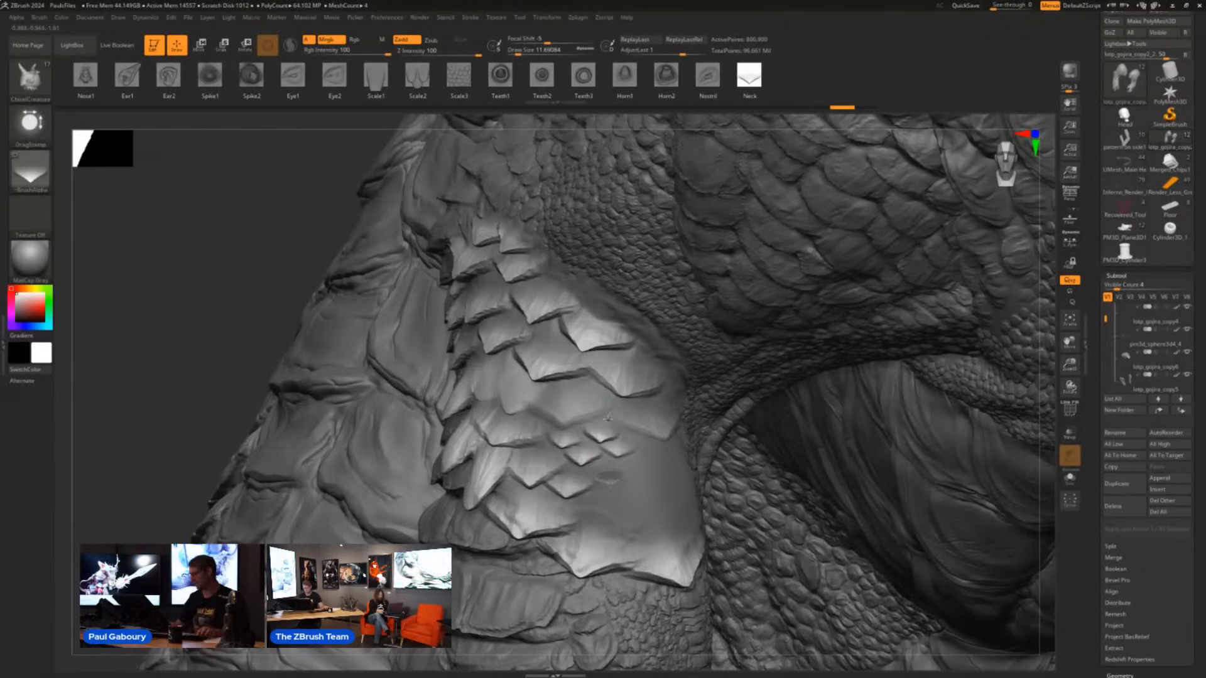
pyautogui.moveTo(630, 438); pyautogui.dragTo(623, 408)
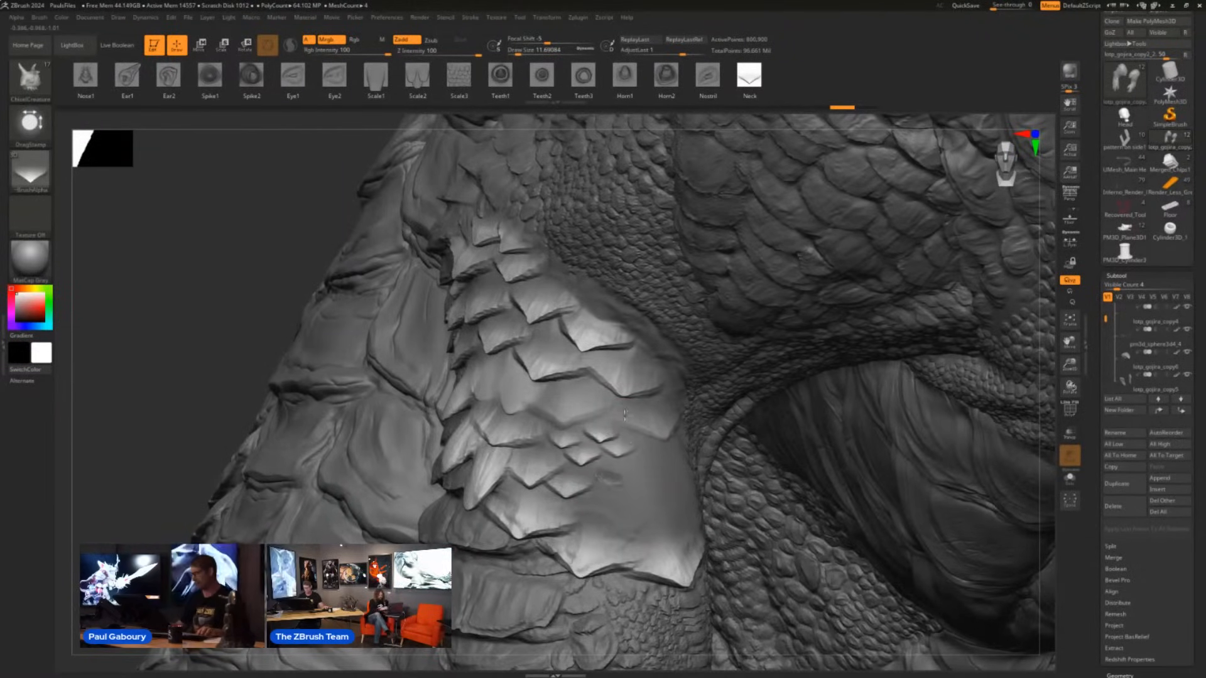
pyautogui.moveTo(611, 479); pyautogui.dragTo(617, 467)
# - Switch to the Scale3 shape and stamp a cluster of fine scales on the remaining smooth area, undoing the first attempt
pyautogui.click(460, 92)
pyautogui.moveTo(681, 463); pyautogui.dragTo(669, 473, button='right')
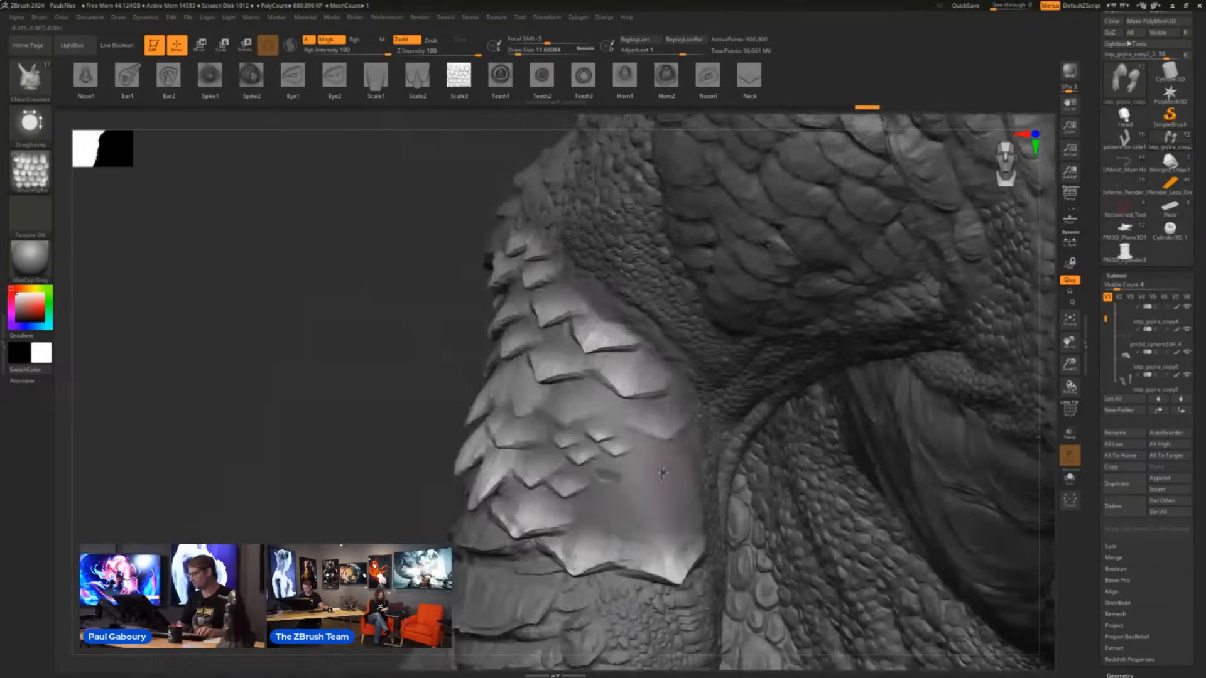
pyautogui.moveTo(669, 475); pyautogui.dragTo(668, 476)
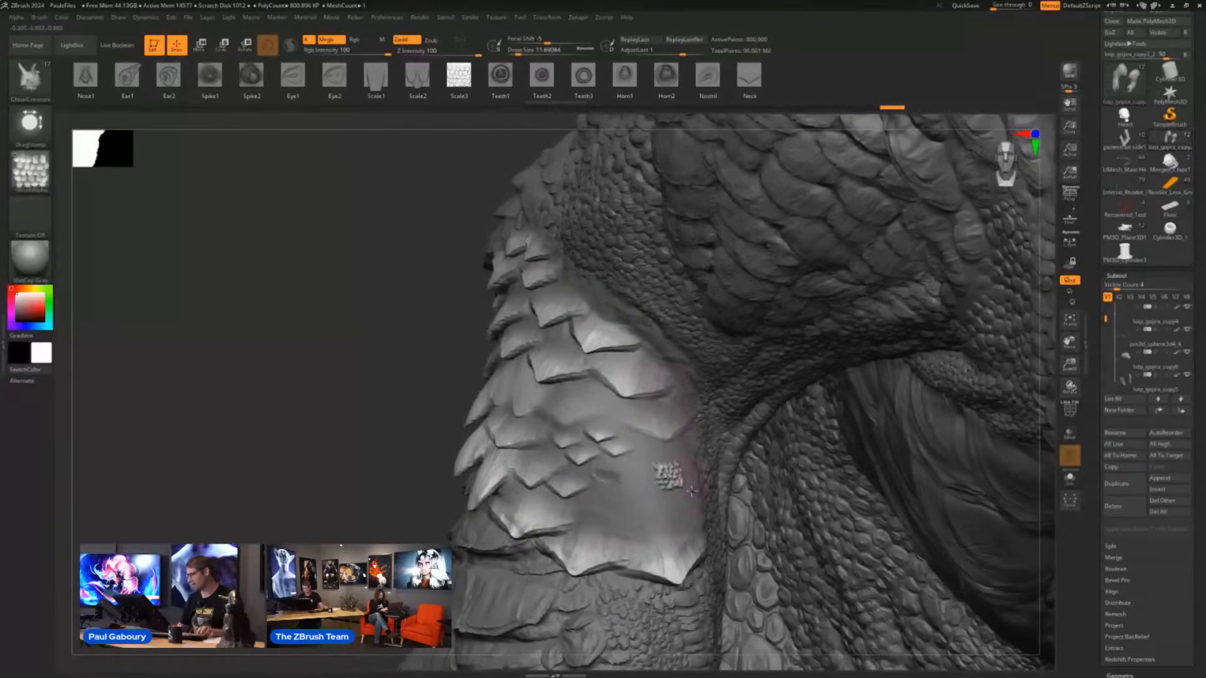
pyautogui.moveTo(695, 475); pyautogui.dragTo(666, 513, button='right')
pyautogui.hotkey('ctrl', 'z')
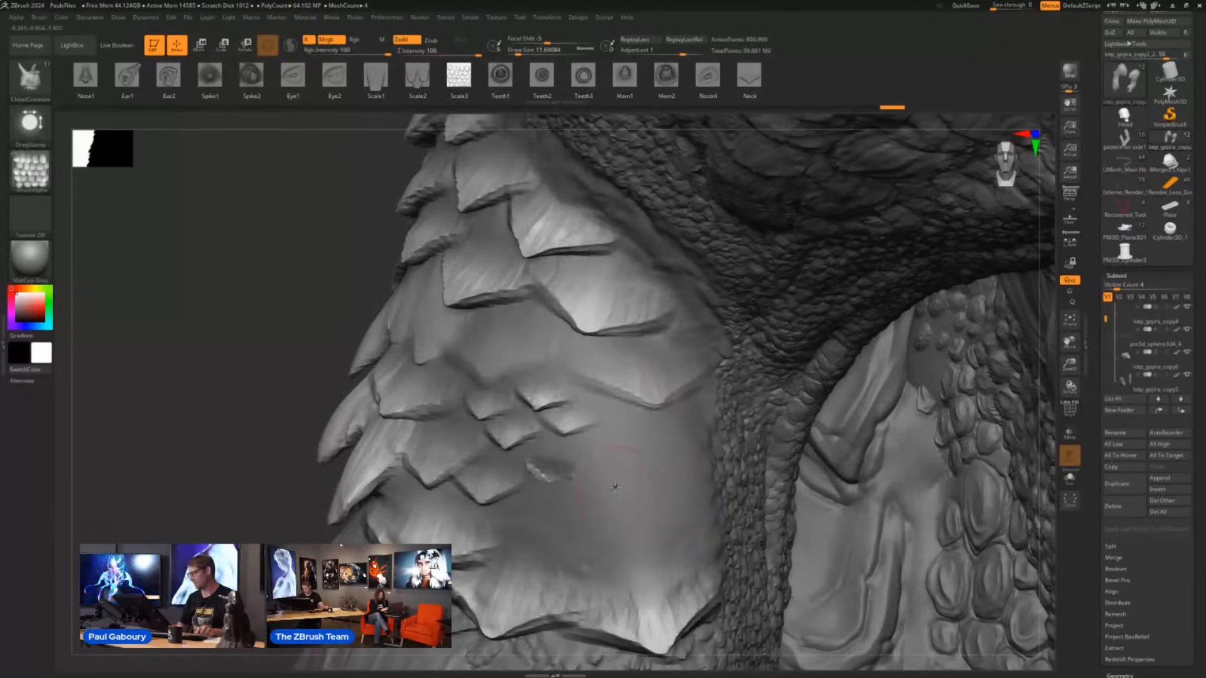
pyautogui.moveTo(617, 499); pyautogui.dragTo(625, 341)
pyautogui.moveTo(657, 519)
pyautogui.mouseDown(button='right')
pyautogui.moveTo(665, 527)
pyautogui.moveTo(613, 500)
pyautogui.moveTo(729, 418)
pyautogui.moveTo(509, 409)
pyautogui.mouseUp(button='right')
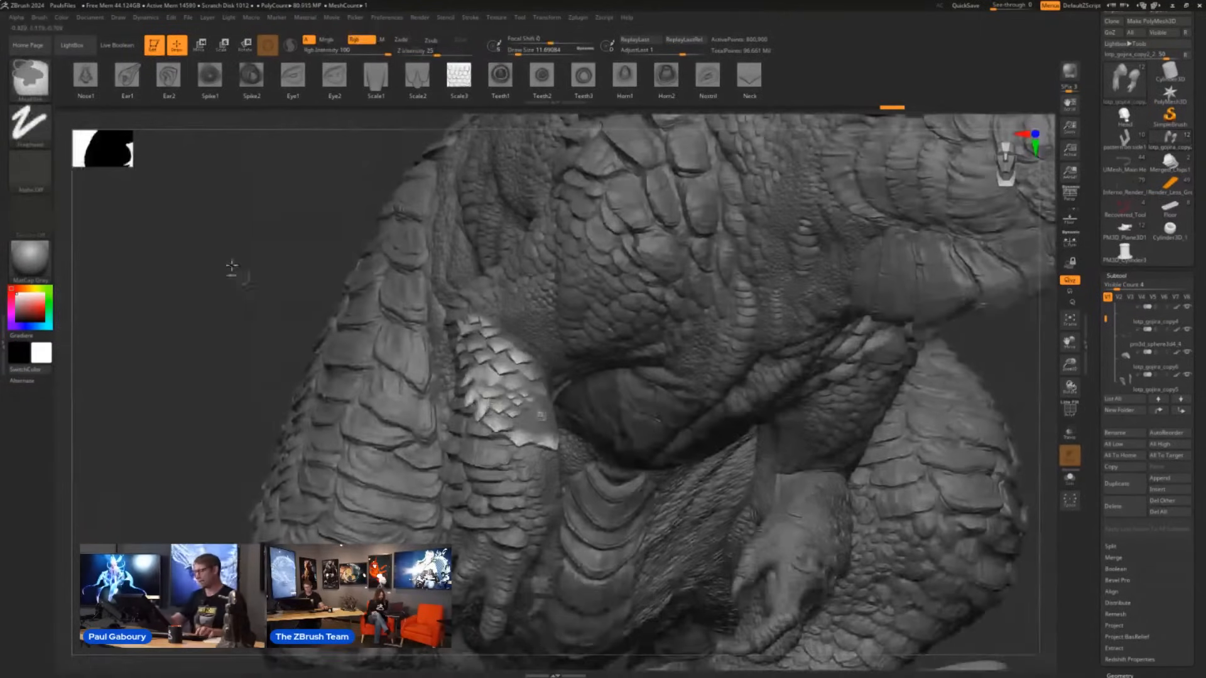
pyautogui.moveTo(631, 477)
pyautogui.mouseDown(button='right')
pyautogui.moveTo(654, 471)
pyautogui.moveTo(635, 496)
pyautogui.mouseUp(button='right')
pyautogui.keyDown('ctrl'); pyautogui.moveTo(634, 496); pyautogui.dragTo(573, 439, button='right'); pyautogui.keyUp('ctrl')
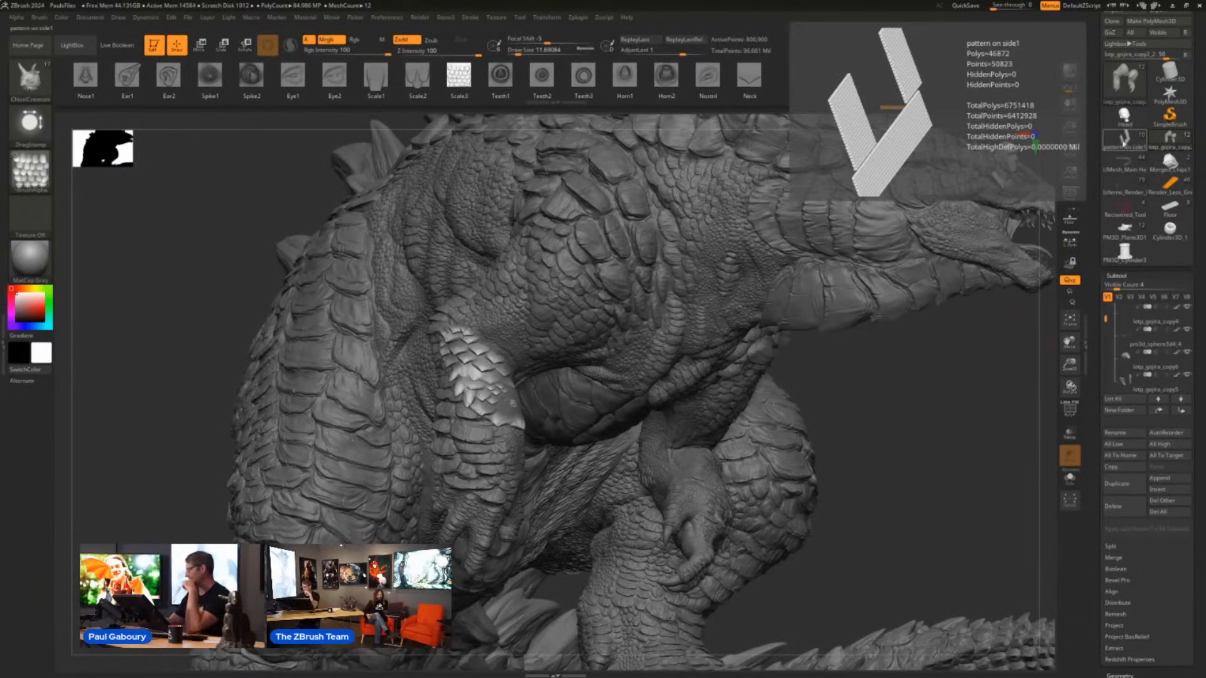
# - Switch to the armored vehicle model through the "pattern on side1" tool and select the ClayBuildup brush
pyautogui.click(1128, 143)
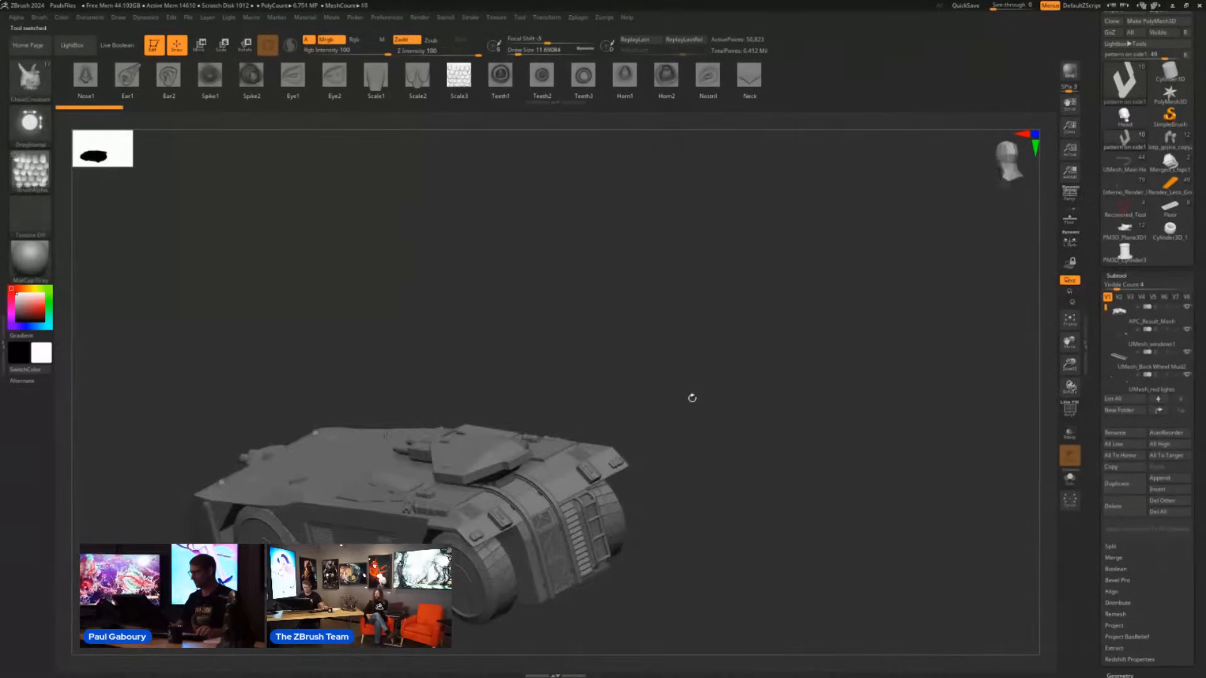
pyautogui.press('b')
pyautogui.press('b')
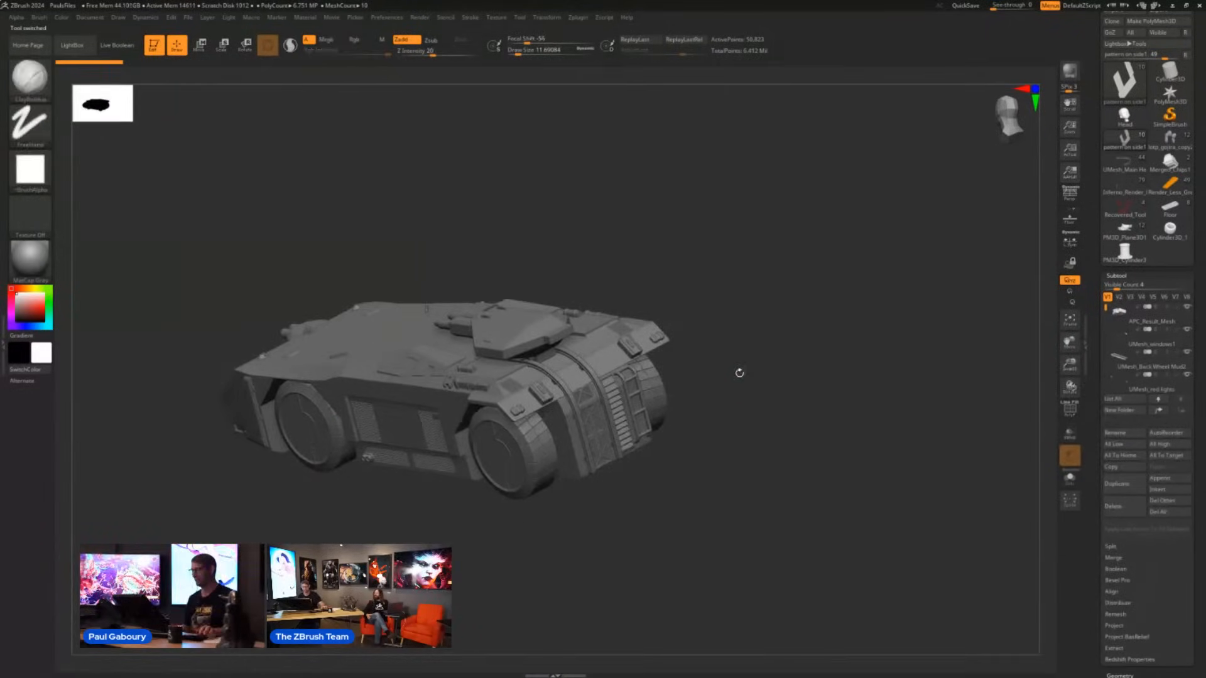
pyautogui.moveTo(598, 541)
pyautogui.mouseDown()
pyautogui.moveTo(608, 516)
pyautogui.moveTo(585, 475)
pyautogui.moveTo(608, 488)
pyautogui.moveTo(713, 473)
pyautogui.moveTo(722, 496)
pyautogui.moveTo(784, 476)
pyautogui.moveTo(757, 484)
pyautogui.moveTo(783, 487)
pyautogui.mouseUp()
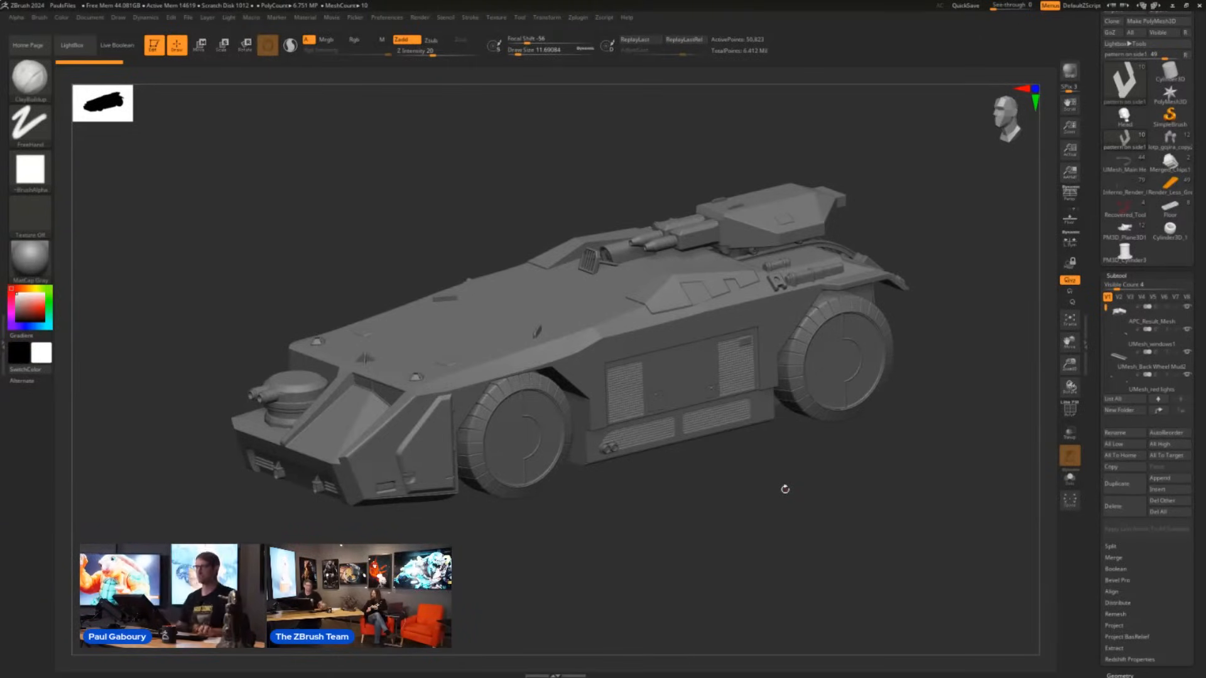
pyautogui.keyDown('alt'); pyautogui.moveTo(845, 487); pyautogui.dragTo(767, 479); pyautogui.keyUp('alt')
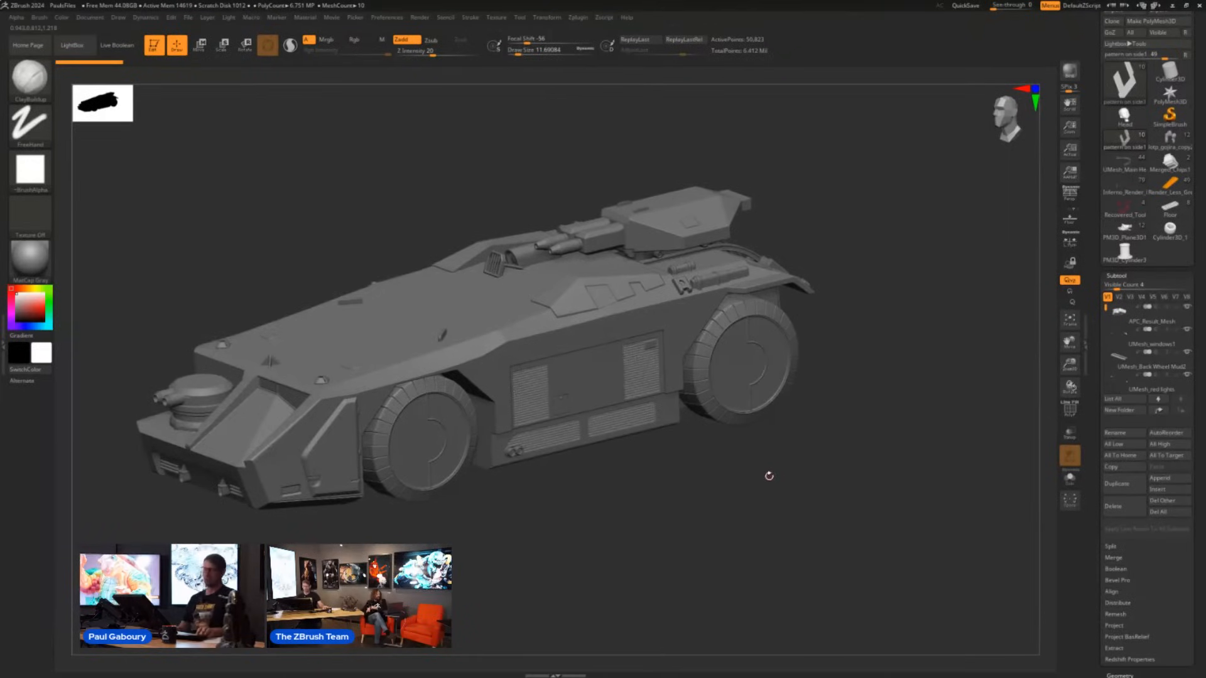
# - Show the polyframe, select the vehicle's tires subtool, and examine the tread from the rear
pyautogui.hotkey('shift', 'f')
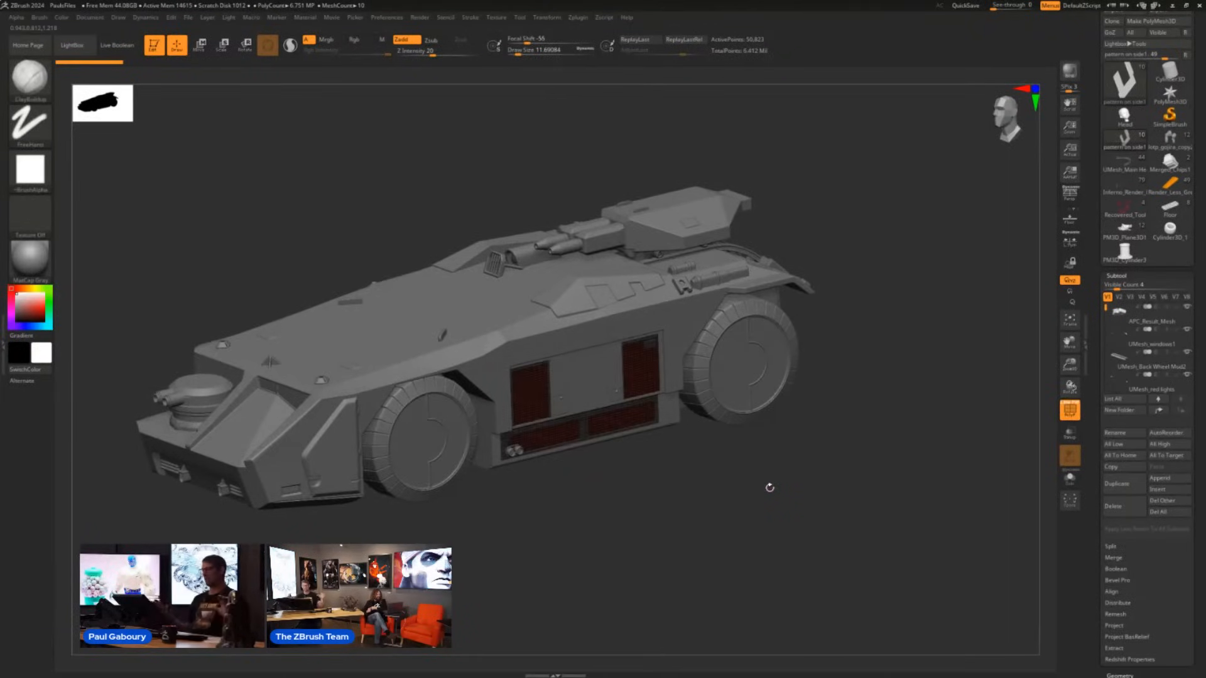
pyautogui.keyDown('alt'); pyautogui.click(702, 404); pyautogui.keyUp('alt')
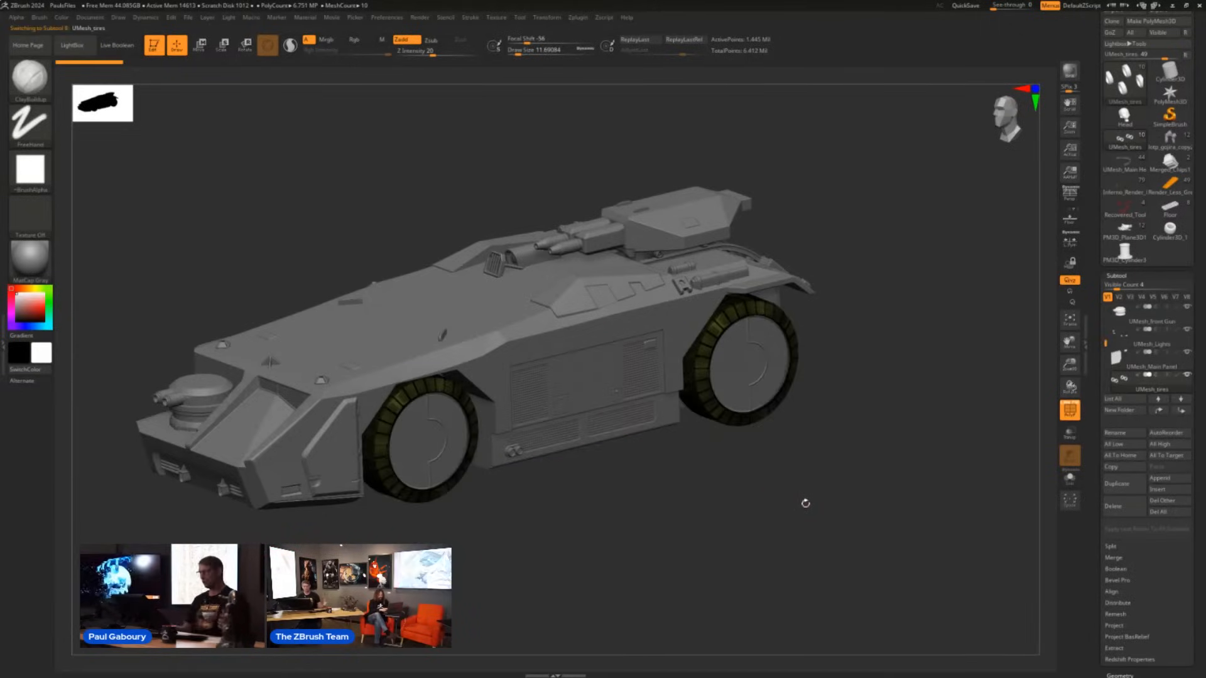
pyautogui.moveTo(836, 486); pyautogui.dragTo(770, 490)
pyautogui.keyDown('ctrl'); pyautogui.moveTo(679, 431); pyautogui.dragTo(675, 495, button='right'); pyautogui.keyUp('ctrl')
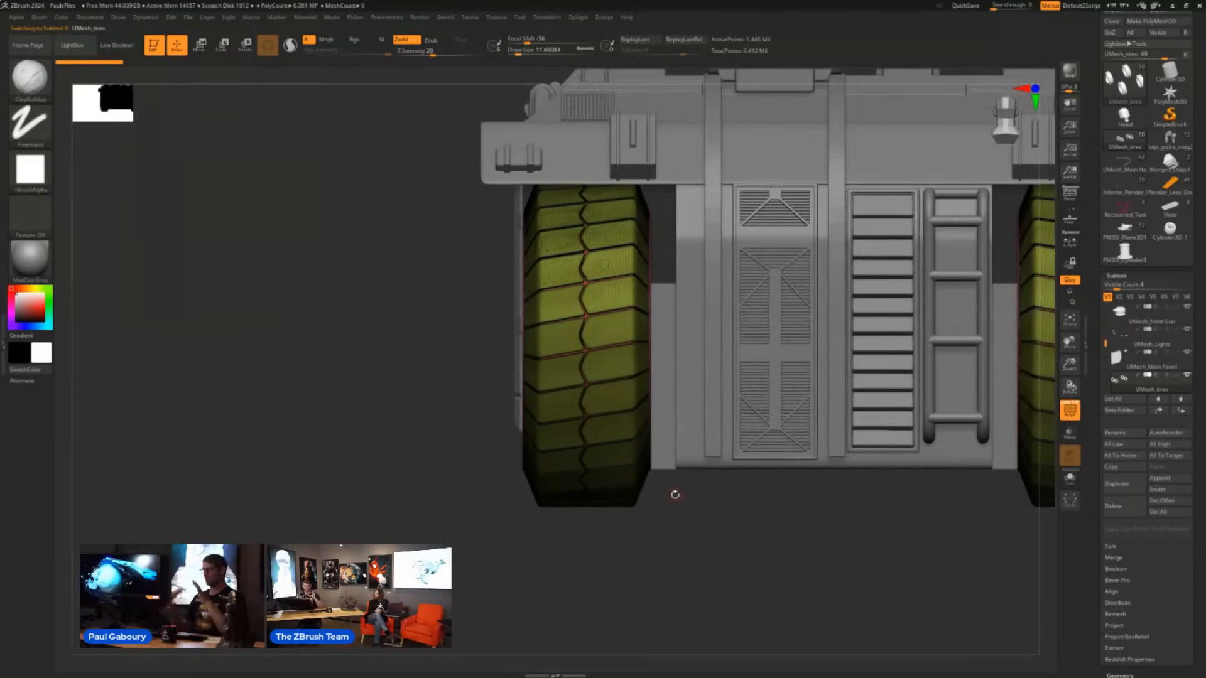
pyautogui.moveTo(697, 520)
pyautogui.mouseDown()
pyautogui.moveTo(711, 525)
pyautogui.moveTo(691, 536)
pyautogui.mouseUp()
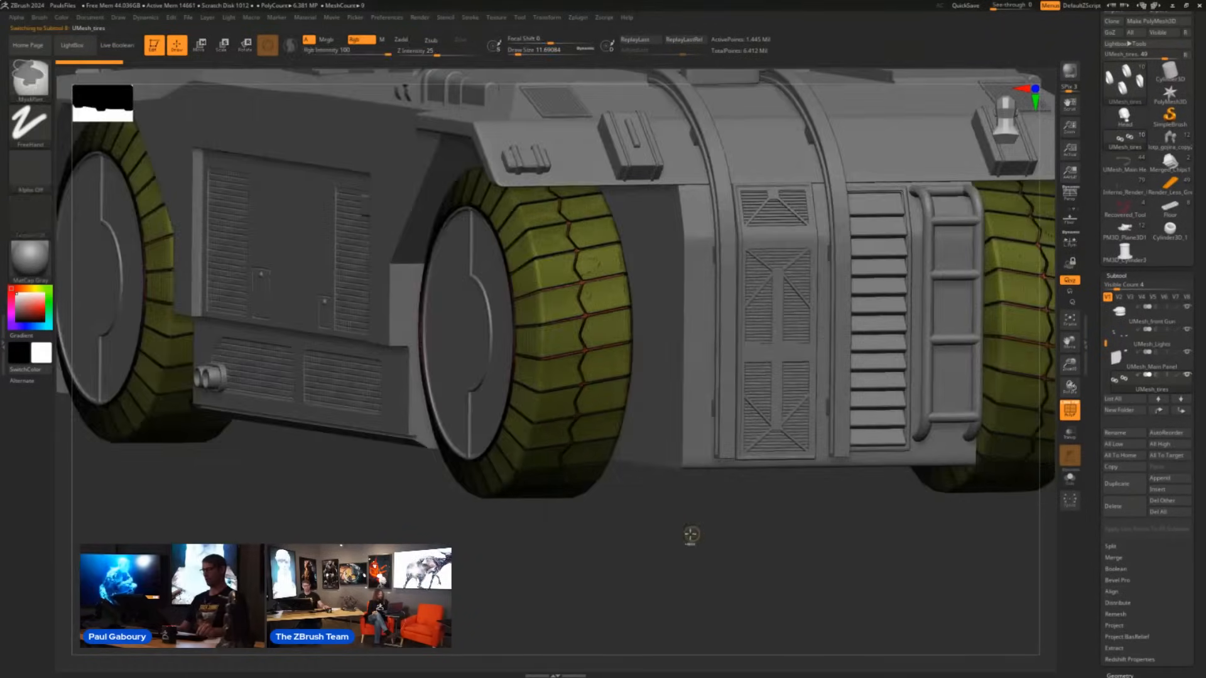
pyautogui.keyDown('ctrl'); pyautogui.moveTo(692, 536); pyautogui.dragTo(641, 502, button='right'); pyautogui.keyUp('ctrl')
pyautogui.keyDown('alt'); pyautogui.moveTo(641, 502); pyautogui.dragTo(679, 507, button='right'); pyautogui.keyUp('alt')
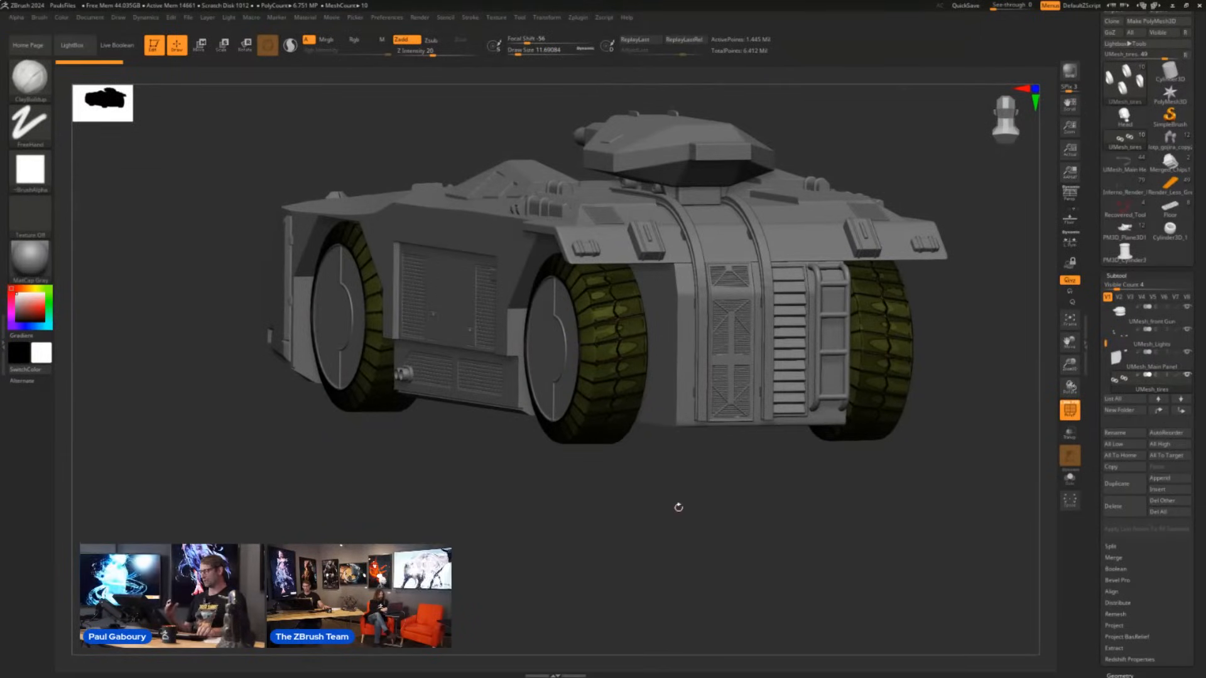
# - Select the side panel pattern subtool, isolate it with Solo, and inspect its grid of raised blocks
pyautogui.keyDown('alt'); pyautogui.click(480, 308); pyautogui.keyUp('alt')
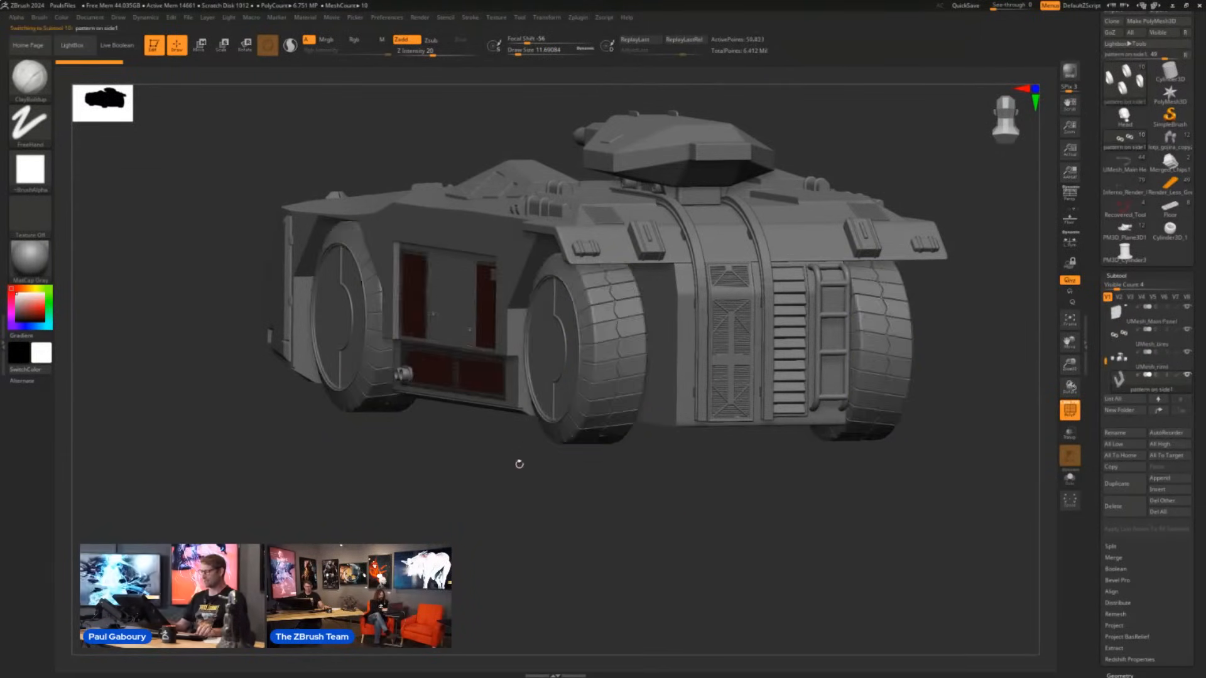
pyautogui.keyDown('shift'); pyautogui.moveTo(520, 463); pyautogui.dragTo(557, 468); pyautogui.keyUp('shift')
pyautogui.moveTo(456, 346)
pyautogui.keyDown('ctrl'); pyautogui.mouseDown(button='right')
pyautogui.moveTo(531, 419)
pyautogui.moveTo(523, 481)
pyautogui.mouseUp(button='right'); pyautogui.keyUp('ctrl')
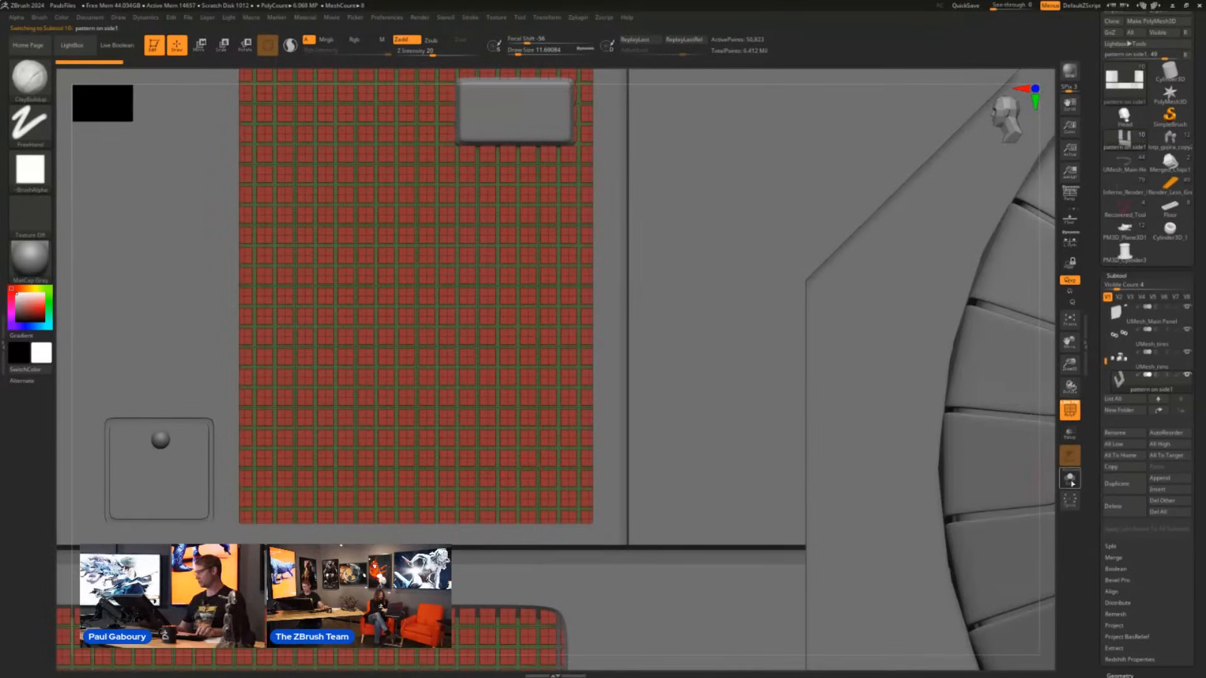
pyautogui.click(1072, 484)
pyautogui.keyDown('ctrl'); pyautogui.moveTo(746, 490); pyautogui.dragTo(854, 455, button='right'); pyautogui.keyUp('ctrl')
pyautogui.moveTo(582, 361); pyautogui.dragTo(635, 474, button='right')
pyautogui.moveTo(634, 474); pyautogui.dragTo(710, 509, button='right')
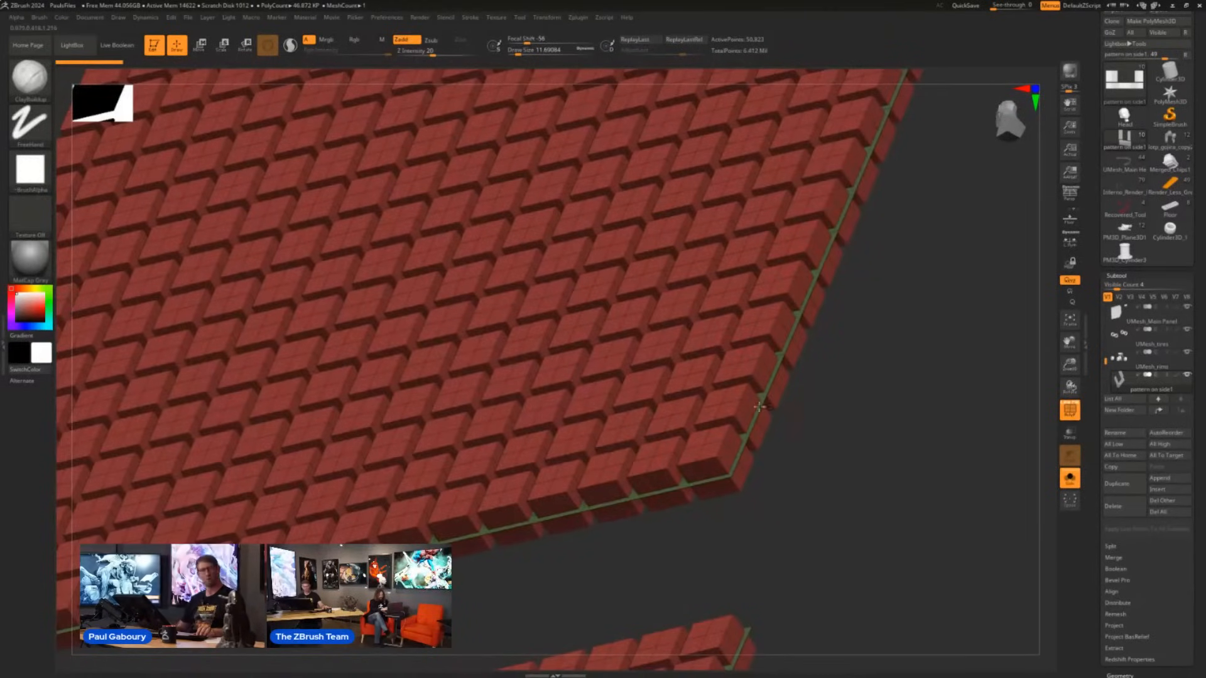
pyautogui.moveTo(816, 484)
pyautogui.keyDown('ctrl'); pyautogui.mouseDown(button='right')
pyautogui.moveTo(630, 398)
pyautogui.moveTo(674, 395)
pyautogui.moveTo(679, 407)
pyautogui.moveTo(672, 498)
pyautogui.moveTo(667, 420)
pyautogui.moveTo(775, 468)
pyautogui.moveTo(767, 408)
pyautogui.mouseUp(button='right'); pyautogui.keyUp('ctrl')
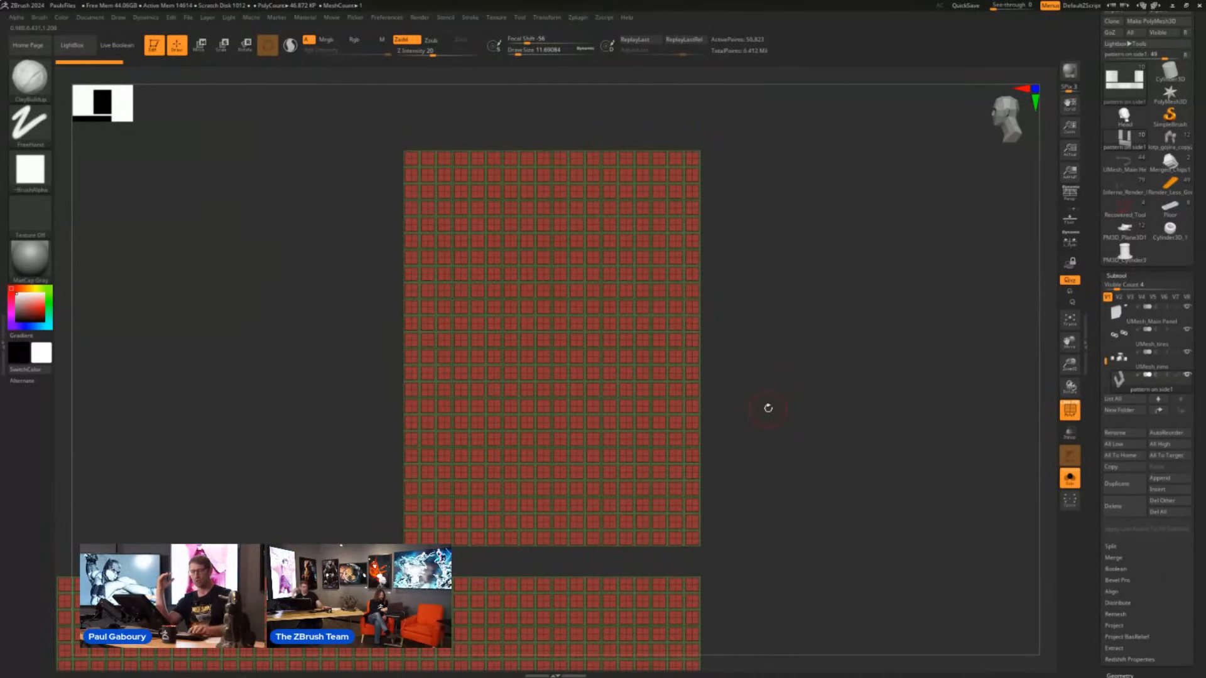
# - Select the DamStandard brush for the isolated panel pattern
pyautogui.press('b')
pyautogui.press('d')
pyautogui.press('s')
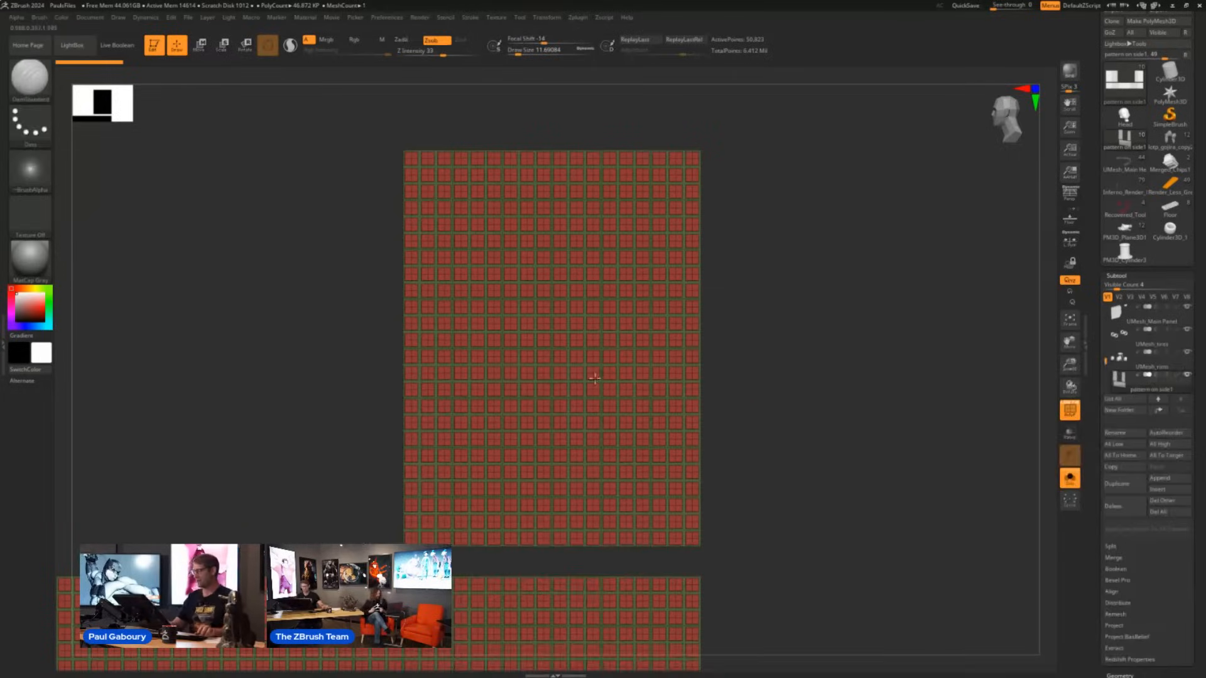
# - Try several long diagonal DamStandard strokes across the isolated panel's raised blocks, and undo them
pyautogui.moveTo(488, 460); pyautogui.dragTo(621, 239)
pyautogui.moveTo(504, 486); pyautogui.dragTo(561, 417)
pyautogui.moveTo(586, 497); pyautogui.dragTo(692, 402)
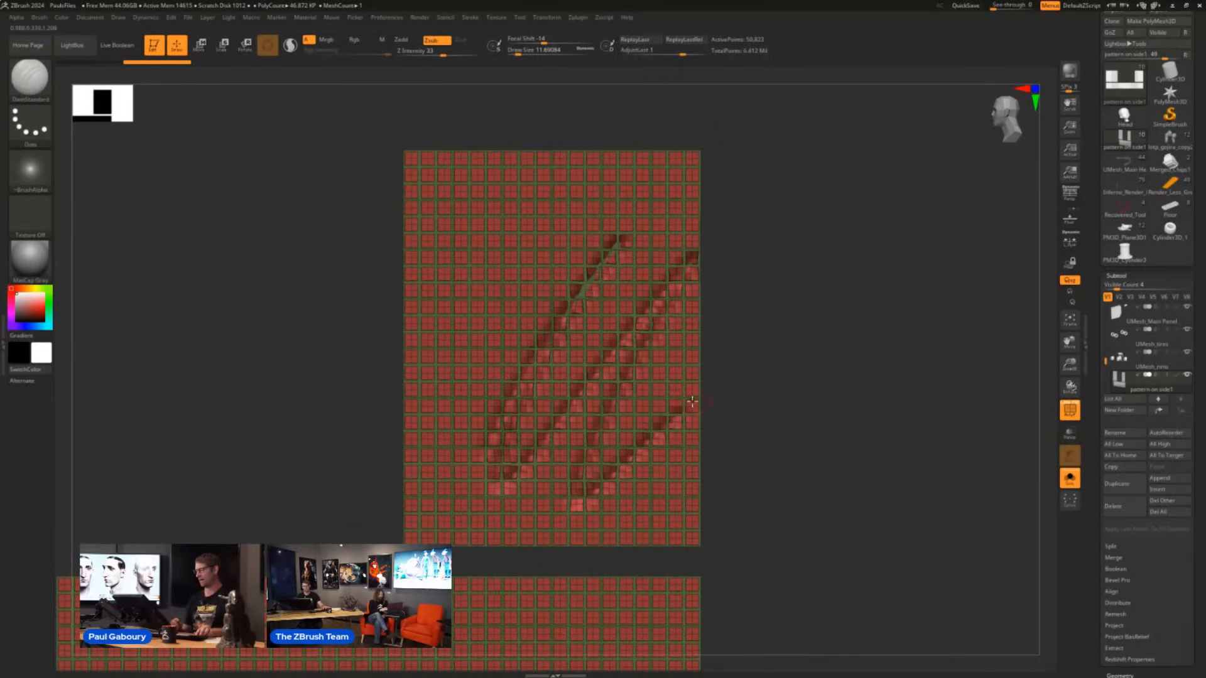
pyautogui.hotkey('ctrl', 'z')
pyautogui.hotkey('ctrl', 'z')
pyautogui.hotkey('ctrl', 'z')
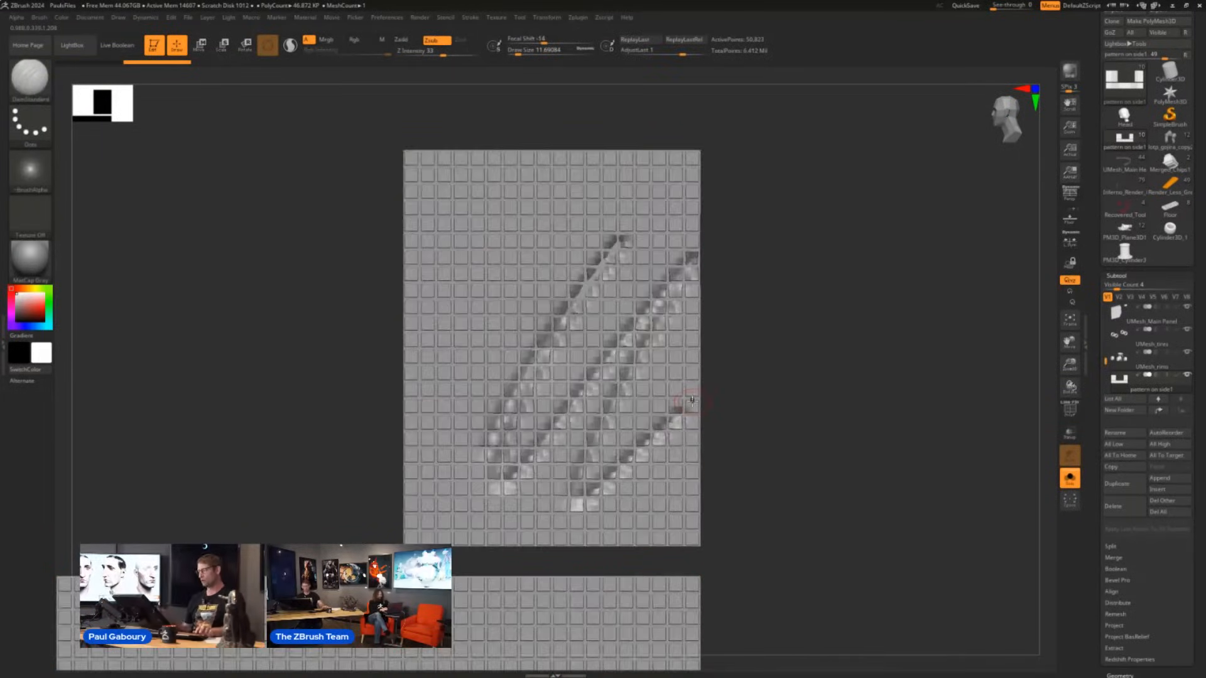
# - Mask rectangular areas of the upper block grid, ending with one rectangle that covers its middle rows through to the right edge
pyautogui.moveTo(281, 243)
pyautogui.keyDown('ctrl'); pyautogui.mouseDown()
pyautogui.moveTo(403, 343)
pyautogui.moveTo(590, 449)
pyautogui.mouseUp(); pyautogui.keyUp('ctrl')
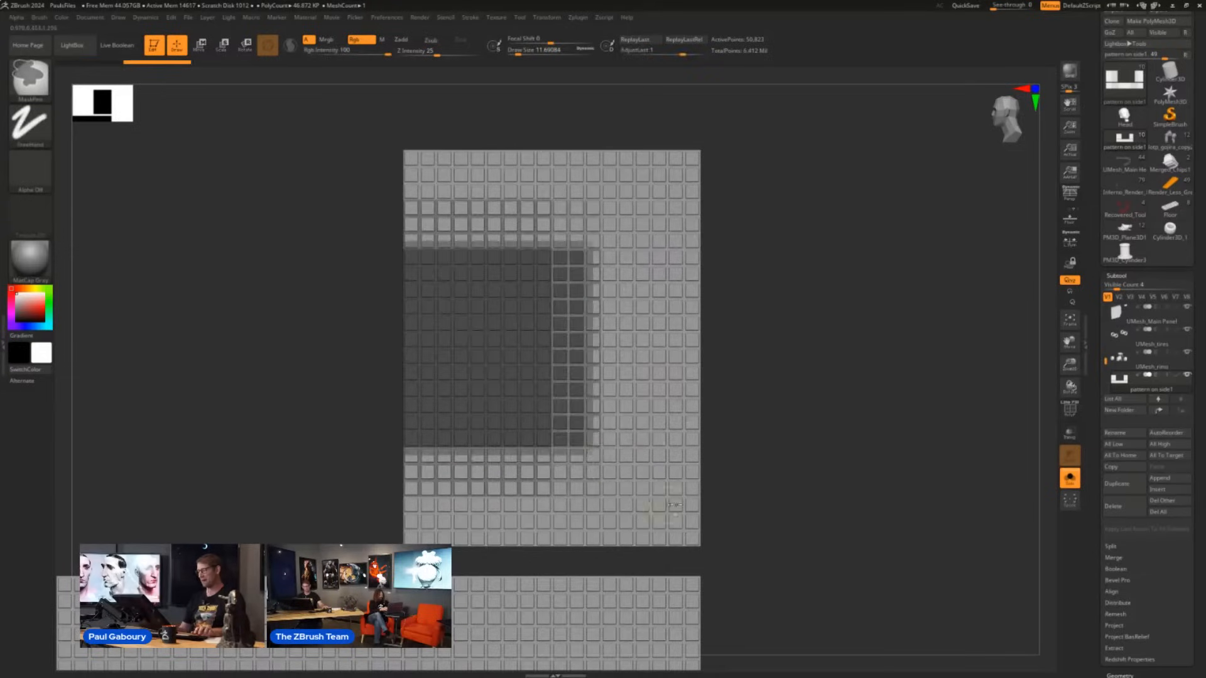
pyautogui.moveTo(773, 537)
pyautogui.keyDown('ctrl'); pyautogui.mouseDown()
pyautogui.moveTo(732, 515)
pyautogui.moveTo(623, 340)
pyautogui.mouseUp(); pyautogui.keyUp('ctrl')
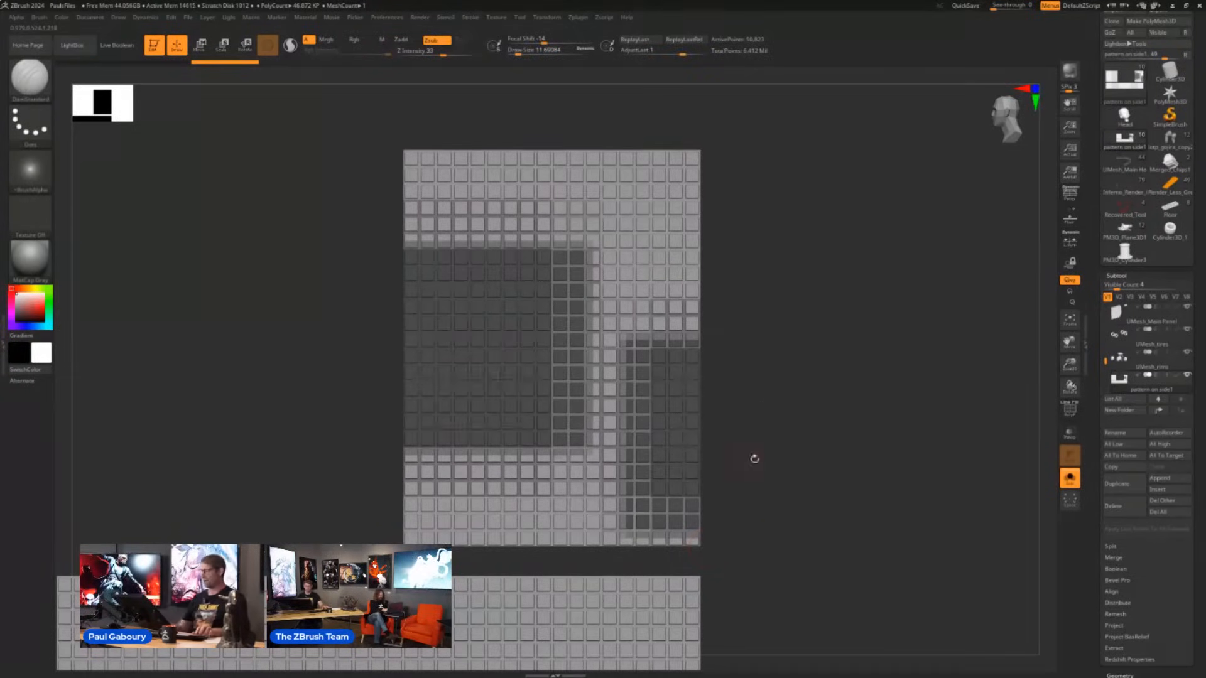
pyautogui.moveTo(753, 457)
pyautogui.keyDown('ctrl'); pyautogui.mouseDown()
pyautogui.moveTo(829, 471)
pyautogui.moveTo(506, 237)
pyautogui.moveTo(475, 238)
pyautogui.mouseUp(); pyautogui.keyUp('ctrl')
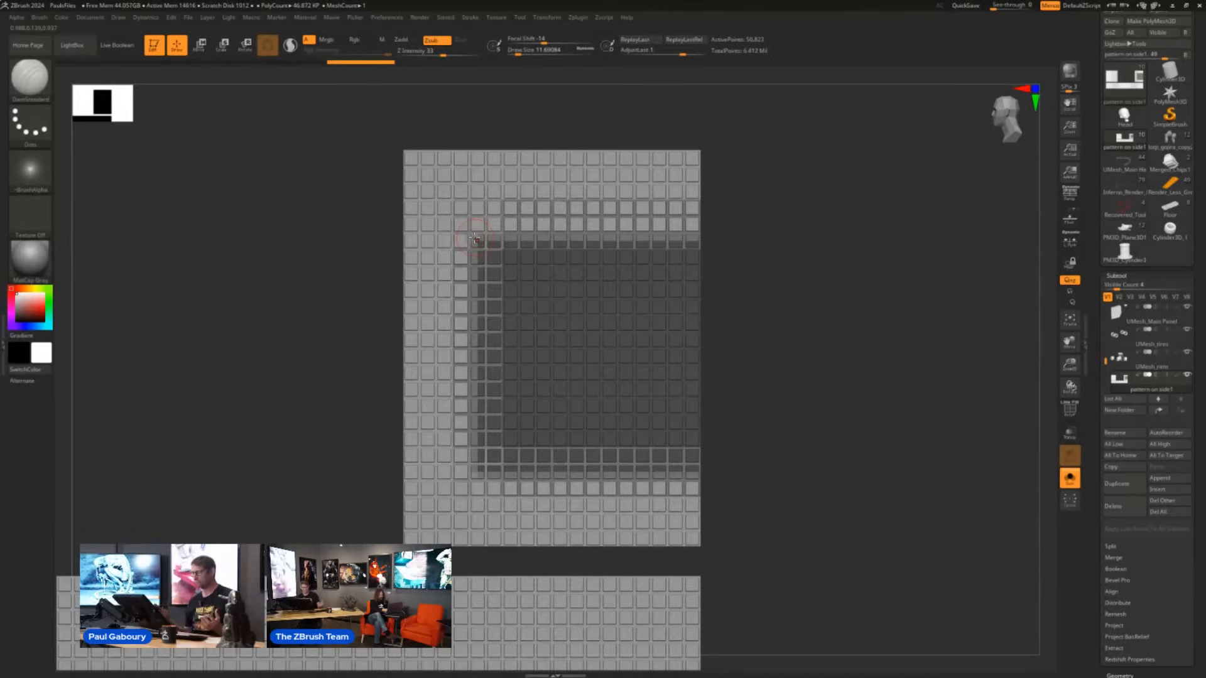
# - Invert the mask on the block grid and invert it back
pyautogui.click(1118, 277)
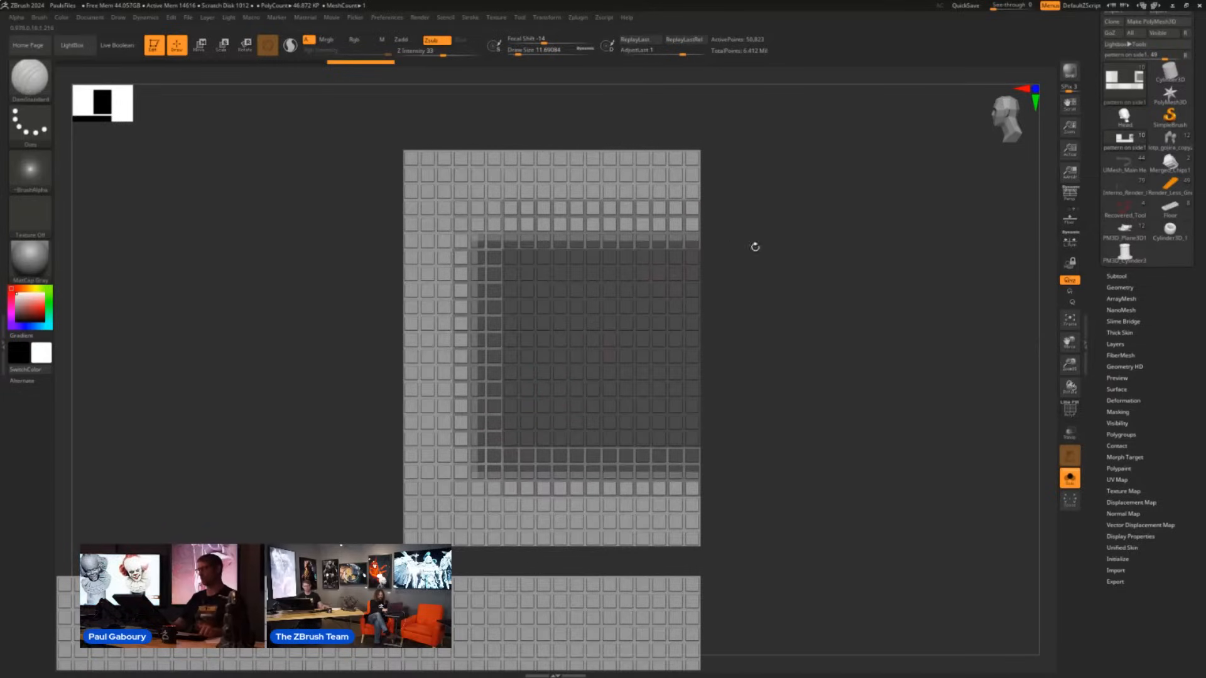
pyautogui.keyDown('ctrl'); pyautogui.click(765, 399); pyautogui.keyUp('ctrl')
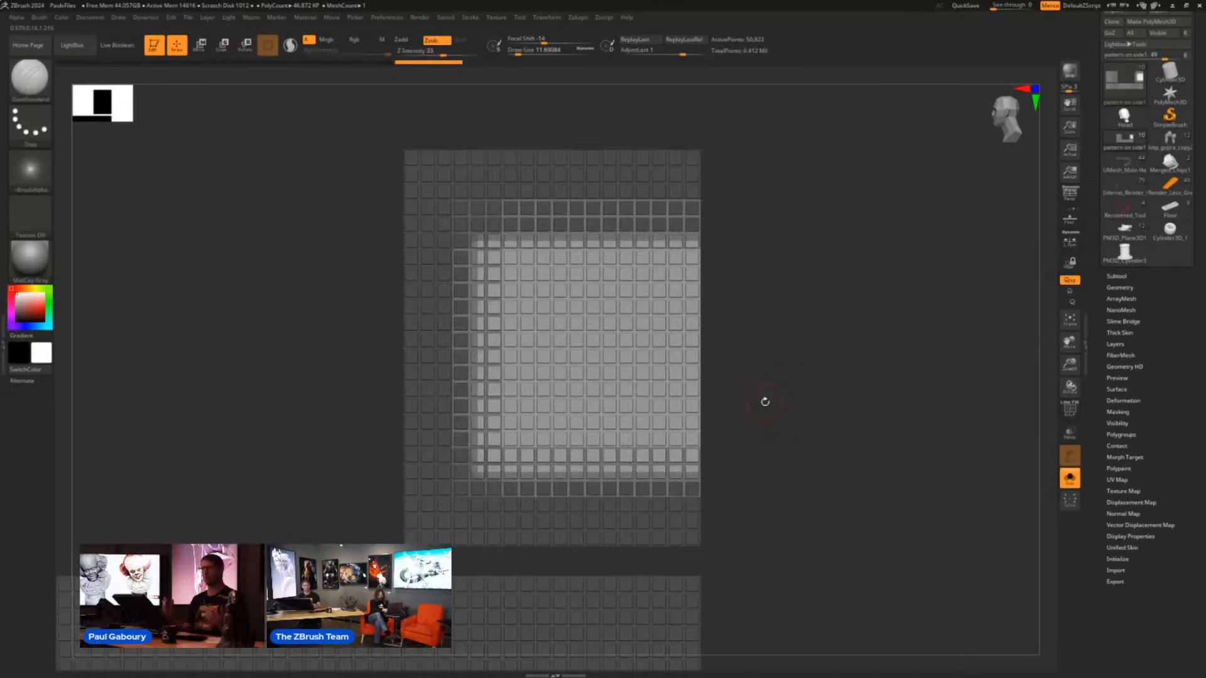
pyautogui.keyDown('ctrl'); pyautogui.click(788, 472); pyautogui.keyUp('ctrl')
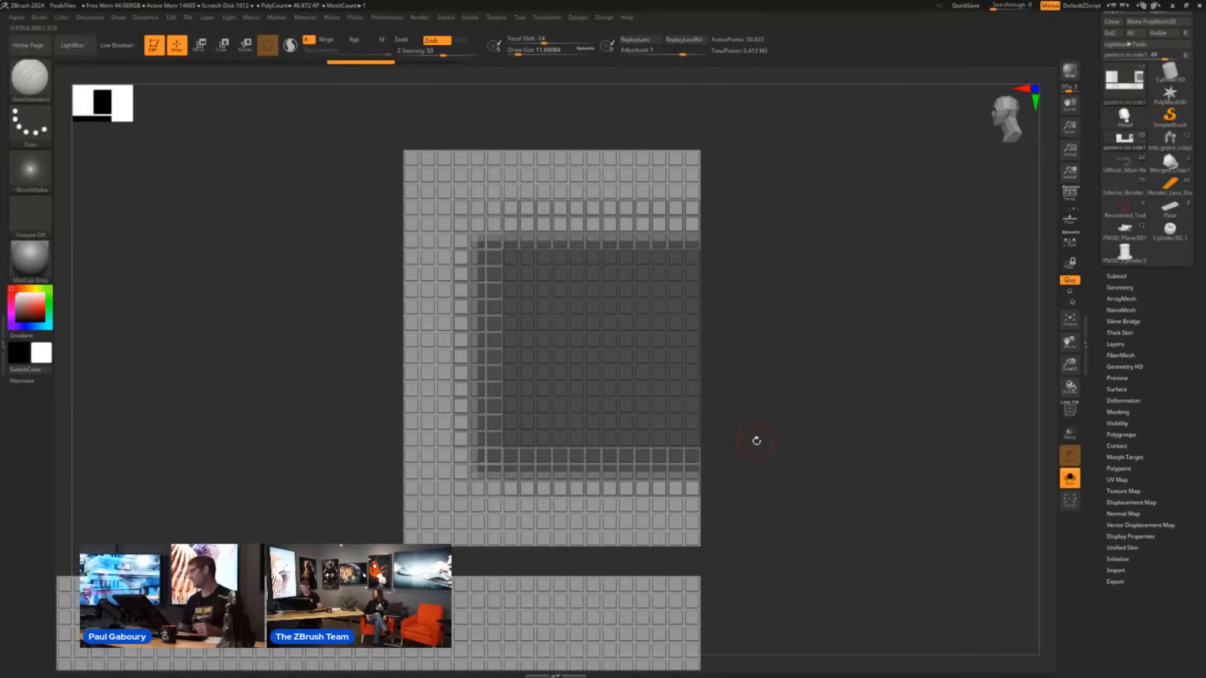
# - Open the Masking settings, apply Shrink All to the block mask, and undo it
pyautogui.click(1123, 413)
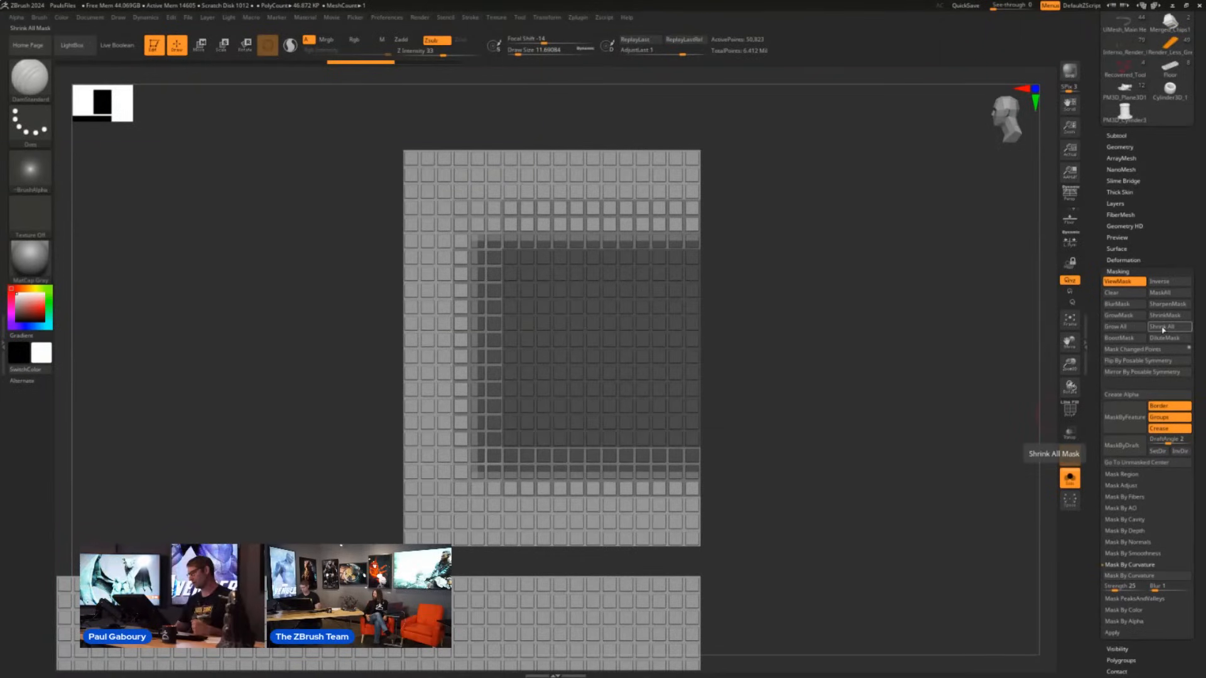
pyautogui.click(1108, 328)
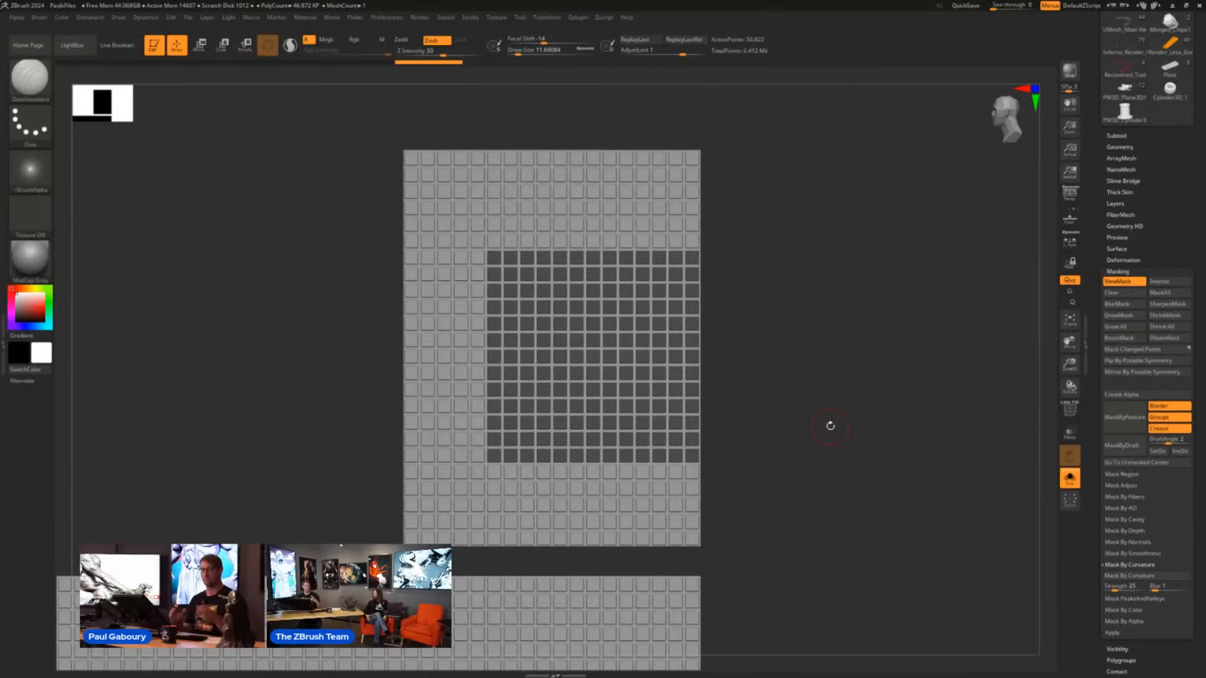
pyautogui.hotkey('ctrl', 'z')
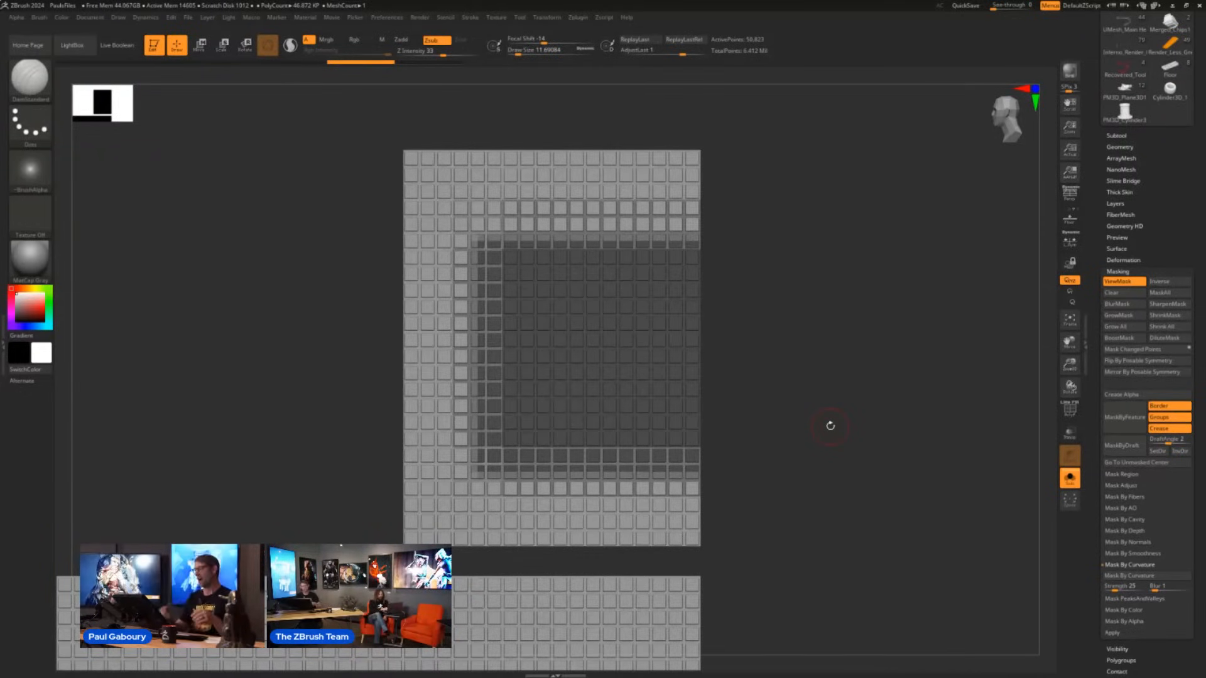
# - Examine the masked blocks with the polyframe on from an angle and straight on, and hide the polyframe again
pyautogui.moveTo(819, 409); pyautogui.dragTo(783, 417)
pyautogui.hotkey('shift', 'f')
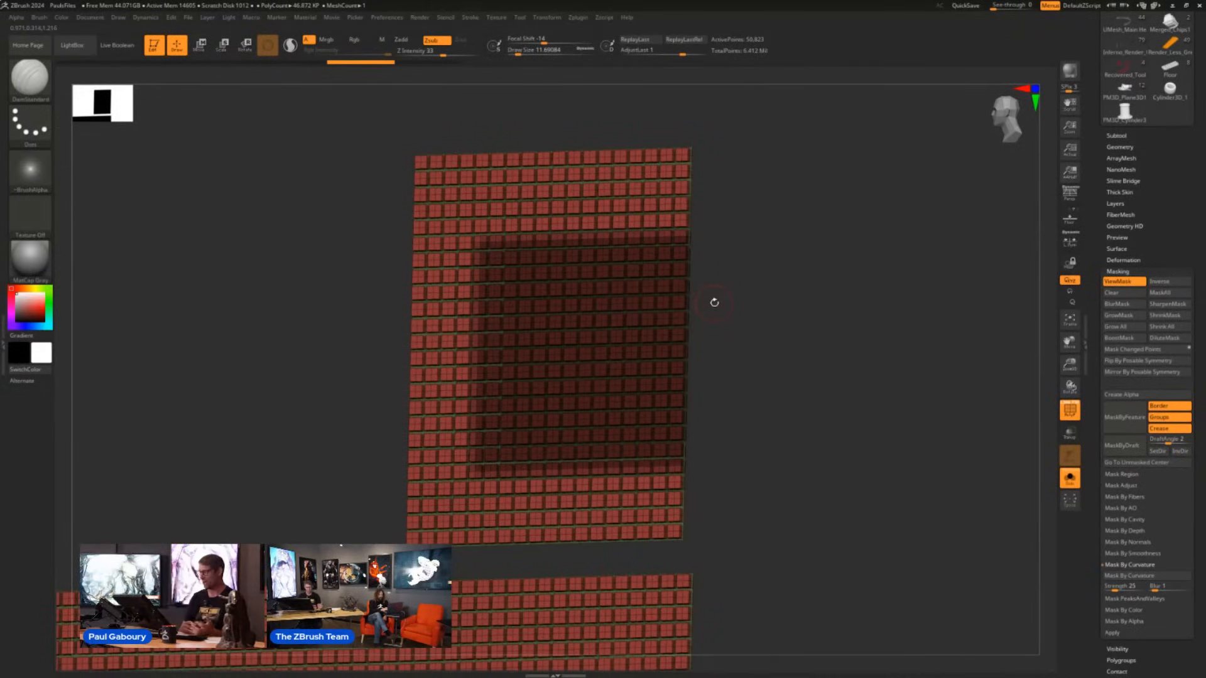
pyautogui.keyDown('shift'); pyautogui.moveTo(770, 411); pyautogui.dragTo(784, 421); pyautogui.keyUp('shift')
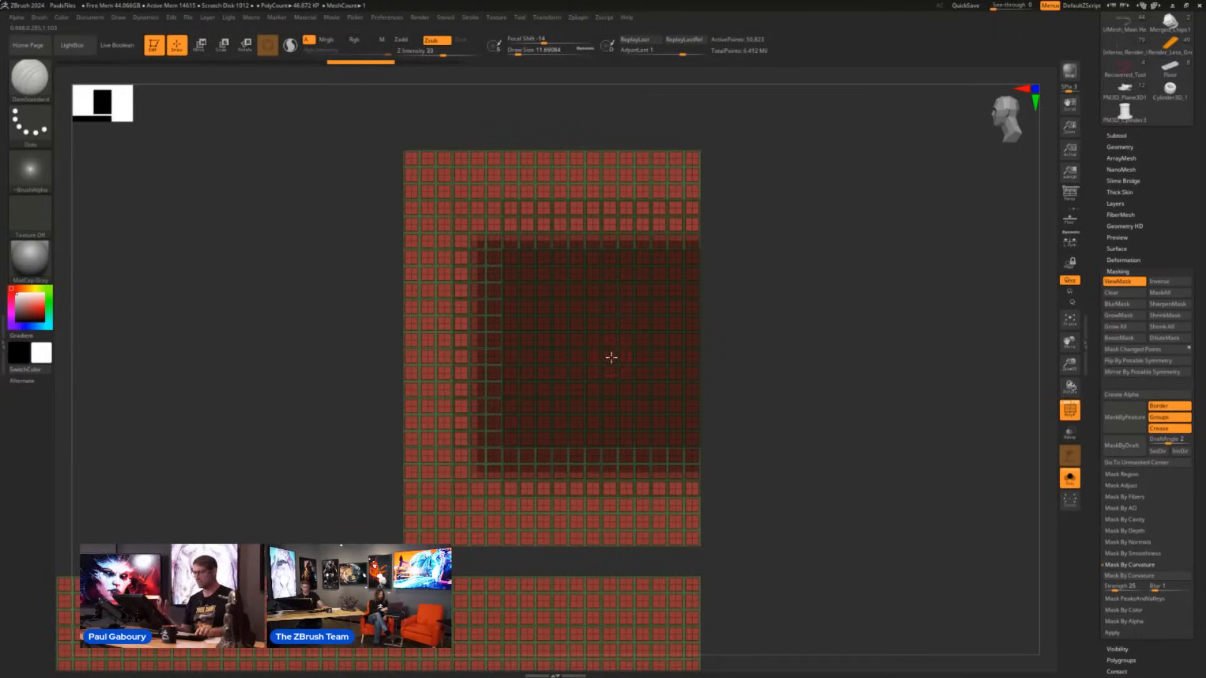
pyautogui.hotkey('shift', 'f')
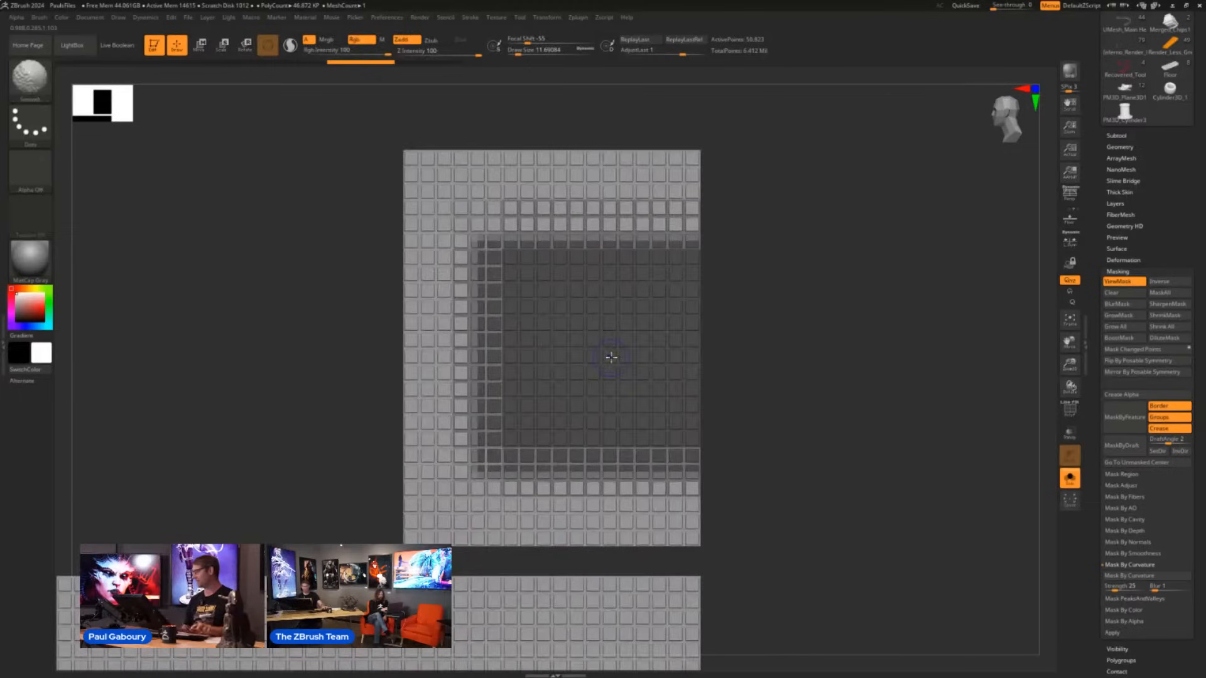
# - Compare Shrink All with Grow All on the rectangular block mask, undoing each result
pyautogui.click(1168, 328)
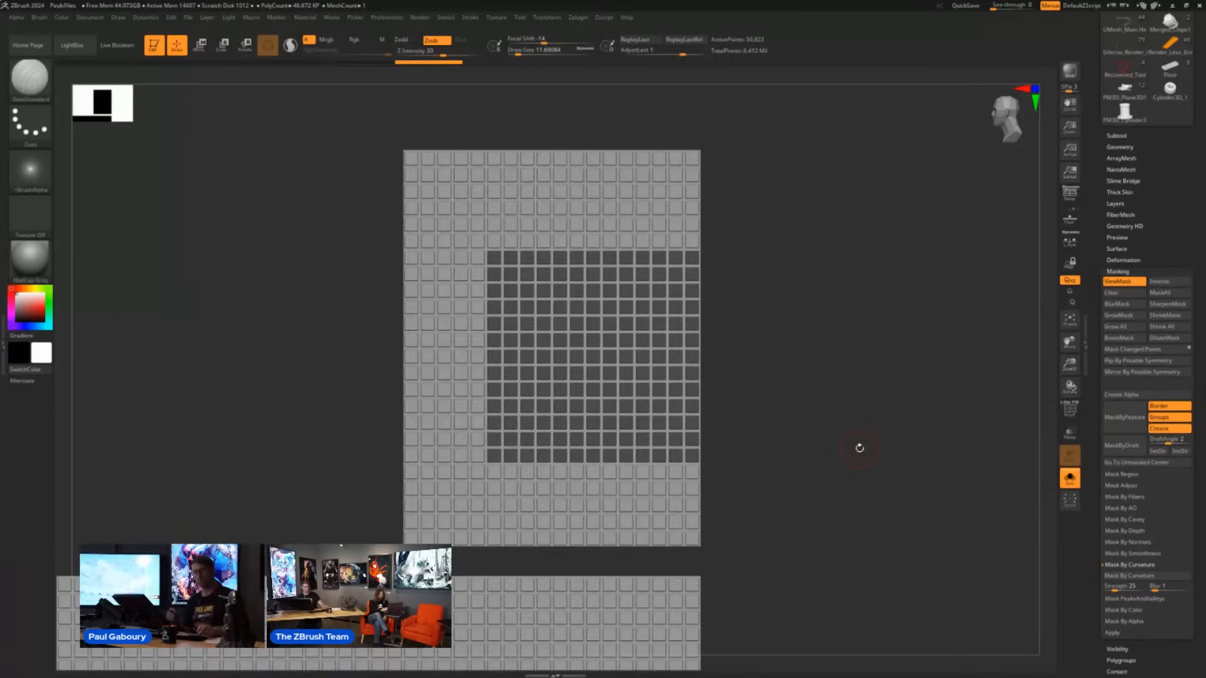
pyautogui.hotkey('ctrl', 'z')
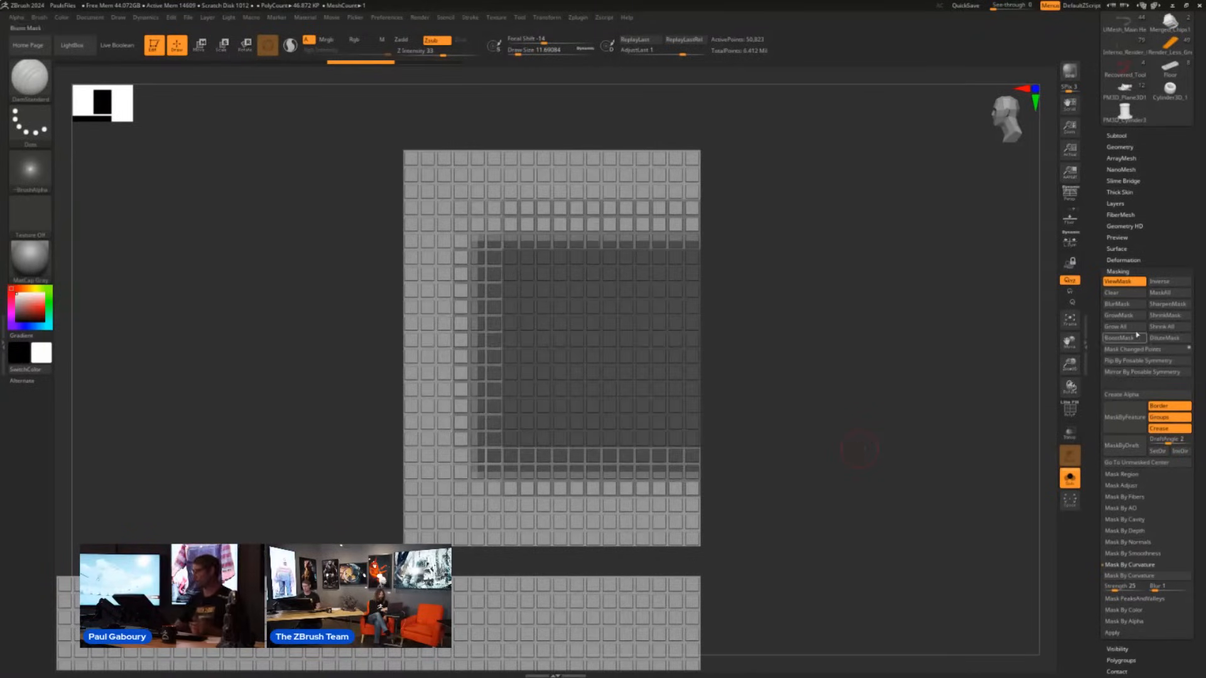
pyautogui.hotkey('ctrl', 'z')
pyautogui.hotkey('ctrl', 'shift', 'z')
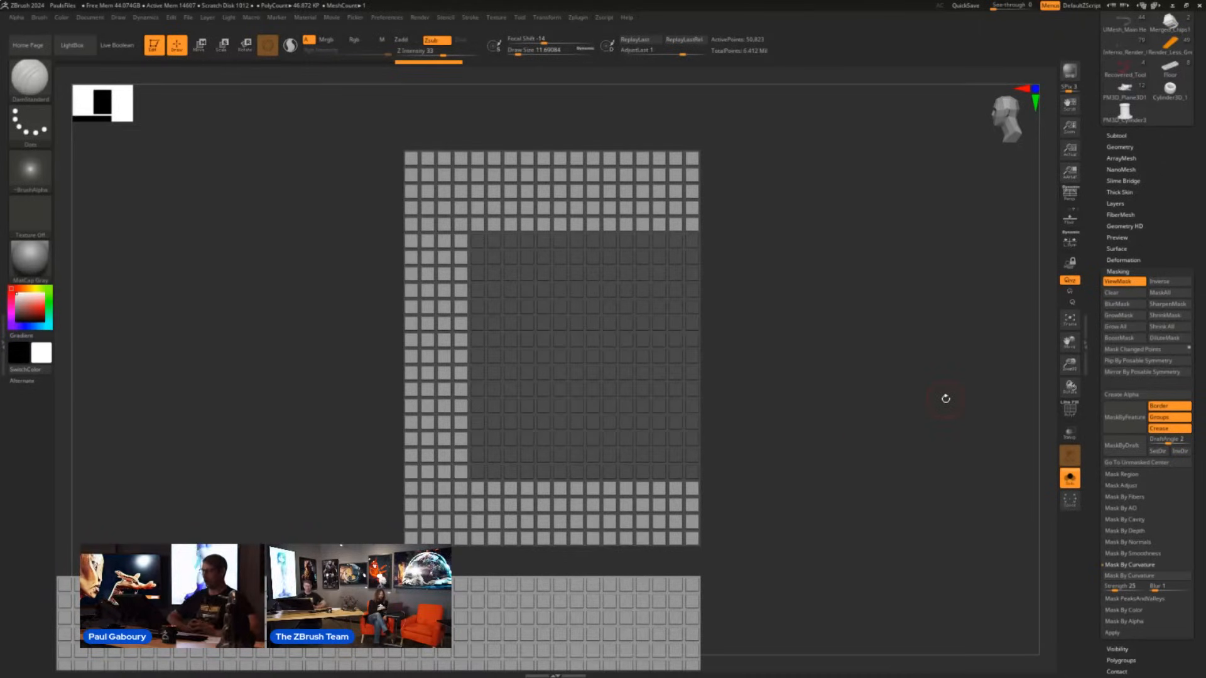
pyautogui.hotkey('ctrl', 'z')
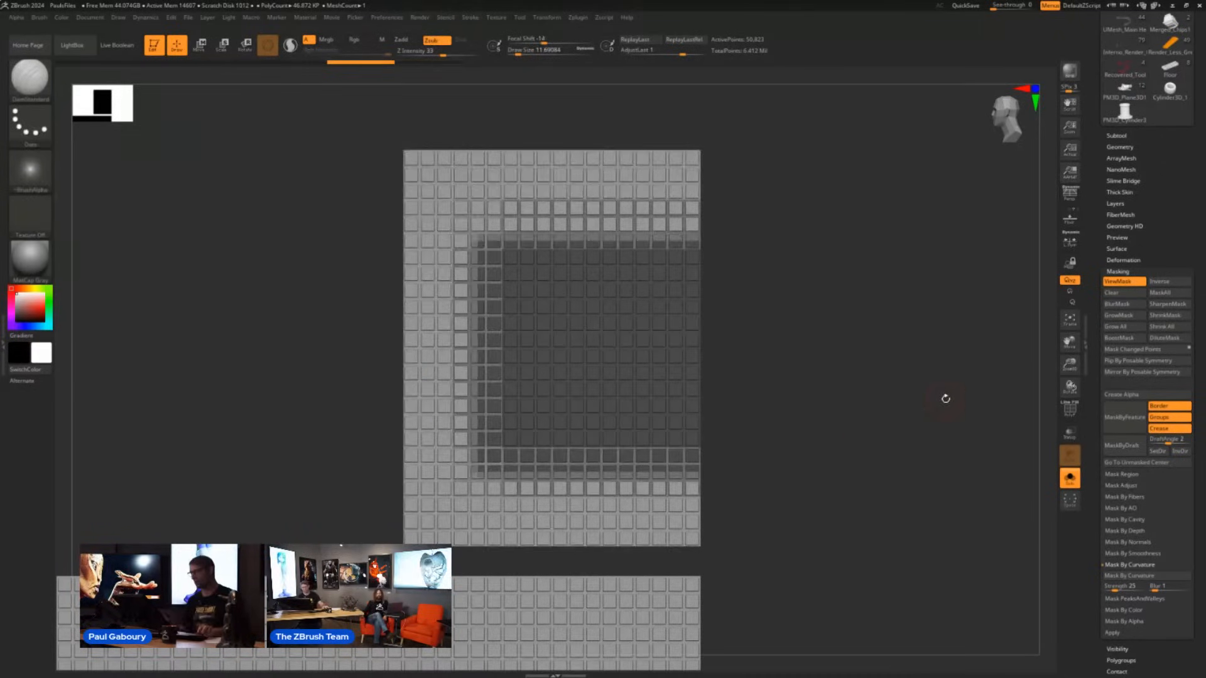
# - Apply Grow All so the mask fully covers every partly masked block on the grid
pyautogui.keyDown('ctrl'); pyautogui.moveTo(582, 241); pyautogui.dragTo(627, 251, button='right'); pyautogui.keyUp('ctrl')
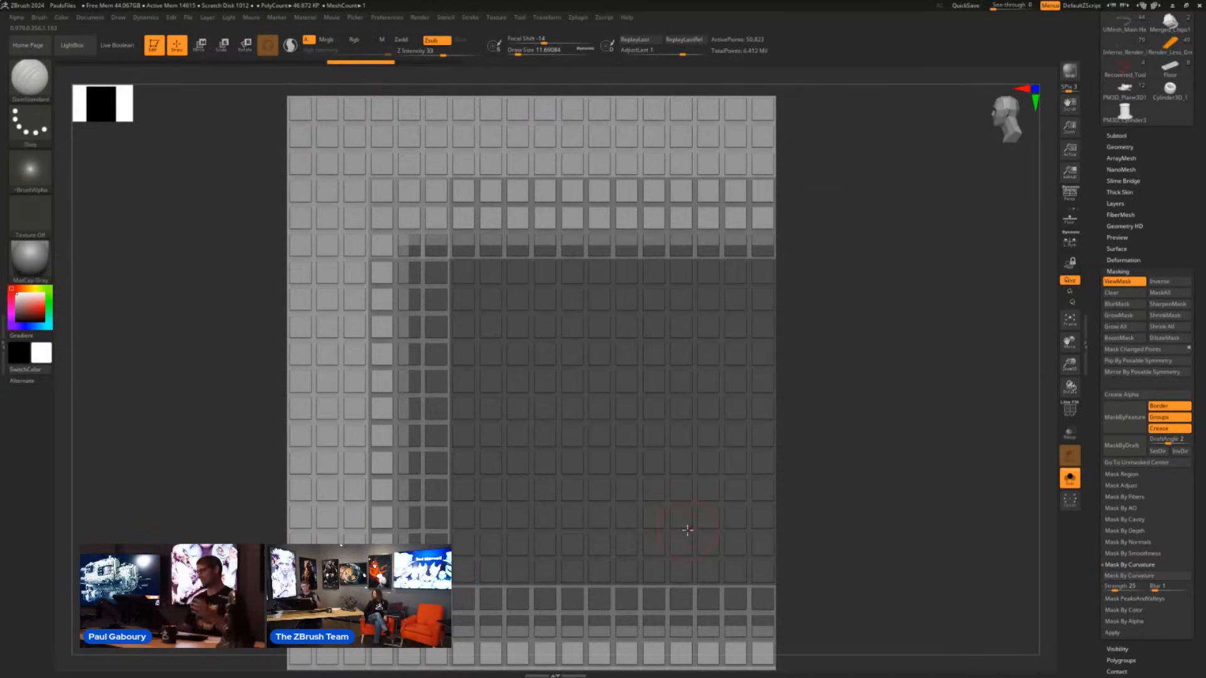
pyautogui.click(1118, 338)
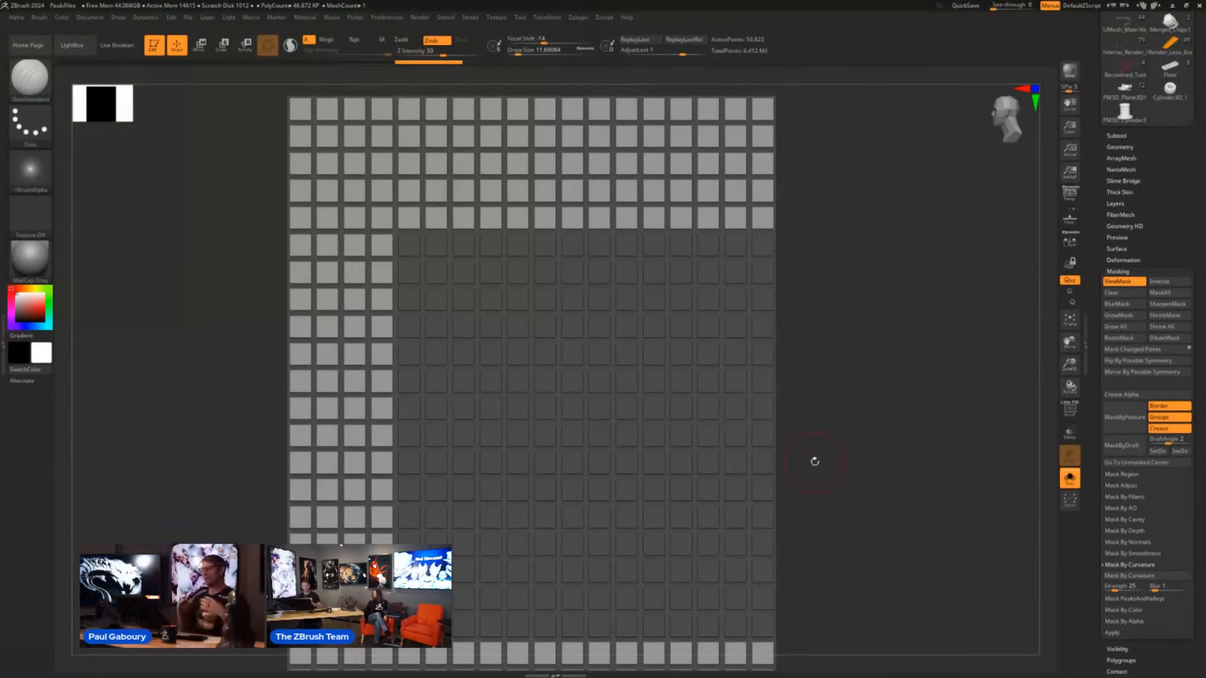
pyautogui.keyDown('ctrl'); pyautogui.moveTo(842, 477); pyautogui.dragTo(749, 442, button='right'); pyautogui.keyUp('ctrl')
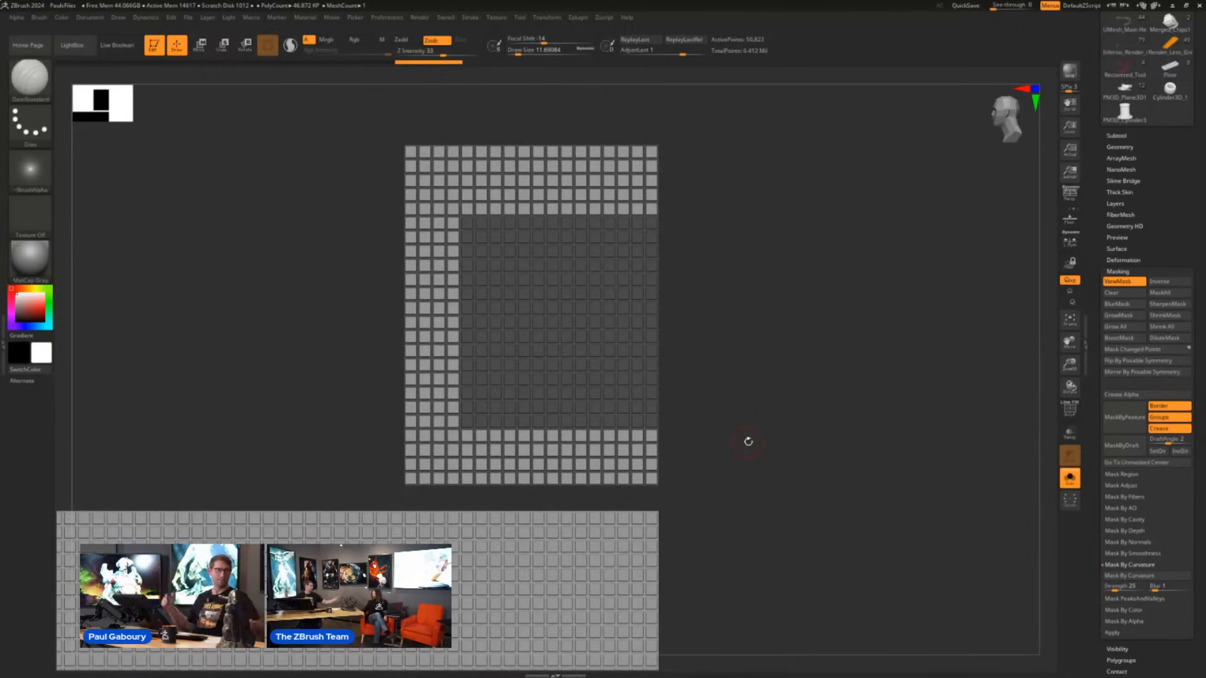
# - Switch to the Merged_Chips1 tool and turn off Solo to show the complete vehicle
pyautogui.moveTo(1177, 186); pyautogui.dragTo(1170, 244)
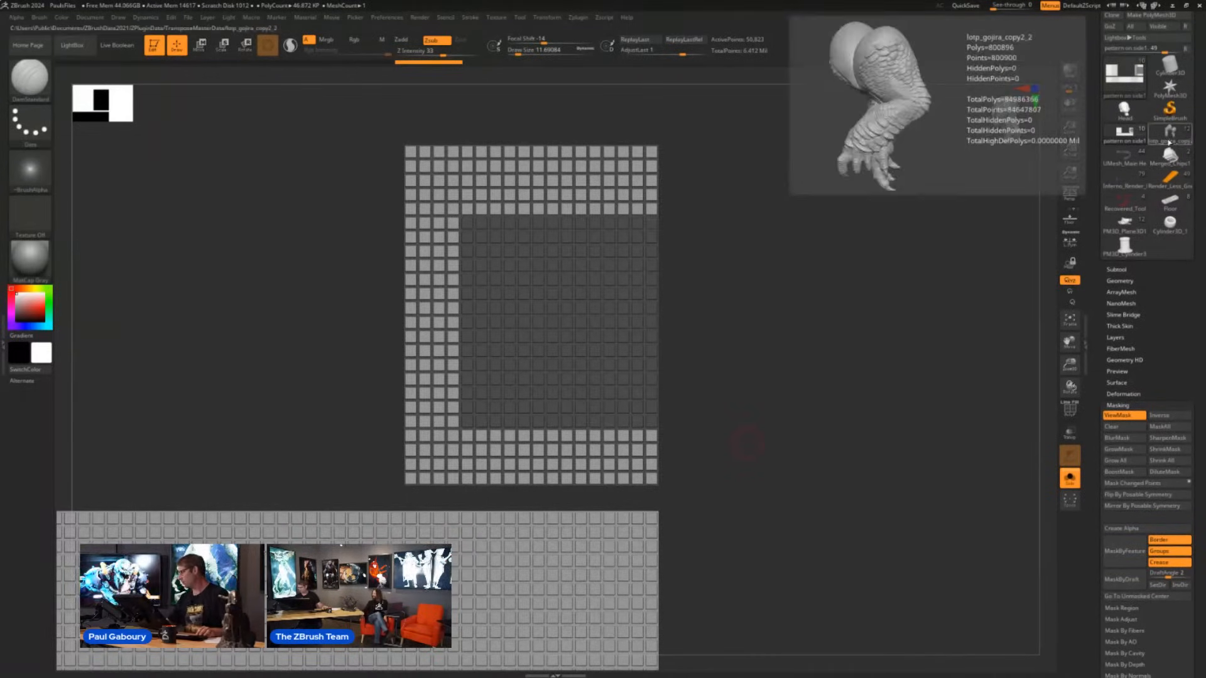
pyautogui.moveTo(1132, 161)
pyautogui.moveTo(1175, 186)
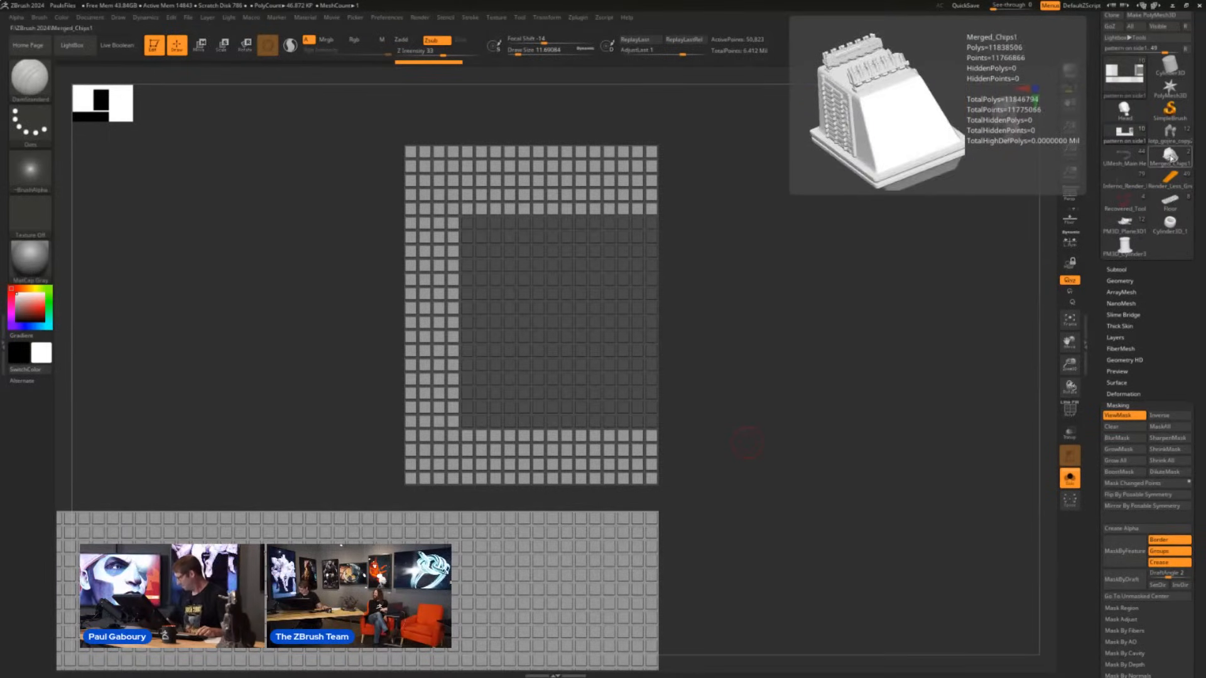
pyautogui.click(1170, 156)
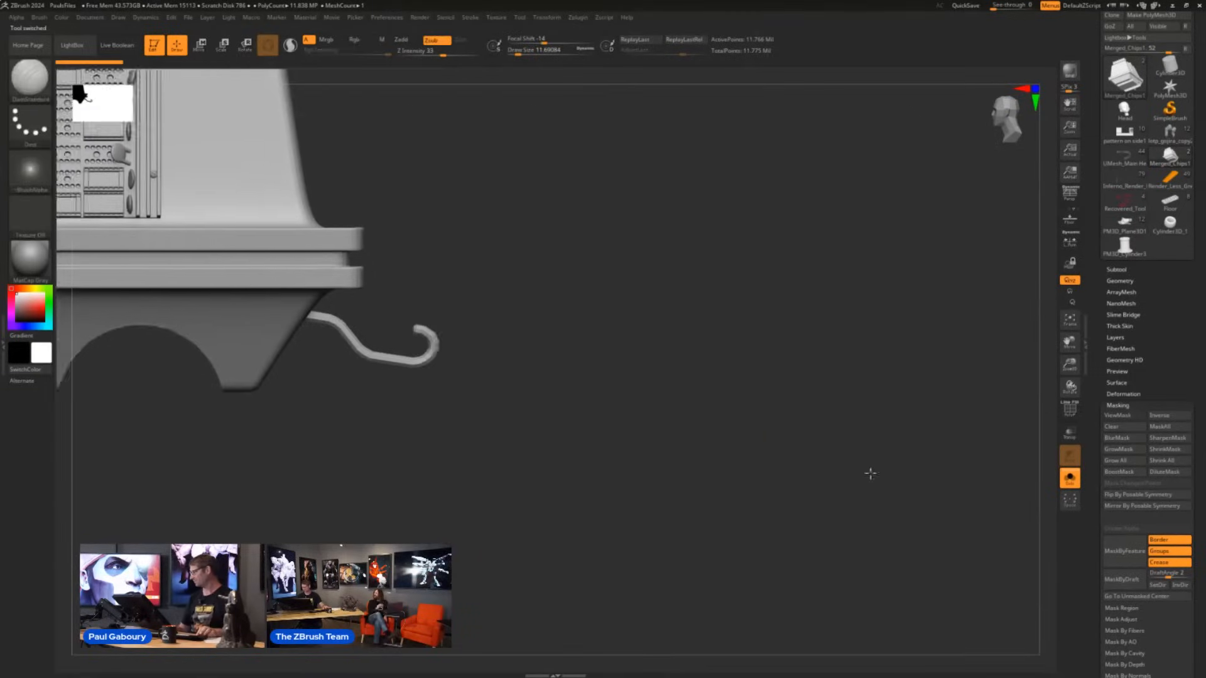
pyautogui.click(1070, 480)
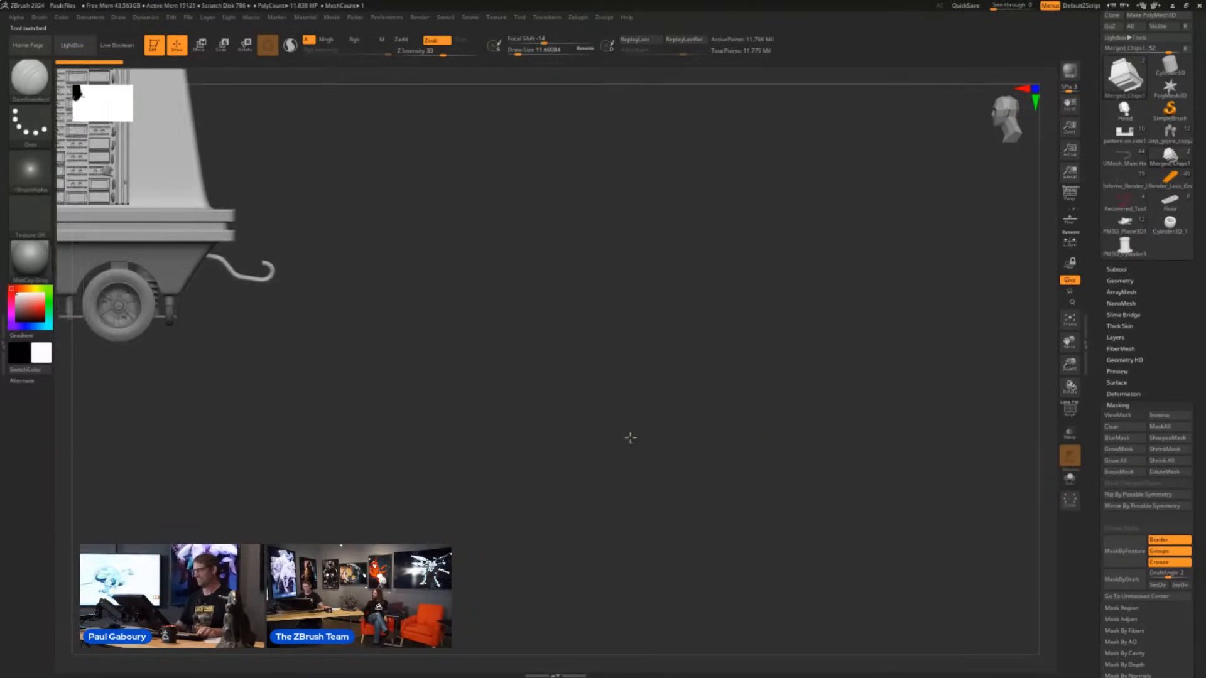
pyautogui.moveTo(753, 406); pyautogui.dragTo(780, 525)
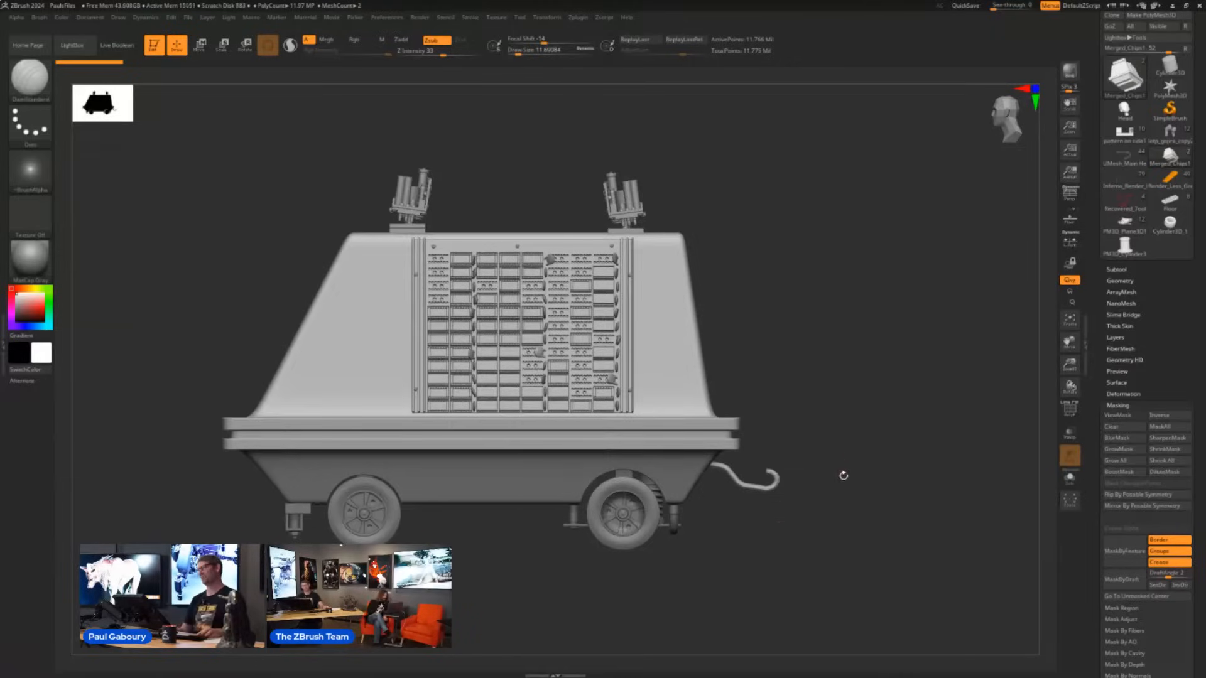
# - Inspect the vehicle's side chip panel up close and check its polygroups with the polyframe
pyautogui.keyDown('alt'); pyautogui.moveTo(838, 501); pyautogui.dragTo(823, 467, button='right'); pyautogui.keyUp('alt')
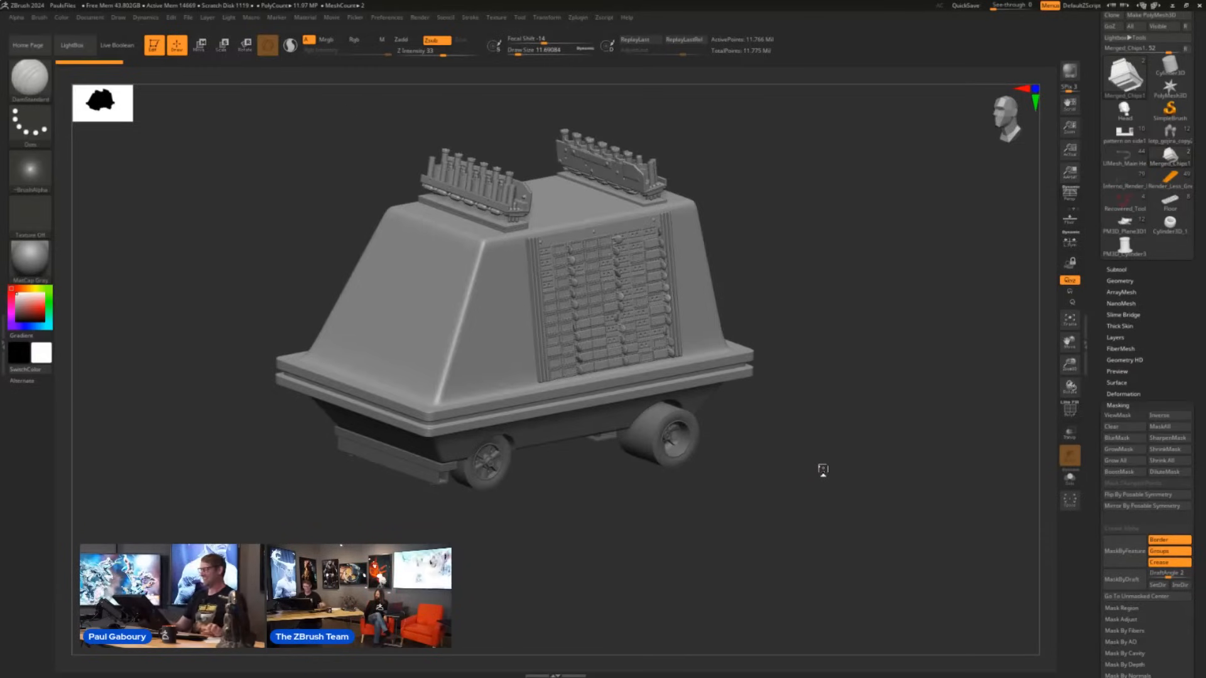
pyautogui.moveTo(823, 469); pyautogui.dragTo(811, 389)
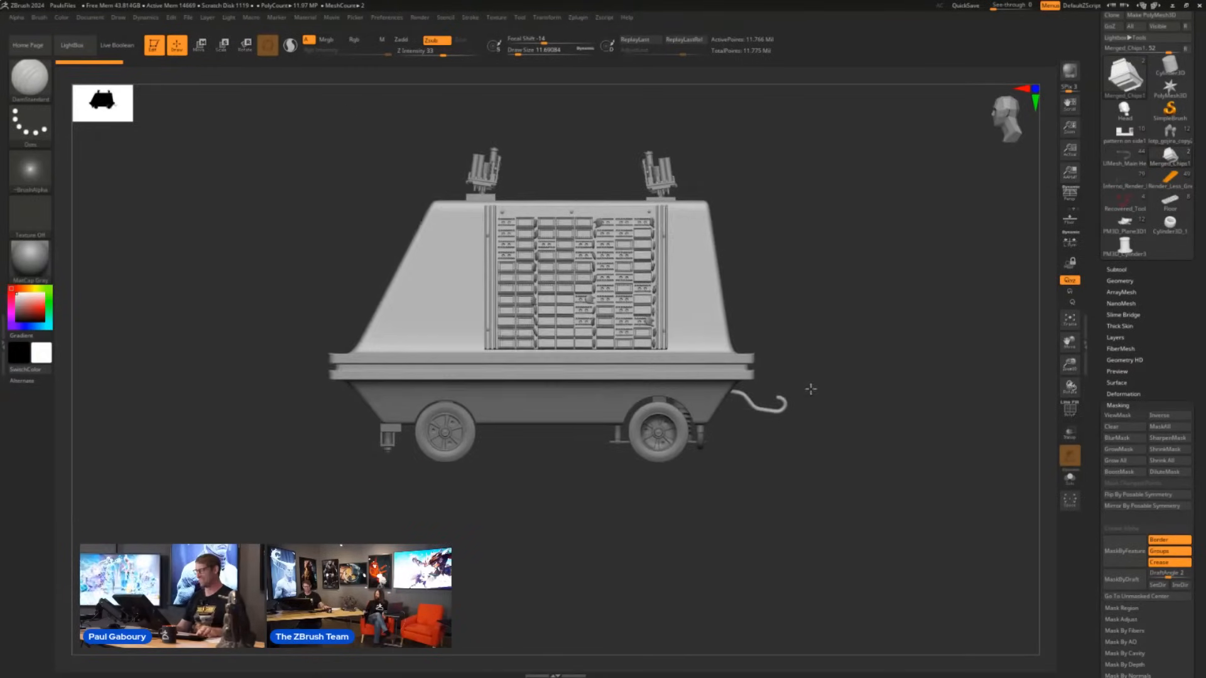
pyautogui.moveTo(811, 389)
pyautogui.keyDown('alt'); pyautogui.mouseDown(button='right')
pyautogui.moveTo(804, 450)
pyautogui.moveTo(664, 398)
pyautogui.mouseUp(button='right'); pyautogui.keyUp('alt')
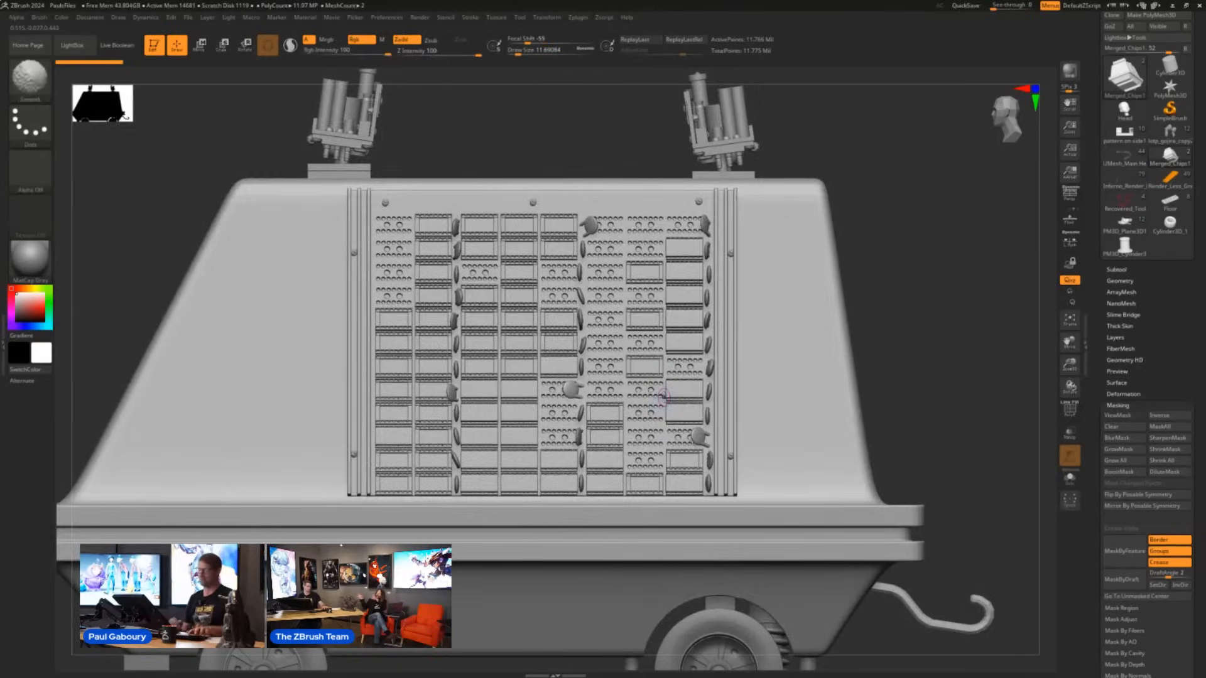
pyautogui.hotkey('shift', 'f')
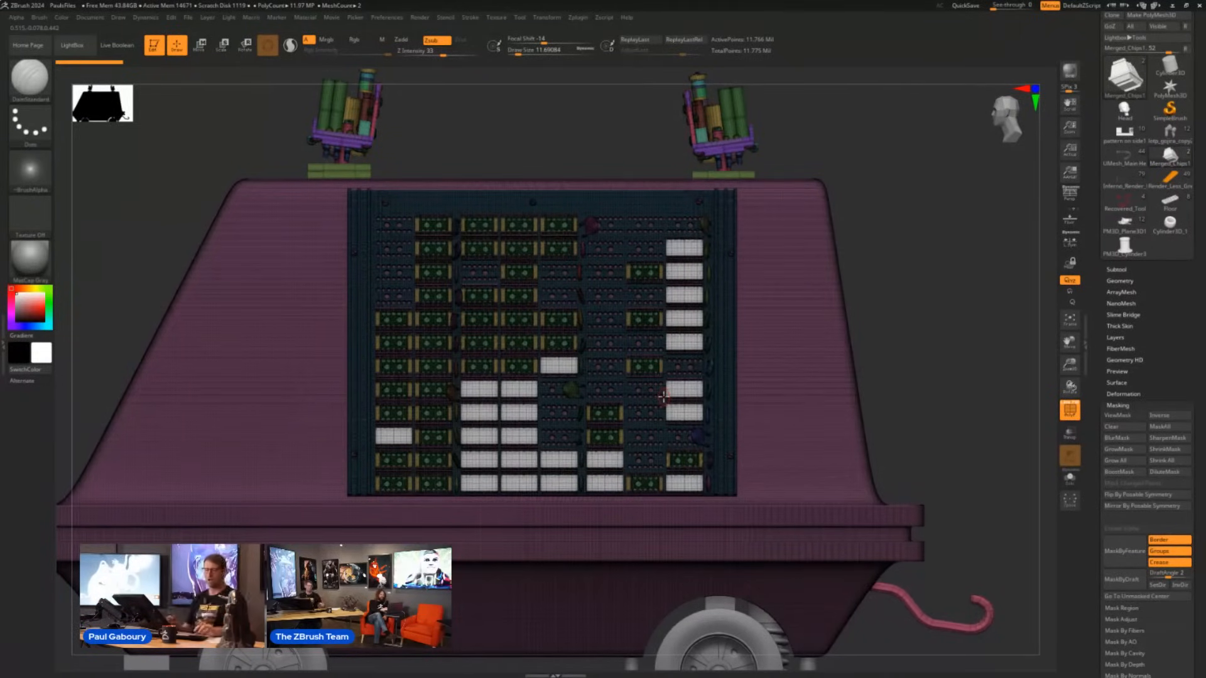
pyautogui.press('shift')
pyautogui.hotkey('shift', 'f')
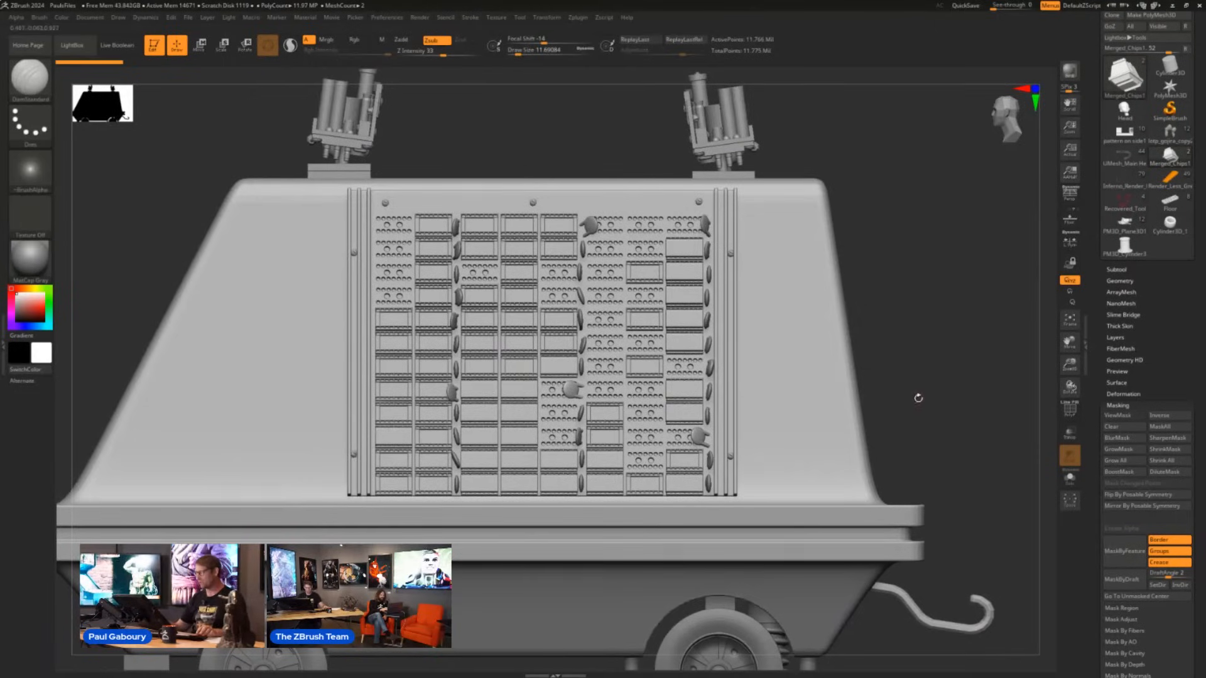
# - Mask two rectangular areas overlapping both ends of the chip panel and apply Shrink All
pyautogui.moveTo(922, 422)
pyautogui.keyDown('ctrl'); pyautogui.mouseDown()
pyautogui.moveTo(706, 283)
pyautogui.moveTo(617, 247)
pyautogui.mouseUp(); pyautogui.keyUp('ctrl')
pyautogui.moveTo(122, 252)
pyautogui.keyDown('ctrl'); pyautogui.mouseDown()
pyautogui.moveTo(153, 302)
pyautogui.moveTo(451, 452)
pyautogui.mouseUp(); pyautogui.keyUp('ctrl')
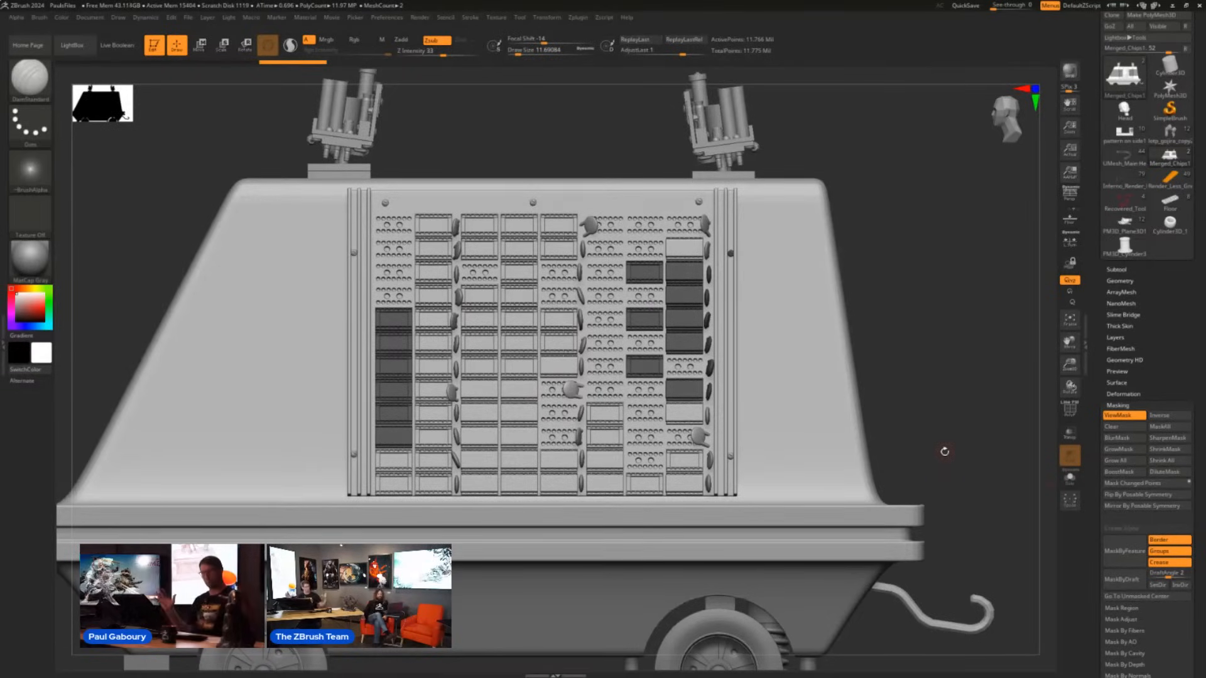
# - Invert the chip mask and invert it back, and undo Shrink All to restore the two rectangular masks
pyautogui.keyDown('ctrl'); pyautogui.click(902, 314); pyautogui.keyUp('ctrl')
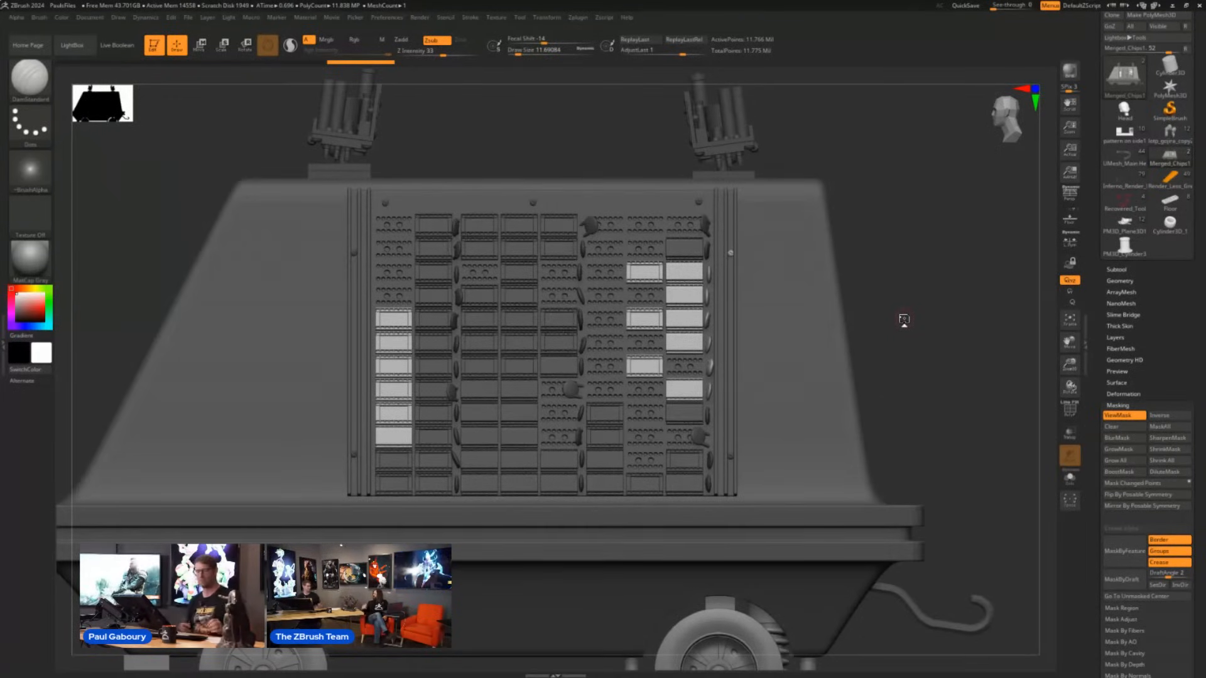
pyautogui.keyDown('ctrl'); pyautogui.click(904, 319); pyautogui.keyUp('ctrl')
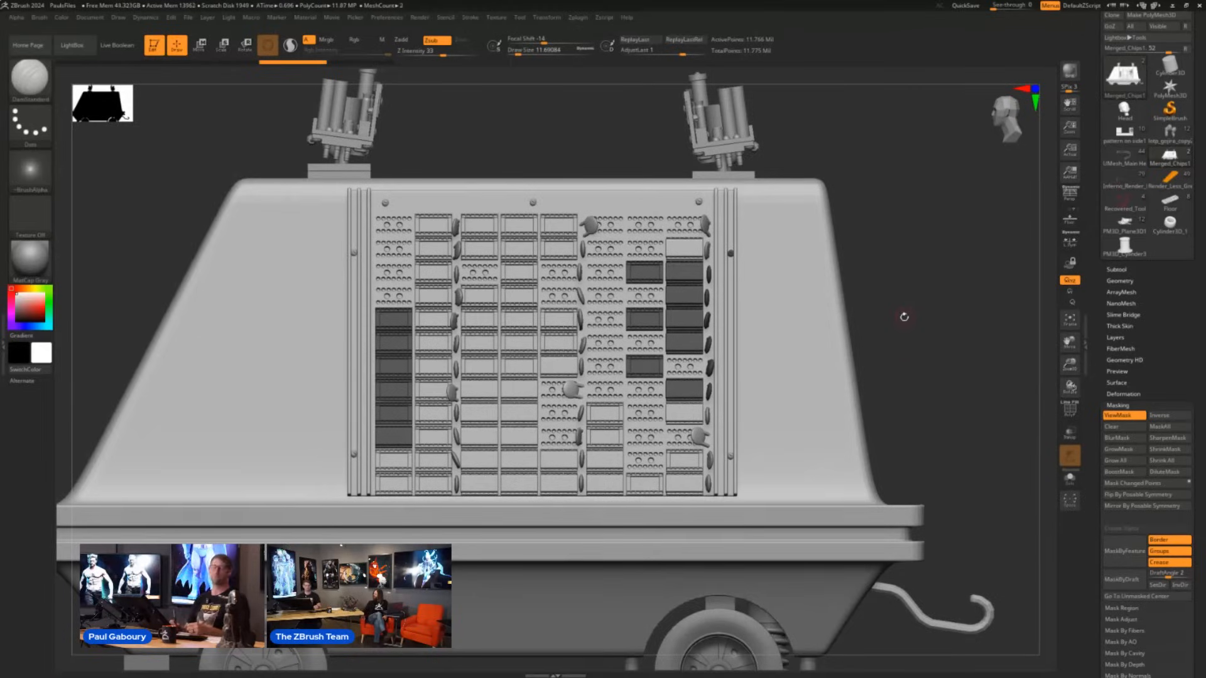
pyautogui.hotkey('ctrl', 'z')
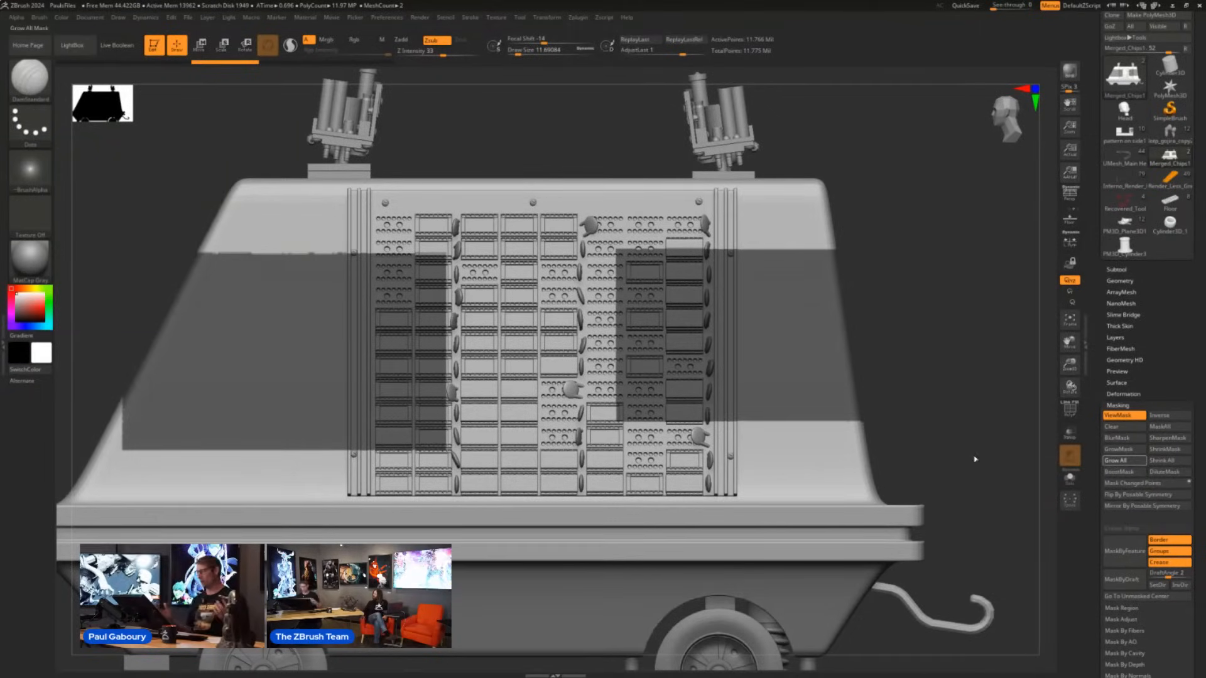
# - Apply Grow All to the two rectangular masks on the vehicle and turn off the mask display
pyautogui.hotkey('ctrl', 'shift', 'z')
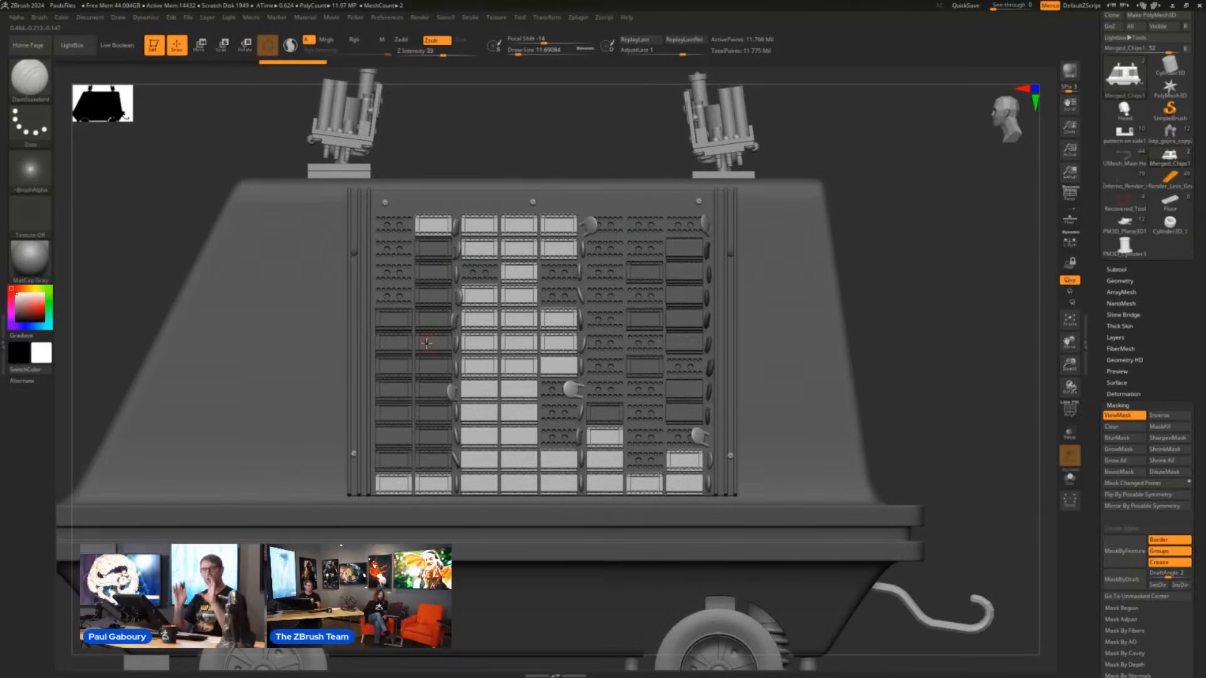
pyautogui.moveTo(921, 390); pyautogui.dragTo(900, 371)
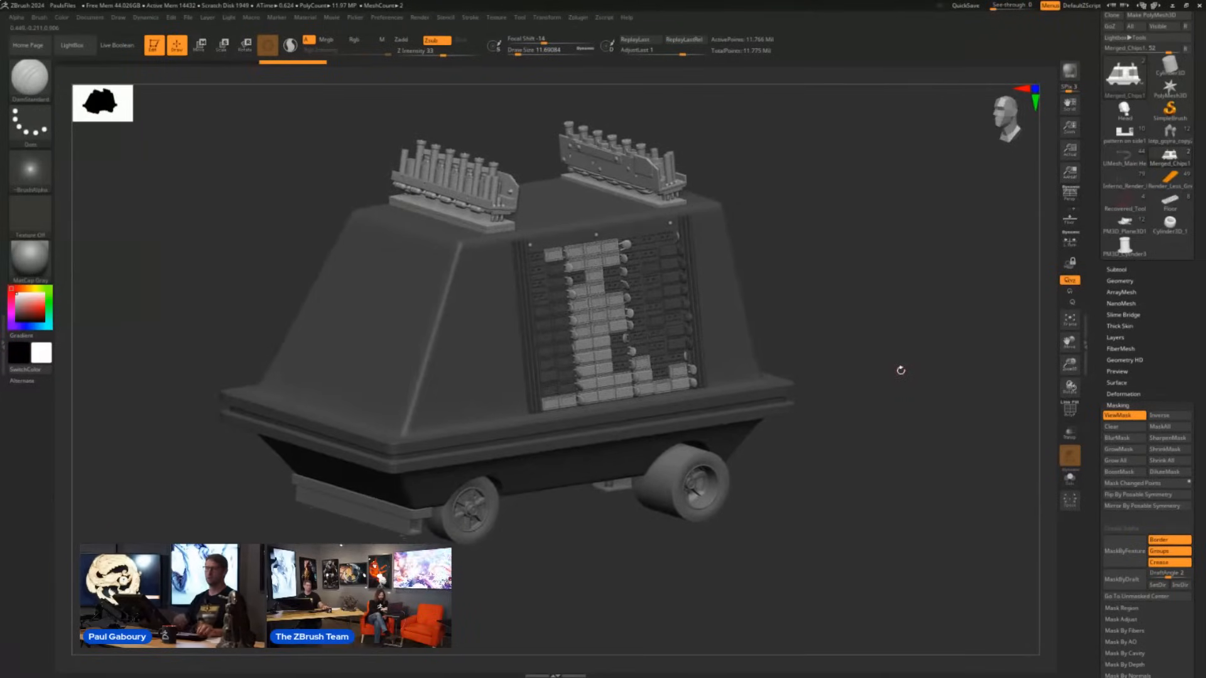
pyautogui.keyDown('alt'); pyautogui.moveTo(801, 505); pyautogui.dragTo(885, 491); pyautogui.keyUp('alt')
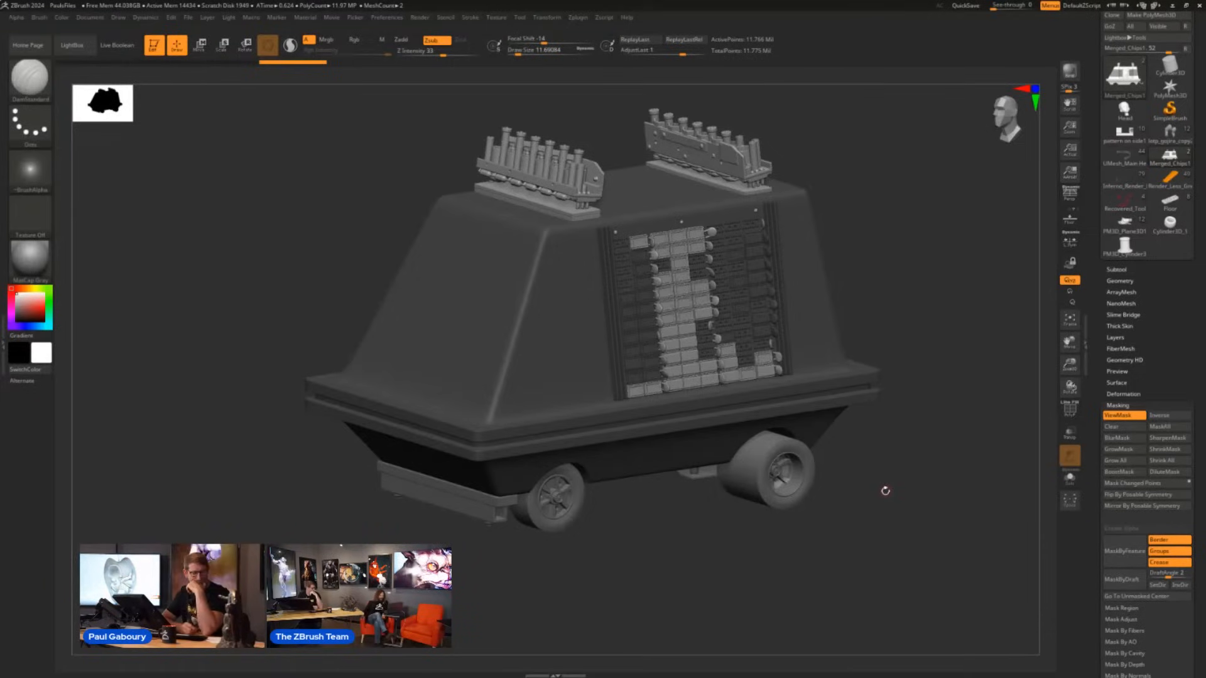
pyautogui.hotkey('ctrl', 'h')
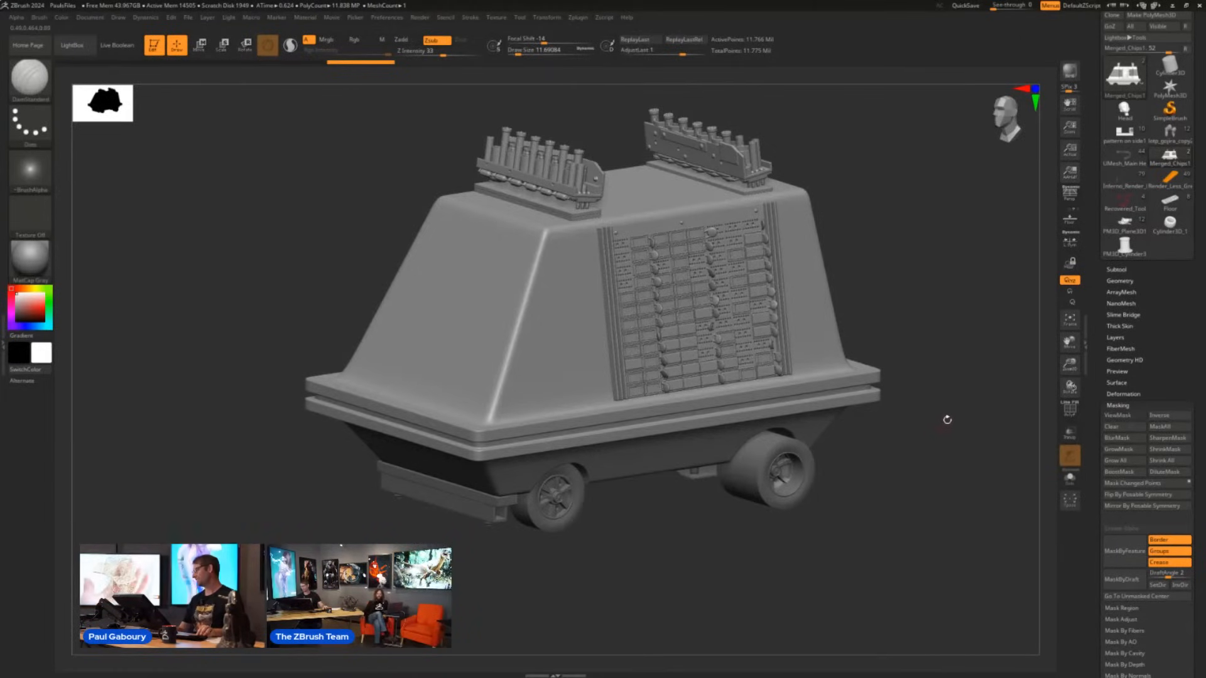
pyautogui.moveTo(929, 438); pyautogui.dragTo(914, 453)
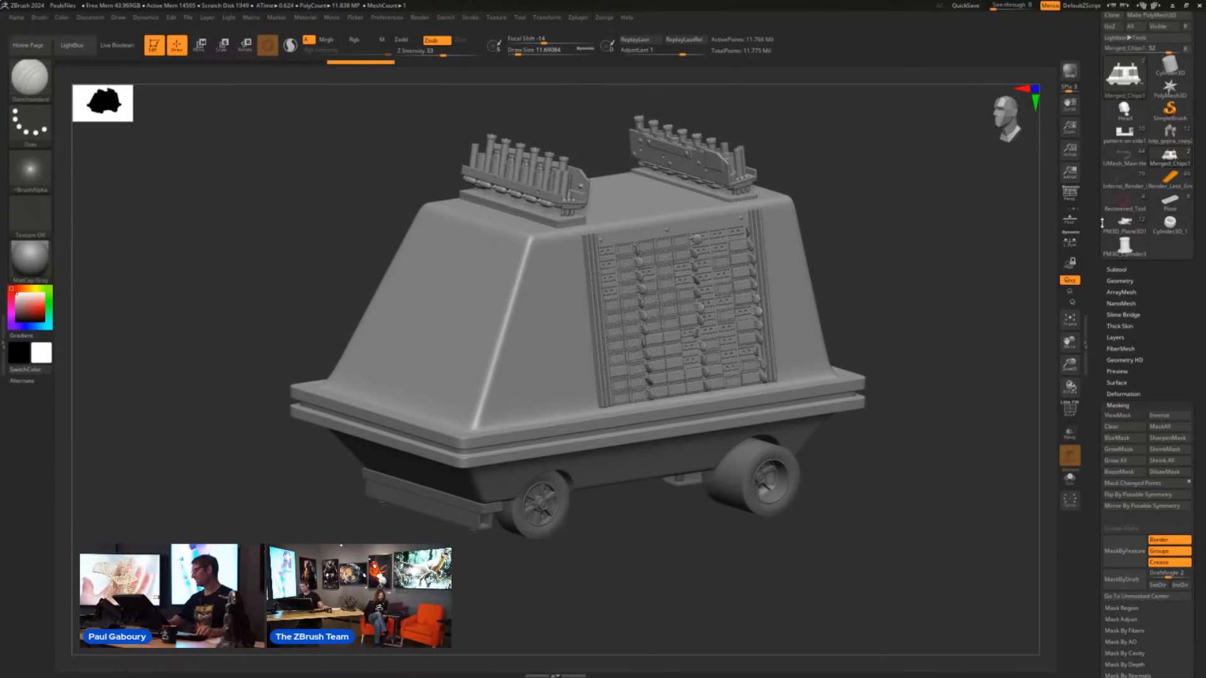
# - Switch to the PM3D_Plane3D1 tool and make the subtool of scattered chocolate chips active
pyautogui.moveTo(1124, 244)
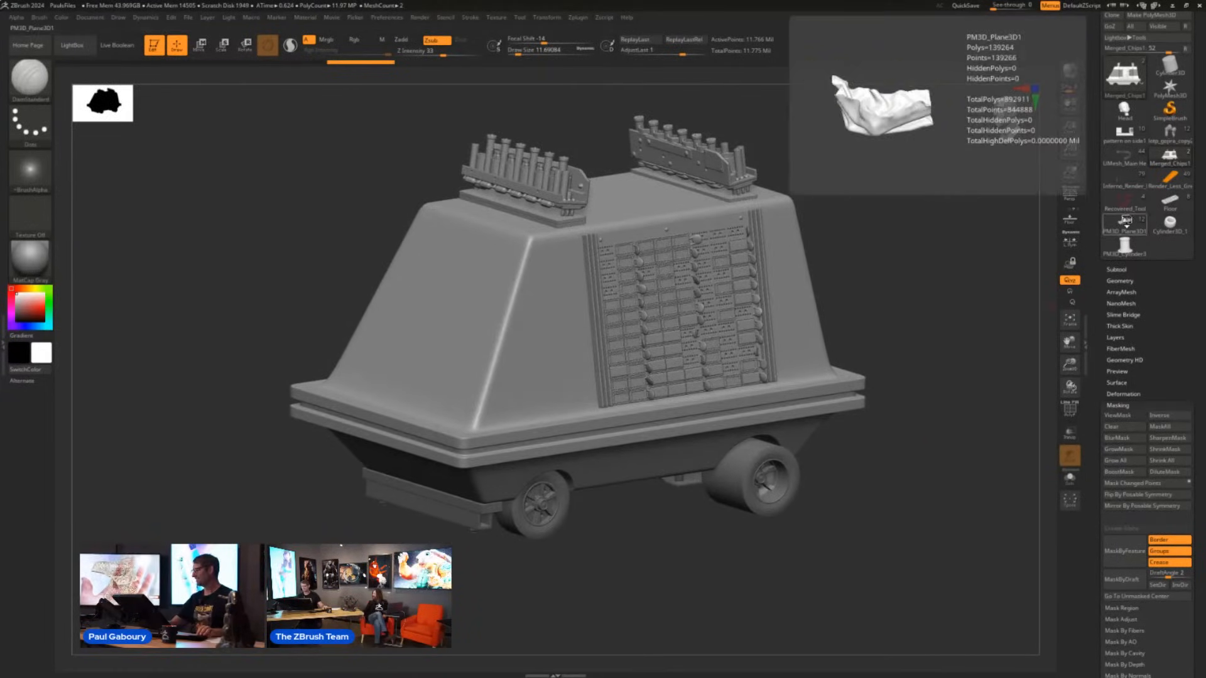
pyautogui.click(1125, 221)
pyautogui.moveTo(746, 395); pyautogui.dragTo(783, 452)
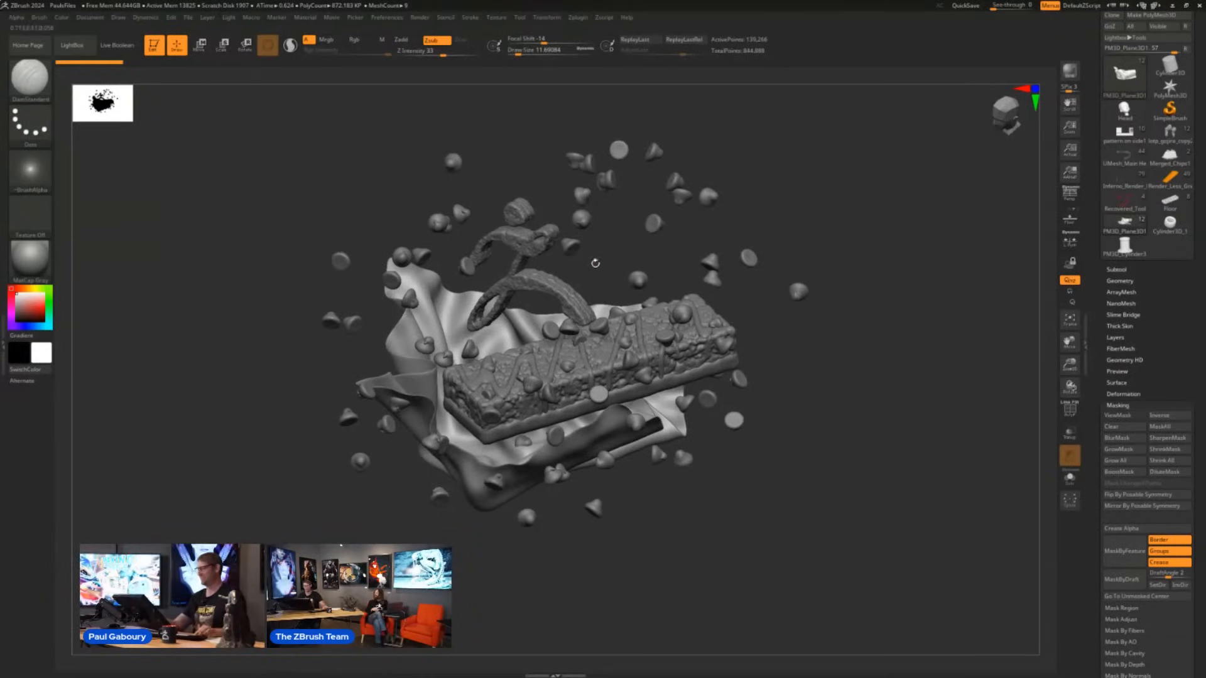
pyautogui.keyDown('alt'); pyautogui.click(580, 219); pyautogui.keyUp('alt')
pyautogui.keyDown('alt'); pyautogui.moveTo(837, 327); pyautogui.dragTo(808, 405); pyautogui.keyUp('alt')
pyautogui.keyDown('shift'); pyautogui.moveTo(566, 317); pyautogui.dragTo(534, 284); pyautogui.keyUp('shift')
pyautogui.moveTo(534, 284)
pyautogui.keyDown('alt'); pyautogui.mouseDown(button='right')
pyautogui.moveTo(584, 363)
pyautogui.moveTo(606, 343)
pyautogui.moveTo(613, 291)
pyautogui.moveTo(578, 335)
pyautogui.moveTo(635, 403)
pyautogui.mouseUp(button='right'); pyautogui.keyUp('alt')
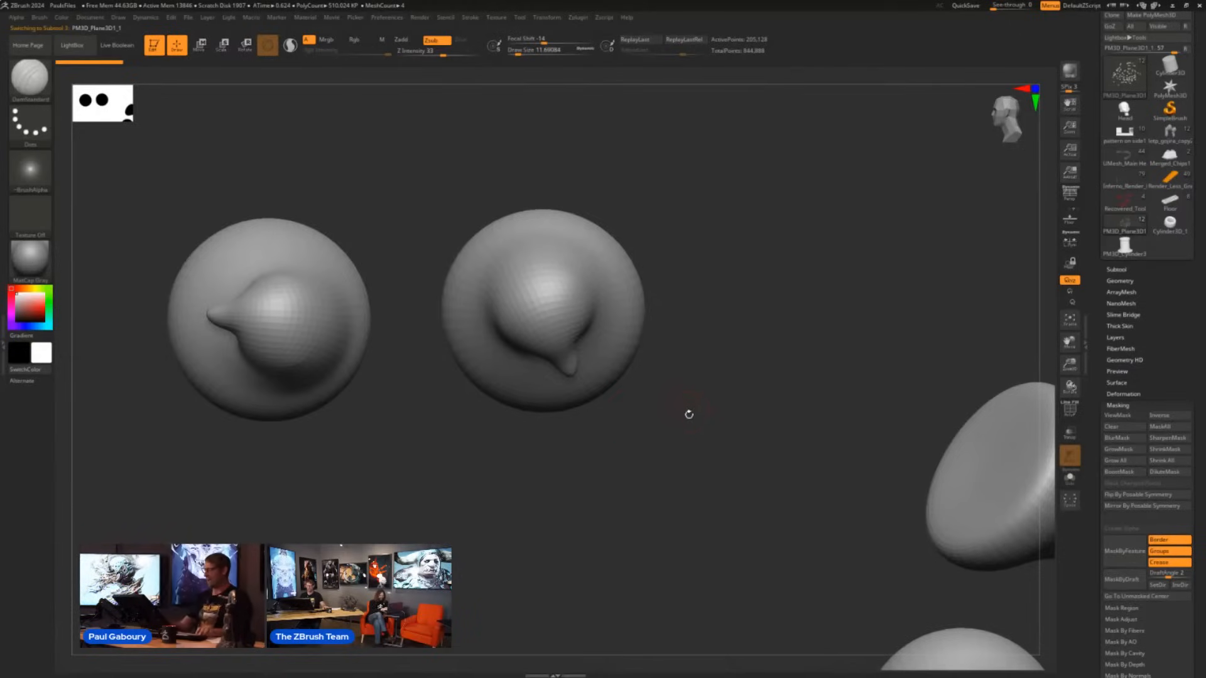
# - Isolate a quarter section of one chip, extend visibility to the whole chip, and return to the quarter section
pyautogui.keyDown('ctrl'); pyautogui.keyDown('shift'); pyautogui.moveTo(687, 415); pyautogui.dragTo(544, 274); pyautogui.keyUp('shift'); pyautogui.keyUp('ctrl')
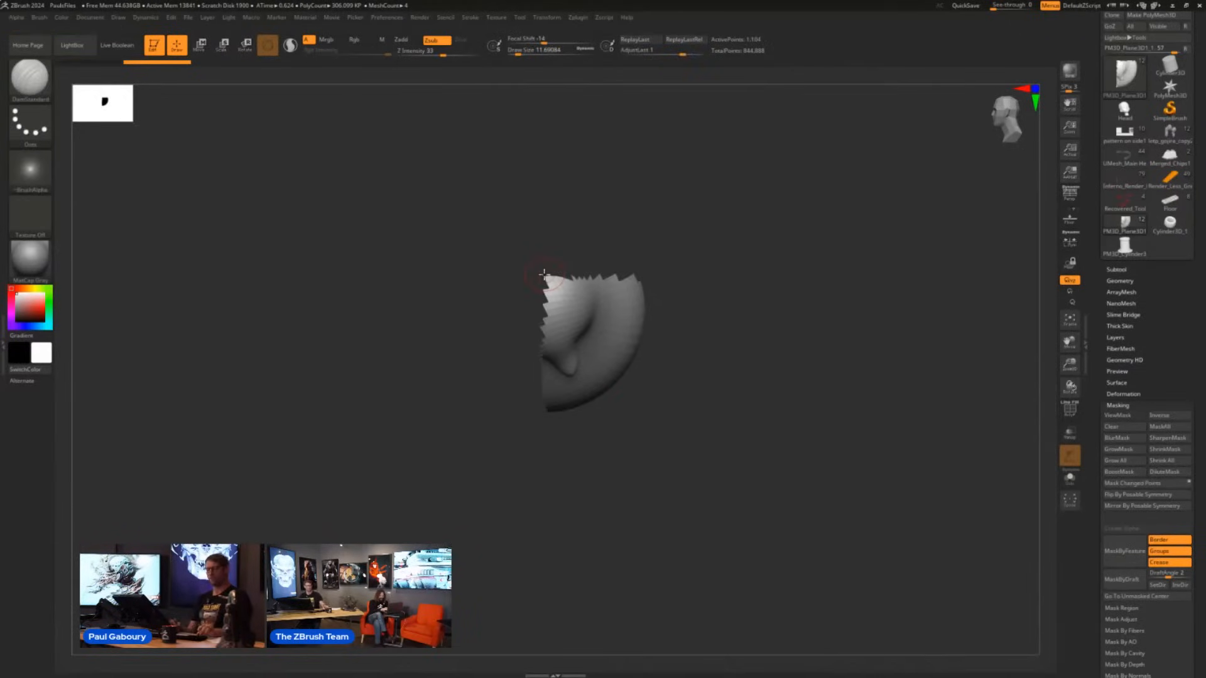
pyautogui.keyDown('ctrl'); pyautogui.keyDown('shift'); pyautogui.click(544, 275); pyautogui.keyUp('shift'); pyautogui.keyUp('ctrl')
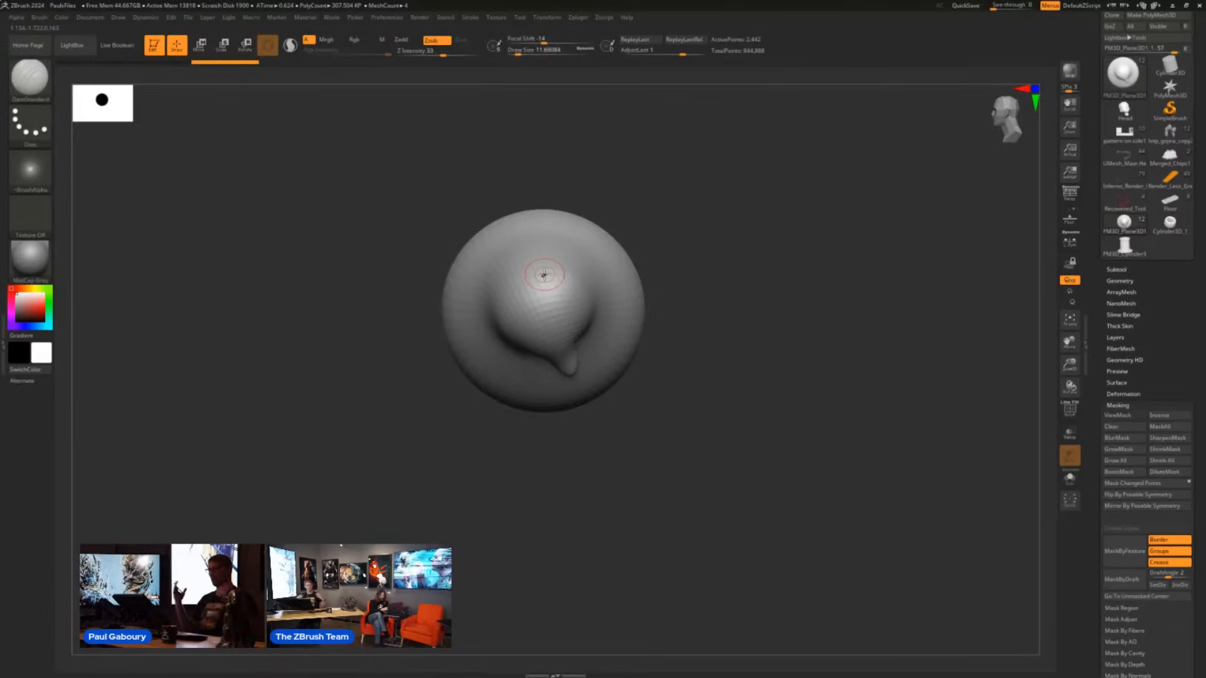
pyautogui.keyDown('ctrl'); pyautogui.keyDown('shift'); pyautogui.click(544, 275); pyautogui.keyUp('shift'); pyautogui.keyUp('ctrl')
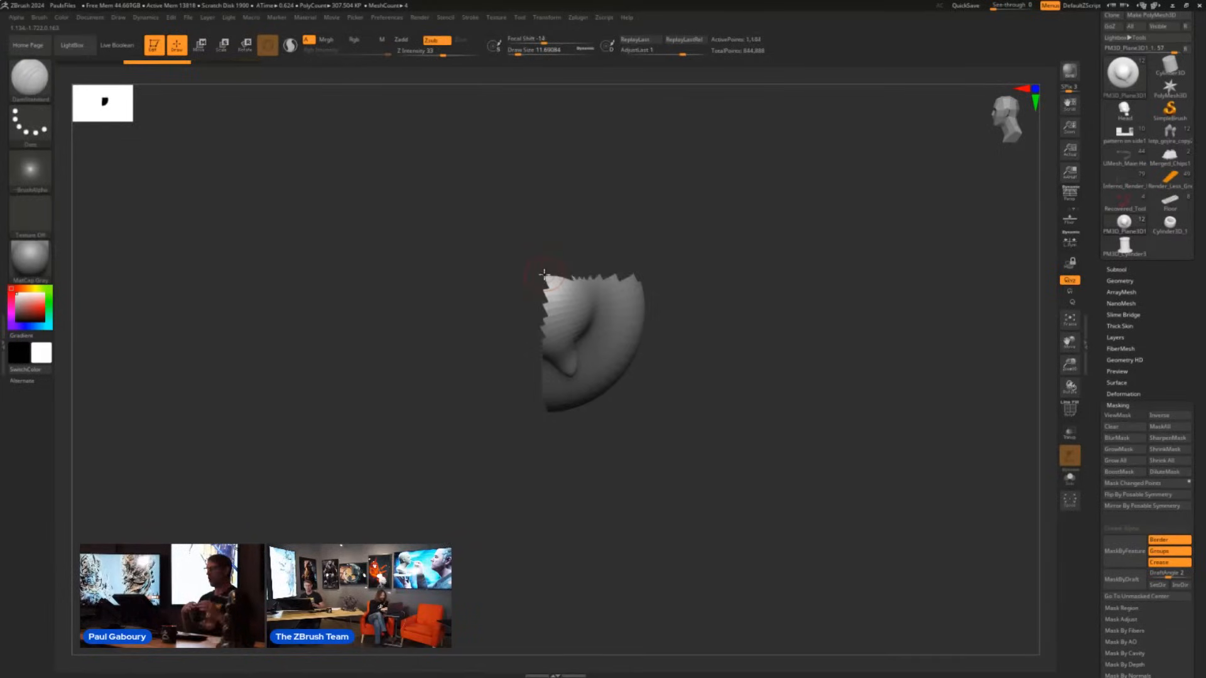
# - Grow the visible quarter section of the chip outward in repeated increments
pyautogui.hotkey('ctrl', 'shift', 'x')
pyautogui.hotkey('ctrl', 'shift', 'x')
pyautogui.hotkey('ctrl', 'shift', 'x')
pyautogui.hotkey('ctrl', 'shift', 'x')
pyautogui.hotkey('ctrl', 'shift', 'x')
pyautogui.hotkey('ctrl', 'shift', 'x')
pyautogui.hotkey('ctrl', 'shift', 'x')
pyautogui.hotkey('ctrl', 'shift', 'x')
pyautogui.hotkey('ctrl', 'shift', 'x')
pyautogui.hotkey('ctrl', 'shift', 'x')
pyautogui.hotkey('ctrl', 'shift', 'x')
pyautogui.hotkey('ctrl', 'shift', 'x')
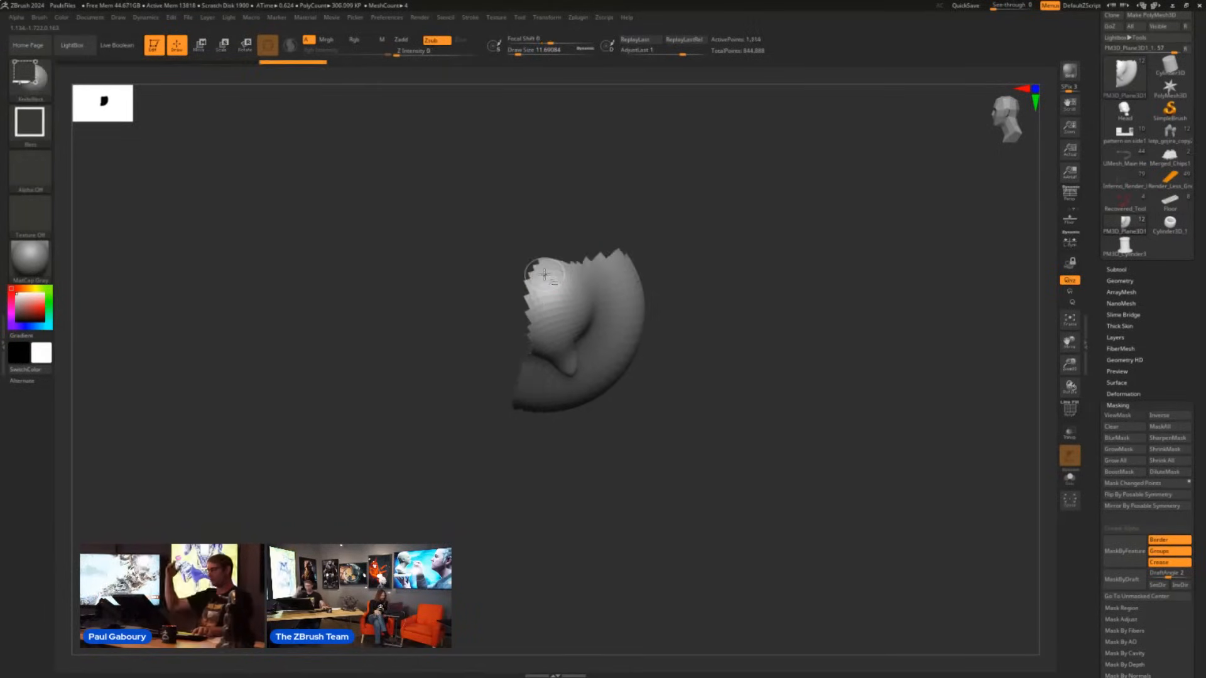
pyautogui.hotkey('ctrl', 'shift', 'x')
pyautogui.hotkey('ctrl', 'shift', 'x')
pyautogui.hotkey('ctrl', 'shift', 'x')
pyautogui.hotkey('ctrl', 'shift', 'x')
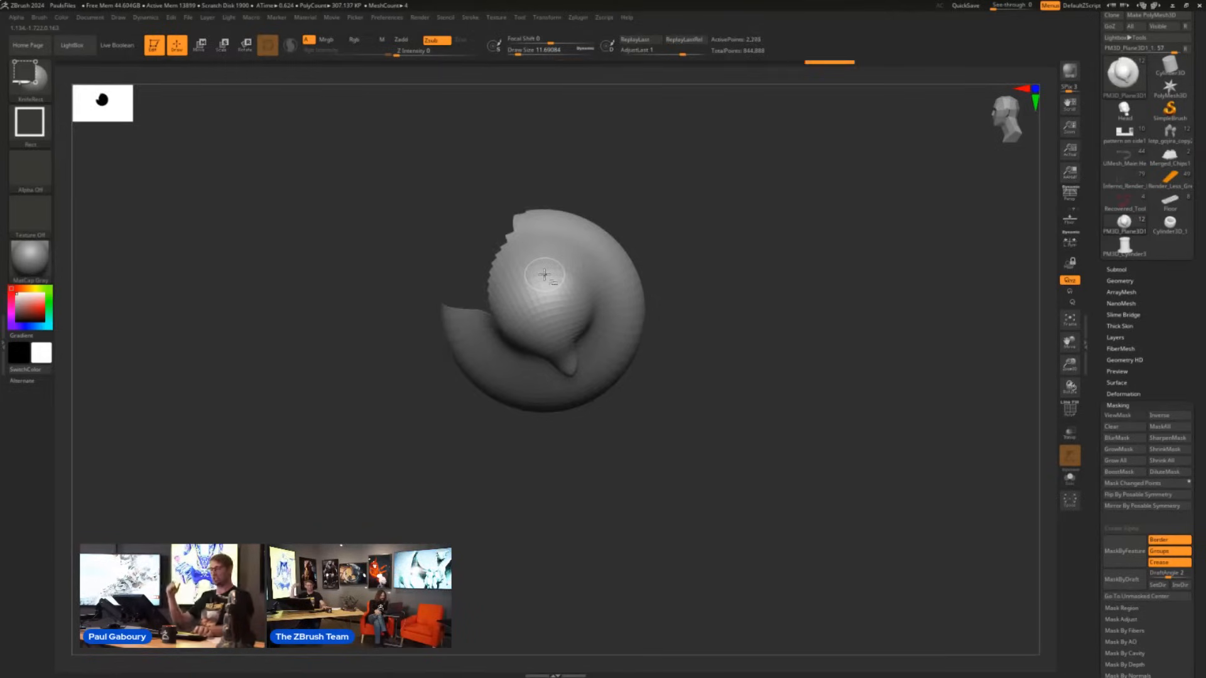
# - Alternately shrink and grow the chip's visible portion, and finish by growing visibility to the entire chip
pyautogui.hotkey('ctrl', 'shift', 's')
pyautogui.hotkey('ctrl', 'shift', 's')
pyautogui.hotkey('ctrl', 'shift', 's')
pyautogui.hotkey('ctrl', 'shift', 's')
pyautogui.hotkey('ctrl', 'shift', 's')
pyautogui.hotkey('ctrl', 'shift', 's')
pyautogui.hotkey('ctrl', 'shift', 's')
pyautogui.hotkey('ctrl', 'shift', 's')
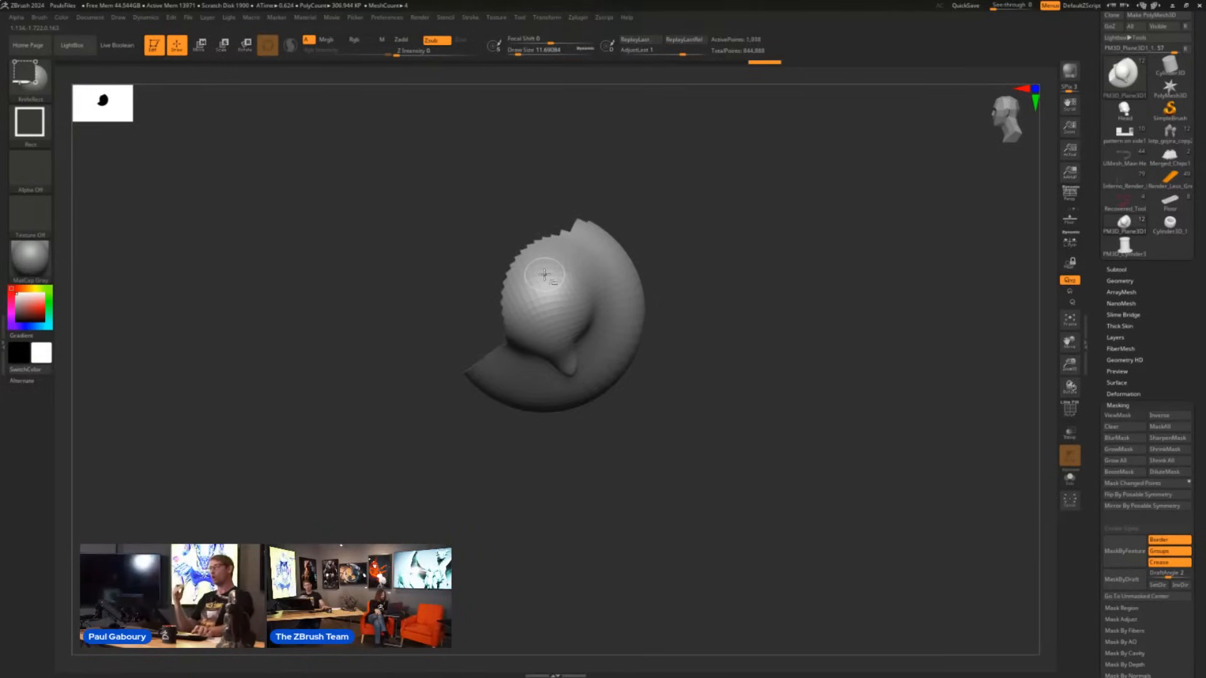
pyautogui.hotkey('ctrl', 'shift', 'x')
pyautogui.hotkey('ctrl', 'shift', 'x')
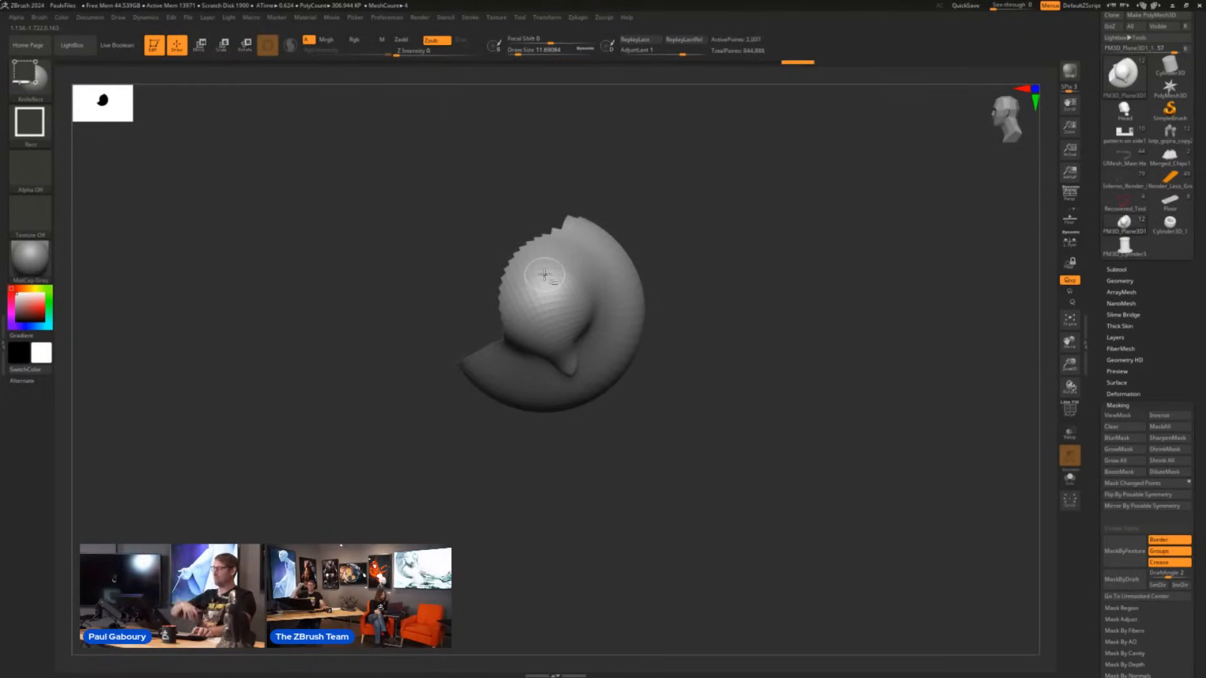
pyautogui.hotkey('ctrl', 'shift', 'x')
pyautogui.hotkey('ctrl', 'shift', 'x')
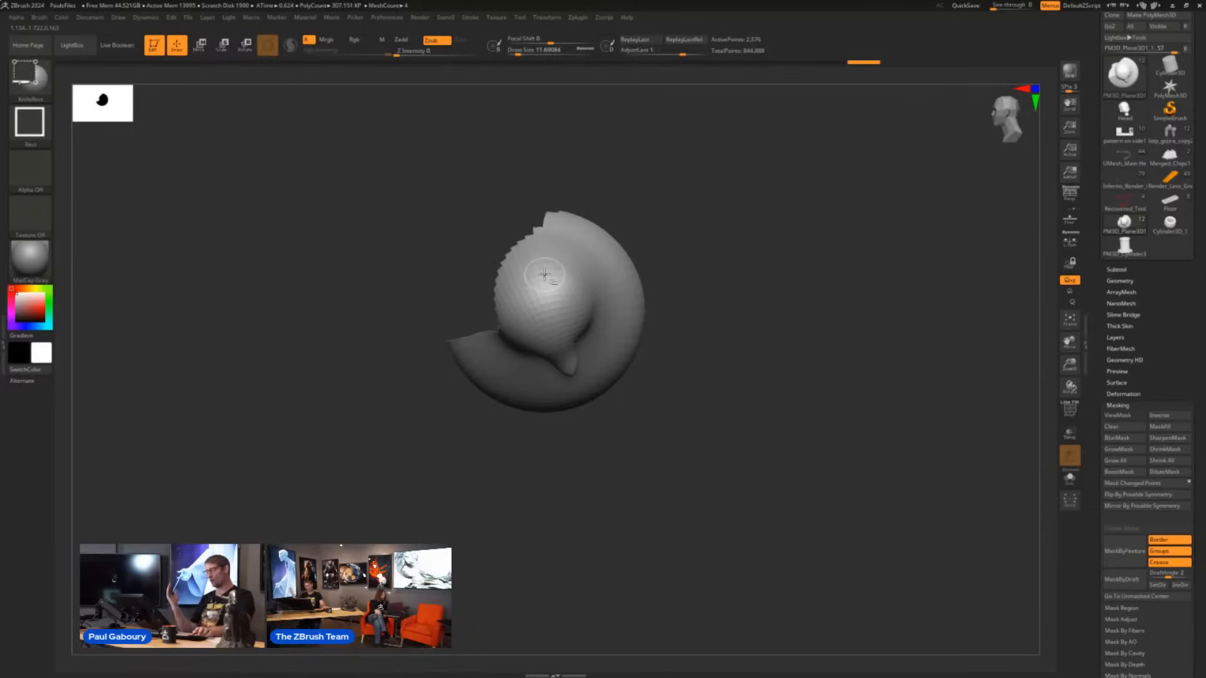
pyautogui.hotkey('ctrl', 'shift', 's')
pyautogui.hotkey('ctrl', 'shift', 's')
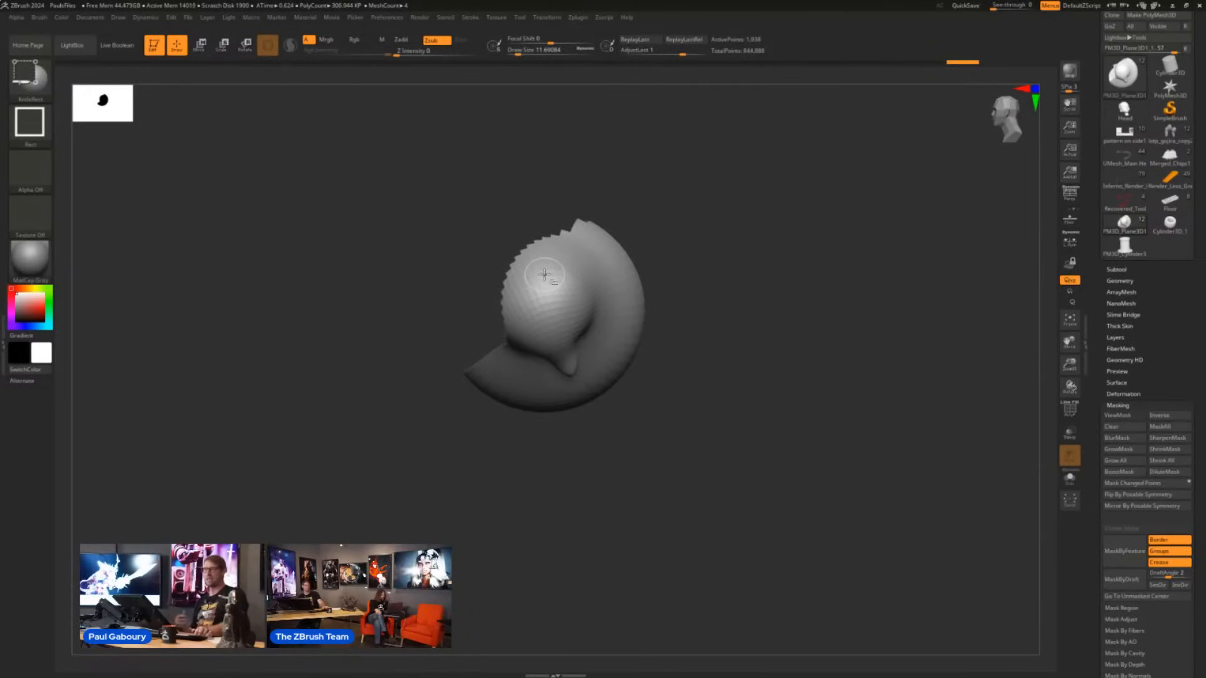
pyautogui.hotkey('ctrl', 'shift', 'a')
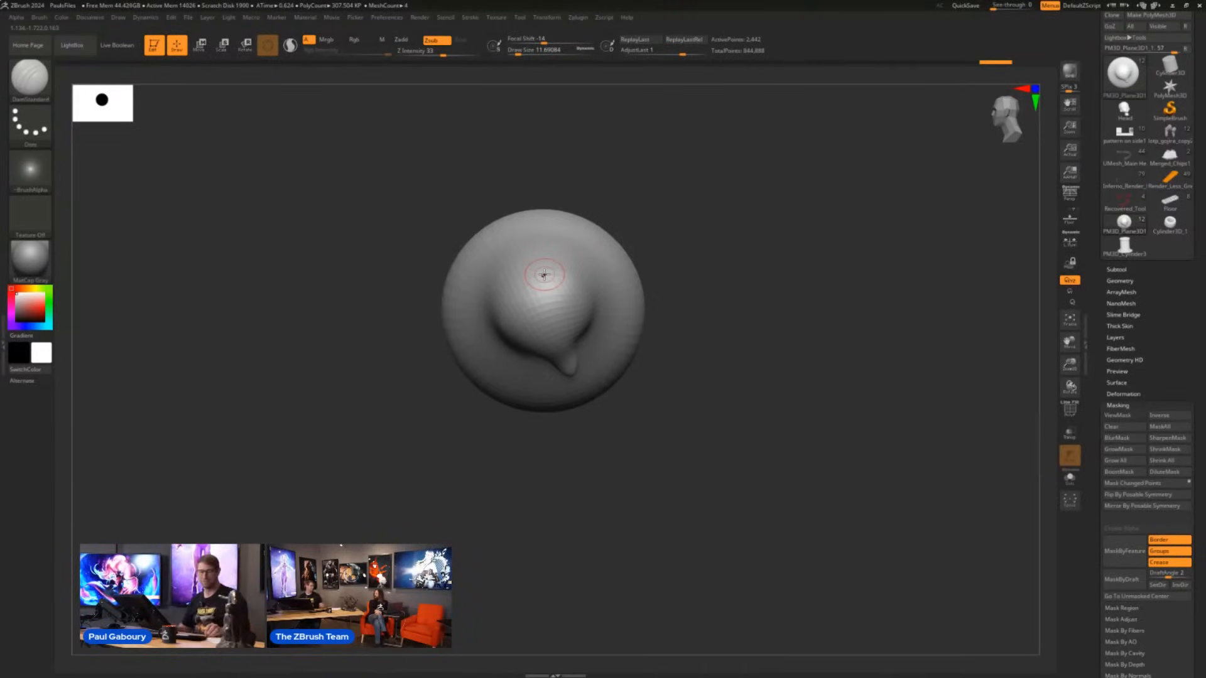
# - Switch to Move mode and place the gizmo on the chip, first on its front and again on its flat back
pyautogui.keyDown('alt'); pyautogui.moveTo(701, 404); pyautogui.dragTo(705, 428, button='right'); pyautogui.keyUp('alt')
pyautogui.moveTo(549, 374)
pyautogui.keyDown('ctrl'); pyautogui.mouseDown(button='right')
pyautogui.moveTo(571, 396)
pyautogui.moveTo(571, 439)
pyautogui.mouseUp(button='right'); pyautogui.keyUp('ctrl')
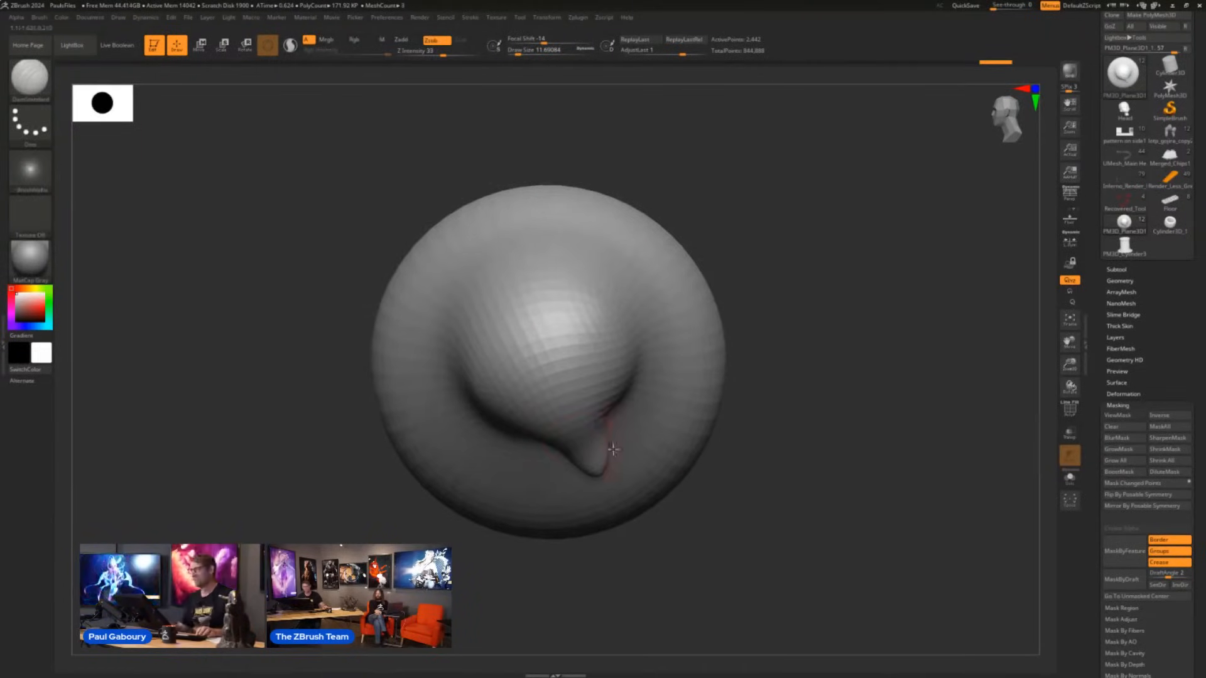
pyautogui.press('w')
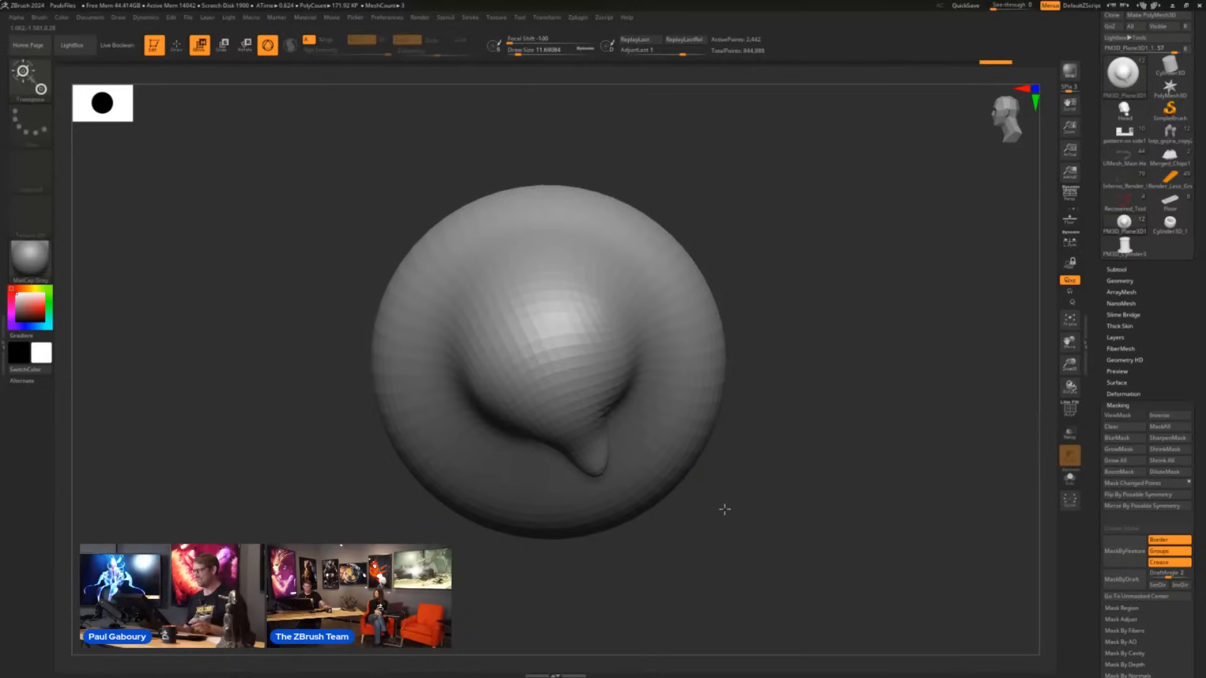
pyautogui.click(588, 414)
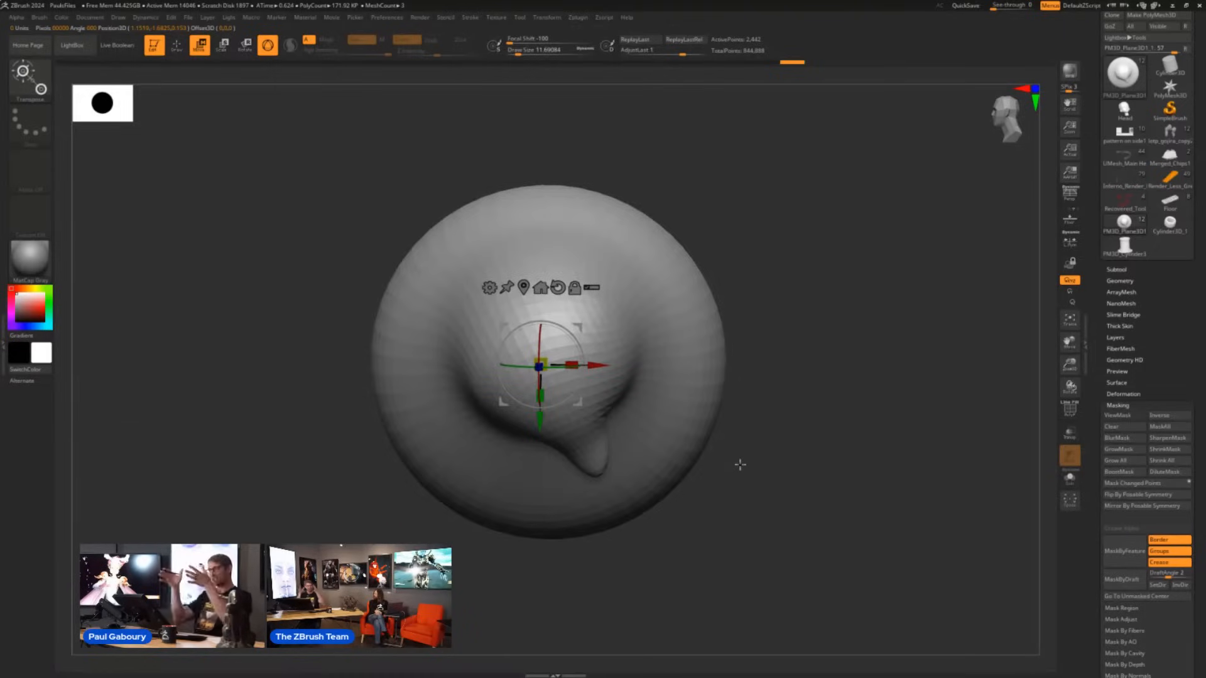
pyautogui.moveTo(740, 465)
pyautogui.mouseDown()
pyautogui.moveTo(800, 403)
pyautogui.moveTo(654, 412)
pyautogui.moveTo(597, 382)
pyautogui.moveTo(610, 397)
pyautogui.mouseUp()
pyautogui.press('f')
pyautogui.click(673, 339)
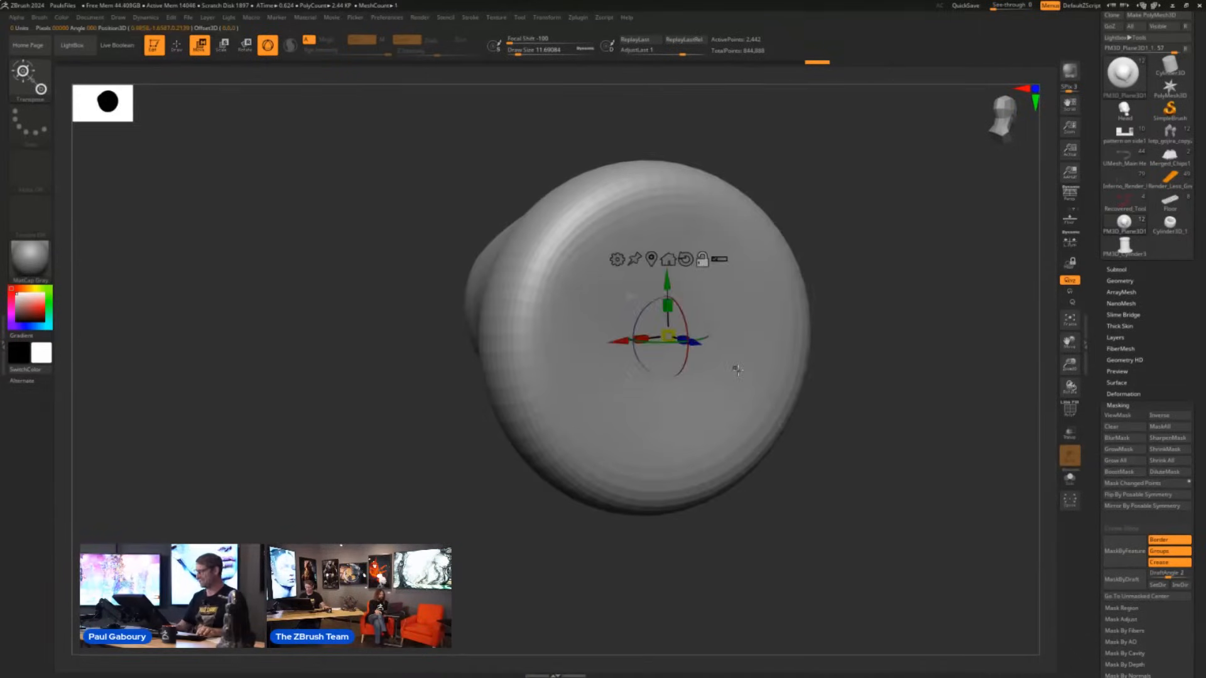
pyautogui.click(696, 345)
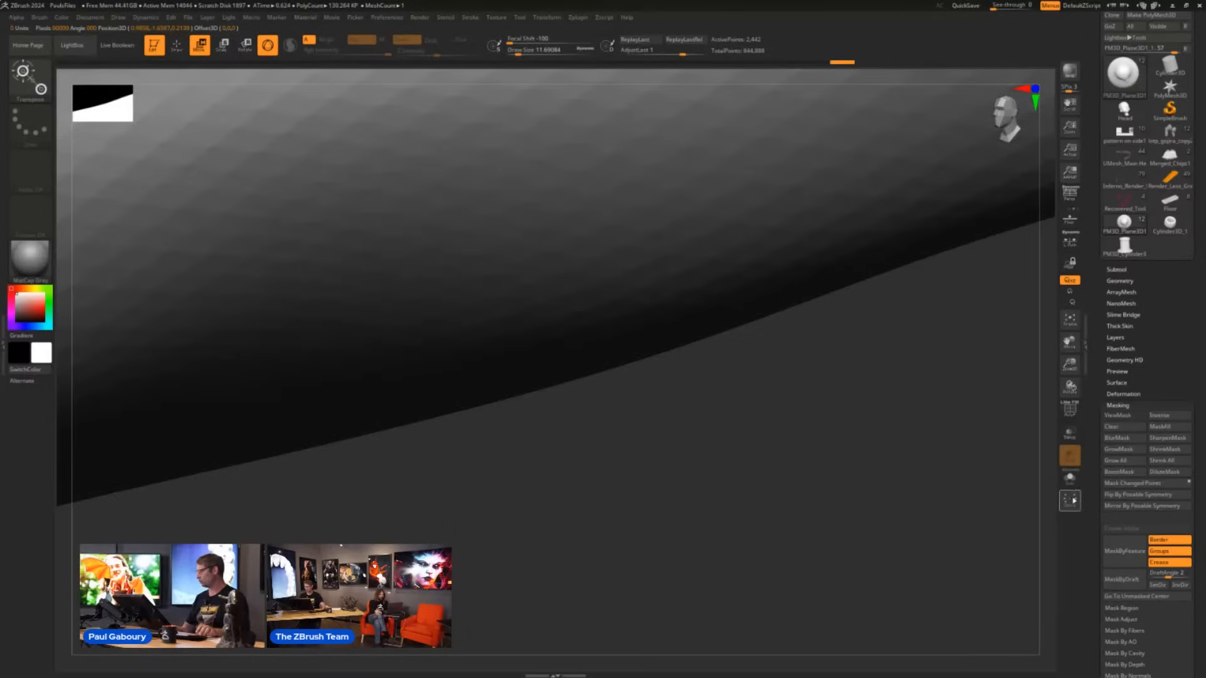
# - Turn on Solo for the chip, set the gizmo on its front face again, and return to Draw mode
pyautogui.click(1070, 477)
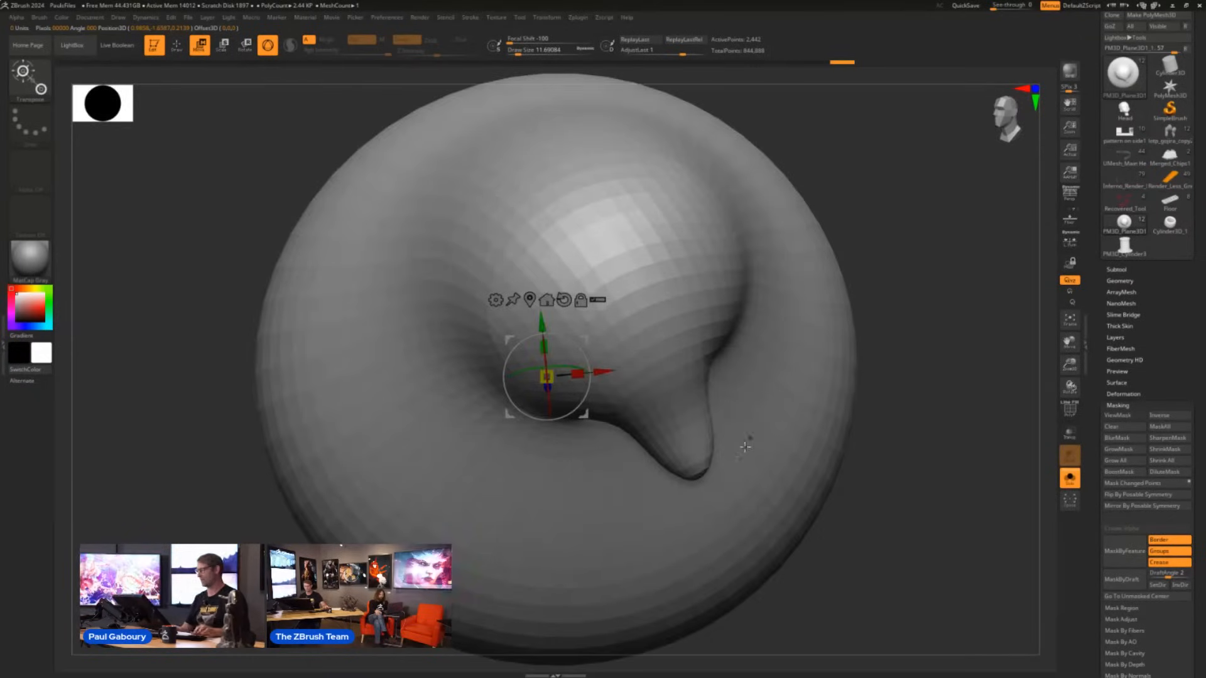
pyautogui.moveTo(526, 489); pyautogui.dragTo(787, 378, button='right')
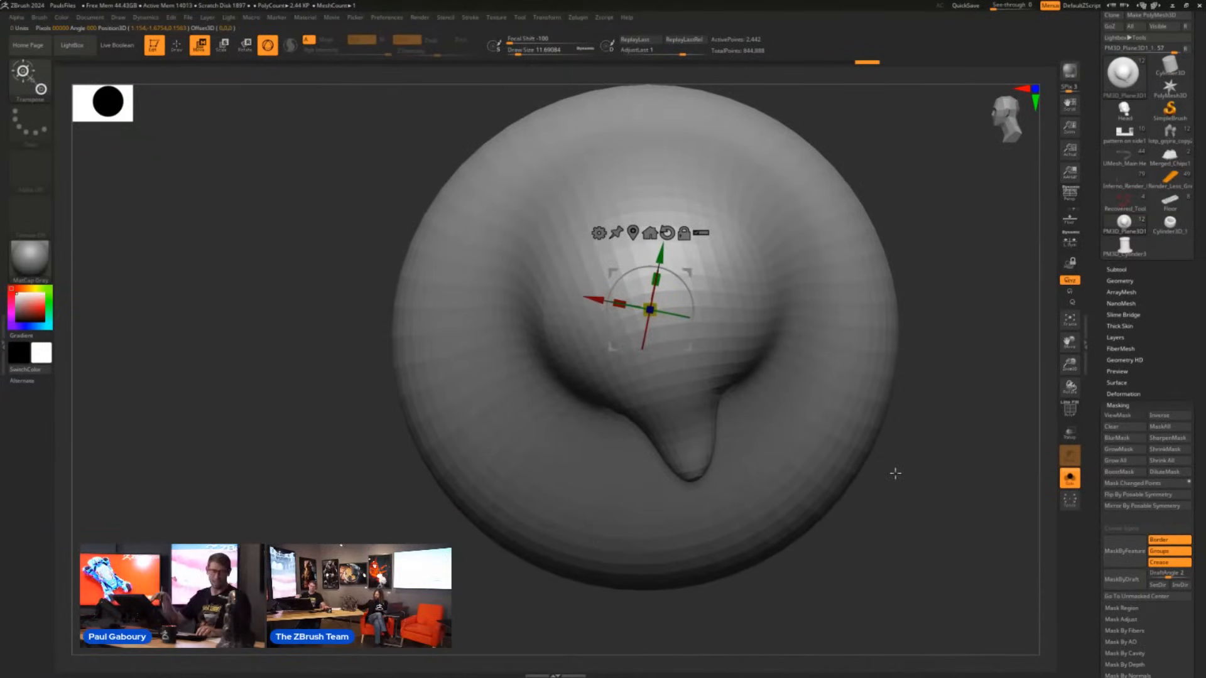
pyautogui.keyDown('alt'); pyautogui.moveTo(902, 433); pyautogui.dragTo(775, 471, button='right'); pyautogui.keyUp('alt')
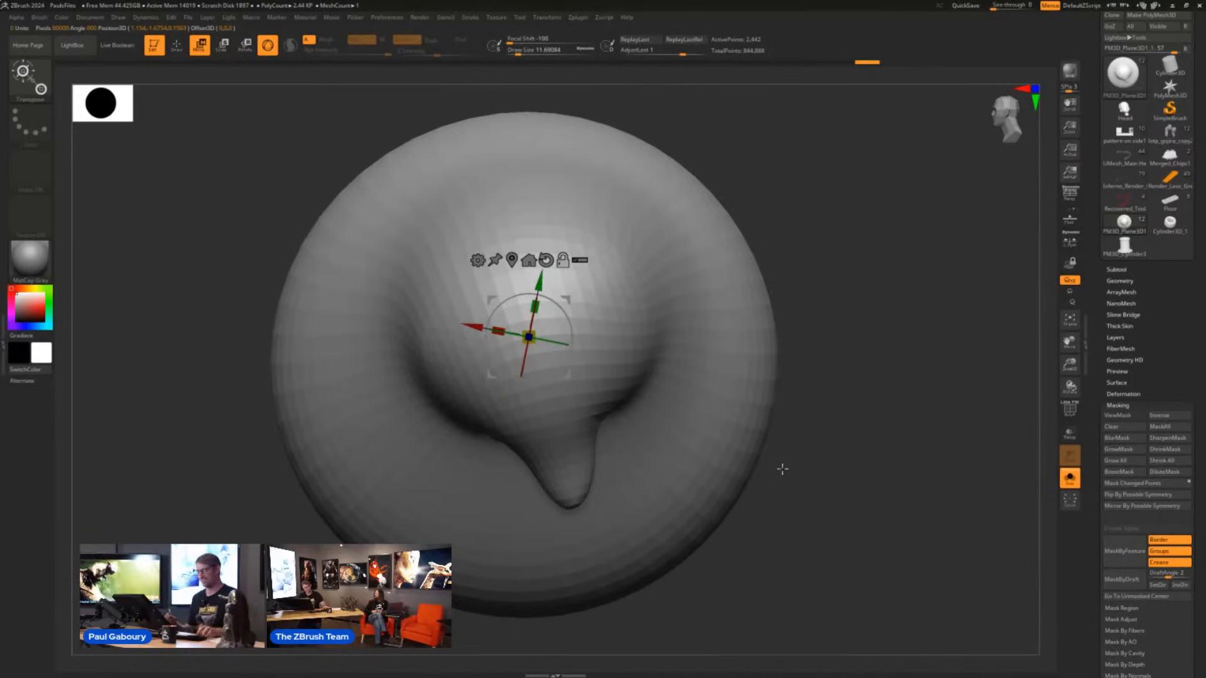
pyautogui.press('q')
pyautogui.moveTo(777, 509)
pyautogui.keyDown('ctrl'); pyautogui.mouseDown(button='right')
pyautogui.moveTo(601, 433)
pyautogui.moveTo(493, 407)
pyautogui.moveTo(657, 515)
pyautogui.moveTo(720, 500)
pyautogui.mouseUp(button='right'); pyautogui.keyUp('ctrl')
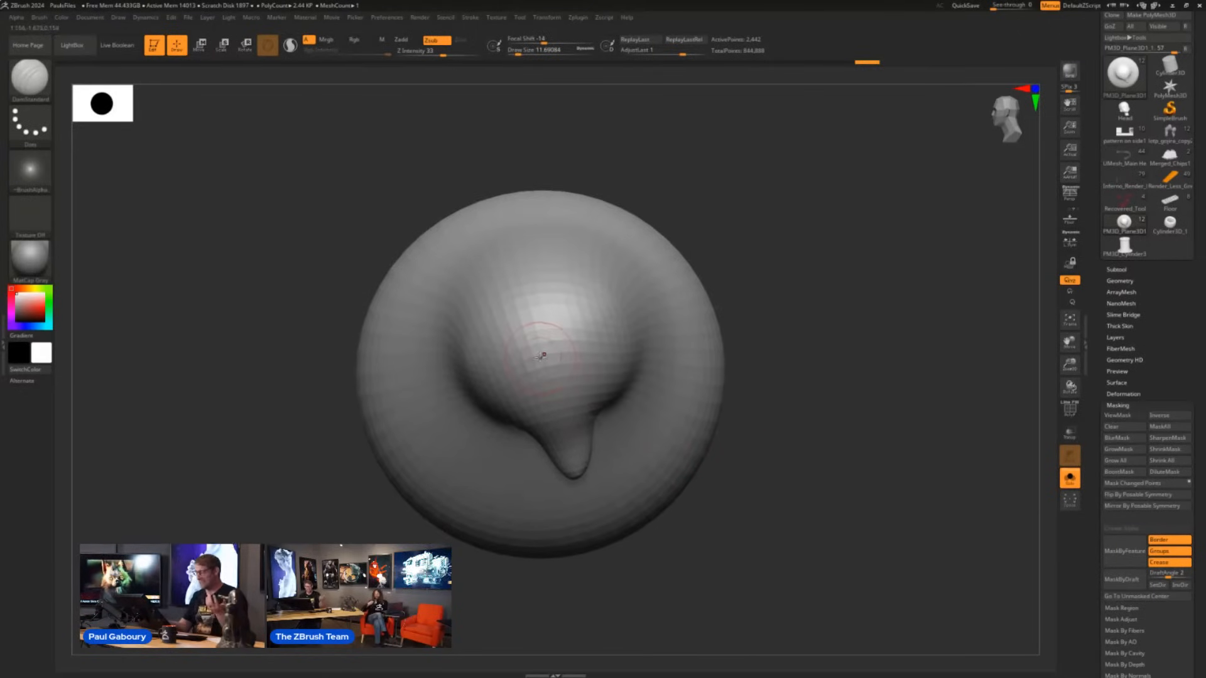
# - Create a new InsertMesh brush from the isolated chip
pyautogui.press('b')
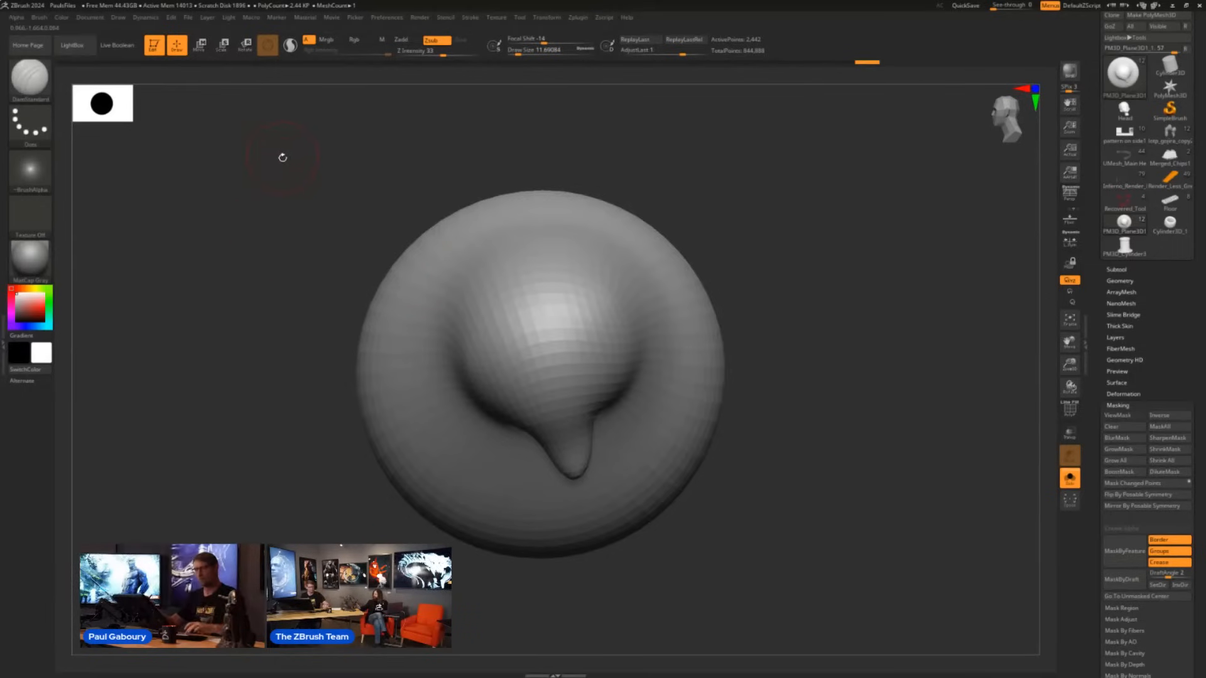
pyautogui.press('b')
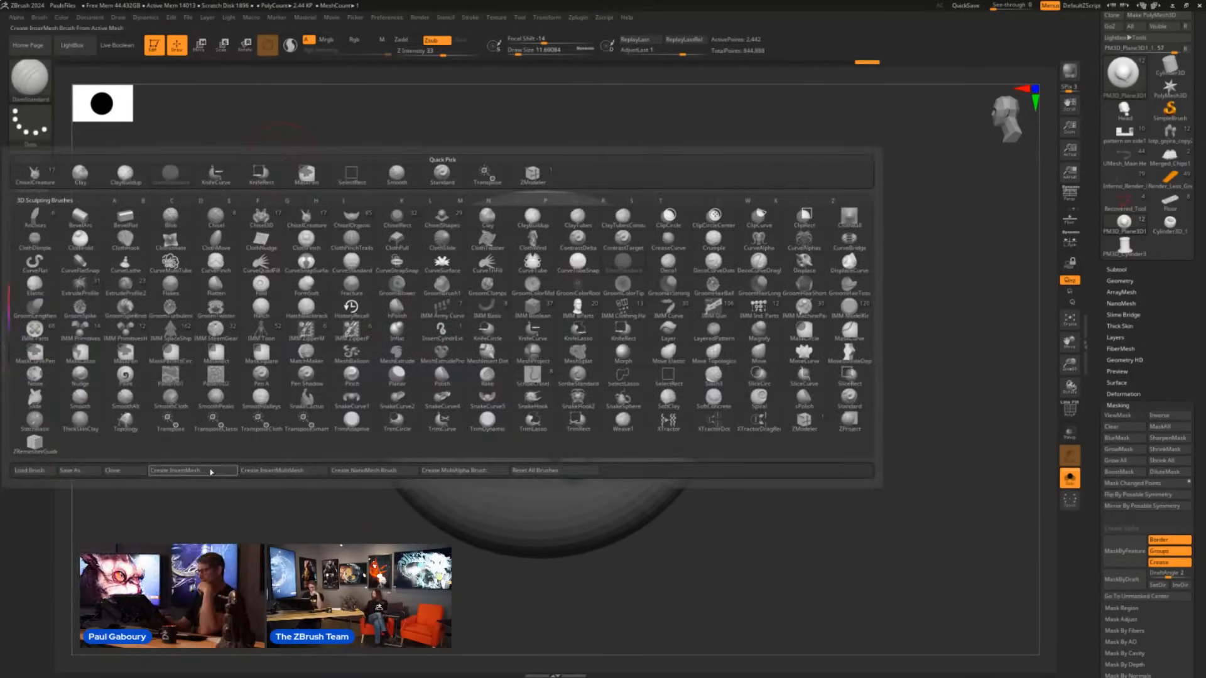
pyautogui.click(39, 19)
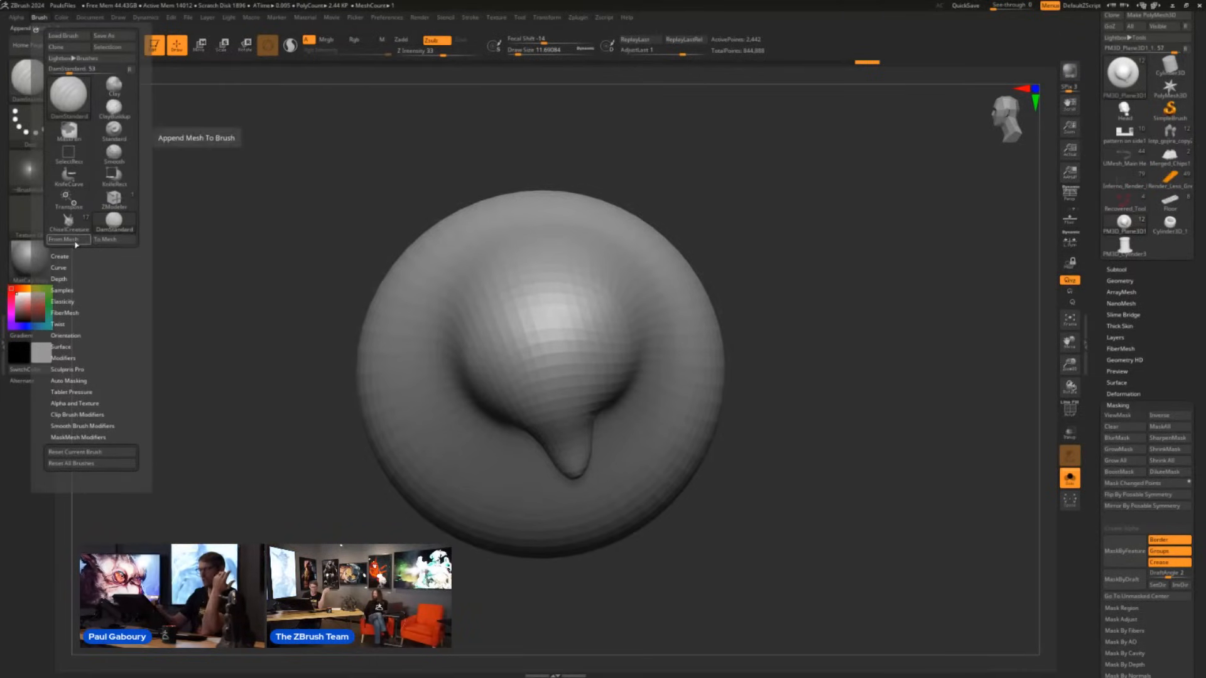
pyautogui.press('b')
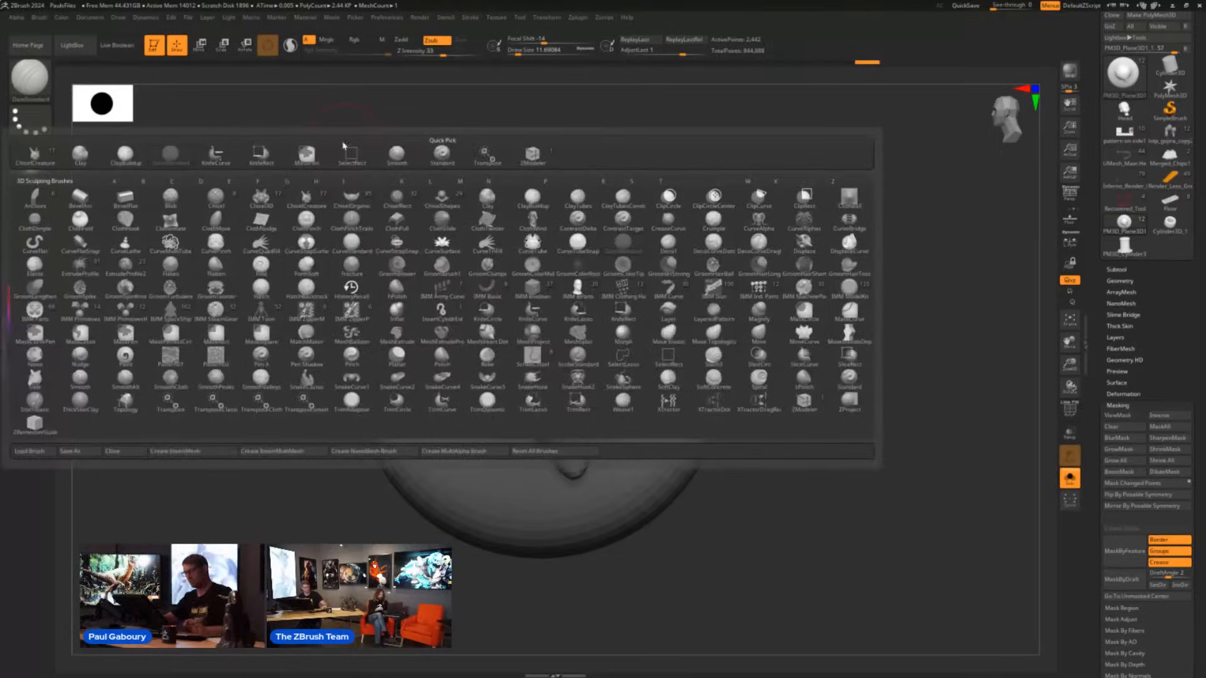
pyautogui.click(192, 451)
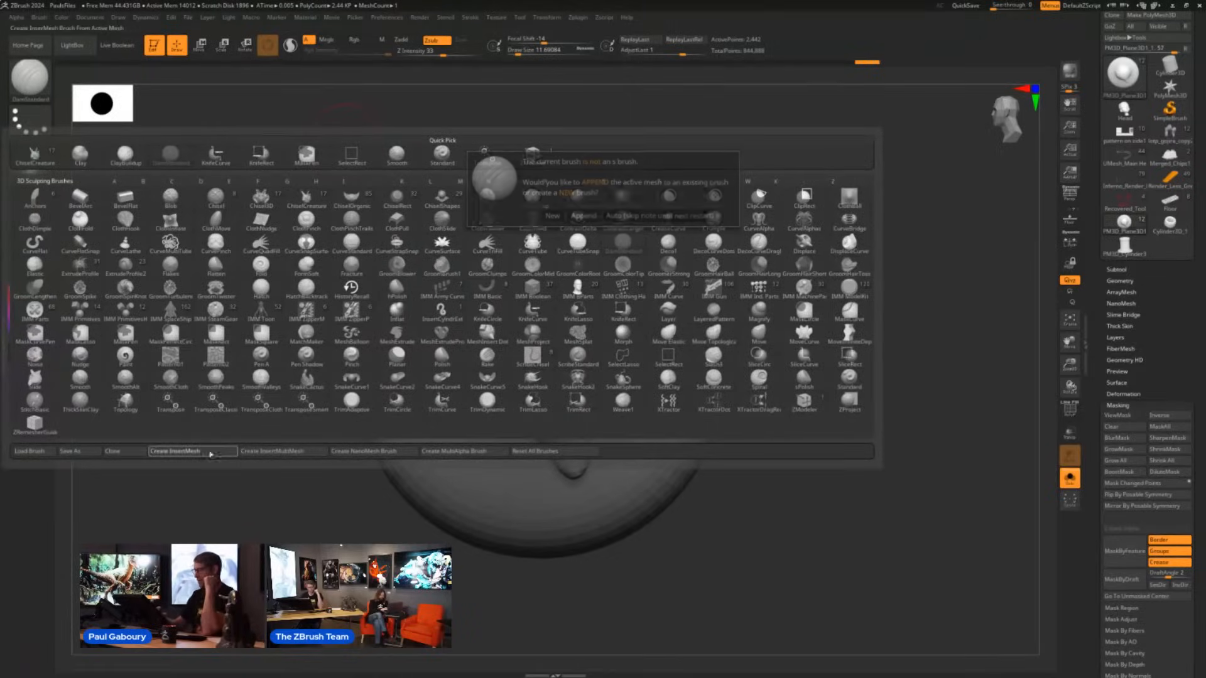
pyautogui.click(553, 216)
# - Insert two small chip copies onto the isolated chip with the new brush, and turn off Solo
pyautogui.moveTo(670, 401); pyautogui.dragTo(675, 442)
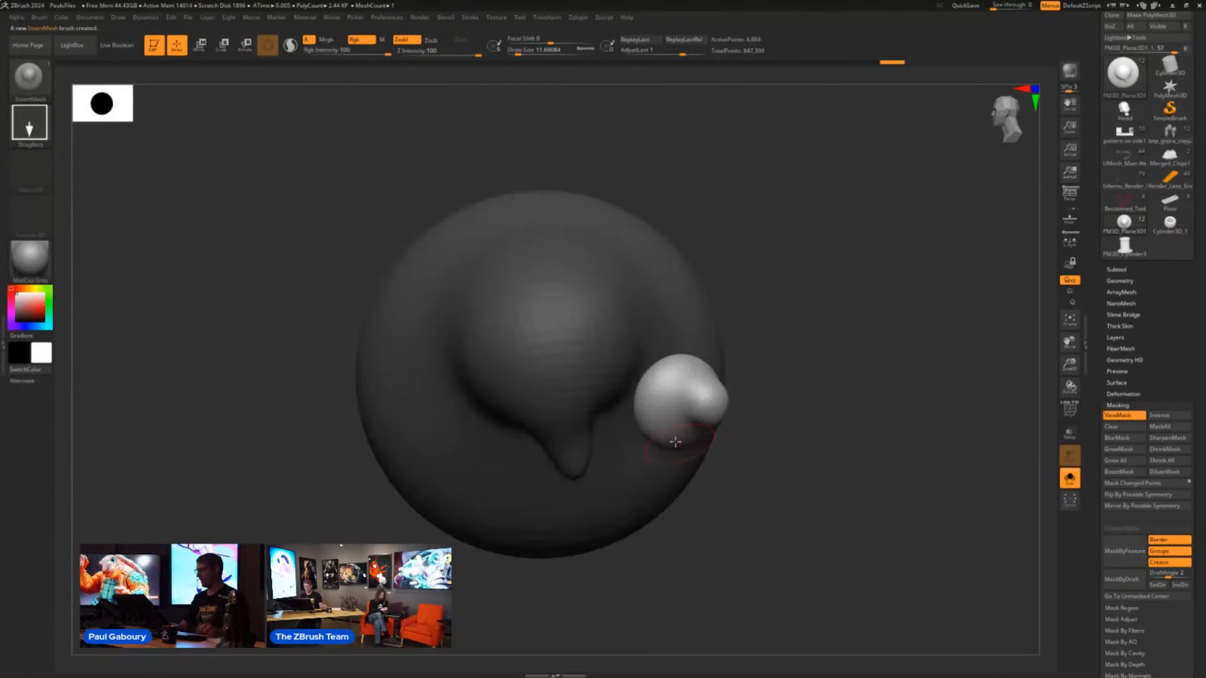
pyautogui.moveTo(566, 360); pyautogui.dragTo(590, 393)
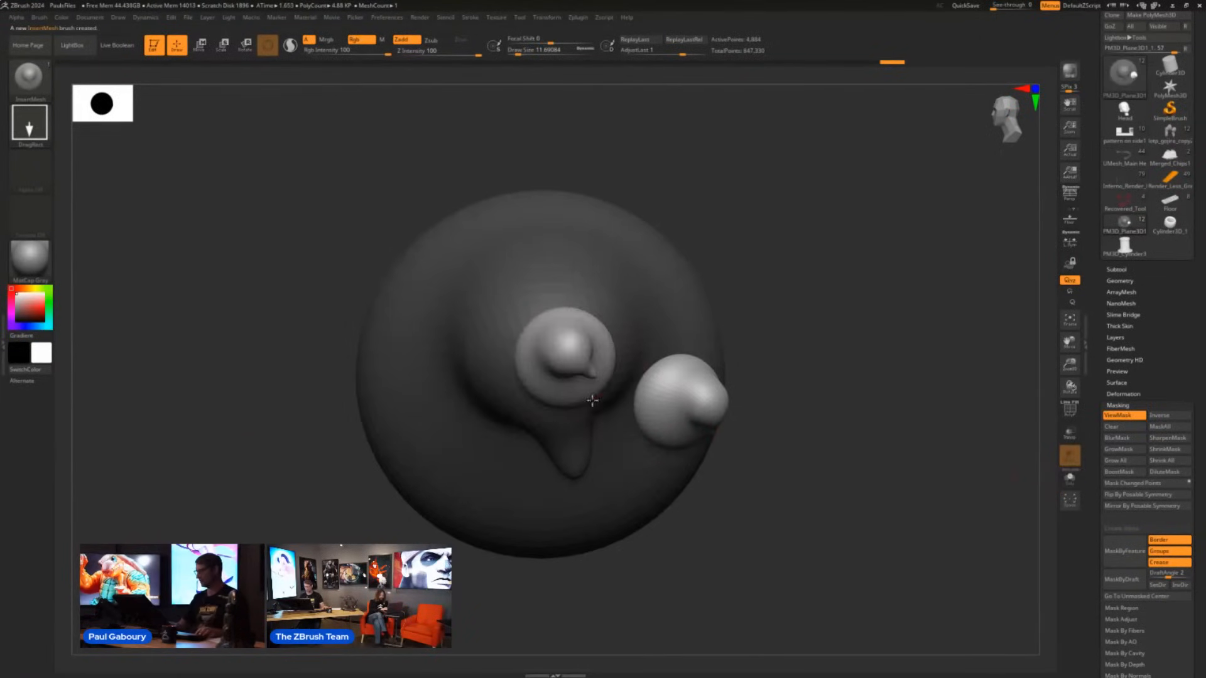
pyautogui.keyDown('ctrl'); pyautogui.moveTo(861, 496); pyautogui.dragTo(527, 427, button='right'); pyautogui.keyUp('ctrl')
pyautogui.keyDown('alt'); pyautogui.moveTo(622, 420); pyautogui.dragTo(668, 375, button='right'); pyautogui.keyUp('alt')
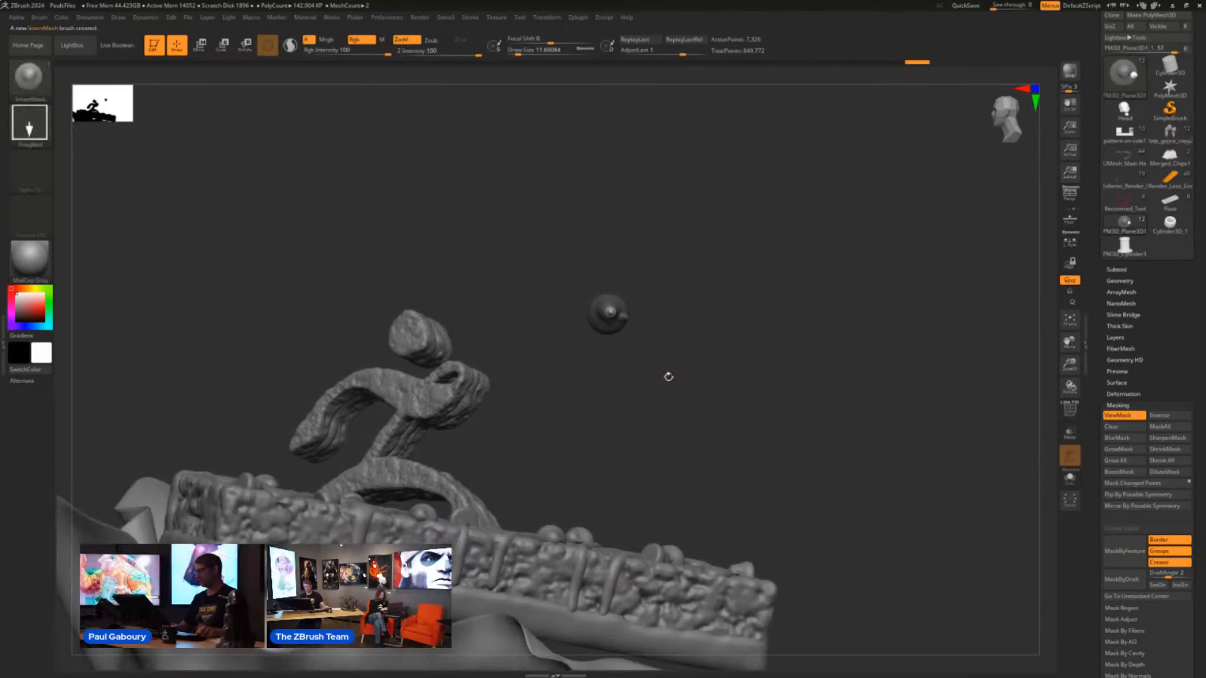
# - Show the full model again, hide the loose chips subtool, and make the snack bar the active subtool
pyautogui.keyDown('ctrl'); pyautogui.moveTo(667, 401); pyautogui.dragTo(668, 409); pyautogui.keyUp('ctrl')
pyautogui.keyDown('ctrl'); pyautogui.keyDown('shift'); pyautogui.click(668, 409); pyautogui.keyUp('shift'); pyautogui.keyUp('ctrl')
pyautogui.moveTo(744, 409)
pyautogui.keyDown('ctrl'); pyautogui.mouseDown(button='right')
pyautogui.moveTo(659, 402)
pyautogui.moveTo(808, 471)
pyautogui.moveTo(704, 408)
pyautogui.mouseUp(button='right'); pyautogui.keyUp('ctrl')
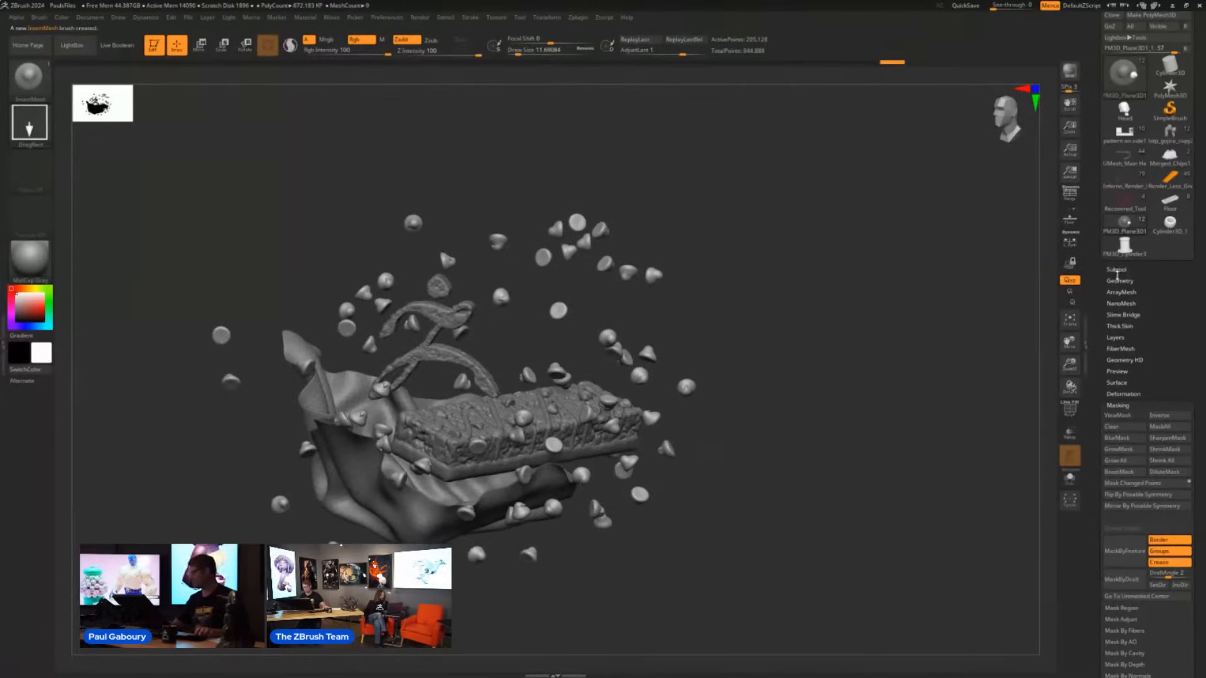
pyautogui.click(1116, 270)
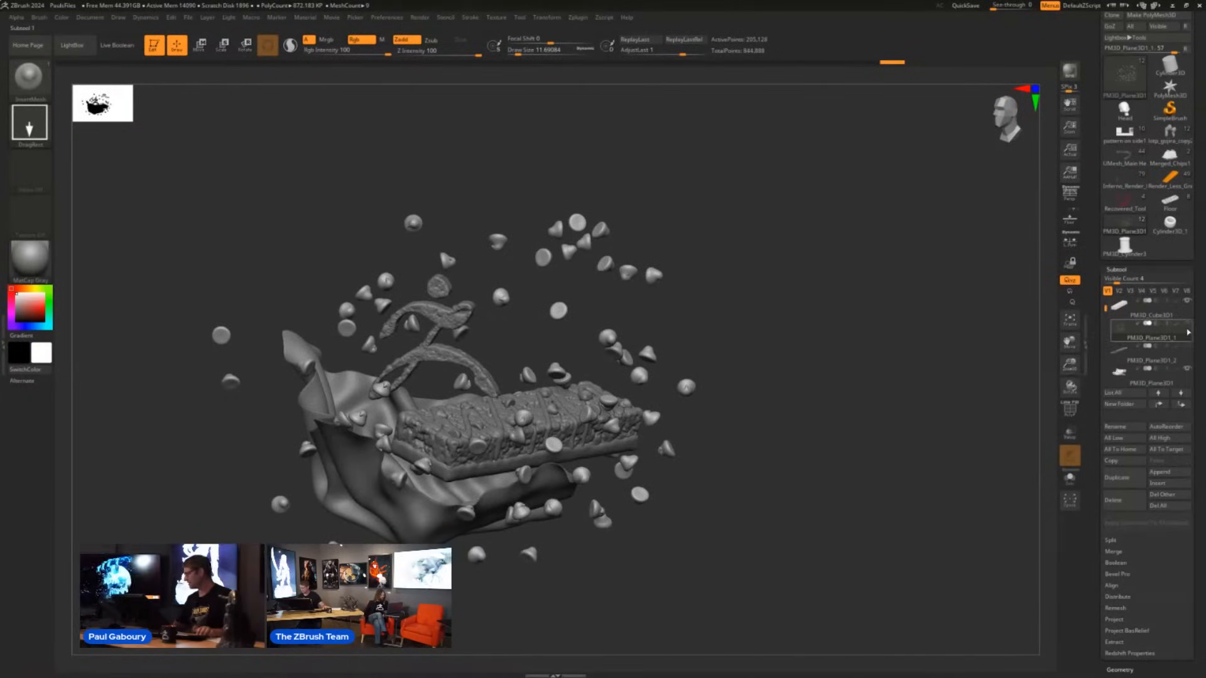
pyautogui.keyDown('alt'); pyautogui.click(598, 439); pyautogui.keyUp('alt')
pyautogui.moveTo(751, 458); pyautogui.dragTo(738, 499, button='right')
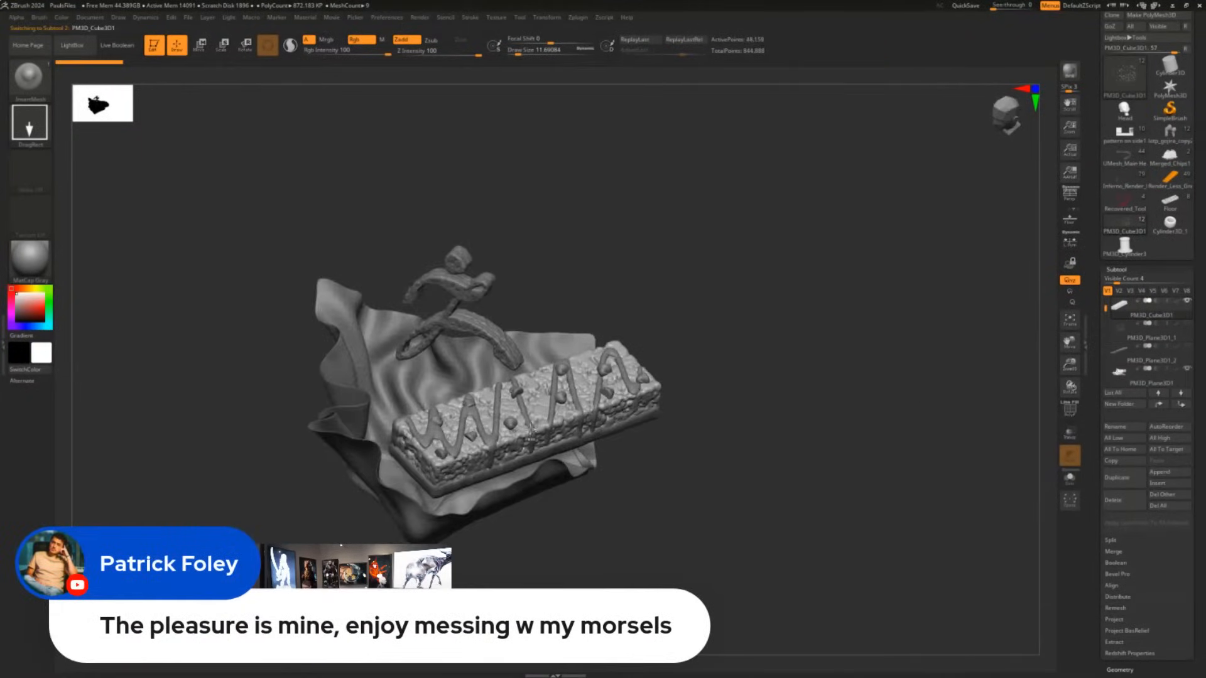
# - Insert three chip copies of varying size on the snack bar's top with the new InsertMesh brush
pyautogui.moveTo(531, 431)
pyautogui.keyDown('ctrl'); pyautogui.mouseDown(button='right')
pyautogui.moveTo(568, 509)
pyautogui.moveTo(599, 470)
pyautogui.moveTo(613, 526)
pyautogui.moveTo(597, 503)
pyautogui.moveTo(601, 518)
pyautogui.mouseUp(button='right'); pyautogui.keyUp('ctrl')
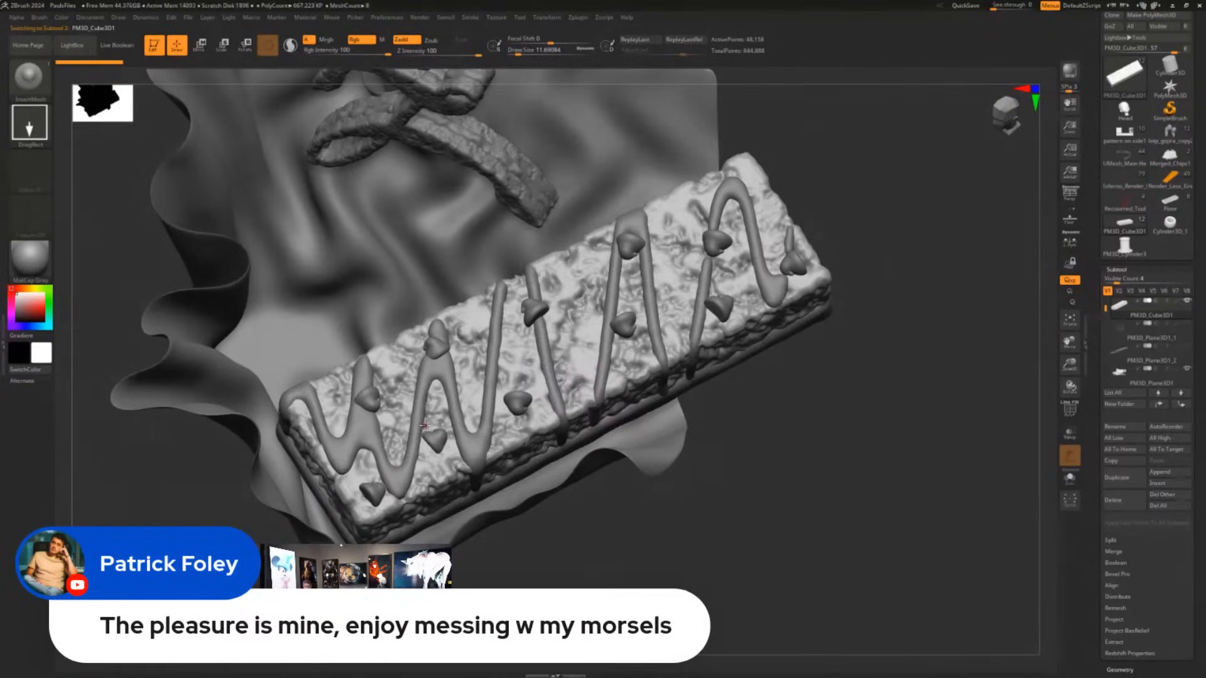
pyautogui.moveTo(468, 356); pyautogui.dragTo(483, 367)
pyautogui.click(574, 341)
pyautogui.click(509, 433)
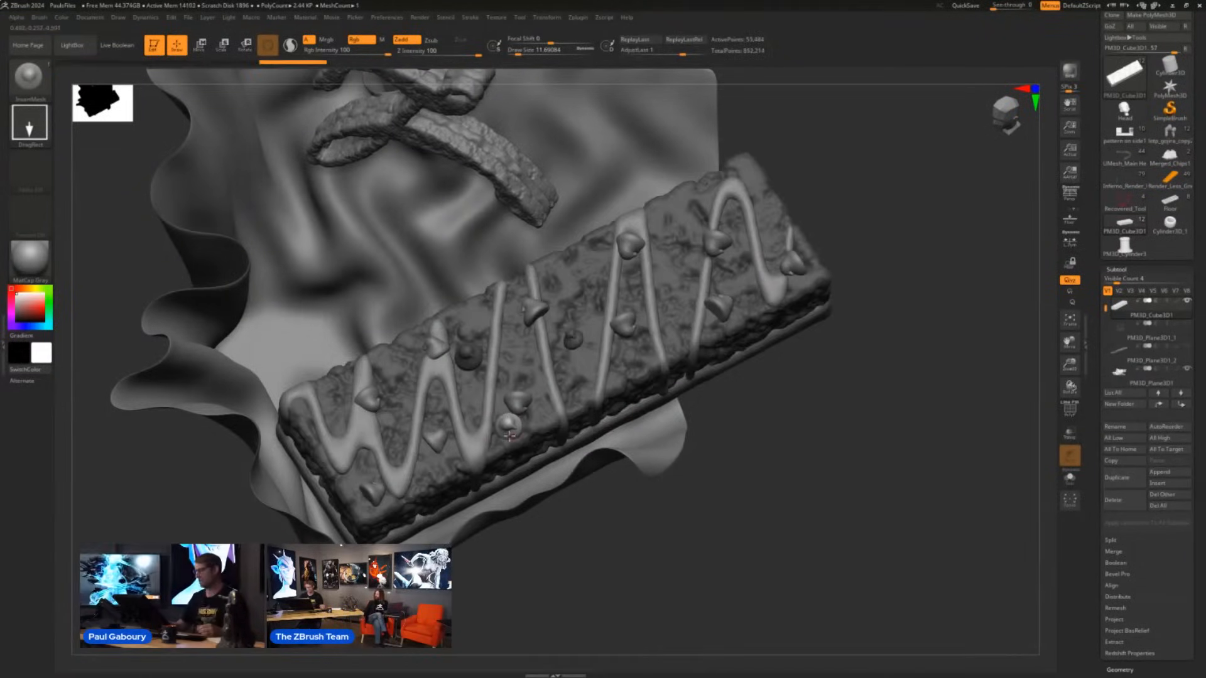
# - Switch the insert brush to the DragDot stroke with a draw size of about 46 and place a chip near the bar's centre
pyautogui.click(30, 135)
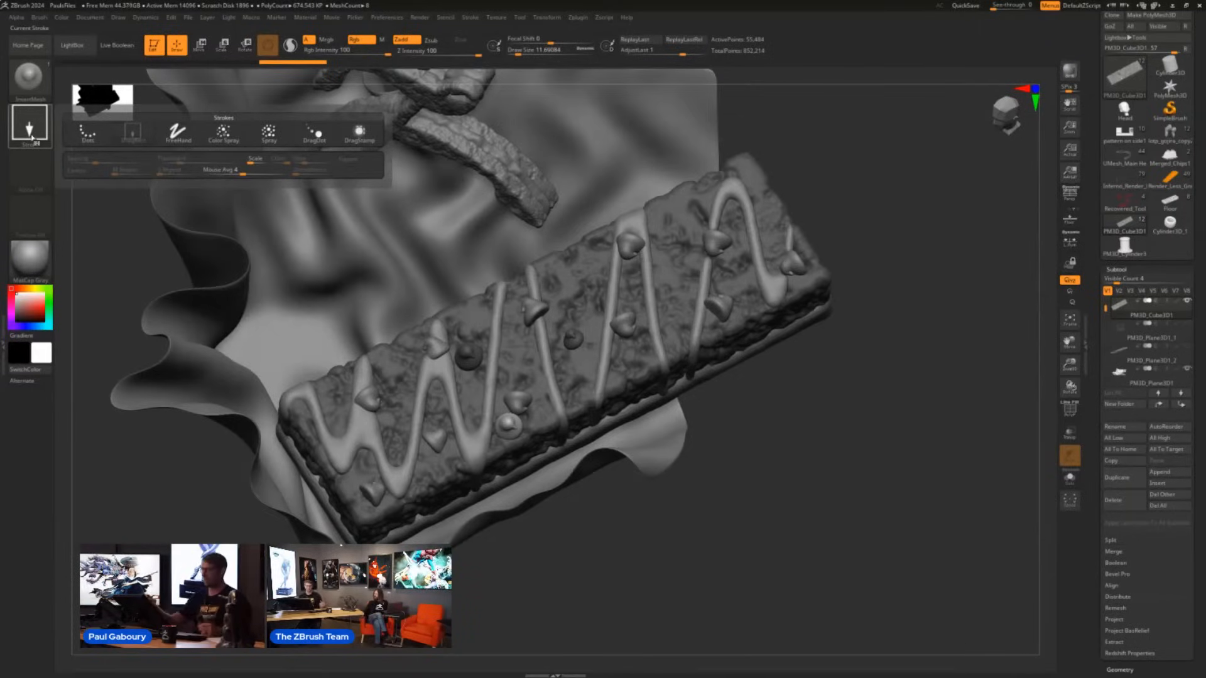
pyautogui.click(314, 133)
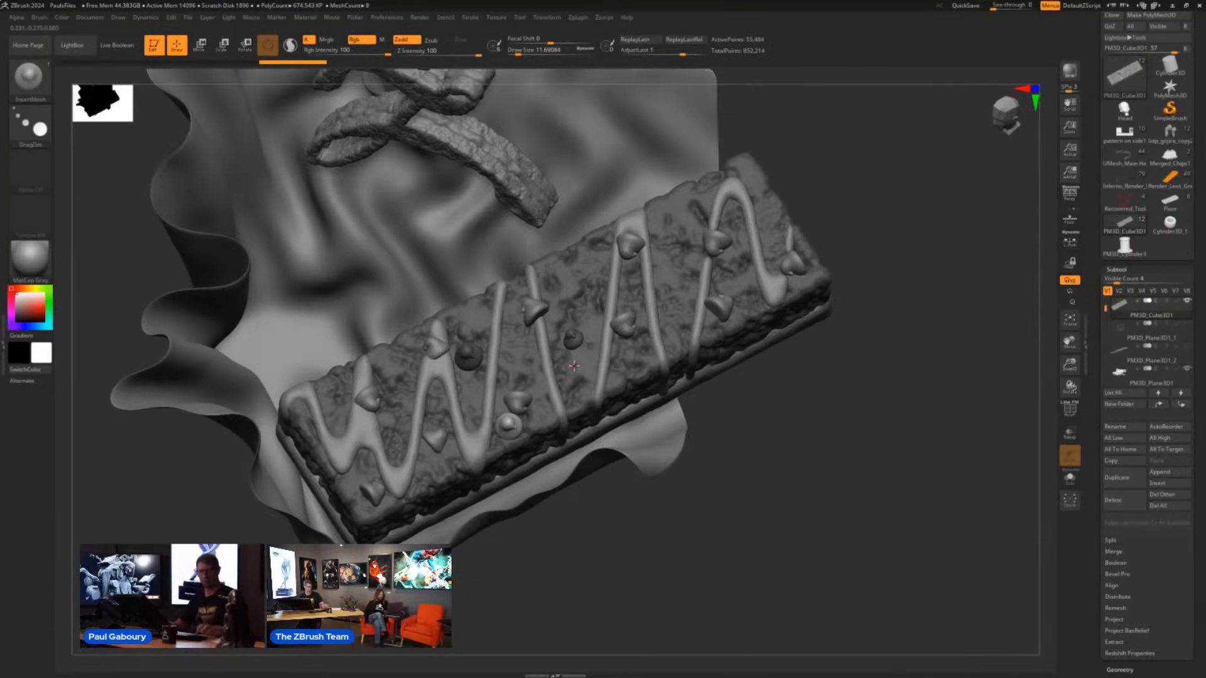
pyautogui.press('s')
pyautogui.moveTo(575, 366); pyautogui.dragTo(606, 293)
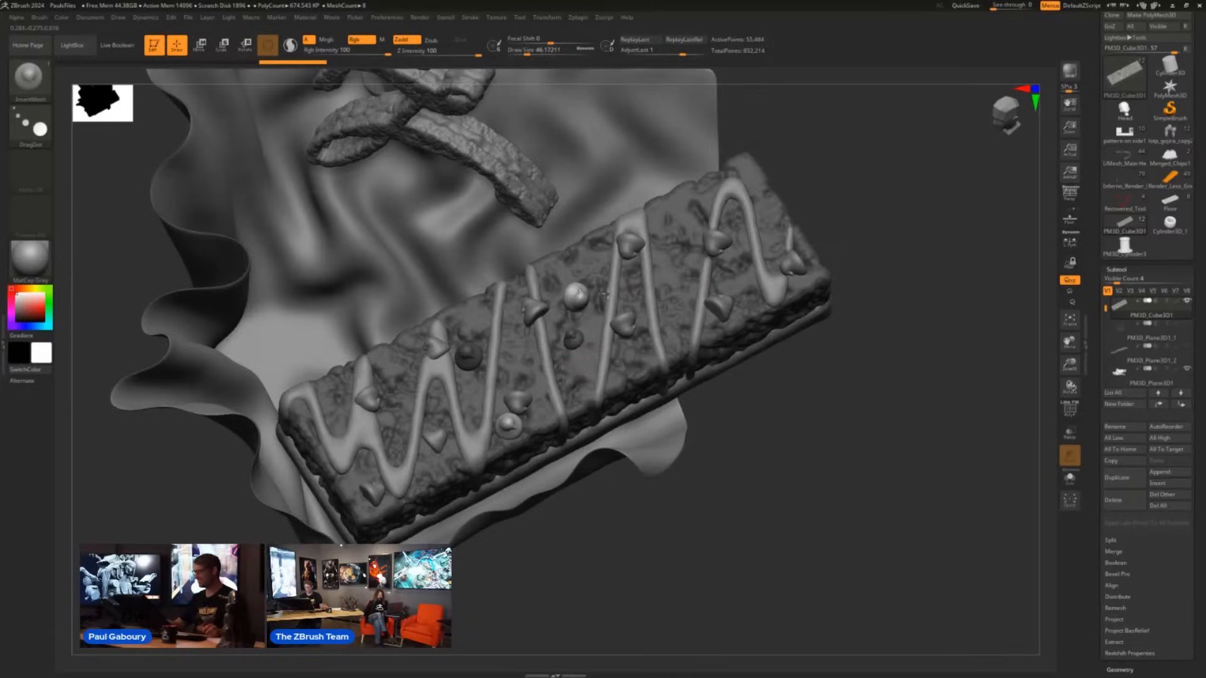
# - Place more equally sized chips one by one along the bar's top, between the drizzle lines
pyautogui.moveTo(686, 264); pyautogui.dragTo(678, 221)
pyautogui.moveTo(764, 184); pyautogui.dragTo(767, 192)
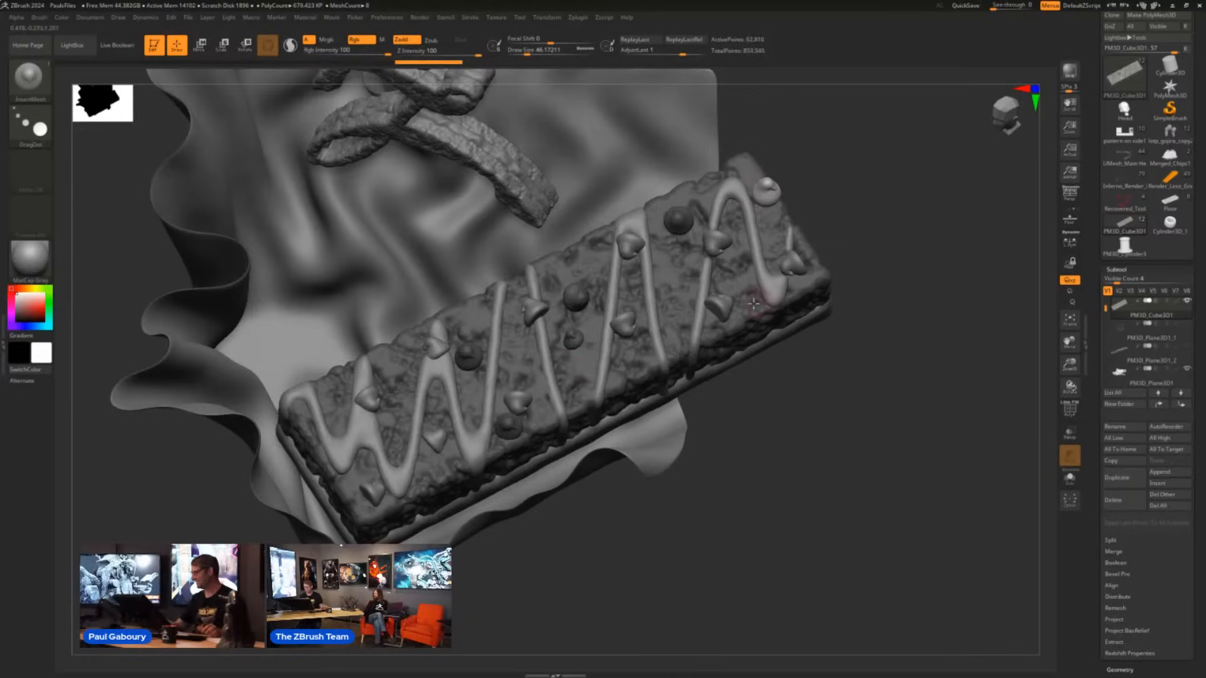
pyautogui.moveTo(741, 281); pyautogui.dragTo(739, 274)
pyautogui.moveTo(677, 312); pyautogui.dragTo(675, 333)
pyautogui.moveTo(627, 373); pyautogui.dragTo(515, 369)
pyautogui.moveTo(404, 383); pyautogui.dragTo(398, 369)
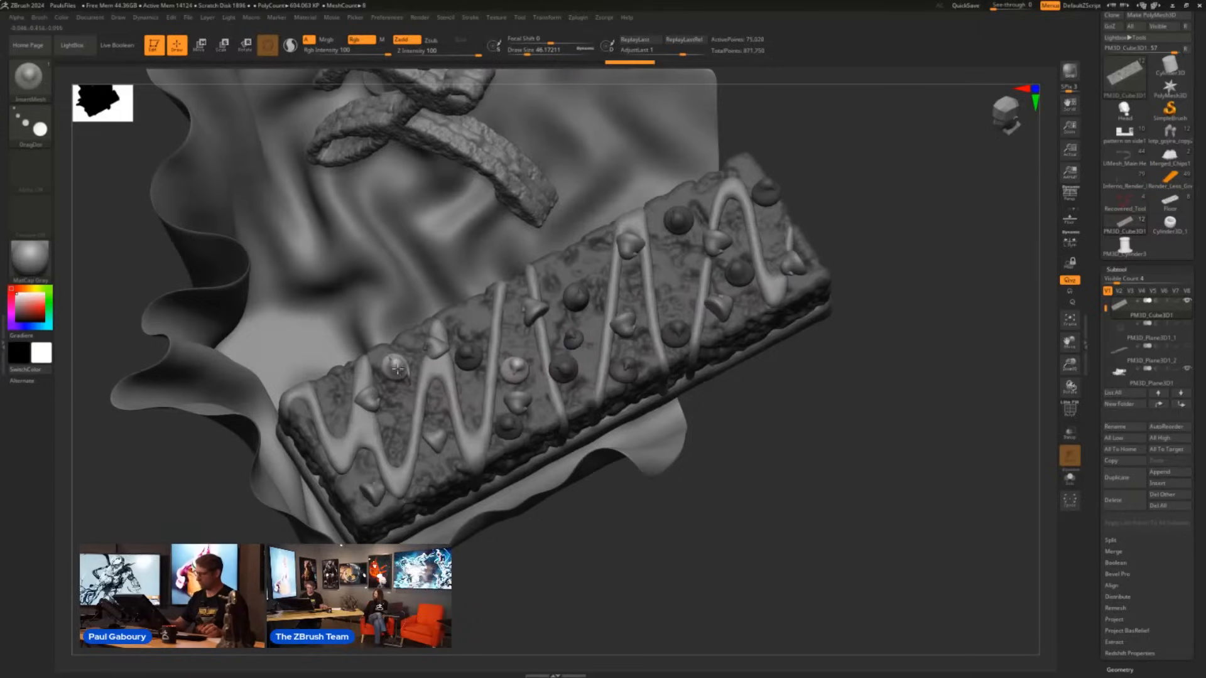
pyautogui.moveTo(358, 465); pyautogui.dragTo(358, 479)
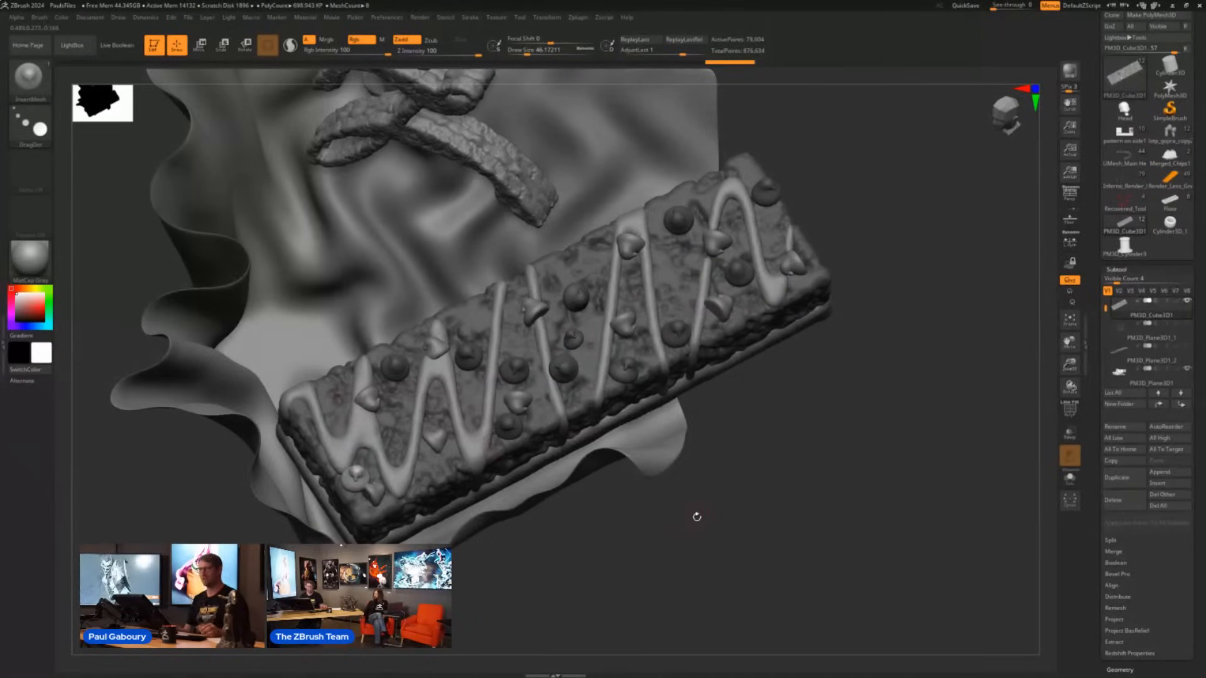
pyautogui.moveTo(690, 520); pyautogui.dragTo(694, 521)
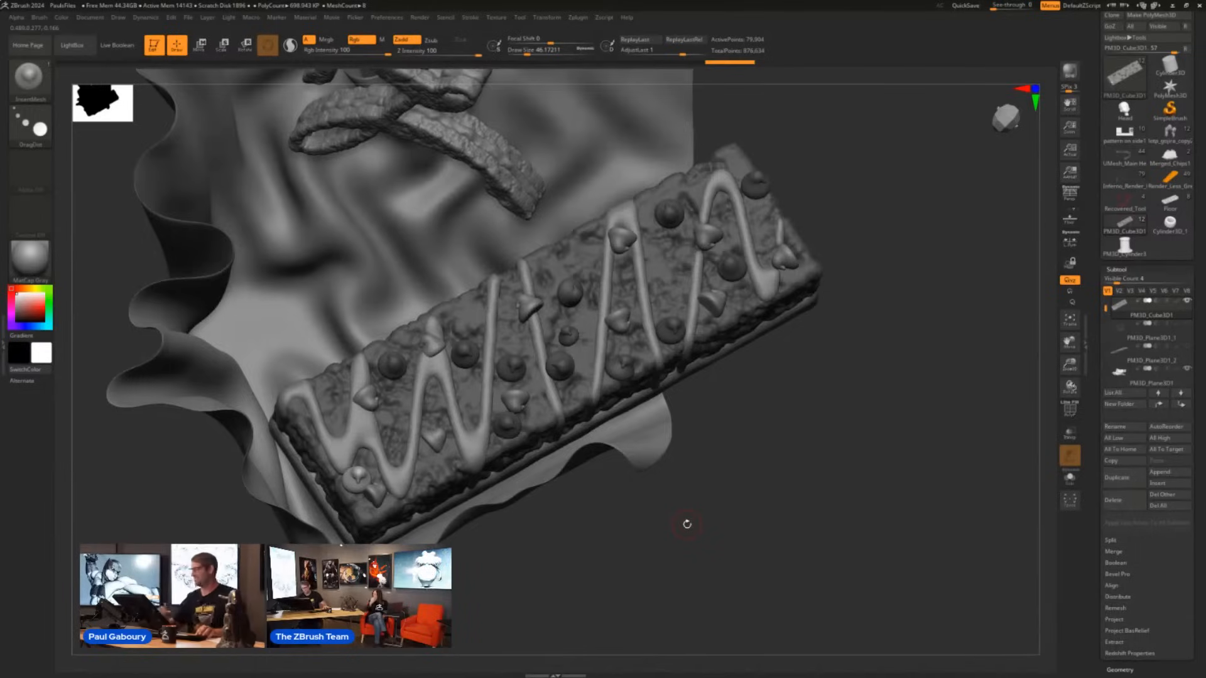
pyautogui.moveTo(394, 432); pyautogui.dragTo(397, 425)
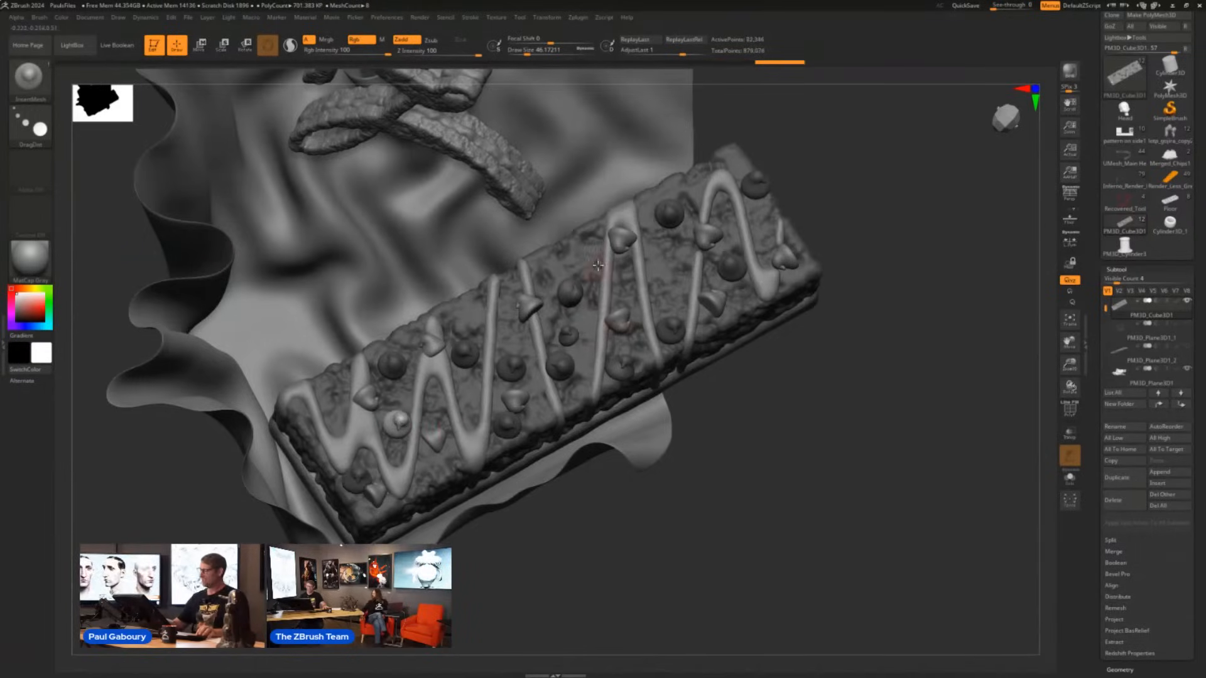
pyautogui.click(578, 253)
pyautogui.click(674, 261)
pyautogui.click(764, 215)
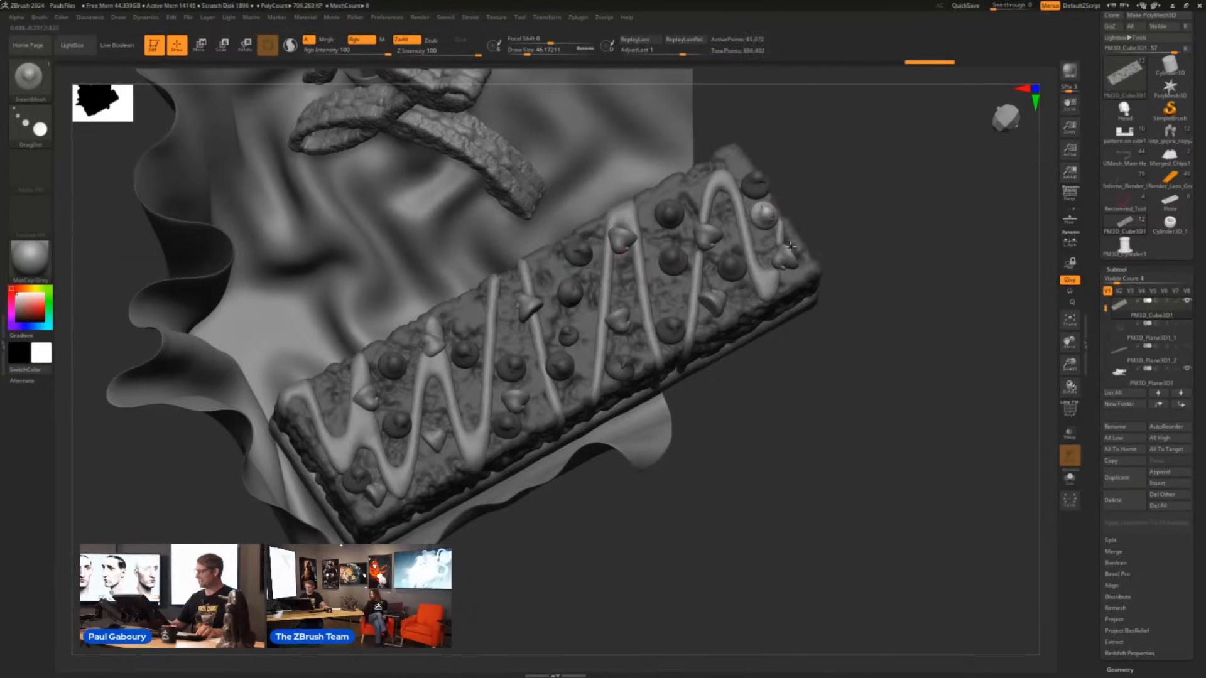
pyautogui.click(744, 317)
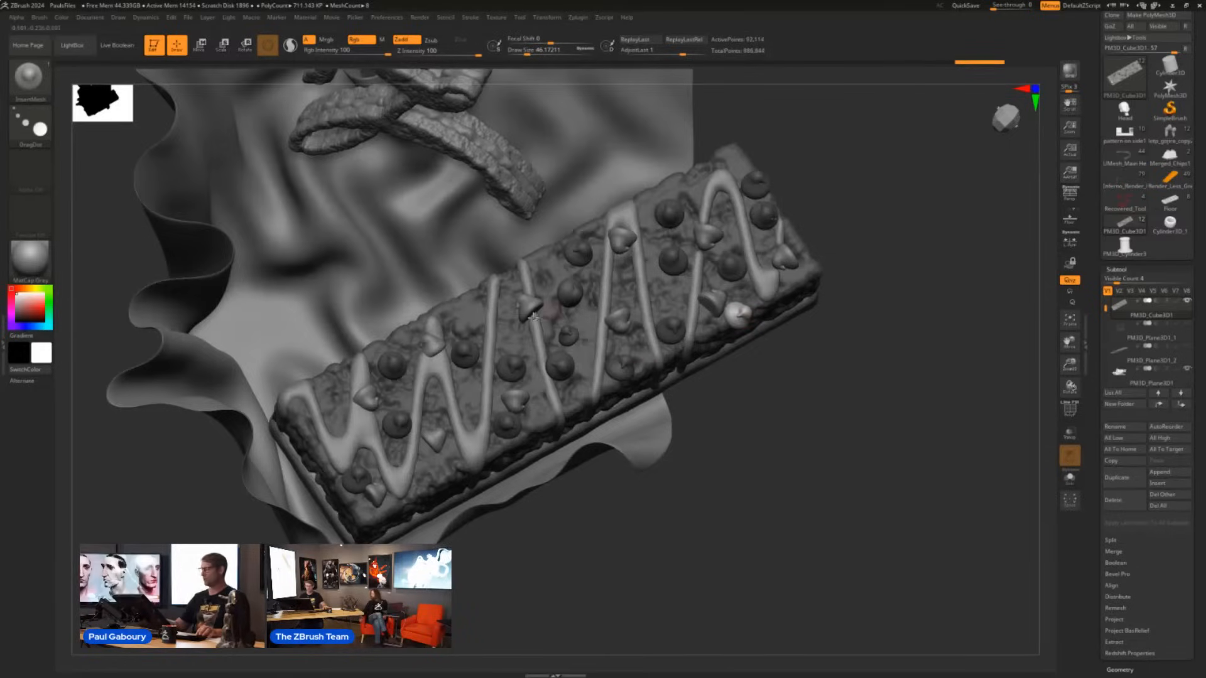
pyautogui.click(544, 271)
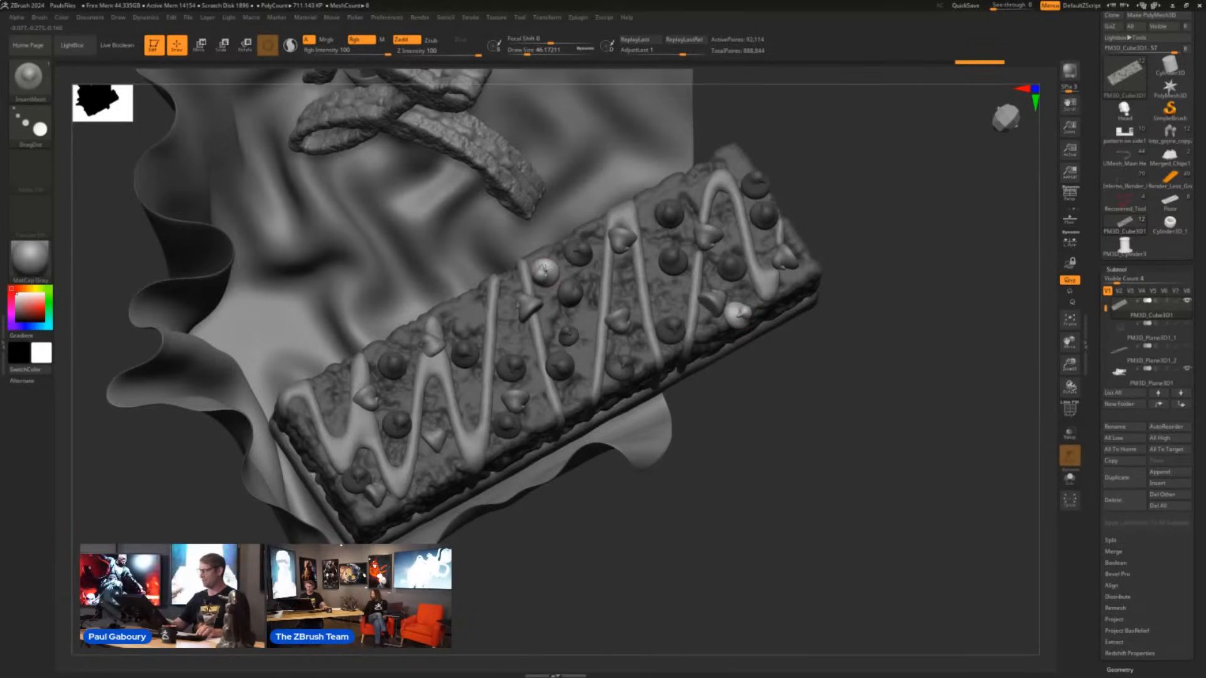
# - Undo all the chips placed with the DragDot stroke, keeping the first three inserted chips
pyautogui.hotkey('ctrl', 'z')
pyautogui.hotkey('ctrl', 'z')
pyautogui.hotkey('ctrl', 'z')
pyautogui.hotkey('ctrl', 'z')
pyautogui.hotkey('ctrl', 'z')
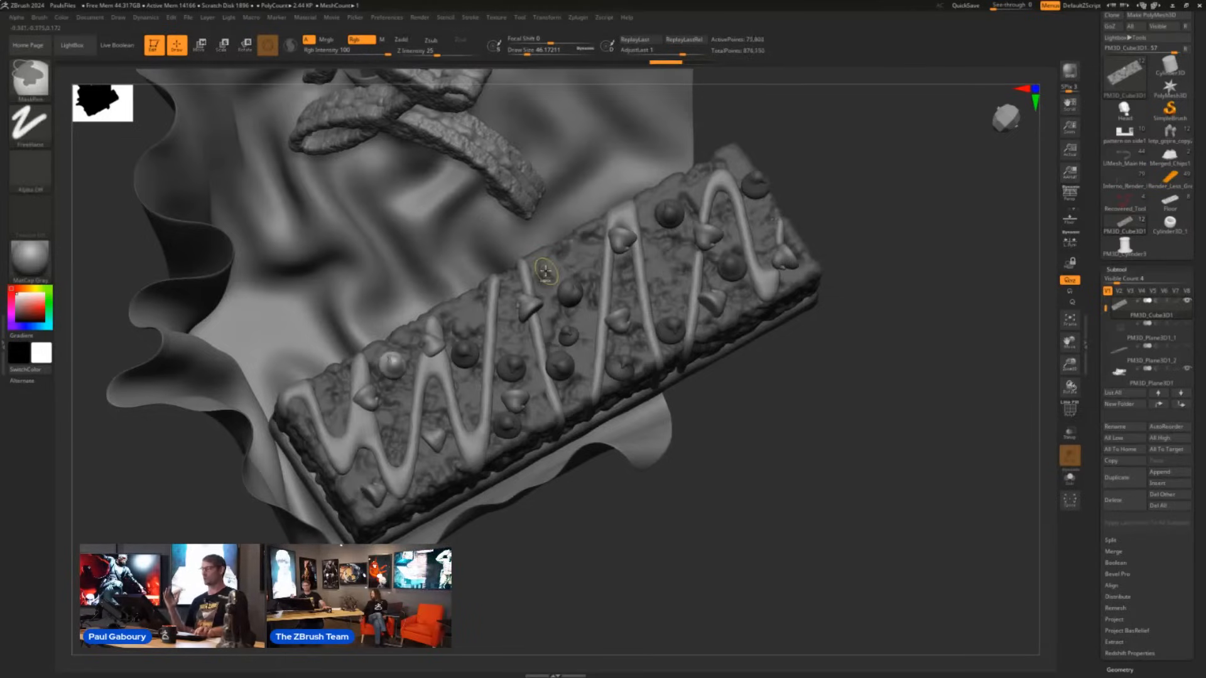
pyautogui.hotkey('ctrl', 'z')
pyautogui.hotkey('ctrl', 'z')
pyautogui.hotkey('ctrl', 'z')
pyautogui.hotkey('ctrl', 'z')
pyautogui.hotkey('ctrl', 'z')
pyautogui.hotkey('ctrl', 'z')
pyautogui.hotkey('ctrl', 'z')
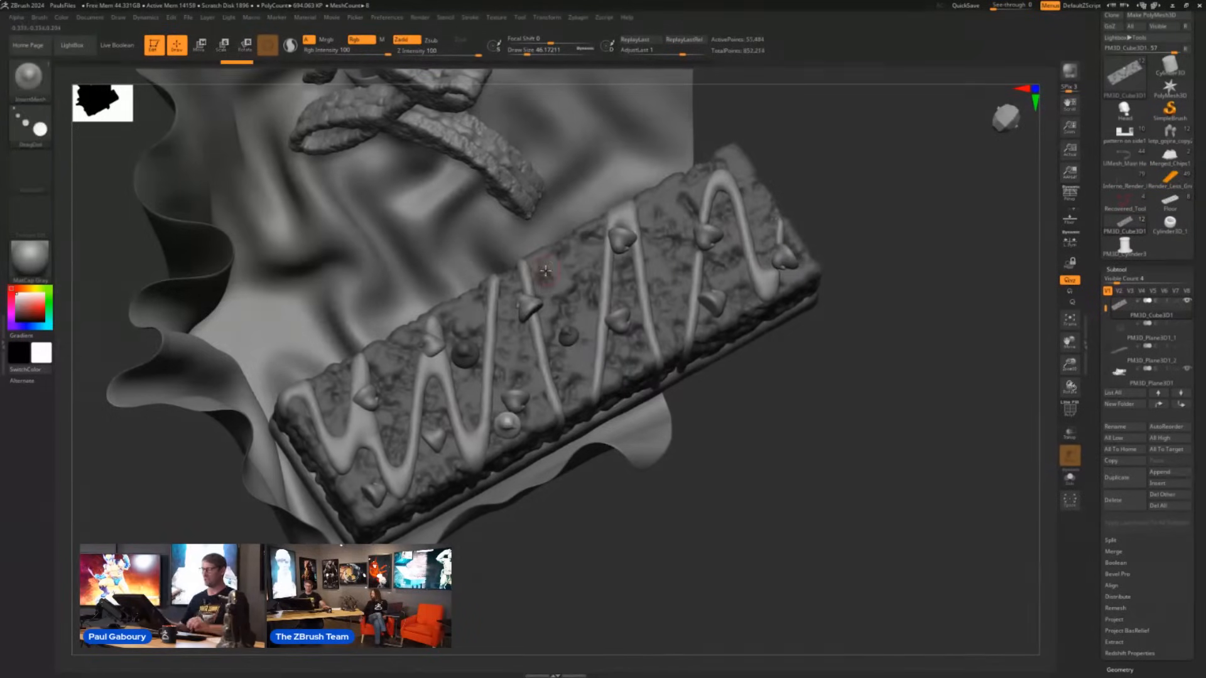
# - Switch the brush to the Spray stroke and test two passes of chips along the bar's top, undoing each one
pyautogui.click(30, 122)
pyautogui.click(270, 132)
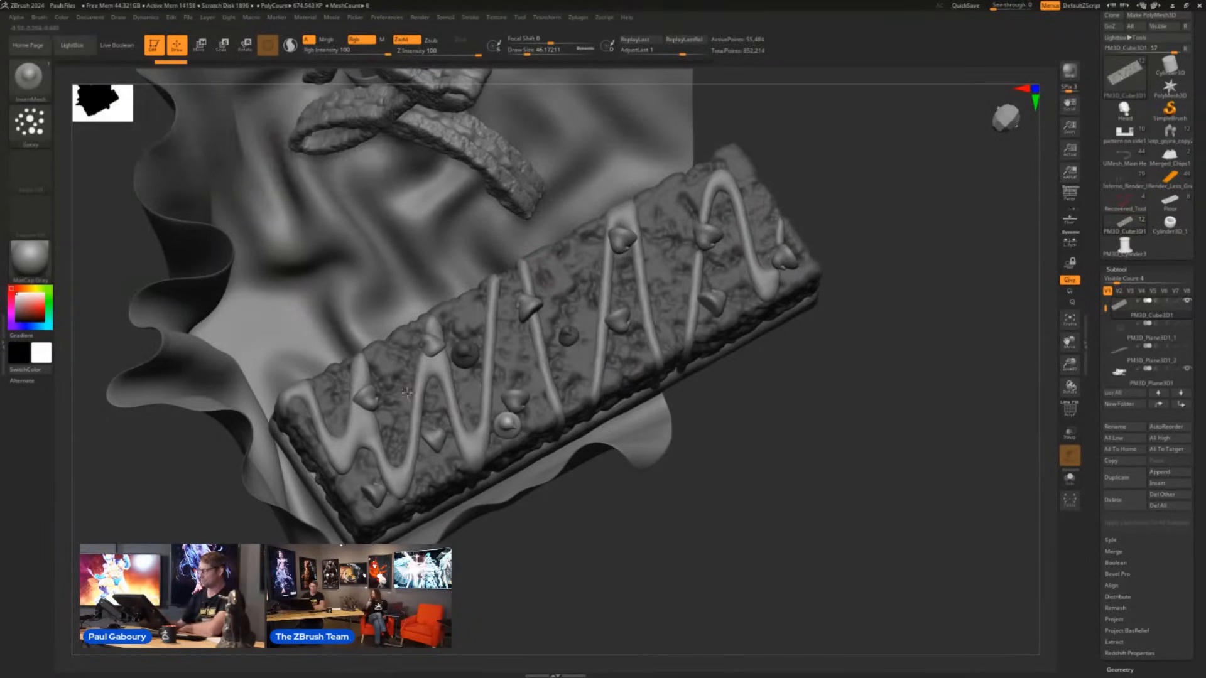
pyautogui.moveTo(407, 393)
pyautogui.mouseDown()
pyautogui.moveTo(416, 402)
pyautogui.moveTo(736, 225)
pyautogui.mouseUp()
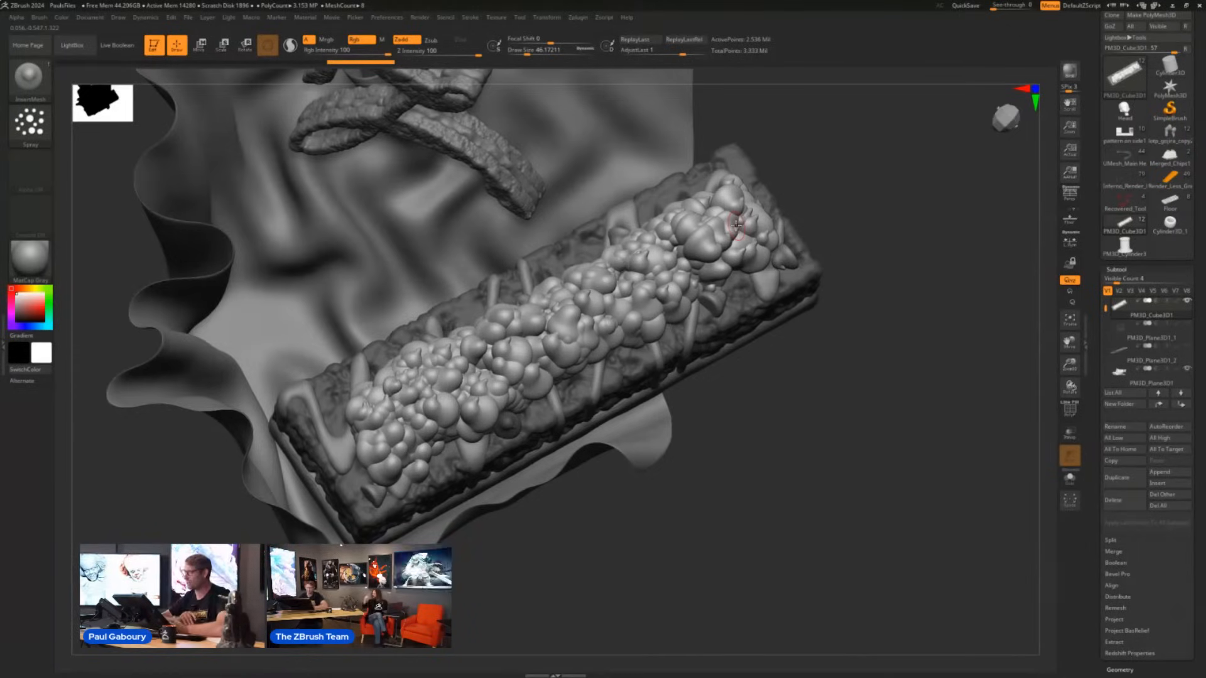
pyautogui.hotkey('ctrl', 'z')
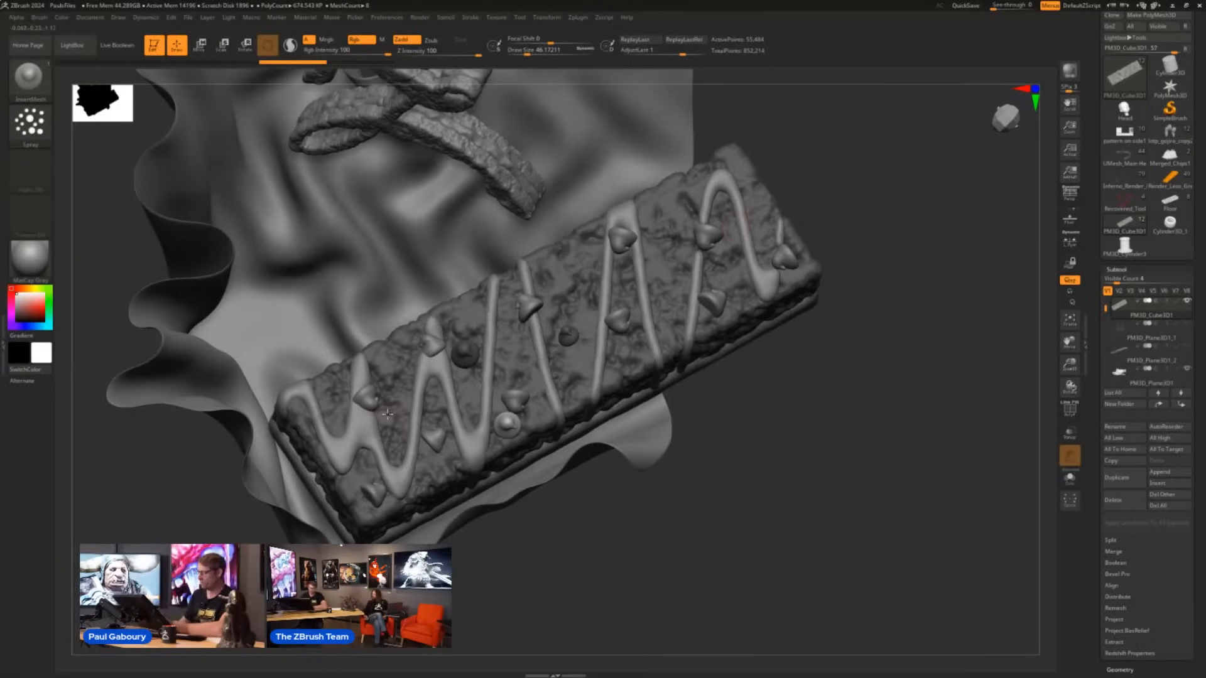
pyautogui.moveTo(390, 428); pyautogui.dragTo(735, 236)
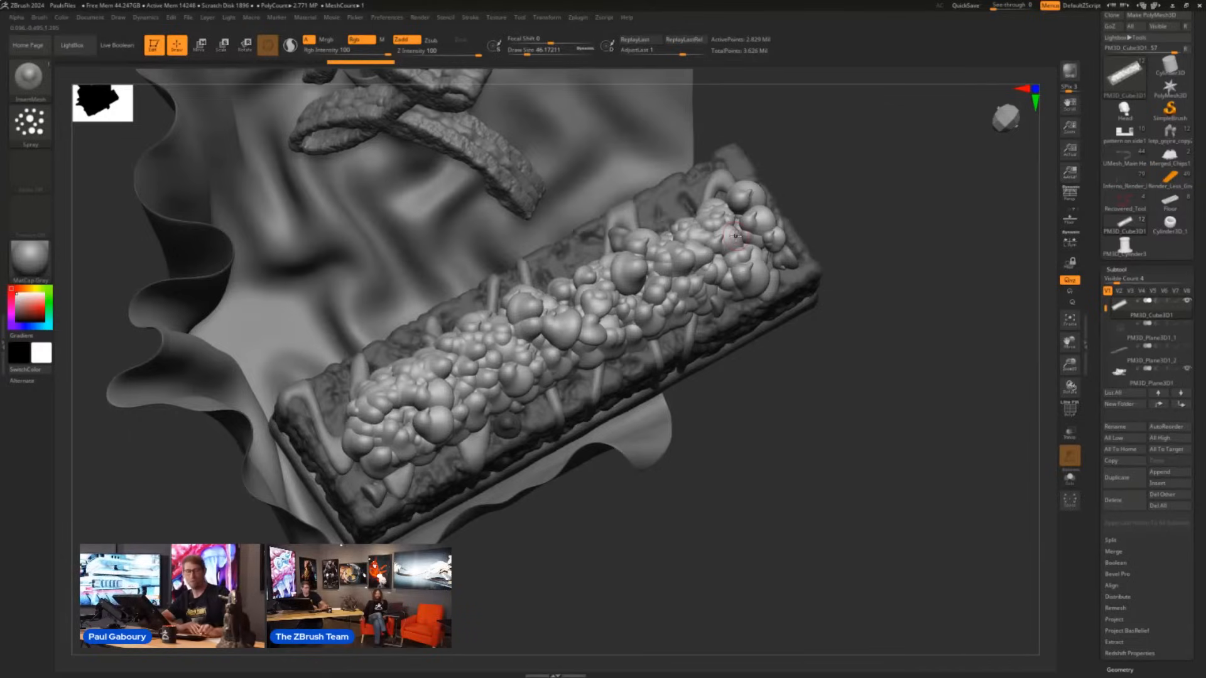
pyautogui.hotkey('ctrl', 'z')
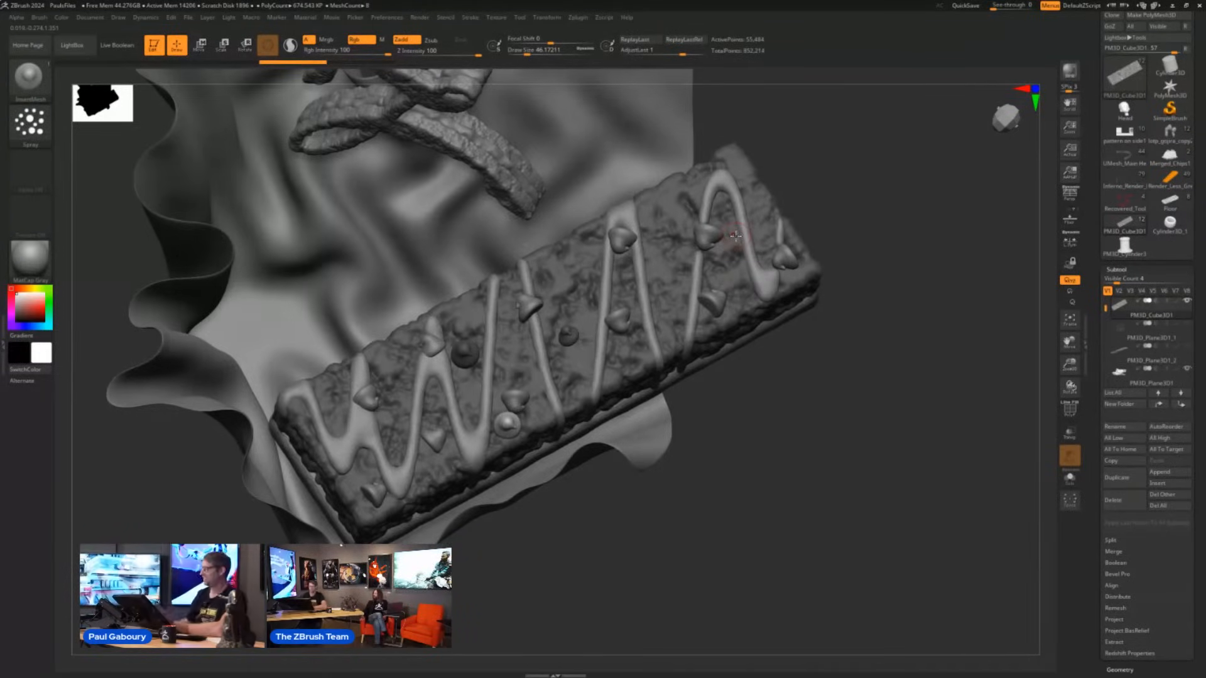
# - Lower the Flow variance in the Spray stroke's modifiers, spray chips along the bar's top, and undo the pass
pyautogui.click(470, 17)
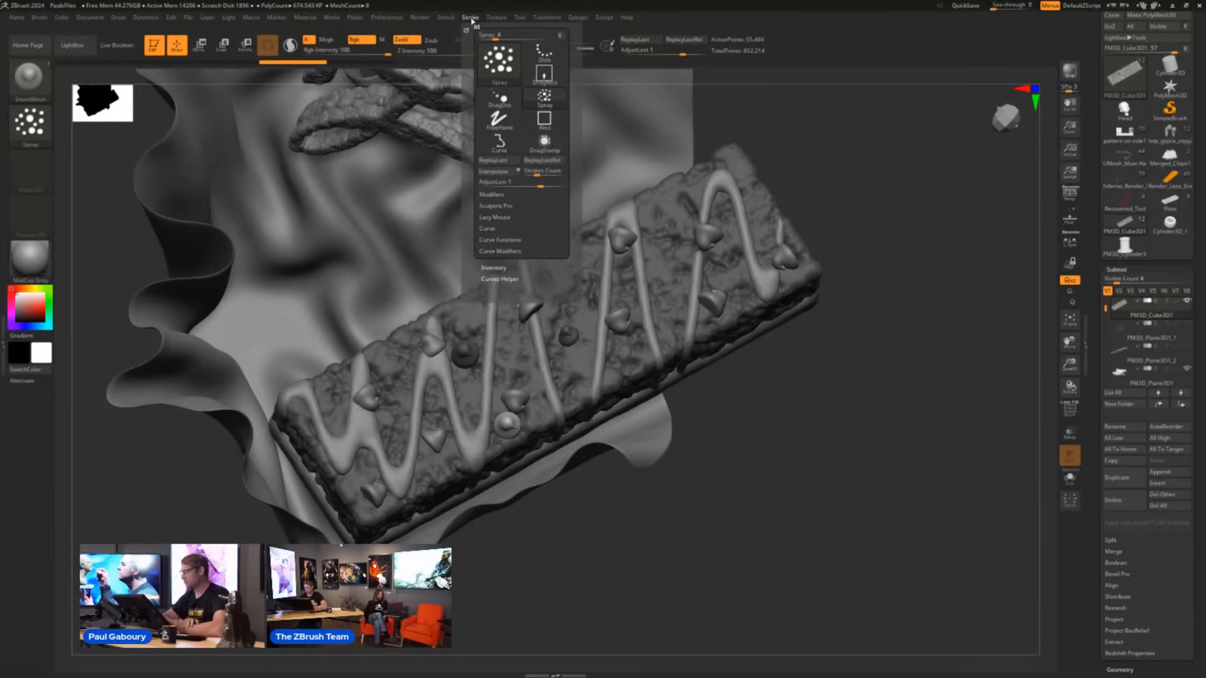
pyautogui.click(492, 194)
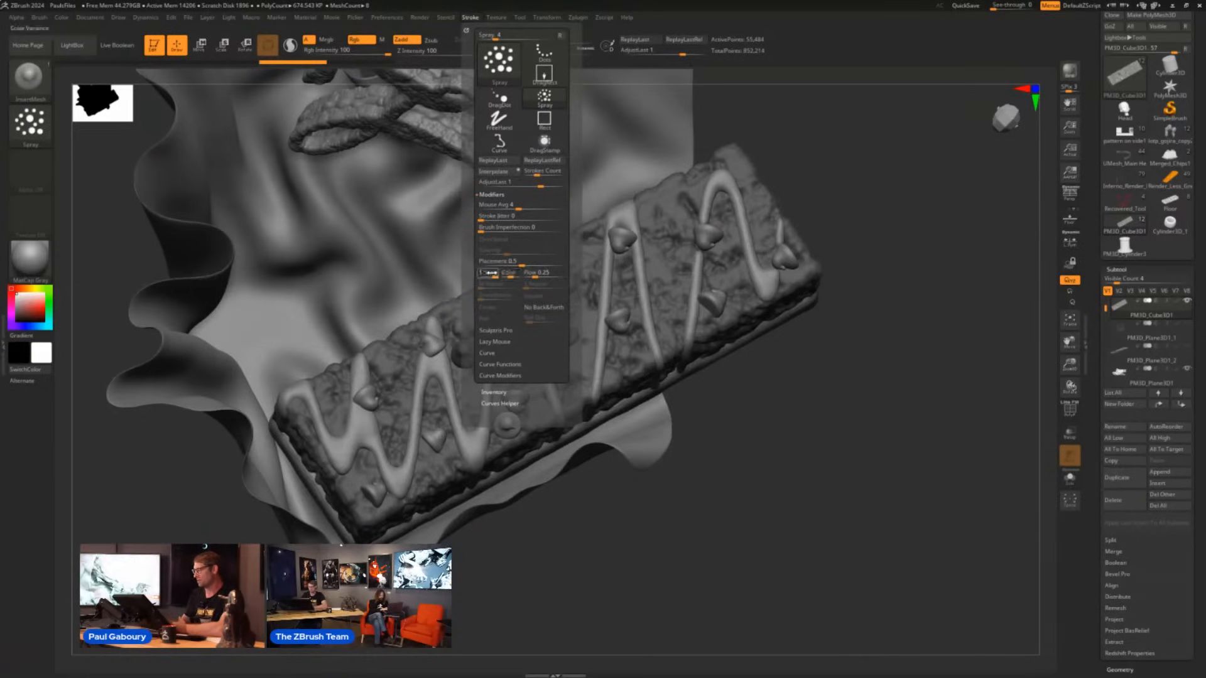
pyautogui.click(534, 274)
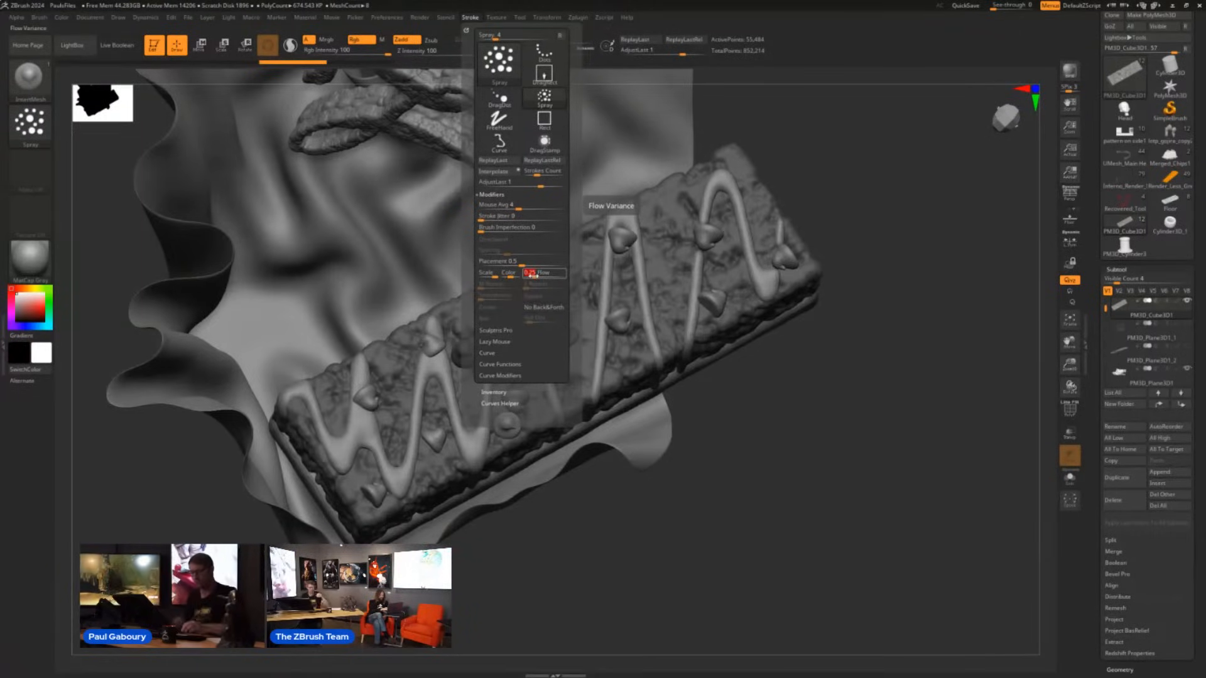
pyautogui.write('1')
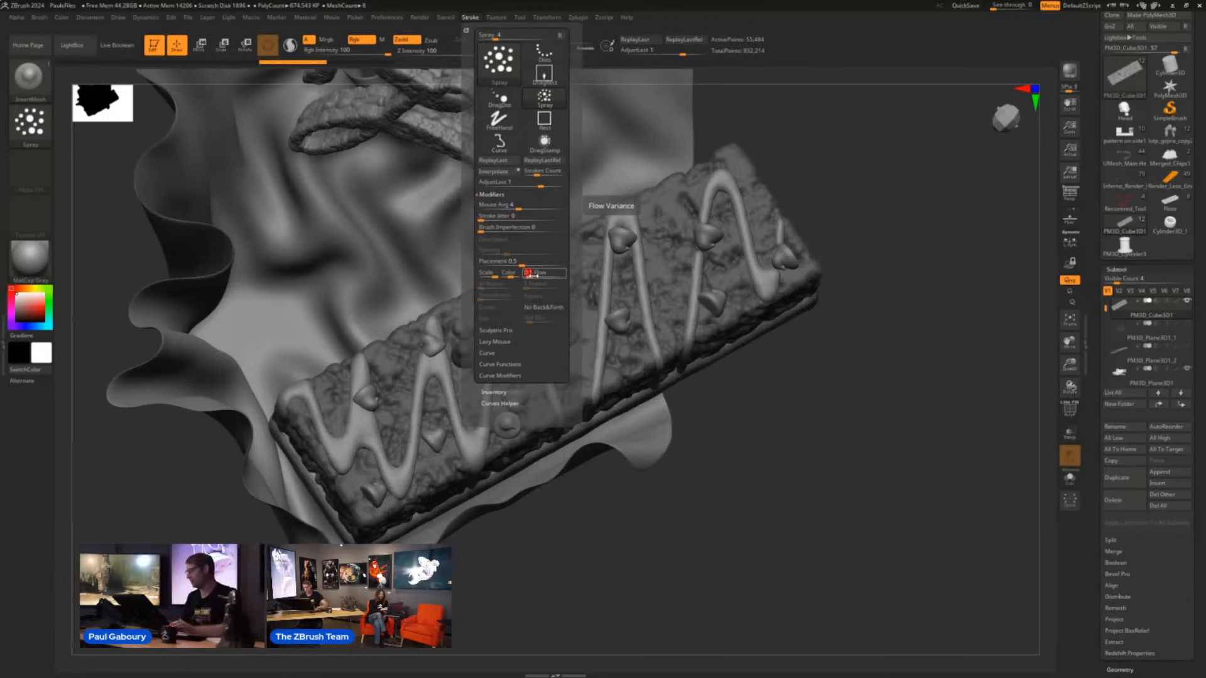
pyautogui.press('Return')
pyautogui.moveTo(381, 430); pyautogui.dragTo(765, 244)
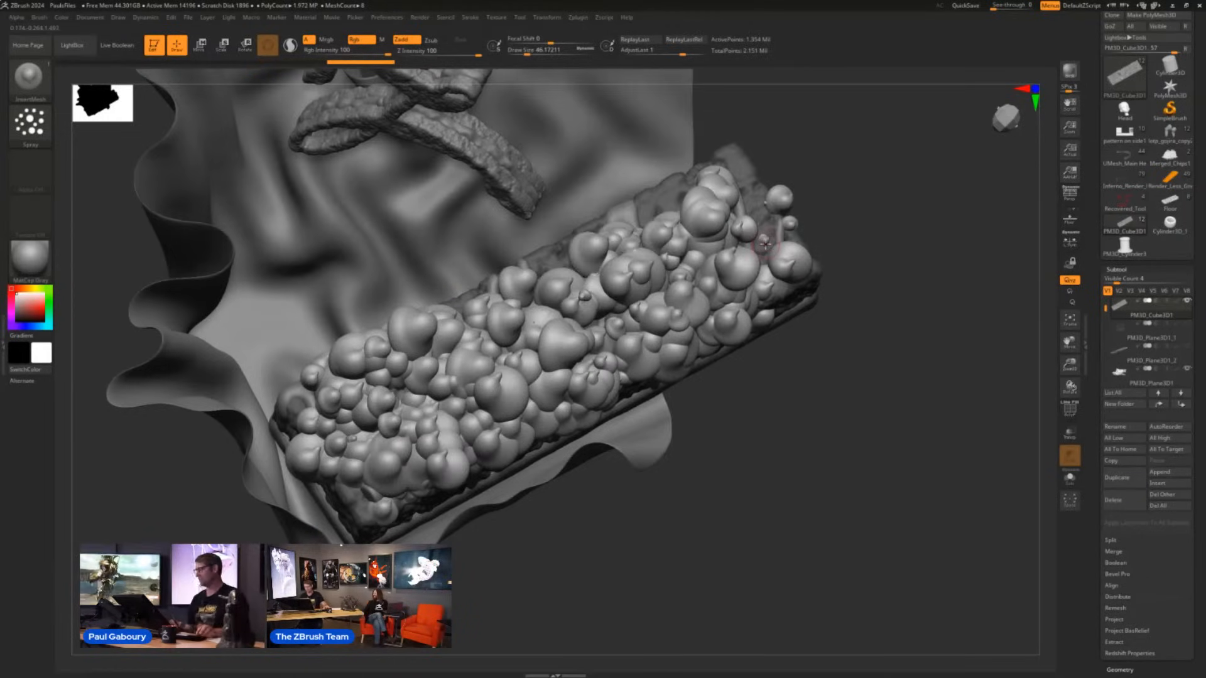
pyautogui.hotkey('ctrl', 'z')
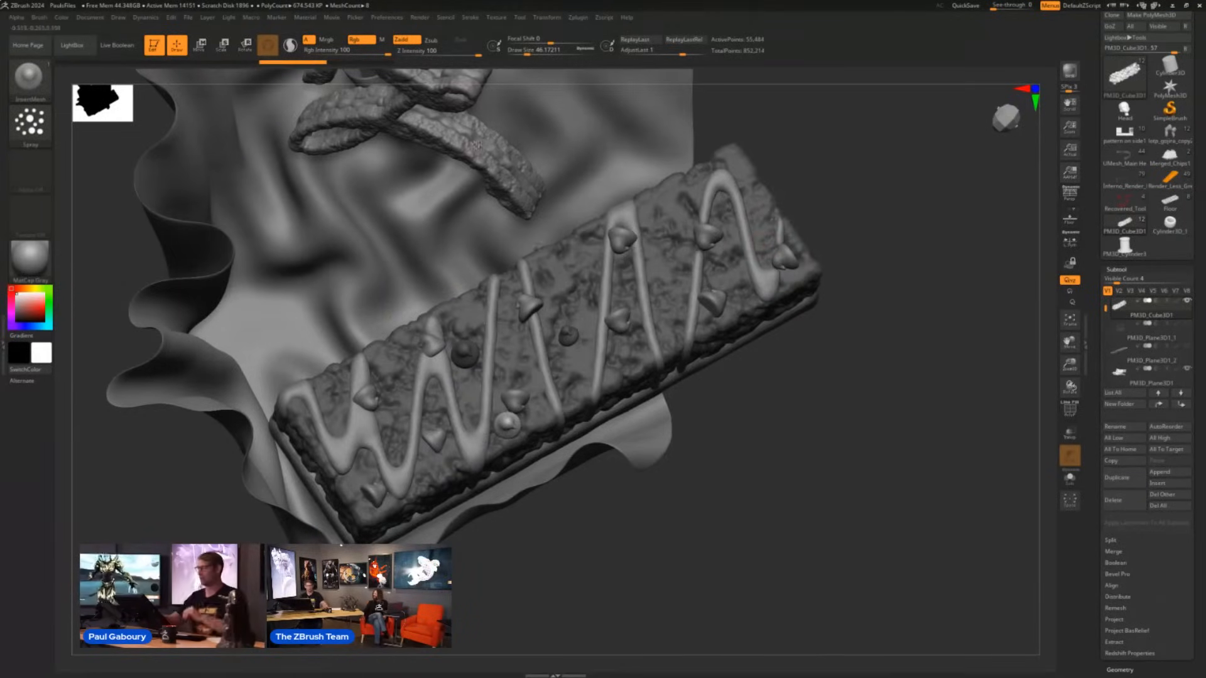
# - Set the Spray stroke's Flow variance to 0.05, test it with one pass of chips along the bar, and undo the pass
pyautogui.click(470, 17)
pyautogui.click(531, 274)
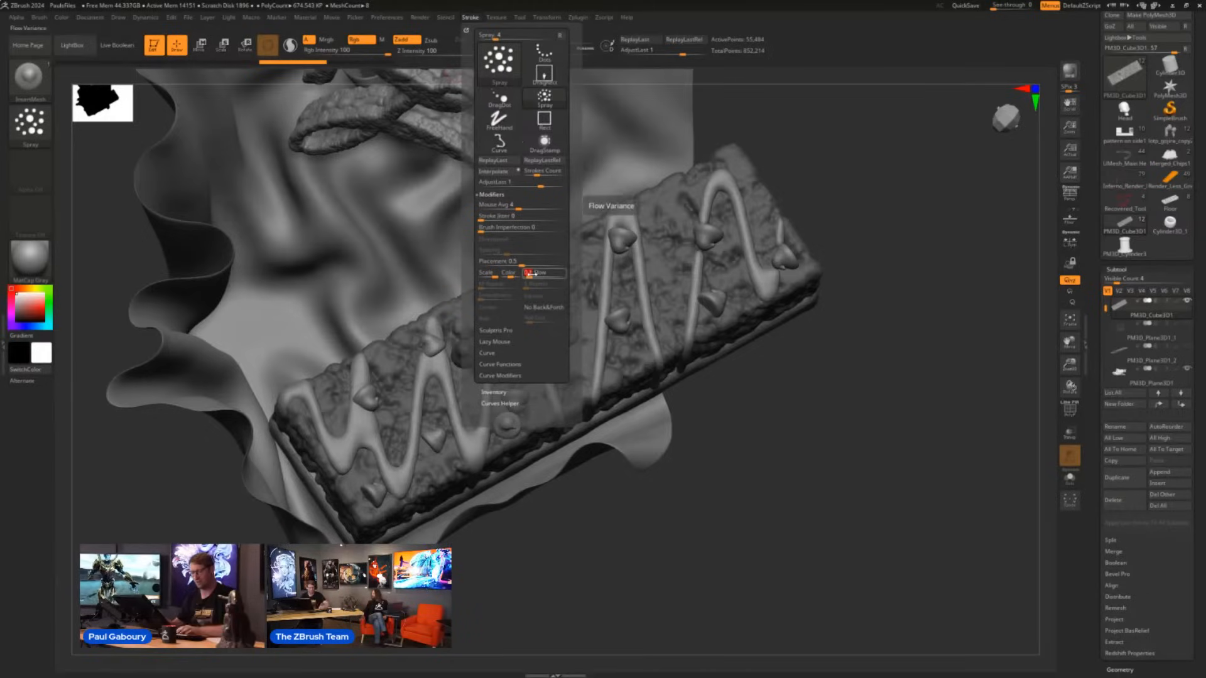
pyautogui.press('Return')
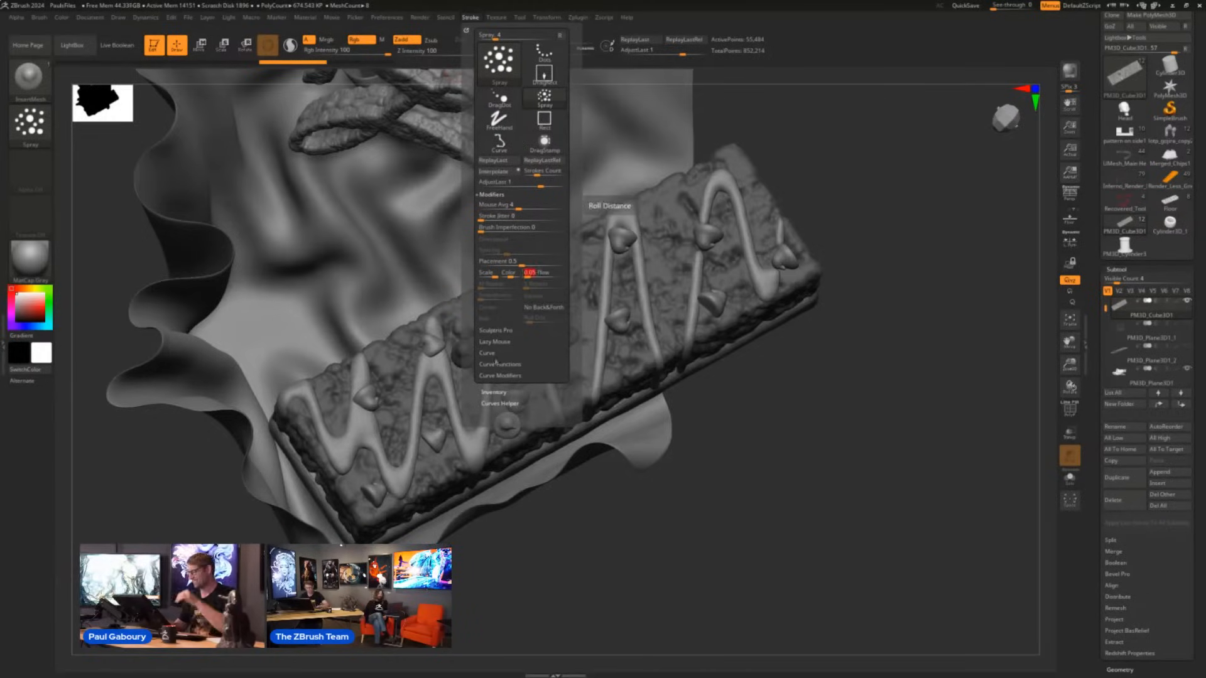
pyautogui.moveTo(376, 435); pyautogui.dragTo(730, 244)
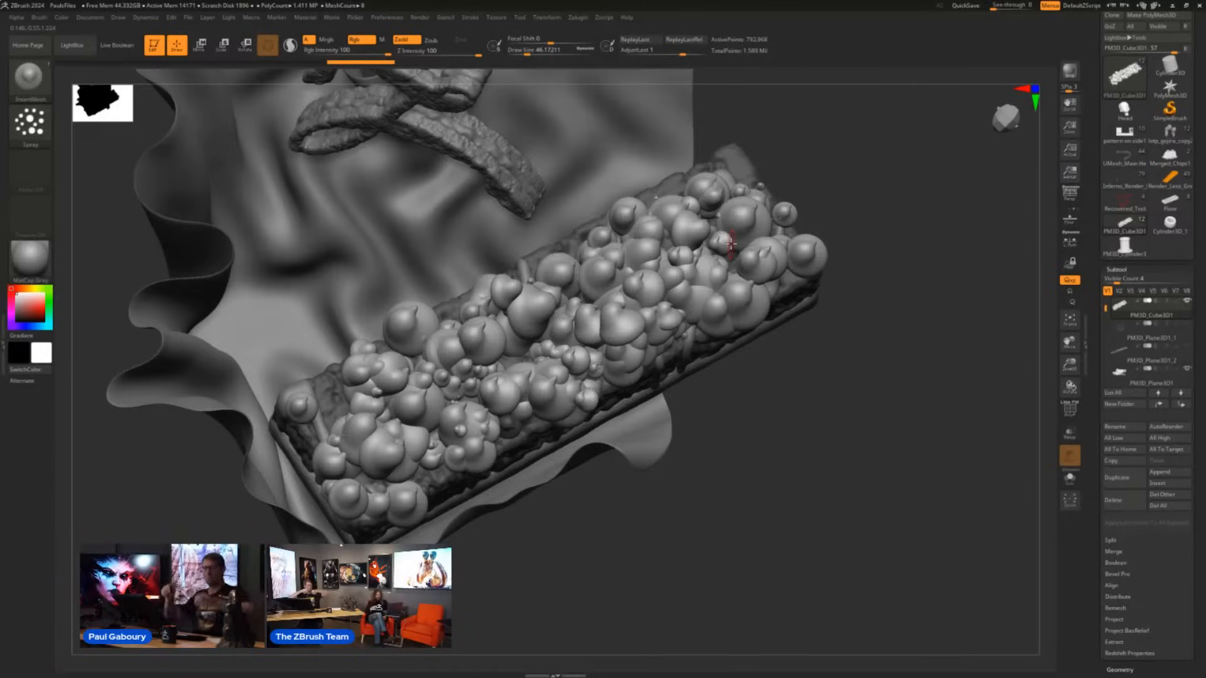
pyautogui.hotkey('ctrl', 'z')
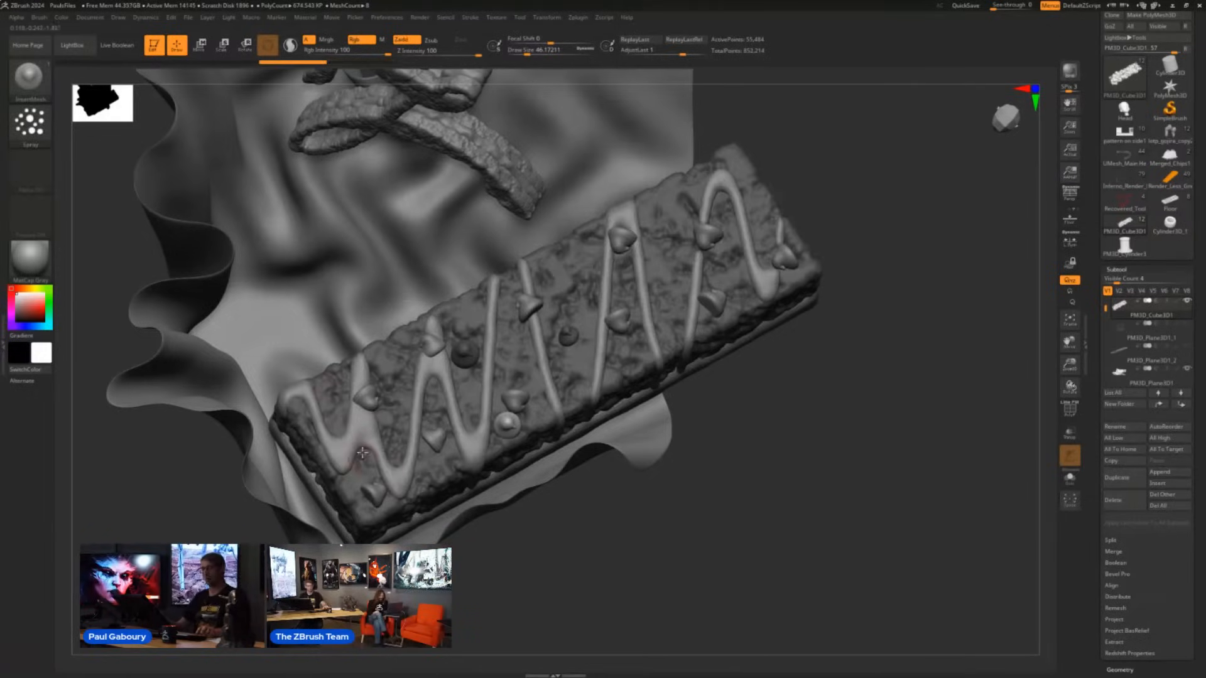
# - Spray two more trial passes of chips along the bar at the same Flow setting, undoing each one
pyautogui.moveTo(350, 443)
pyautogui.mouseDown()
pyautogui.moveTo(440, 365)
pyautogui.moveTo(737, 241)
pyautogui.mouseUp()
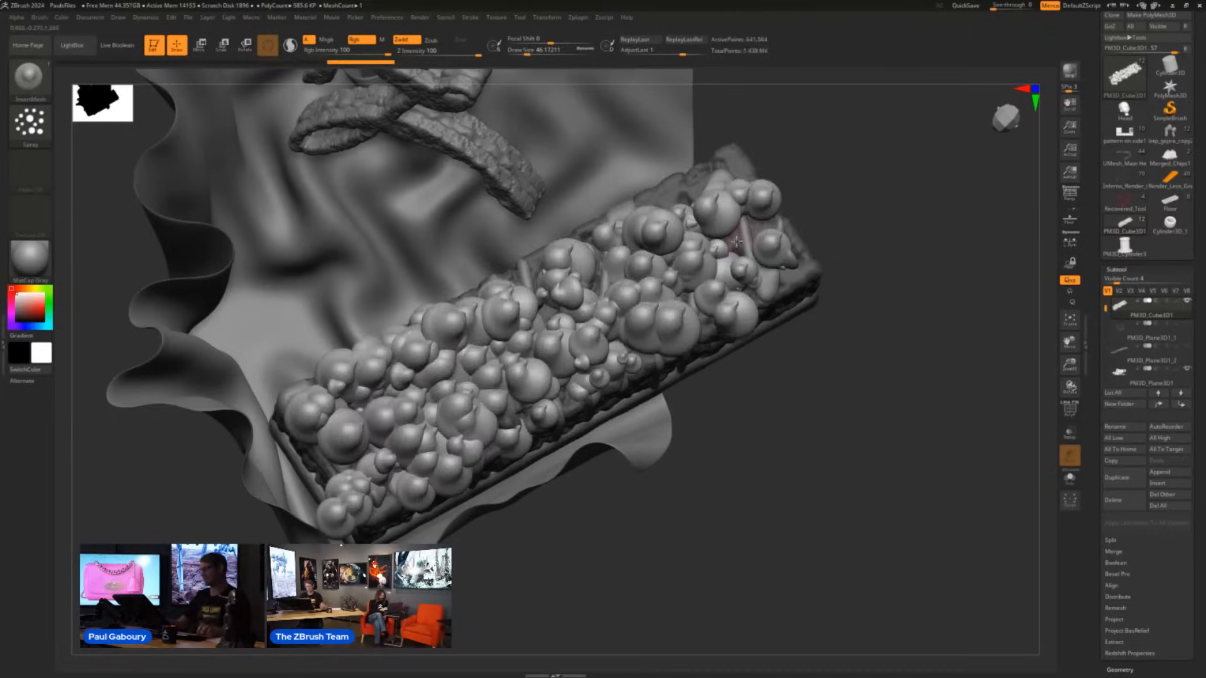
pyautogui.hotkey('ctrl', 'z')
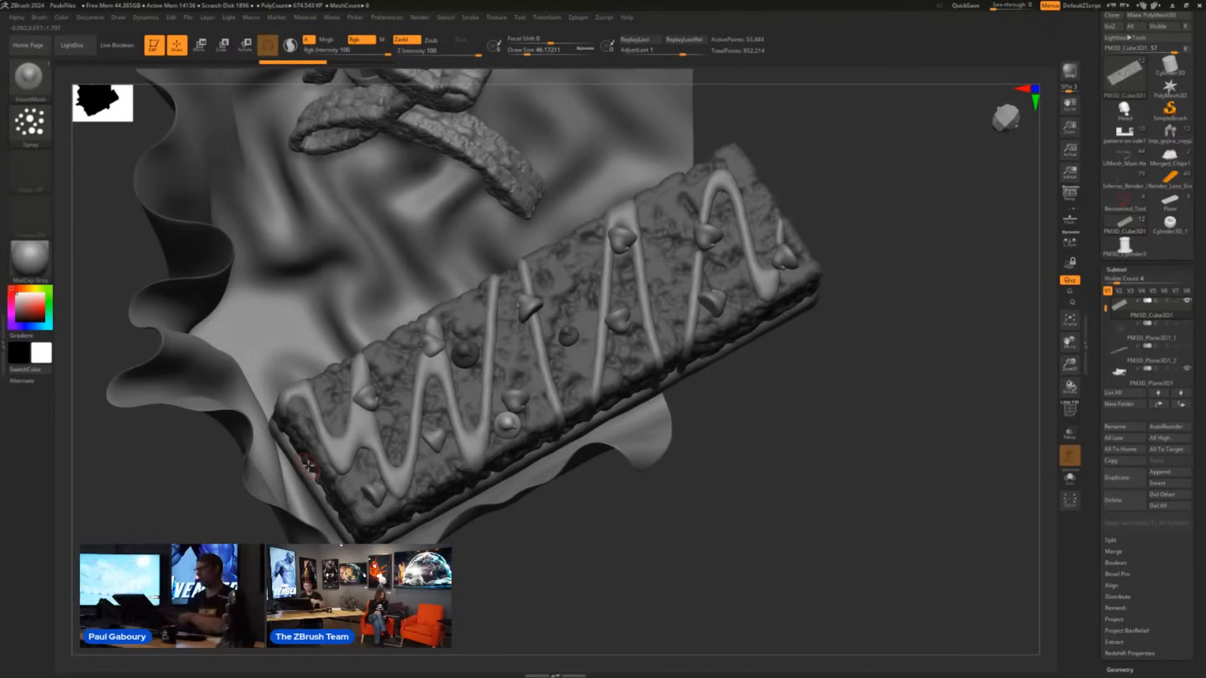
pyautogui.moveTo(375, 444)
pyautogui.mouseDown()
pyautogui.moveTo(439, 364)
pyautogui.moveTo(723, 251)
pyautogui.moveTo(792, 201)
pyautogui.mouseUp()
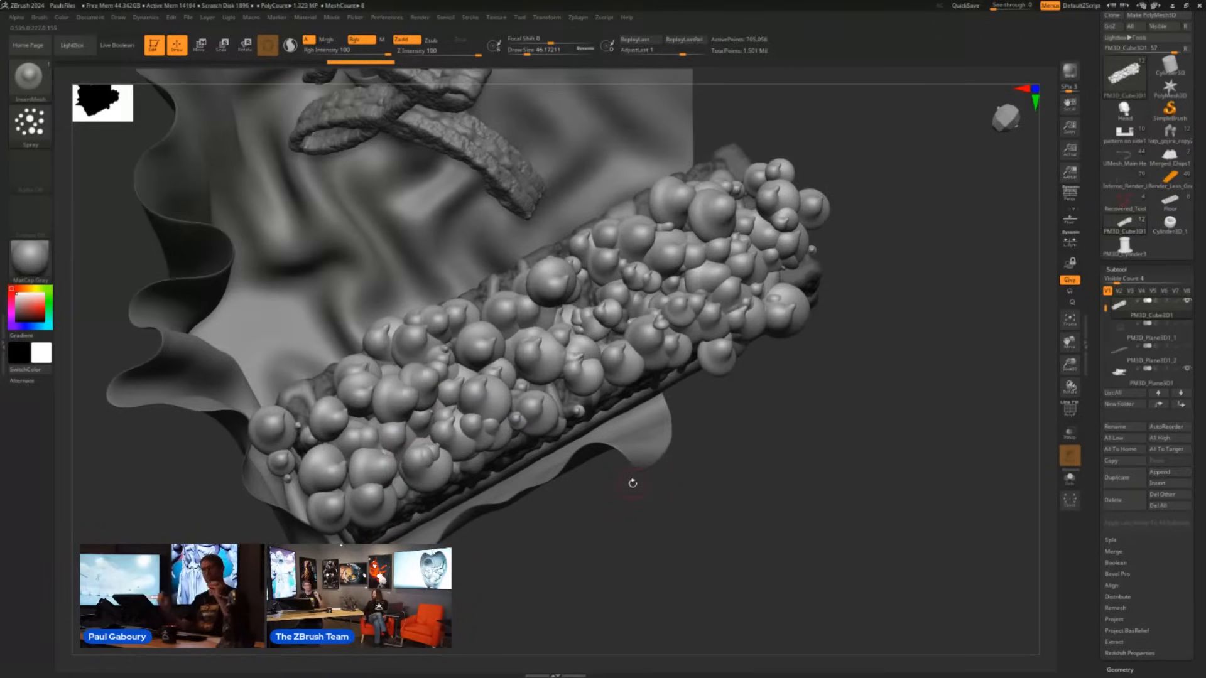
pyautogui.press('ctrl')
pyautogui.hotkey('ctrl', 'z')
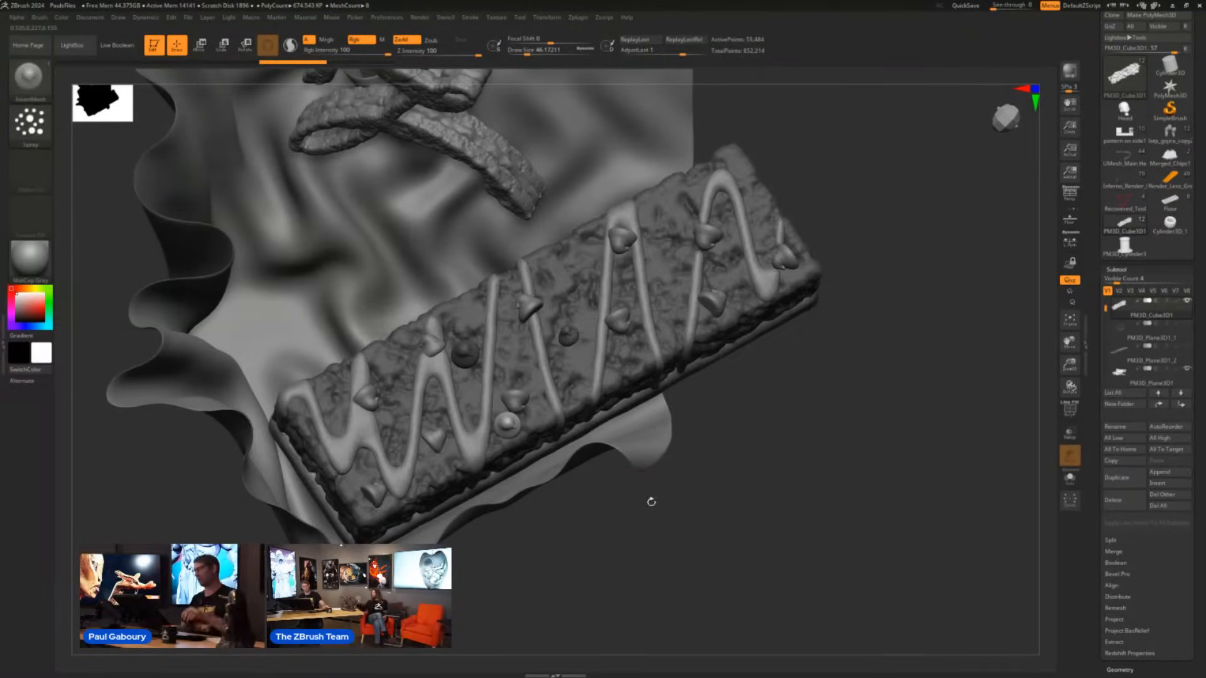
# - Set the Spray stroke's Scale variance to 1 and spray chips along the whole length of the bar
pyautogui.click(470, 17)
pyautogui.click(488, 272)
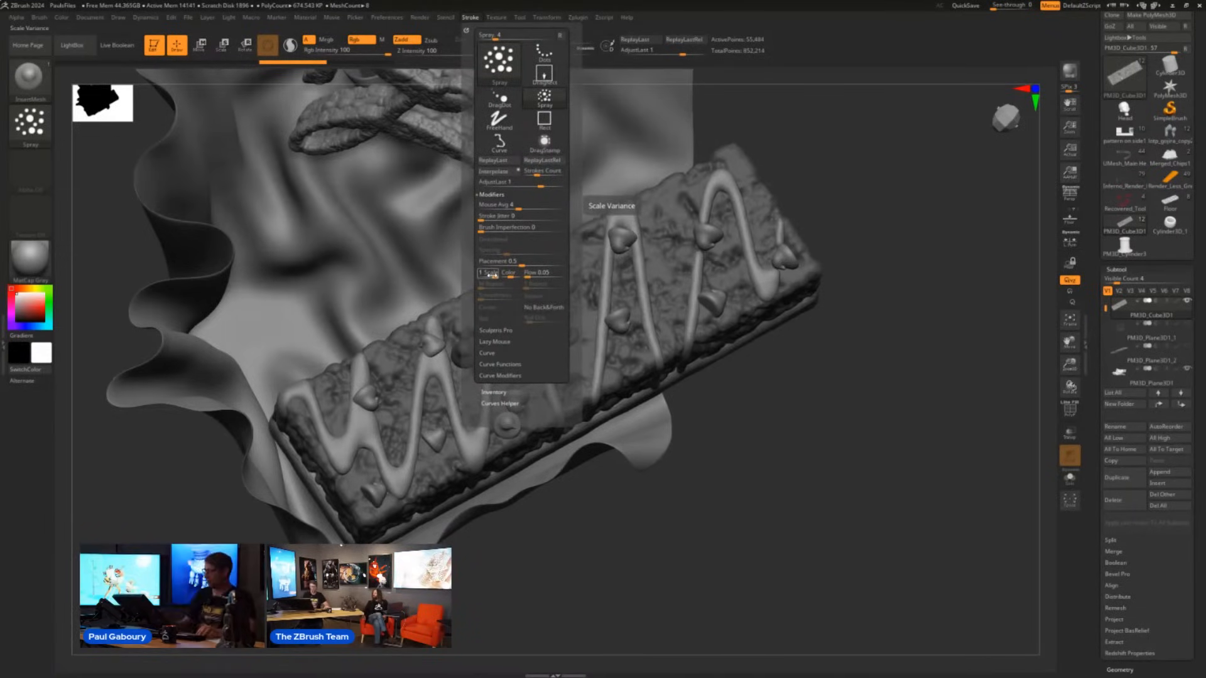
pyautogui.moveTo(320, 433)
pyautogui.mouseDown()
pyautogui.moveTo(603, 296)
pyautogui.moveTo(744, 243)
pyautogui.moveTo(779, 182)
pyautogui.mouseUp()
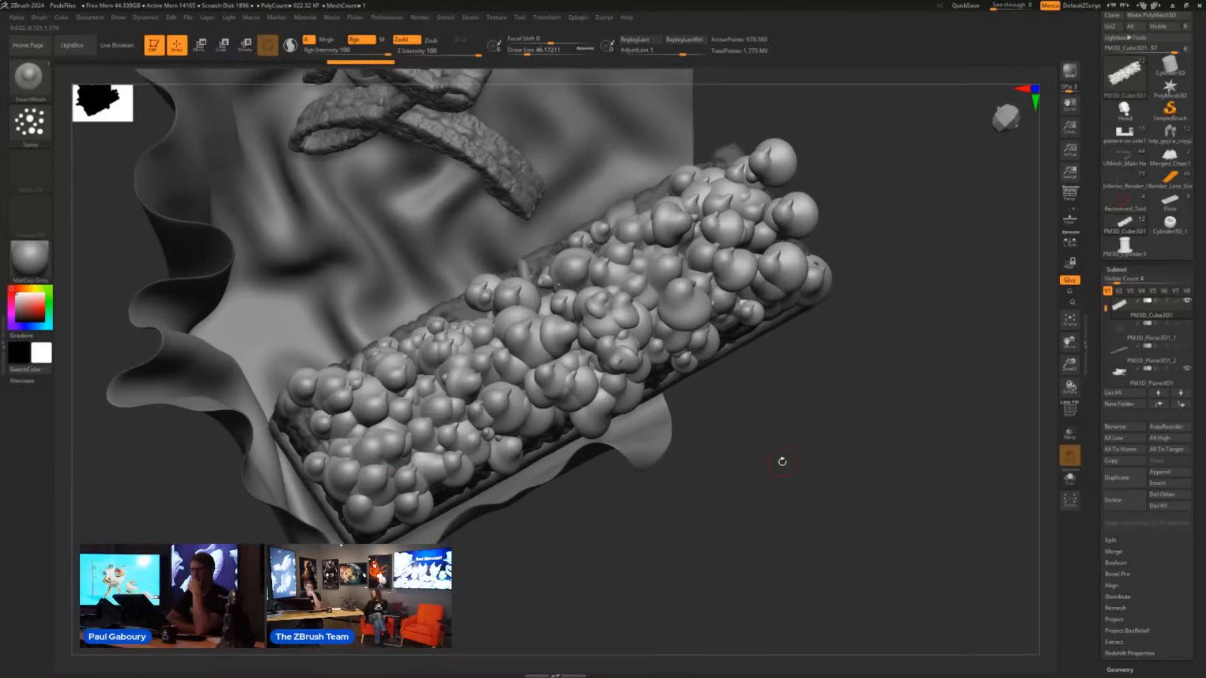
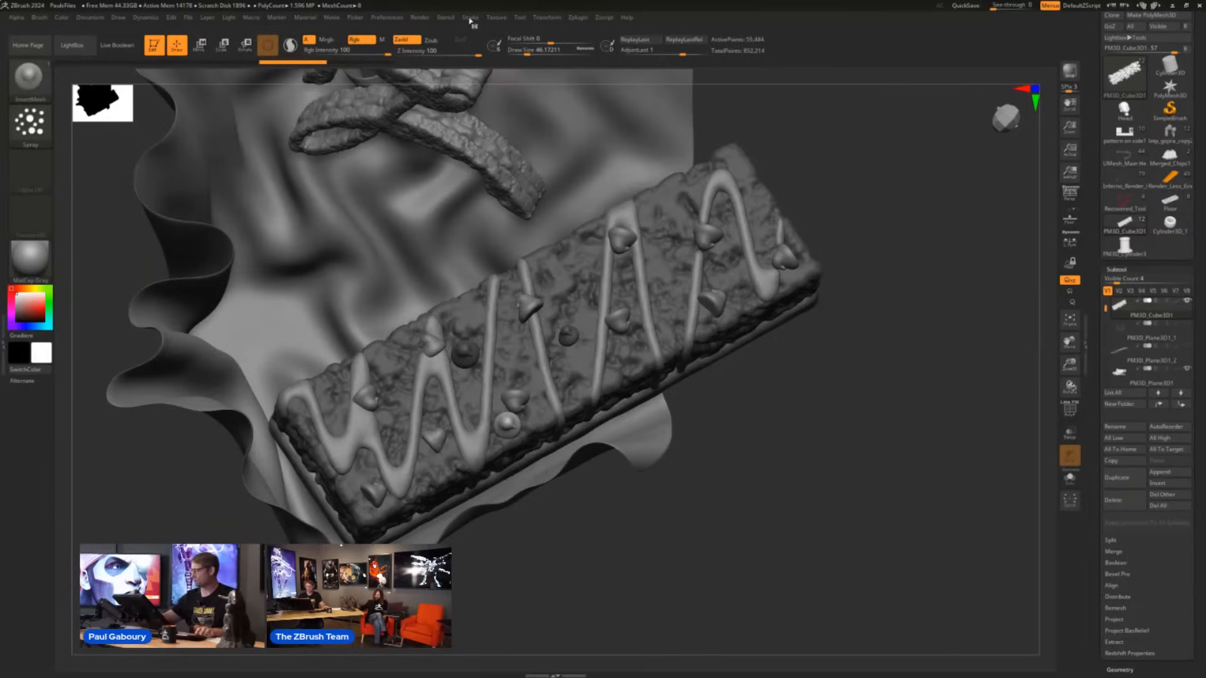
# - Set the Spray stroke's Scale variance to 0.1 and test it with two passes of chips along the bar, undoing each one
pyautogui.click(470, 17)
pyautogui.click(493, 273)
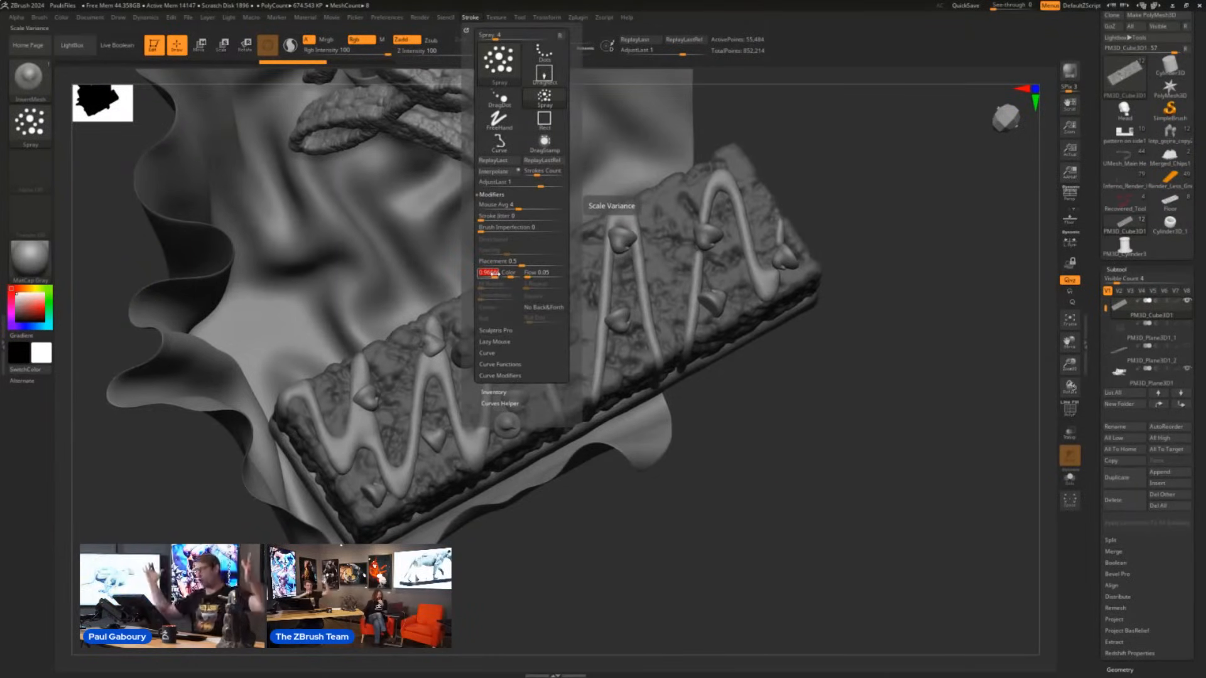
pyautogui.write('0.1')
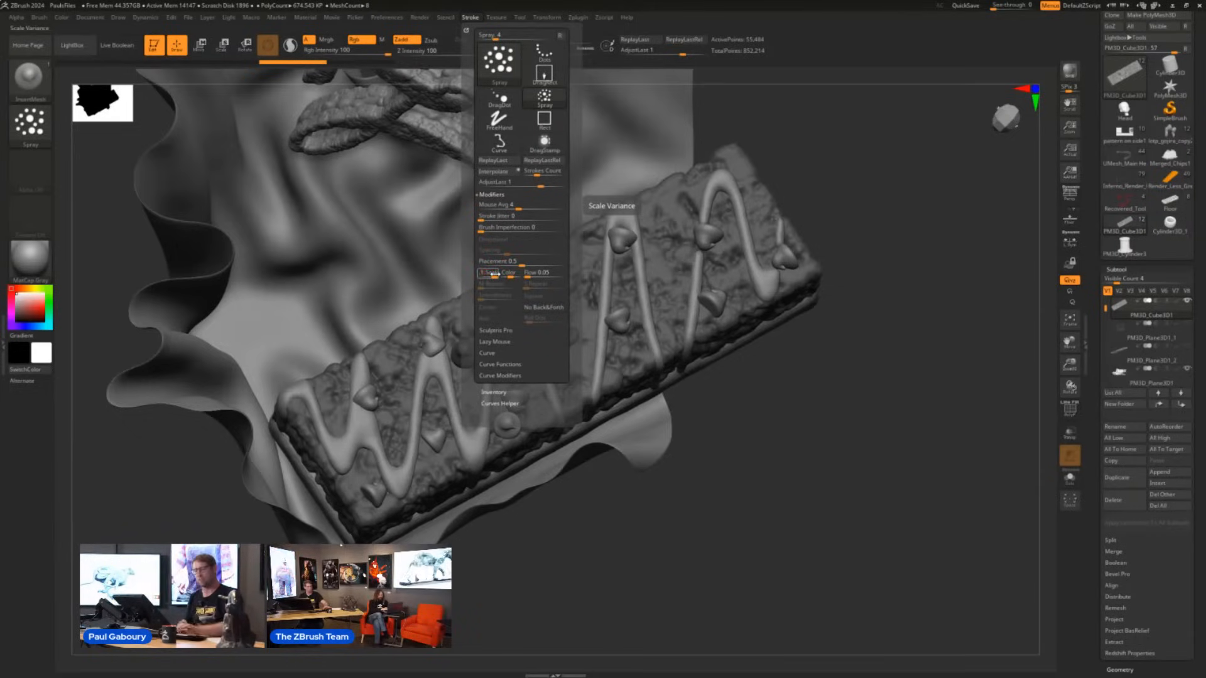
pyautogui.press('Return')
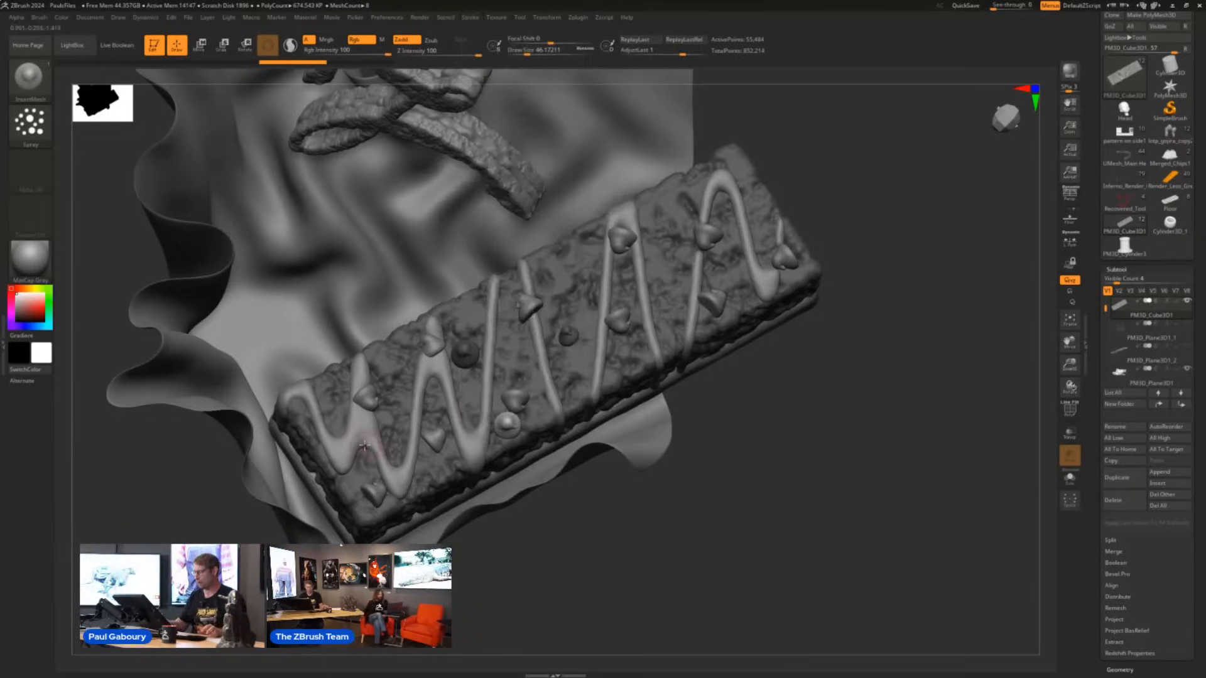
pyautogui.moveTo(301, 459)
pyautogui.mouseDown()
pyautogui.moveTo(565, 295)
pyautogui.moveTo(772, 201)
pyautogui.moveTo(754, 229)
pyautogui.mouseUp()
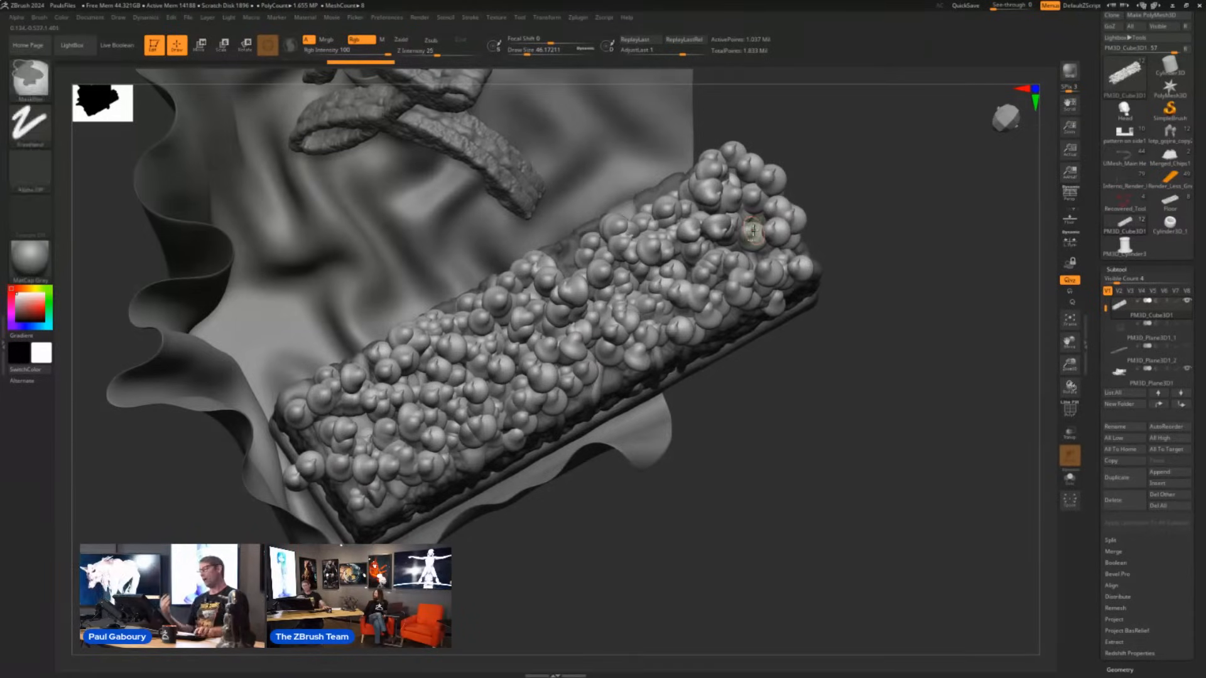
pyautogui.hotkey('ctrl', 'z')
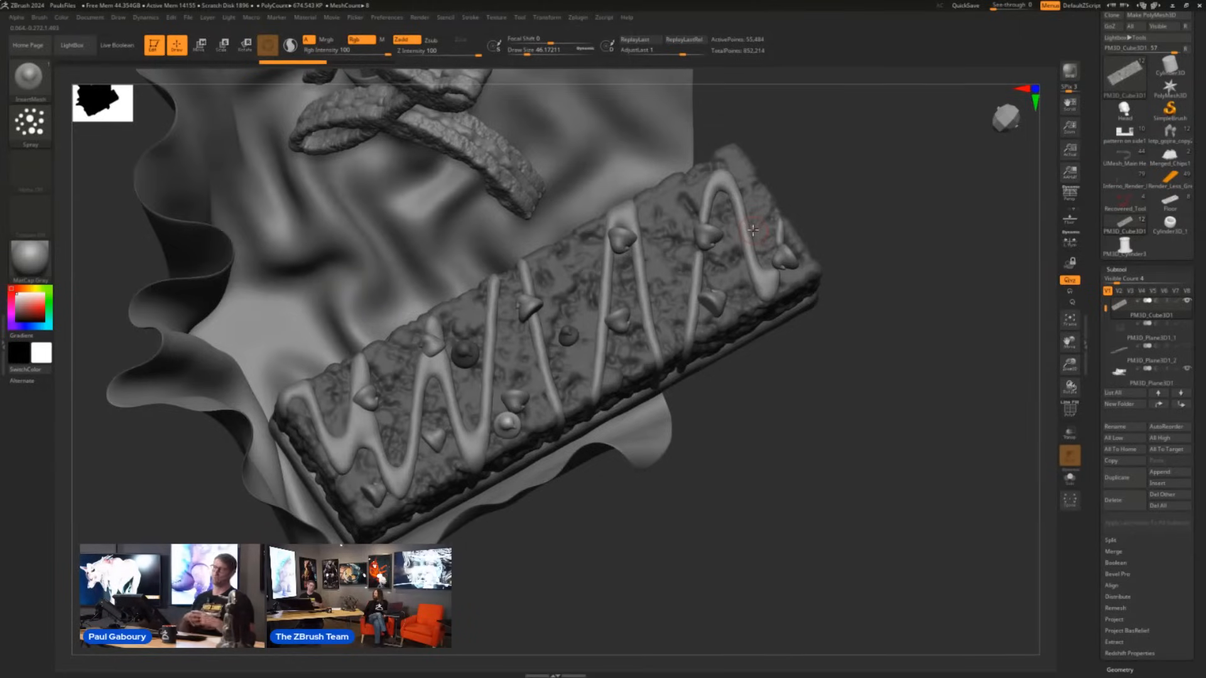
pyautogui.moveTo(353, 450)
pyautogui.mouseDown()
pyautogui.moveTo(371, 409)
pyautogui.moveTo(746, 232)
pyautogui.mouseUp()
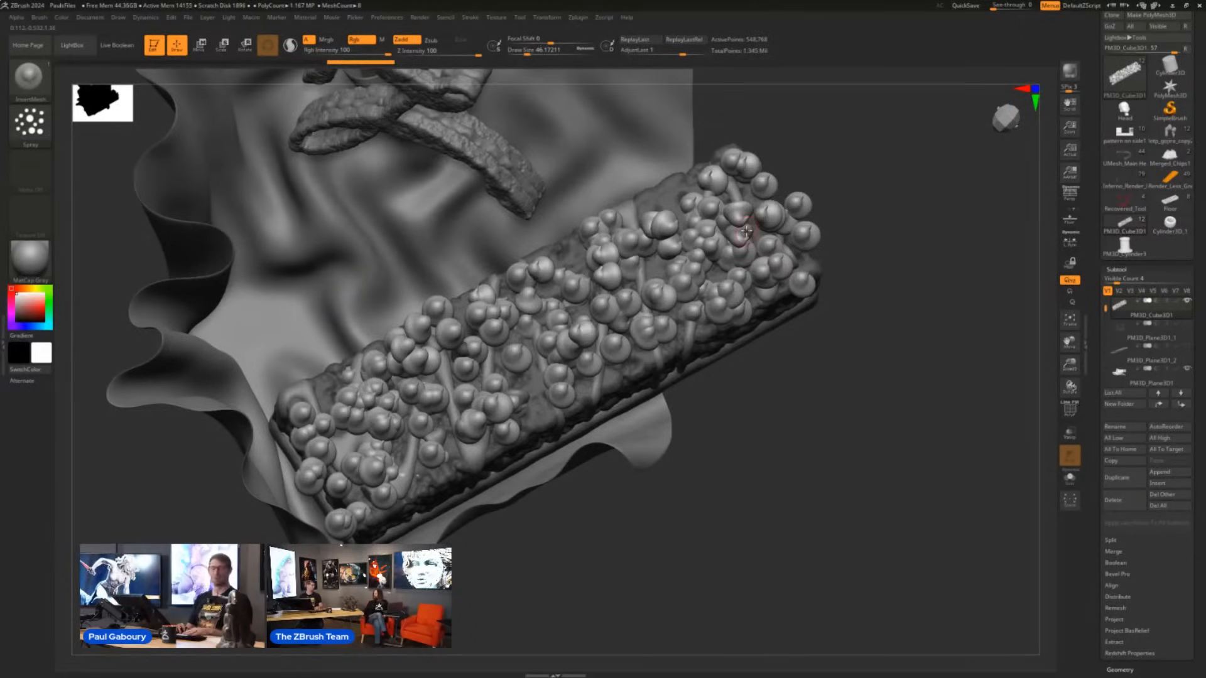
pyautogui.hotkey('ctrl', 'z')
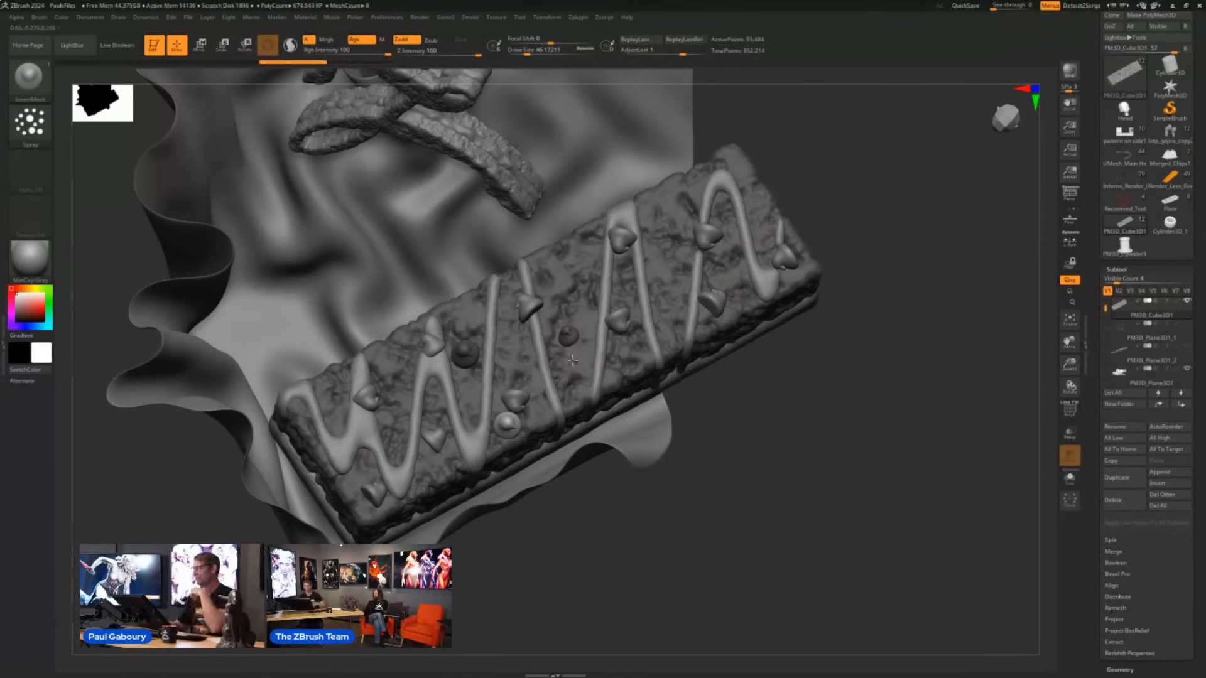
# - Turn on LazyMouse for the Spray stroke, test it with one pass of chips along the bar, and undo the pass
pyautogui.click(473, 17)
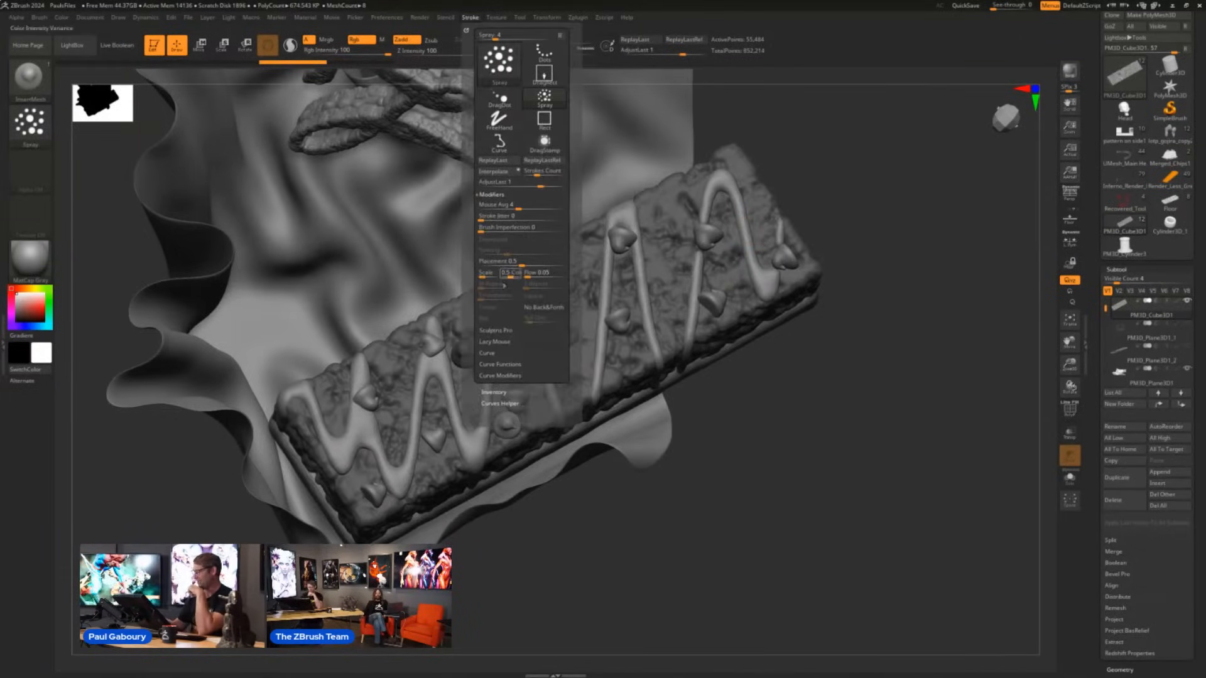
pyautogui.click(496, 343)
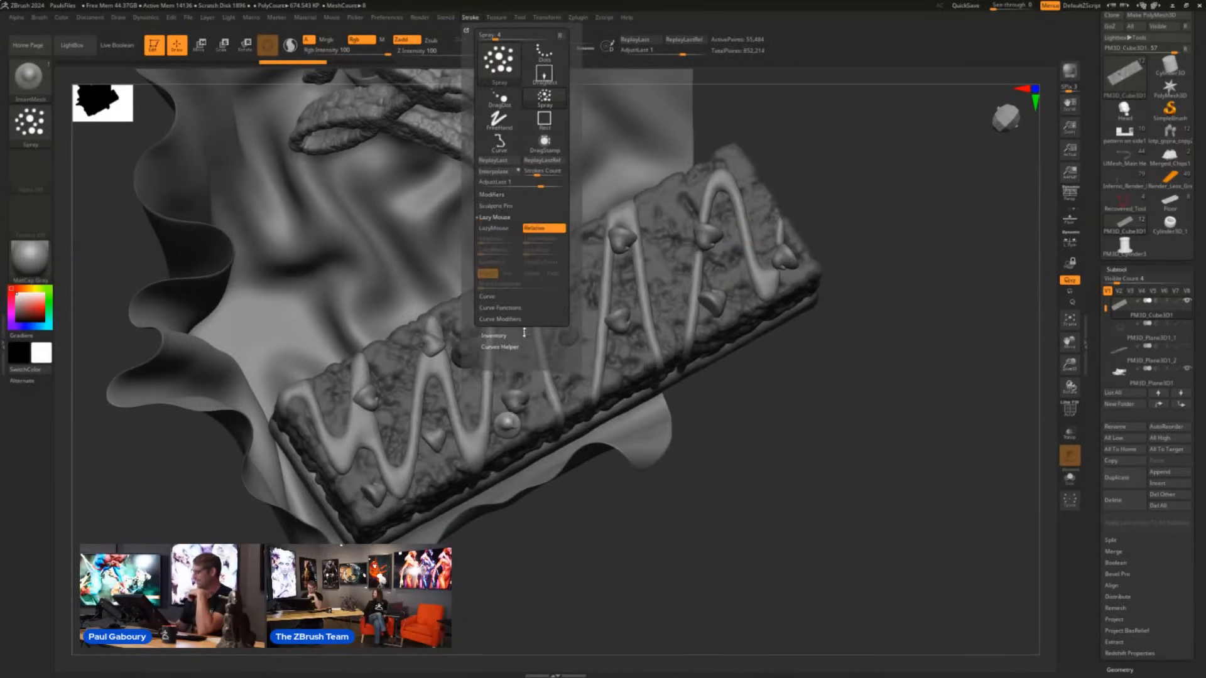
pyautogui.click(501, 230)
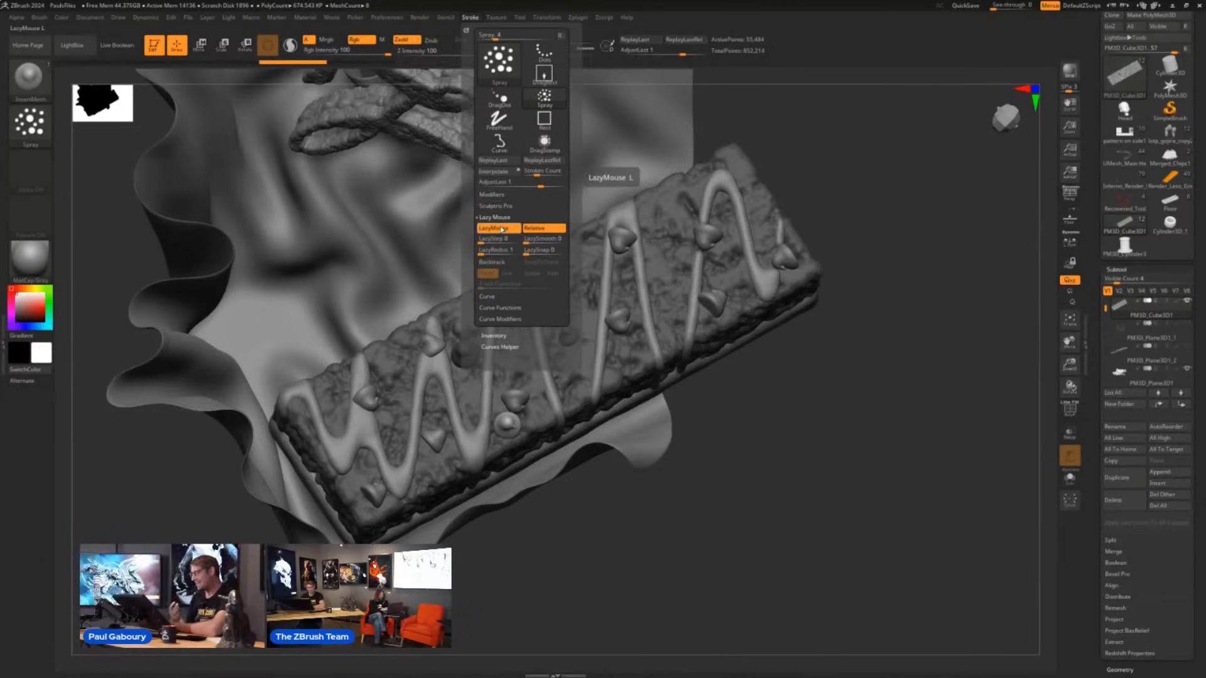
pyautogui.moveTo(327, 484)
pyautogui.mouseDown()
pyautogui.moveTo(440, 389)
pyautogui.moveTo(751, 245)
pyautogui.mouseUp()
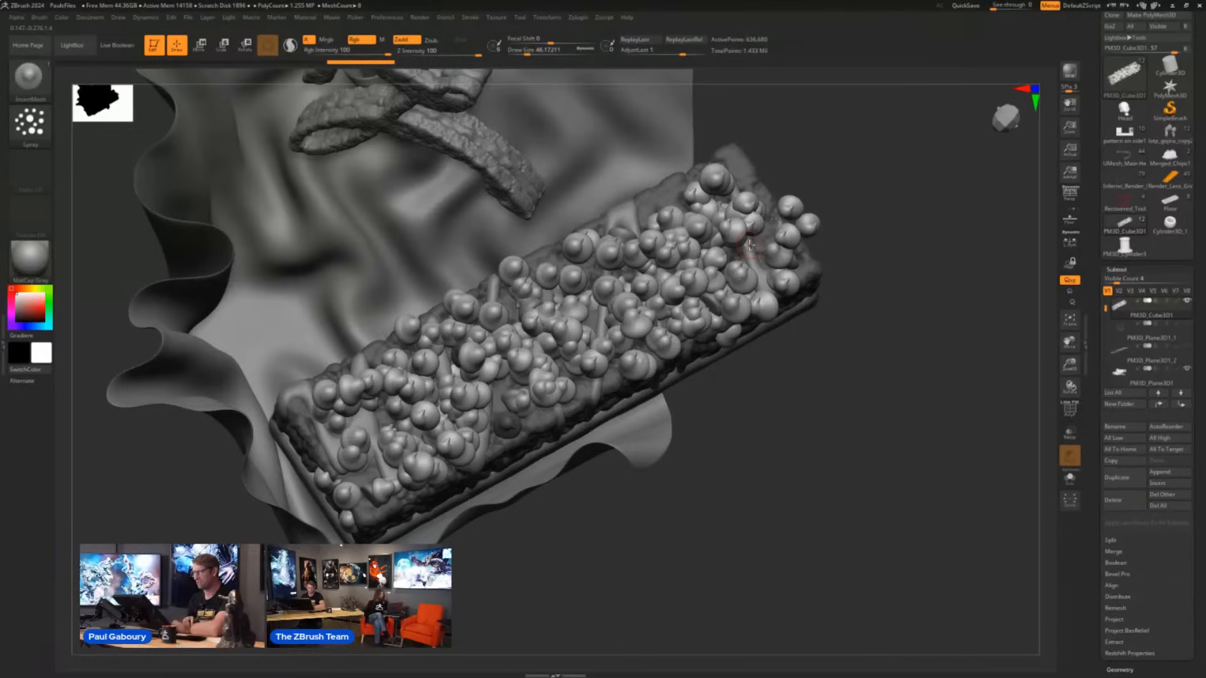
pyautogui.hotkey('ctrl', 'z')
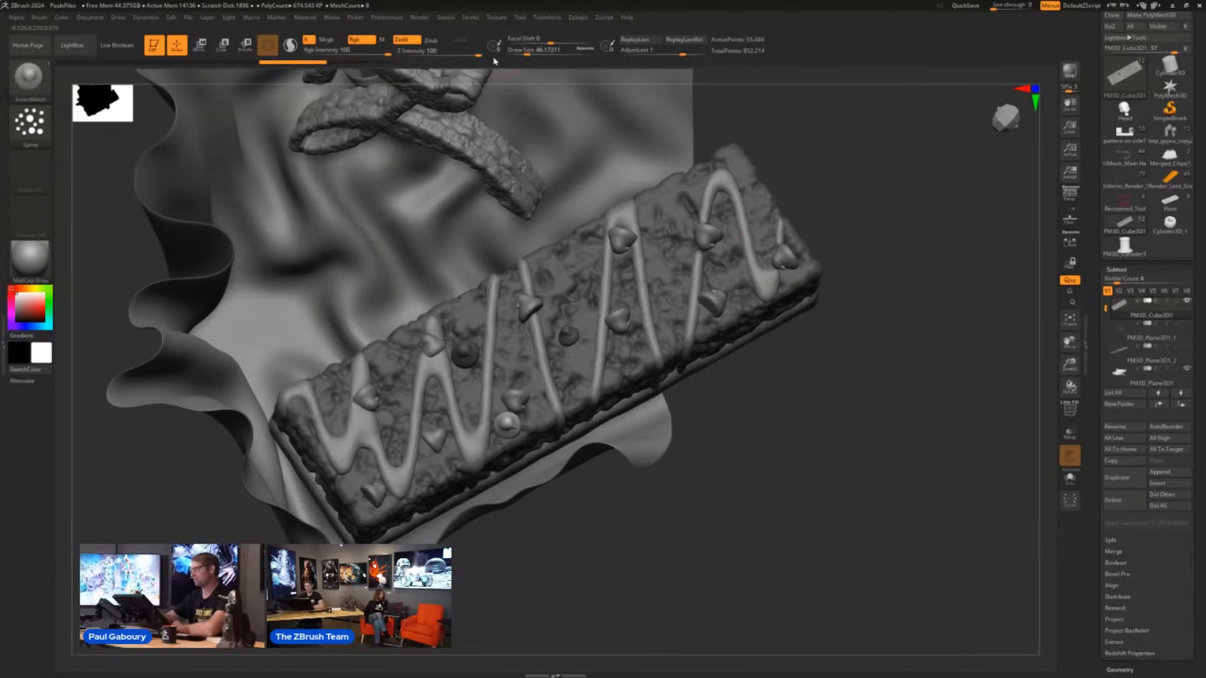
# - Raise the Spray stroke's LazyStep, spray sparser chips back and forth over the bar, and undo the latest chip strokes
pyautogui.click(469, 17)
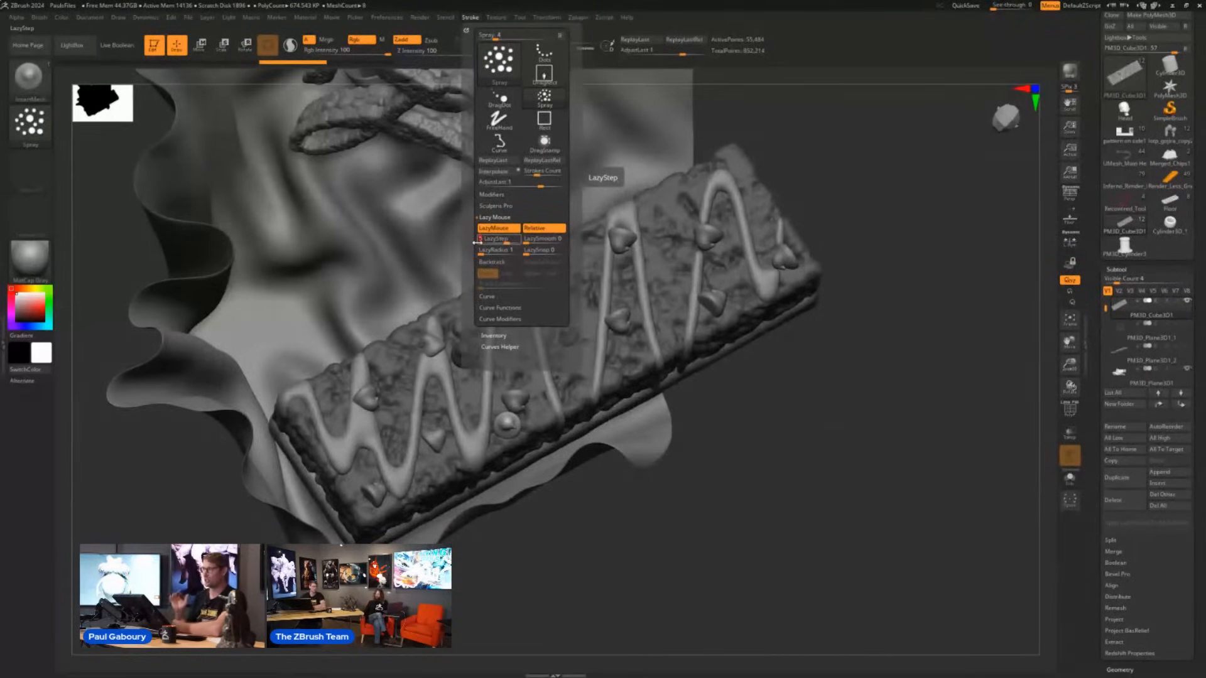
pyautogui.press('Return')
pyautogui.moveTo(411, 371)
pyautogui.mouseDown()
pyautogui.moveTo(722, 276)
pyautogui.moveTo(553, 351)
pyautogui.moveTo(355, 477)
pyautogui.moveTo(440, 358)
pyautogui.moveTo(502, 326)
pyautogui.moveTo(795, 245)
pyautogui.moveTo(516, 352)
pyautogui.moveTo(306, 503)
pyautogui.mouseUp()
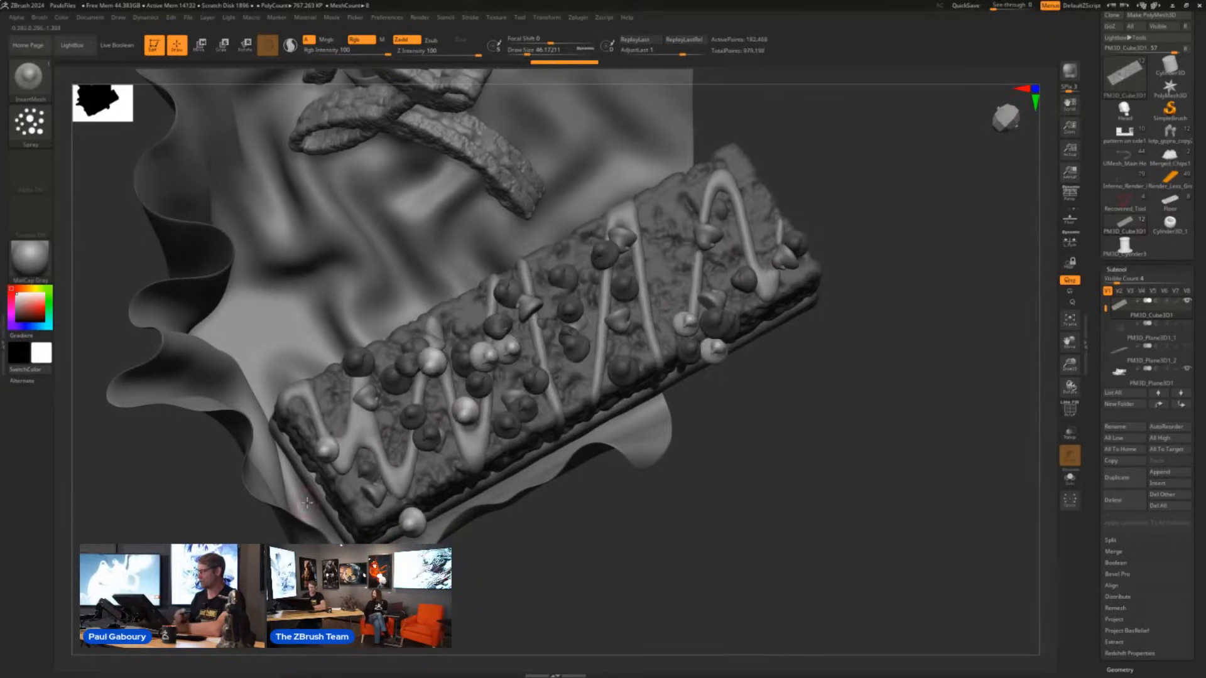
pyautogui.hotkey('ctrl', 'z')
pyautogui.hotkey('ctrl', 'z')
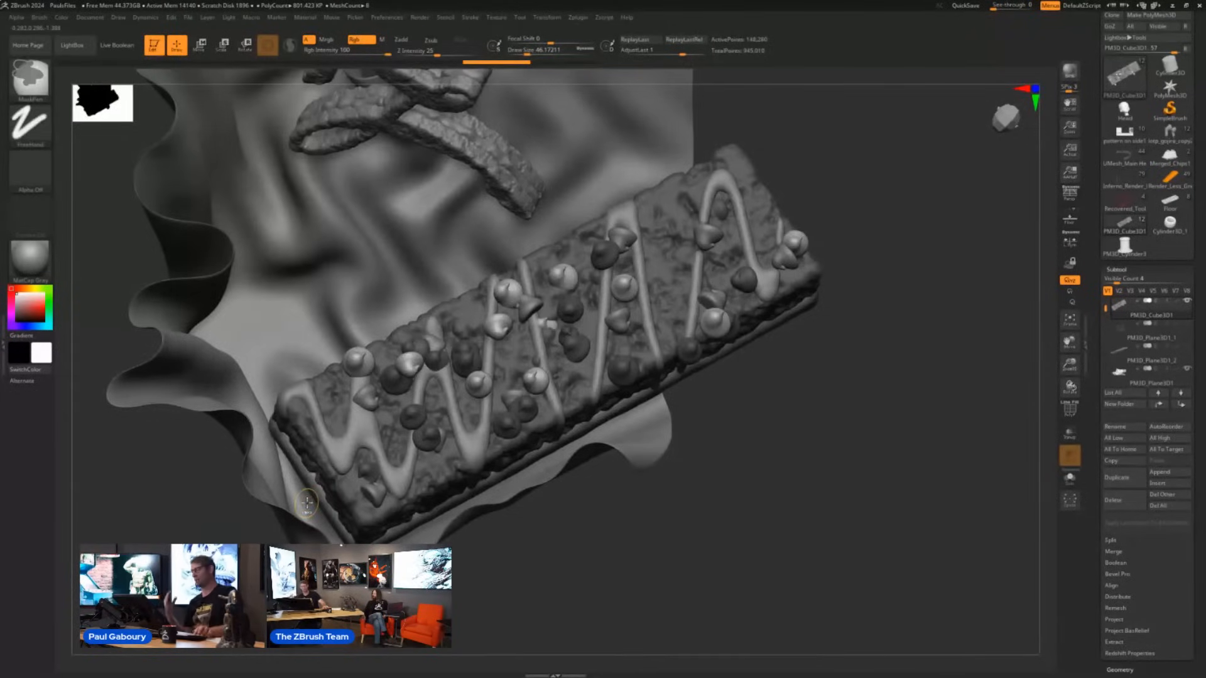
# - Raise the Spray stroke's Scale variance and spray chips of strongly varied sizes along the bar in both directions
pyautogui.click(470, 17)
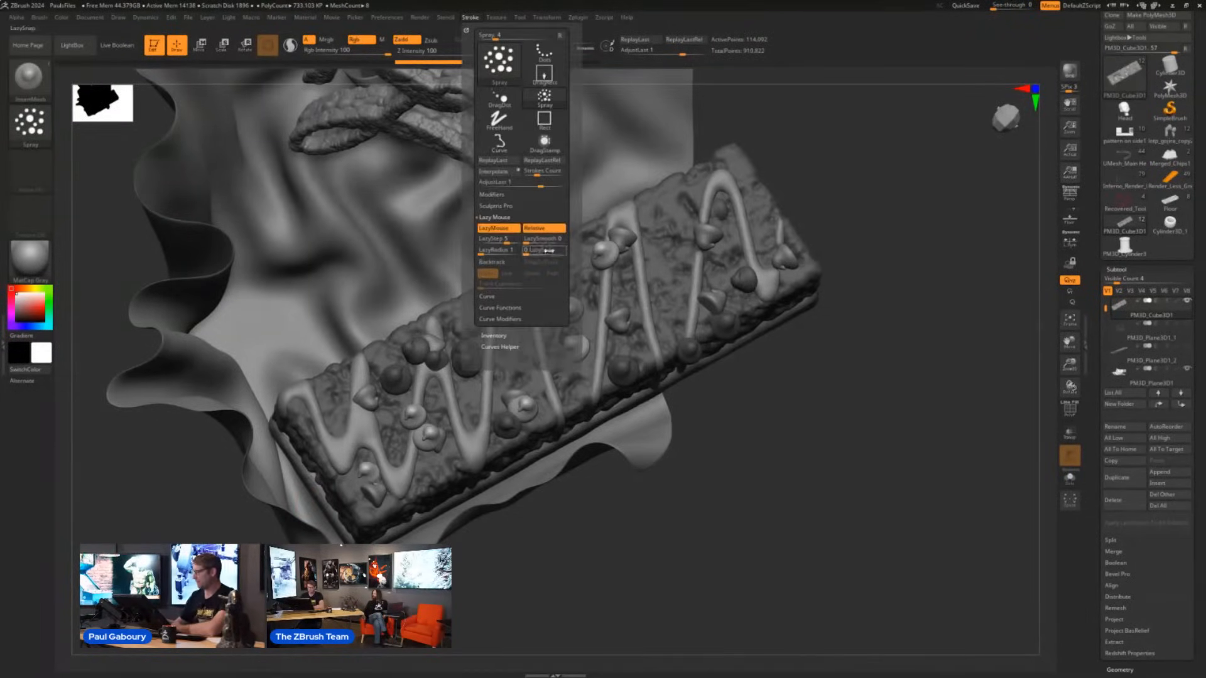
pyautogui.click(497, 195)
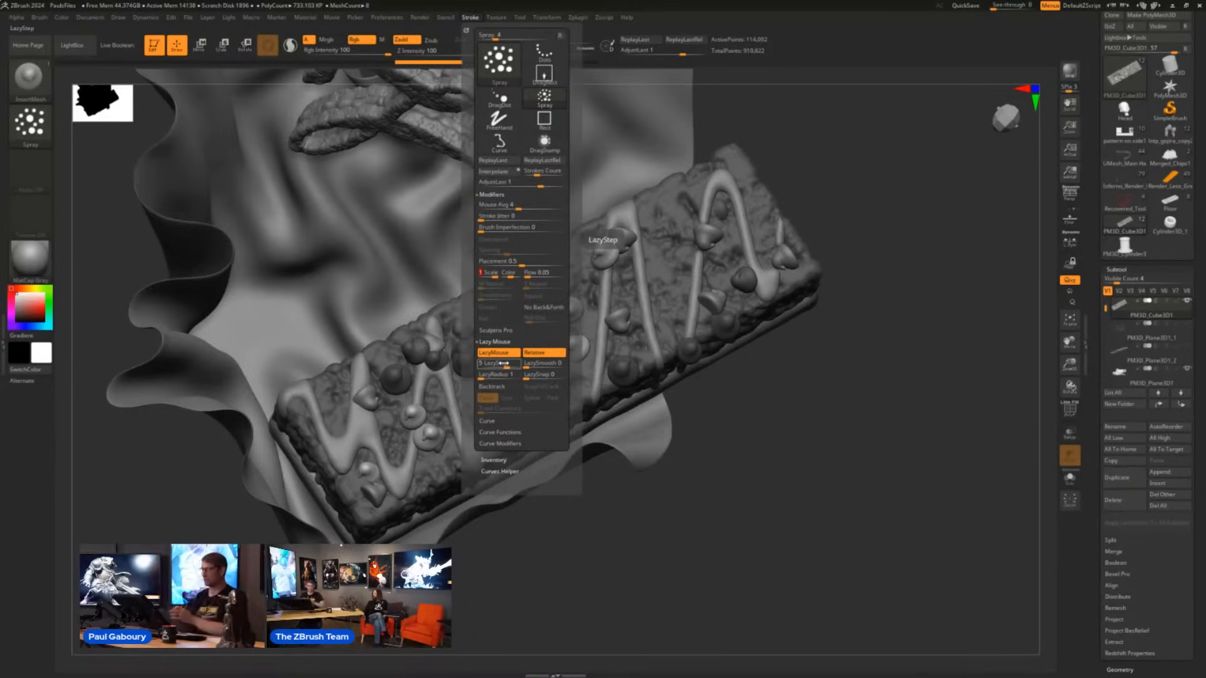
pyautogui.moveTo(376, 448)
pyautogui.mouseDown()
pyautogui.moveTo(493, 369)
pyautogui.moveTo(540, 314)
pyautogui.moveTo(782, 283)
pyautogui.moveTo(726, 315)
pyautogui.mouseUp()
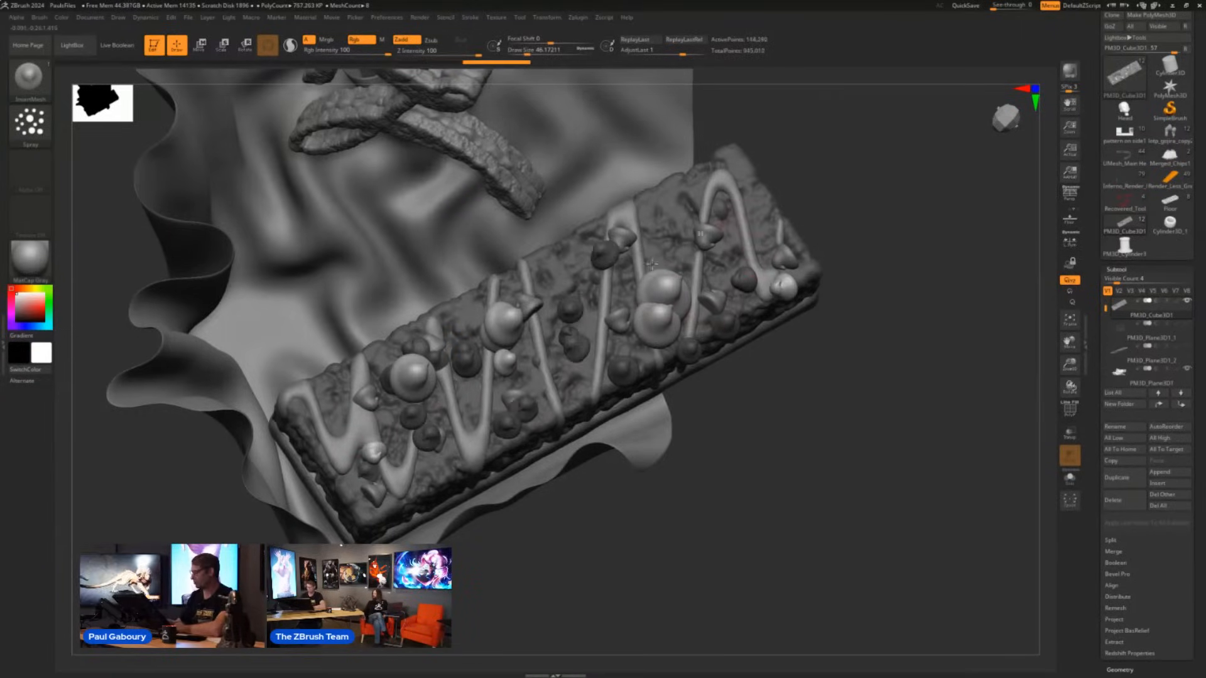
pyautogui.moveTo(652, 264)
pyautogui.mouseDown()
pyautogui.moveTo(419, 434)
pyautogui.moveTo(332, 475)
pyautogui.mouseUp()
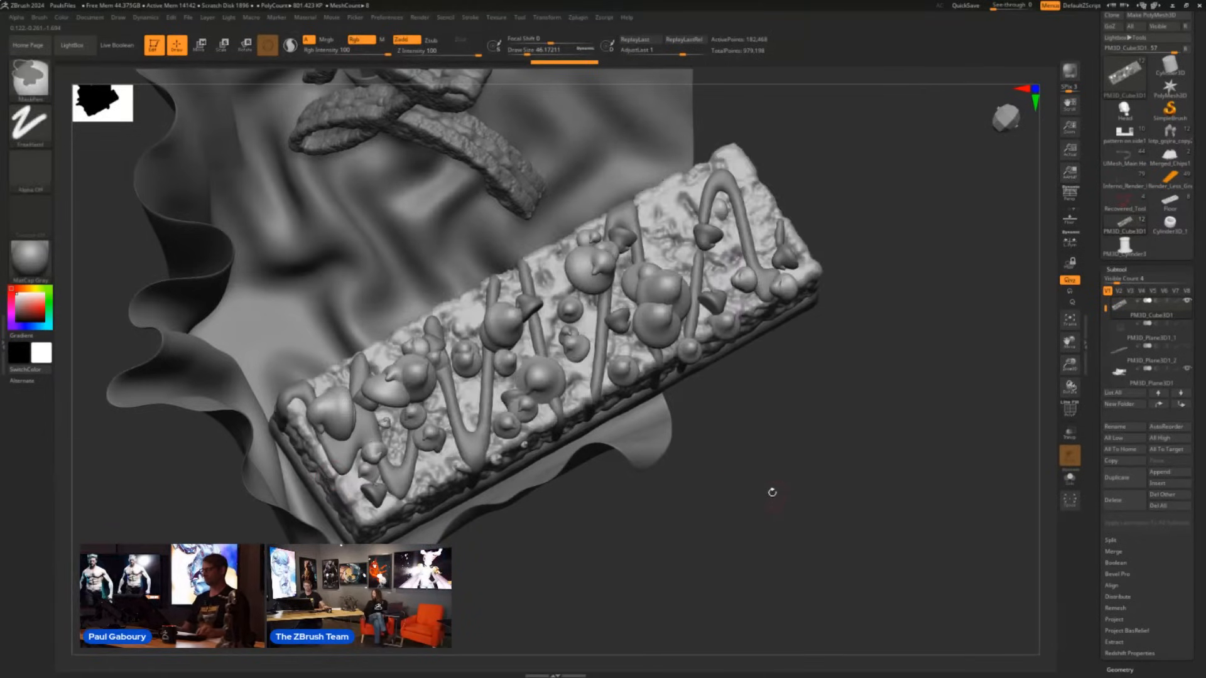
# - Switch to the Render_Less_Grey spaceship model, fit the whole ship in view, and turn on Live Boolean
pyautogui.moveTo(767, 490); pyautogui.dragTo(784, 460)
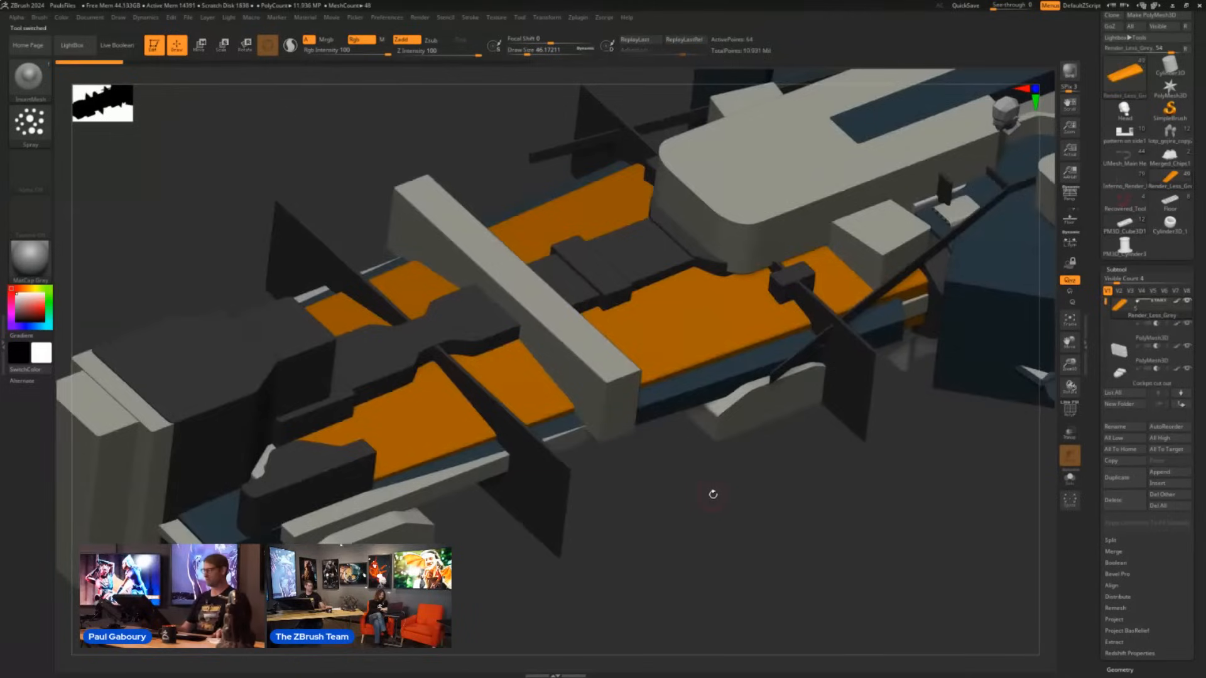
pyautogui.keyDown('ctrl'); pyautogui.moveTo(722, 515); pyautogui.dragTo(639, 495, button='right'); pyautogui.keyUp('ctrl')
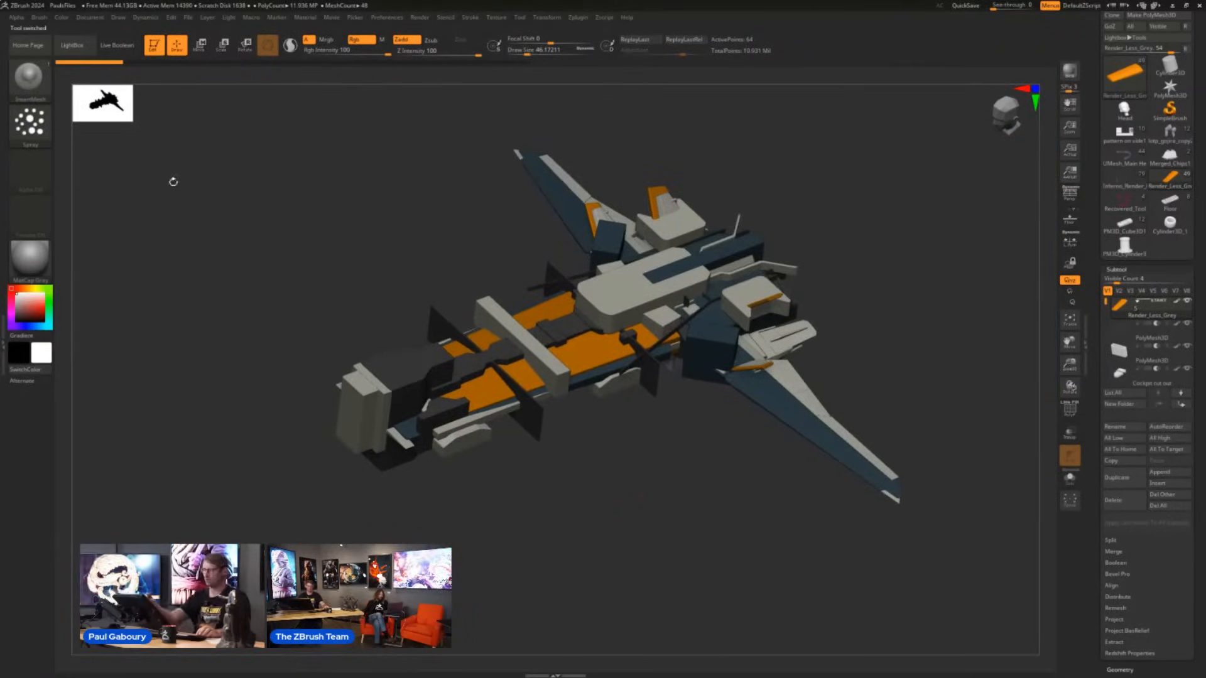
pyautogui.click(121, 53)
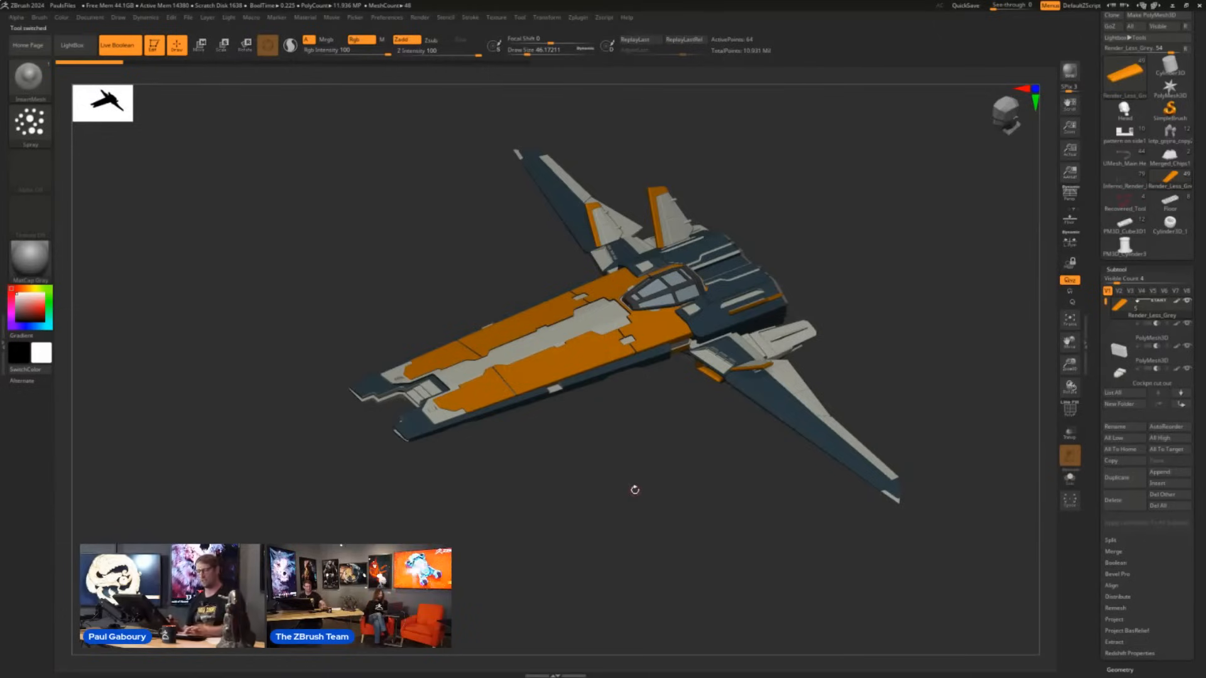
# - Select the IMM ModelKit brush and choose the Fasteners_24 mesh from its inserts
pyautogui.press('b')
pyautogui.press('i')
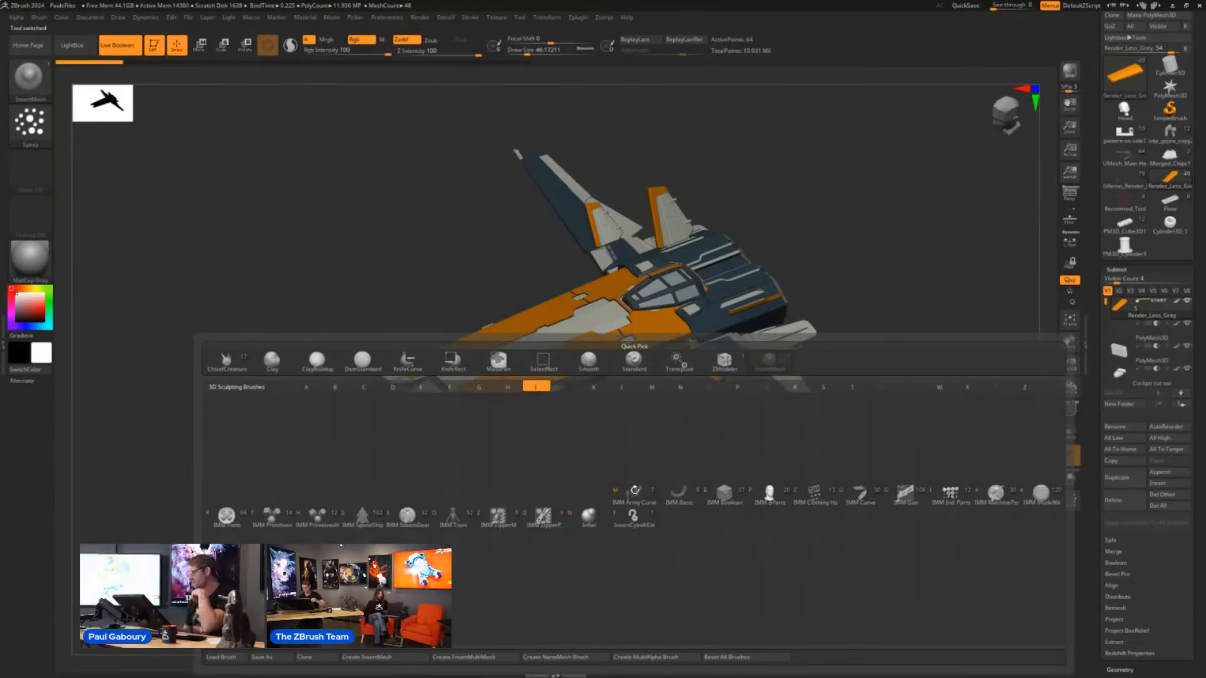
pyautogui.click(1041, 493)
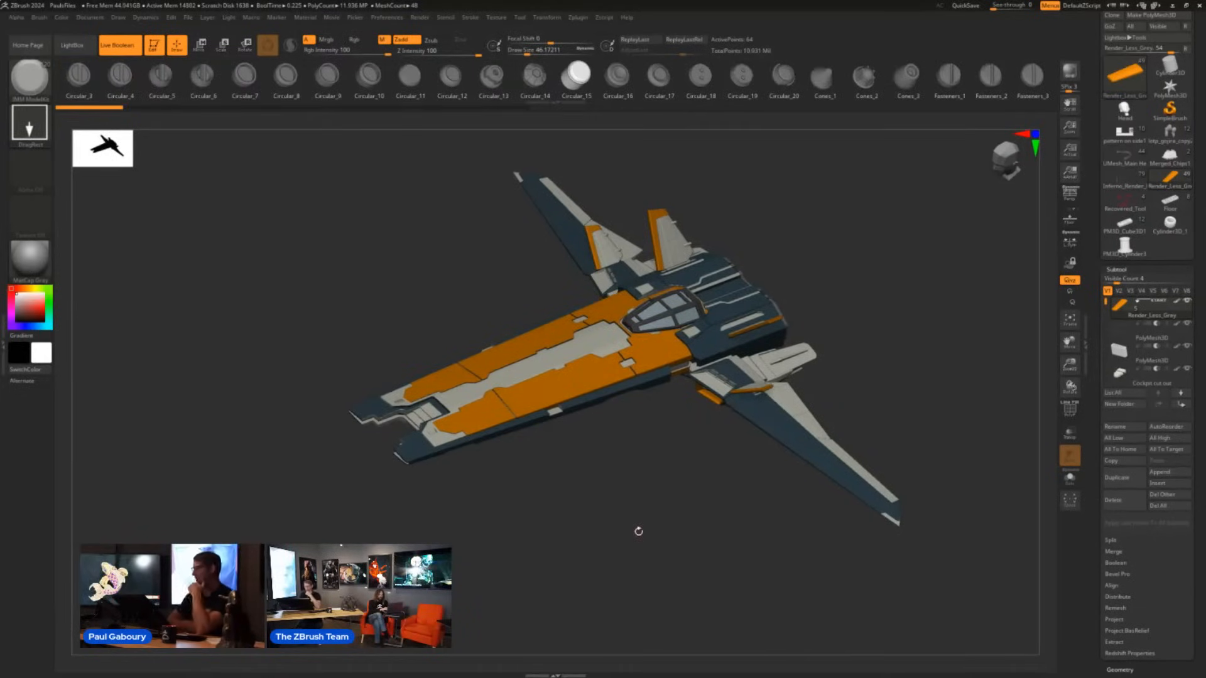
pyautogui.moveTo(830, 80); pyautogui.dragTo(374, 95)
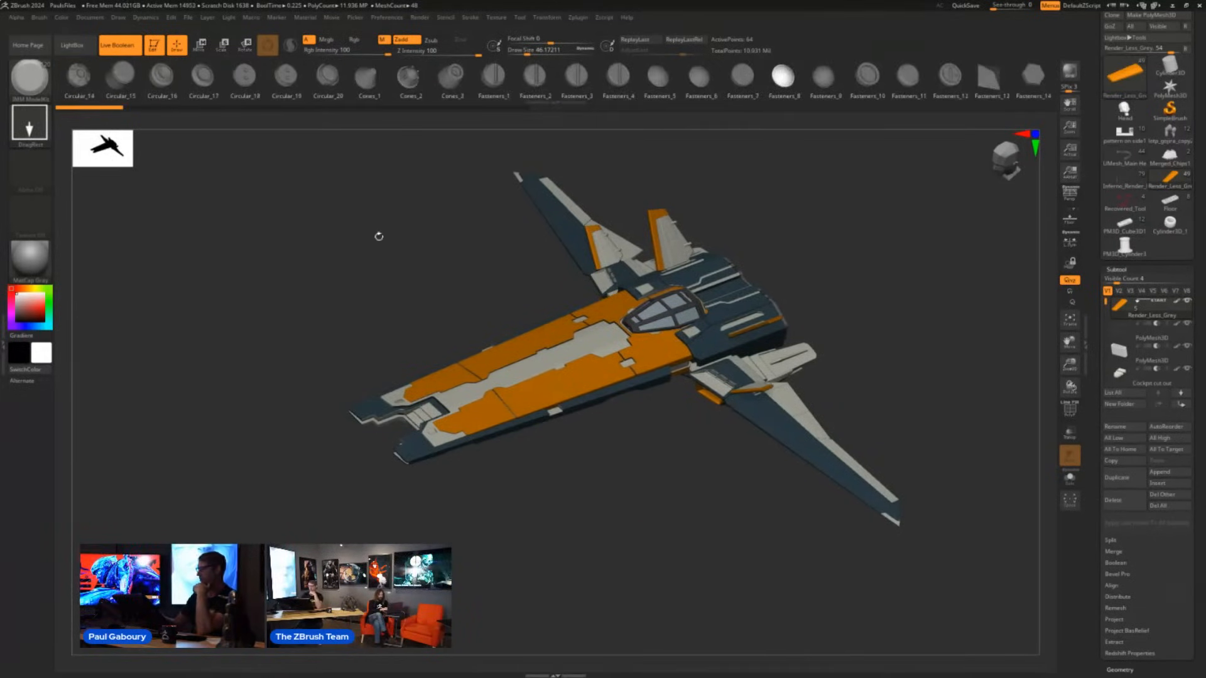
pyautogui.press('m')
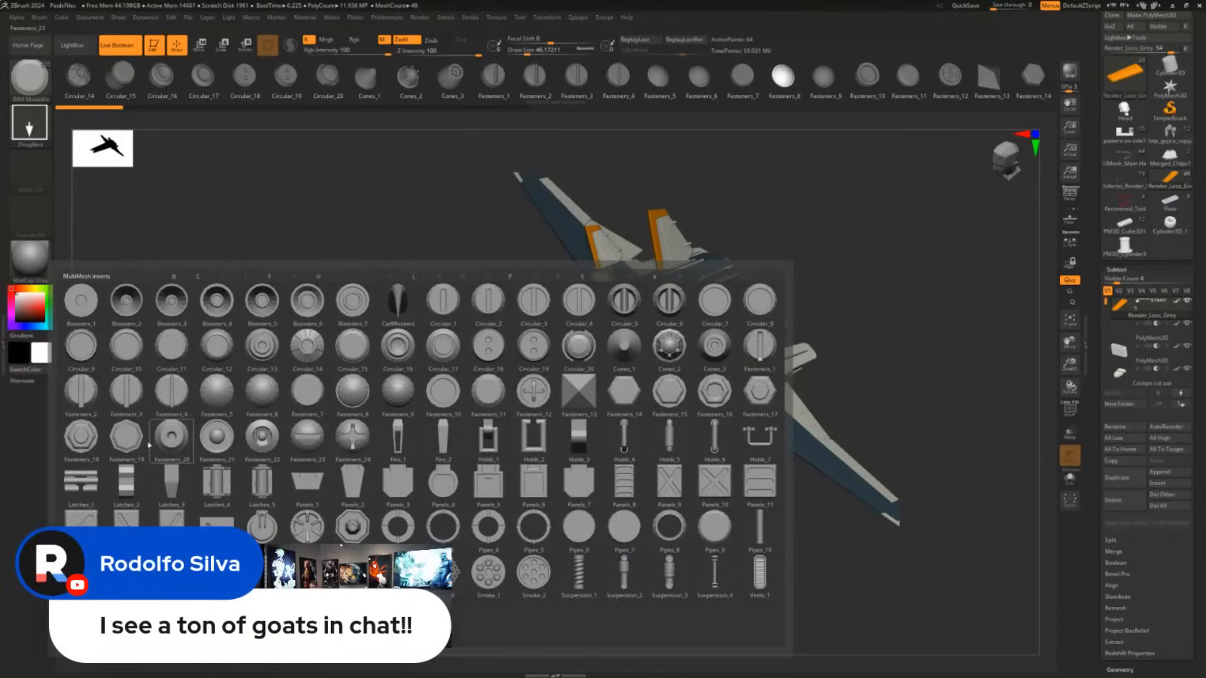
pyautogui.click(350, 436)
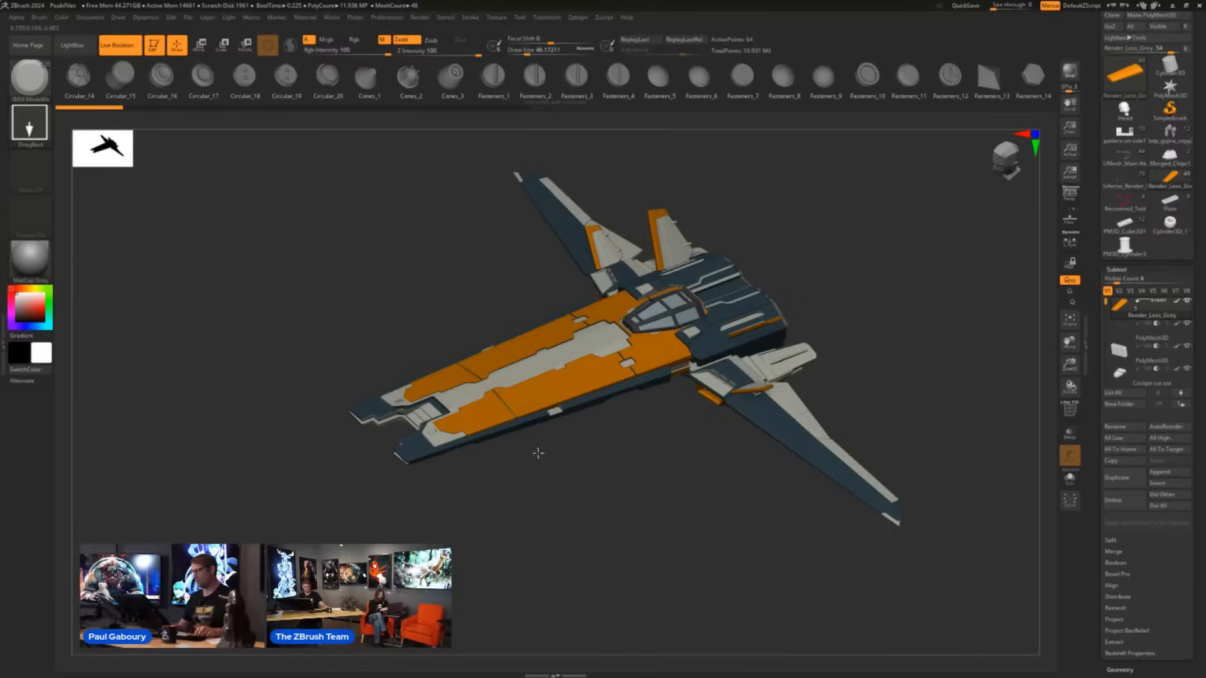
# - Try inserting one large and one small fastener on the ship's orange hull panels with the DragRect stroke, and undo both
pyautogui.moveTo(538, 452)
pyautogui.mouseDown(button='right')
pyautogui.moveTo(571, 501)
pyautogui.moveTo(574, 461)
pyautogui.moveTo(616, 479)
pyautogui.moveTo(565, 485)
pyautogui.moveTo(566, 472)
pyautogui.mouseUp(button='right')
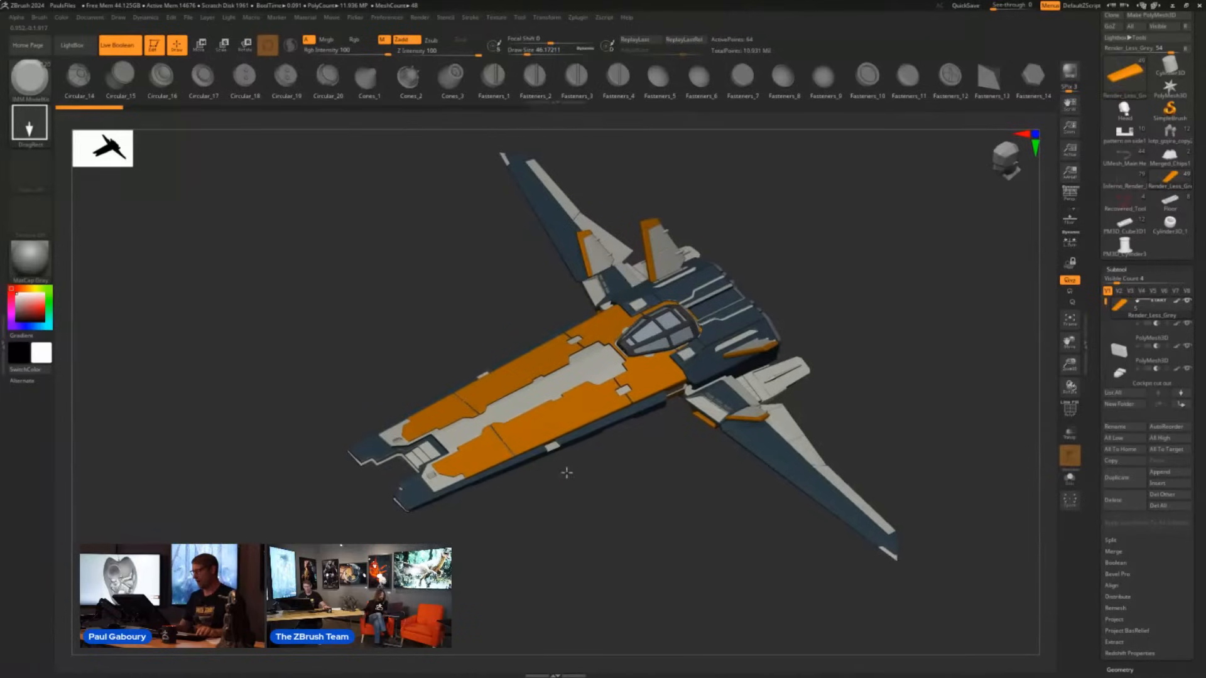
pyautogui.click(533, 430)
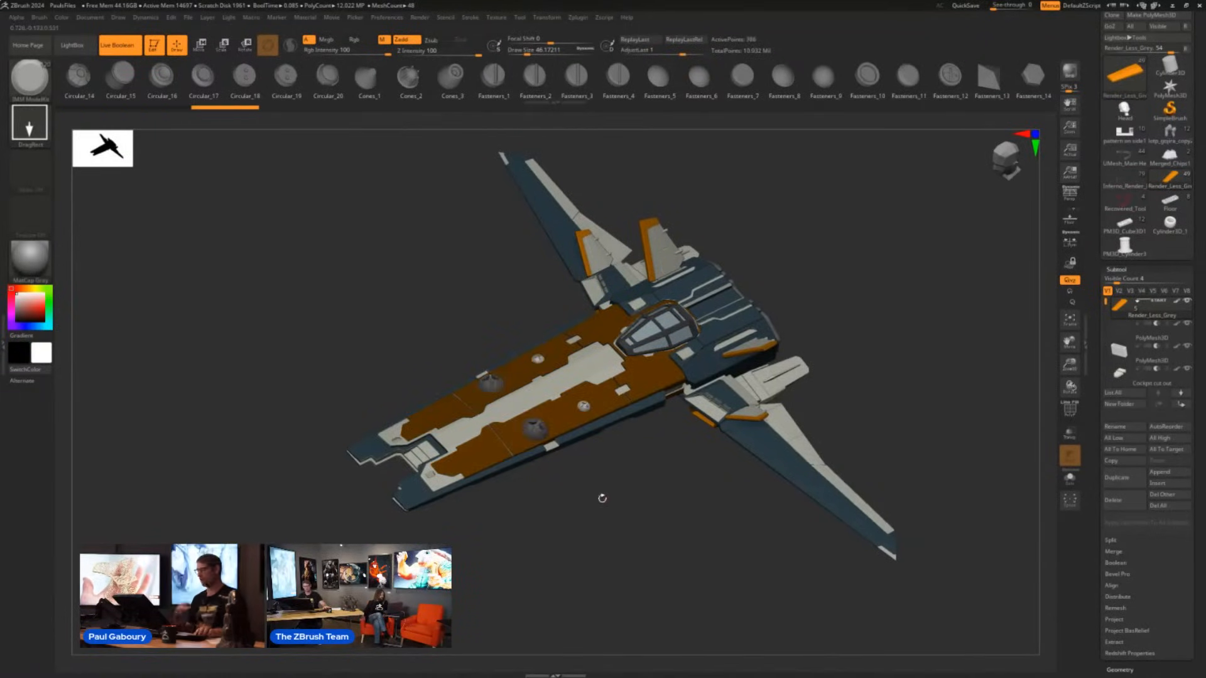
pyautogui.hotkey('ctrl', 'z')
pyautogui.hotkey('ctrl', 'z')
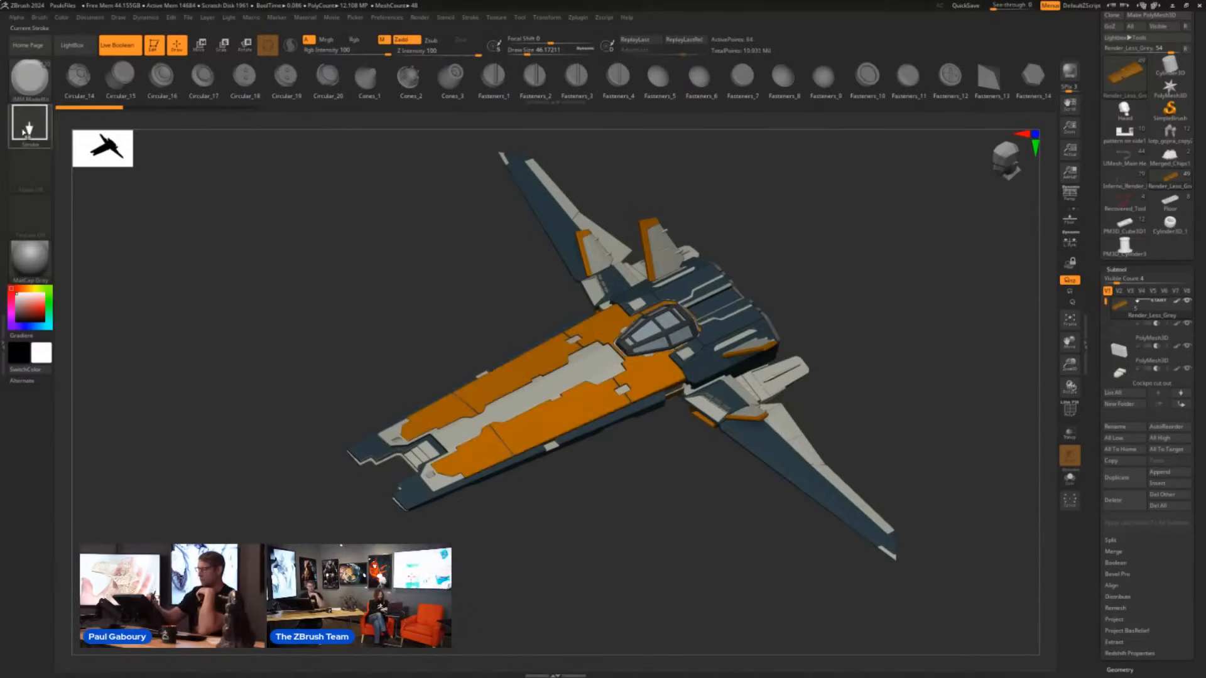
# - Change the IMM brush's stroke to Dots, reduce the draw size, and lay a row of tiny fasteners along the orange hull panel
pyautogui.click(29, 123)
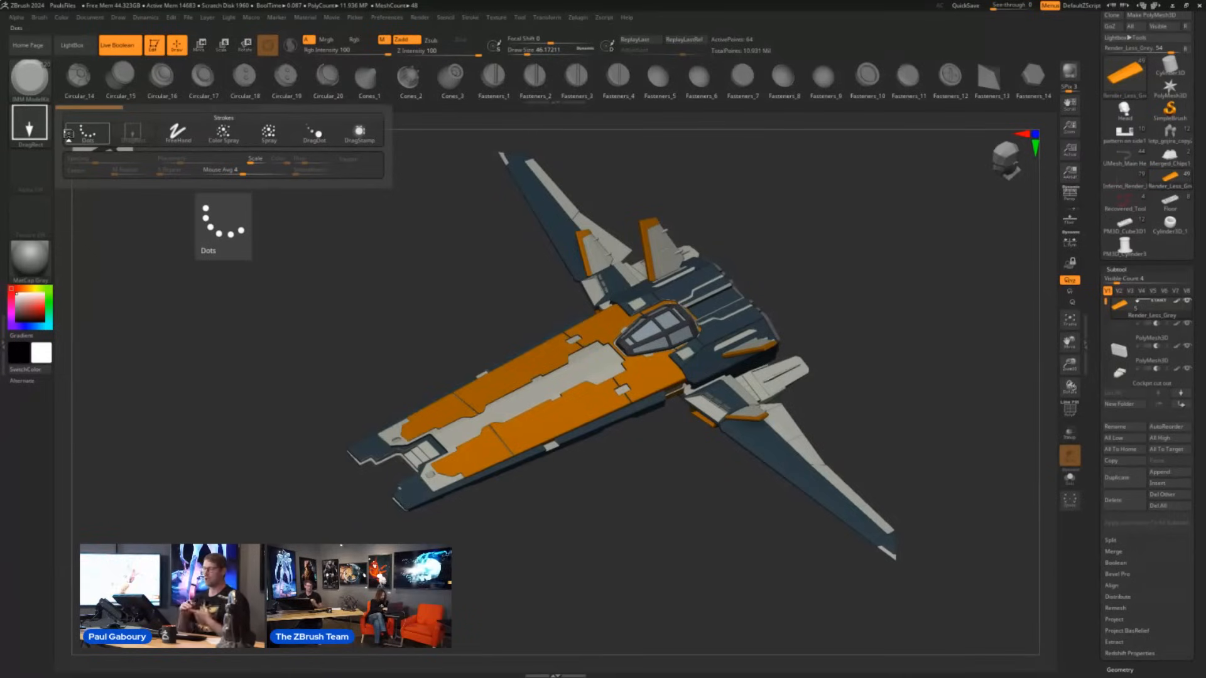
pyautogui.click(69, 132)
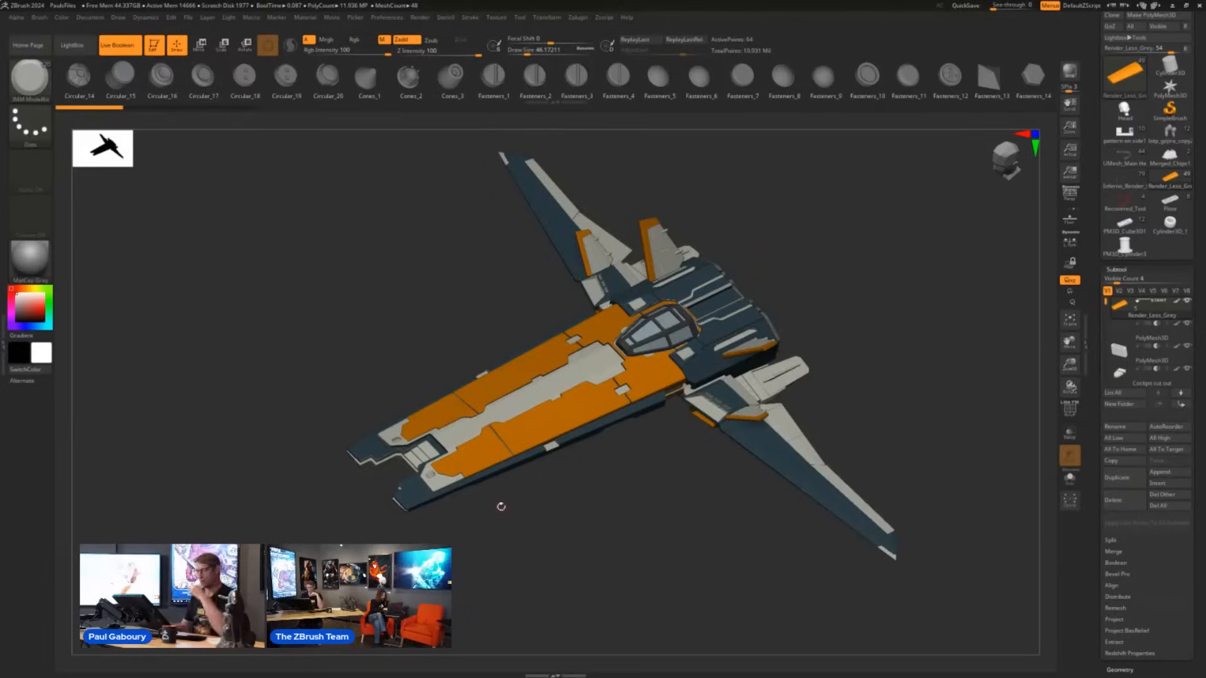
pyautogui.press('s')
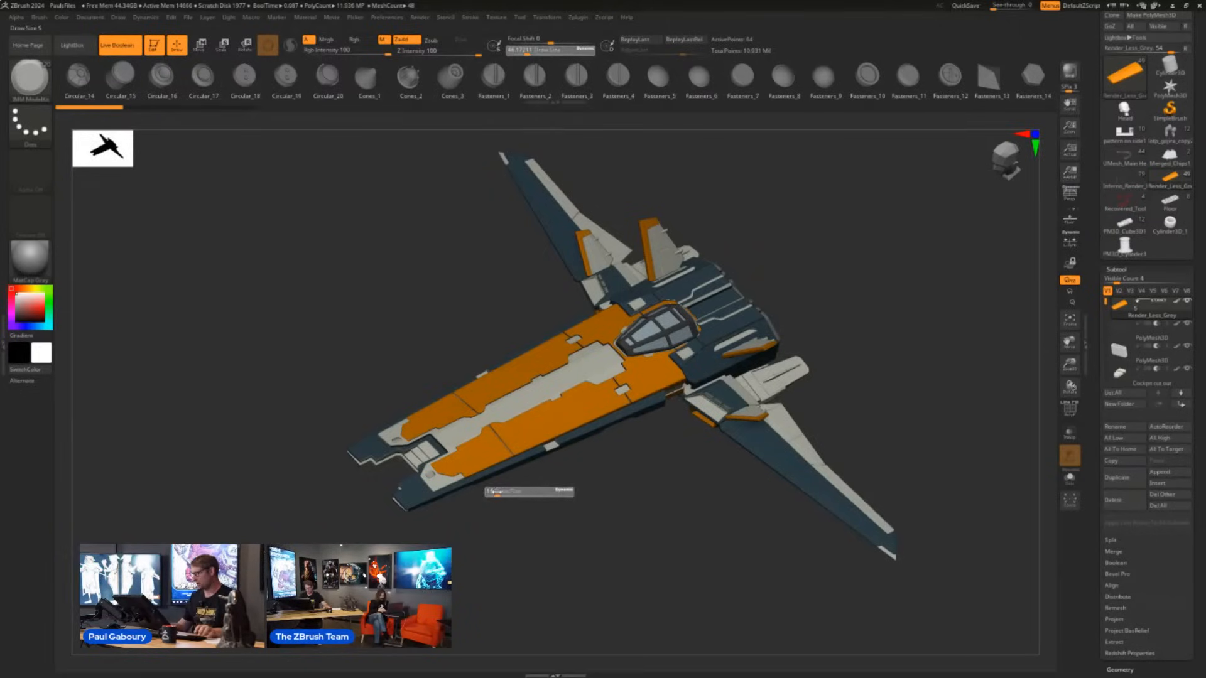
pyautogui.moveTo(497, 492); pyautogui.dragTo(494, 492)
pyautogui.keyDown('alt'); pyautogui.click(631, 390); pyautogui.keyUp('alt')
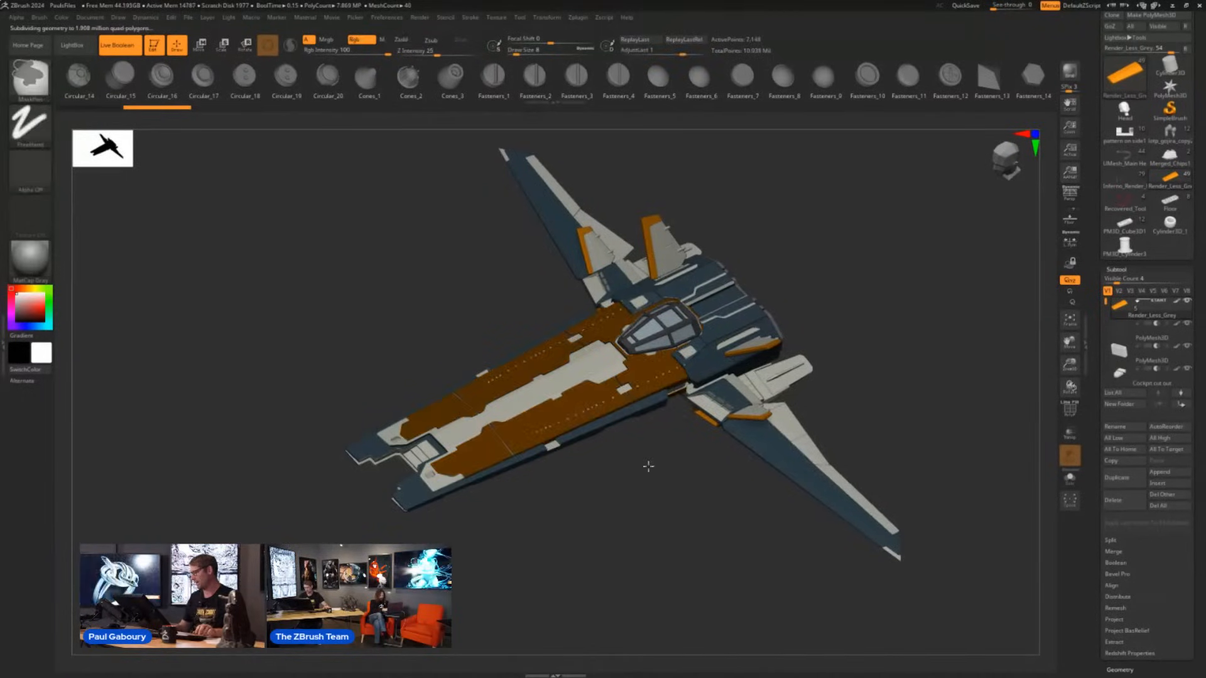
pyautogui.keyDown('ctrl'); pyautogui.moveTo(646, 465); pyautogui.dragTo(650, 463, button='right'); pyautogui.keyUp('ctrl')
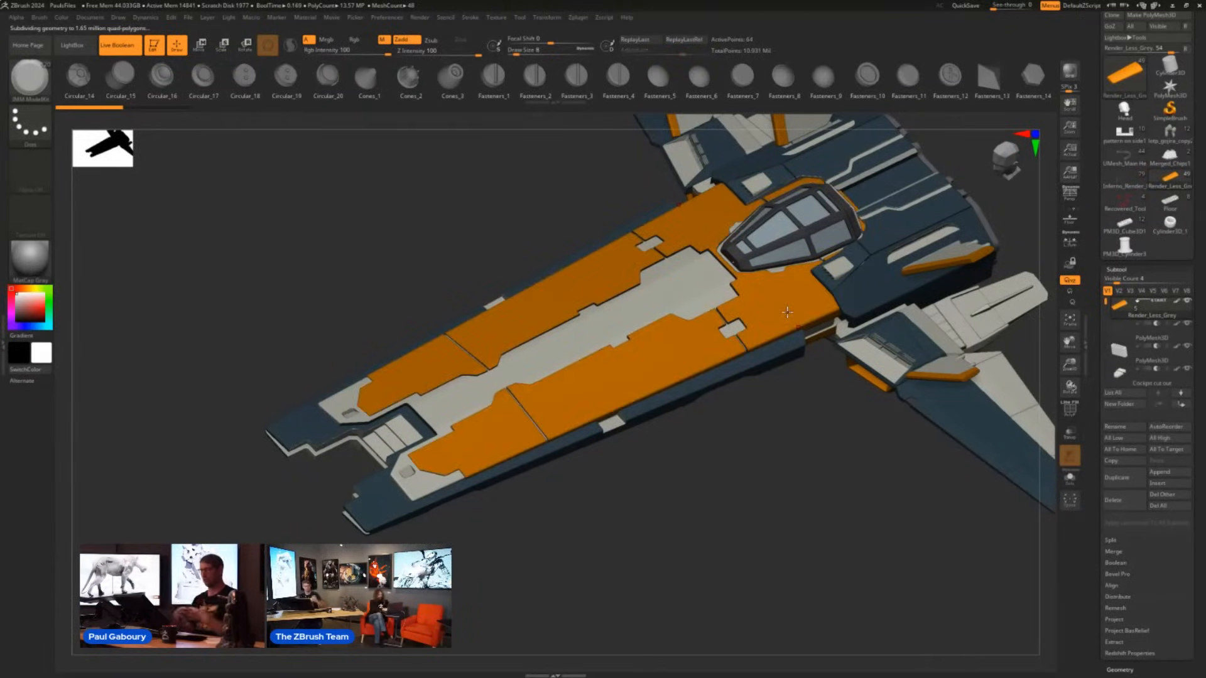
# - Increase the draw size to about 37, try laying rows of fasteners along the orange hull panels without LazyMouse, and undo them
pyautogui.press('s')
pyautogui.click(618, 486)
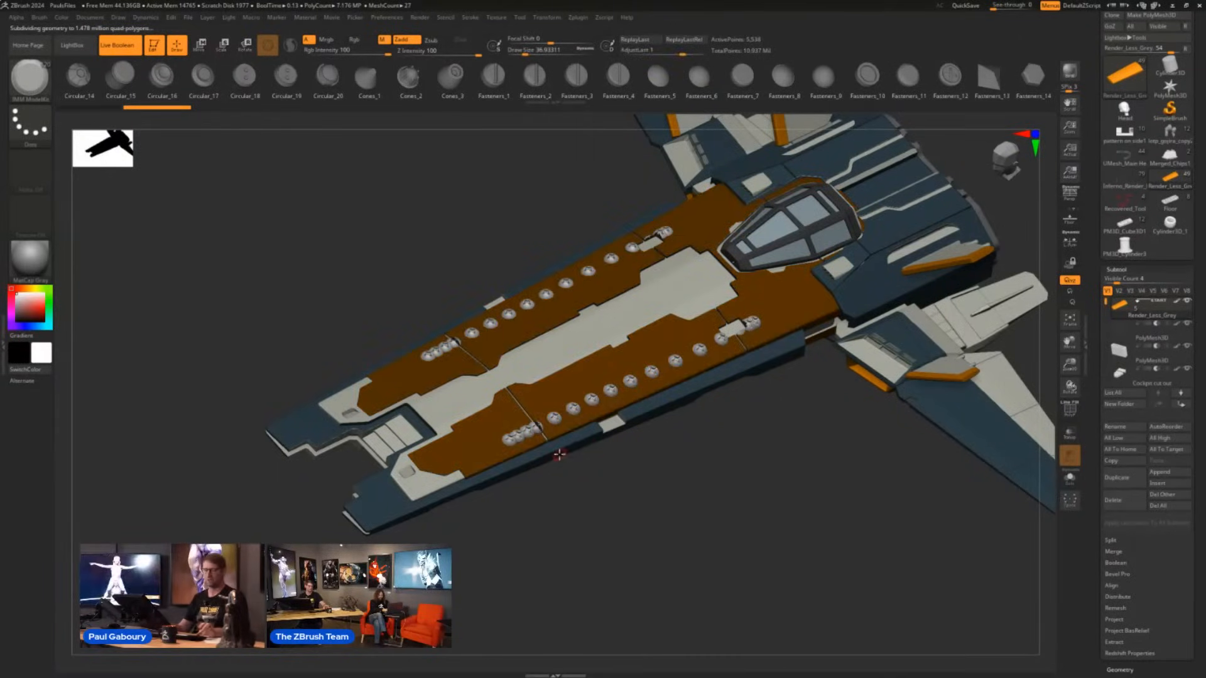
pyautogui.hotkey('ctrl', 'z')
pyautogui.moveTo(484, 447); pyautogui.dragTo(577, 406)
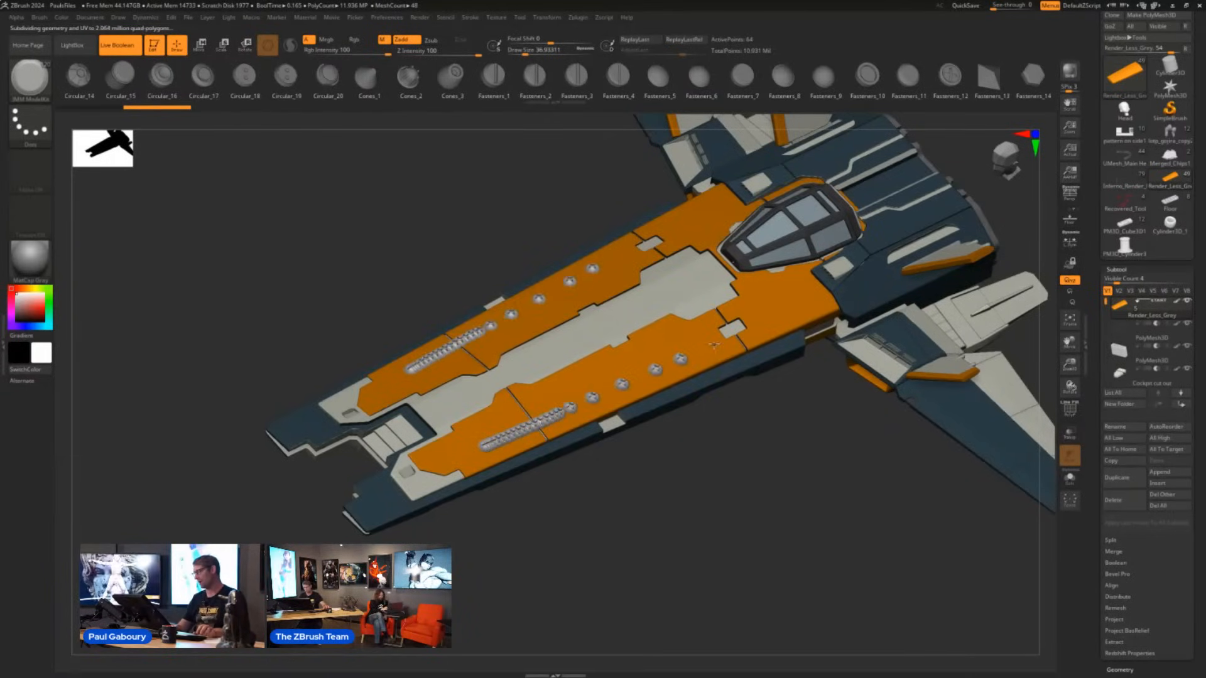
pyautogui.moveTo(748, 324); pyautogui.dragTo(769, 314)
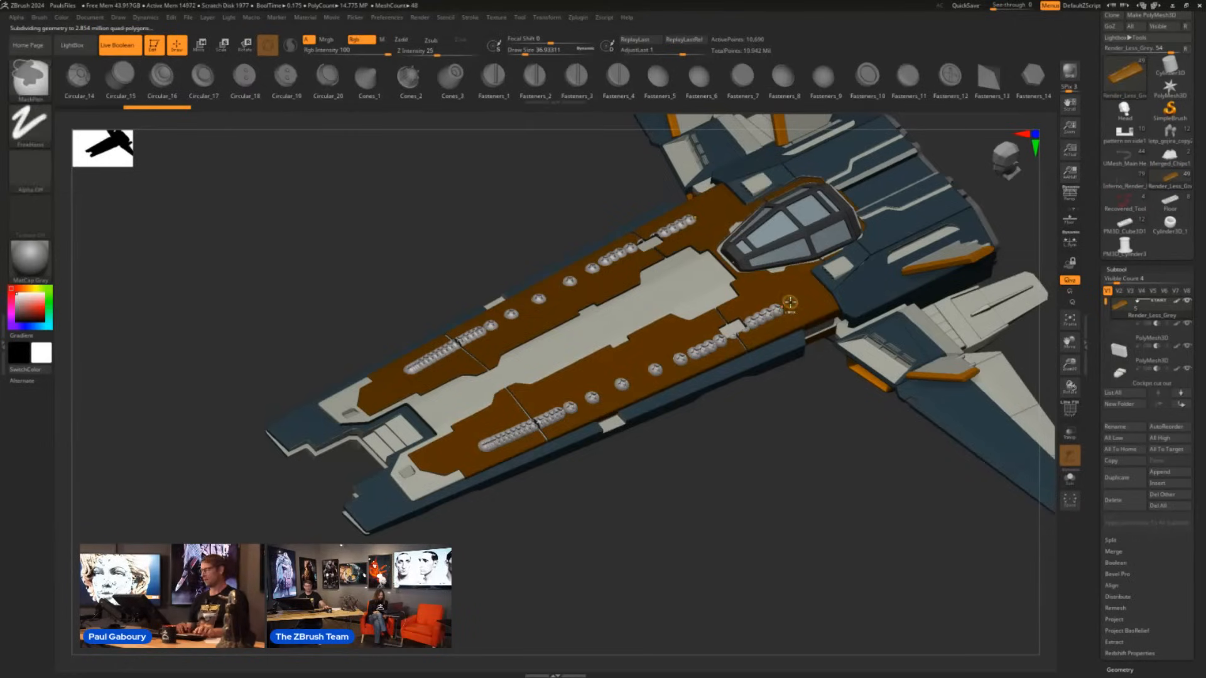
pyautogui.hotkey('ctrl', 'z')
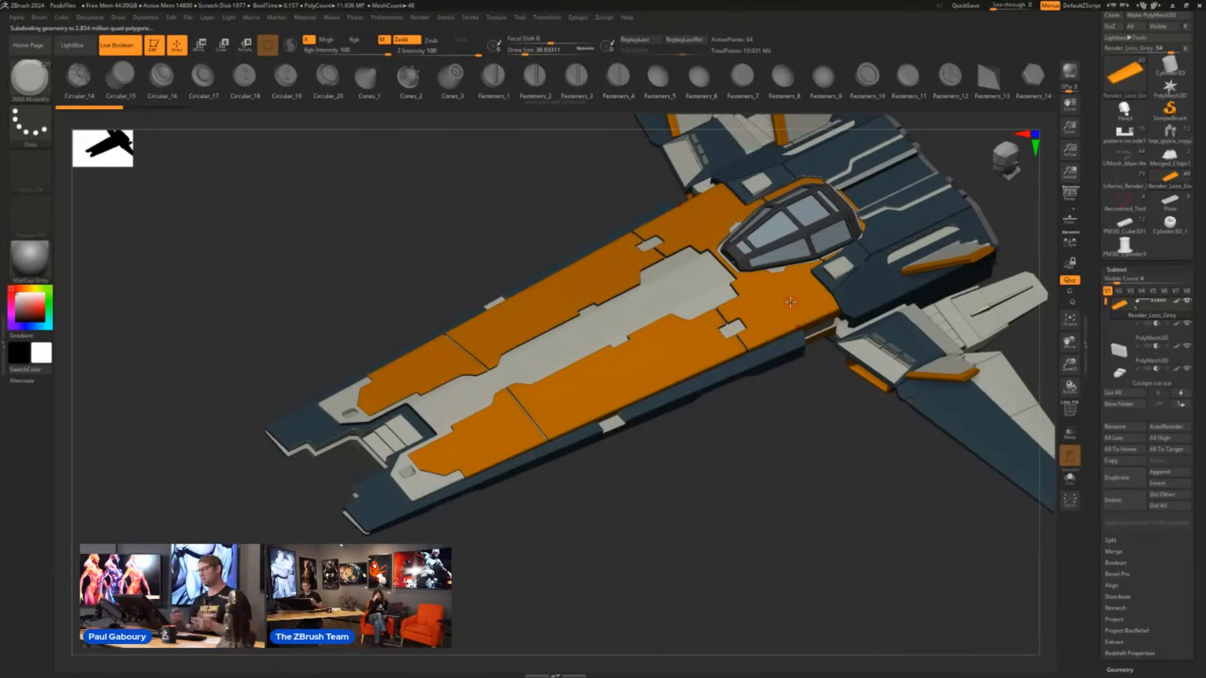
# - Turn on LazyMouse for the Dots stroke, try a row of fasteners along the rear part of the orange hull panel, and undo it
pyautogui.click(471, 17)
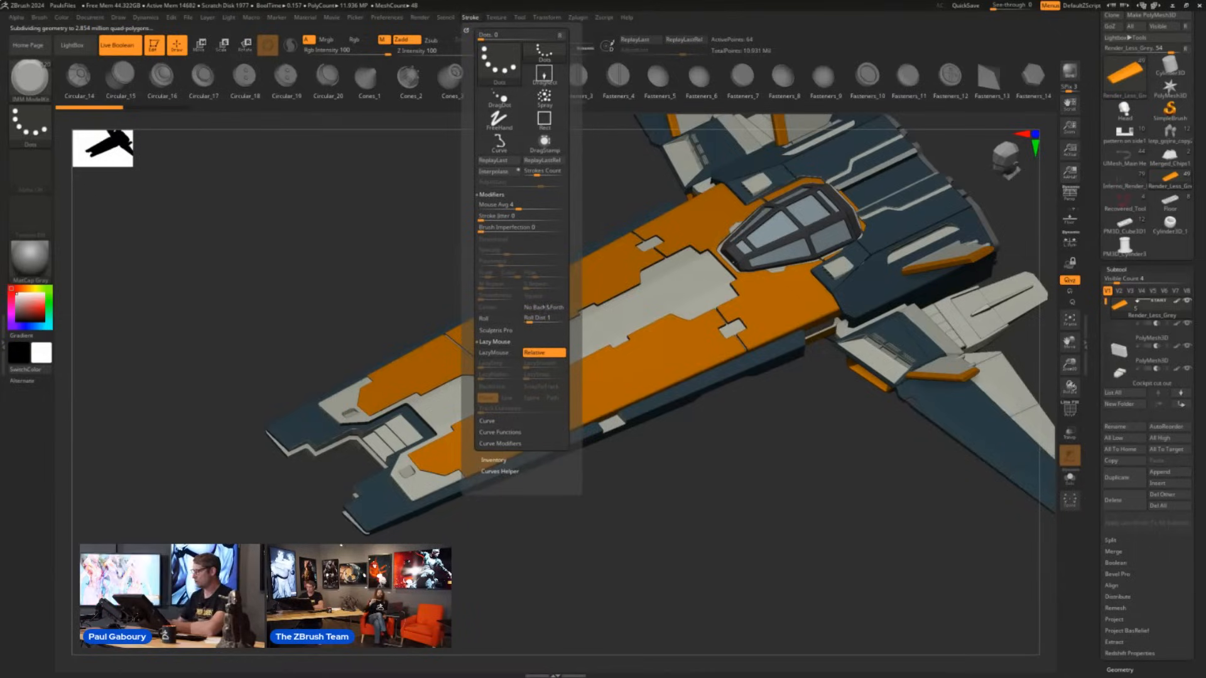
pyautogui.click(503, 353)
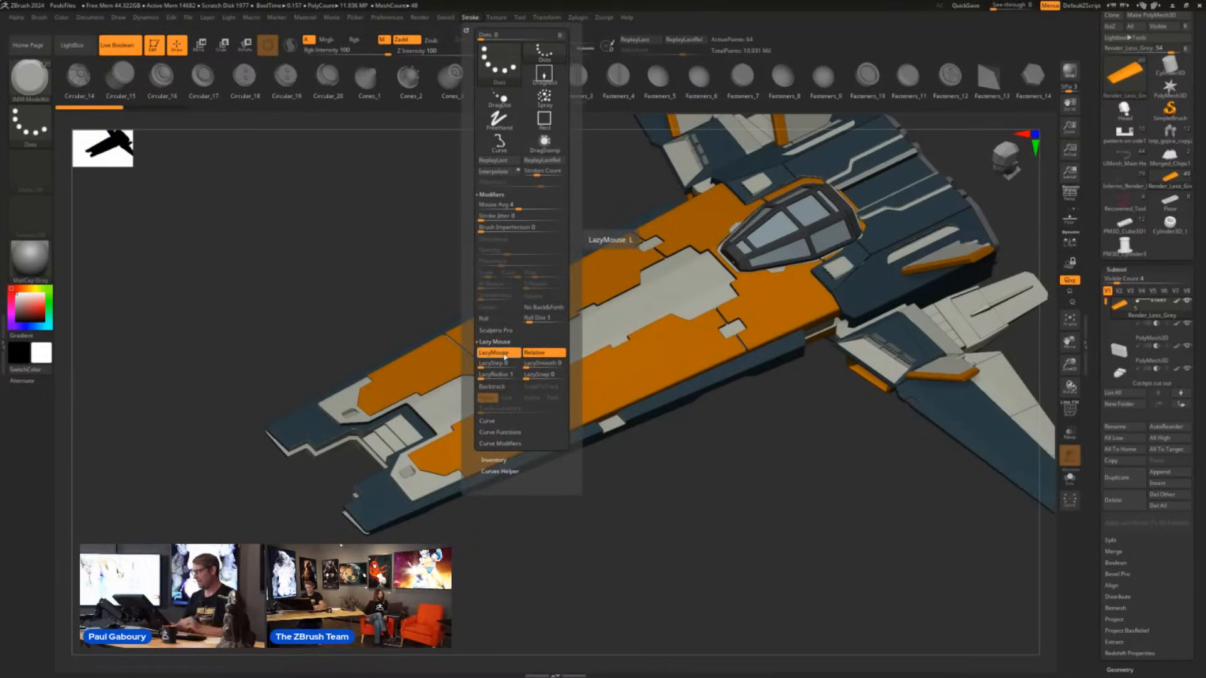
pyautogui.moveTo(633, 376); pyautogui.dragTo(777, 303)
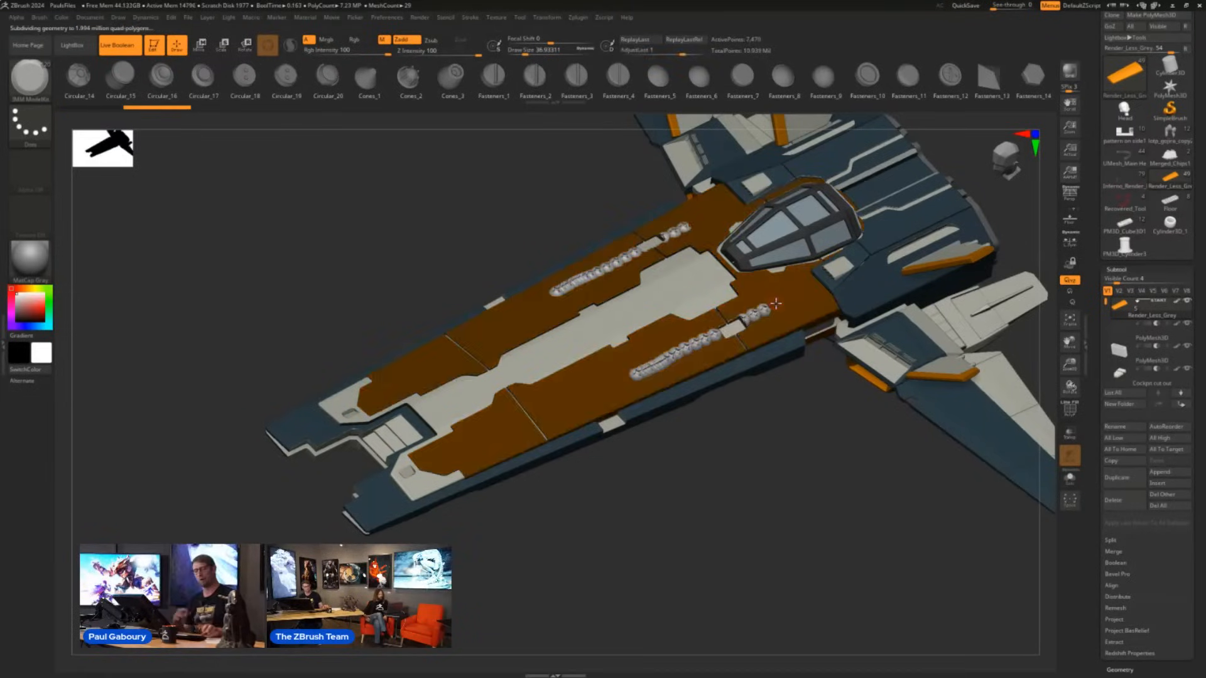
pyautogui.hotkey('ctrl', 'z')
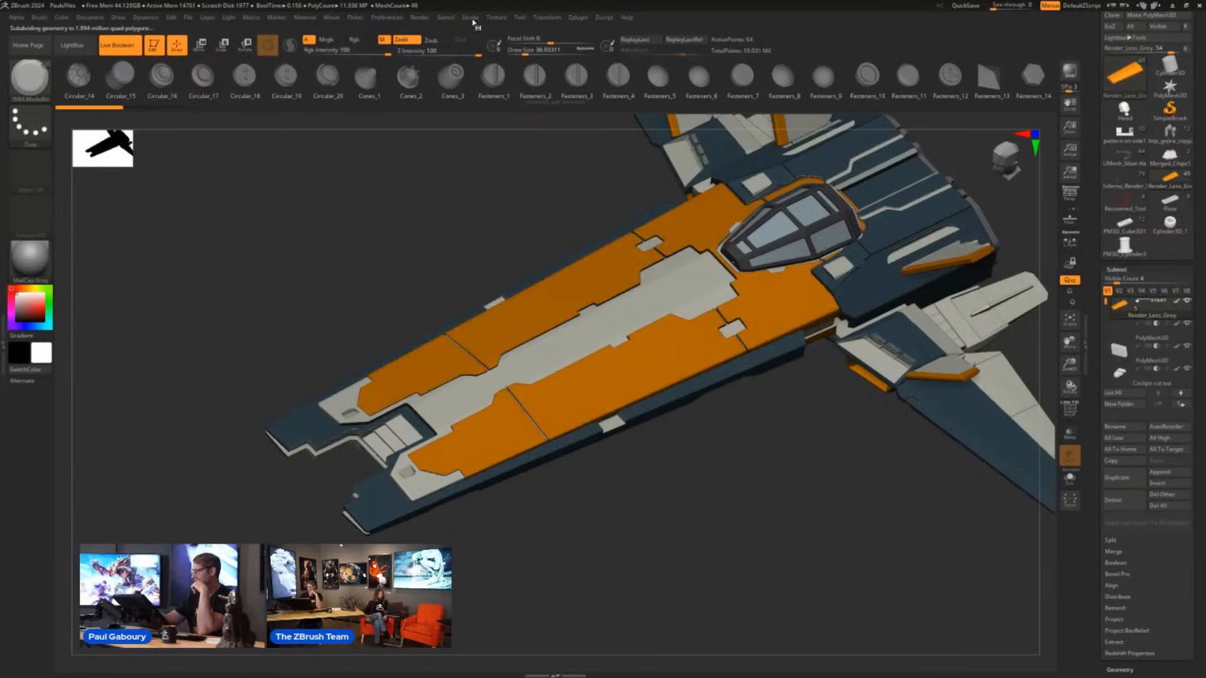
# - Adjust the LazyStep value, try a spaced row of fasteners along the full length of the orange hull panel, and undo it
pyautogui.click(470, 17)
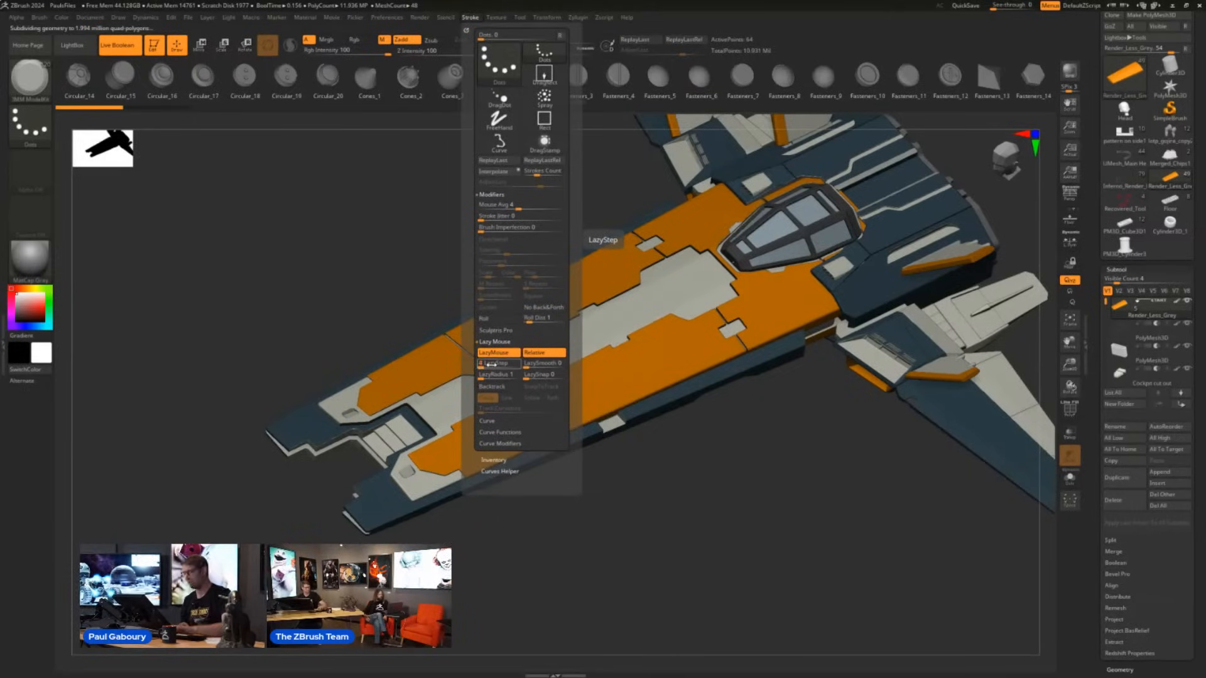
pyautogui.press('Return')
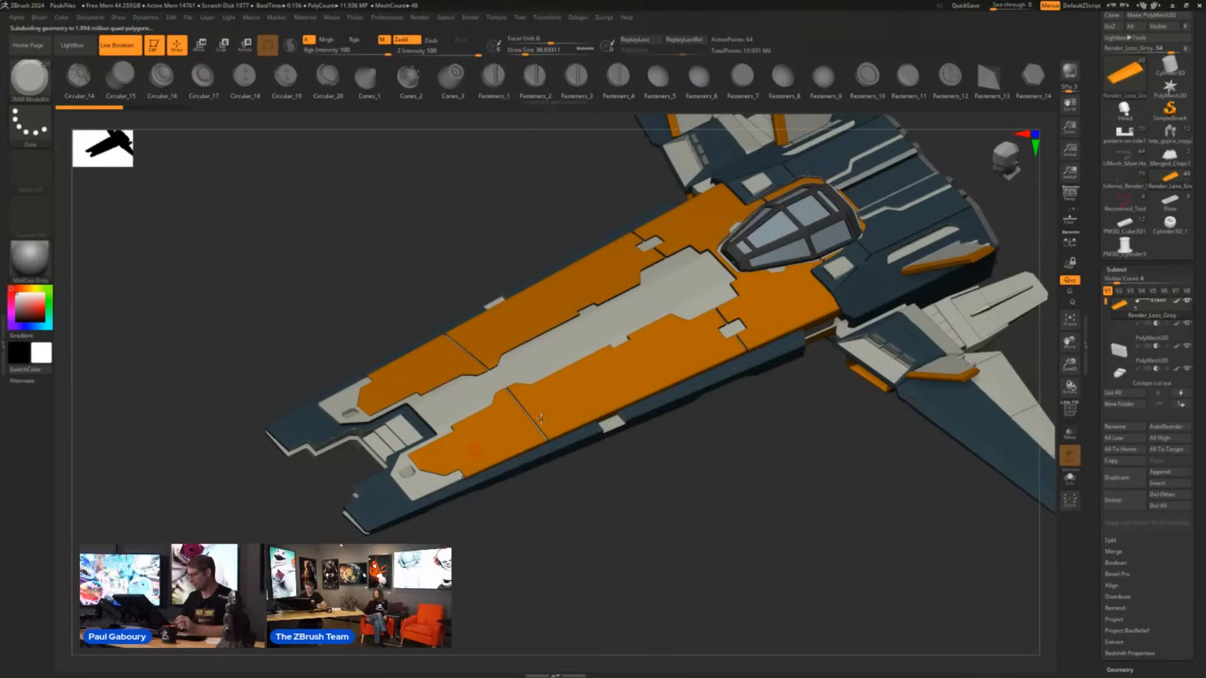
pyautogui.moveTo(541, 418); pyautogui.dragTo(591, 396)
pyautogui.moveTo(654, 366); pyautogui.dragTo(793, 303)
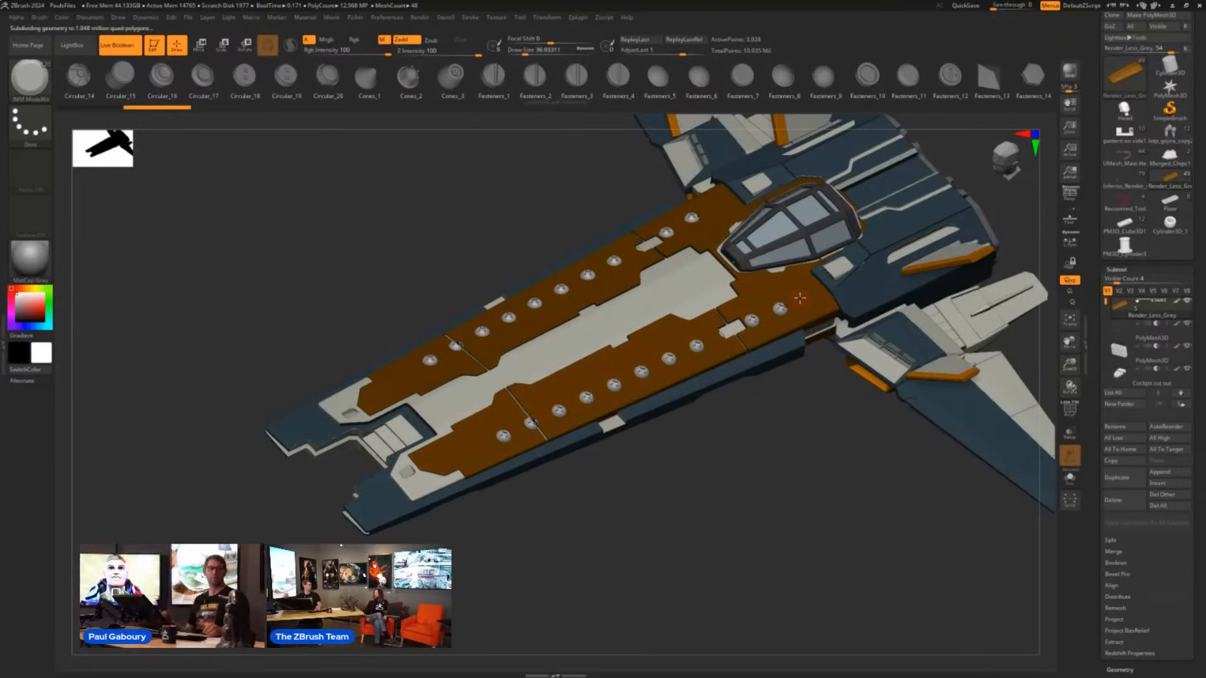
pyautogui.hotkey('ctrl', 'z')
# - Reduce the draw size to 17, try outlining the orange hull panels with evenly spaced small fasteners, and undo them
pyautogui.press('s')
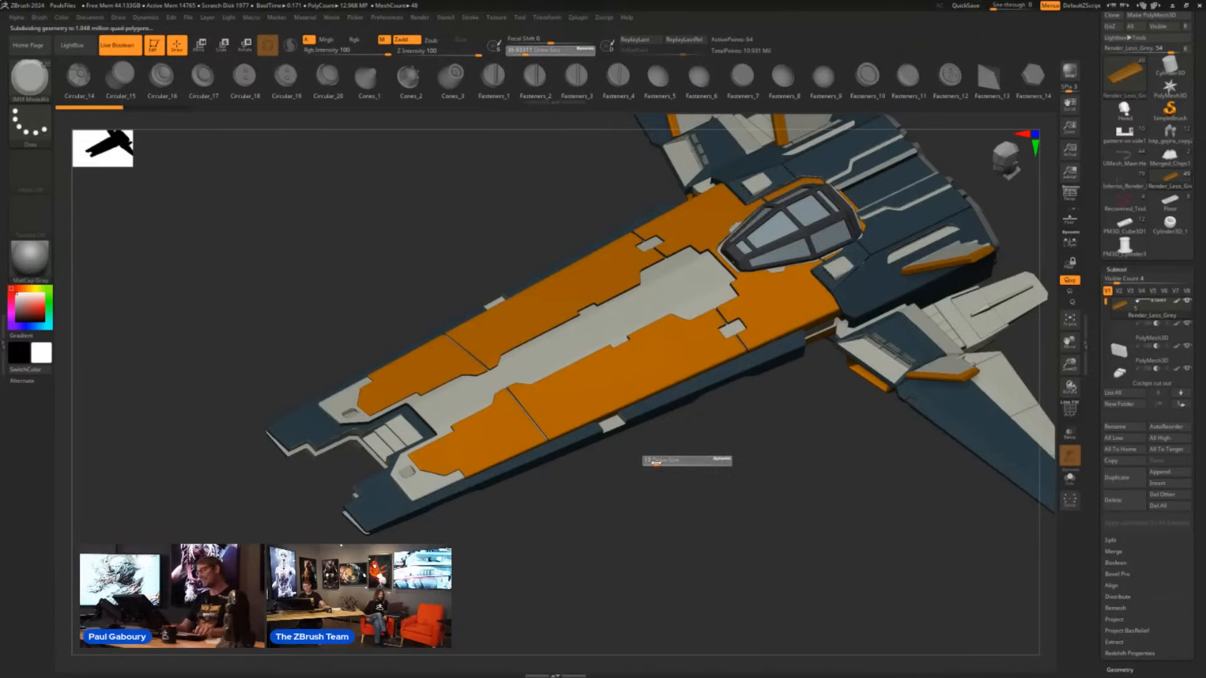
pyautogui.moveTo(654, 474)
pyautogui.mouseDown()
pyautogui.moveTo(659, 482)
pyautogui.moveTo(659, 470)
pyautogui.mouseUp()
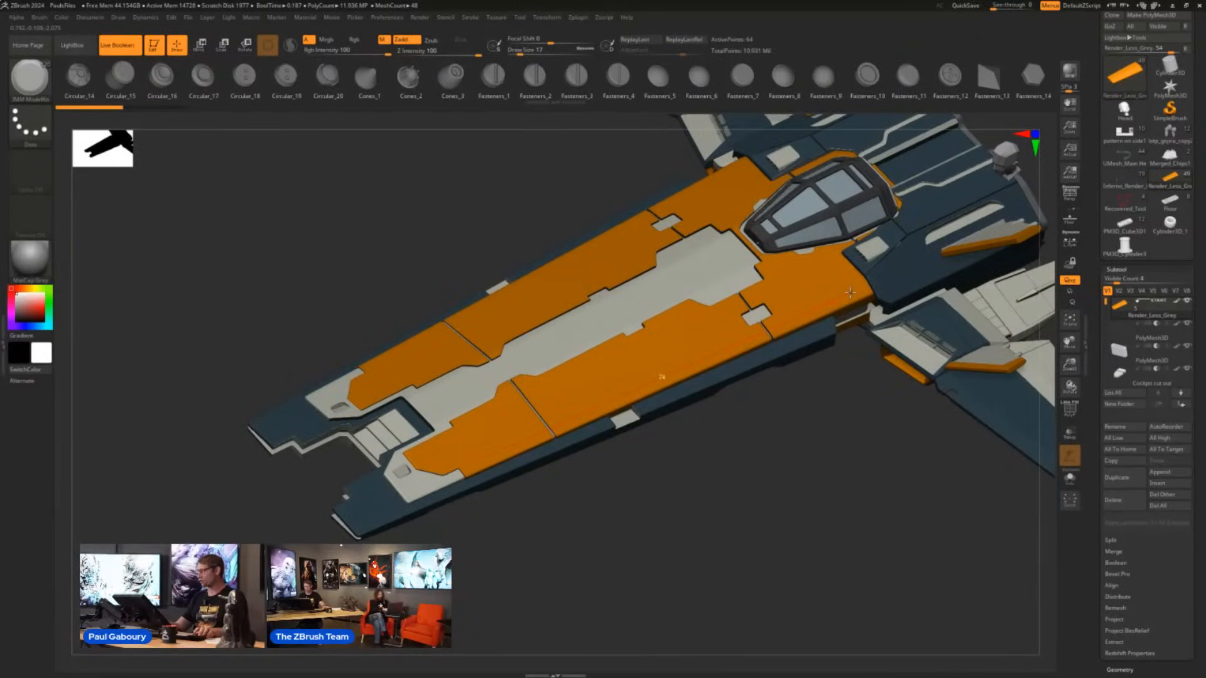
pyautogui.hotkey('ctrl', 'd')
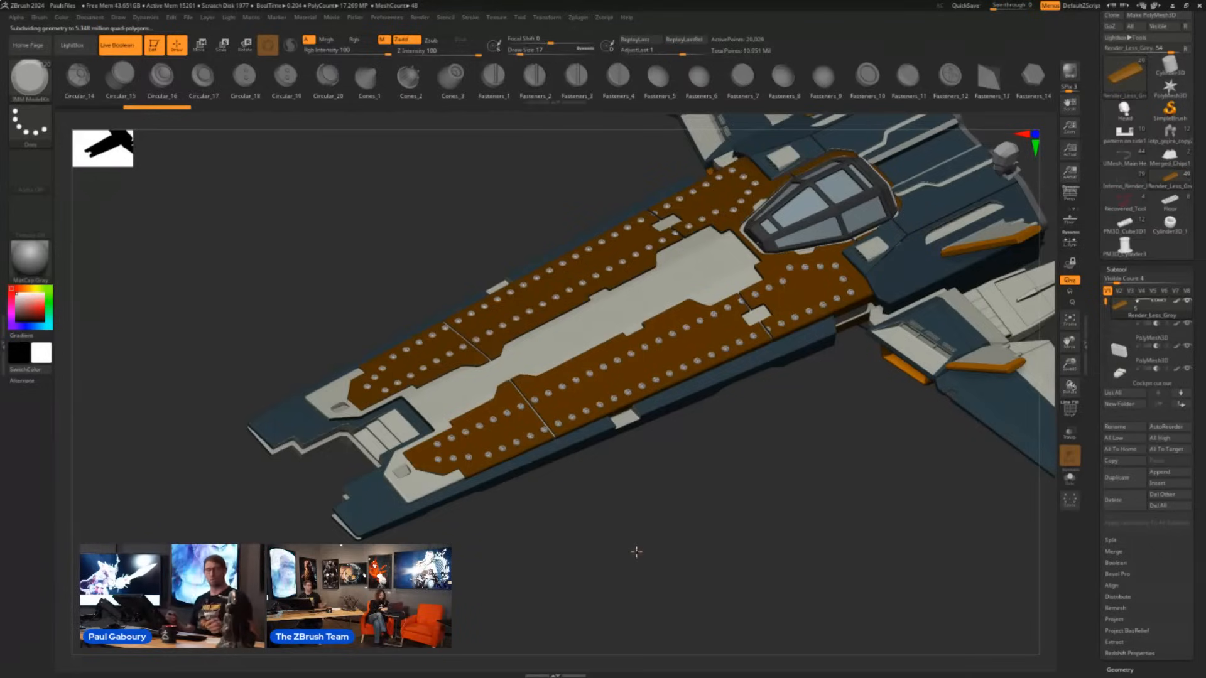
pyautogui.press('ctrl')
pyautogui.hotkey('ctrl', 'z')
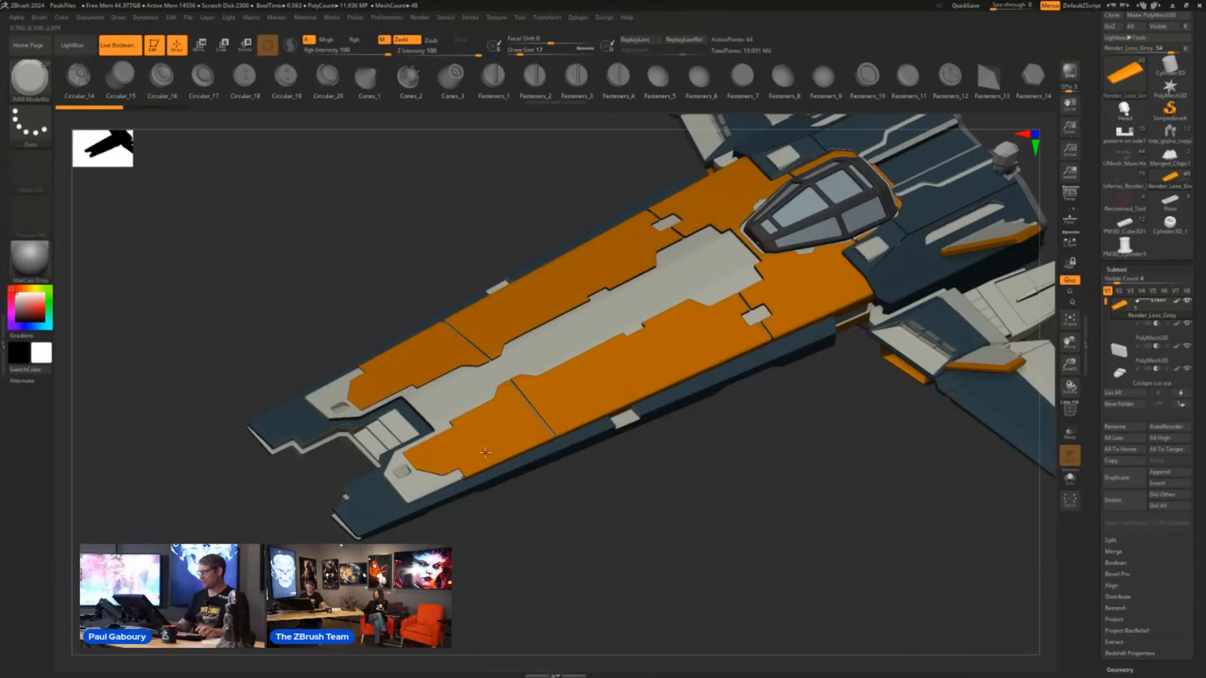
# - Lay small fasteners along the outer edge of the orange hull panel, around below the cockpit, and back along the inner edge
pyautogui.hotkey('ctrl', 'd')
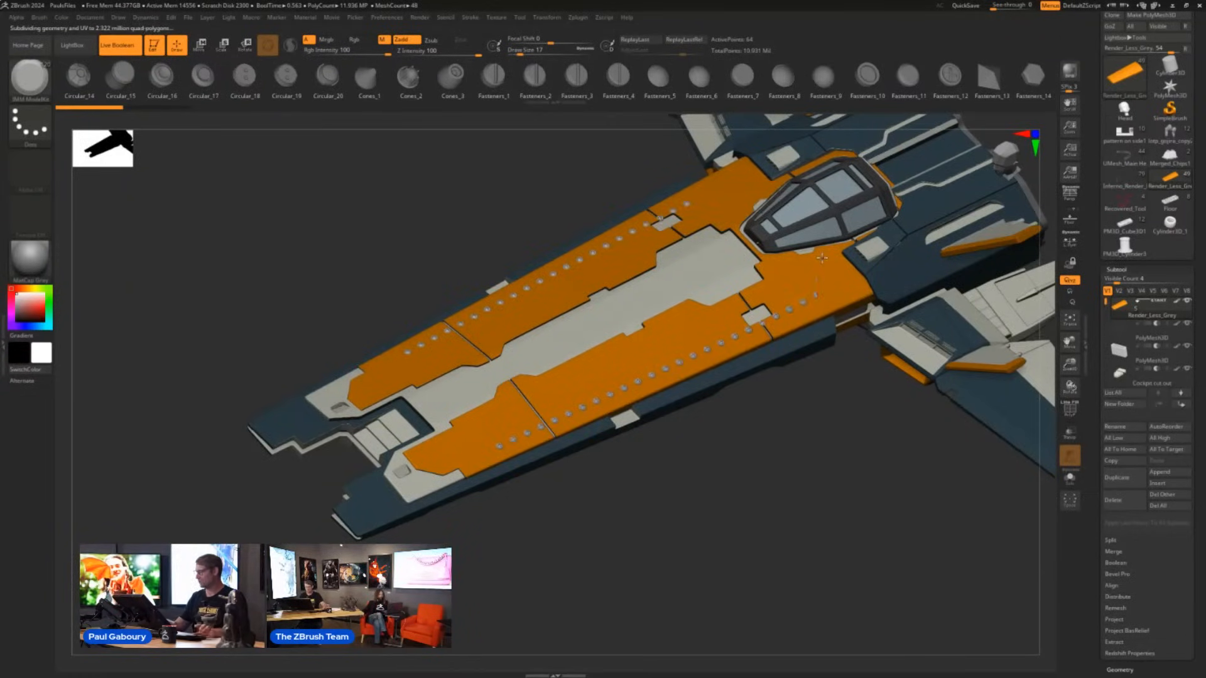
pyautogui.moveTo(770, 271); pyautogui.dragTo(731, 312)
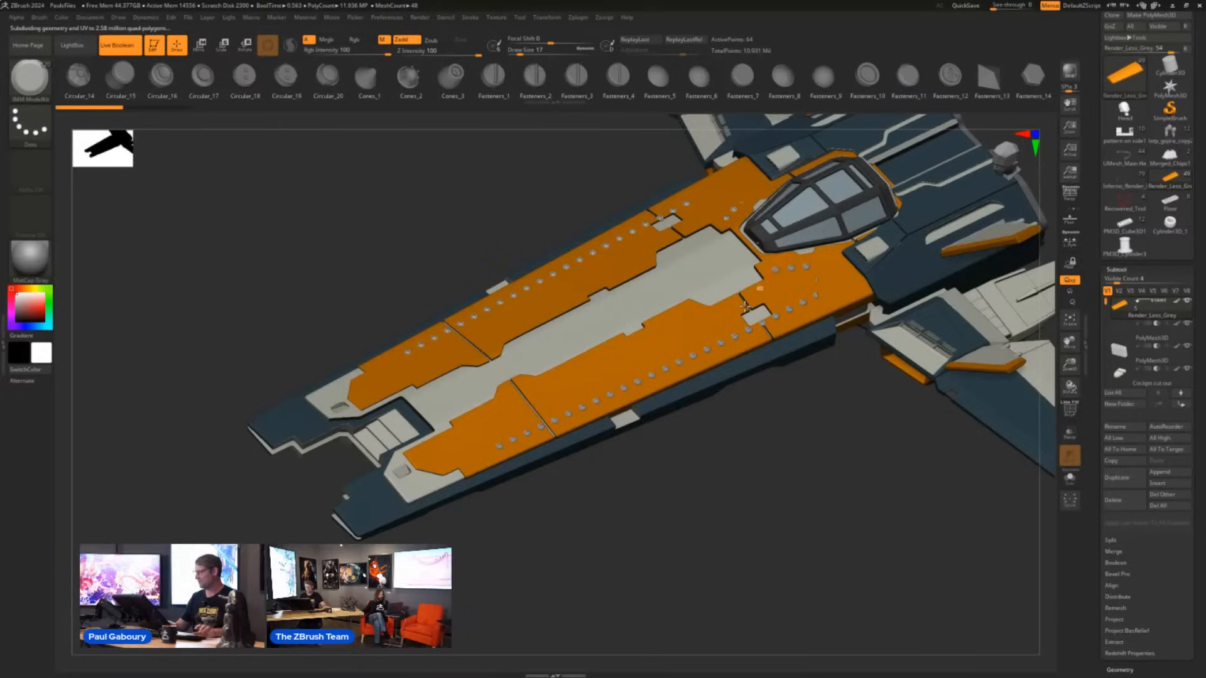
pyautogui.click(613, 367)
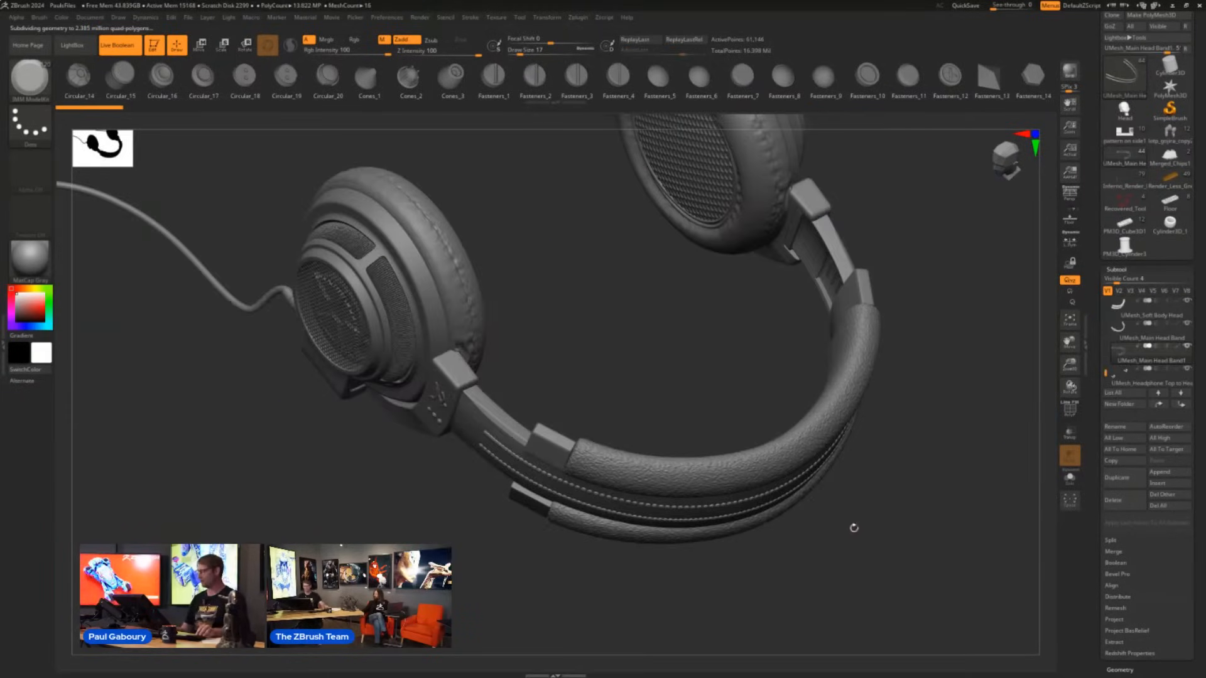
# - Zoom in on the row of round studs on the headphones' head band and display their polyframe
pyautogui.moveTo(853, 527)
pyautogui.mouseDown()
pyautogui.moveTo(848, 498)
pyautogui.moveTo(789, 498)
pyautogui.moveTo(809, 509)
pyautogui.moveTo(762, 518)
pyautogui.moveTo(754, 503)
pyautogui.mouseUp()
pyautogui.keyDown('ctrl'); pyautogui.moveTo(568, 326); pyautogui.dragTo(720, 466, button='right'); pyautogui.keyUp('ctrl')
pyautogui.keyDown('alt'); pyautogui.moveTo(580, 294); pyautogui.dragTo(662, 448, button='right'); pyautogui.keyUp('alt')
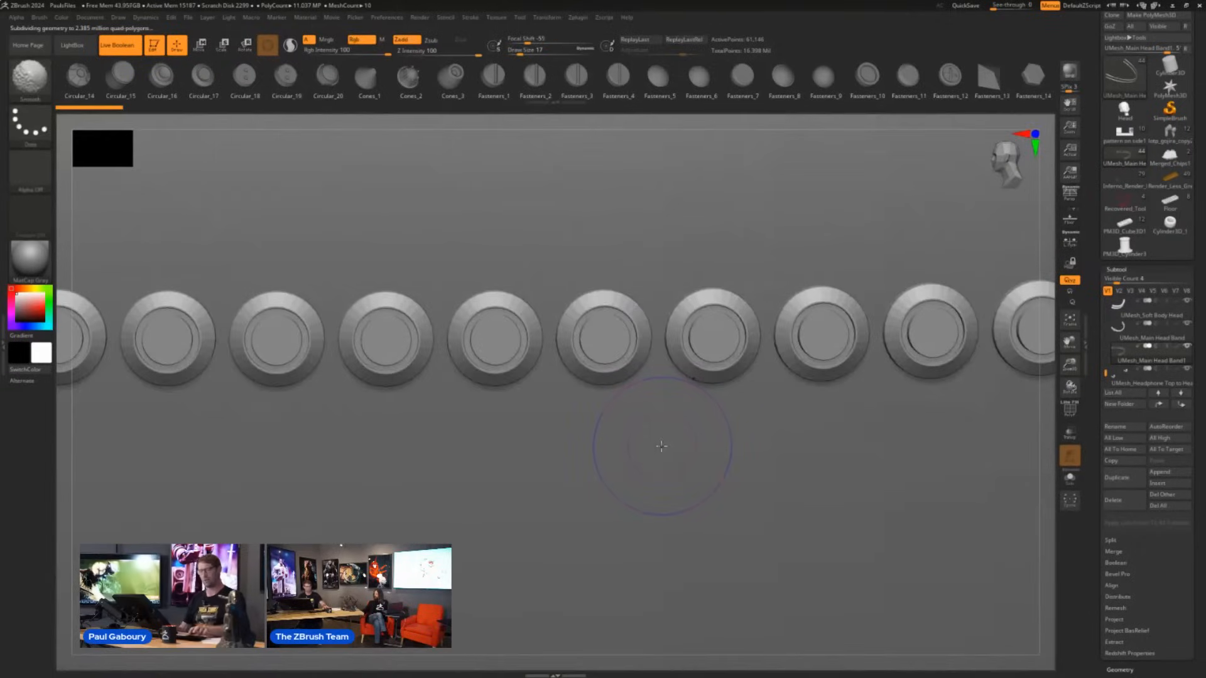
pyautogui.hotkey('shift', 'f')
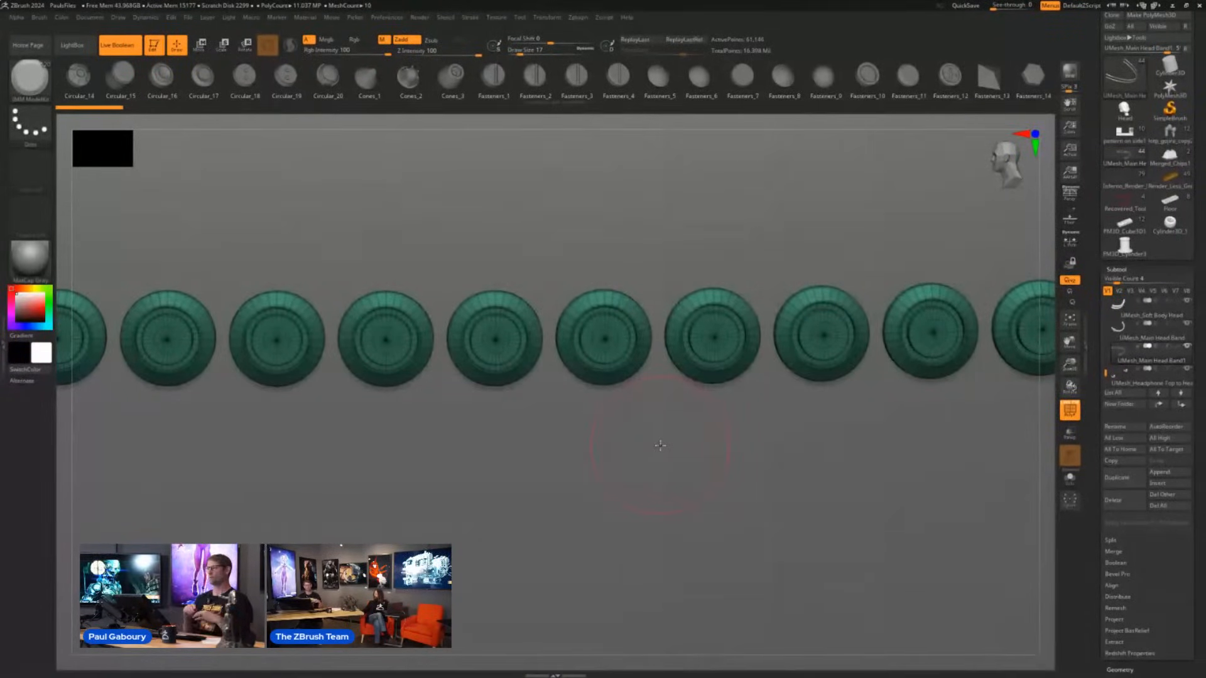
# - Select the ZModeler brush and reduce its draw size to 4 for working on the head band studs
pyautogui.press('b')
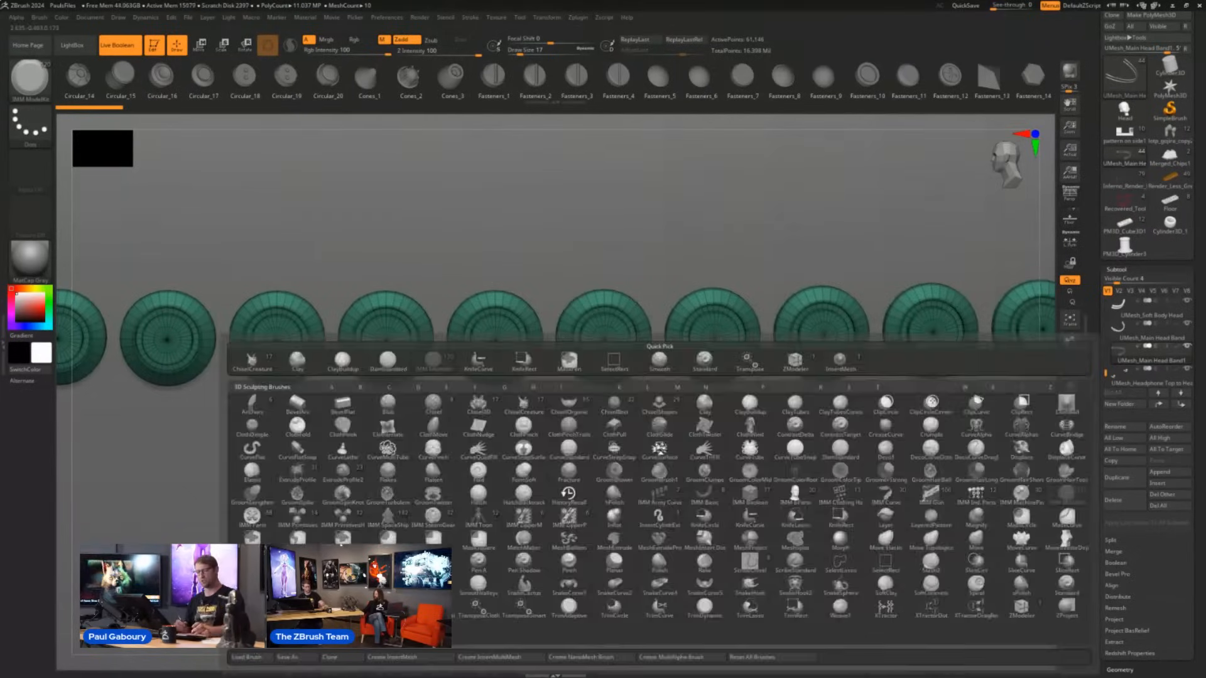
pyautogui.press('z')
pyautogui.press('m')
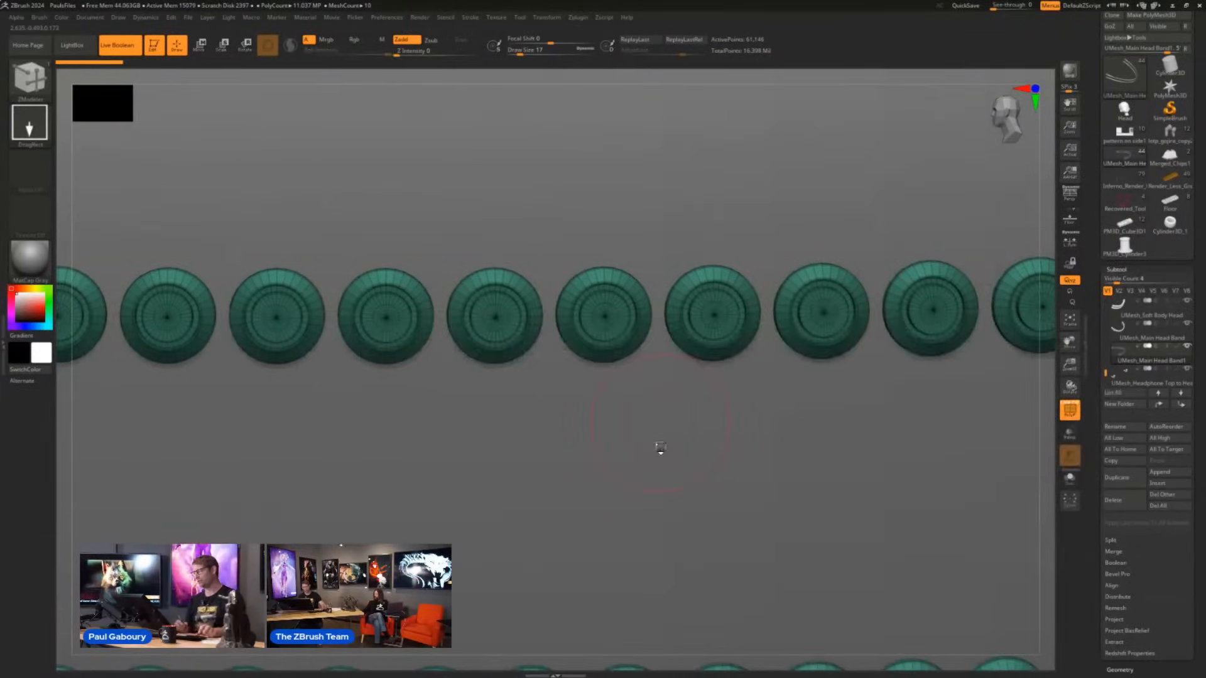
pyautogui.press('s')
pyautogui.click(616, 330)
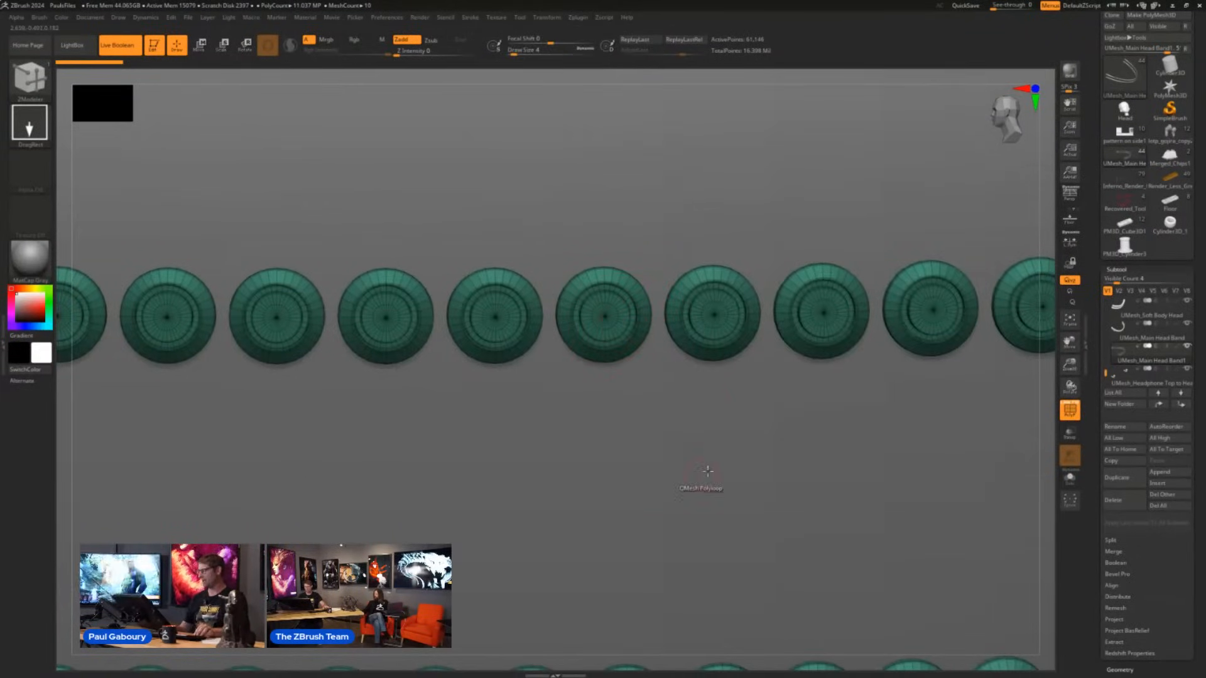
pyautogui.moveTo(722, 461)
pyautogui.mouseDown()
pyautogui.moveTo(733, 405)
pyautogui.moveTo(754, 431)
pyautogui.mouseUp()
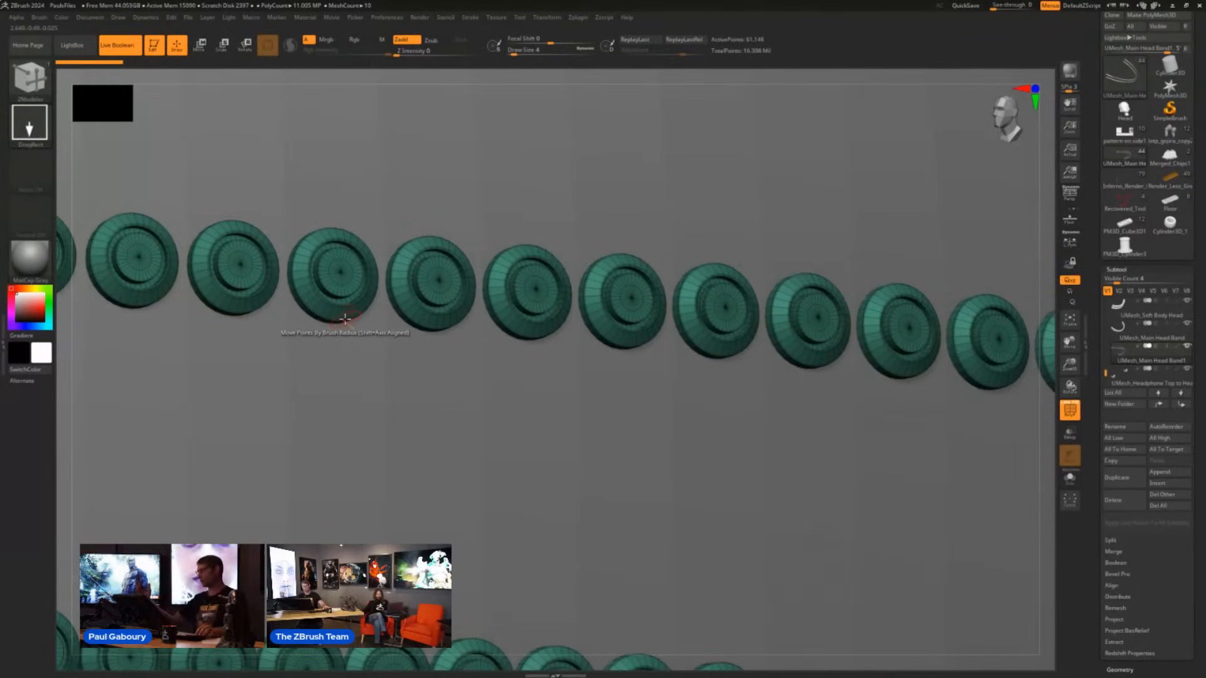
# - Open the Repeat To Similar Parts options in the geometry settings of the head band studs
pyautogui.click(1120, 271)
pyautogui.click(1123, 281)
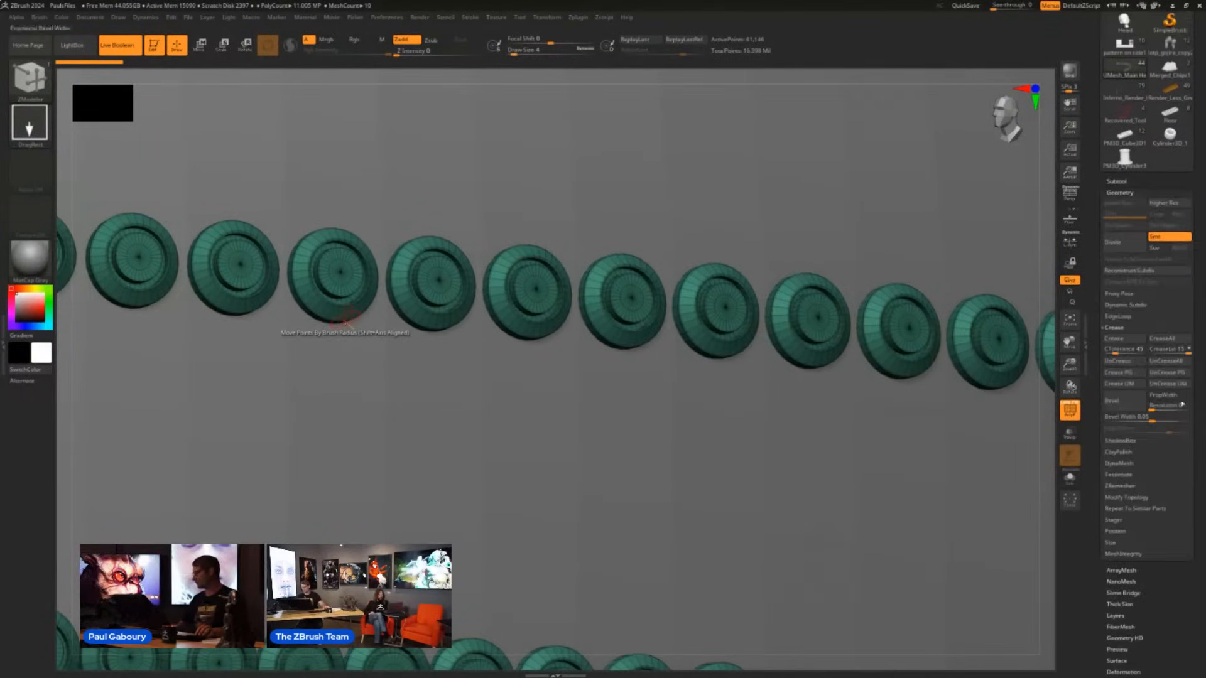
pyautogui.moveTo(1198, 437); pyautogui.dragTo(1198, 408)
pyautogui.click(1120, 300)
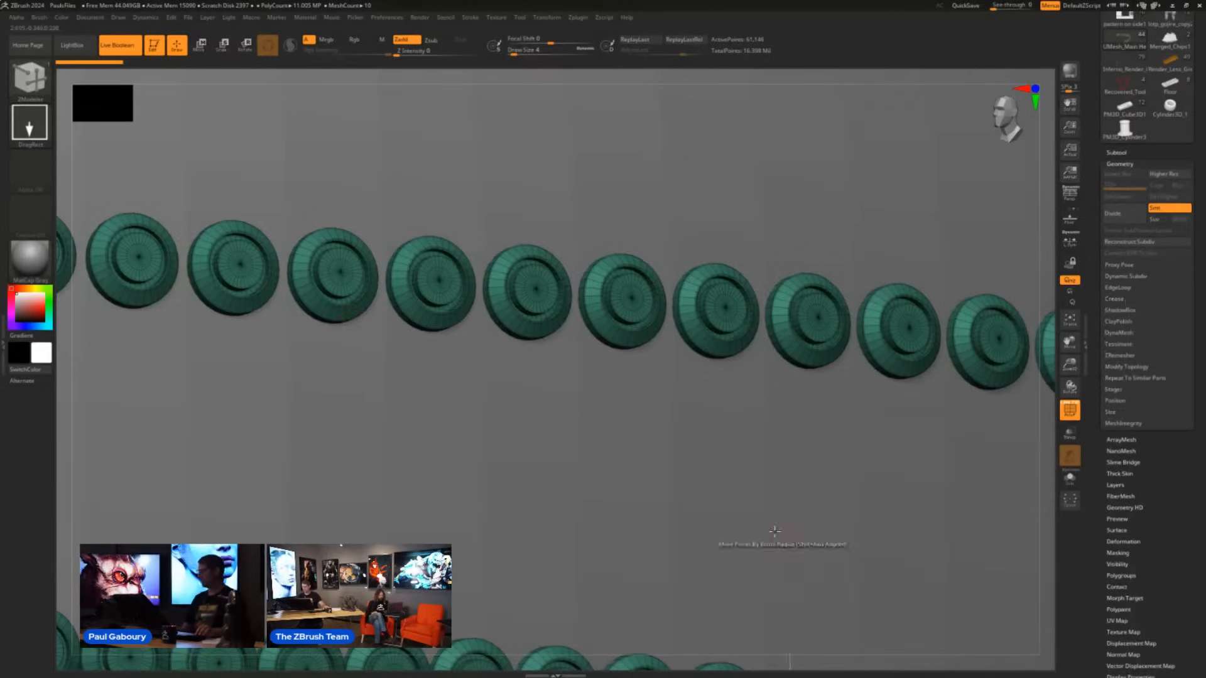
pyautogui.click(1137, 379)
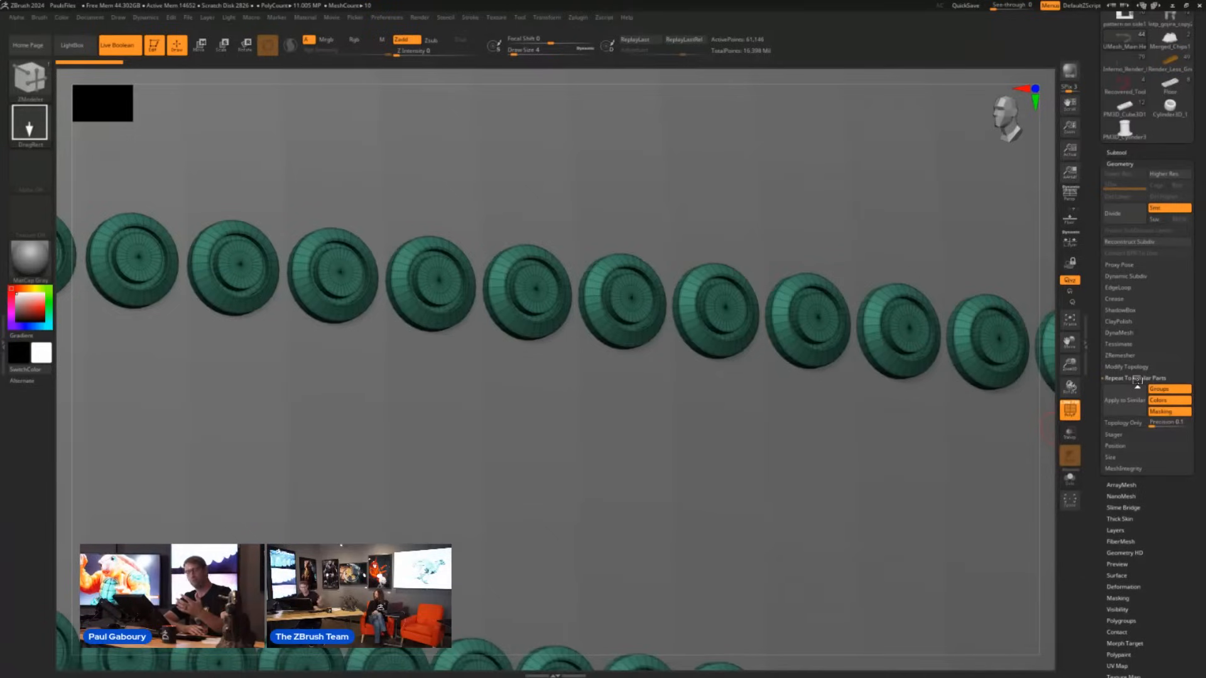
# - Set the ZModeler edge action to Insert and add an edge loop to the central cap of one stud
pyautogui.moveTo(652, 305); pyautogui.dragTo(715, 468, button='right')
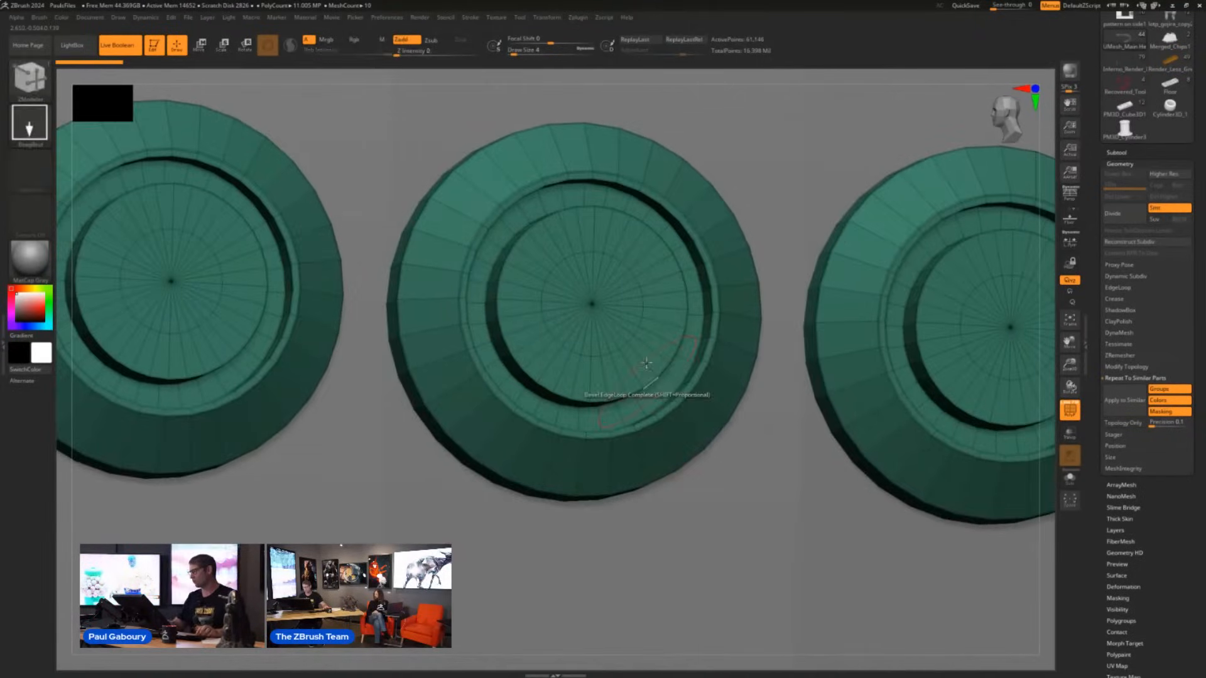
pyautogui.keyDown('alt'); pyautogui.moveTo(580, 393); pyautogui.dragTo(574, 439, button='right'); pyautogui.keyUp('alt')
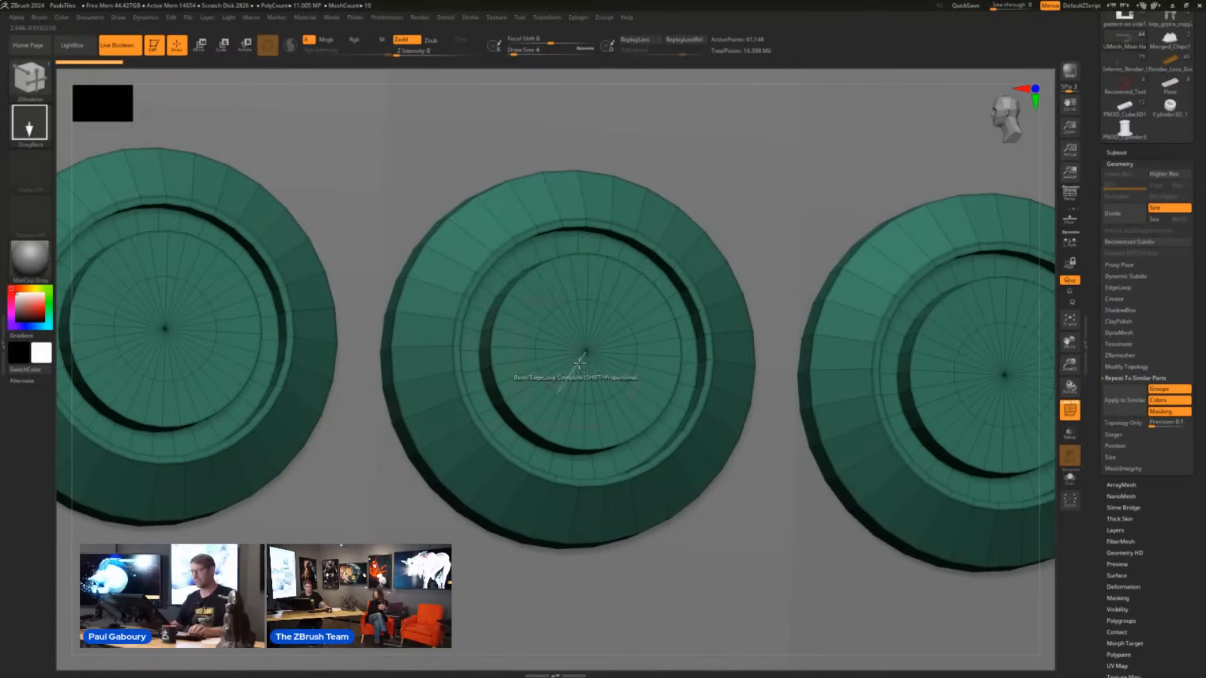
pyautogui.press('space')
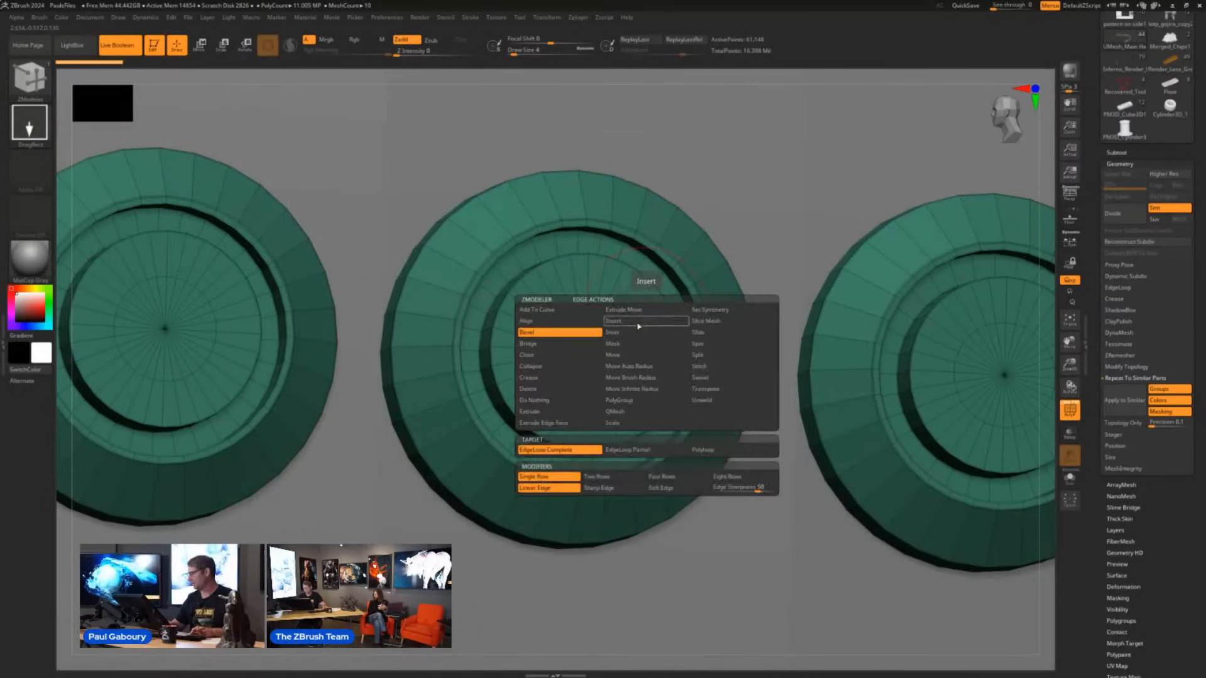
pyautogui.click(639, 326)
pyautogui.click(650, 312)
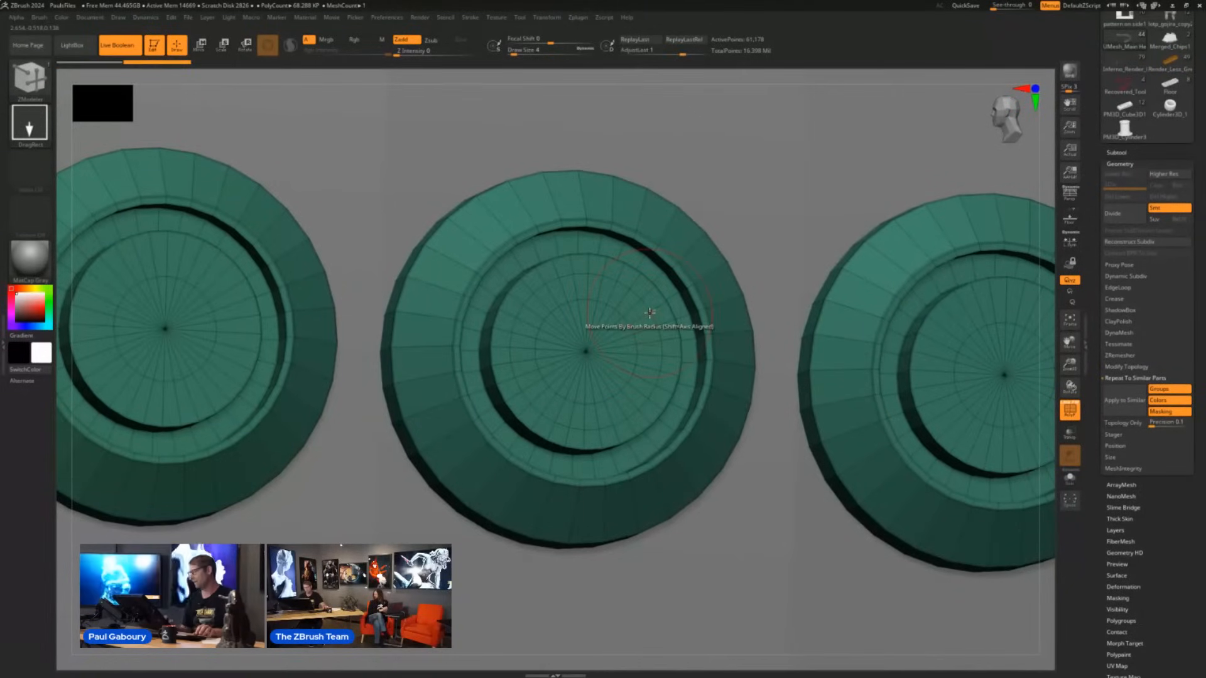
# - Apply the edited stud to all similar studs along the head band, then undo and redo the change to compare
pyautogui.click(1119, 403)
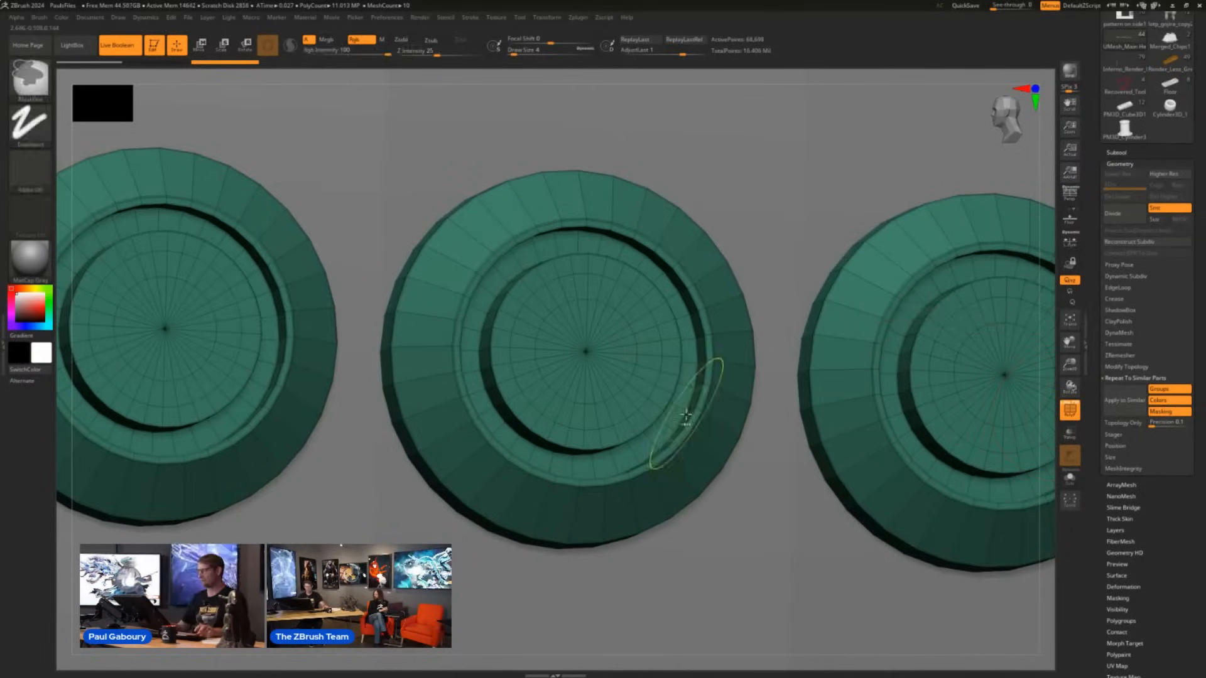
pyautogui.keyDown('ctrl'); pyautogui.moveTo(687, 412); pyautogui.dragTo(517, 377, button='right'); pyautogui.keyUp('ctrl')
pyautogui.hotkey('ctrl', 'z')
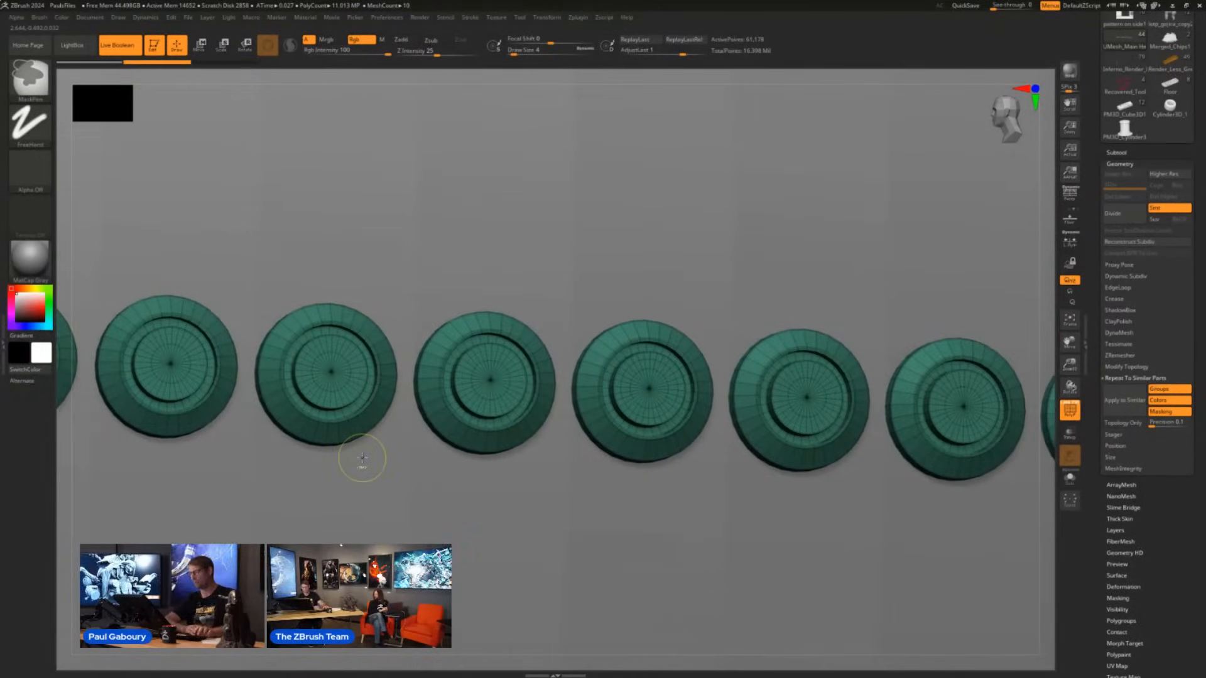
pyautogui.hotkey('ctrl', 'shift', 'z')
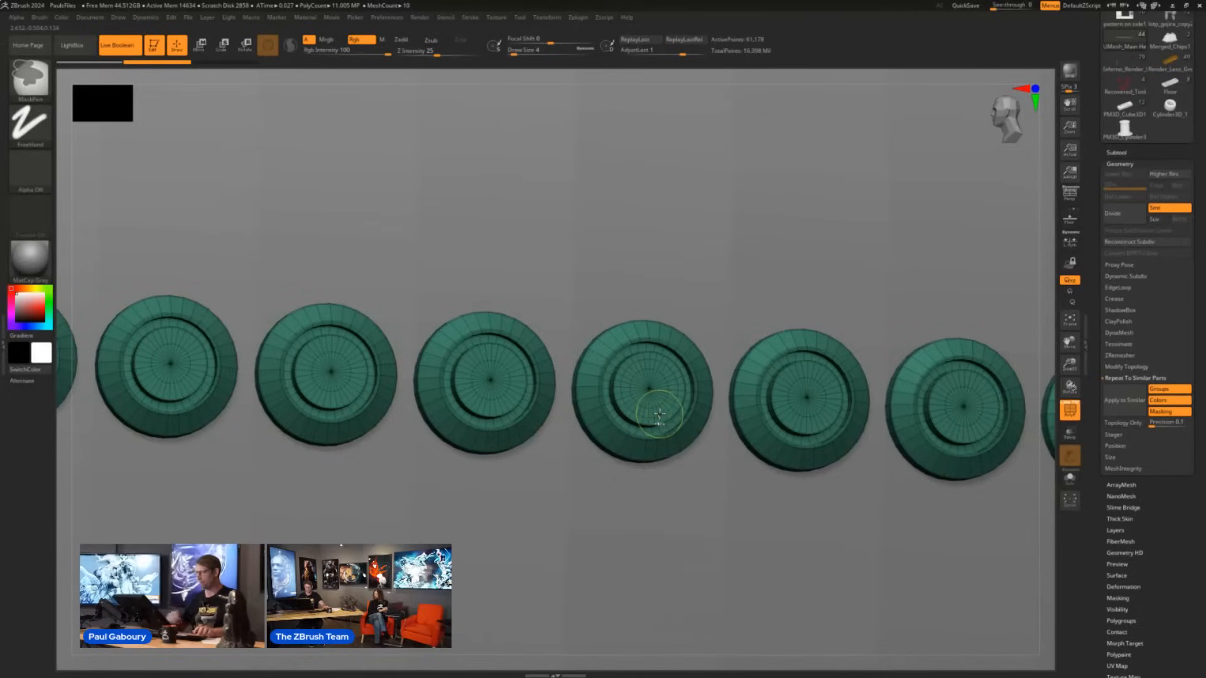
pyautogui.hotkey('ctrl', 'shift', 'z')
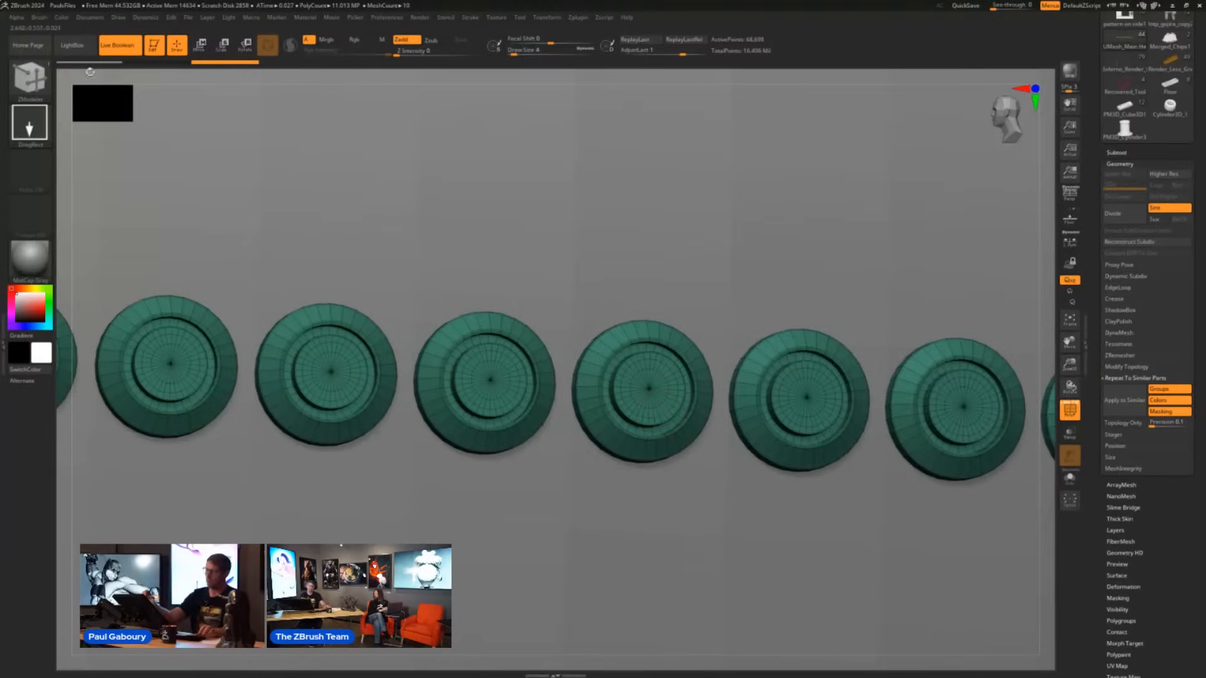
# - Try to mark a few cap polygons of one stud as a temporary ZModeler polygroup, then undo the marking
pyautogui.moveTo(660, 379)
pyautogui.keyDown('alt'); pyautogui.mouseDown(button='right')
pyautogui.moveTo(620, 376)
pyautogui.moveTo(692, 484)
pyautogui.moveTo(706, 540)
pyautogui.mouseUp(button='right'); pyautogui.keyUp('alt')
pyautogui.keyDown('ctrl'); pyautogui.moveTo(597, 361); pyautogui.dragTo(625, 409, button='right'); pyautogui.keyUp('ctrl')
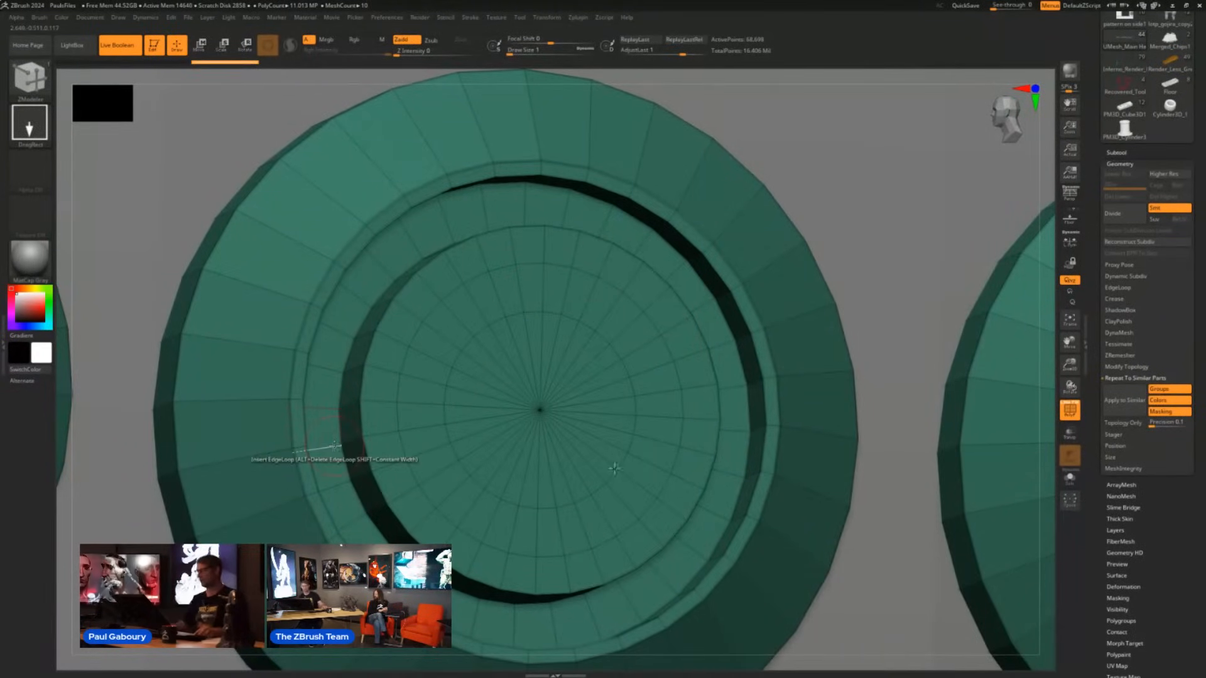
pyautogui.click(612, 387)
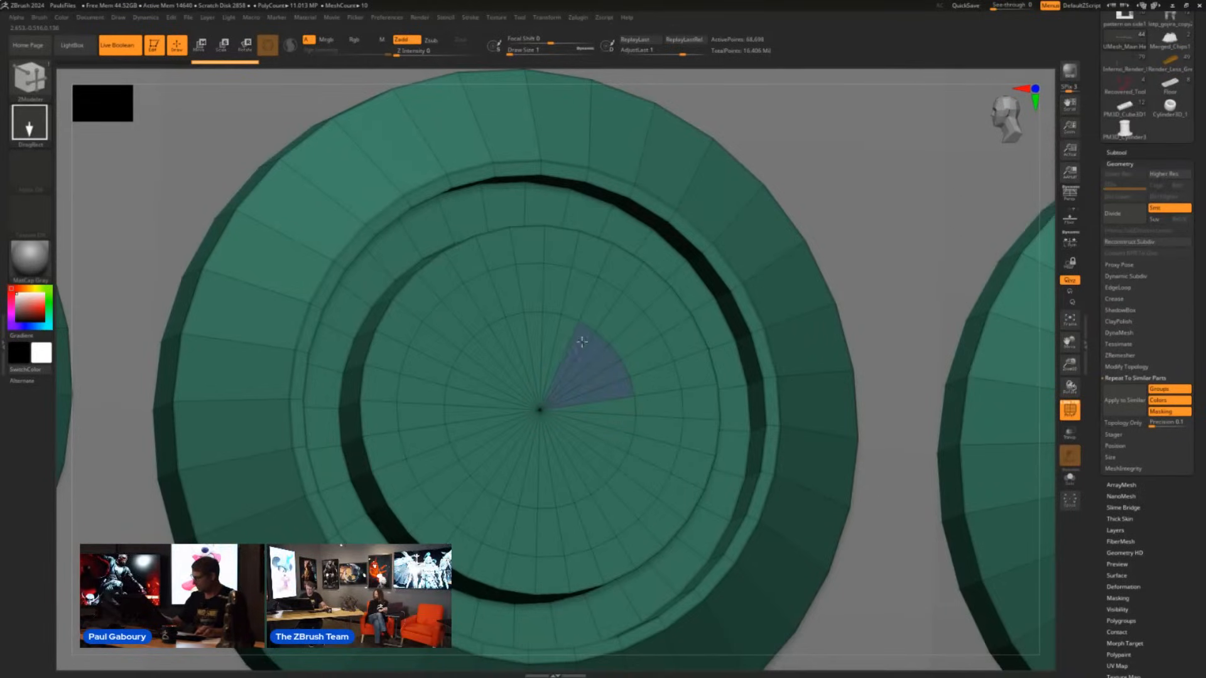
pyautogui.press('alt')
pyautogui.moveTo(559, 455)
pyautogui.mouseDown()
pyautogui.moveTo(621, 400)
pyautogui.moveTo(615, 431)
pyautogui.mouseUp()
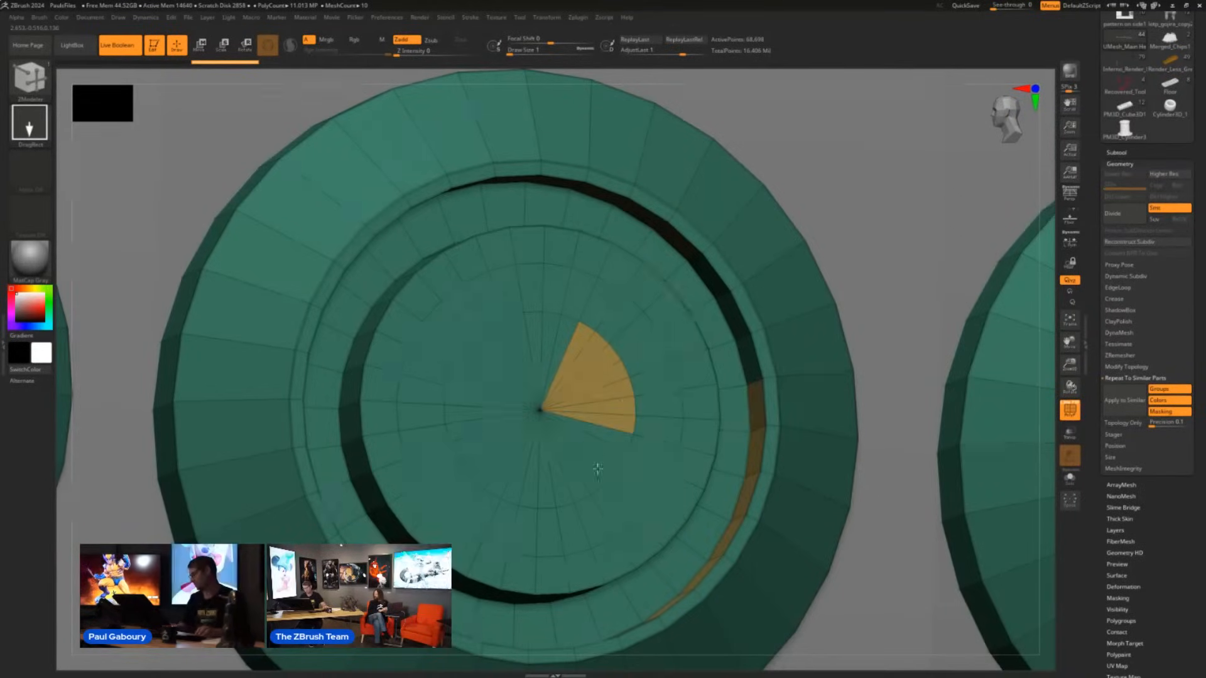
pyautogui.hotkey('ctrl', 'z')
pyautogui.press('b')
pyautogui.press('z')
pyautogui.press('m')
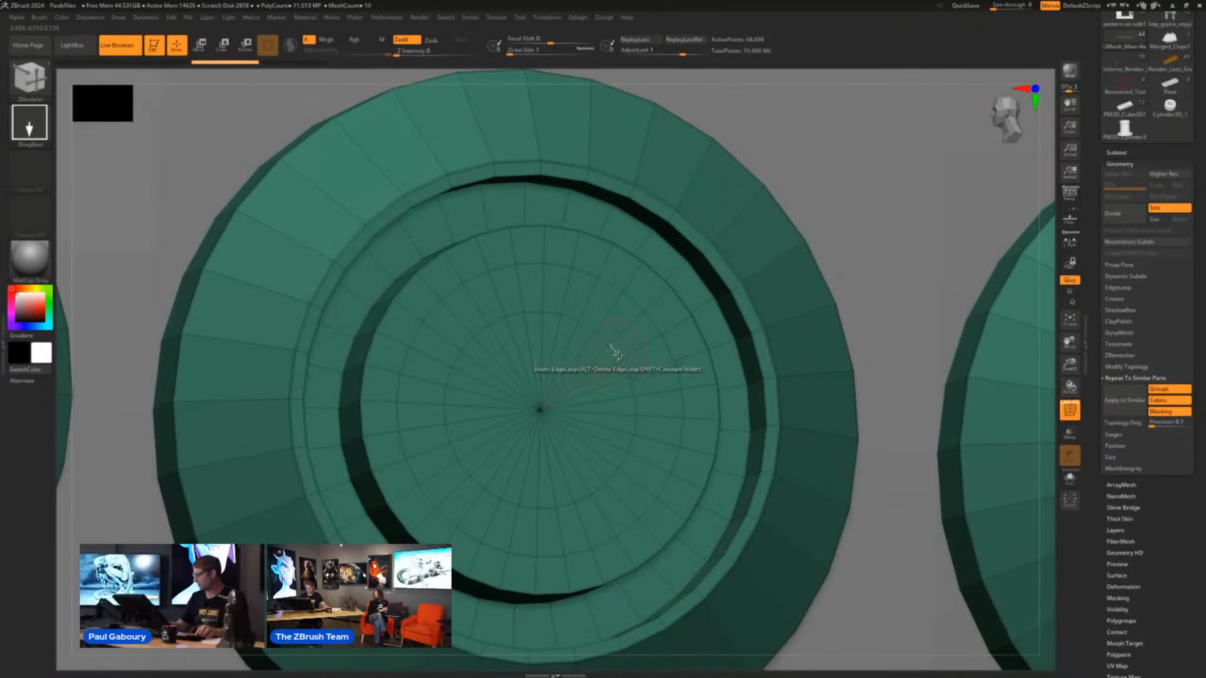
pyautogui.keyDown('alt'); pyautogui.moveTo(636, 336); pyautogui.dragTo(575, 288); pyautogui.keyUp('alt')
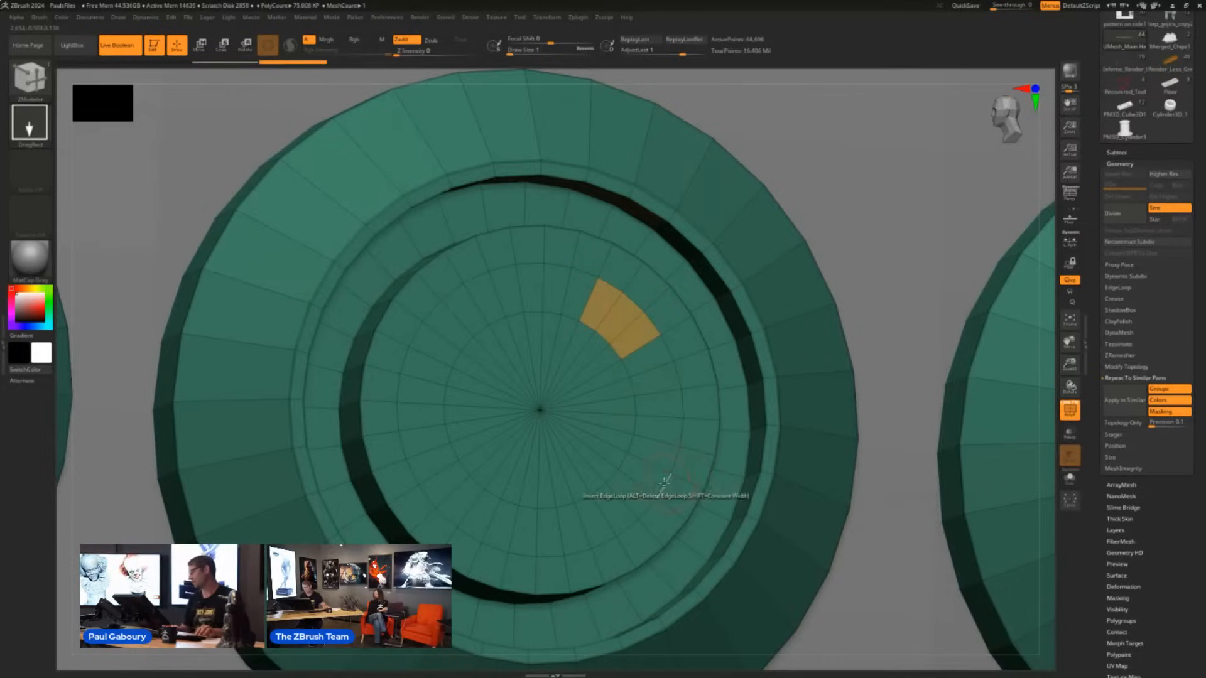
pyautogui.moveTo(662, 485)
pyautogui.keyDown('ctrl'); pyautogui.mouseDown(button='right')
pyautogui.moveTo(624, 444)
pyautogui.moveTo(657, 479)
pyautogui.moveTo(650, 407)
pyautogui.mouseUp(button='right'); pyautogui.keyUp('ctrl')
pyautogui.hotkey('ctrl', 'z')
# - Try a QMesh Polyloop edit on the central cap of the stud, then undo it
pyautogui.keyDown('ctrl'); pyautogui.moveTo(651, 460); pyautogui.dragTo(667, 451, button='right'); pyautogui.keyUp('ctrl')
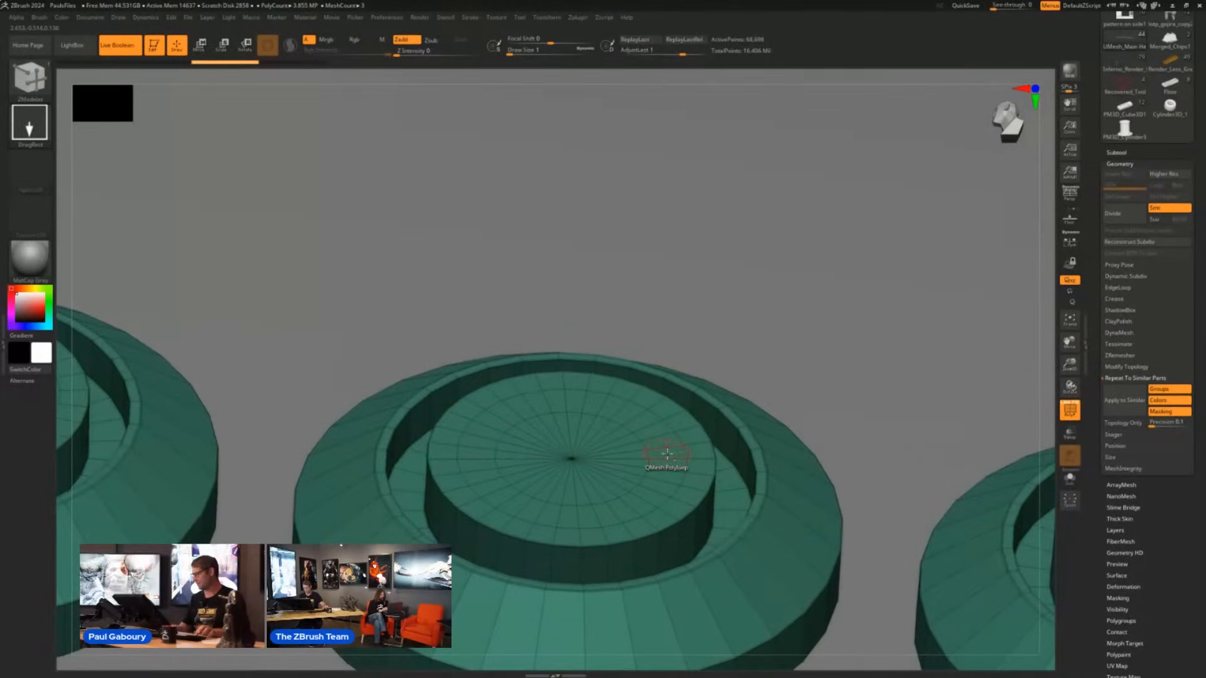
pyautogui.moveTo(668, 452); pyautogui.dragTo(666, 470)
pyautogui.moveTo(669, 468); pyautogui.dragTo(689, 493, button='right')
pyautogui.hotkey('ctrl', 'z')
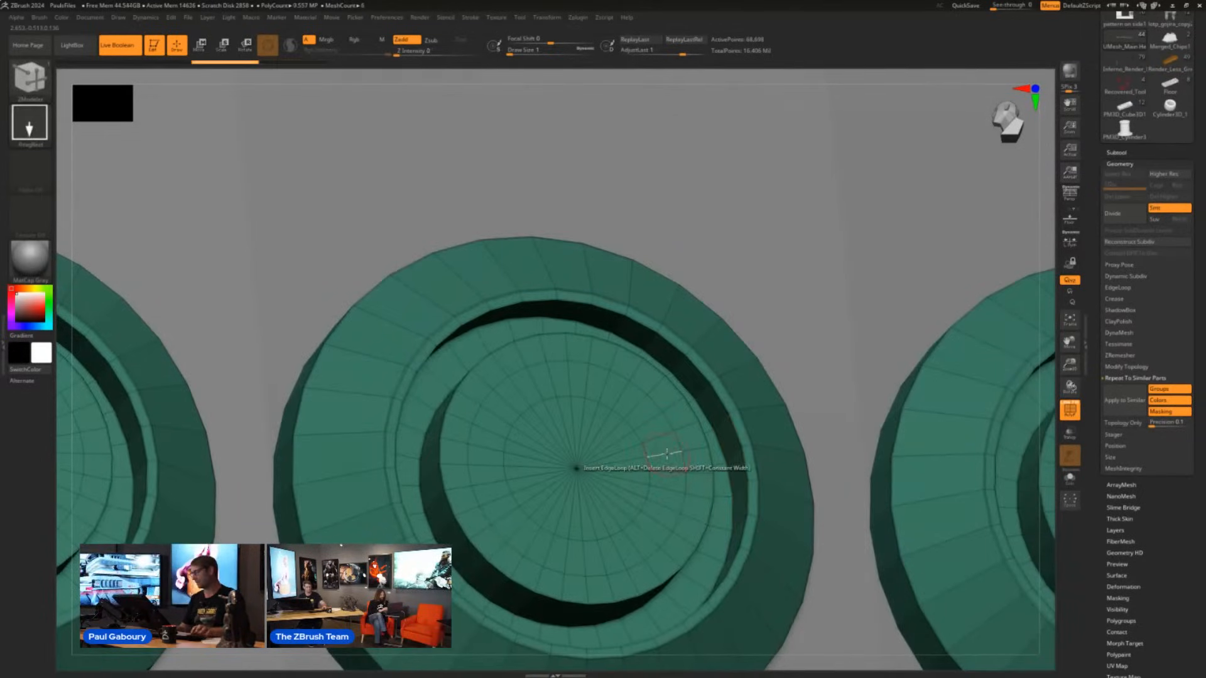
# - Set the ZModeler polygon action to PolyGroup with the Polyloop target and assign it to a ring of polygons on the stud's cap
pyautogui.keyDown('ctrl'); pyautogui.moveTo(664, 440); pyautogui.dragTo(645, 428, button='right'); pyautogui.keyUp('ctrl')
pyautogui.press('space')
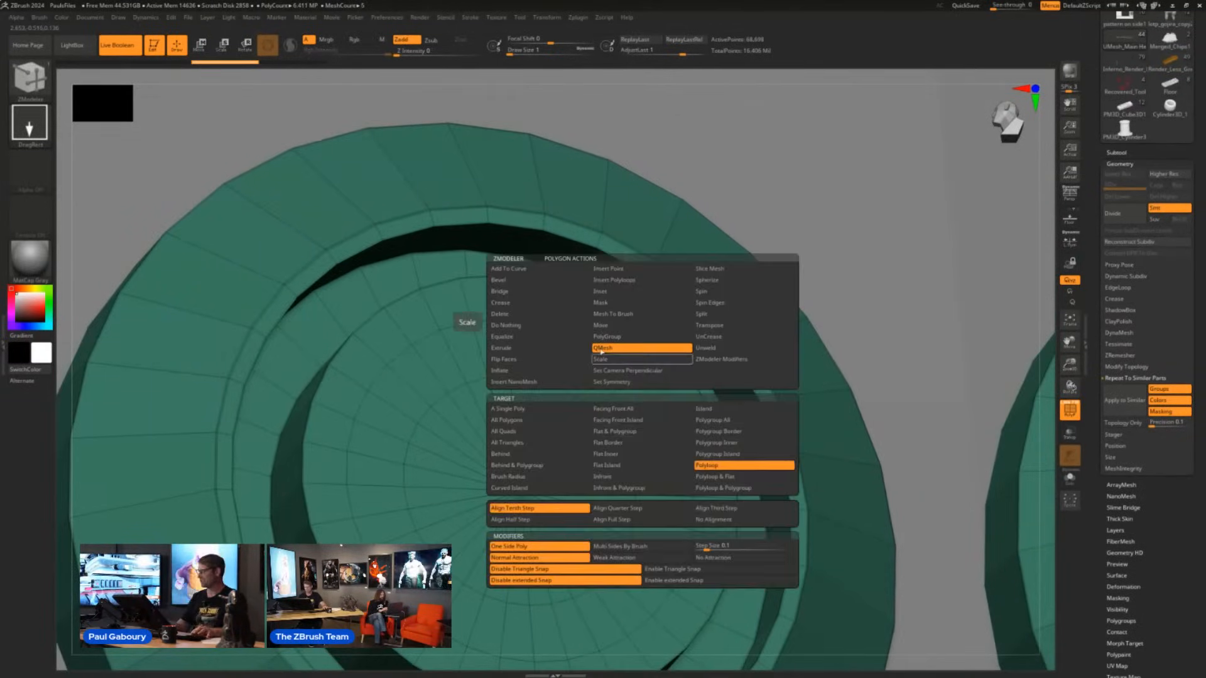
pyautogui.click(642, 336)
pyautogui.click(740, 455)
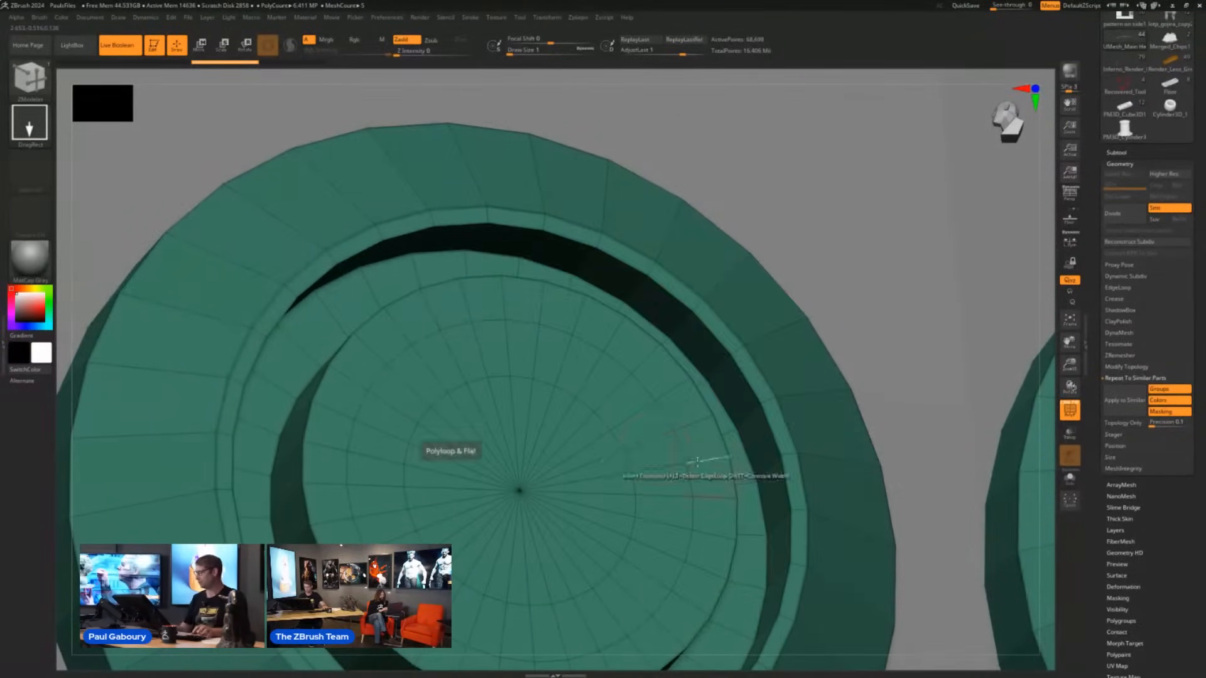
pyautogui.click(642, 431)
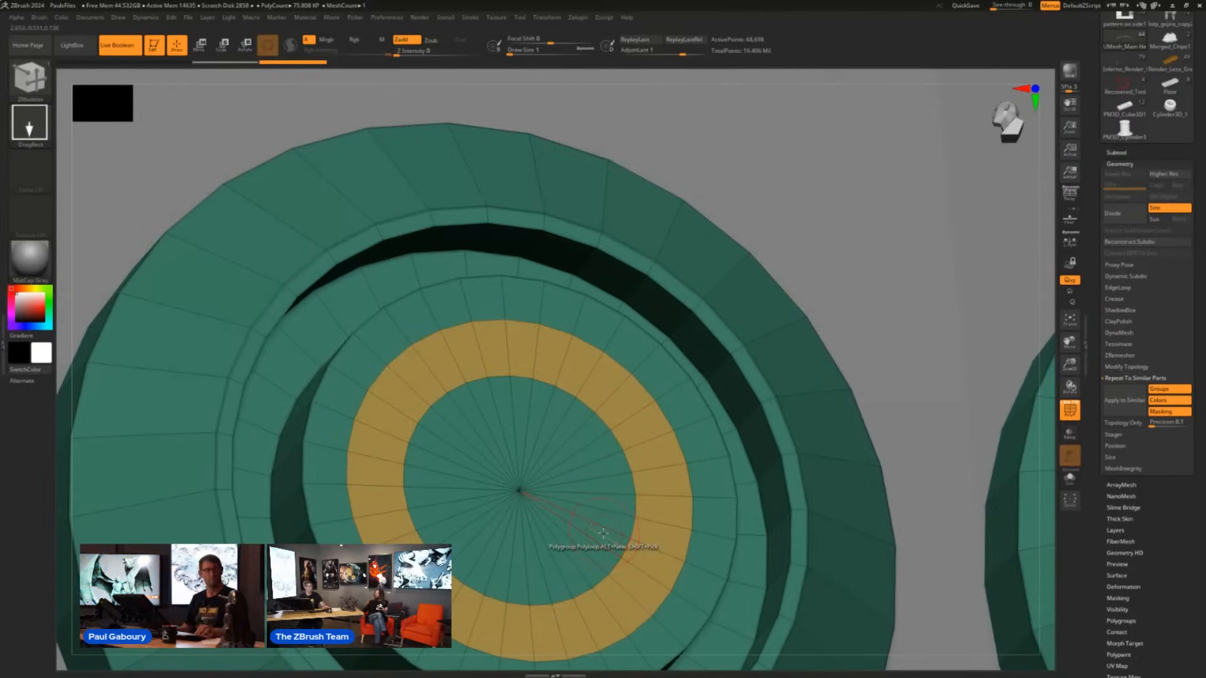
# - Set the polygon action to QMesh with the Polygroup All target and extrude the regrouped ring from the stud's cap
pyautogui.press('space')
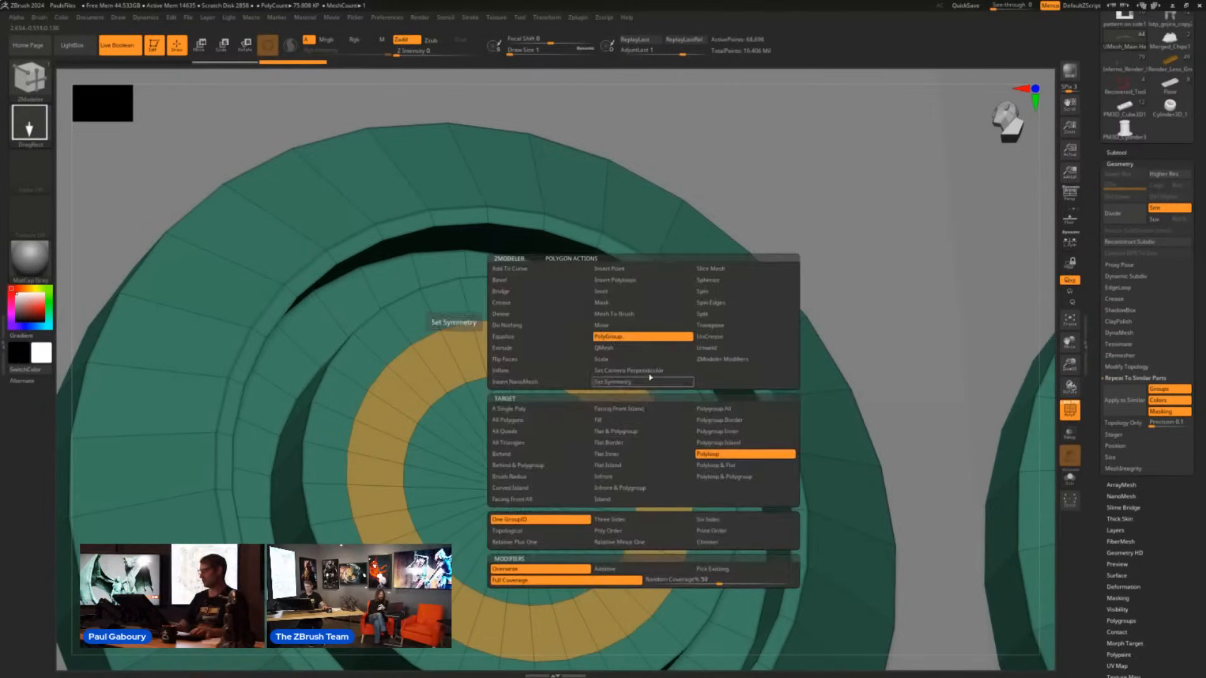
pyautogui.click(637, 349)
pyautogui.click(714, 420)
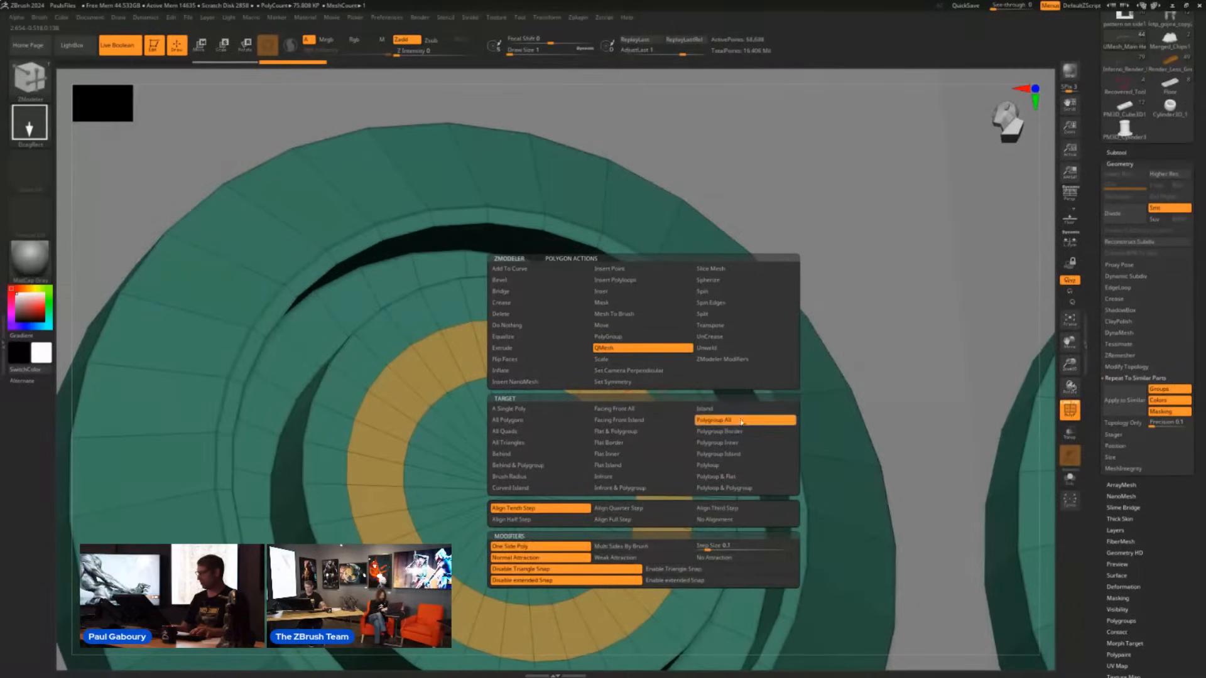
pyautogui.moveTo(645, 434); pyautogui.dragTo(565, 483)
pyautogui.moveTo(738, 348); pyautogui.dragTo(762, 326)
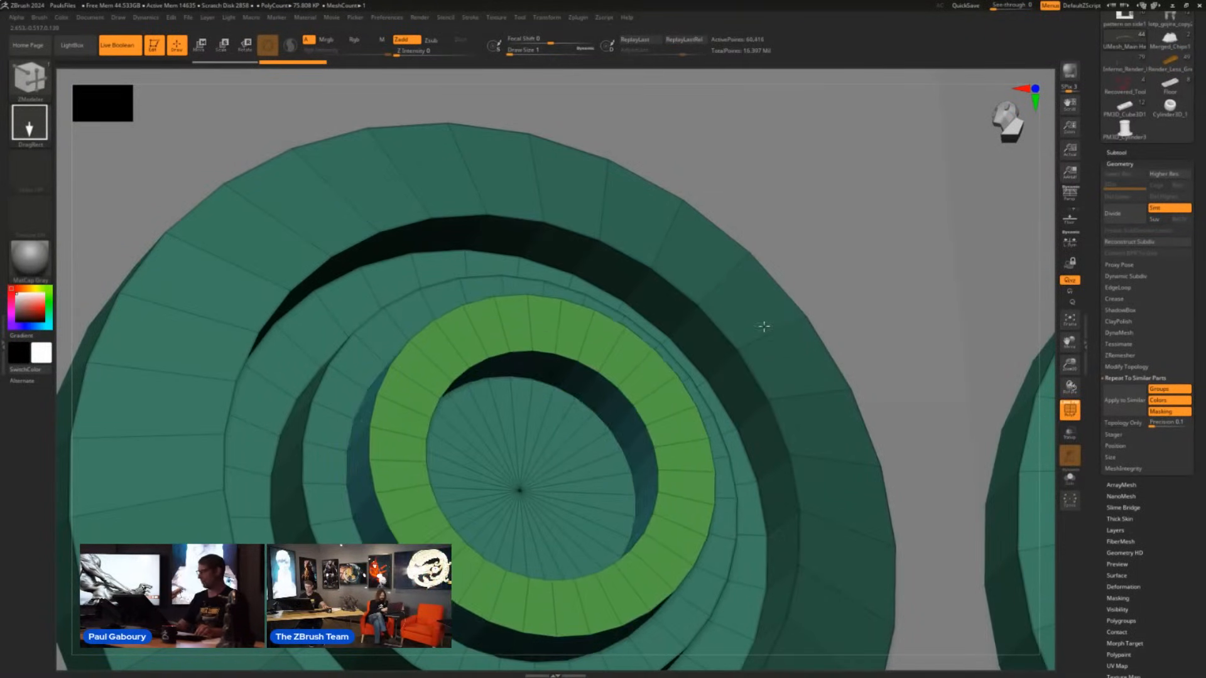
# - Try to apply the extruded ring to all similar studs, stepping back and forward in the undo history before reapplying
pyautogui.click(1123, 401)
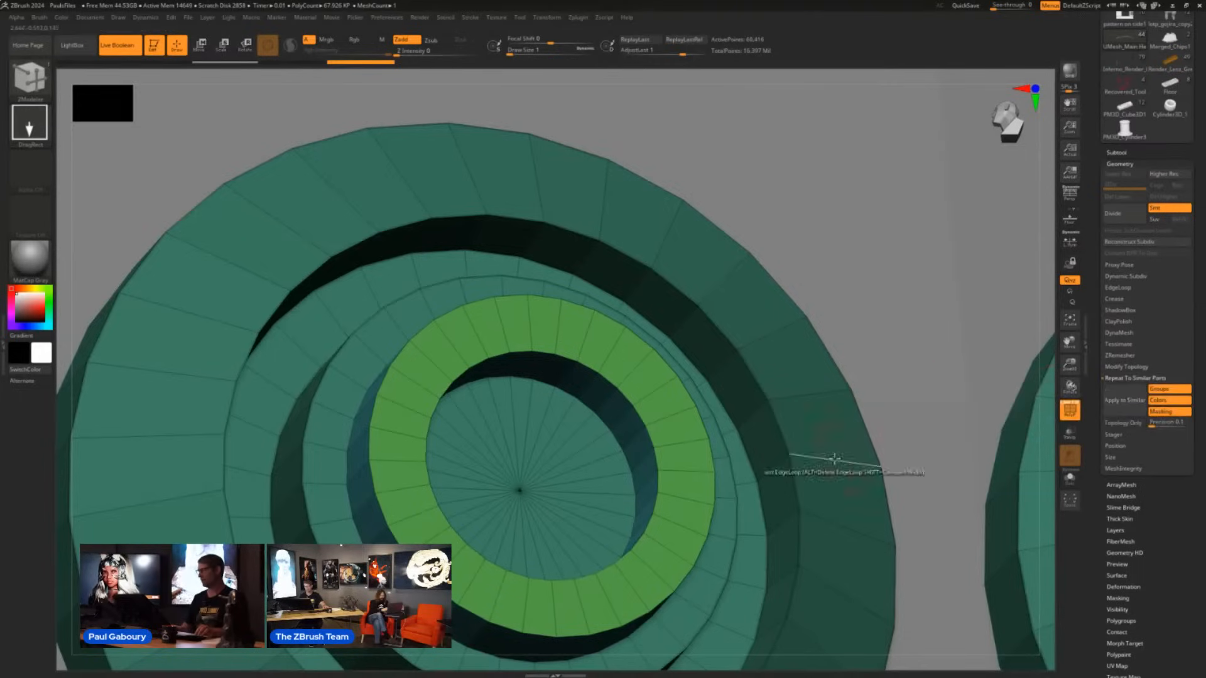
pyautogui.click(283, 69)
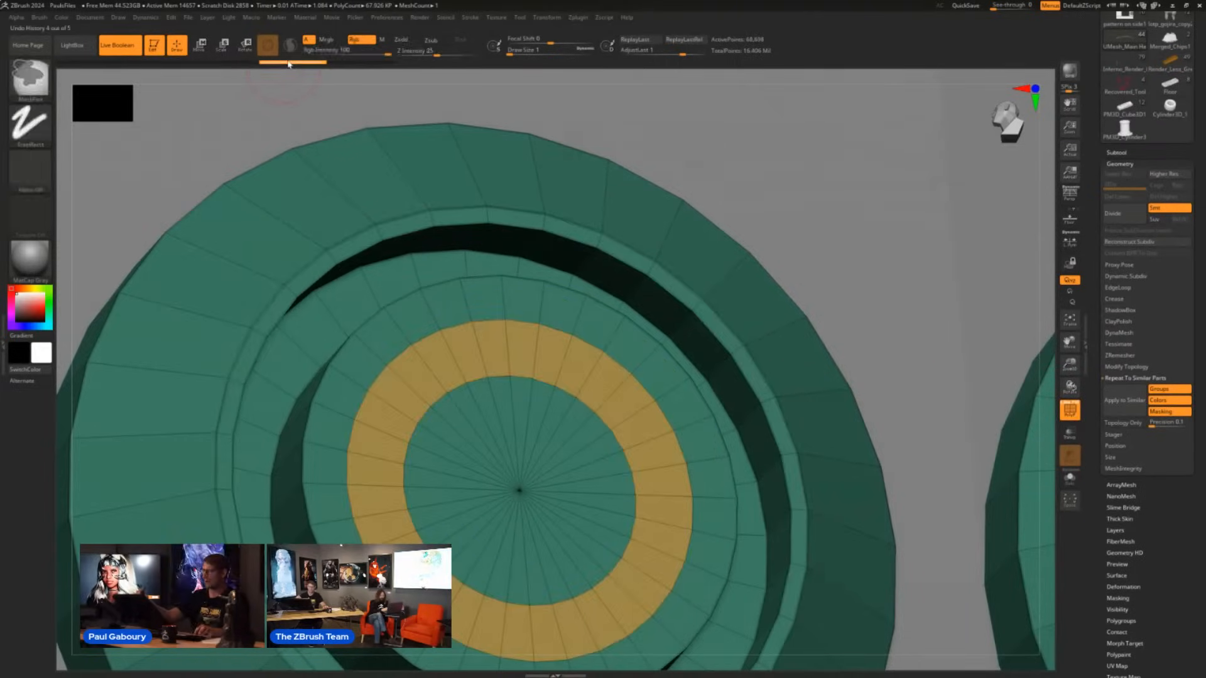
pyautogui.click(361, 62)
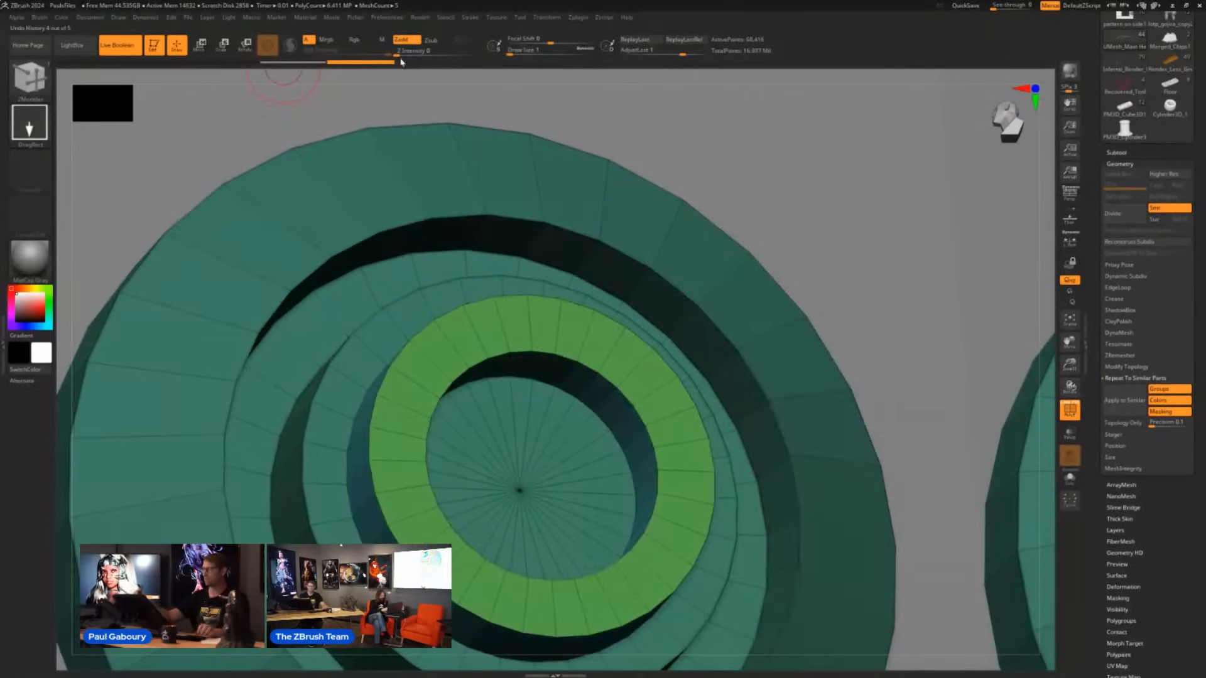
pyautogui.click(1121, 407)
pyautogui.keyDown('ctrl'); pyautogui.moveTo(757, 487); pyautogui.dragTo(515, 440, button='right'); pyautogui.keyUp('ctrl')
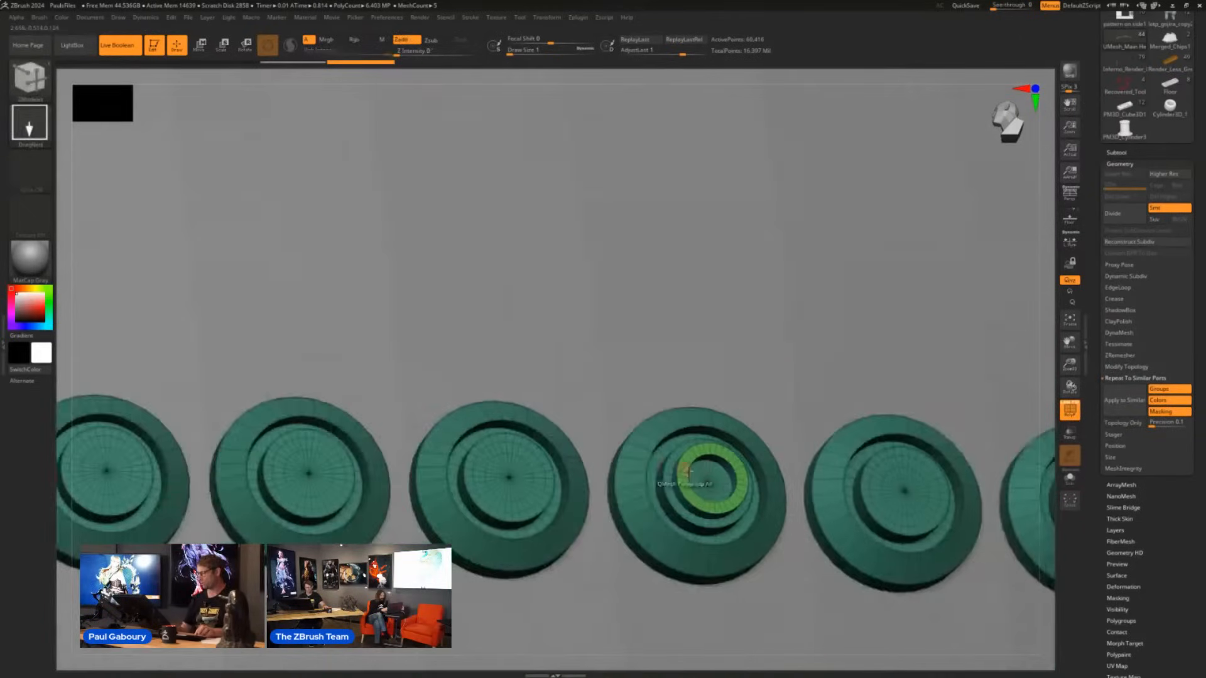
pyautogui.keyDown('alt'); pyautogui.moveTo(704, 483); pyautogui.dragTo(662, 495, button='right'); pyautogui.keyUp('alt')
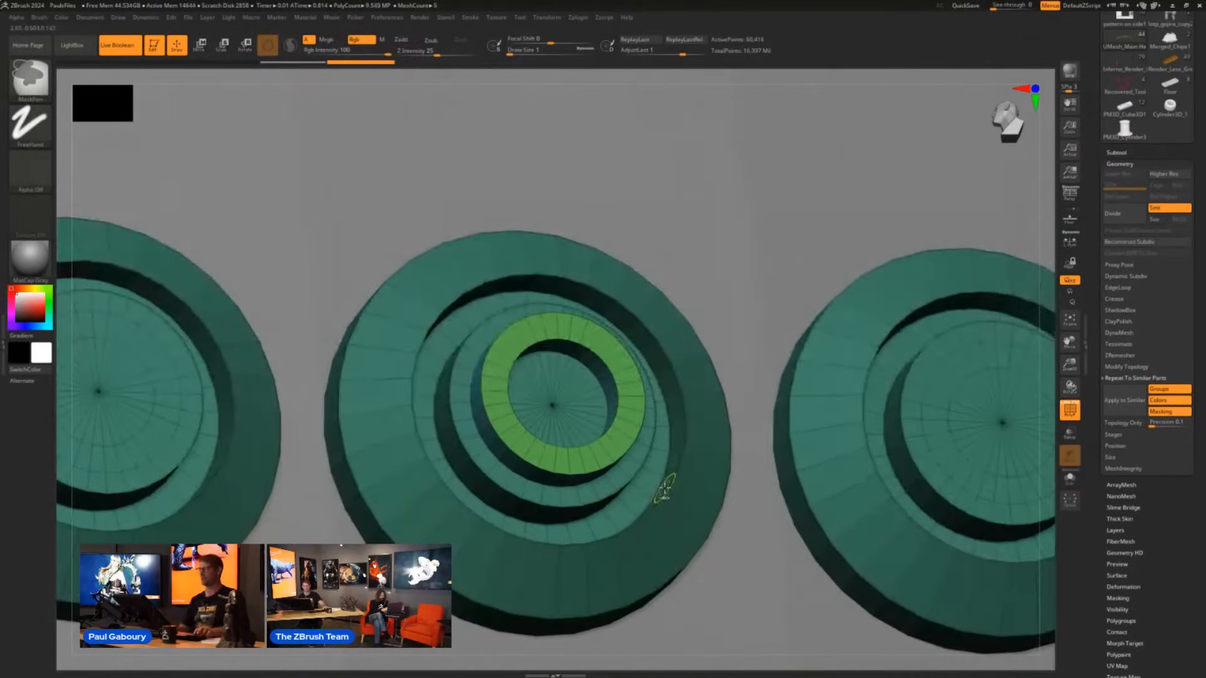
pyautogui.keyDown('ctrl'); pyautogui.moveTo(619, 412); pyautogui.dragTo(640, 428, button='right'); pyautogui.keyUp('ctrl')
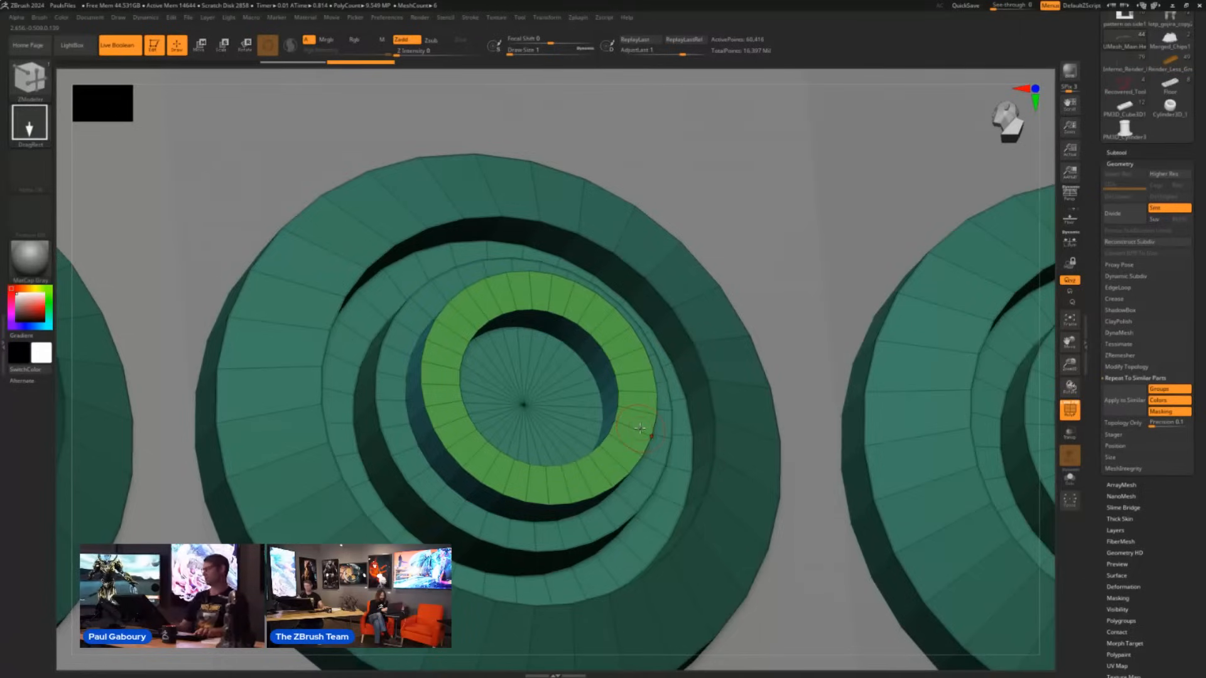
# - Switch to the Recovered_Tool stone wall model and face it from the front
pyautogui.click(1126, 88)
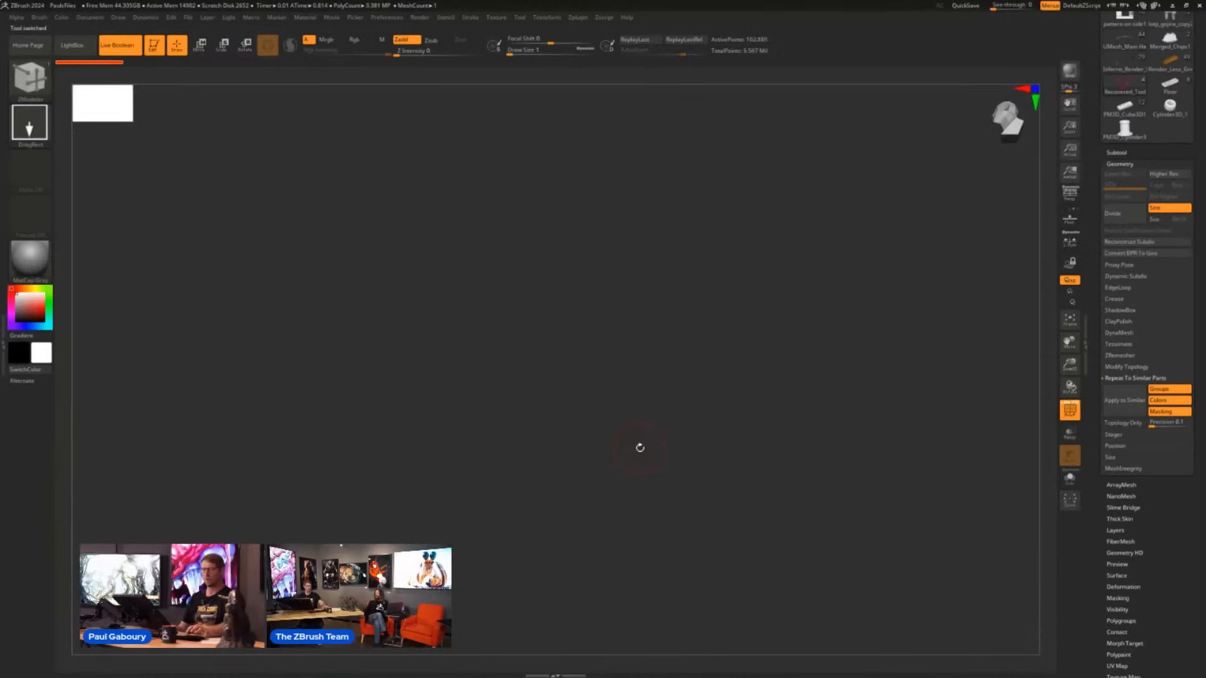
pyautogui.moveTo(651, 447)
pyautogui.mouseDown(button='right')
pyautogui.moveTo(716, 450)
pyautogui.moveTo(639, 456)
pyautogui.moveTo(770, 468)
pyautogui.moveTo(840, 434)
pyautogui.moveTo(644, 481)
pyautogui.mouseUp(button='right')
pyautogui.keyDown('alt'); pyautogui.moveTo(783, 386); pyautogui.dragTo(808, 431, button='right'); pyautogui.keyUp('alt')
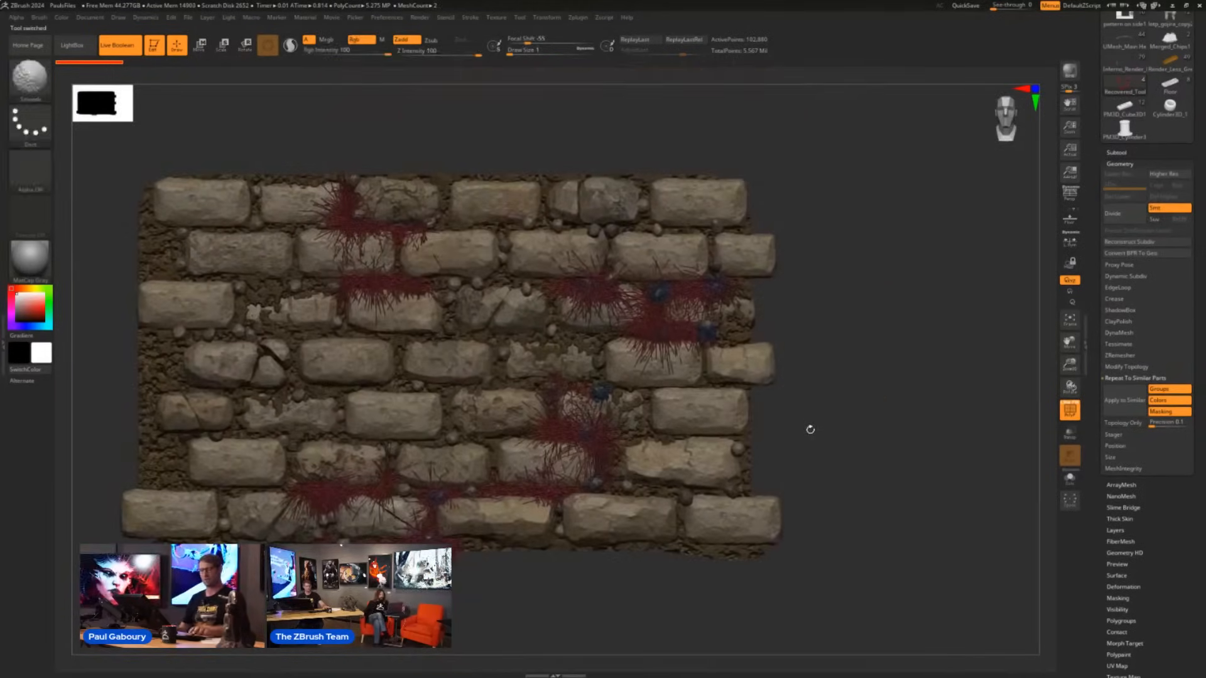
# - Select the dirt subtool of the stone wall, display its polygroups and turn off Live Boolean
pyautogui.hotkey('shift', 'f')
pyautogui.keyDown('alt'); pyautogui.click(710, 195); pyautogui.keyUp('alt')
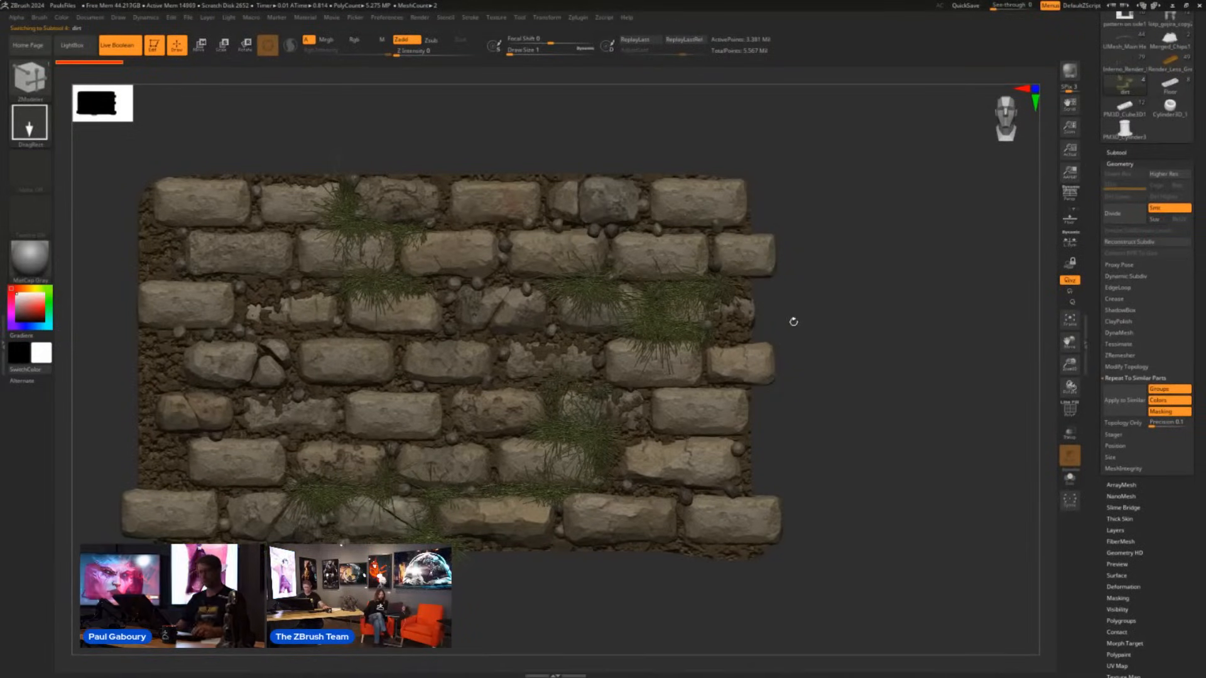
pyautogui.hotkey('shift', 'f')
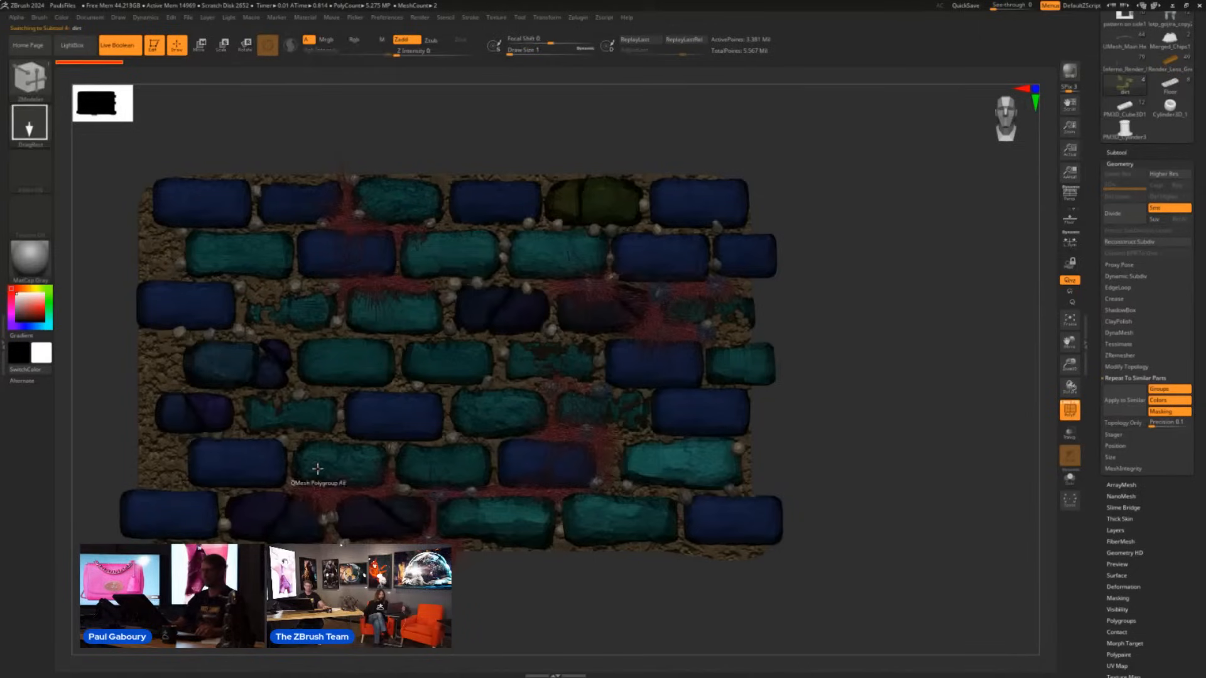
pyautogui.click(118, 46)
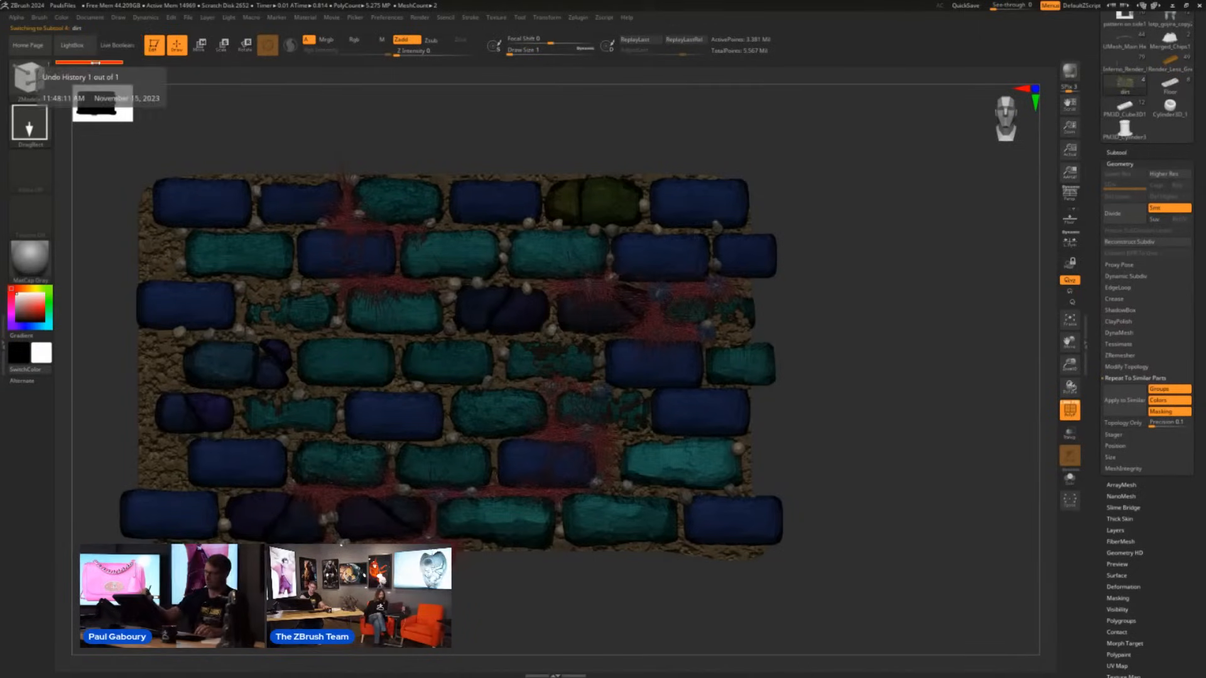
pyautogui.keyDown('ctrl'); pyautogui.click(93, 62); pyautogui.keyUp('ctrl')
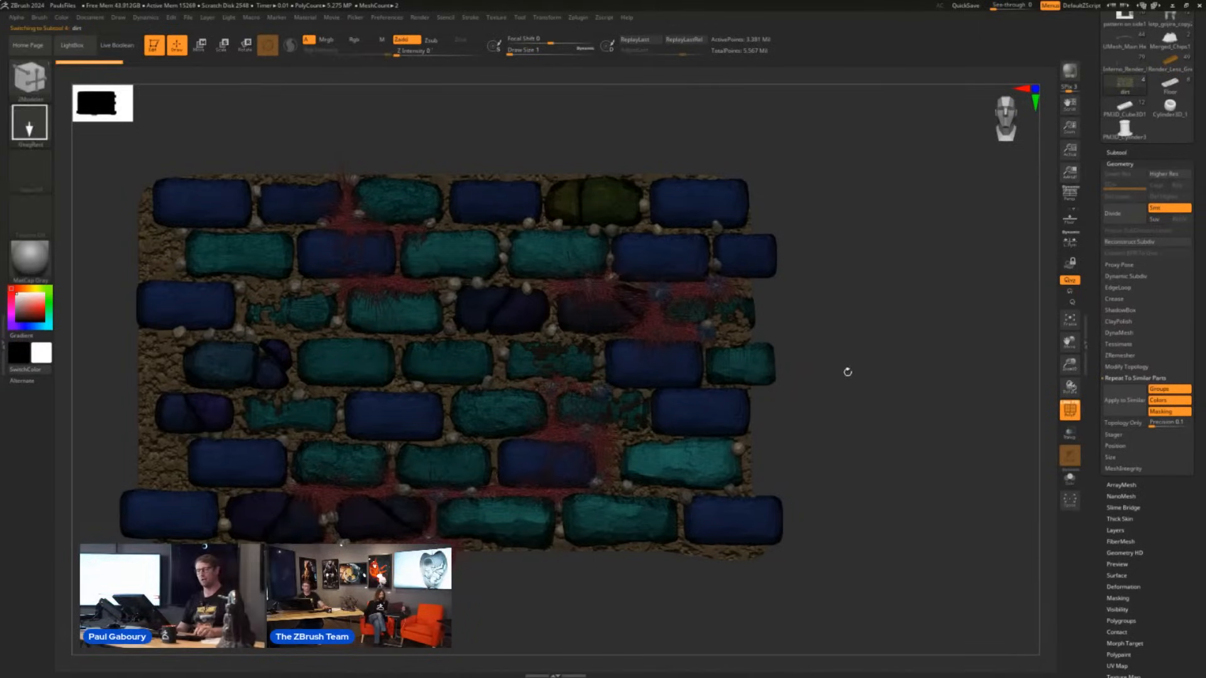
# - Select the ClayBuildup brush for sculpting the stone wall
pyautogui.press('b')
pyautogui.press('c')
pyautogui.press('b')
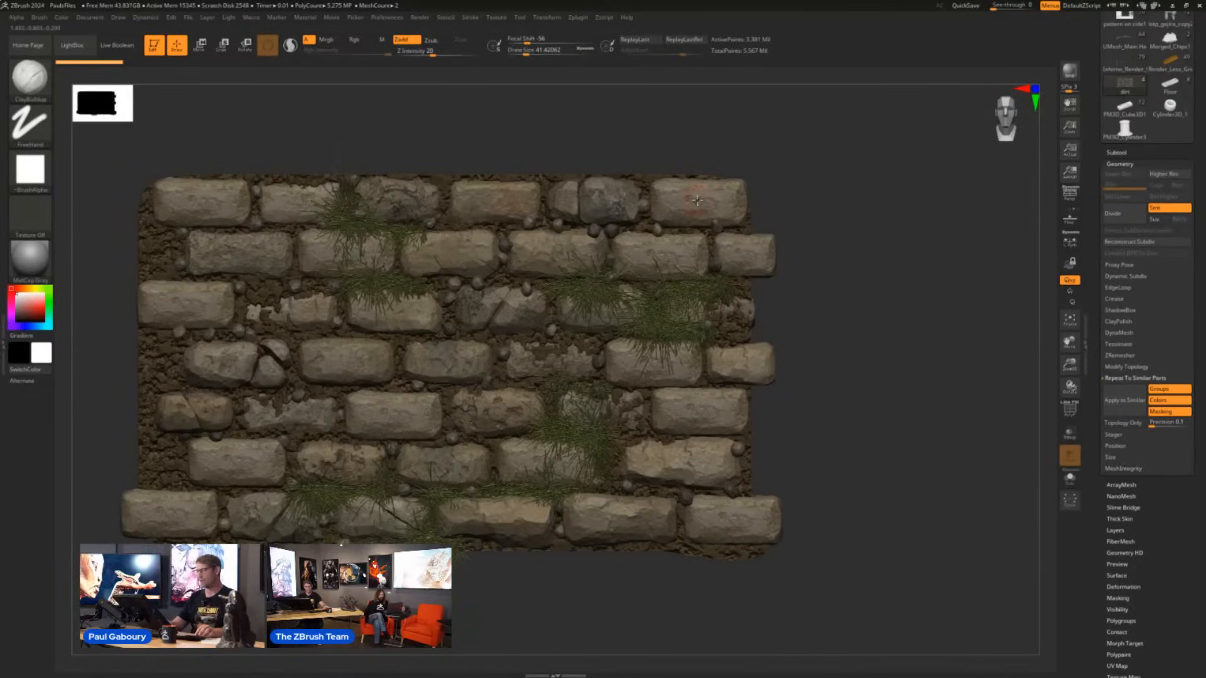
# - Carve a hollow into the end brick of the top row, repeat it to similar bricks, then undo the sculpting
pyautogui.moveTo(696, 201)
pyautogui.keyDown('alt'); pyautogui.mouseDown()
pyautogui.moveTo(684, 202)
pyautogui.moveTo(712, 198)
pyautogui.mouseUp(); pyautogui.keyUp('alt')
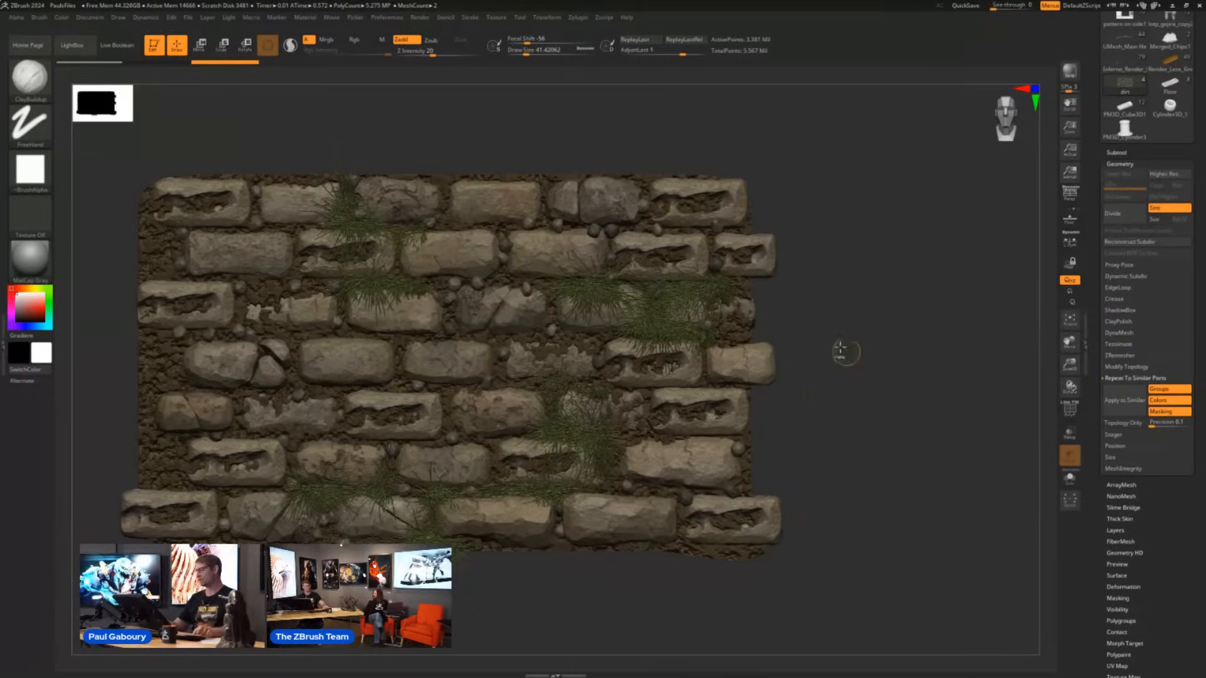
pyautogui.hotkey('ctrl', 'z')
pyautogui.moveTo(702, 198)
pyautogui.keyDown('ctrl'); pyautogui.mouseDown(button='right')
pyautogui.moveTo(717, 226)
pyautogui.moveTo(670, 228)
pyautogui.mouseUp(button='right'); pyautogui.keyUp('ctrl')
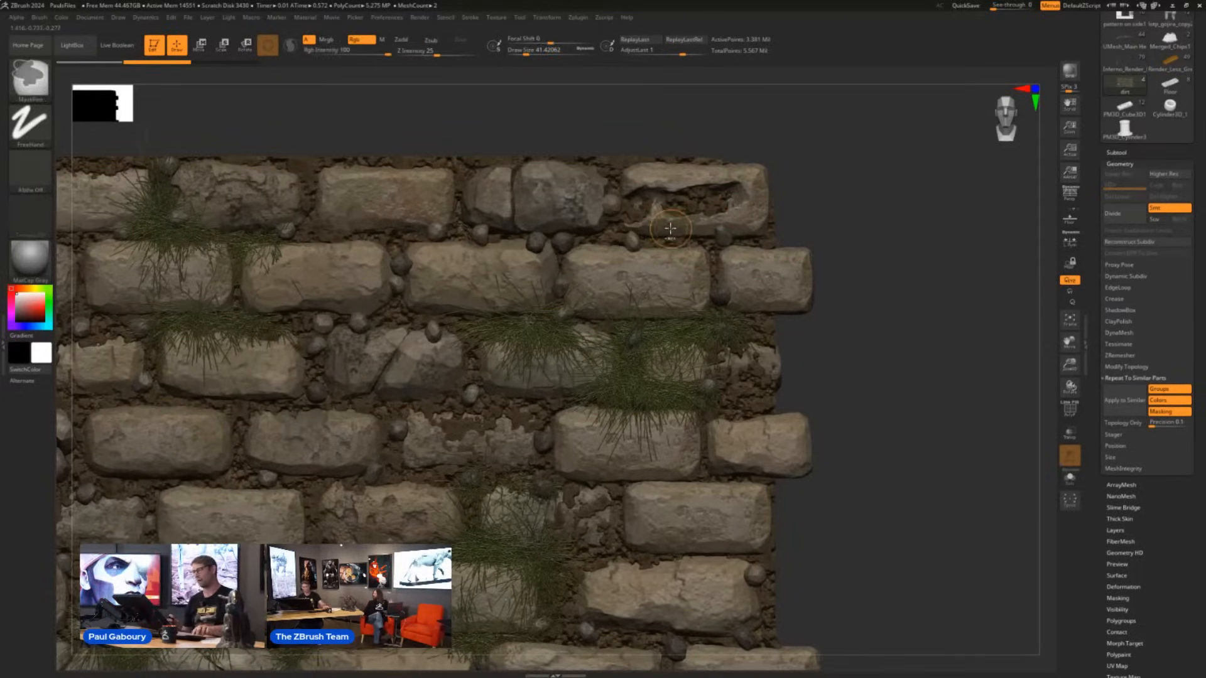
pyautogui.hotkey('ctrl', 'z')
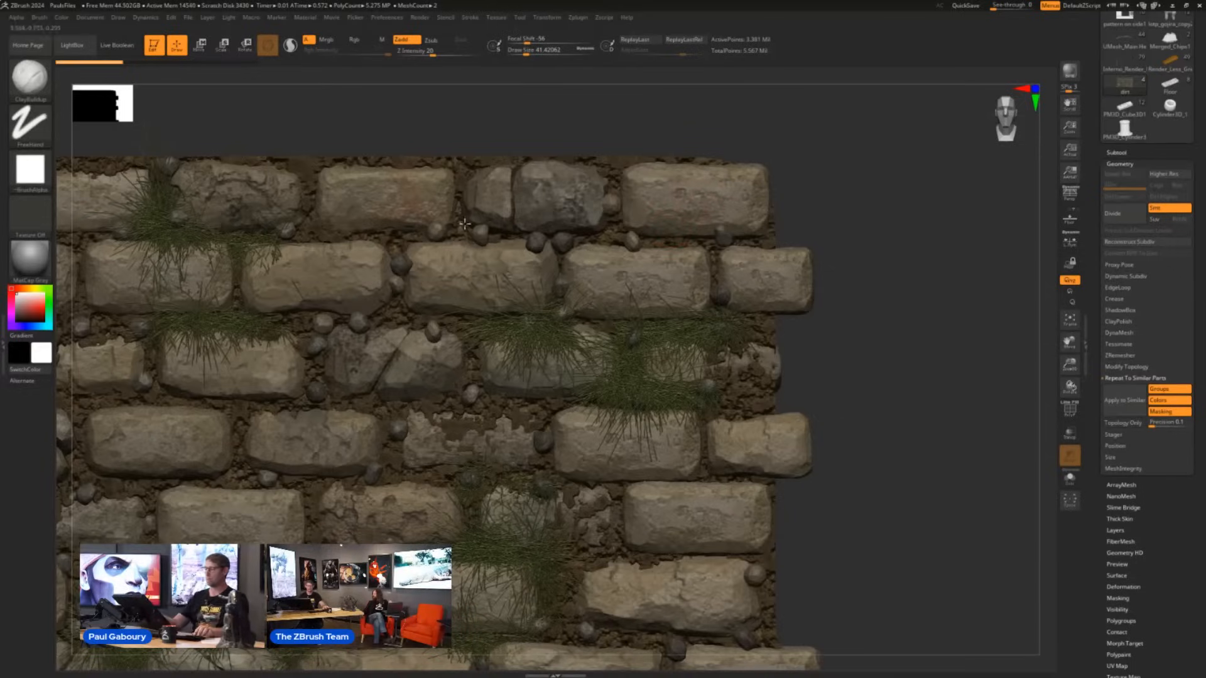
# - Pick red, enable Rgb, carve a red hollow into the top row's end brick and apply it to all similar bricks
pyautogui.click(42, 307)
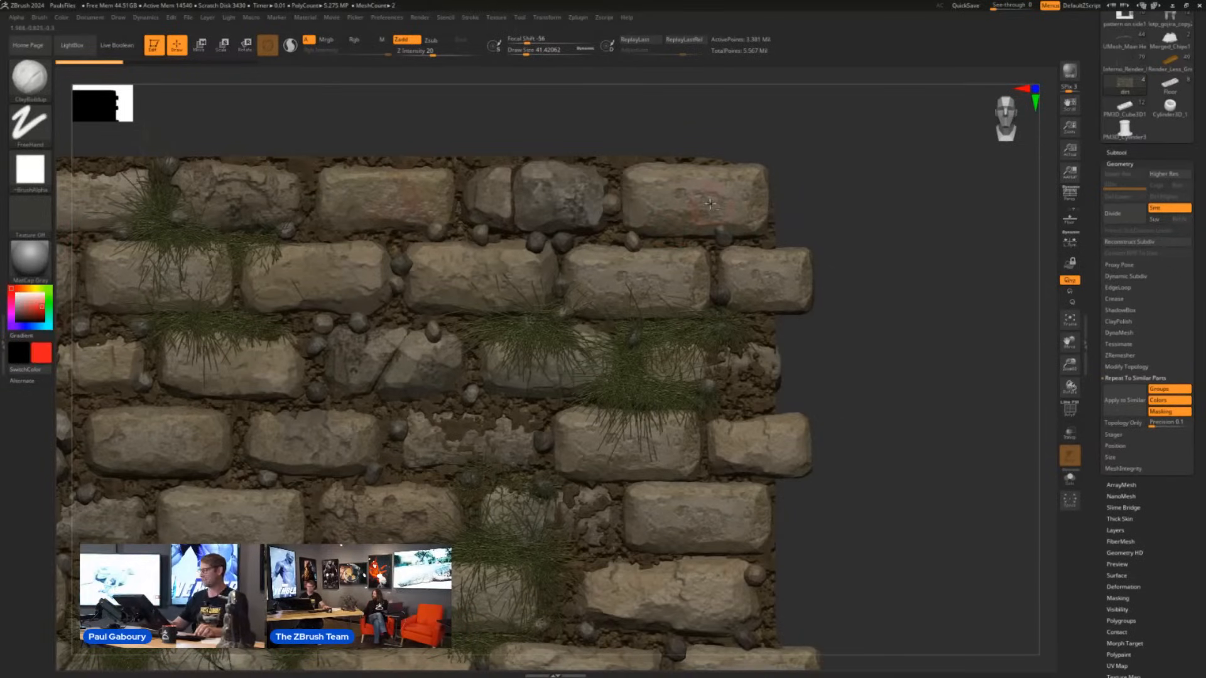
pyautogui.hotkey('ctrl', 'z')
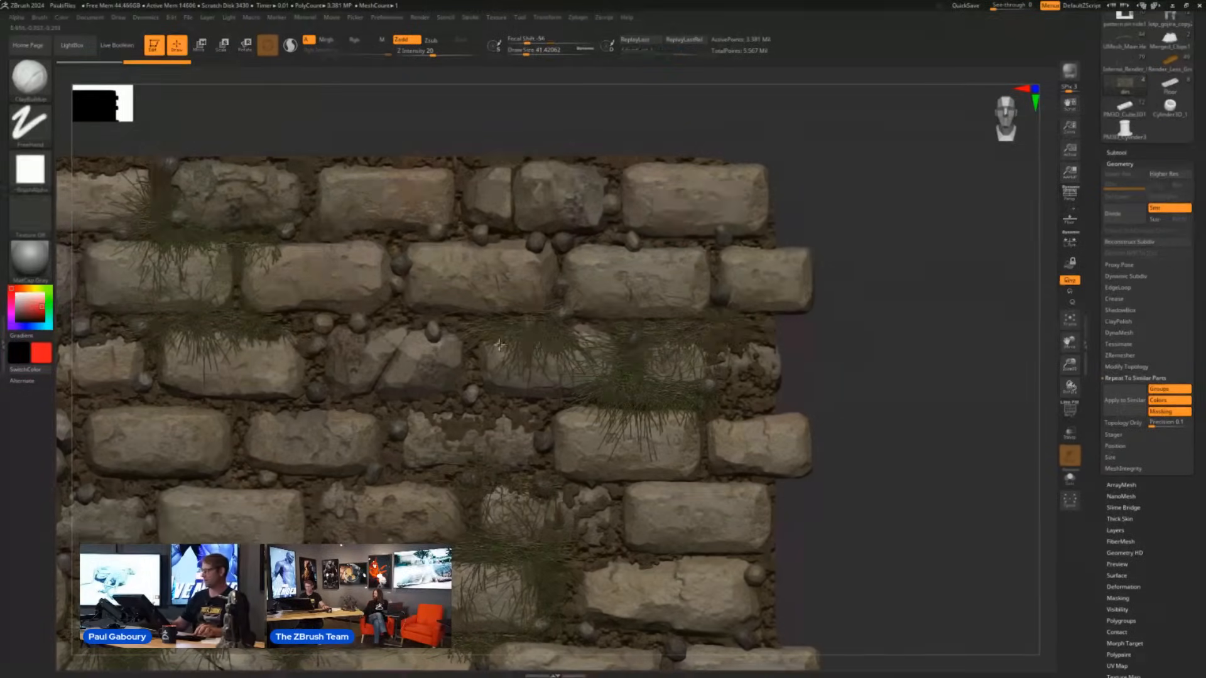
pyautogui.click(355, 39)
pyautogui.moveTo(641, 217)
pyautogui.mouseDown()
pyautogui.moveTo(748, 188)
pyautogui.moveTo(710, 207)
pyautogui.mouseUp()
pyautogui.click(1114, 413)
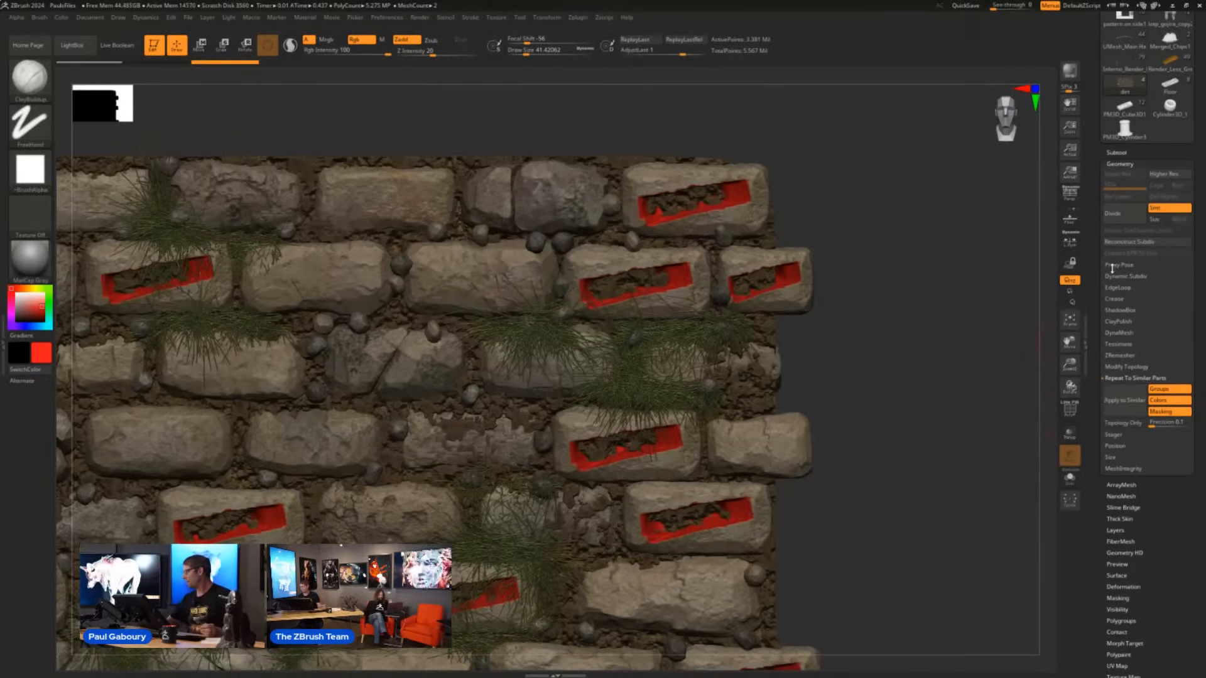
# - Switch to the Inferno_Render ship model, expand its Subtool list and toggle the polypaint display of the back_wings1 subtool
pyautogui.scroll(3, 1124, 132)
pyautogui.moveTo(1124, 130)
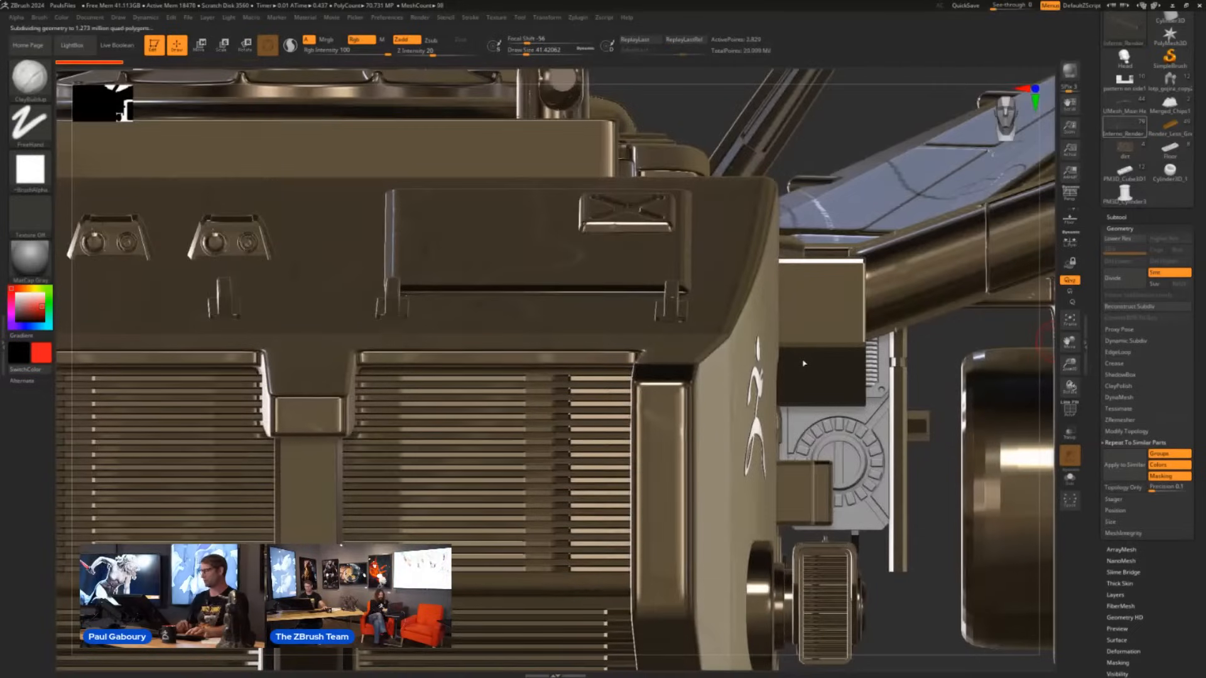
pyautogui.keyDown('shift'); pyautogui.click(1116, 217); pyautogui.keyUp('shift')
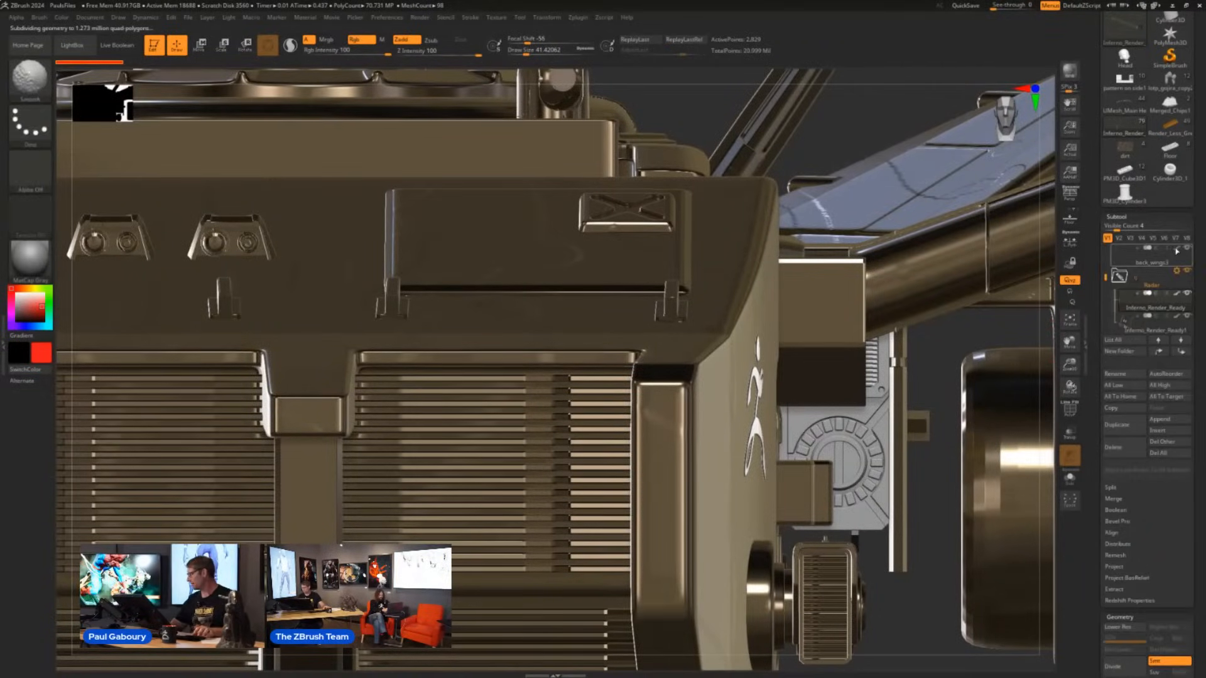
pyautogui.keyDown('shift'); pyautogui.click(1178, 251); pyautogui.keyUp('shift')
pyautogui.keyDown('ctrl'); pyautogui.moveTo(895, 468); pyautogui.dragTo(581, 463, button='right'); pyautogui.keyUp('ctrl')
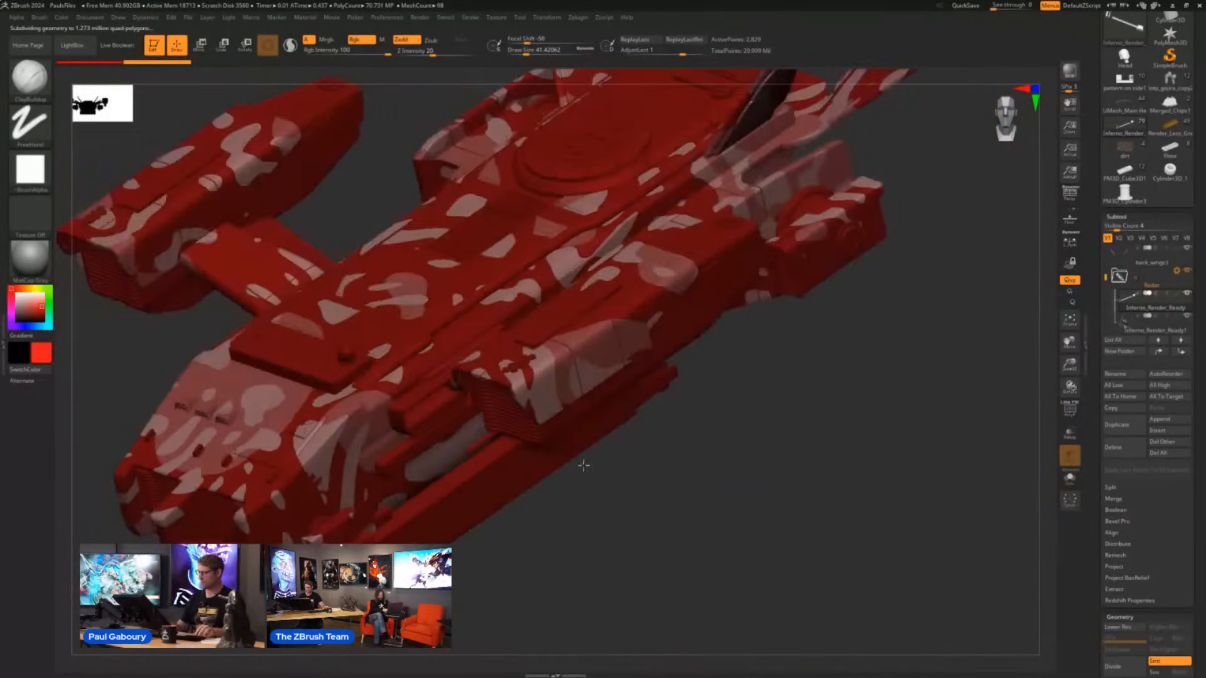
# - Set the active color to white and enable Live Boolean for the ship
pyautogui.click(16, 295)
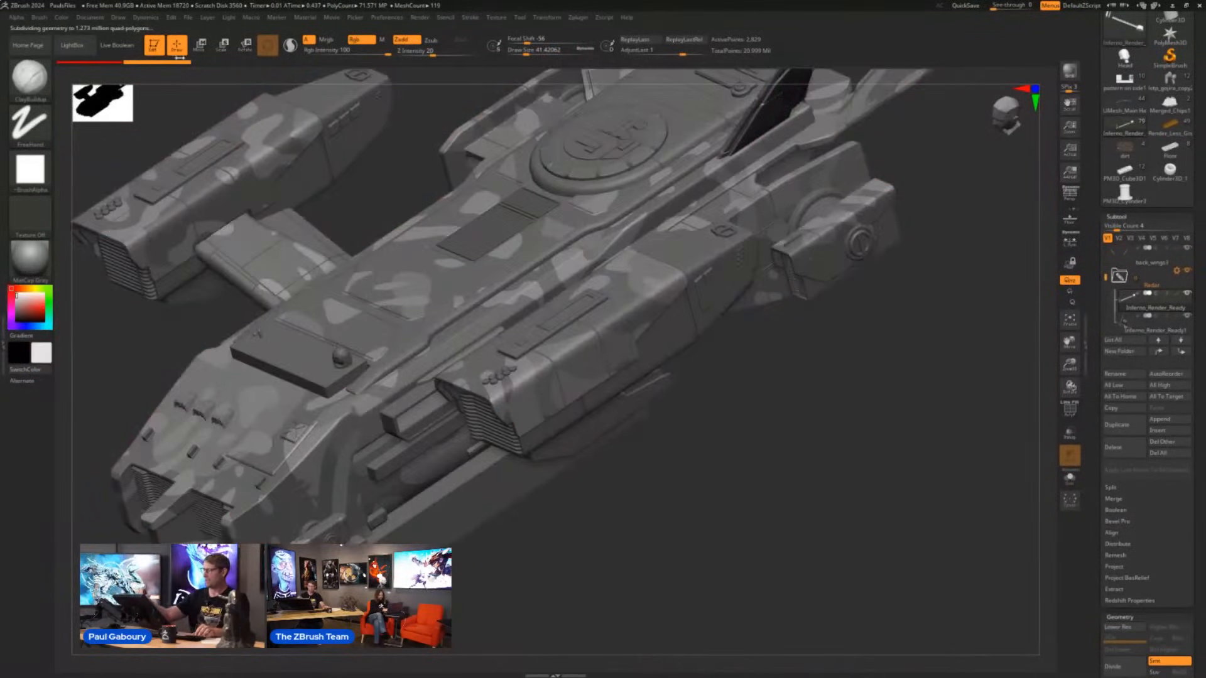
pyautogui.click(118, 45)
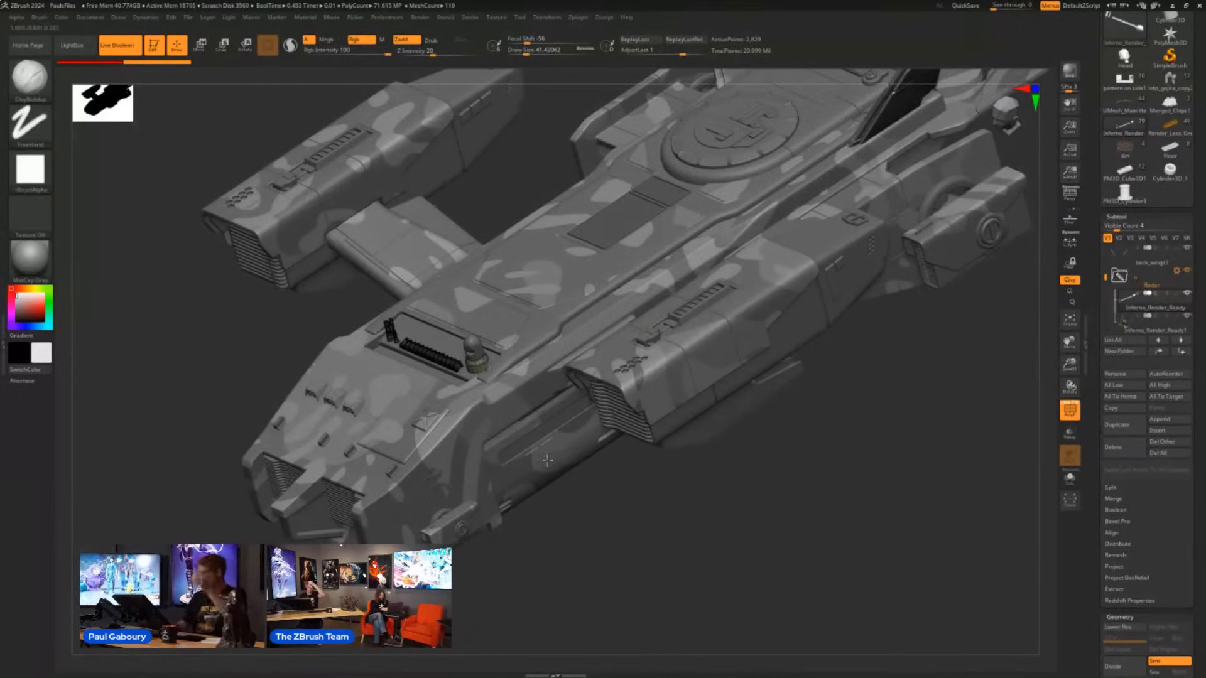
# - Isolate the active subtool and frame its row of repeated blocks
pyautogui.click(1070, 478)
pyautogui.moveTo(471, 411); pyautogui.dragTo(373, 373)
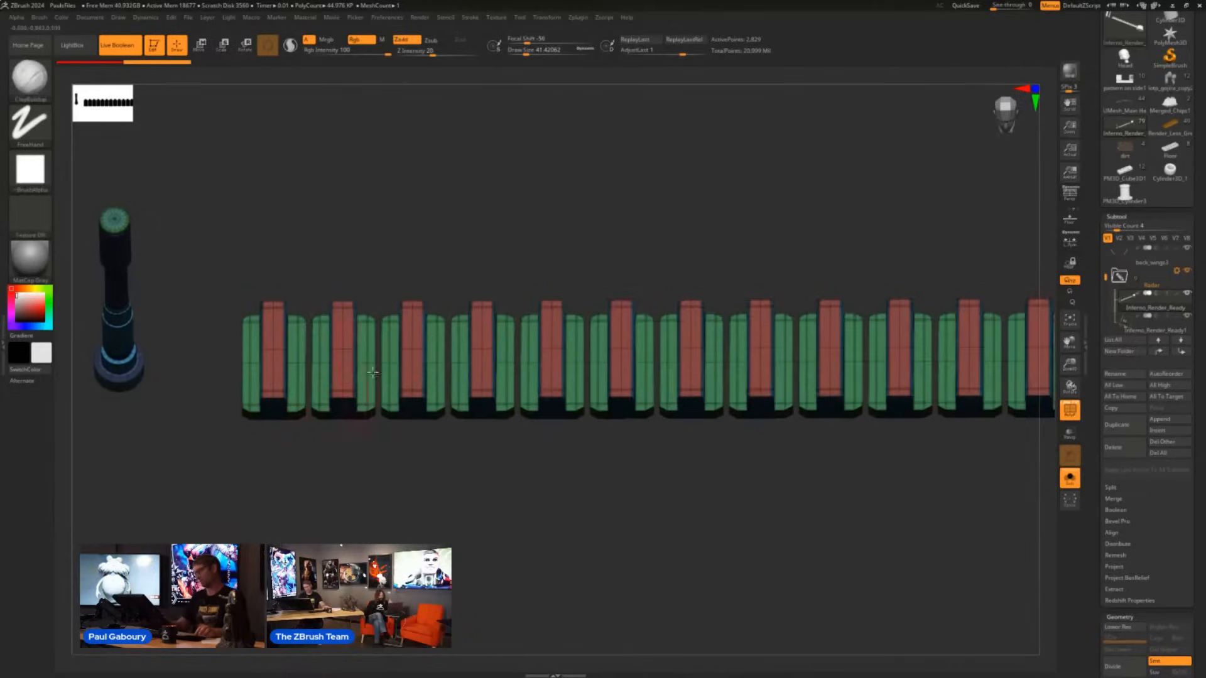
pyautogui.keyDown('alt'); pyautogui.moveTo(994, 352); pyautogui.dragTo(549, 369); pyautogui.keyUp('alt')
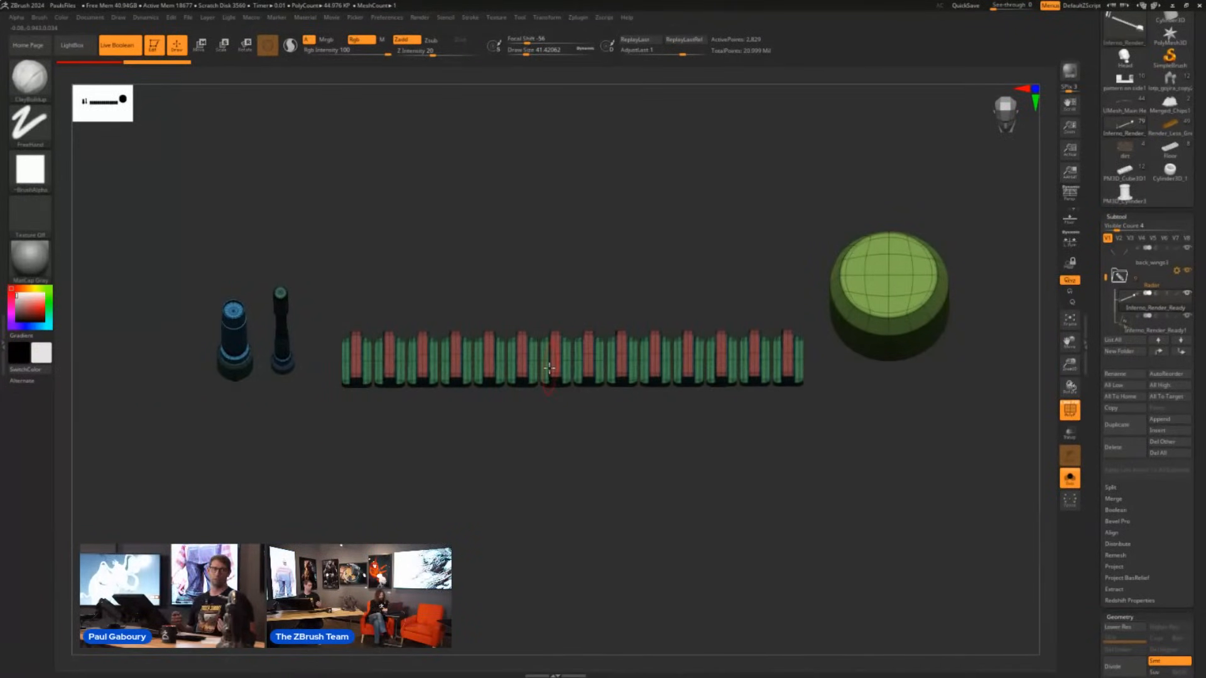
# - Select the IMM SteamGears brush and browse its insert meshes
pyautogui.press('b')
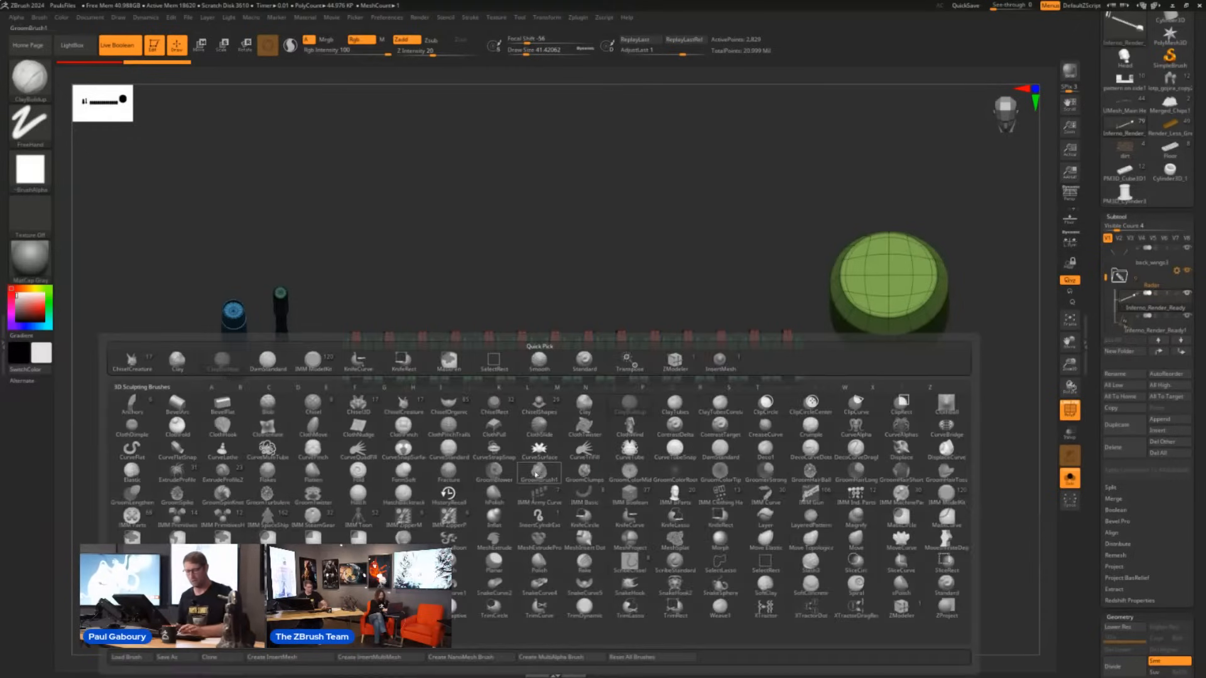
pyautogui.press('i')
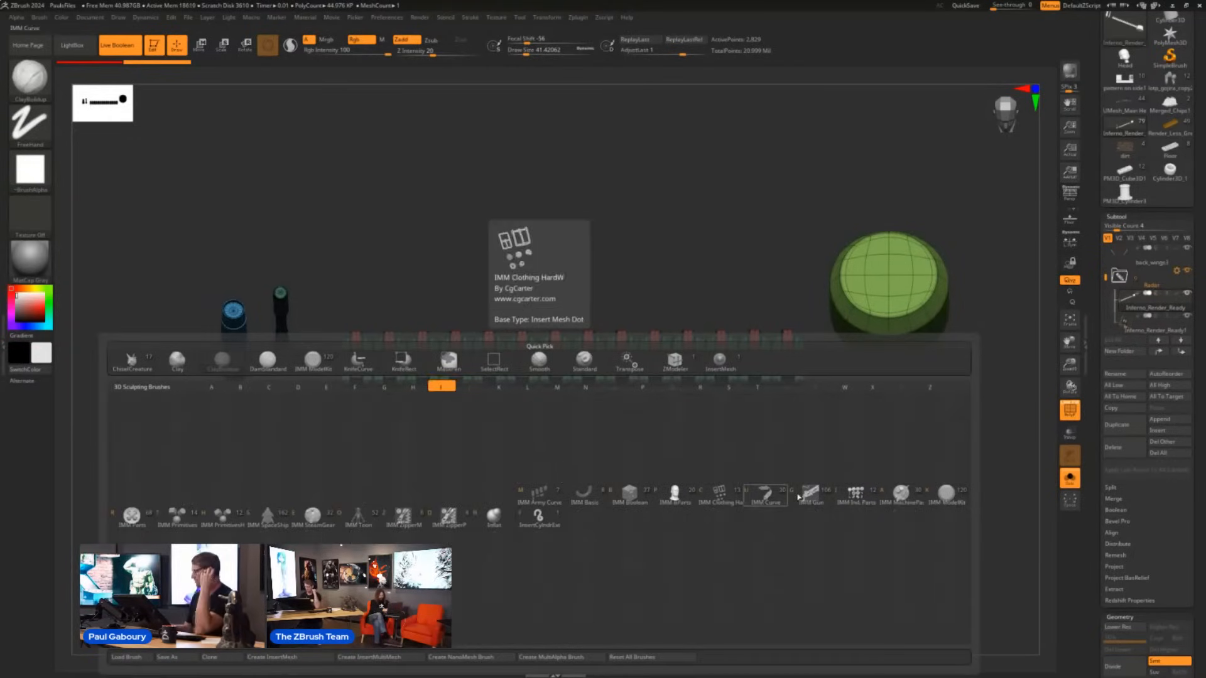
pyautogui.click(313, 517)
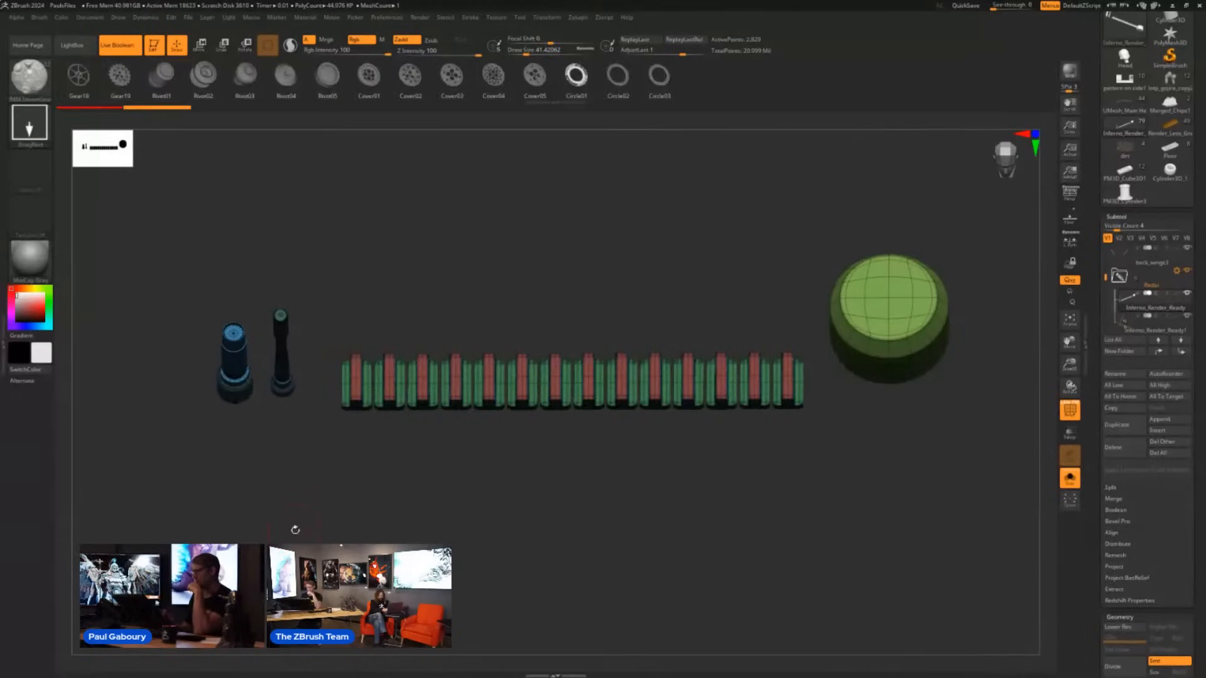
pyautogui.moveTo(384, 77); pyautogui.dragTo(955, 76)
# - Select the IMM MachineParts brush and choose its Spindle mesh
pyautogui.press('b')
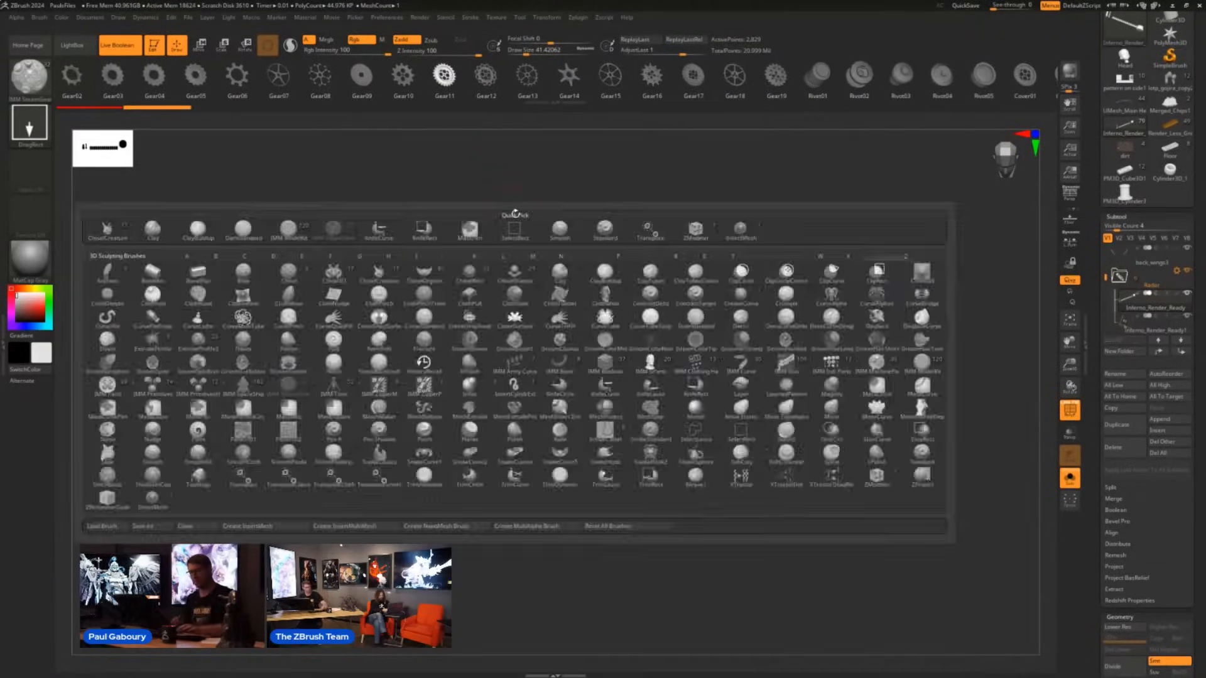
pyautogui.press('i')
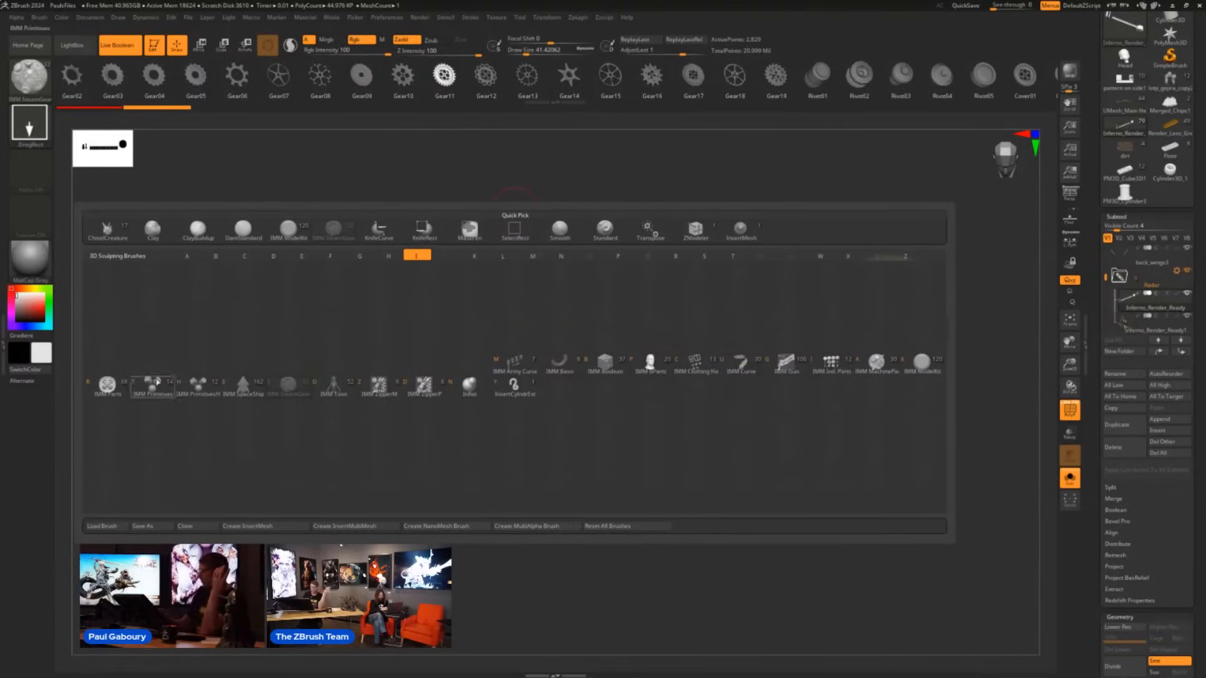
pyautogui.click(897, 371)
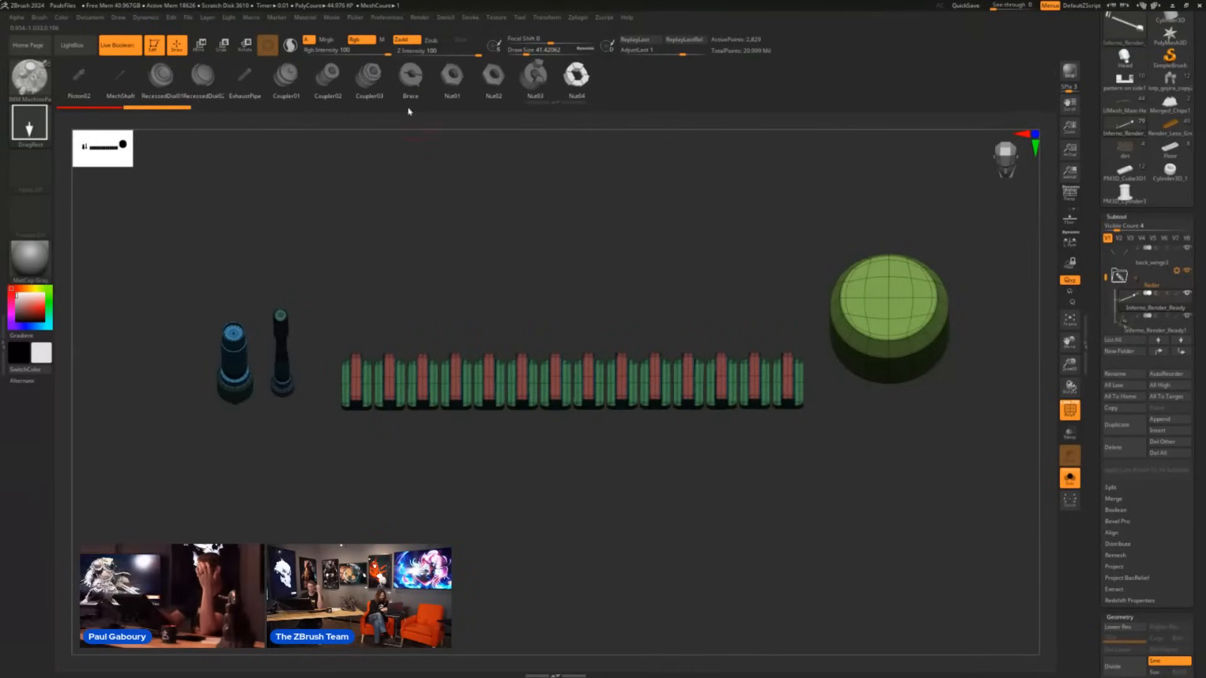
pyautogui.moveTo(408, 78); pyautogui.dragTo(924, 78)
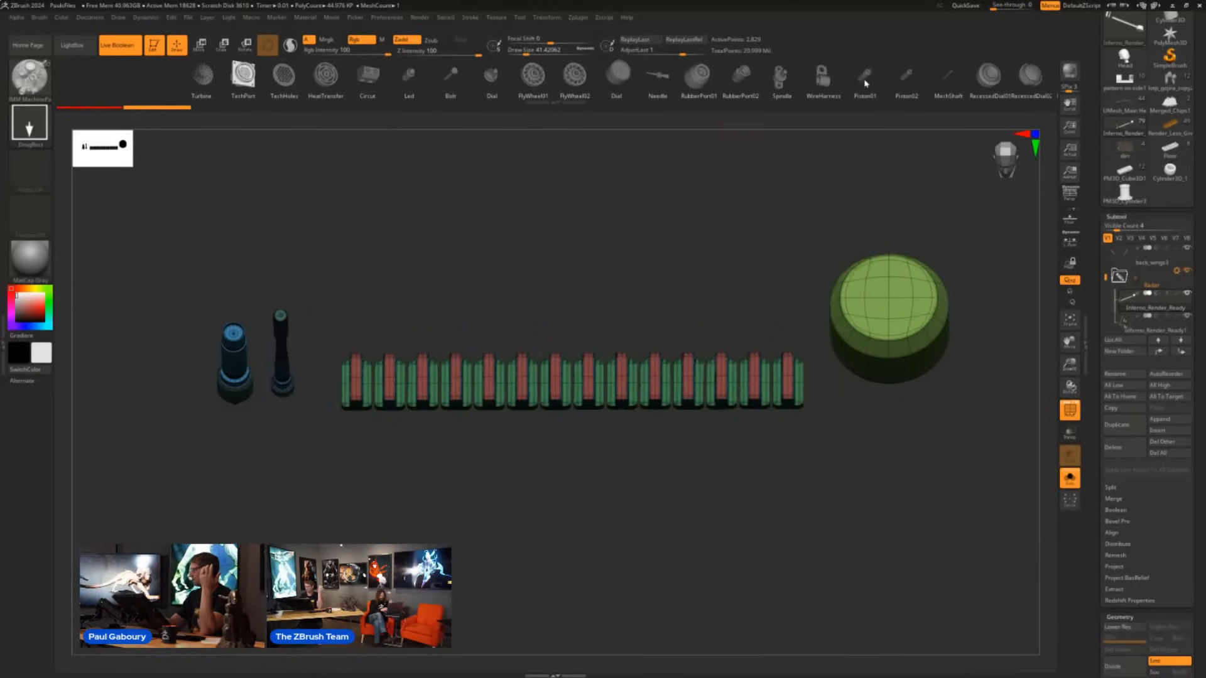
pyautogui.moveTo(865, 83); pyautogui.dragTo(804, 78)
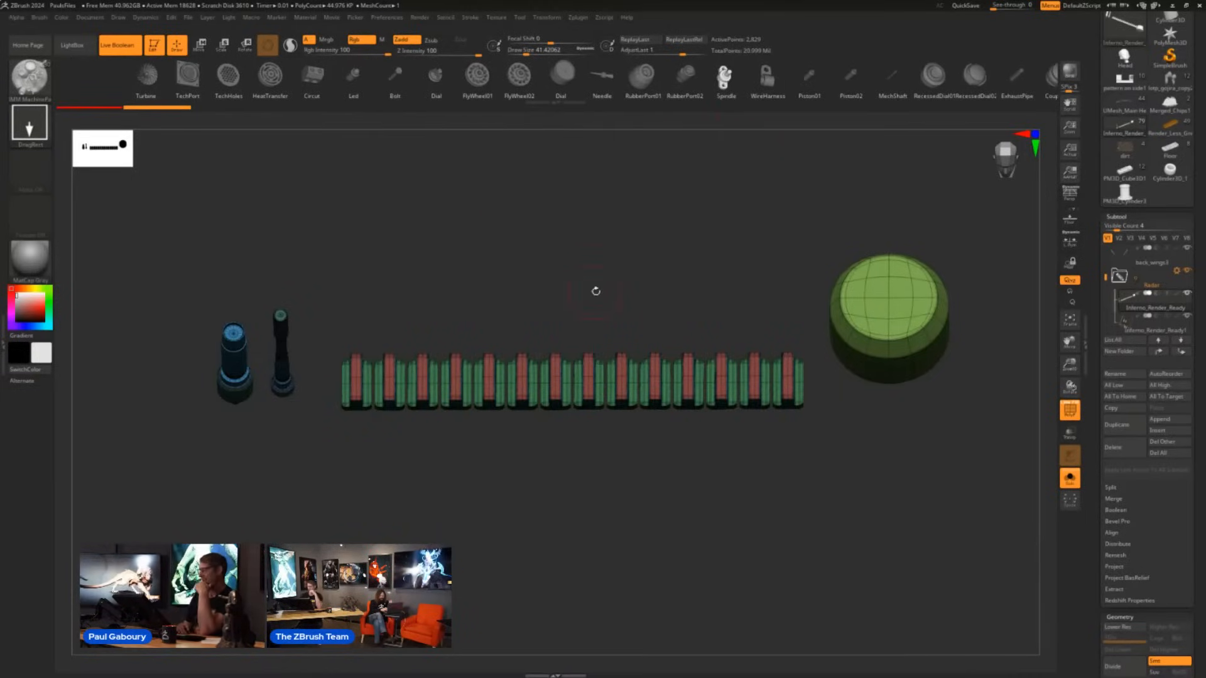
# - Mask part of the first block in the row with a rectangular selection
pyautogui.keyDown('alt'); pyautogui.moveTo(364, 446); pyautogui.dragTo(420, 411, button='right'); pyautogui.keyUp('alt')
pyautogui.keyDown('ctrl'); pyautogui.moveTo(421, 410); pyautogui.dragTo(440, 455, button='right'); pyautogui.keyUp('ctrl')
pyautogui.keyDown('alt'); pyautogui.moveTo(440, 455); pyautogui.dragTo(393, 515, button='right'); pyautogui.keyUp('alt')
pyautogui.keyDown('ctrl'); pyautogui.moveTo(393, 515); pyautogui.dragTo(388, 466, button='right'); pyautogui.keyUp('ctrl')
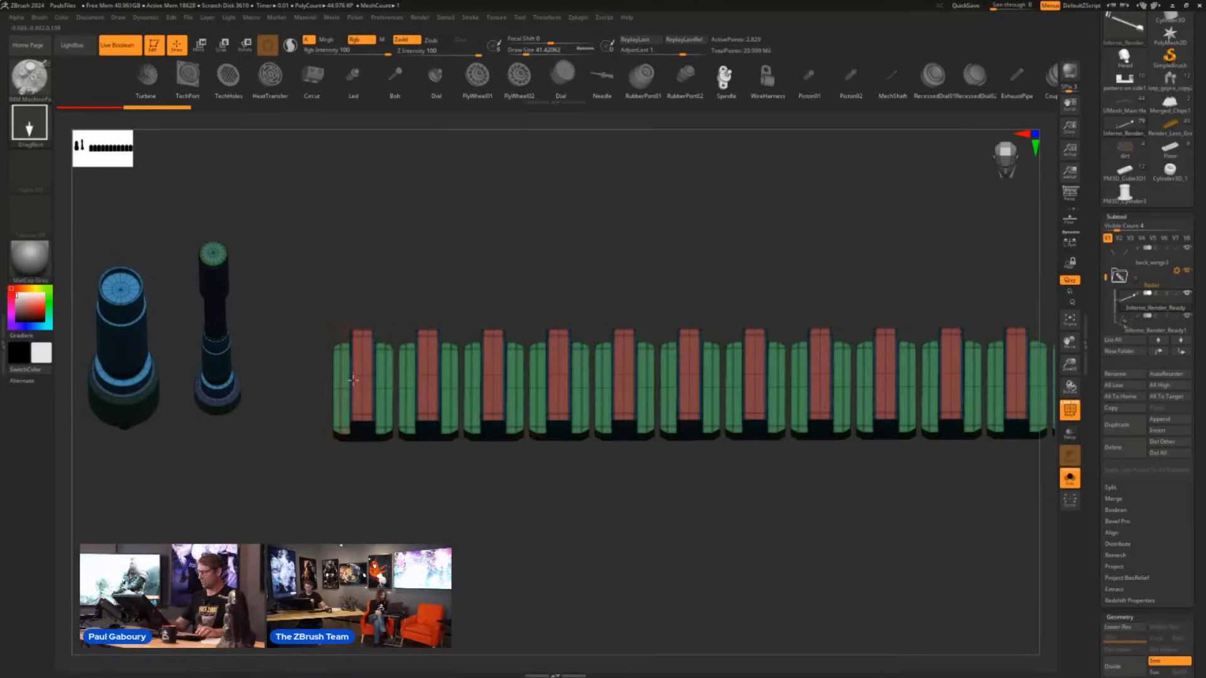
pyautogui.moveTo(283, 523)
pyautogui.keyDown('ctrl'); pyautogui.mouseDown()
pyautogui.moveTo(323, 466)
pyautogui.moveTo(378, 257)
pyautogui.mouseUp(); pyautogui.keyUp('ctrl')
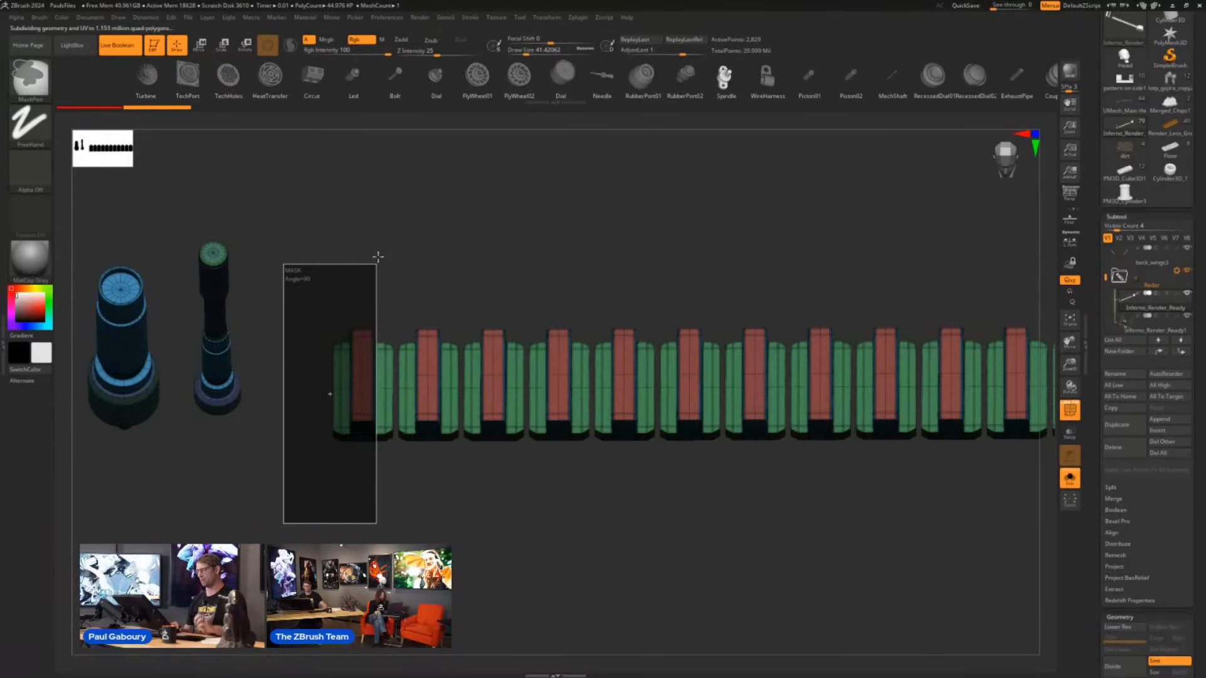
pyautogui.keyDown('ctrl'); pyautogui.moveTo(378, 257); pyautogui.dragTo(378, 257); pyautogui.keyUp('ctrl')
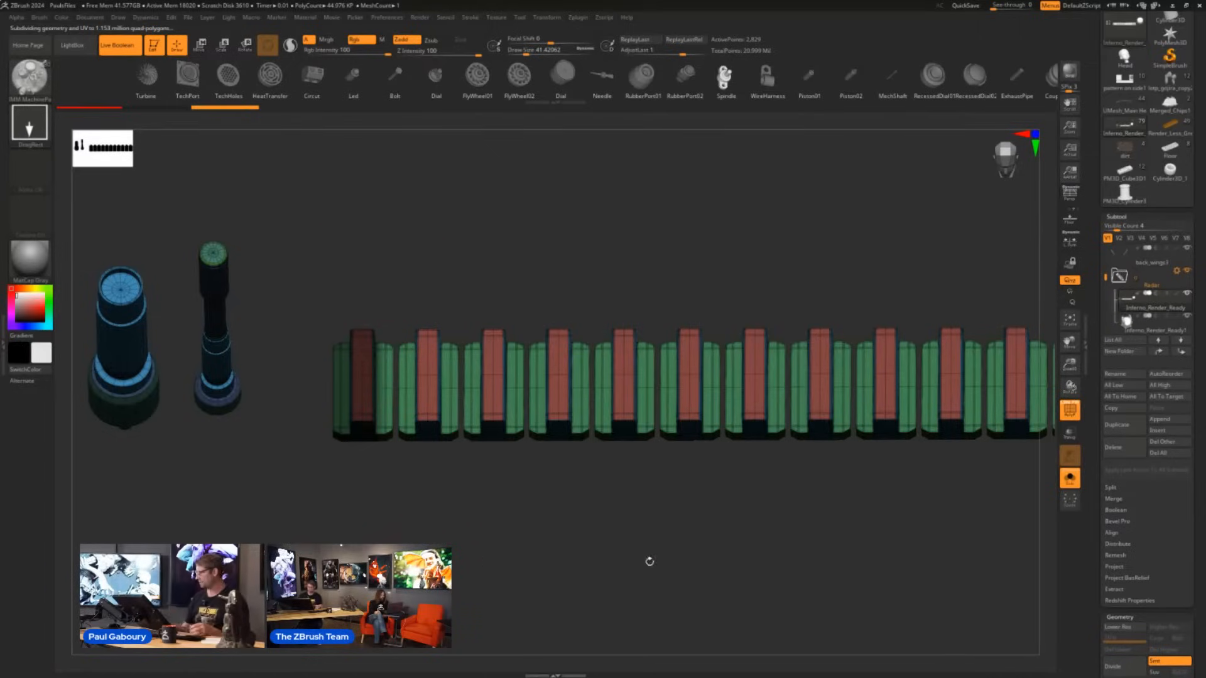
# - Grow the mask to cover the entire first block with Grow All, and invert it so only that block is editable
pyautogui.moveTo(1202, 519); pyautogui.dragTo(1195, 438)
pyautogui.click(1120, 428)
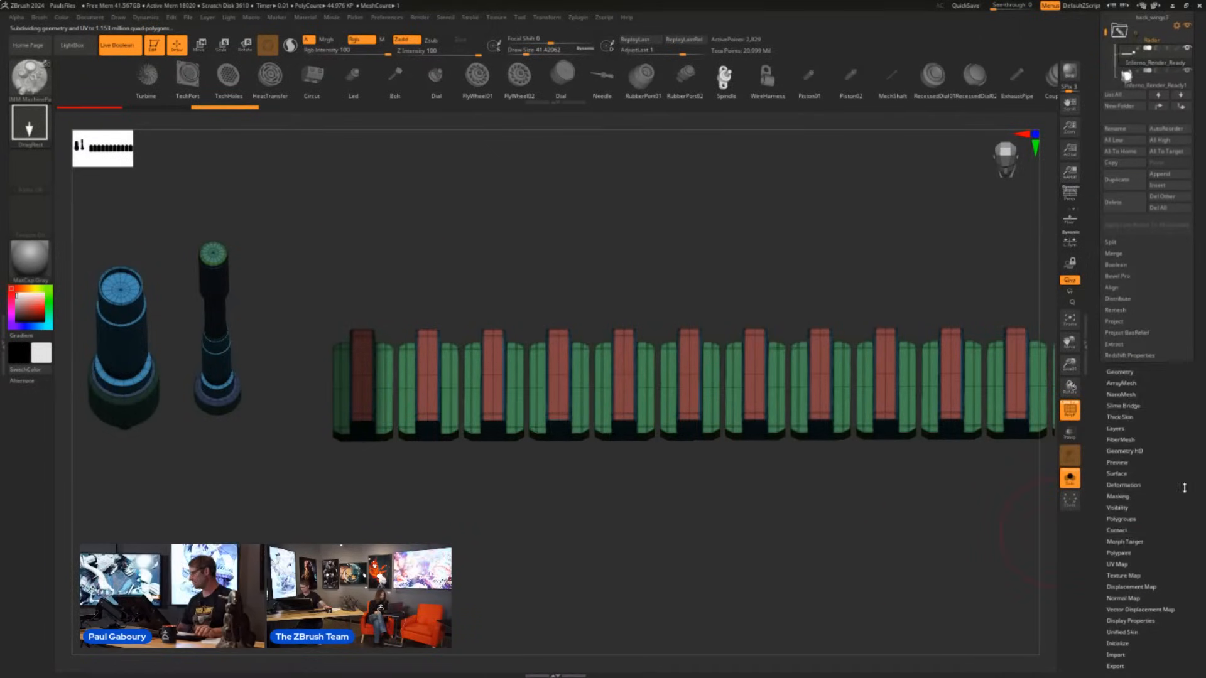
pyautogui.moveTo(1185, 488); pyautogui.dragTo(1168, 433)
pyautogui.click(1122, 401)
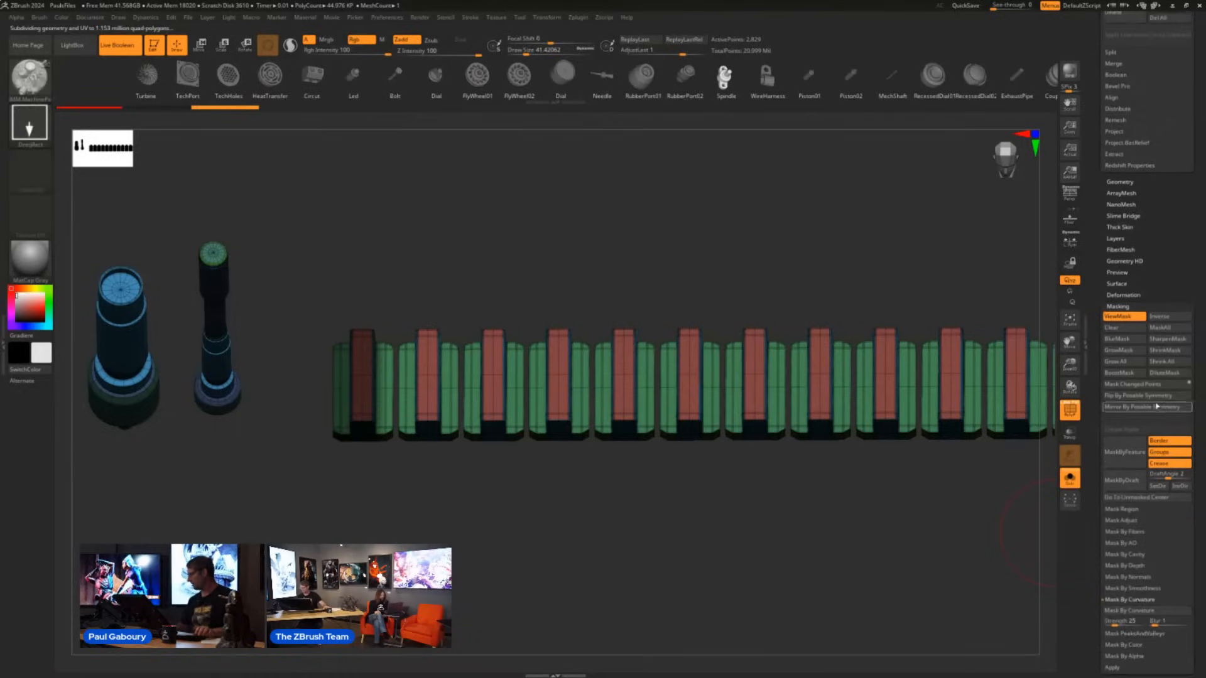
pyautogui.click(1109, 363)
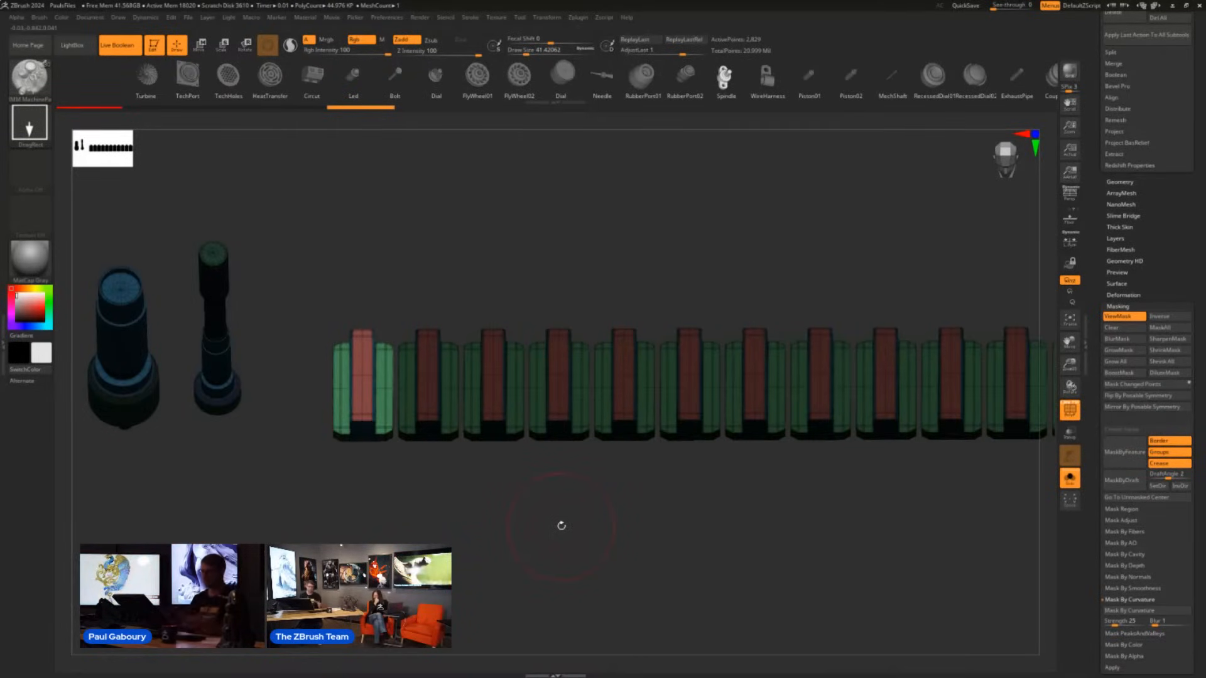
# - Activate the Move Gizmo and align it to a face of the unmasked end block
pyautogui.keyDown('ctrl'); pyautogui.moveTo(699, 483); pyautogui.dragTo(467, 504, button='right'); pyautogui.keyUp('ctrl')
pyautogui.press('w')
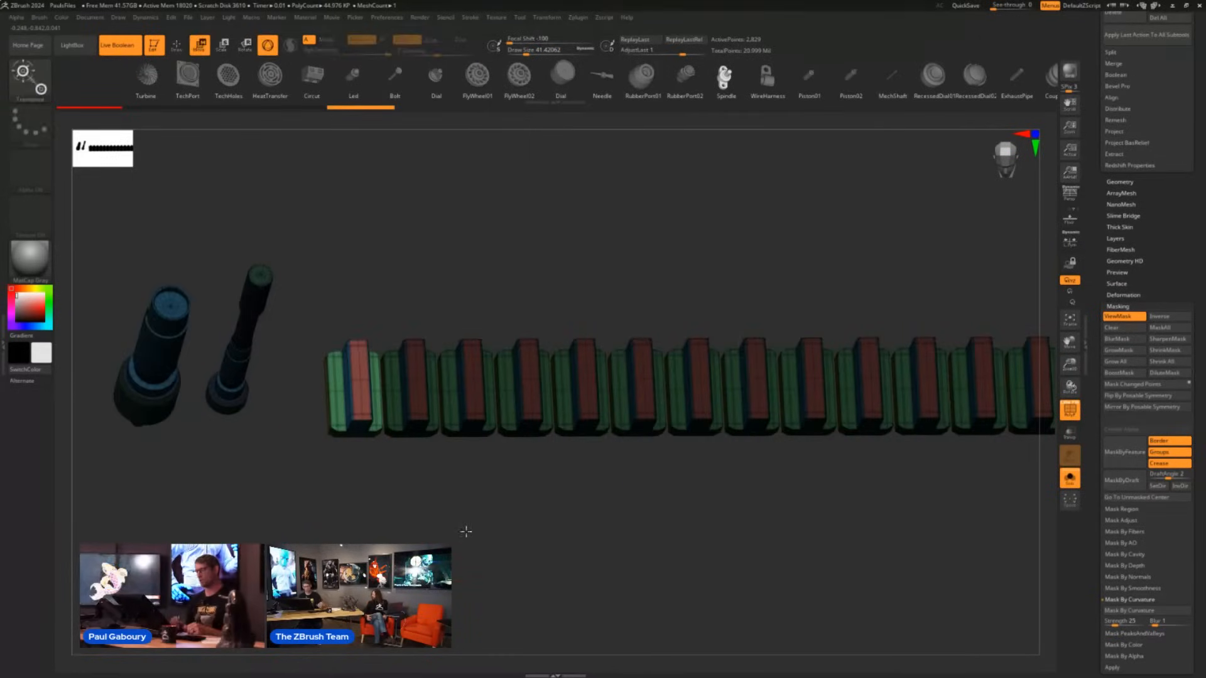
pyautogui.moveTo(494, 494)
pyautogui.mouseDown(button='right')
pyautogui.moveTo(490, 507)
pyautogui.moveTo(507, 489)
pyautogui.mouseUp(button='right')
pyautogui.moveTo(427, 376); pyautogui.dragTo(578, 458, button='right')
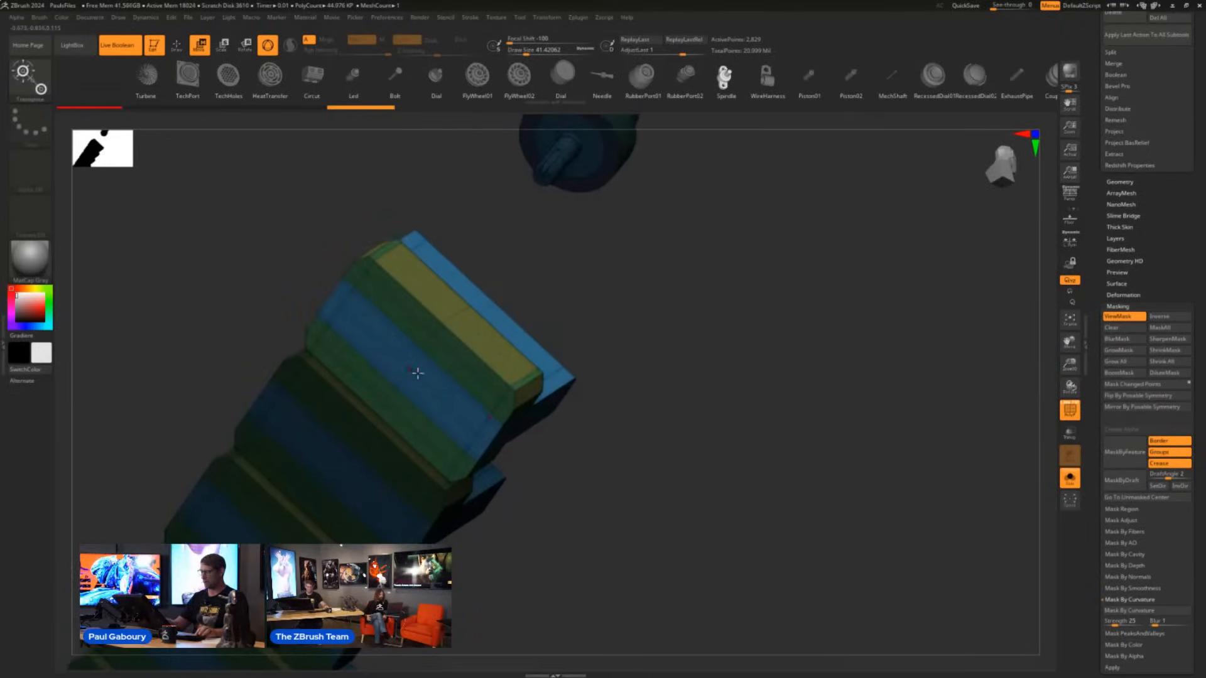
pyautogui.moveTo(410, 369); pyautogui.dragTo(478, 431)
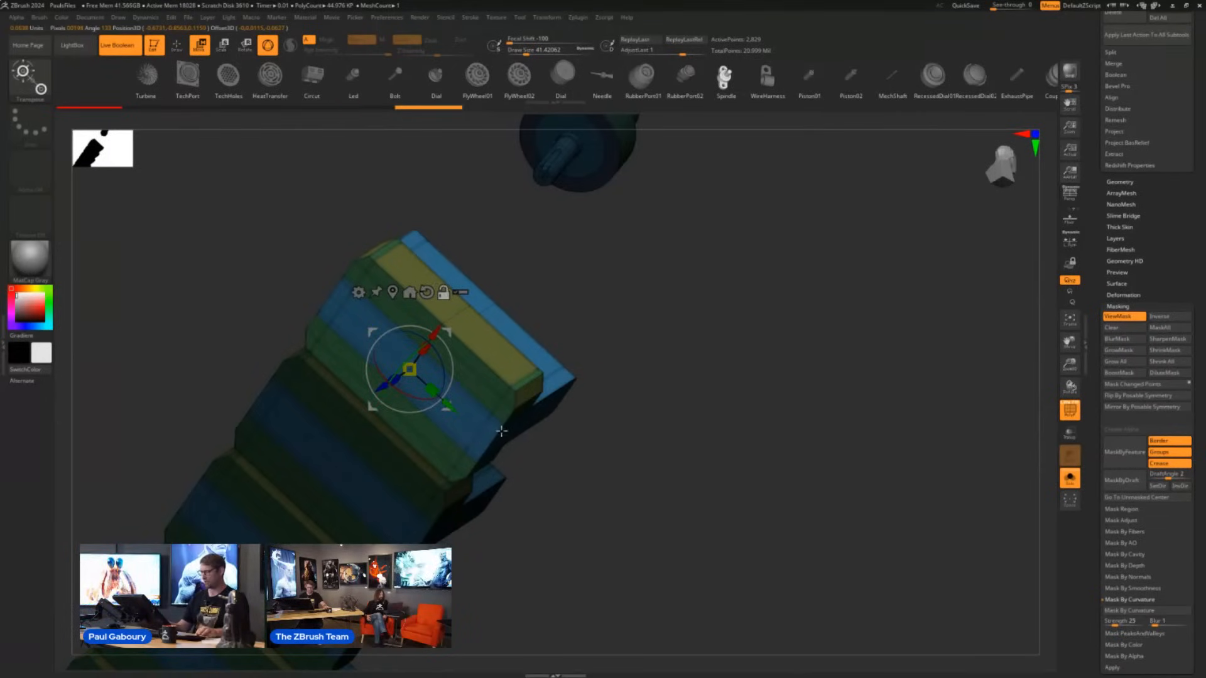
# - Rotate only the Gizmo by -180 degrees about its X axis at the unmasked end block
pyautogui.moveTo(636, 486); pyautogui.dragTo(597, 520, button='right')
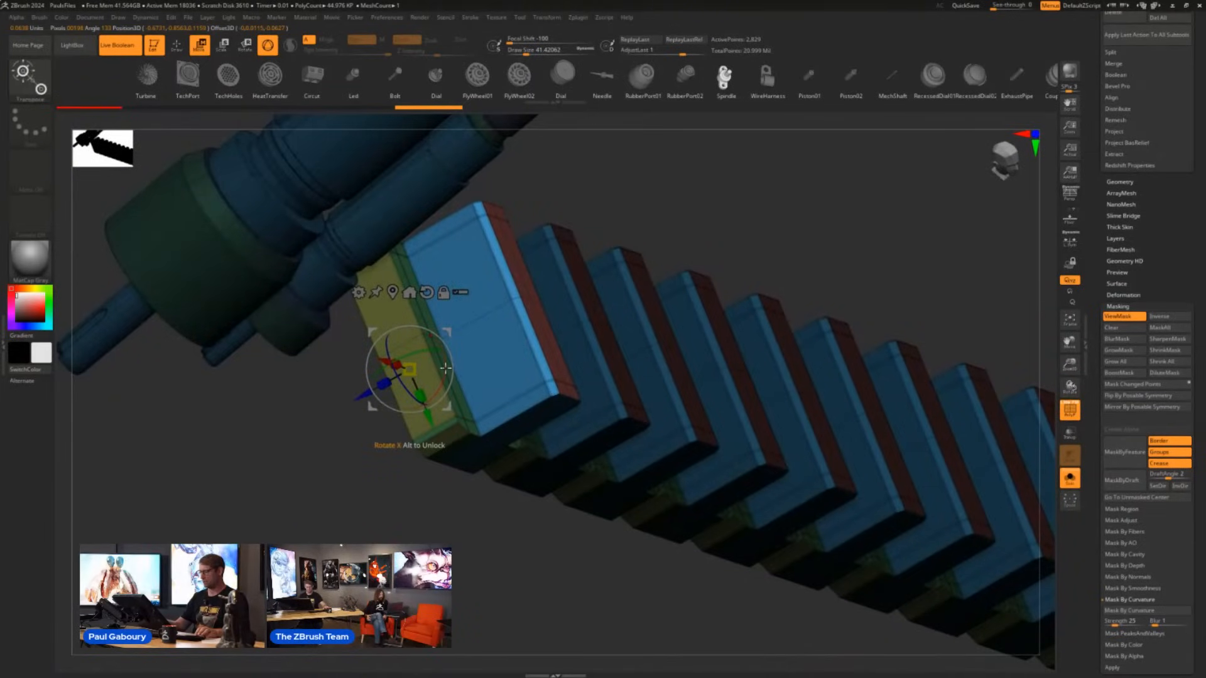
pyautogui.keyDown('alt'); pyautogui.moveTo(445, 368); pyautogui.dragTo(296, 375); pyautogui.keyUp('alt')
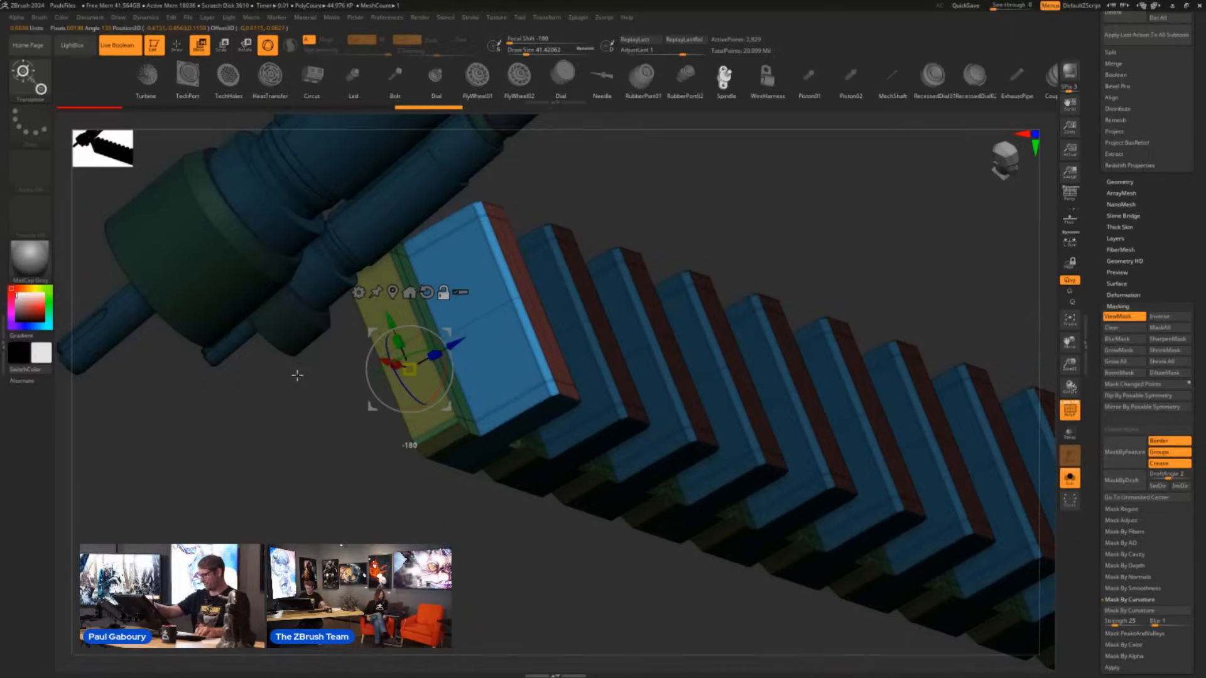
pyautogui.moveTo(491, 530); pyautogui.dragTo(485, 510, button='right')
pyautogui.keyDown('alt'); pyautogui.moveTo(485, 510); pyautogui.dragTo(463, 537, button='right'); pyautogui.keyUp('alt')
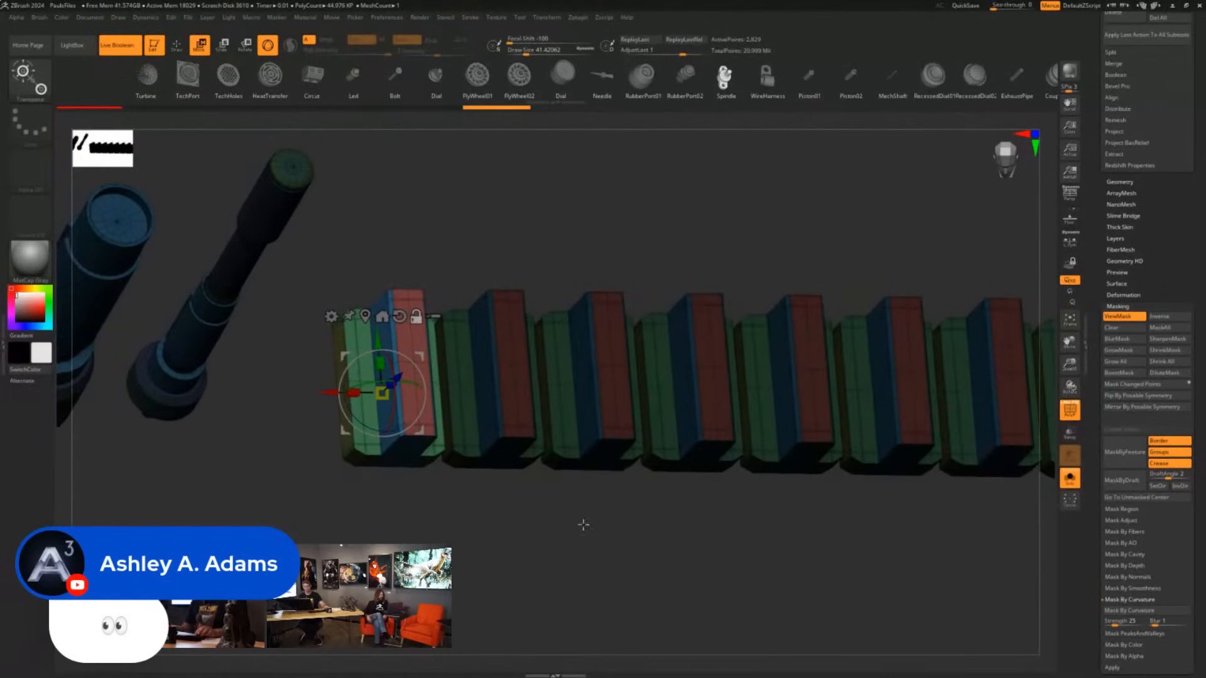
pyautogui.keyDown('alt'); pyautogui.moveTo(583, 525); pyautogui.dragTo(555, 526, button='right'); pyautogui.keyUp('alt')
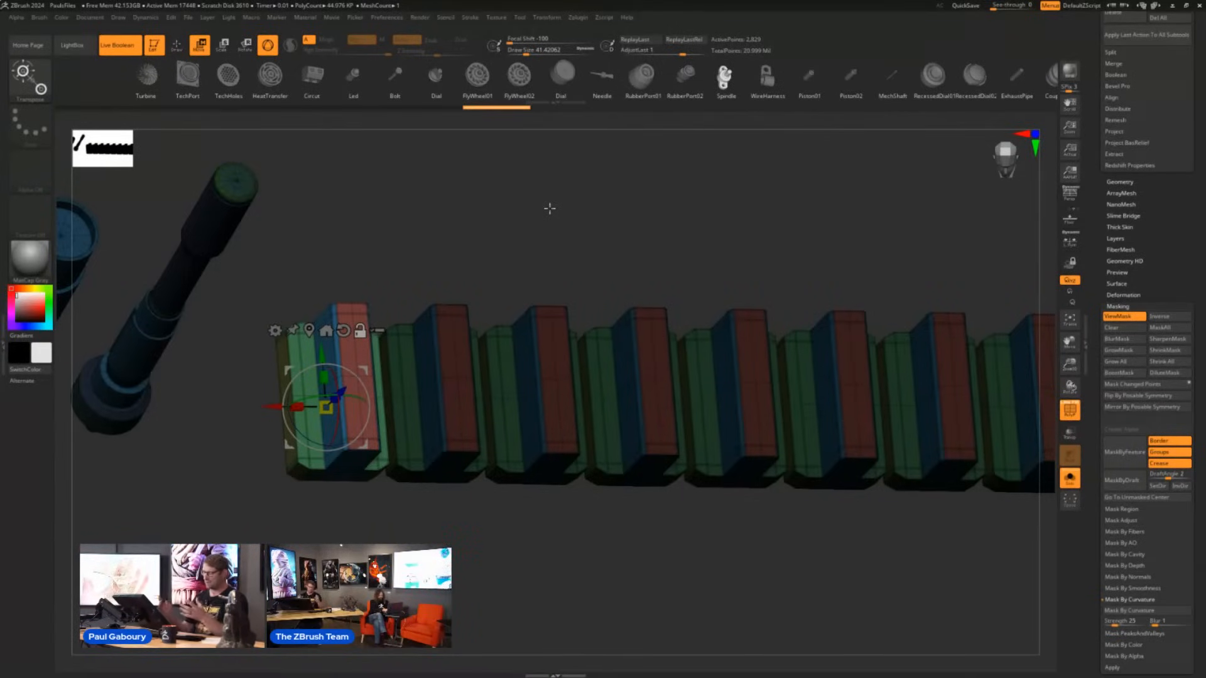
# - Replace the unmasked end block with the Spindle mesh and apply the replacement to all similar blocks in the row
pyautogui.click(726, 90)
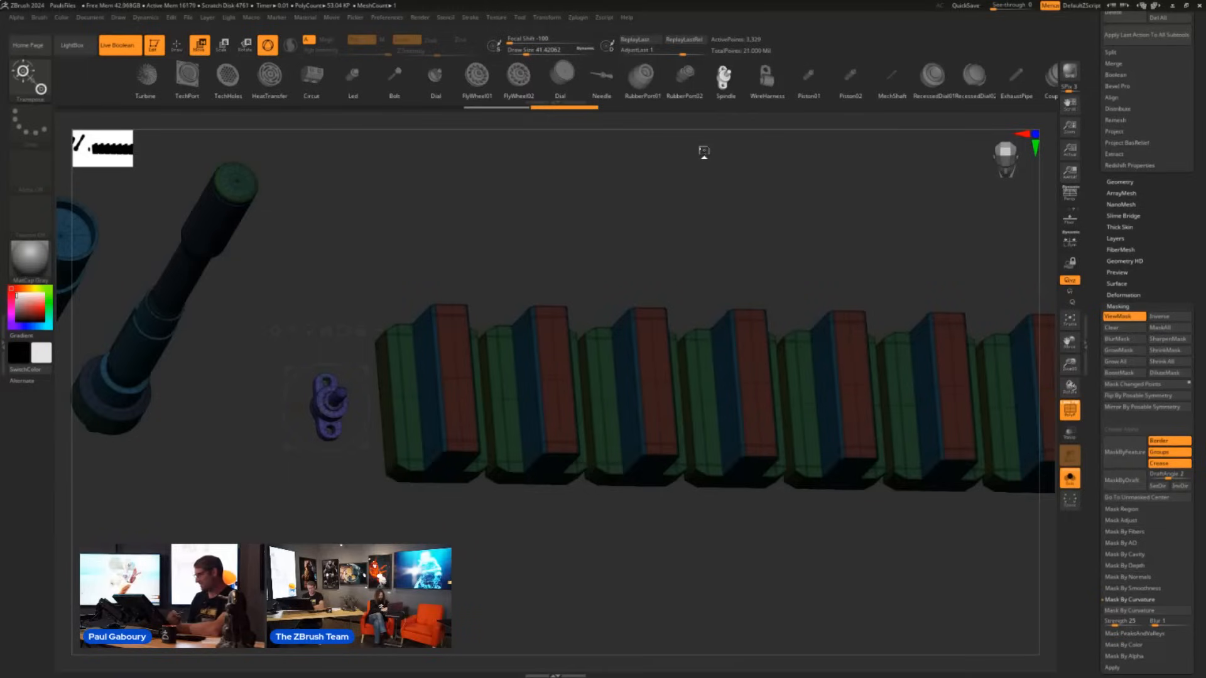
pyautogui.click(1130, 184)
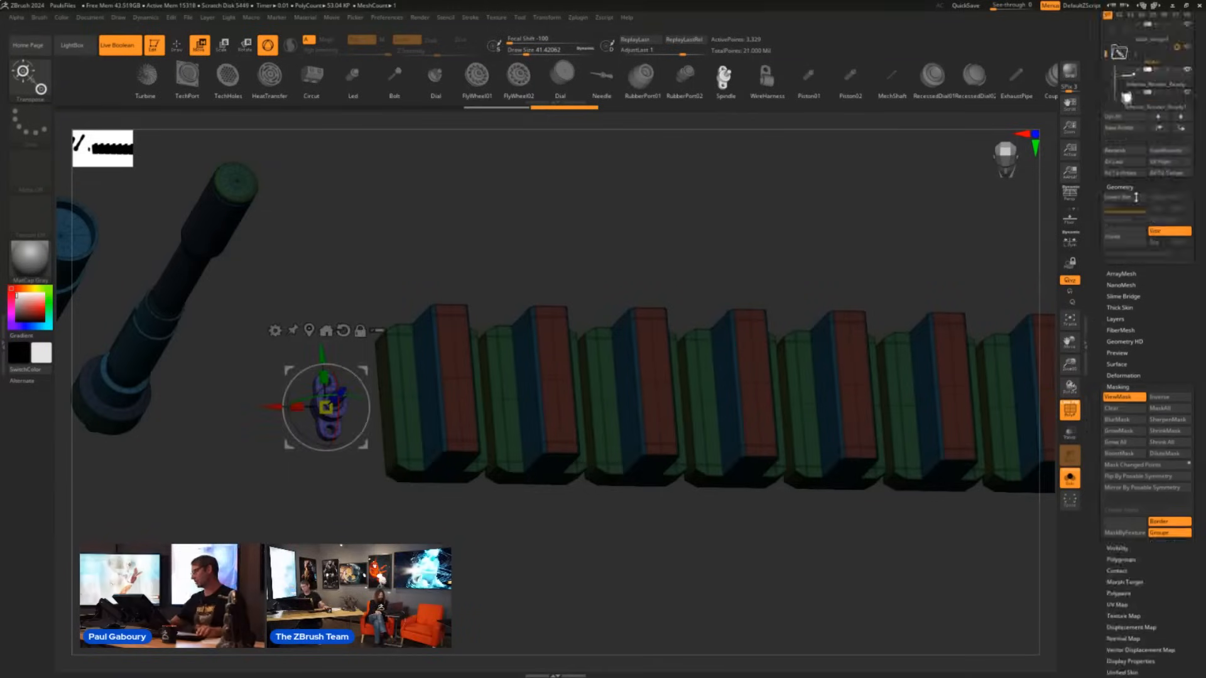
pyautogui.keyDown('ctrl'); pyautogui.moveTo(782, 563); pyautogui.dragTo(843, 608); pyautogui.keyUp('ctrl')
pyautogui.click(1125, 253)
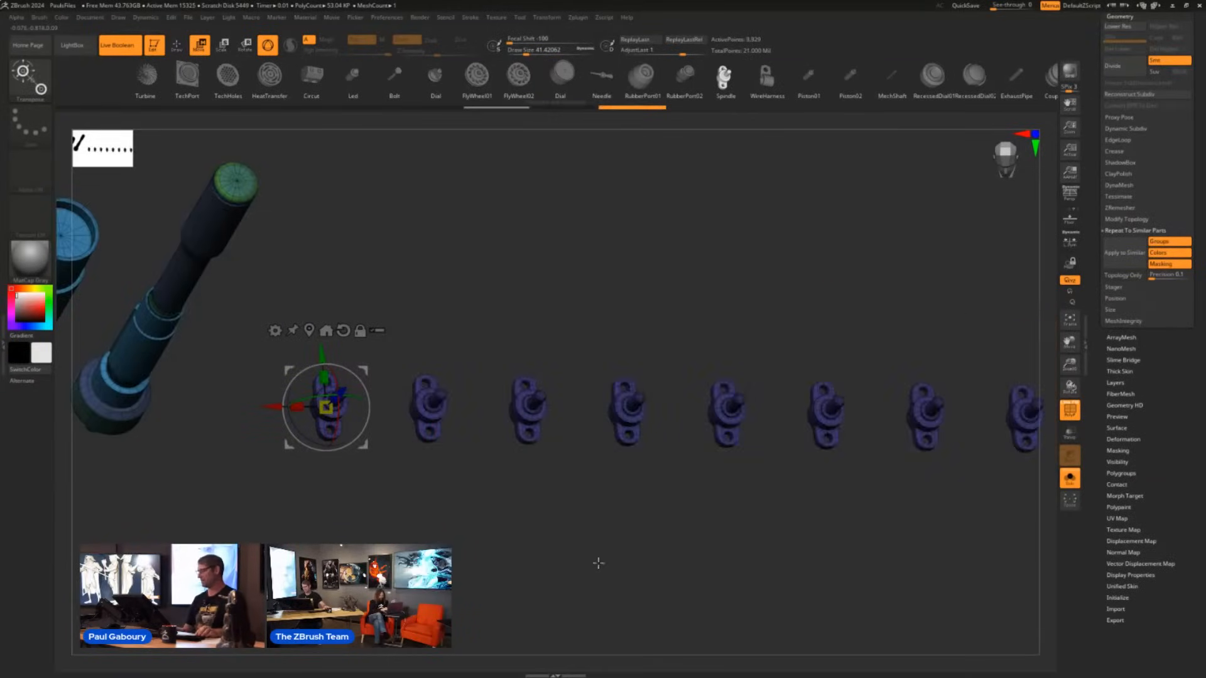
pyautogui.keyDown('ctrl'); pyautogui.moveTo(756, 525); pyautogui.dragTo(594, 486, button='right'); pyautogui.keyUp('ctrl')
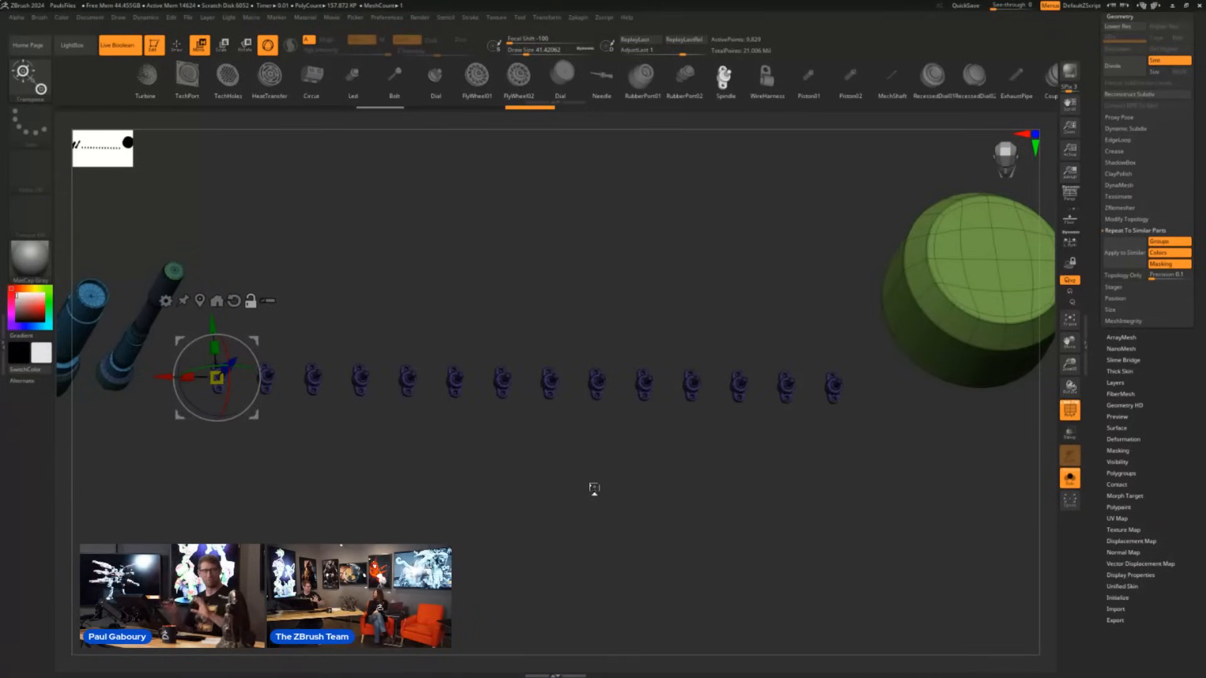
# - Return to the full ship, select the subtool with the small round cutouts on the engine pod, and isolate it
pyautogui.press('f')
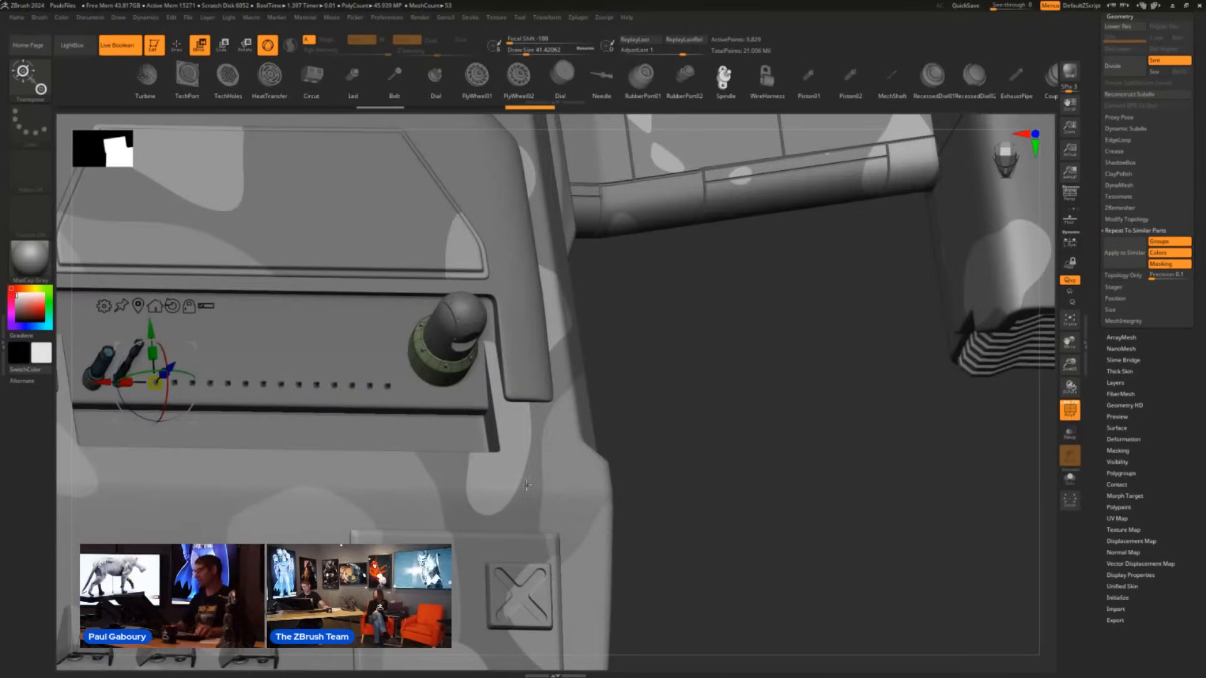
pyautogui.moveTo(527, 484); pyautogui.dragTo(526, 487, button='right')
pyautogui.click(665, 450)
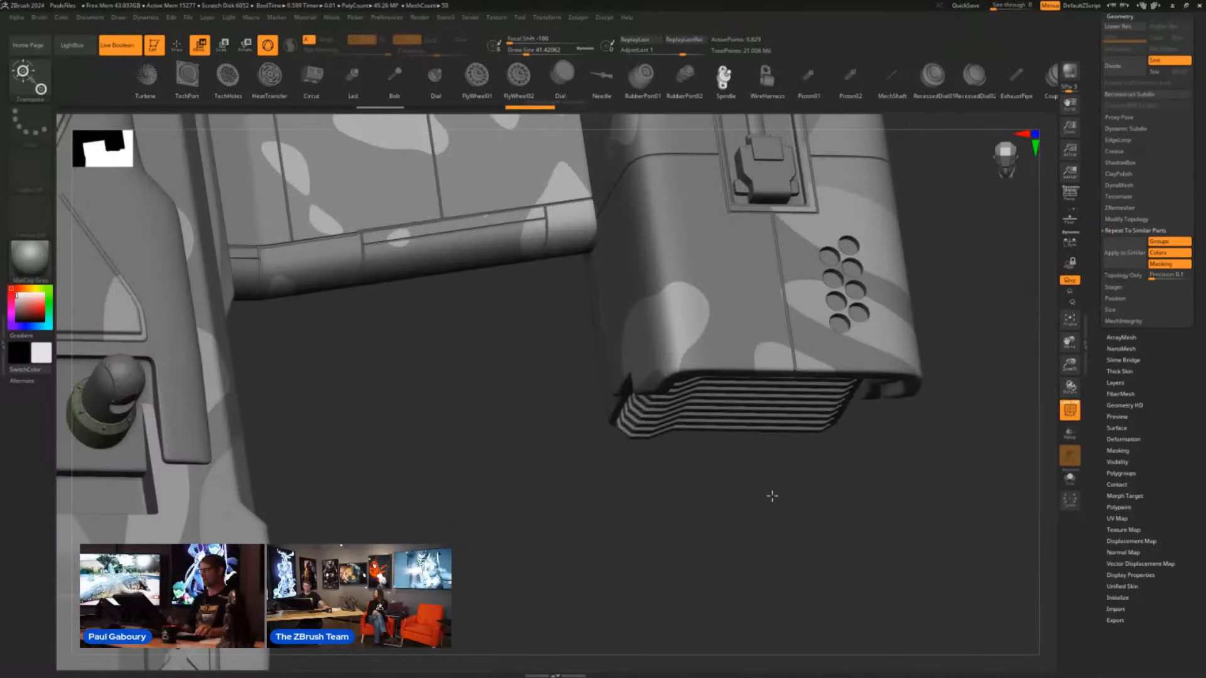
pyautogui.keyDown('alt'); pyautogui.click(832, 261); pyautogui.keyUp('alt')
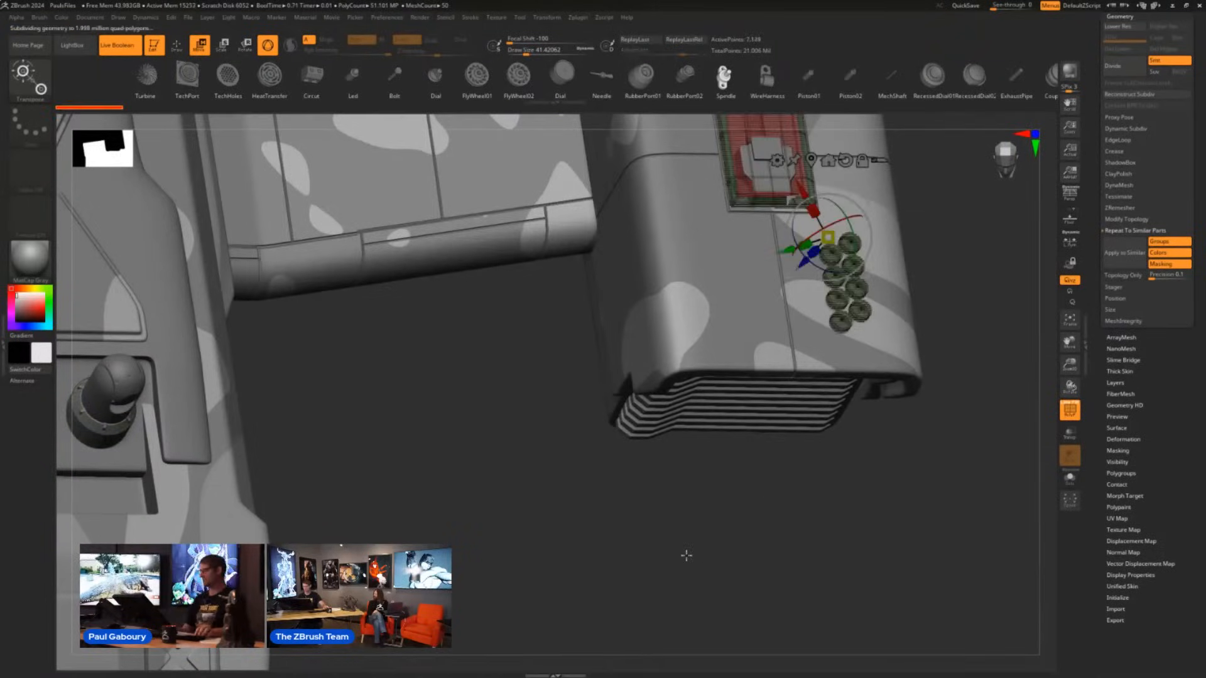
pyautogui.click(1075, 480)
pyautogui.moveTo(948, 424); pyautogui.dragTo(776, 433)
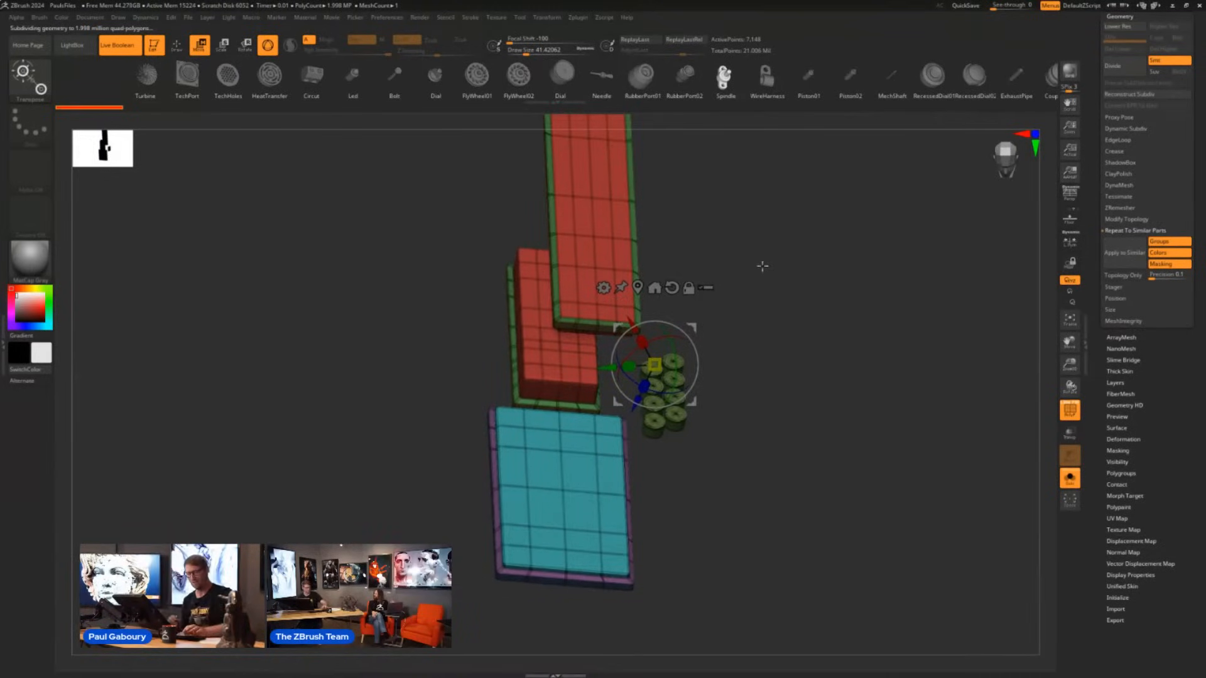
# - Select the IMM Boolean brush for the isolated engine pod parts
pyautogui.press('b')
pyautogui.press('i')
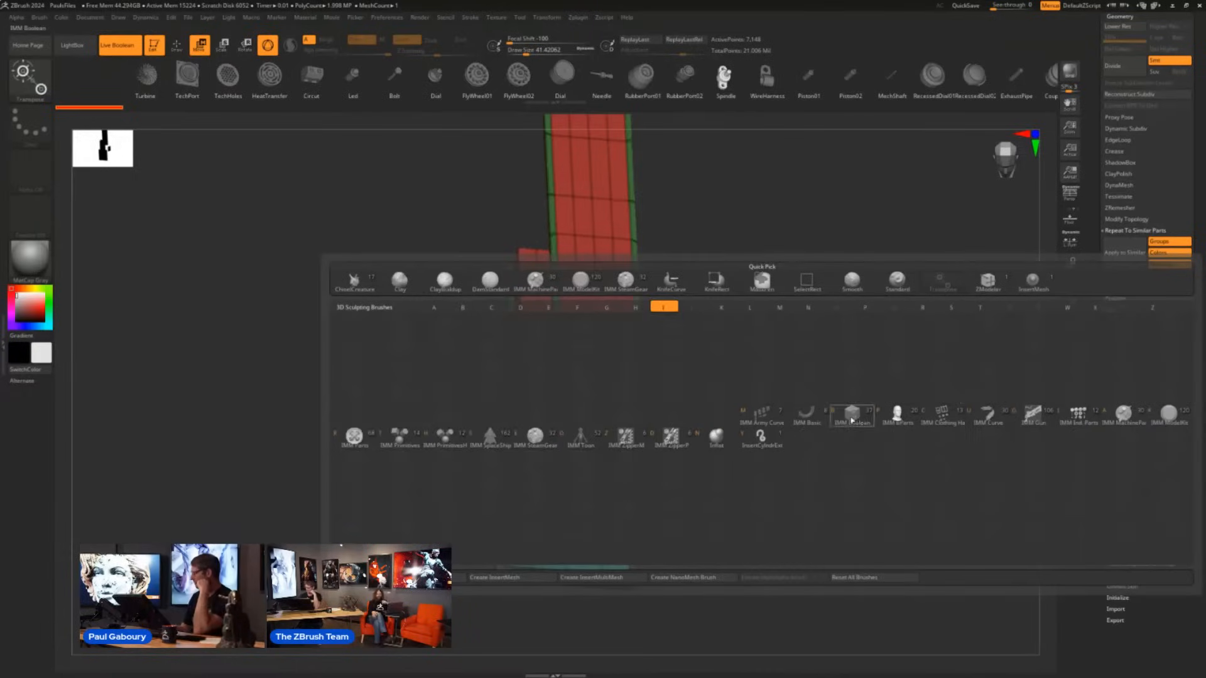
pyautogui.click(852, 416)
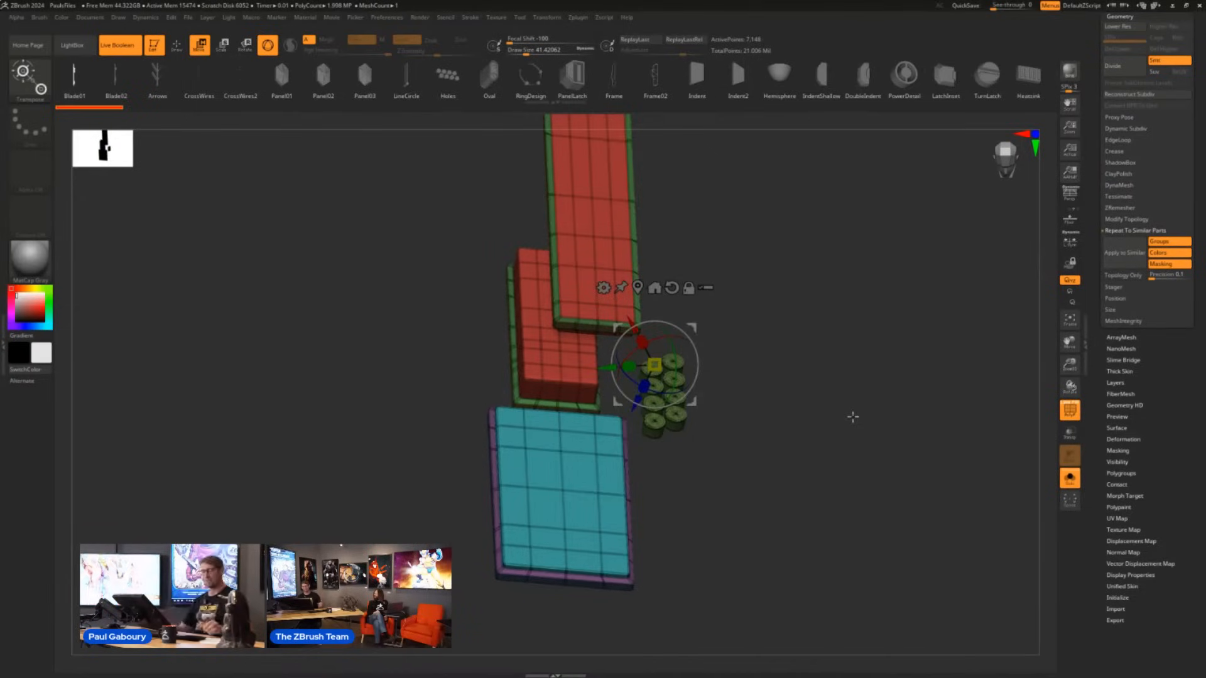
# - Mask the end cylinder of the double row completely with Grow All, and invert the mask to leave only that cylinder unmasked
pyautogui.keyDown('alt'); pyautogui.moveTo(774, 423); pyautogui.dragTo(706, 441, button='right'); pyautogui.keyUp('alt')
pyautogui.keyDown('ctrl'); pyautogui.moveTo(706, 441); pyautogui.dragTo(770, 506, button='right'); pyautogui.keyUp('ctrl')
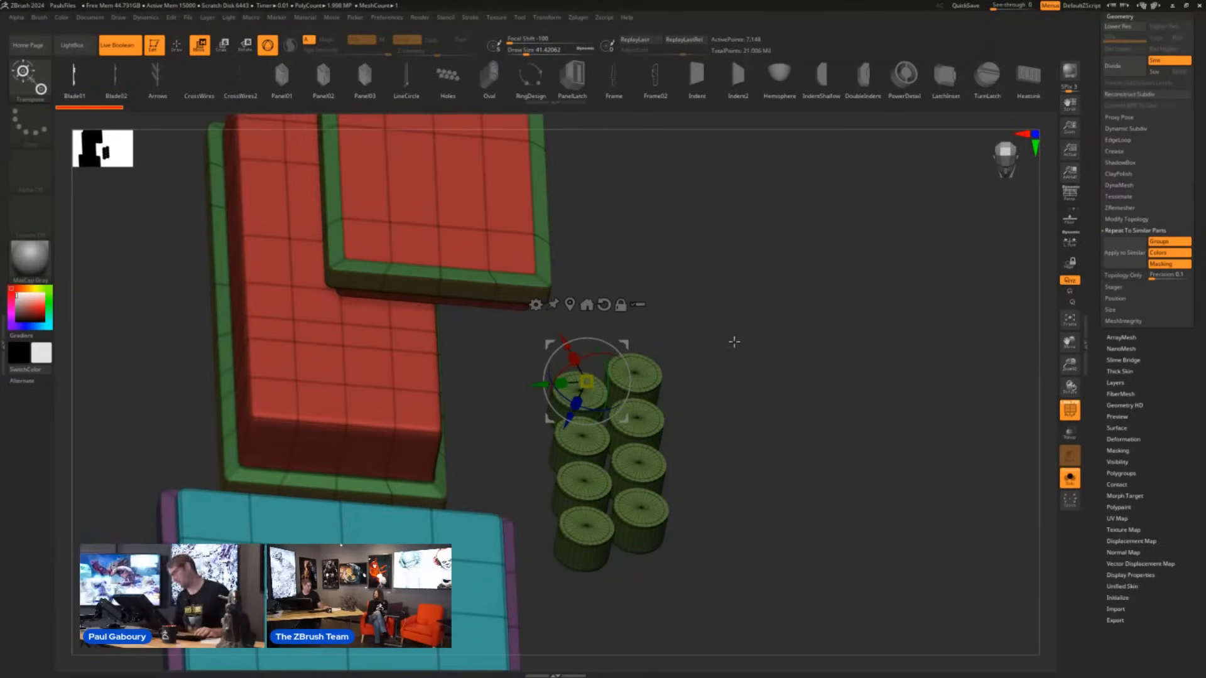
pyautogui.moveTo(733, 342); pyautogui.dragTo(688, 360, button='right')
pyautogui.press('q')
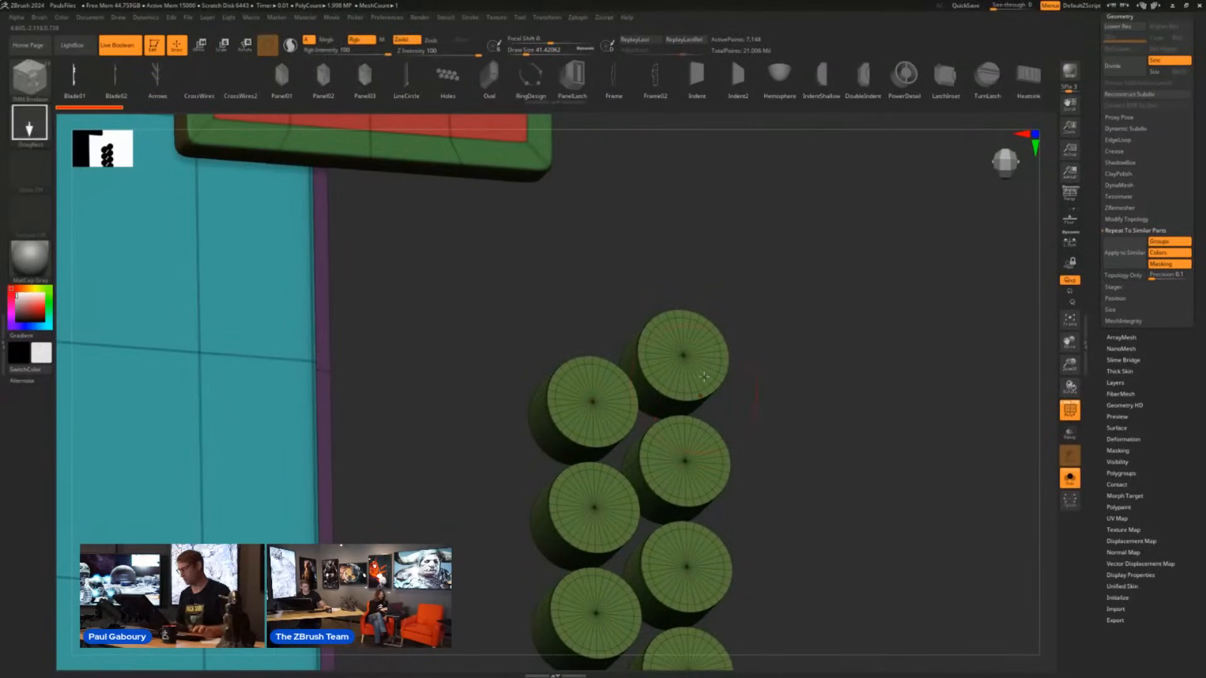
pyautogui.press('s')
pyautogui.moveTo(793, 352); pyautogui.dragTo(788, 351)
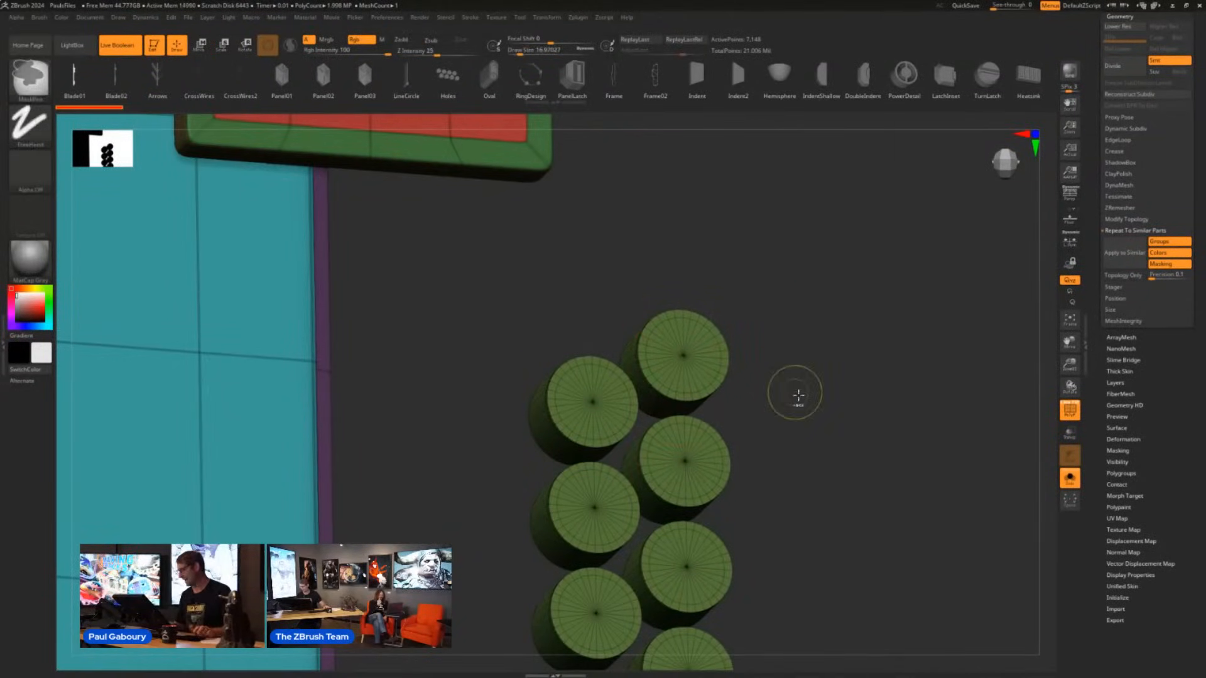
pyautogui.keyDown('ctrl'); pyautogui.moveTo(799, 401); pyautogui.dragTo(661, 260); pyautogui.keyUp('ctrl')
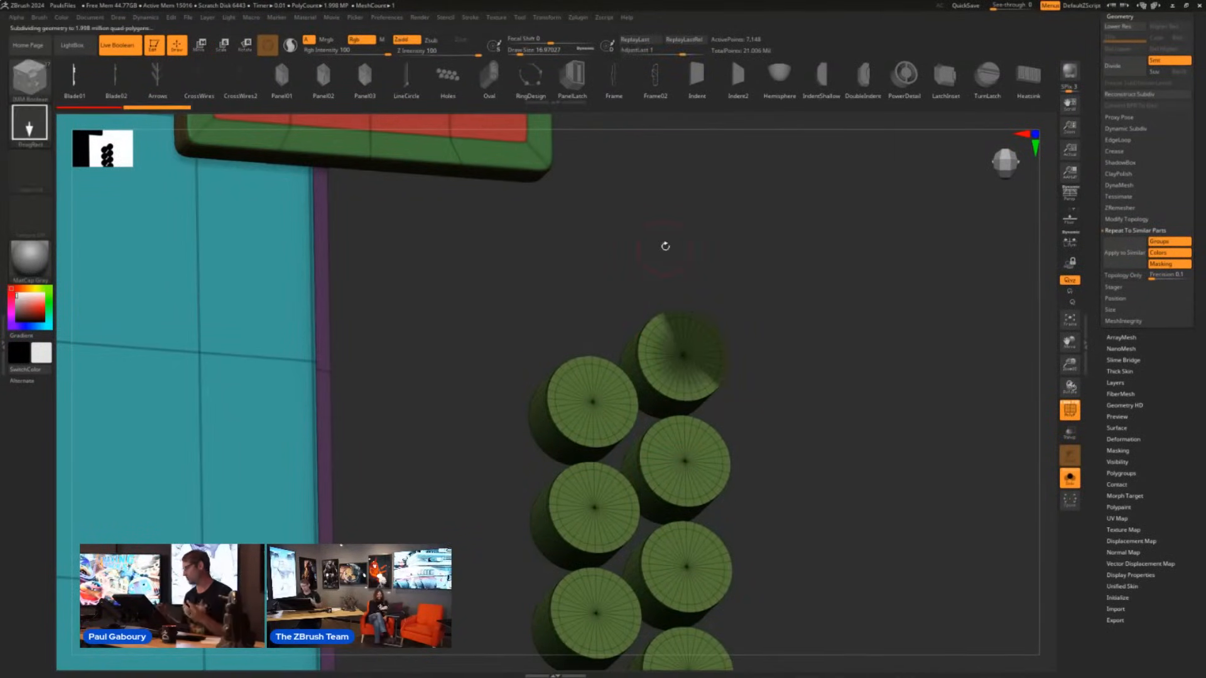
pyautogui.click(1119, 450)
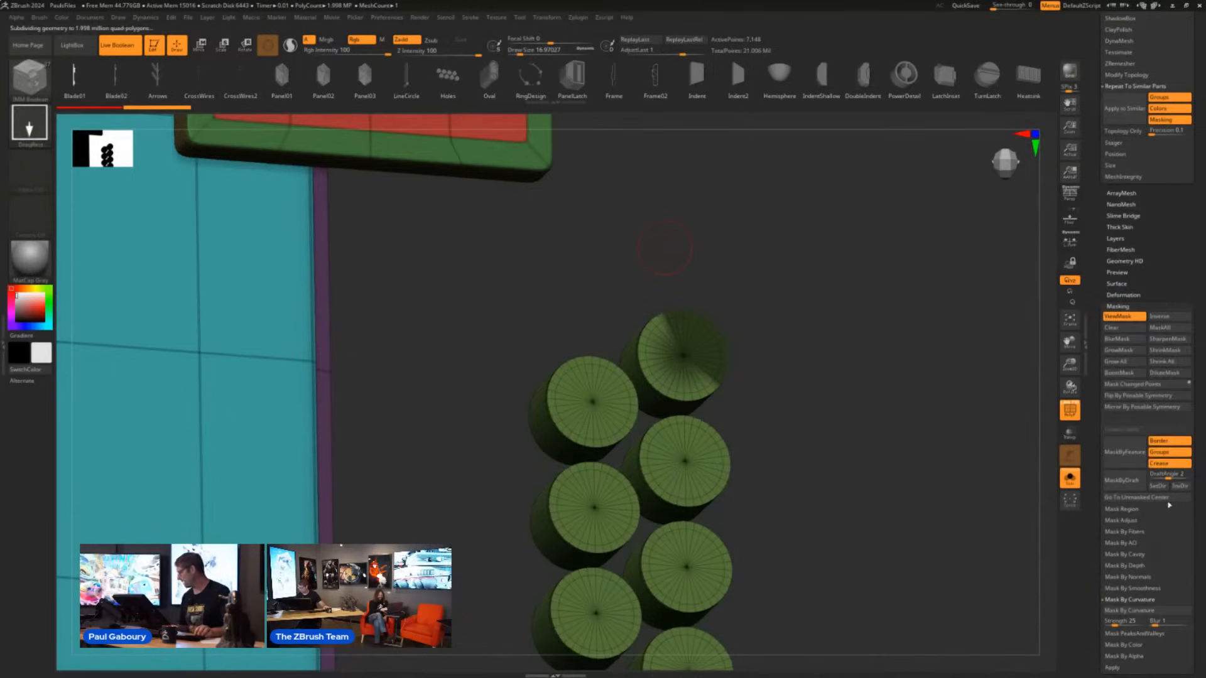
pyautogui.click(1123, 363)
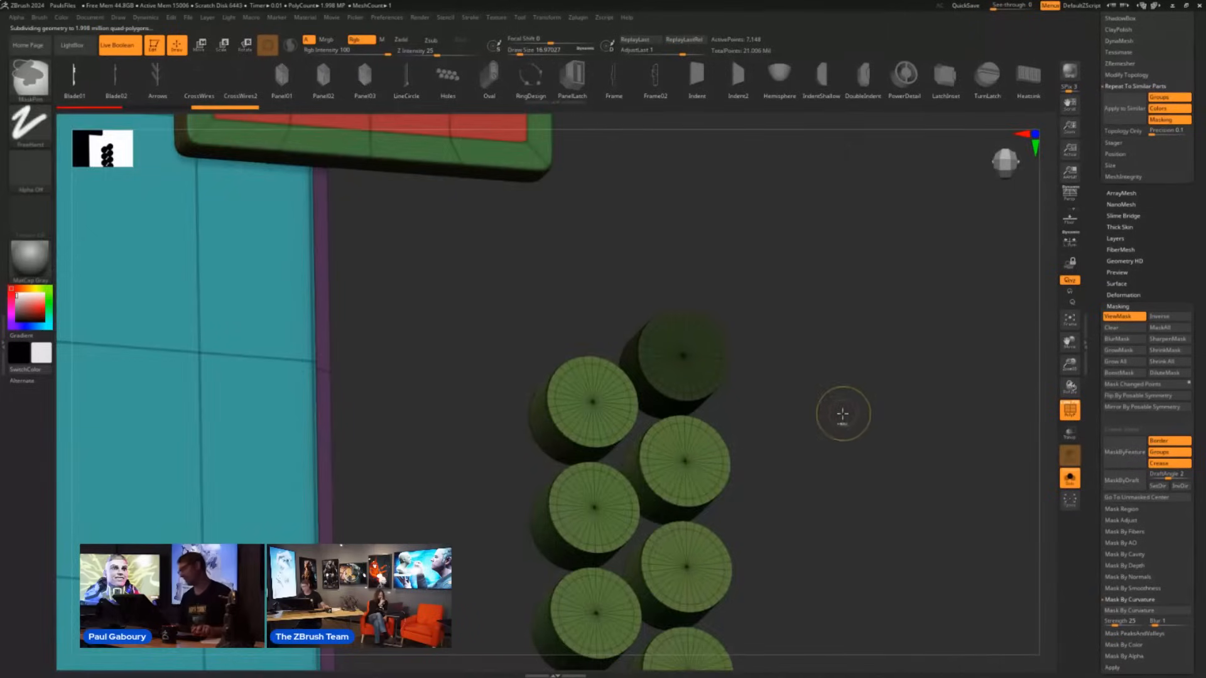
pyautogui.hotkey('ctrl', 'i')
# - Center the Gizmo on the unmasked end cylinder and move only the Gizmo about -0.037 along the cylinder's axis
pyautogui.press('w')
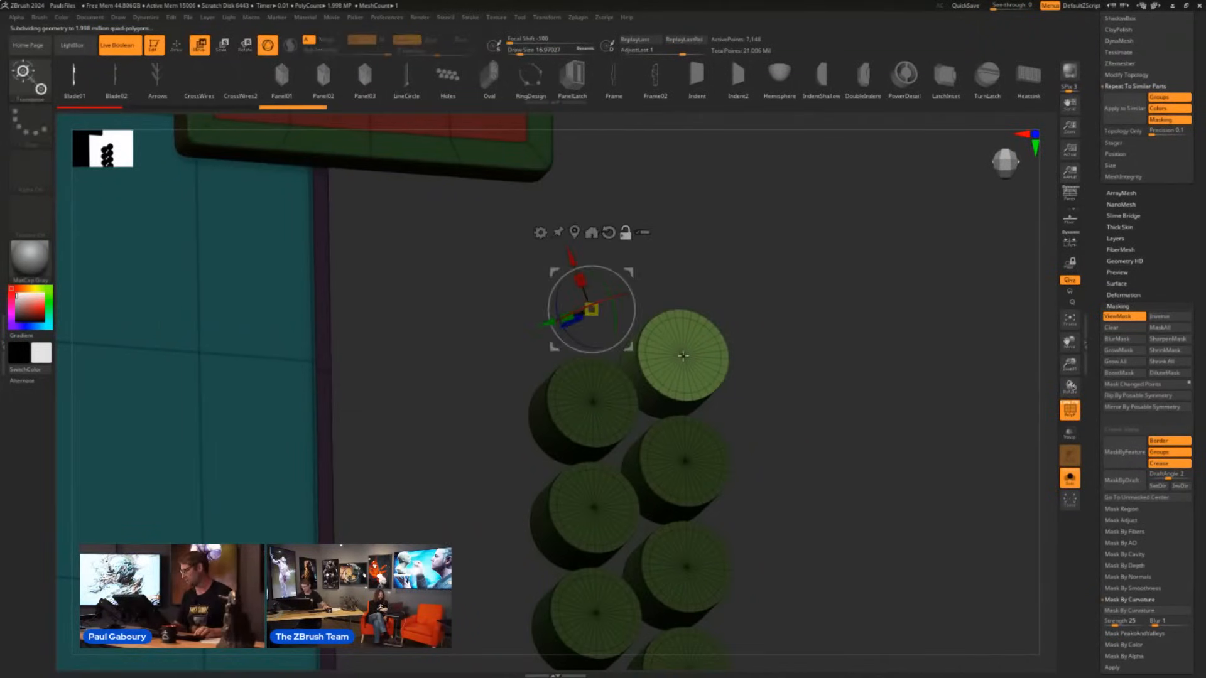
pyautogui.moveTo(786, 436); pyautogui.dragTo(822, 416)
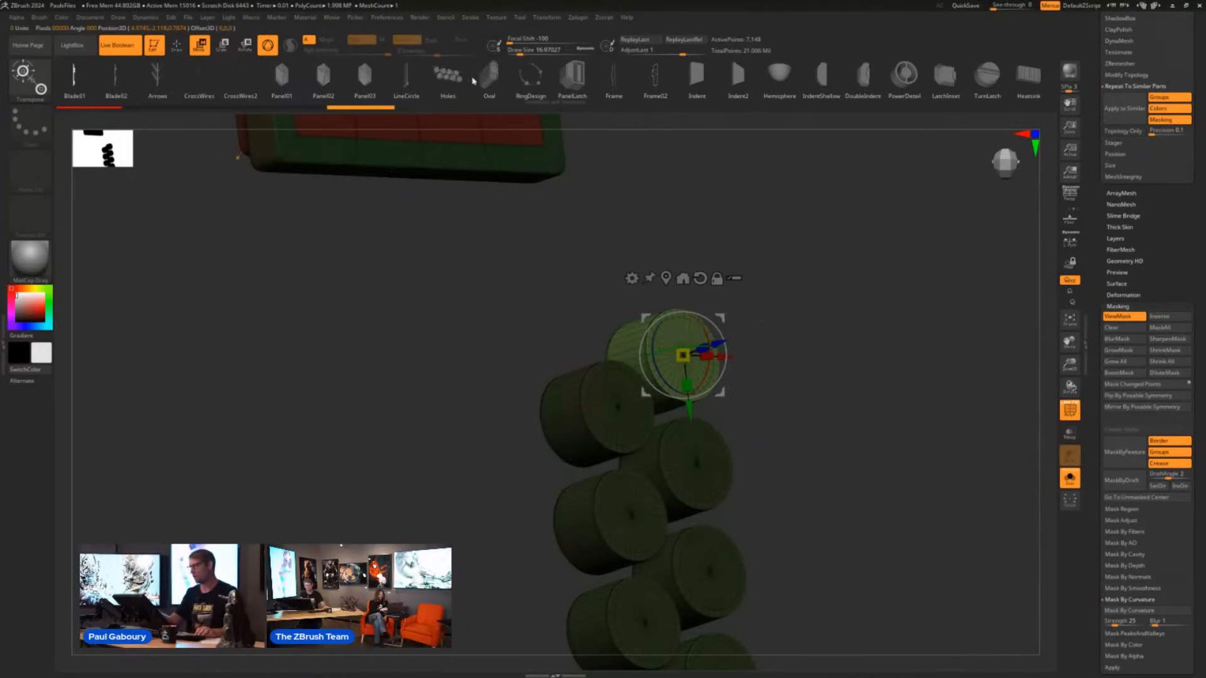
pyautogui.moveTo(816, 441); pyautogui.dragTo(856, 426)
pyautogui.keyDown('alt'); pyautogui.moveTo(738, 345); pyautogui.dragTo(710, 352); pyautogui.keyUp('alt')
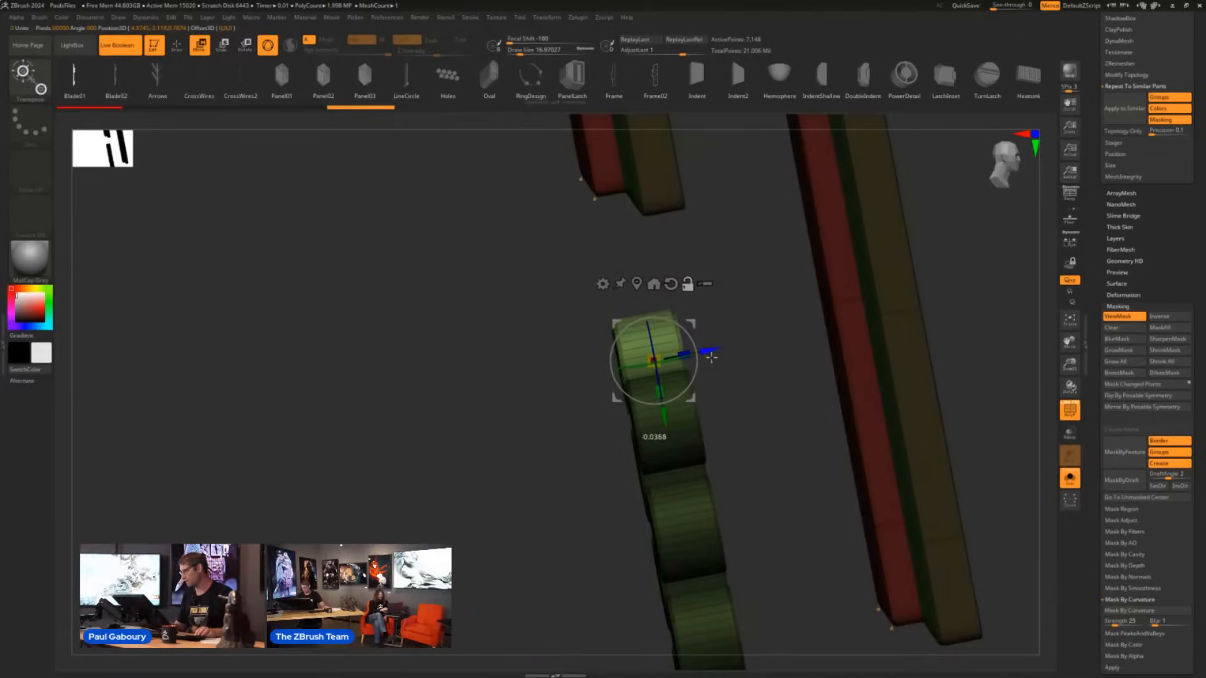
pyautogui.moveTo(749, 439); pyautogui.dragTo(708, 446)
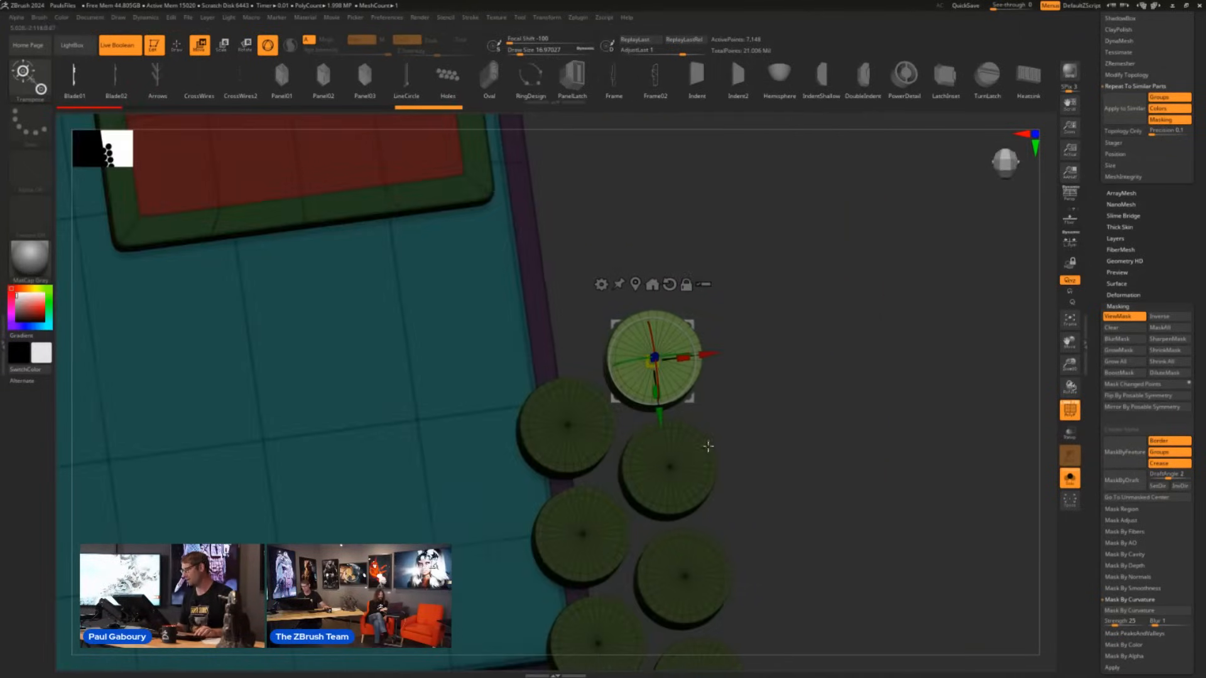
pyautogui.moveTo(784, 399)
pyautogui.keyDown('ctrl'); pyautogui.mouseDown(button='right')
pyautogui.moveTo(735, 405)
pyautogui.moveTo(757, 358)
pyautogui.mouseUp(button='right'); pyautogui.keyUp('ctrl')
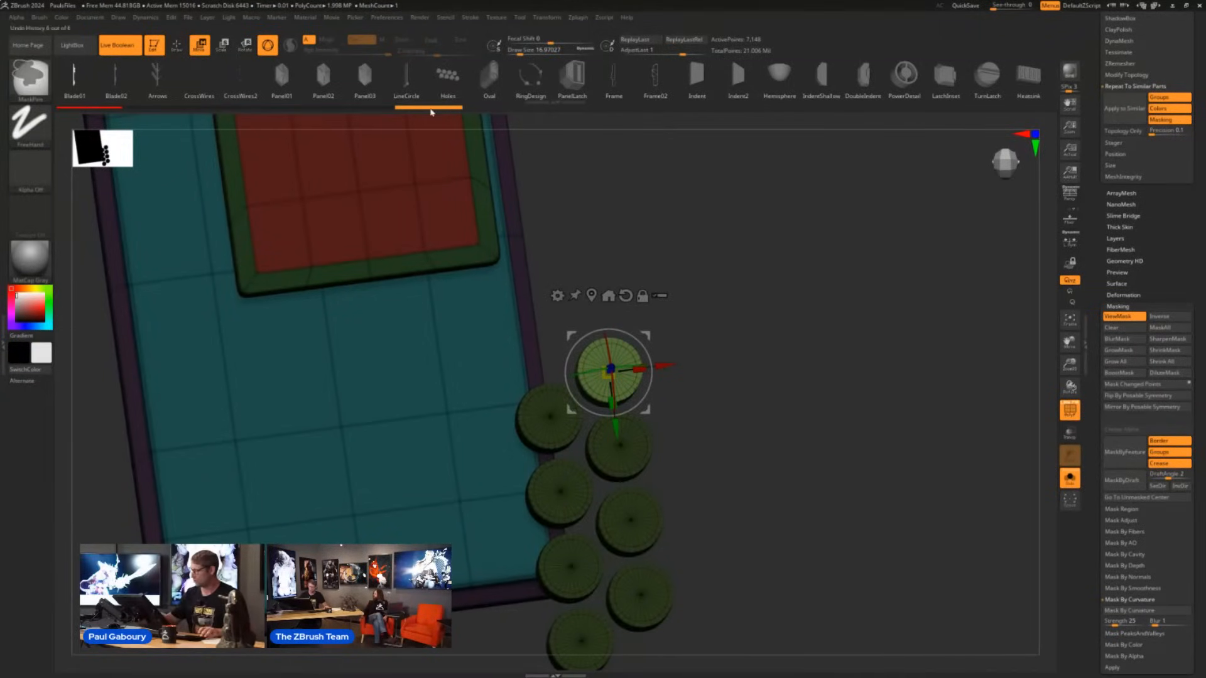
# - Replace the unmasked cylinder with the PanelLatch mesh, rotate it about a quarter turn and enlarge it to roughly the cylinder's width
pyautogui.moveTo(431, 113)
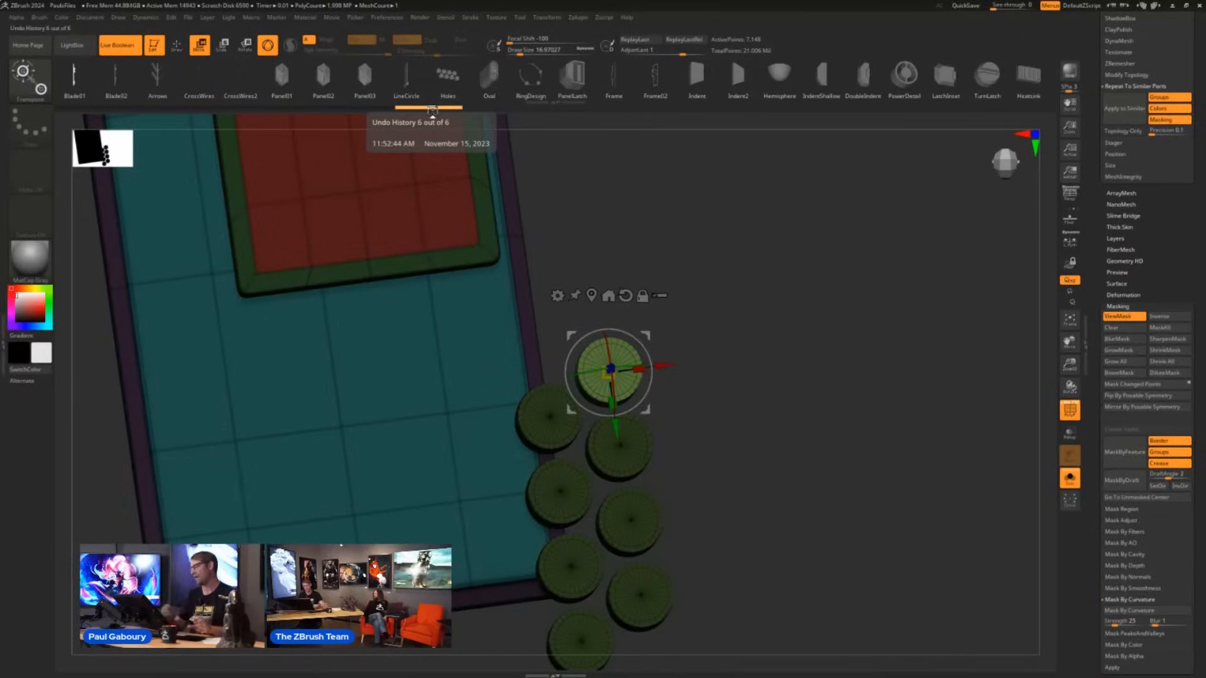
pyautogui.click(575, 83)
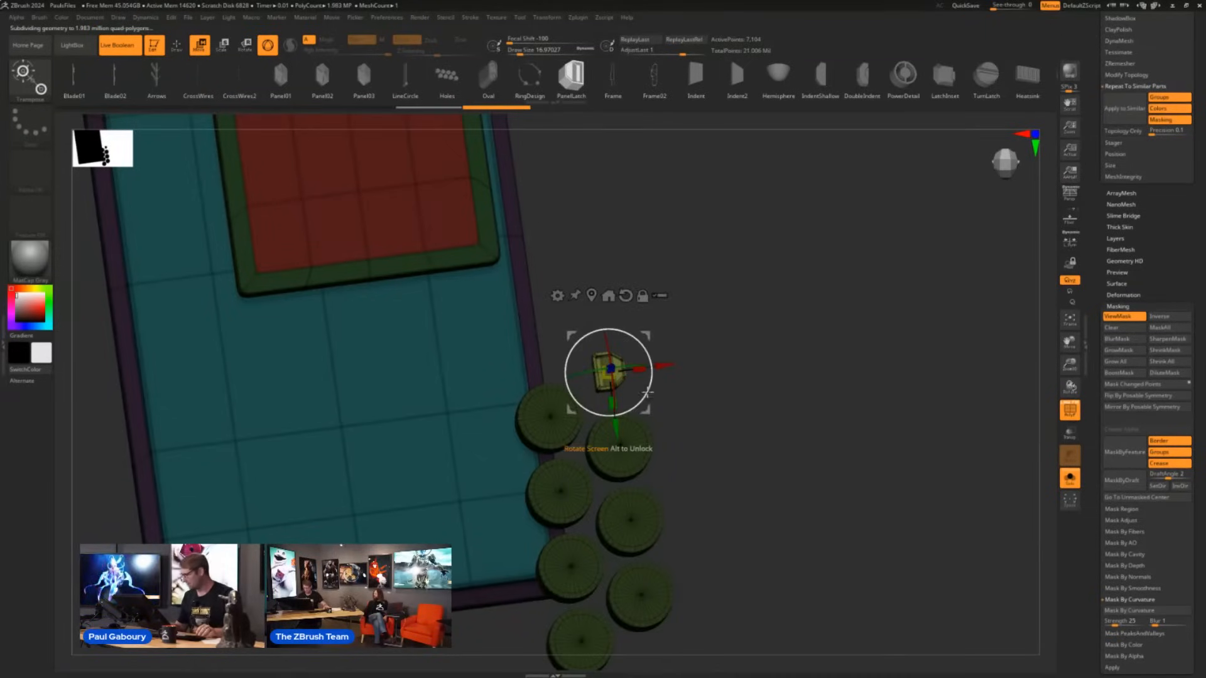
pyautogui.moveTo(648, 392); pyautogui.dragTo(564, 466)
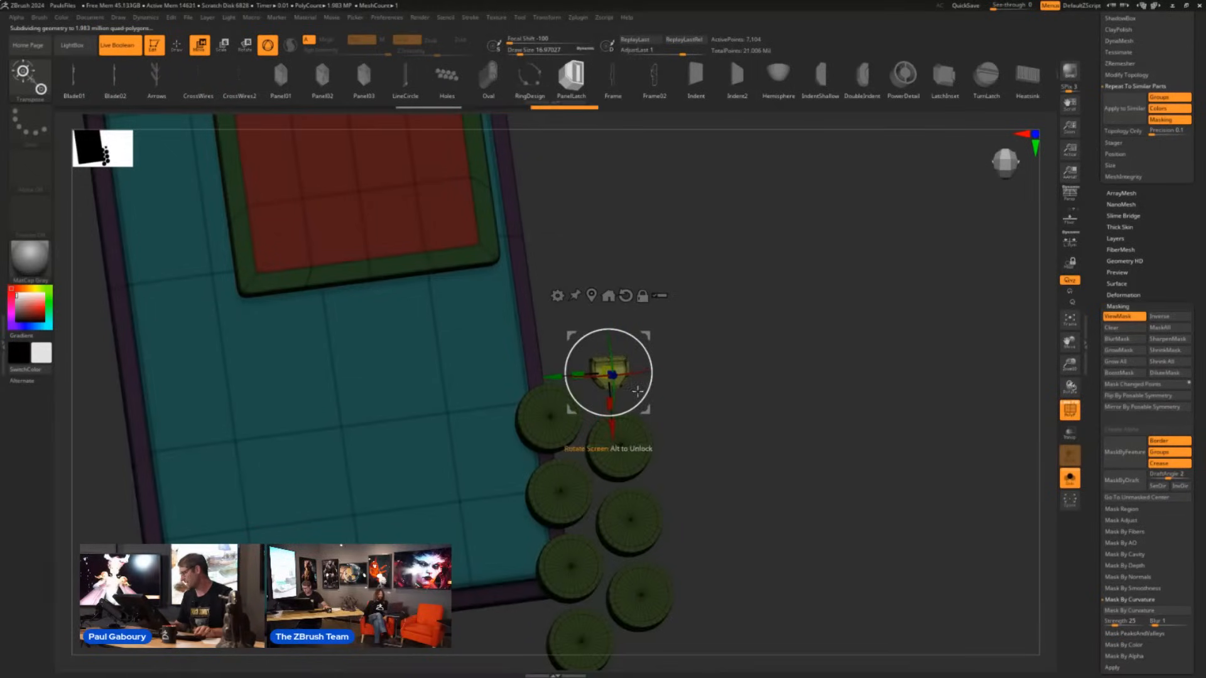
pyautogui.moveTo(609, 375); pyautogui.dragTo(612, 342)
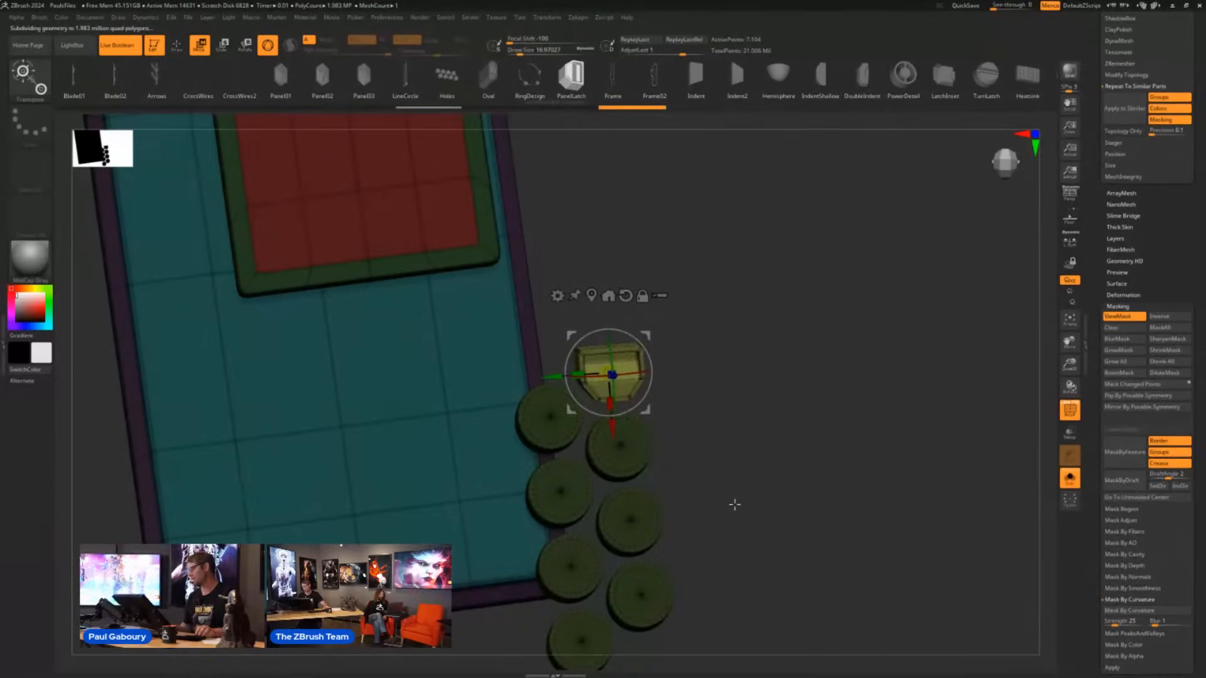
# - Clear the mask, apply the PanelLatch replacement to all similar cylinders, and show the cutouts on the full ship without PolyFrame
pyautogui.keyDown('ctrl'); pyautogui.moveTo(751, 447); pyautogui.dragTo(814, 545); pyautogui.keyUp('ctrl')
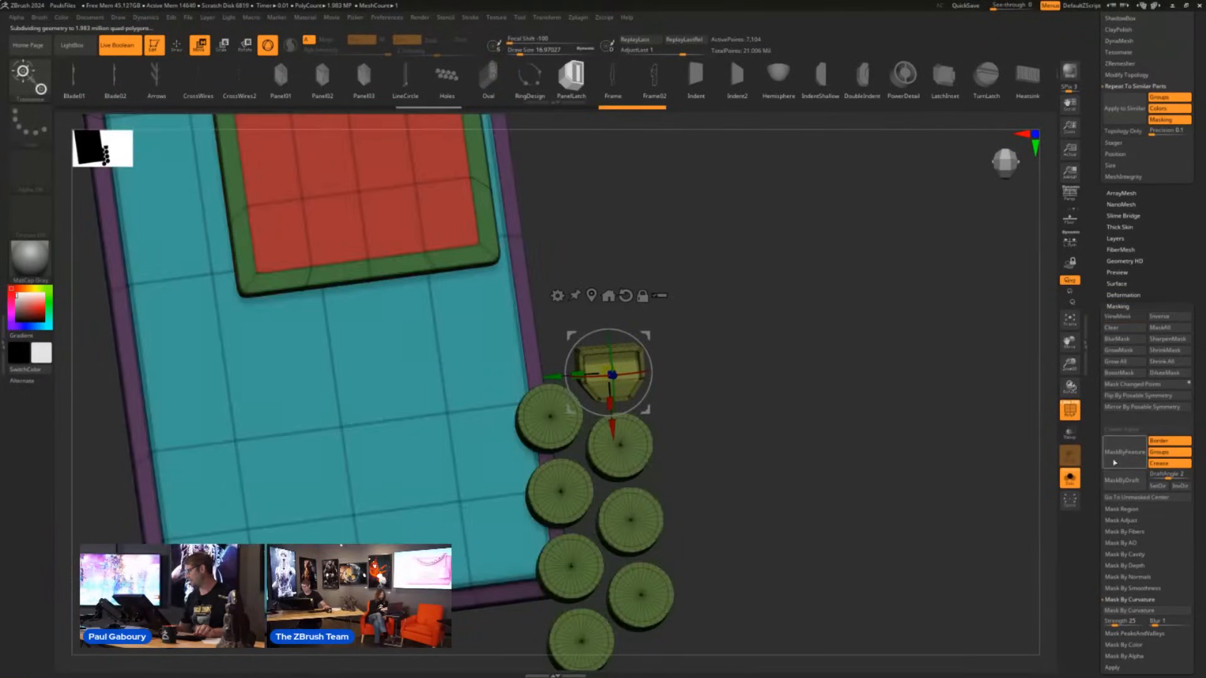
pyautogui.click(1124, 108)
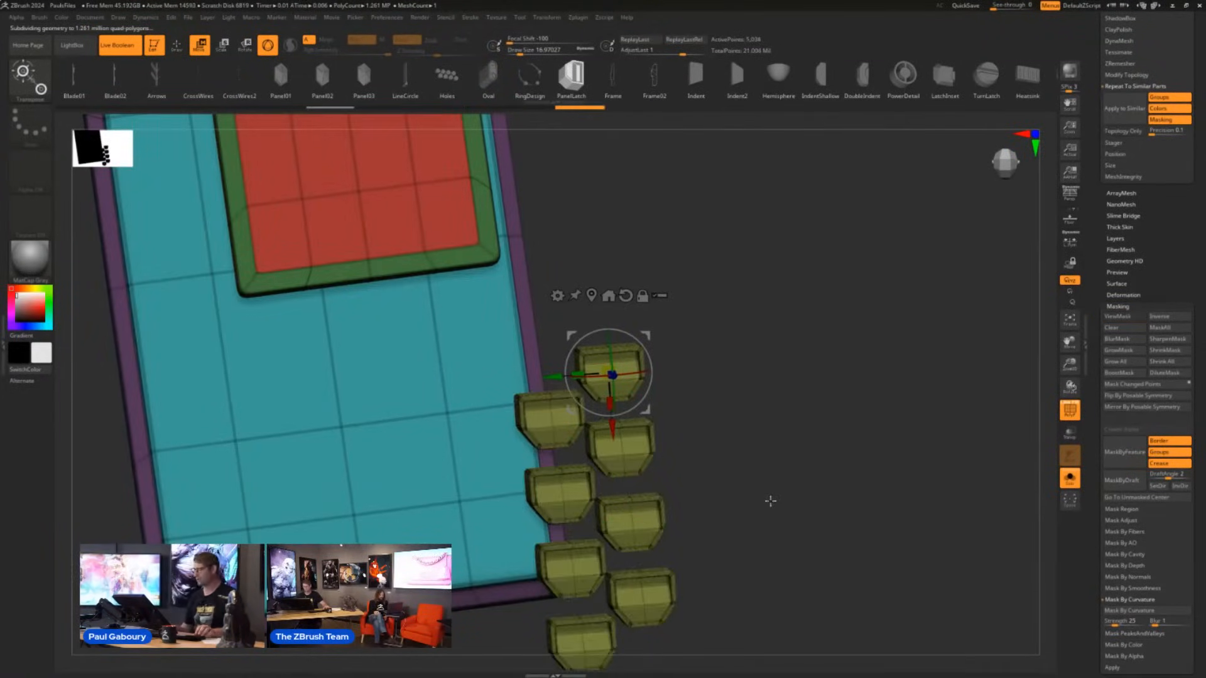
pyautogui.hotkey('shift', 'f')
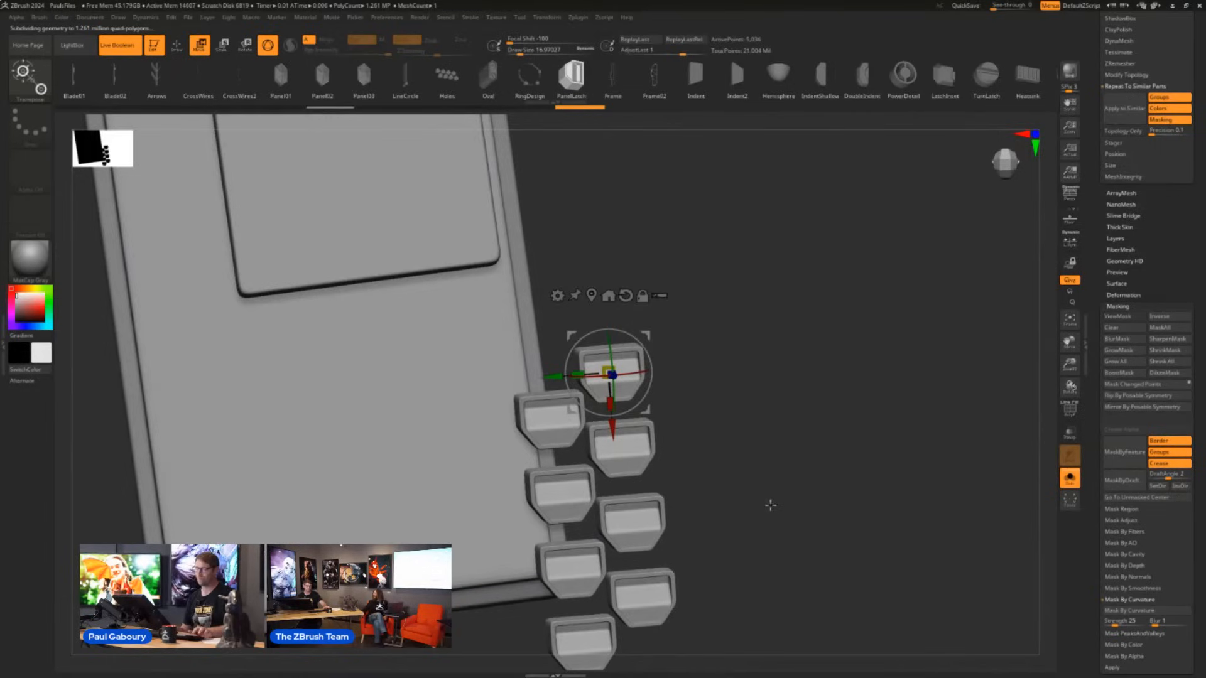
pyautogui.press('q')
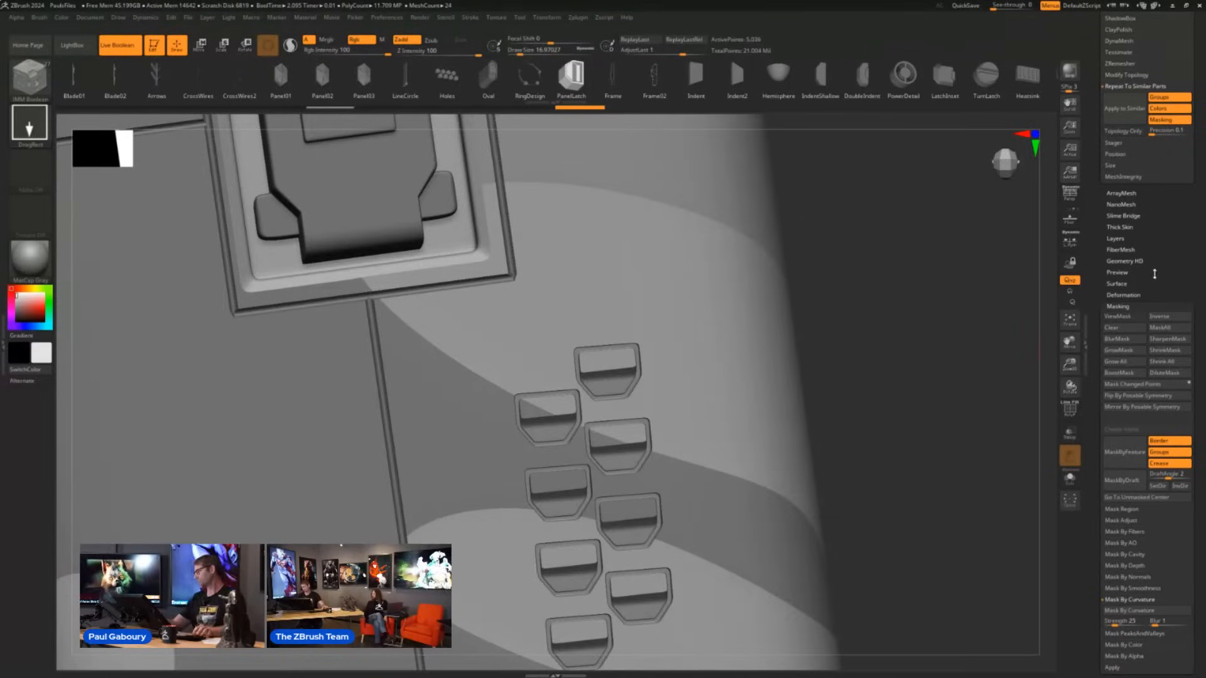
# - Switch to the Floor tool and frame the tiled floor together with the arched wall and statue
pyautogui.scroll(8, 1155, 274)
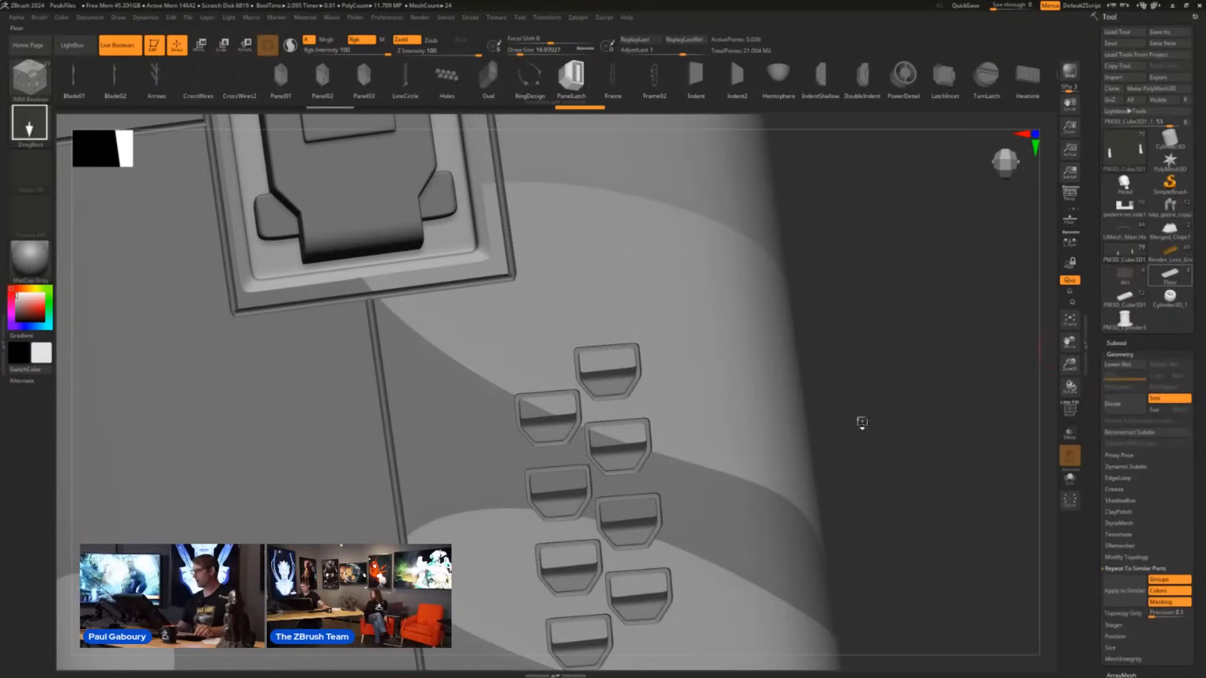
pyautogui.click(1170, 275)
pyautogui.press('f')
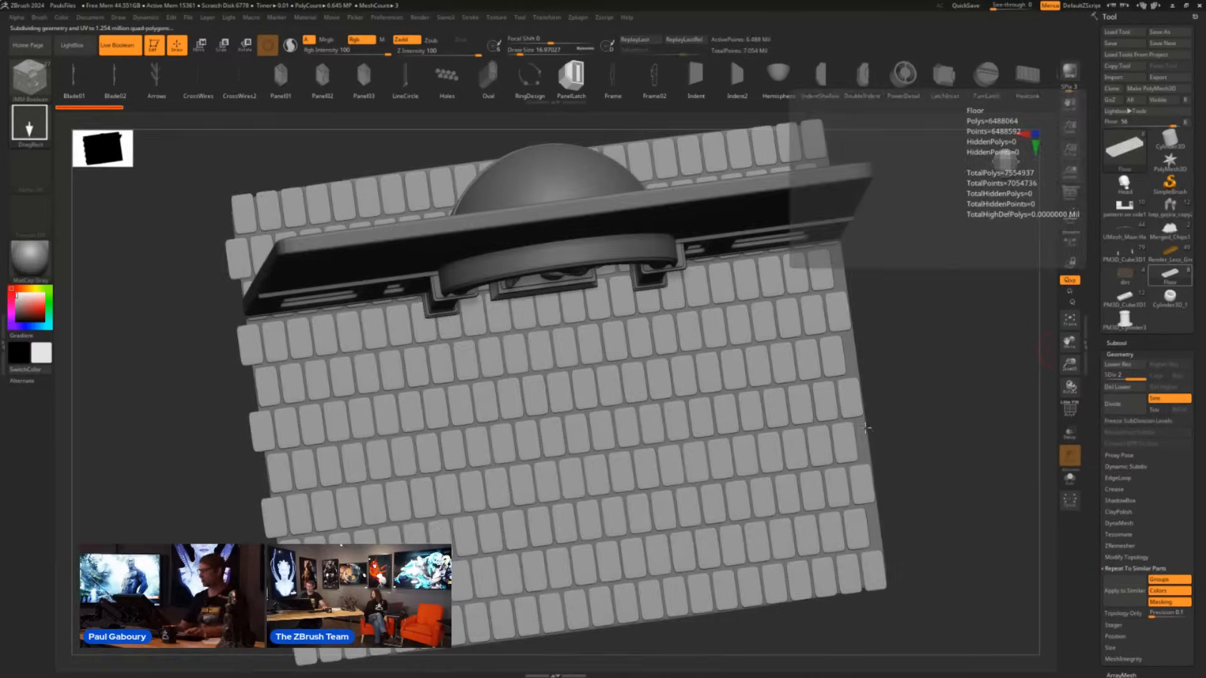
pyautogui.moveTo(903, 432); pyautogui.dragTo(905, 389)
pyautogui.keyDown('alt'); pyautogui.moveTo(904, 389); pyautogui.dragTo(794, 312); pyautogui.keyUp('alt')
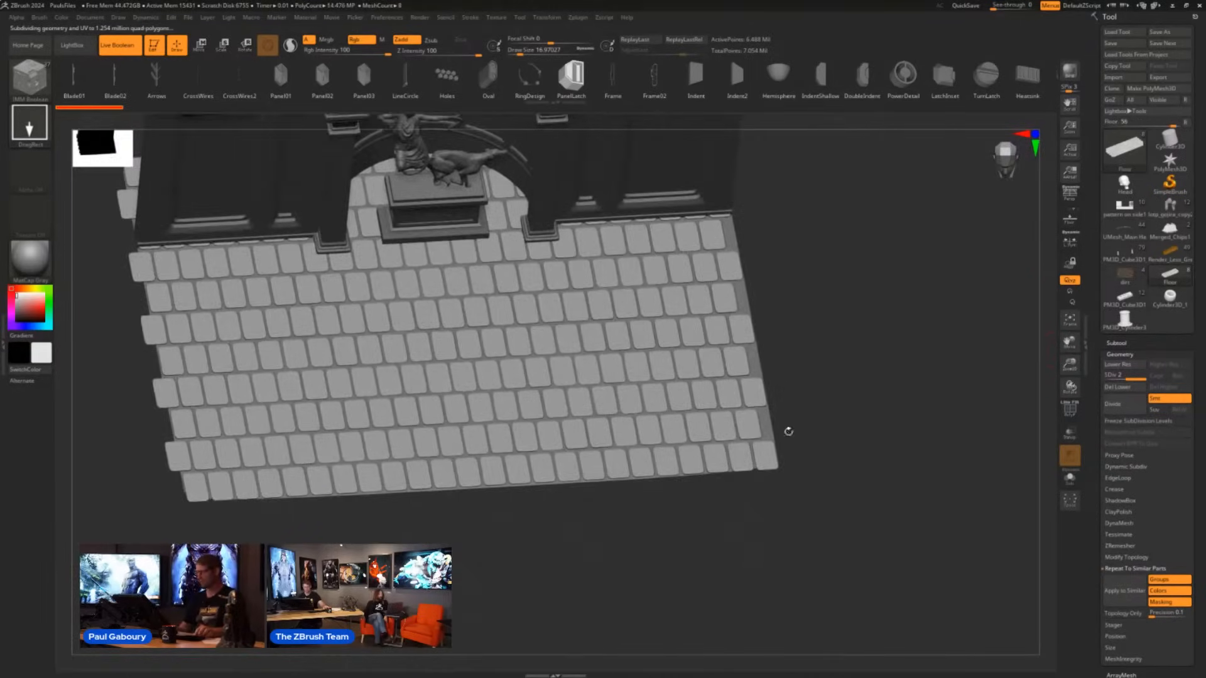
pyautogui.moveTo(789, 432); pyautogui.dragTo(820, 439)
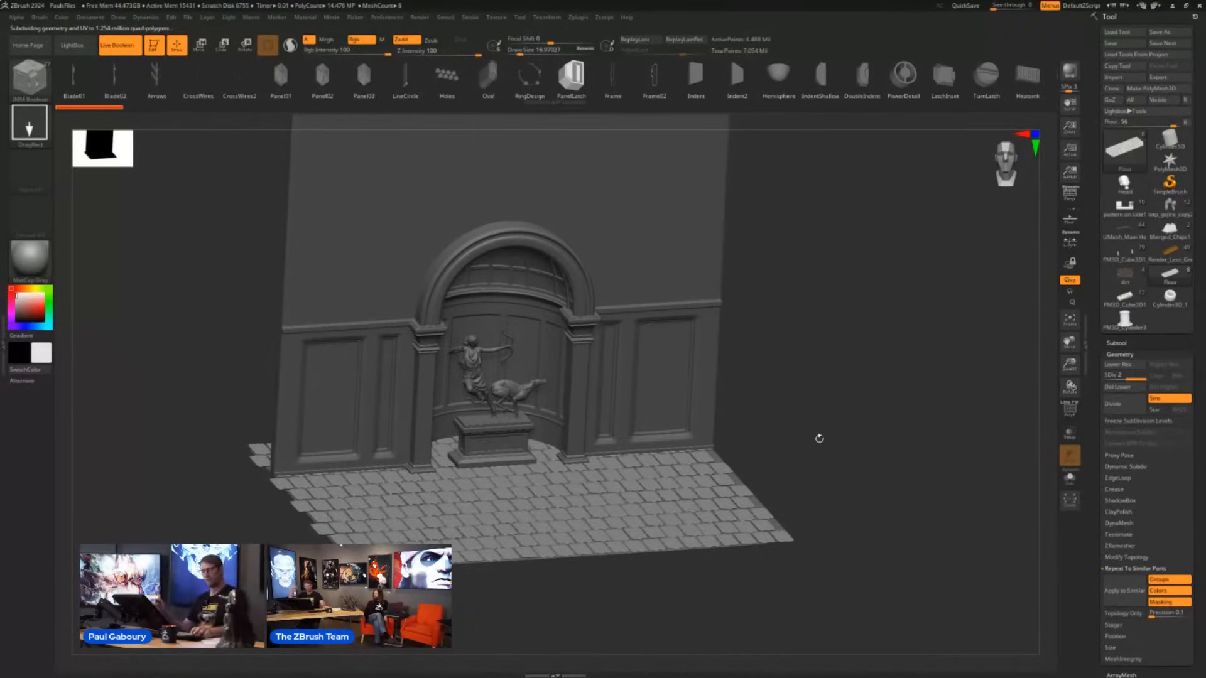
# - Mask the whole floor except one tile in the front row, using Grow All and inverting the mask, and hide PolyFrame
pyautogui.hotkey('shift', 'f')
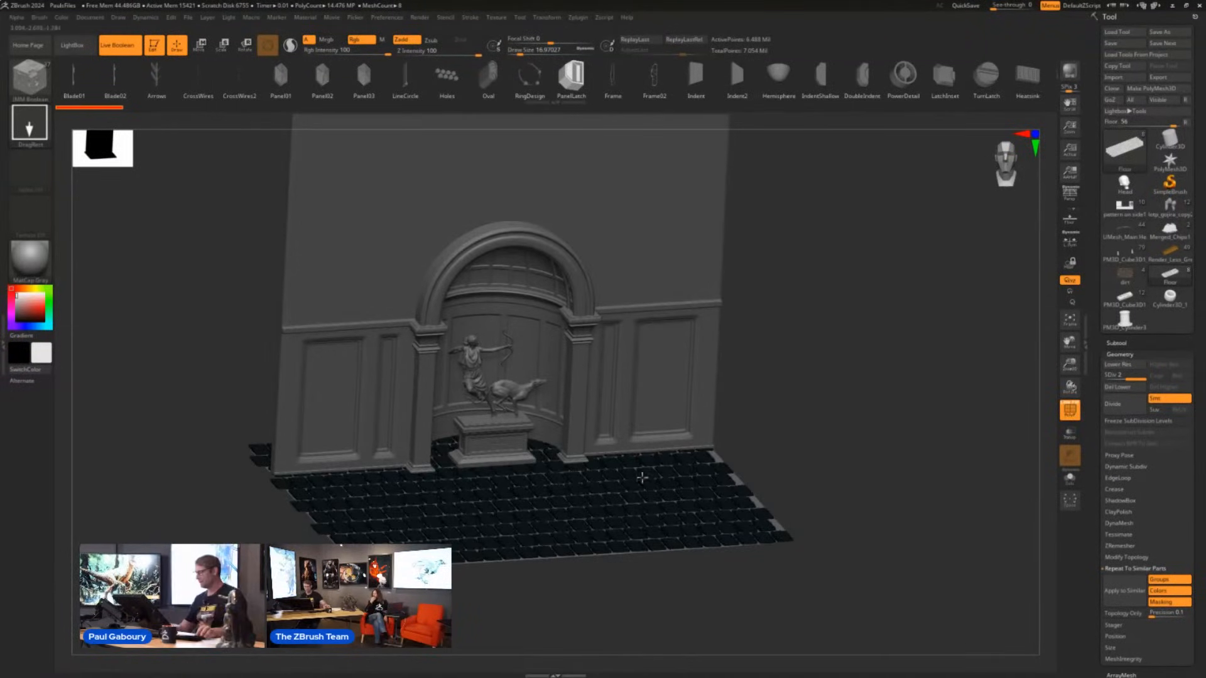
pyautogui.moveTo(638, 480)
pyautogui.mouseDown(button='right')
pyautogui.moveTo(626, 518)
pyautogui.moveTo(651, 456)
pyautogui.mouseUp(button='right')
pyautogui.keyDown('alt'); pyautogui.moveTo(650, 456); pyautogui.dragTo(697, 293, button='right'); pyautogui.keyUp('alt')
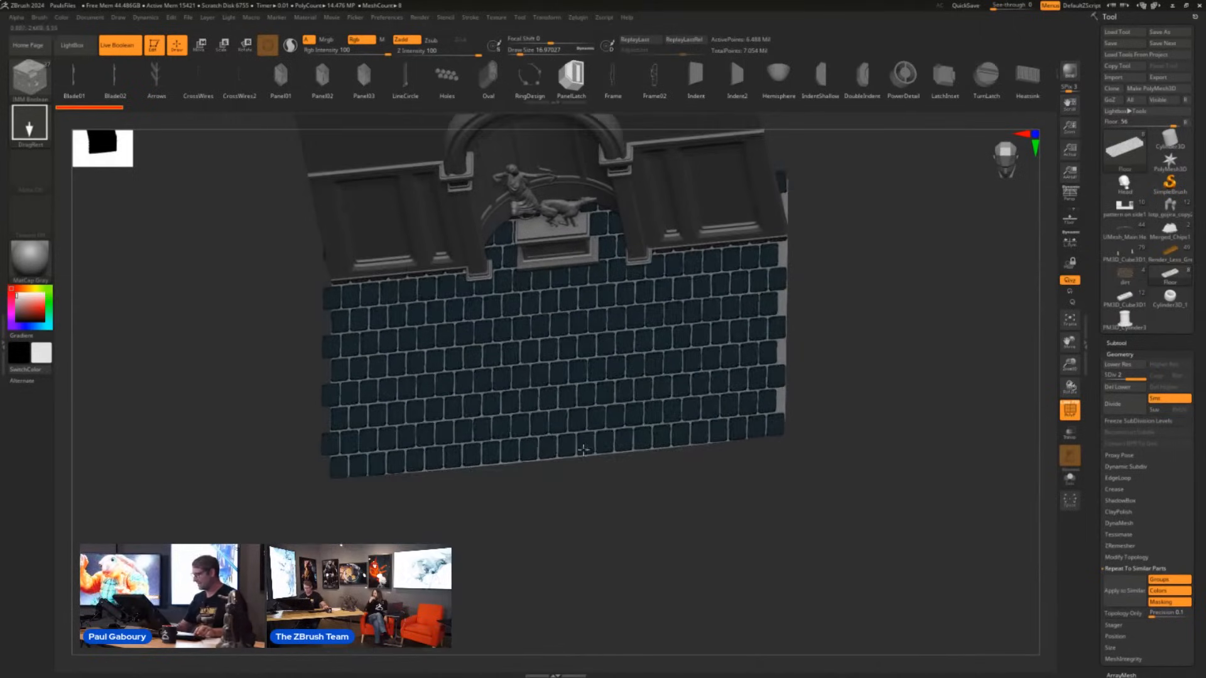
pyautogui.moveTo(585, 451)
pyautogui.keyDown('ctrl'); pyautogui.mouseDown(button='right')
pyautogui.moveTo(600, 477)
pyautogui.moveTo(676, 518)
pyautogui.moveTo(641, 515)
pyautogui.moveTo(616, 544)
pyautogui.moveTo(627, 541)
pyautogui.mouseUp(button='right'); pyautogui.keyUp('ctrl')
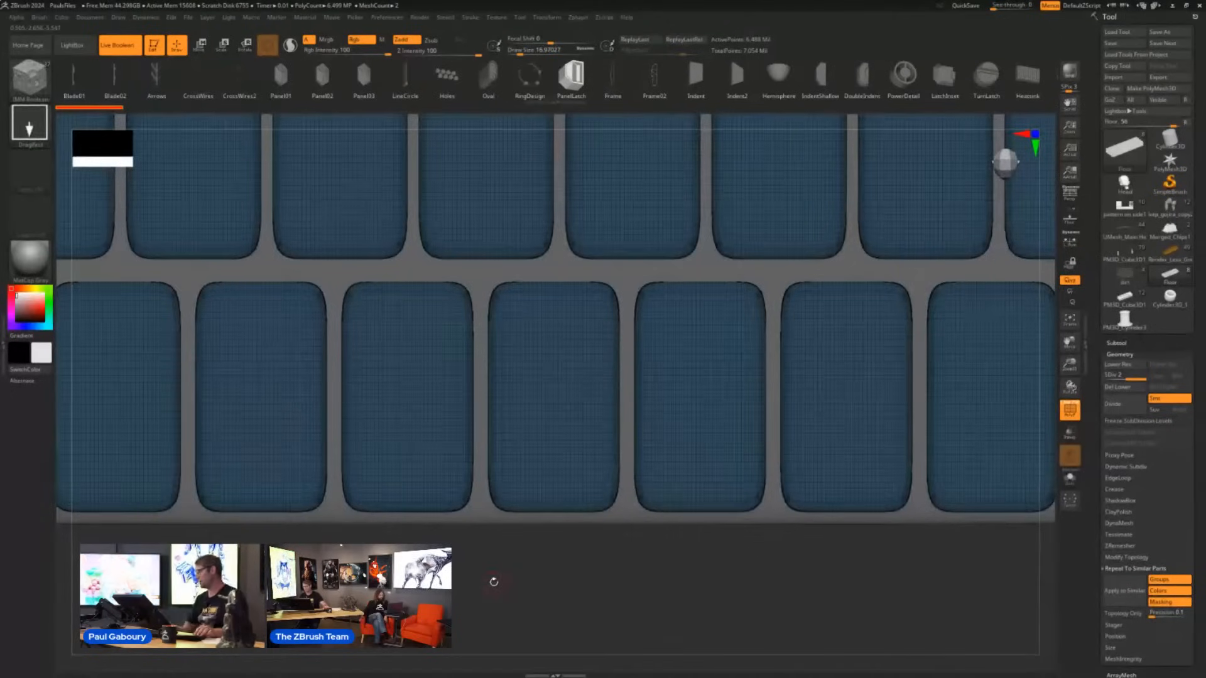
pyautogui.scroll(-10, 1181, 352)
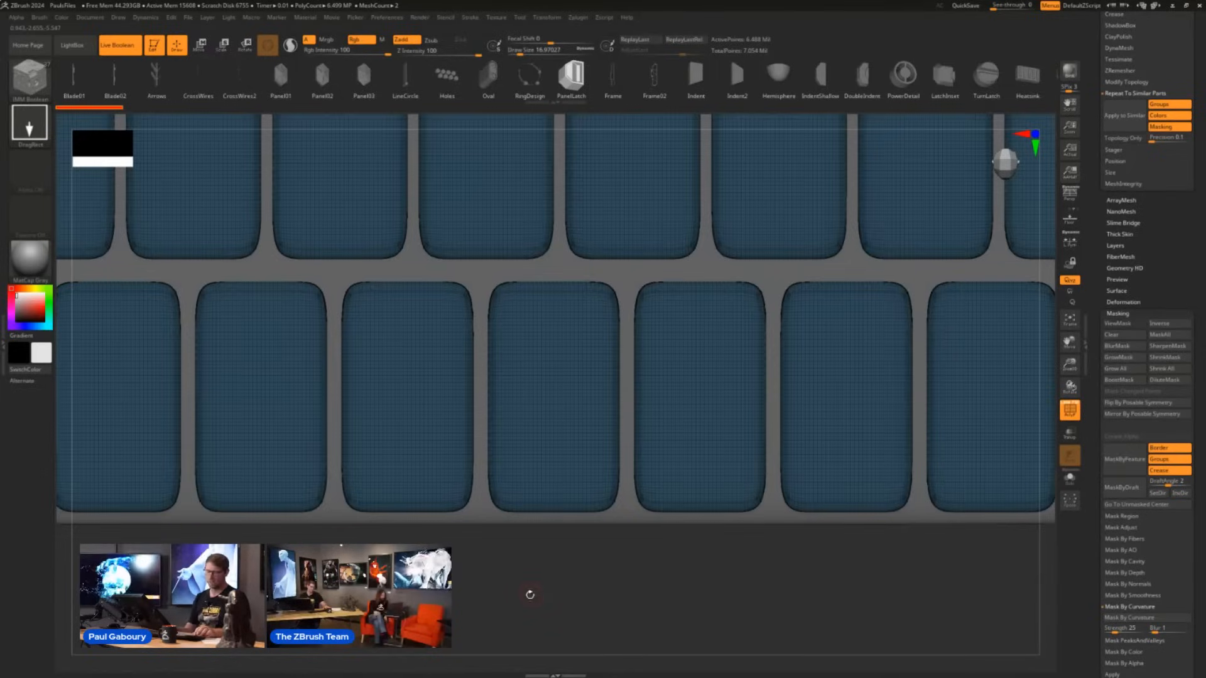
pyautogui.moveTo(516, 594)
pyautogui.keyDown('ctrl'); pyautogui.mouseDown()
pyautogui.moveTo(569, 510)
pyautogui.moveTo(607, 367)
pyautogui.mouseUp(); pyautogui.keyUp('ctrl')
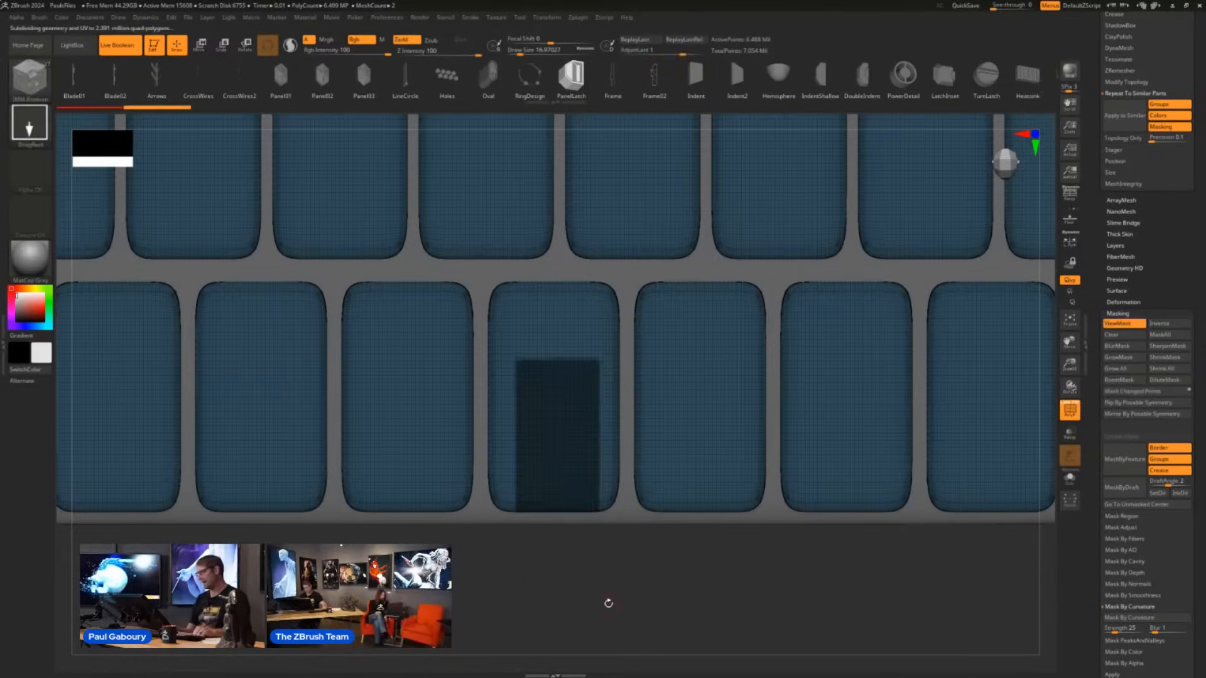
pyautogui.click(1116, 368)
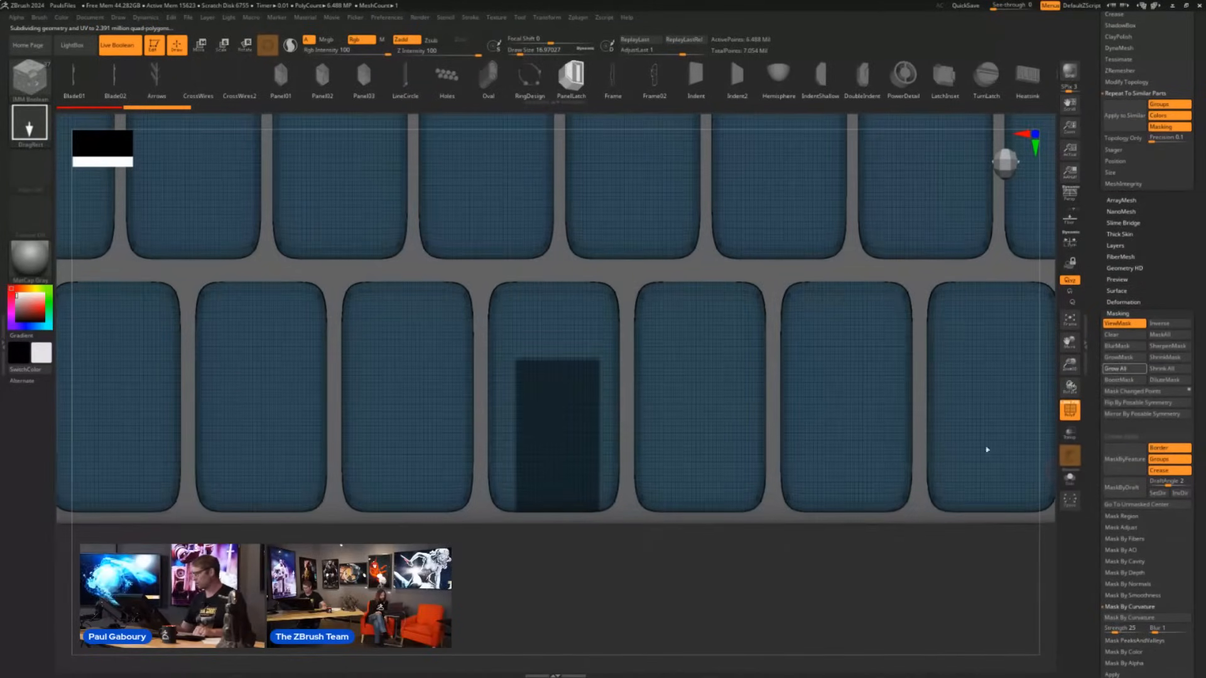
pyautogui.keyDown('ctrl'); pyautogui.click(617, 536); pyautogui.keyUp('ctrl')
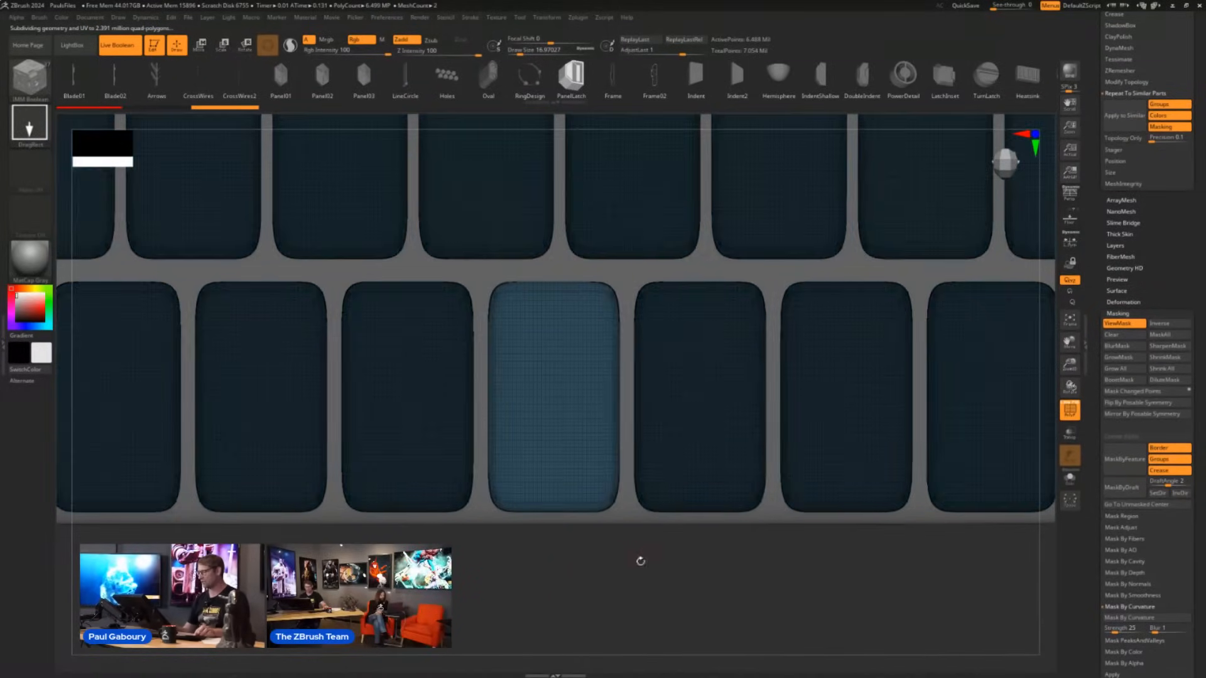
pyautogui.keyDown('alt'); pyautogui.moveTo(641, 560); pyautogui.dragTo(582, 592); pyautogui.keyUp('alt')
pyautogui.hotkey('shift', 'f')
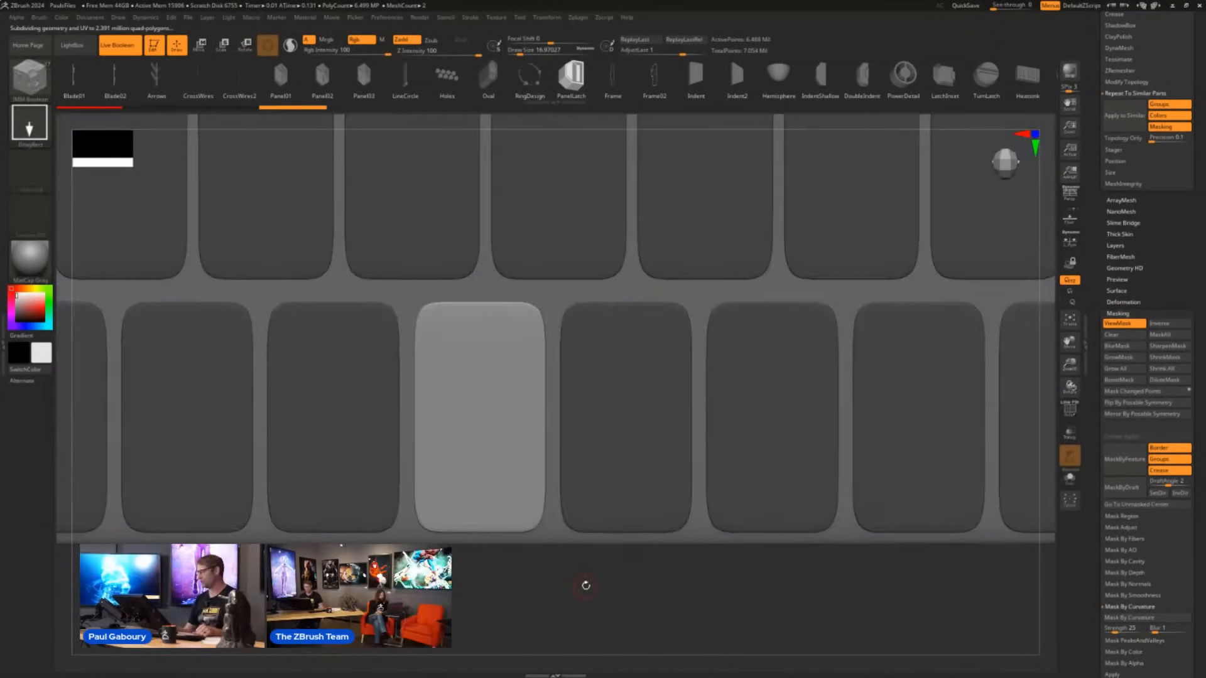
# - Start a surface noise on the unmasked floor tile and set its noise scale to 2.4962 with the tile enlarged in the preview
pyautogui.moveTo(1184, 291); pyautogui.dragTo(1143, 391)
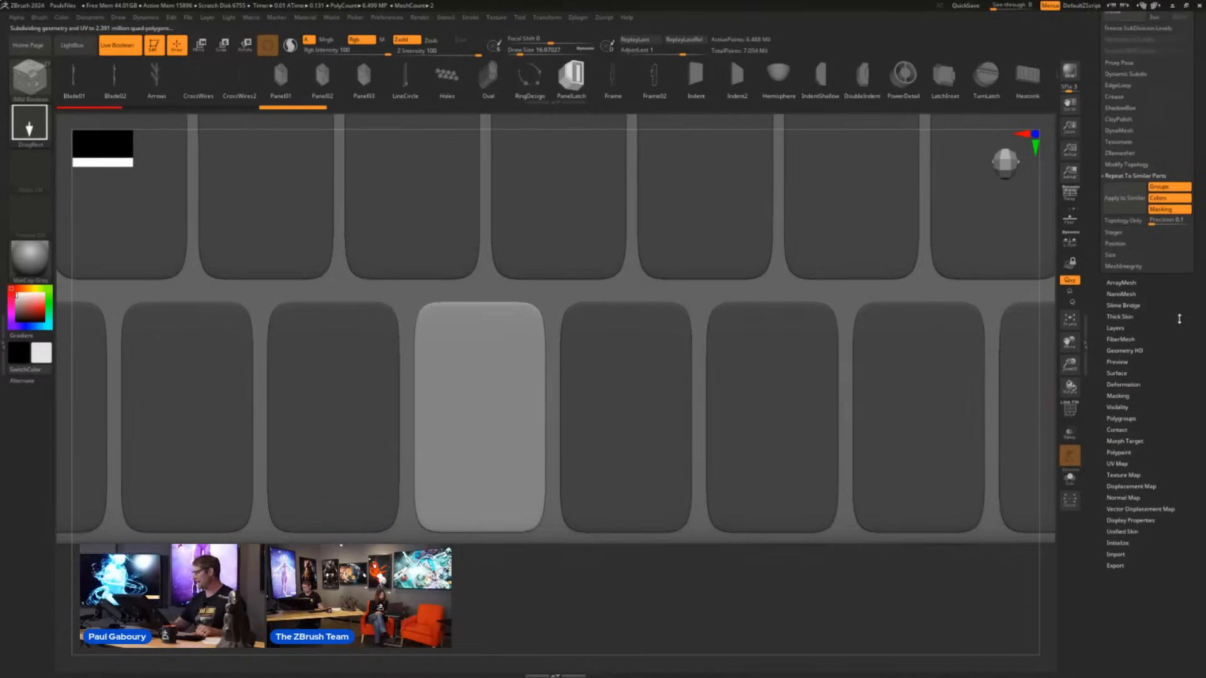
pyautogui.click(1140, 375)
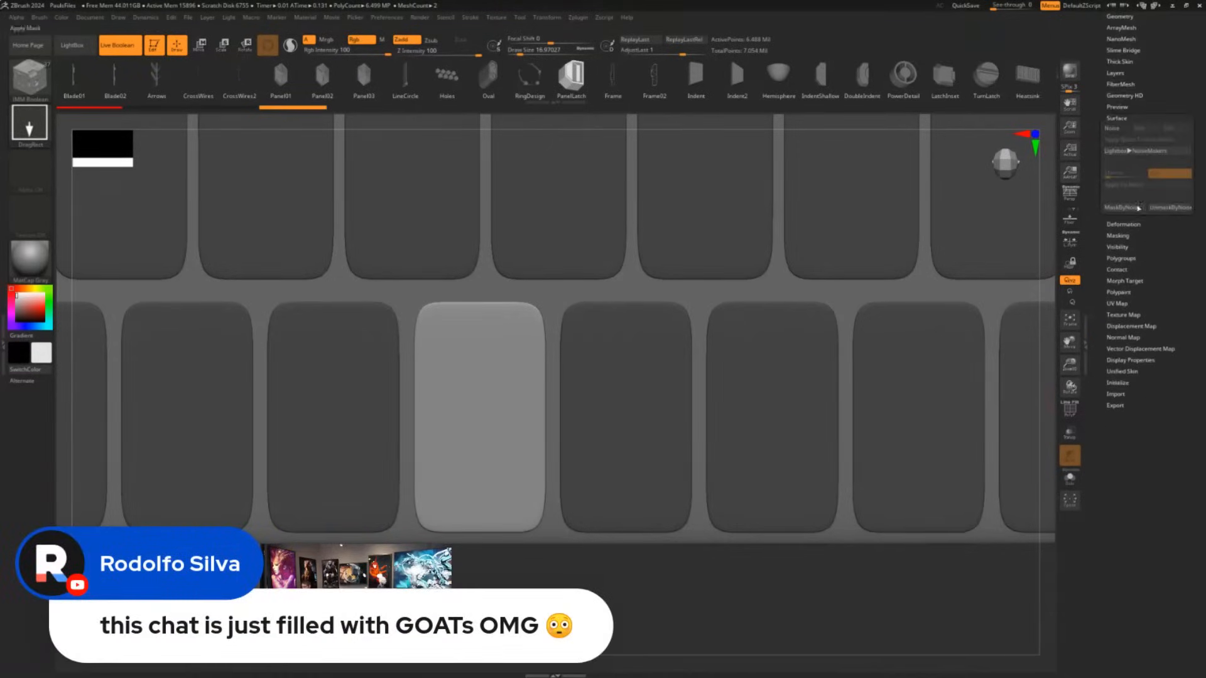
pyautogui.click(1121, 132)
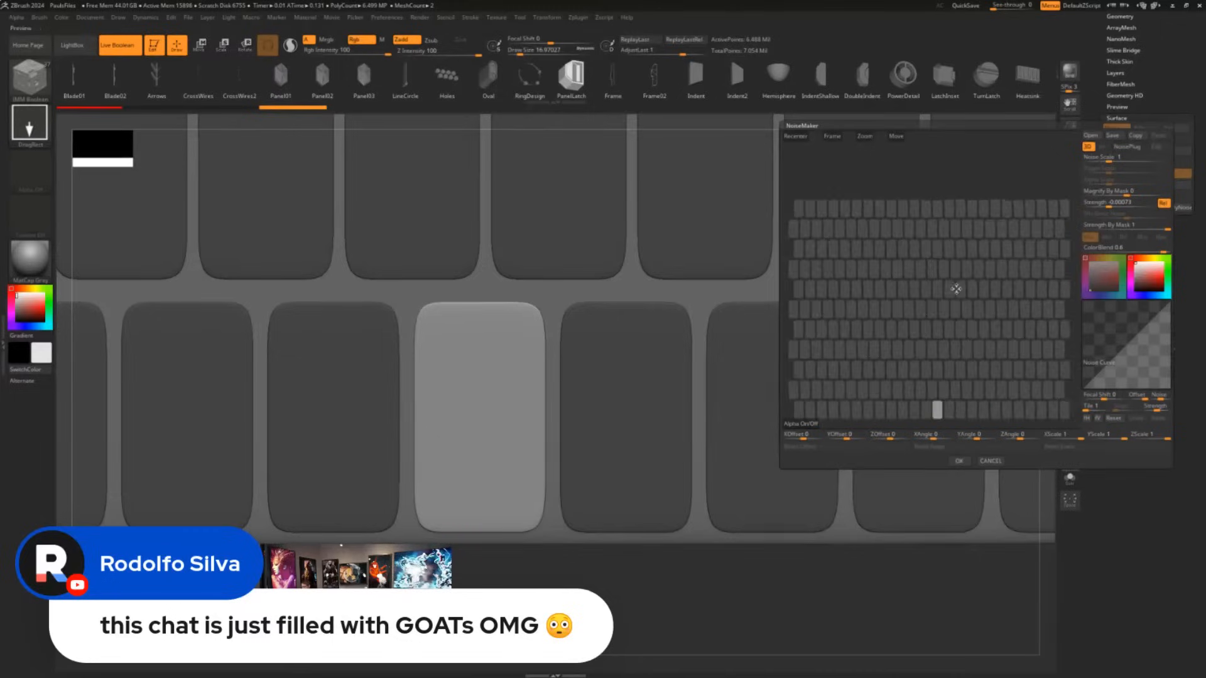
pyautogui.moveTo(946, 343)
pyautogui.keyDown('alt'); pyautogui.mouseDown(button='right')
pyautogui.moveTo(926, 276)
pyautogui.moveTo(986, 363)
pyautogui.moveTo(985, 351)
pyautogui.moveTo(964, 352)
pyautogui.moveTo(949, 307)
pyautogui.mouseUp(button='right'); pyautogui.keyUp('alt')
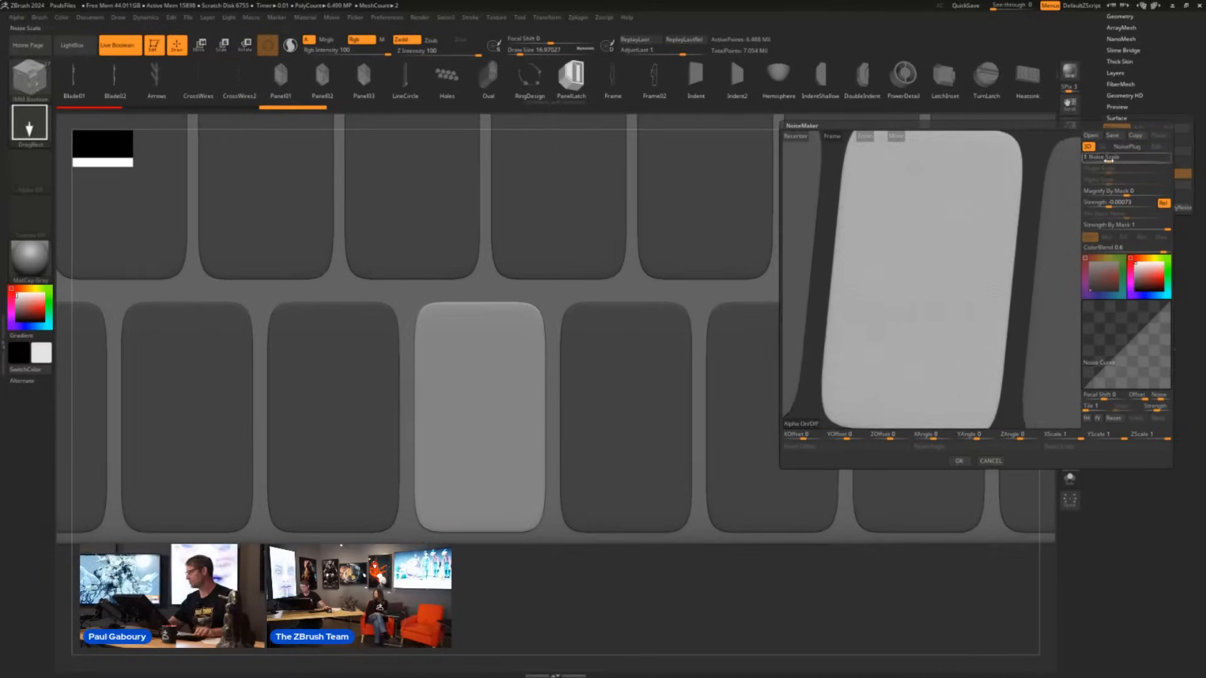
pyautogui.moveTo(1109, 159); pyautogui.dragTo(1116, 158)
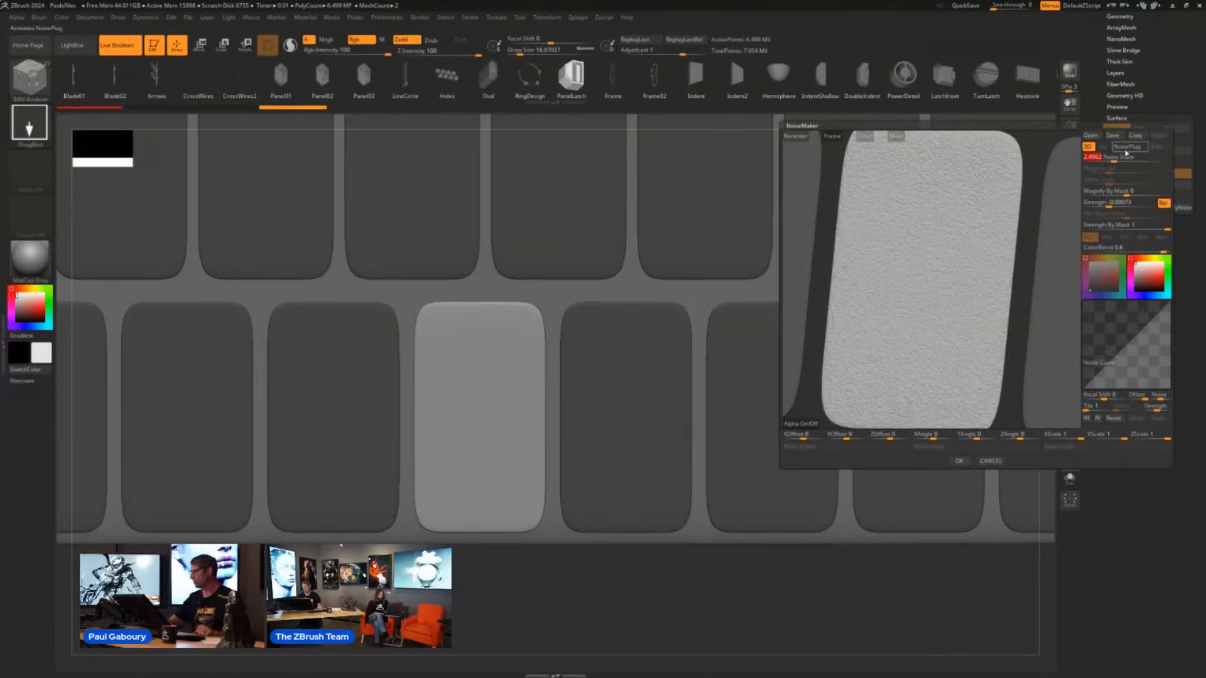
# - Add a NoisePlug to the surface noise using Maxon Noise with the Naki noise type
pyautogui.click(1125, 148)
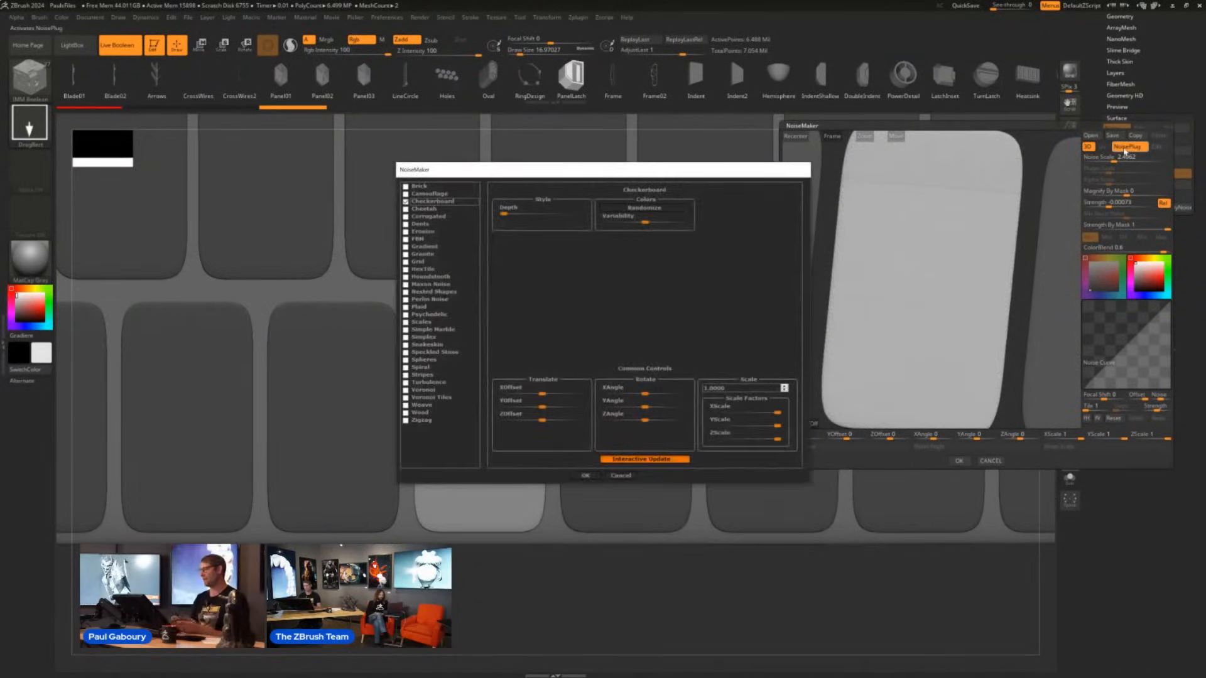
pyautogui.moveTo(655, 173); pyautogui.dragTo(562, 149)
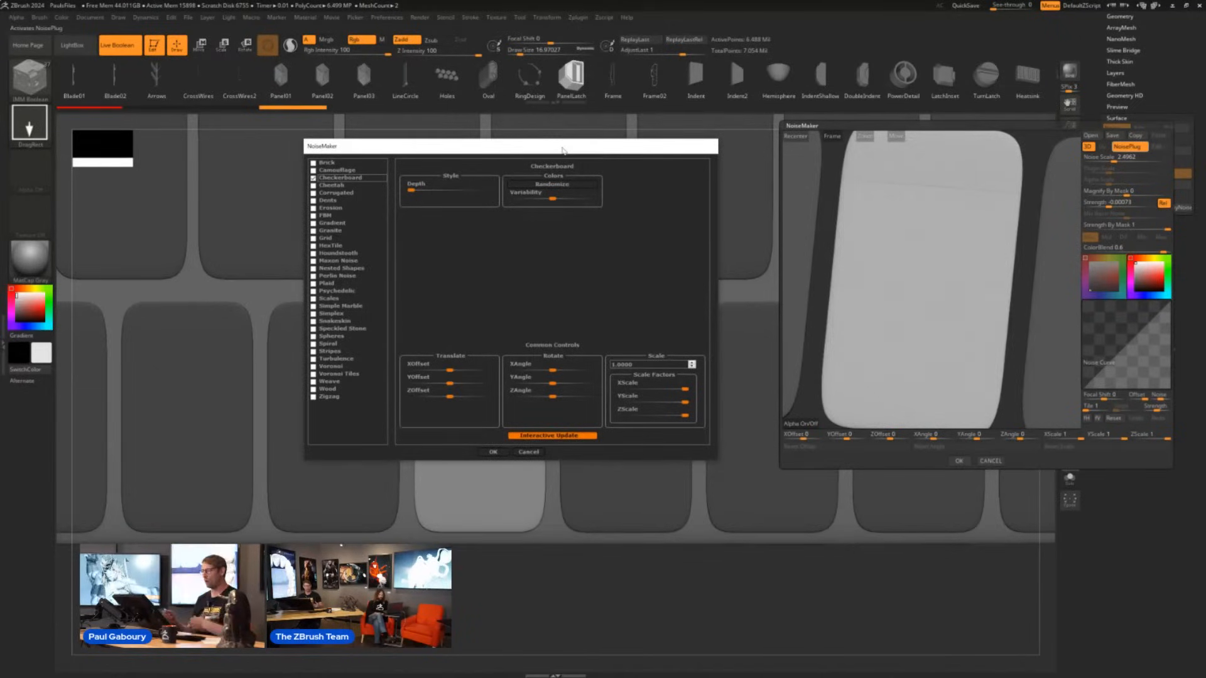
pyautogui.click(313, 260)
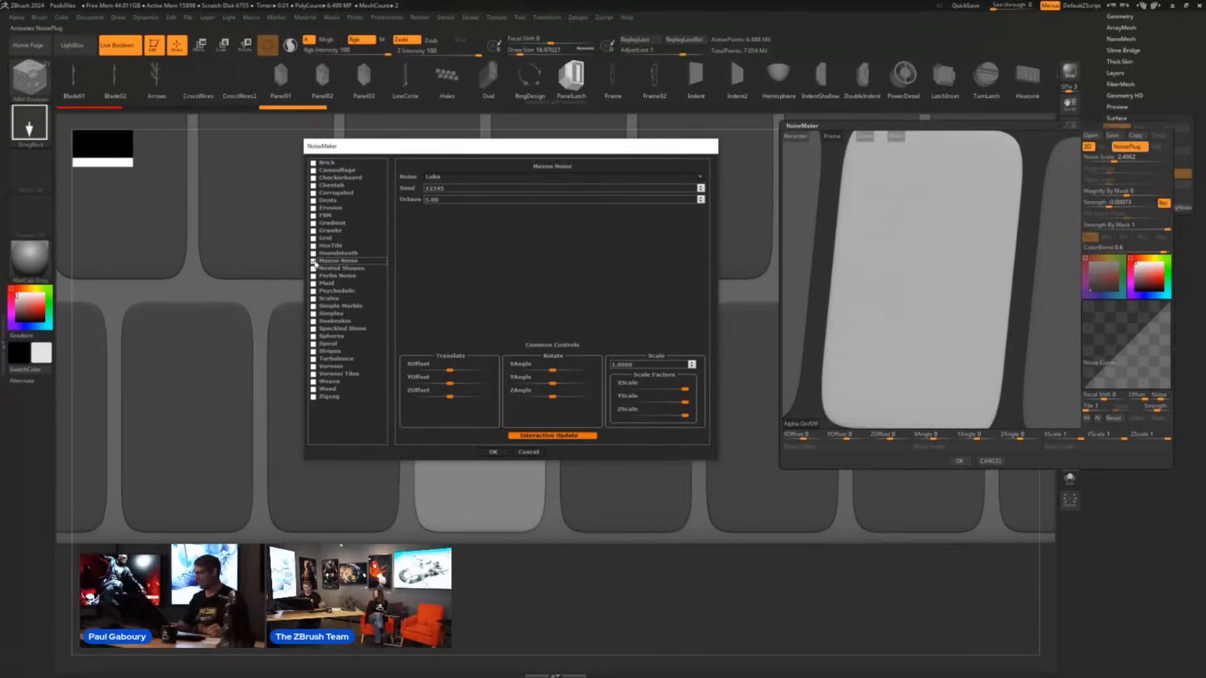
pyautogui.click(700, 178)
pyautogui.scroll(-3, 704, 232)
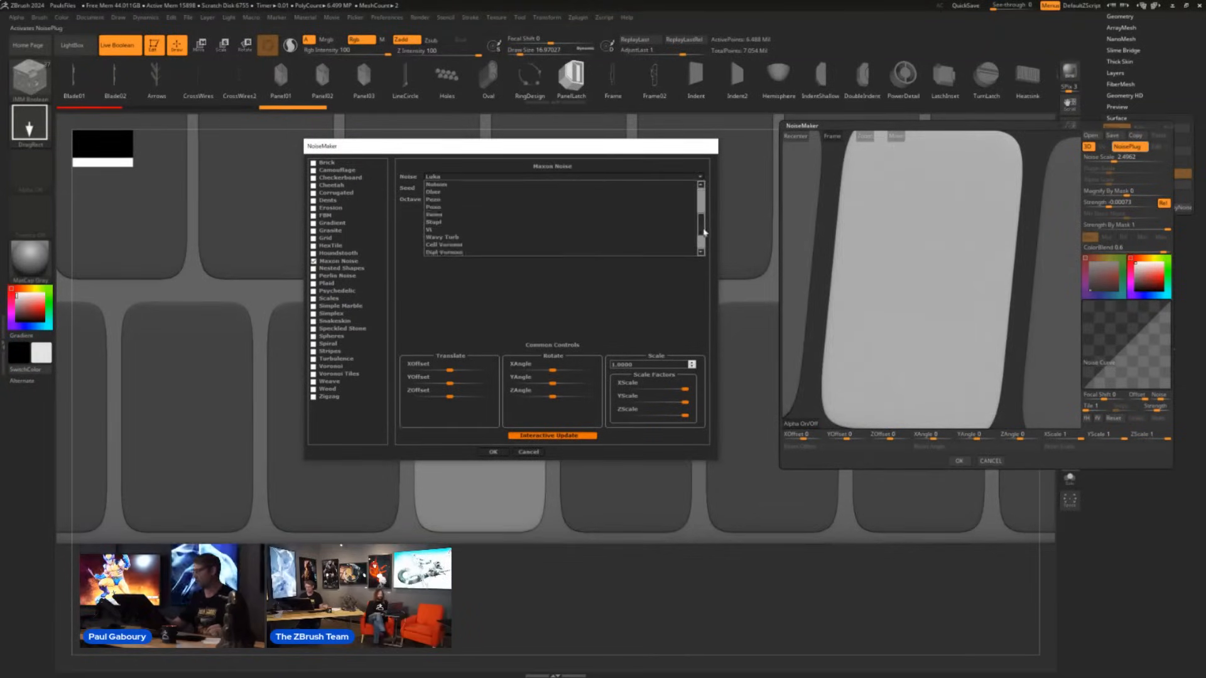
pyautogui.scroll(3, 704, 232)
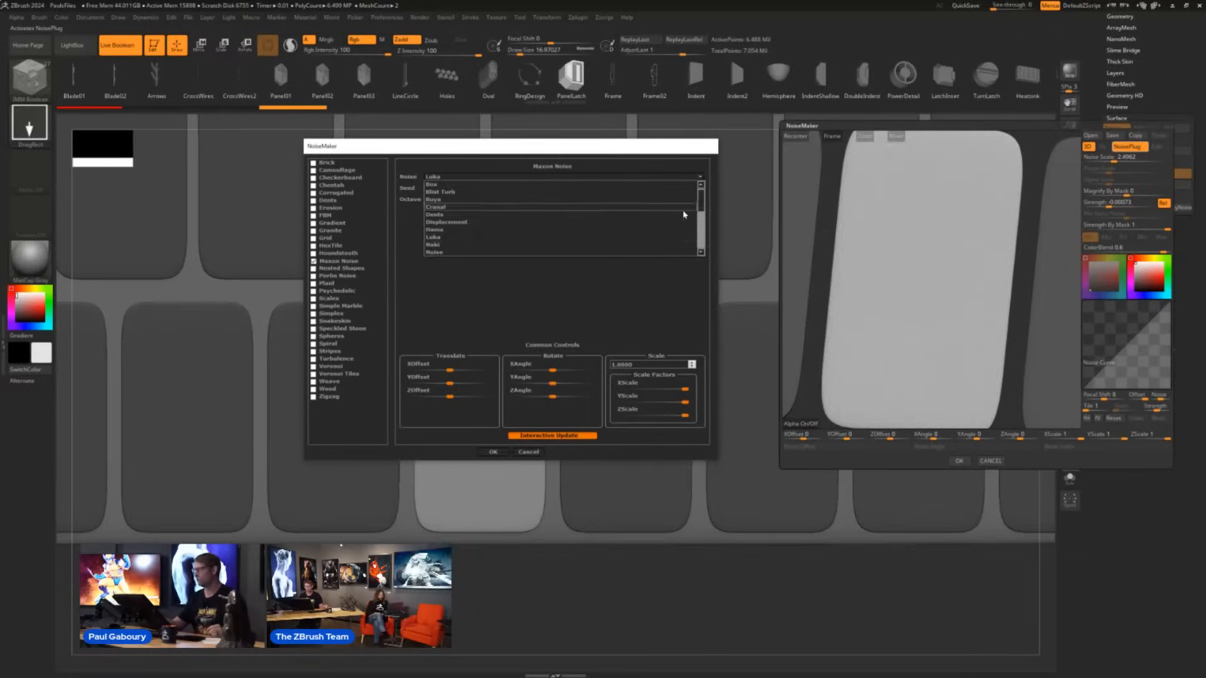
pyautogui.click(477, 251)
pyautogui.click(494, 452)
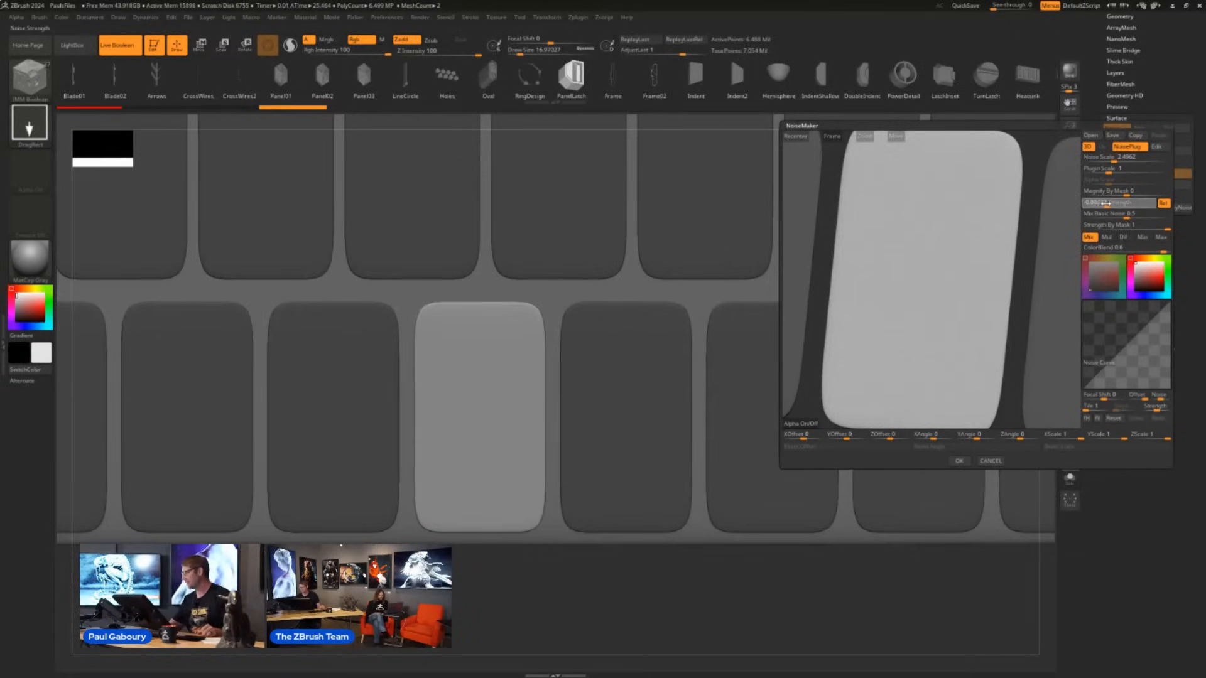
# - Set the noise's Mix Basic Noise to 0, plugin scale to 0.03814 and strength to 0.1281
pyautogui.moveTo(1110, 206); pyautogui.dragTo(1084, 215)
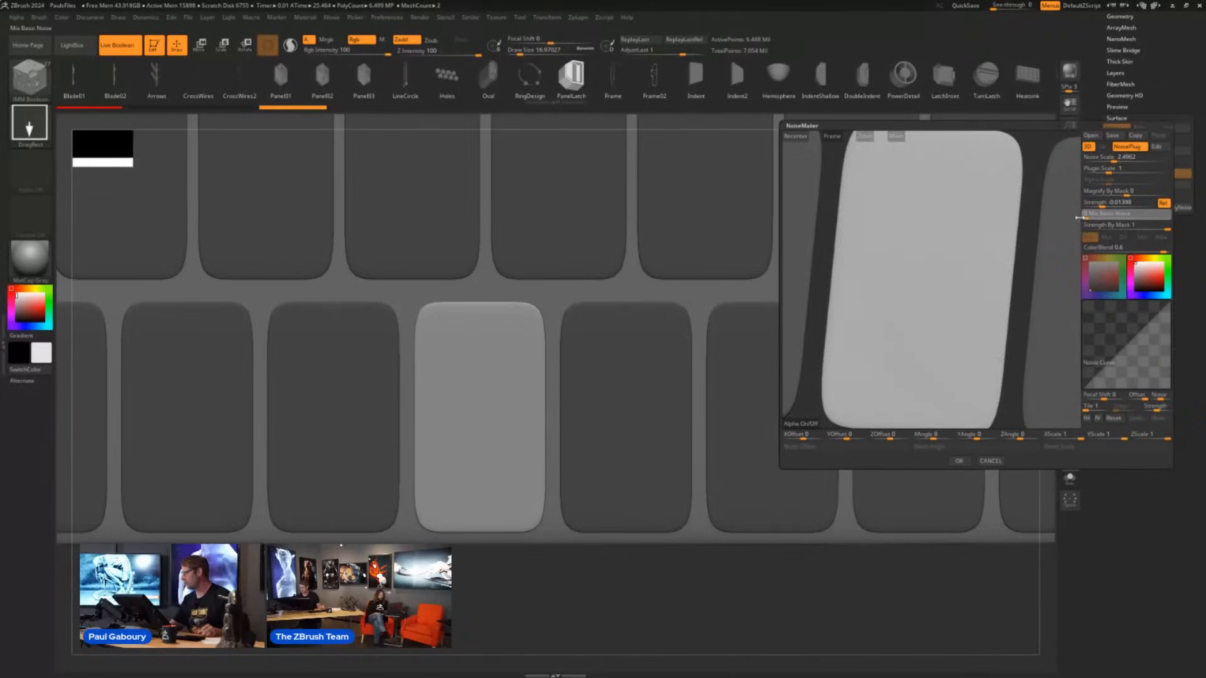
pyautogui.moveTo(1104, 171); pyautogui.dragTo(1101, 171)
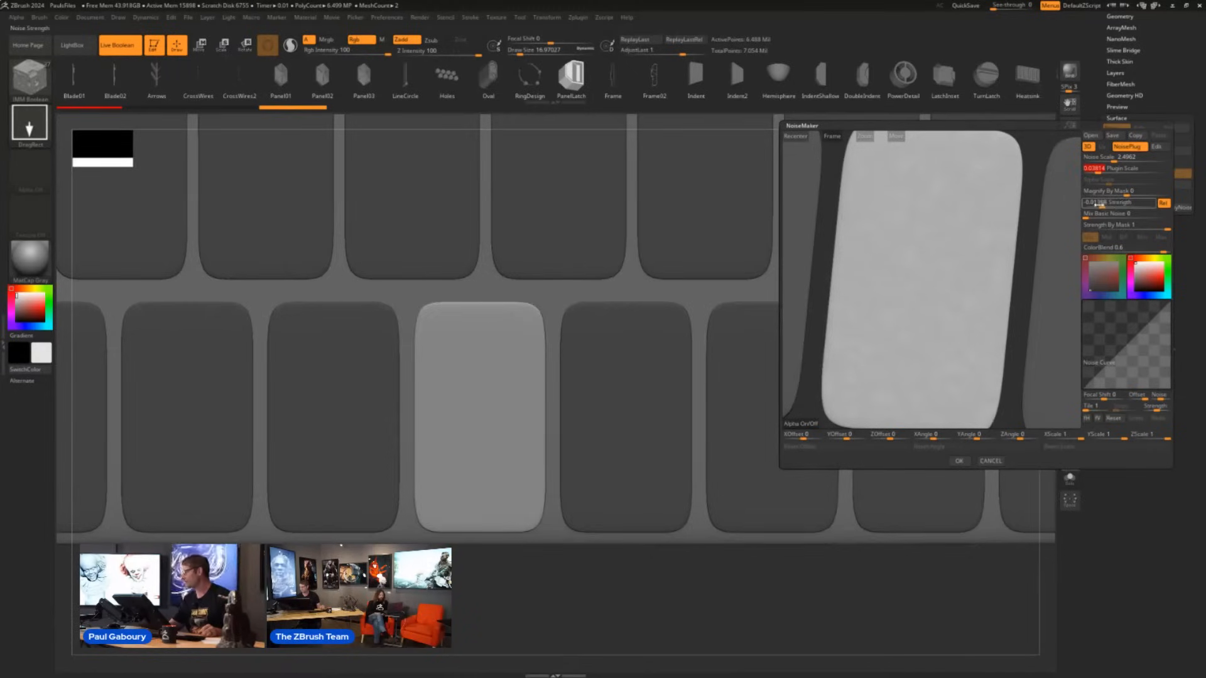
pyautogui.moveTo(1098, 205); pyautogui.dragTo(1087, 205)
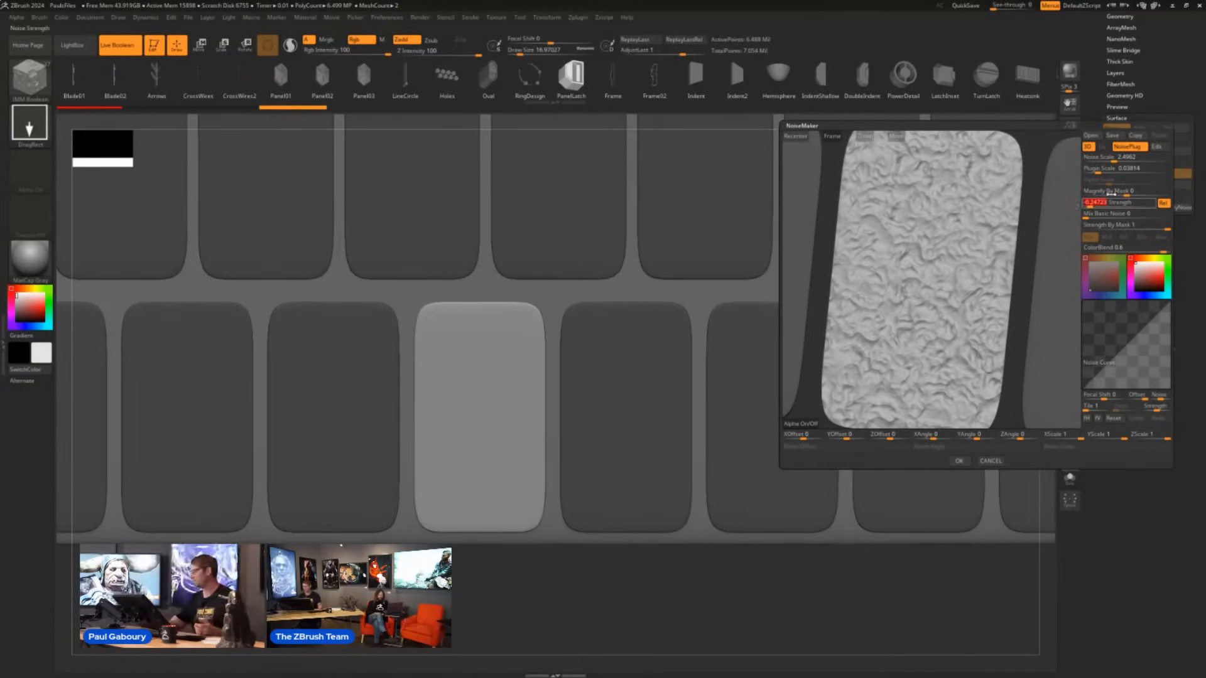
pyautogui.moveTo(1110, 202); pyautogui.dragTo(1142, 203)
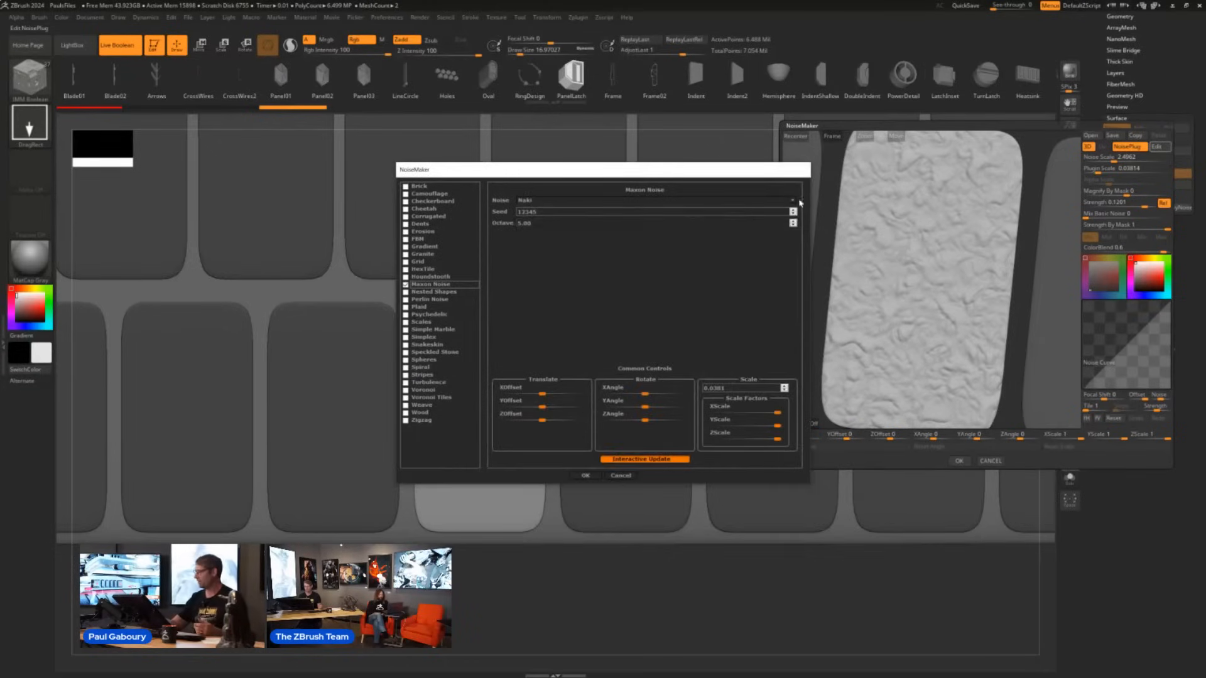
# - Try the Boya type for the Maxon Noise, change it to Luka, and accept the surface noise on the tile
pyautogui.click(796, 203)
pyautogui.click(579, 224)
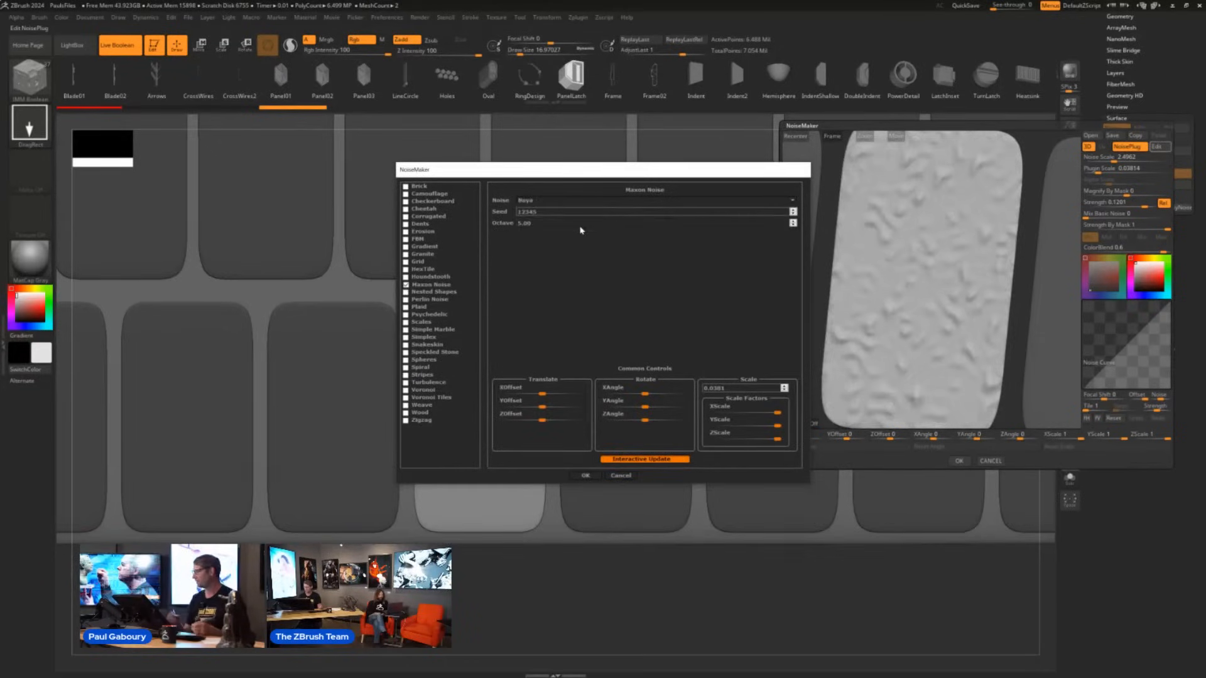
pyautogui.click(794, 201)
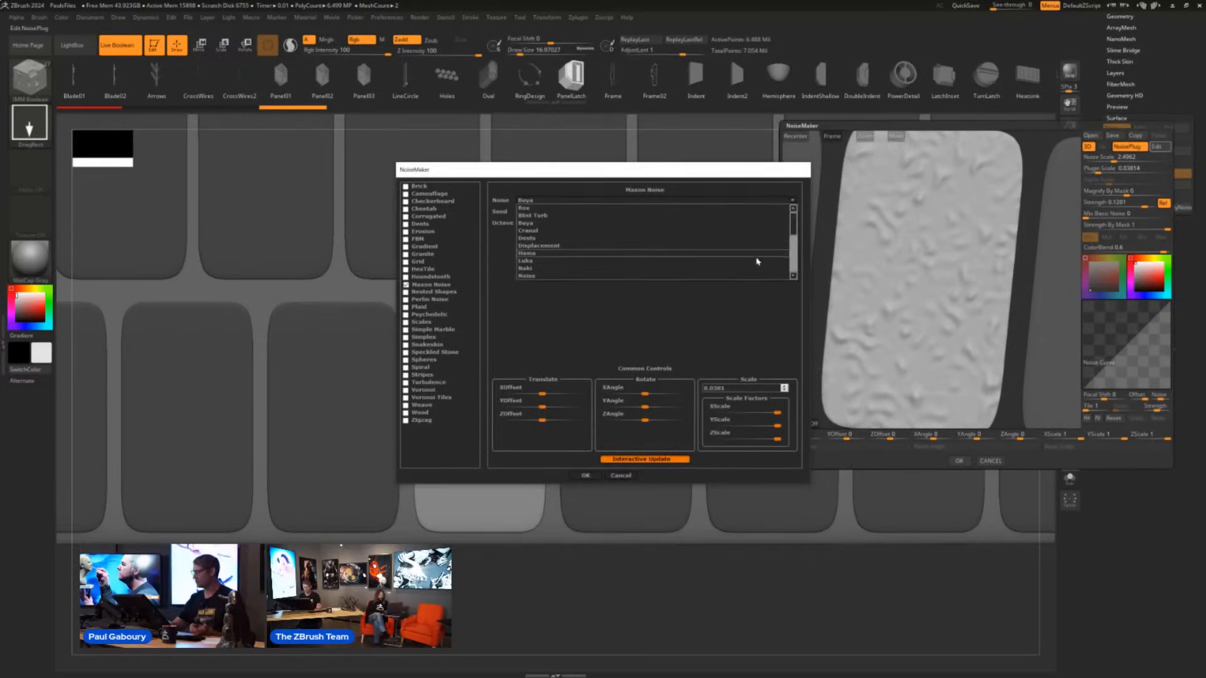
pyautogui.click(690, 261)
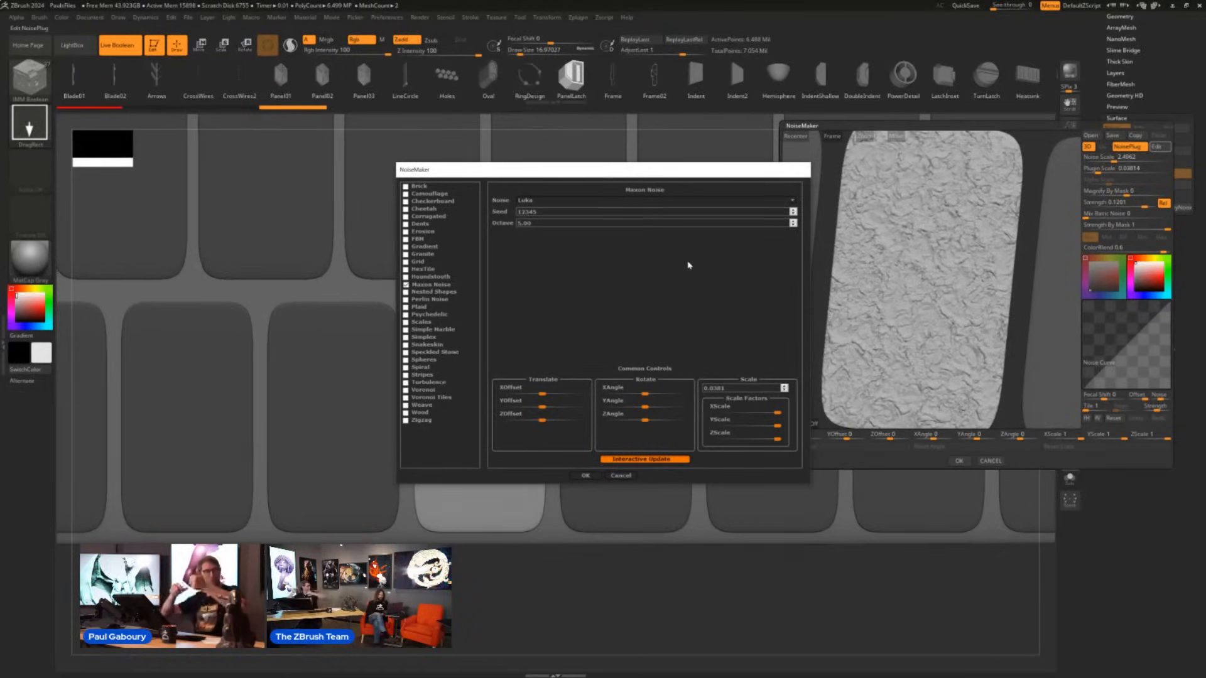
pyautogui.click(585, 476)
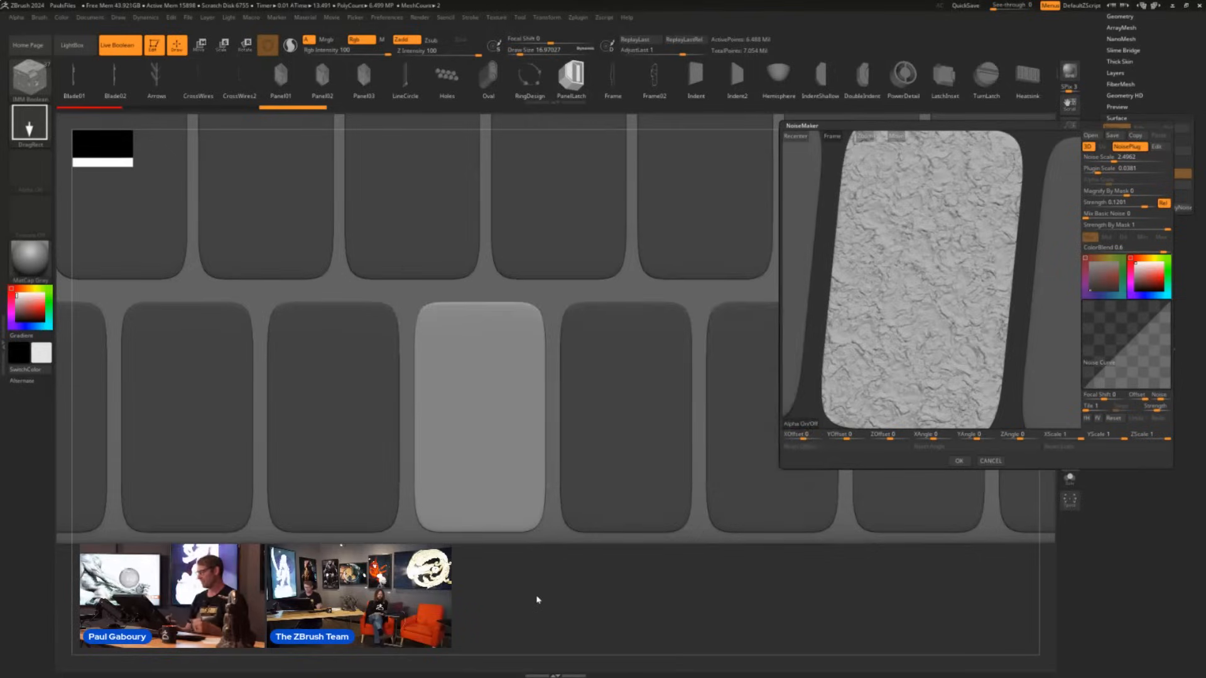
pyautogui.click(959, 461)
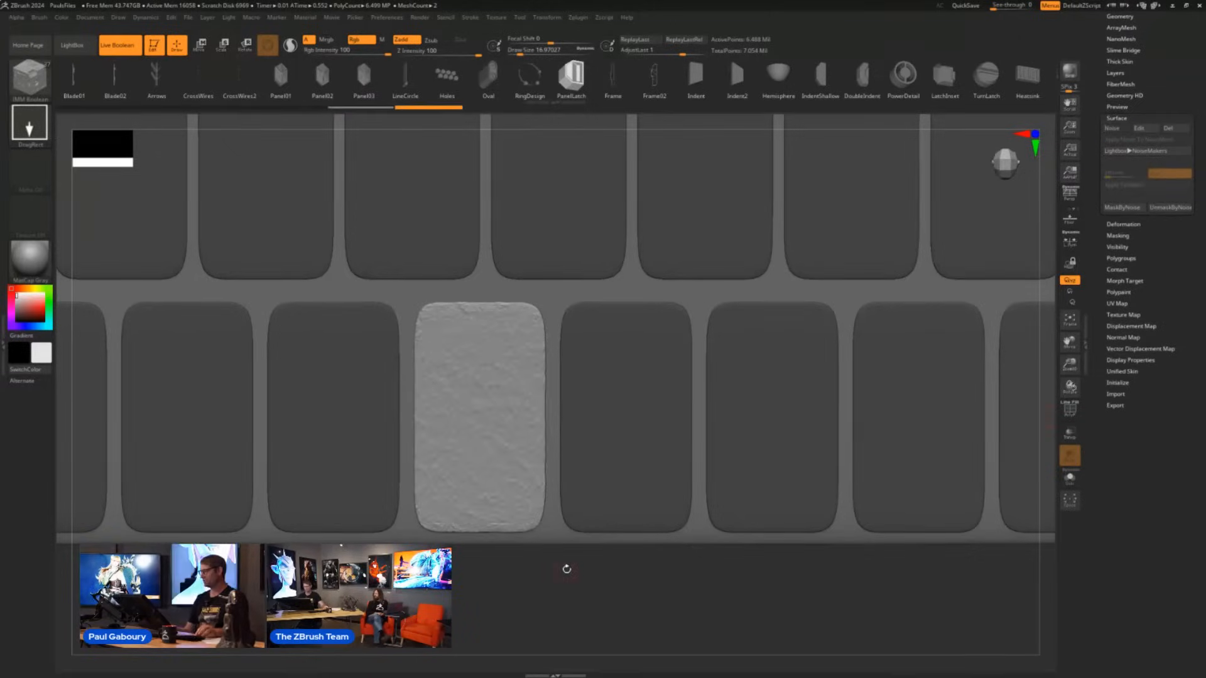
# - Clear the mask and try repeating the tile's noise across all similar floor tiles
pyautogui.press('ctrl')
pyautogui.keyDown('ctrl'); pyautogui.moveTo(604, 612); pyautogui.dragTo(607, 614); pyautogui.keyUp('ctrl')
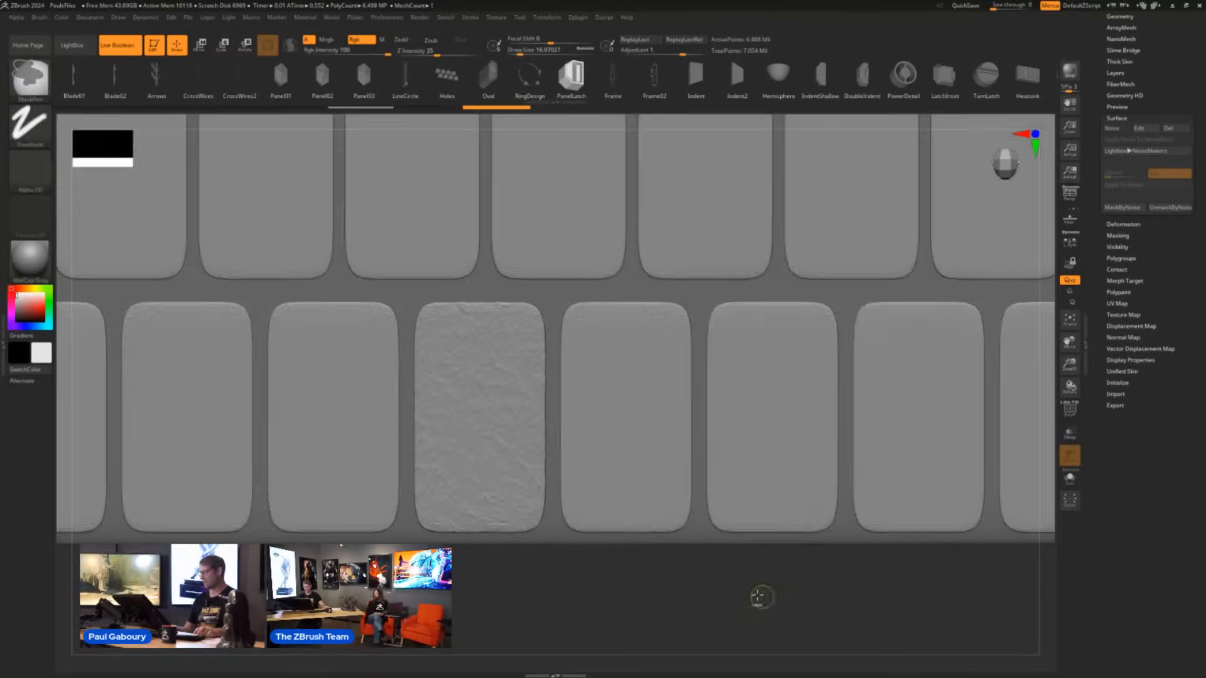
pyautogui.keyDown('ctrl'); pyautogui.moveTo(762, 598); pyautogui.dragTo(668, 533, button='right'); pyautogui.keyUp('ctrl')
pyautogui.moveTo(1166, 63); pyautogui.dragTo(1166, 137)
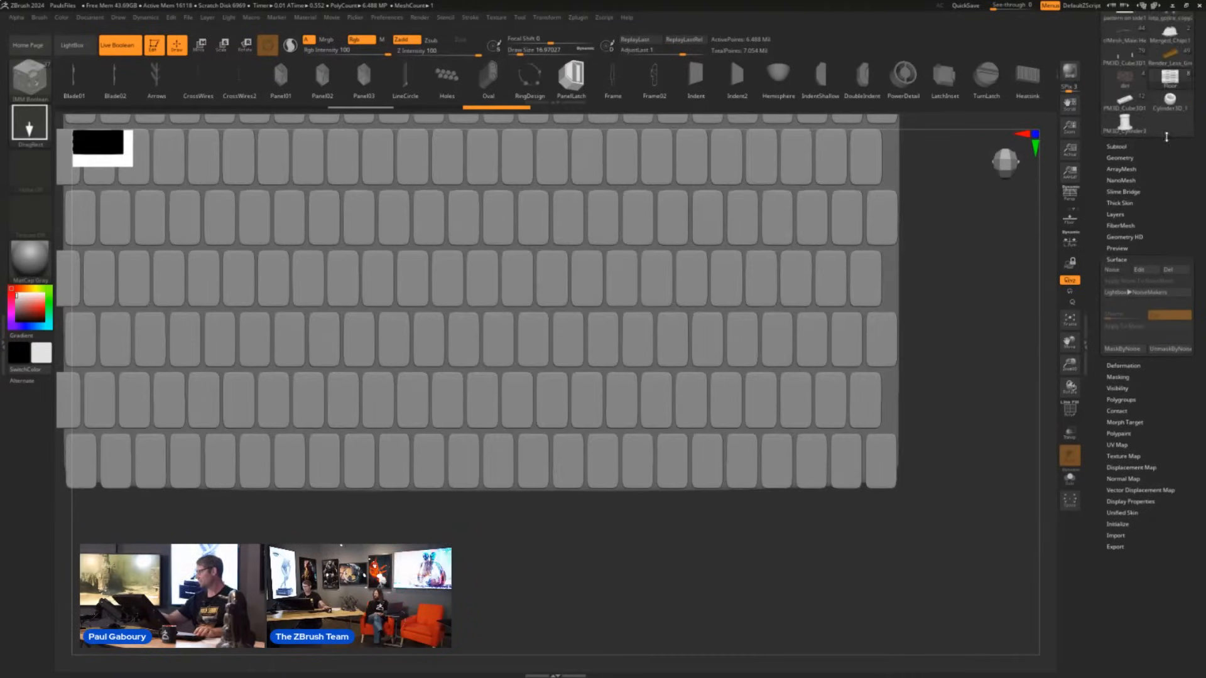
pyautogui.click(1120, 158)
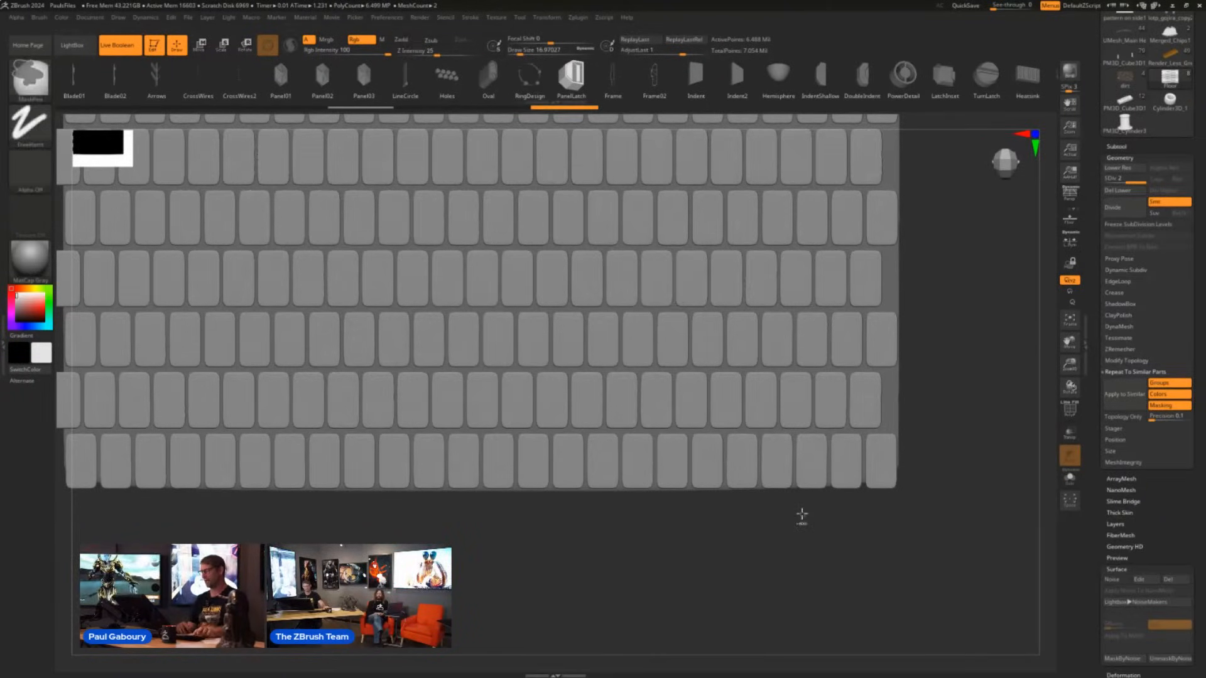
# - Undo the repeat to similar tiles, the mask clearing and the noise application to the mesh
pyautogui.keyDown('ctrl'); pyautogui.moveTo(591, 564); pyautogui.dragTo(592, 571, button='right'); pyautogui.keyUp('ctrl')
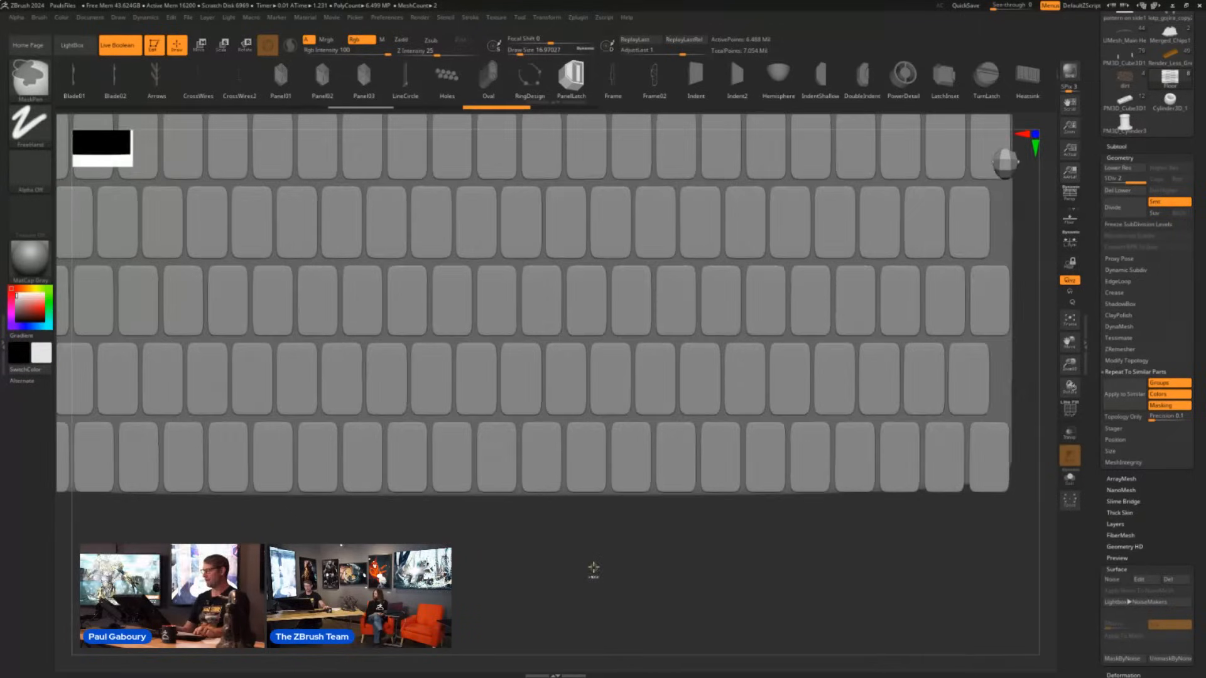
pyautogui.keyDown('ctrl'); pyautogui.moveTo(496, 481); pyautogui.dragTo(531, 535, button='right'); pyautogui.keyUp('ctrl')
pyautogui.keyDown('ctrl'); pyautogui.click(561, 555); pyautogui.keyUp('ctrl')
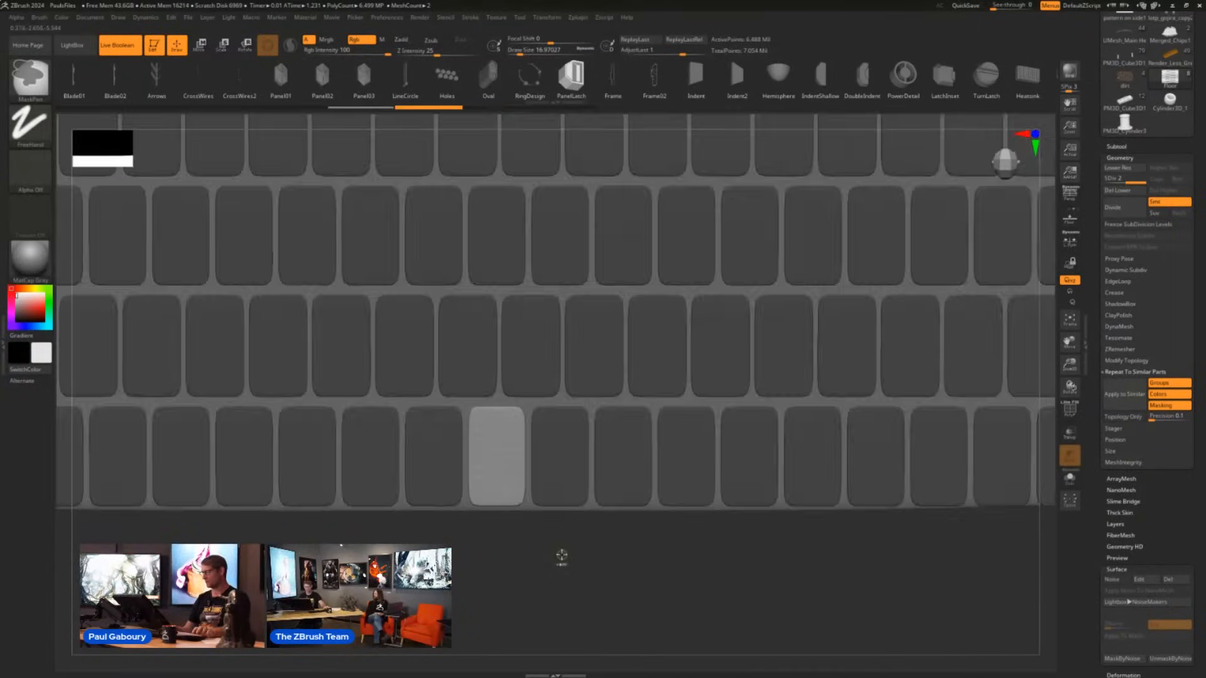
# - Edit the tile's surface noise to a plugin scale of 0.12563 and a strength of about -0.139, and accept it
pyautogui.click(1143, 579)
pyautogui.moveTo(1098, 346); pyautogui.dragTo(1093, 382)
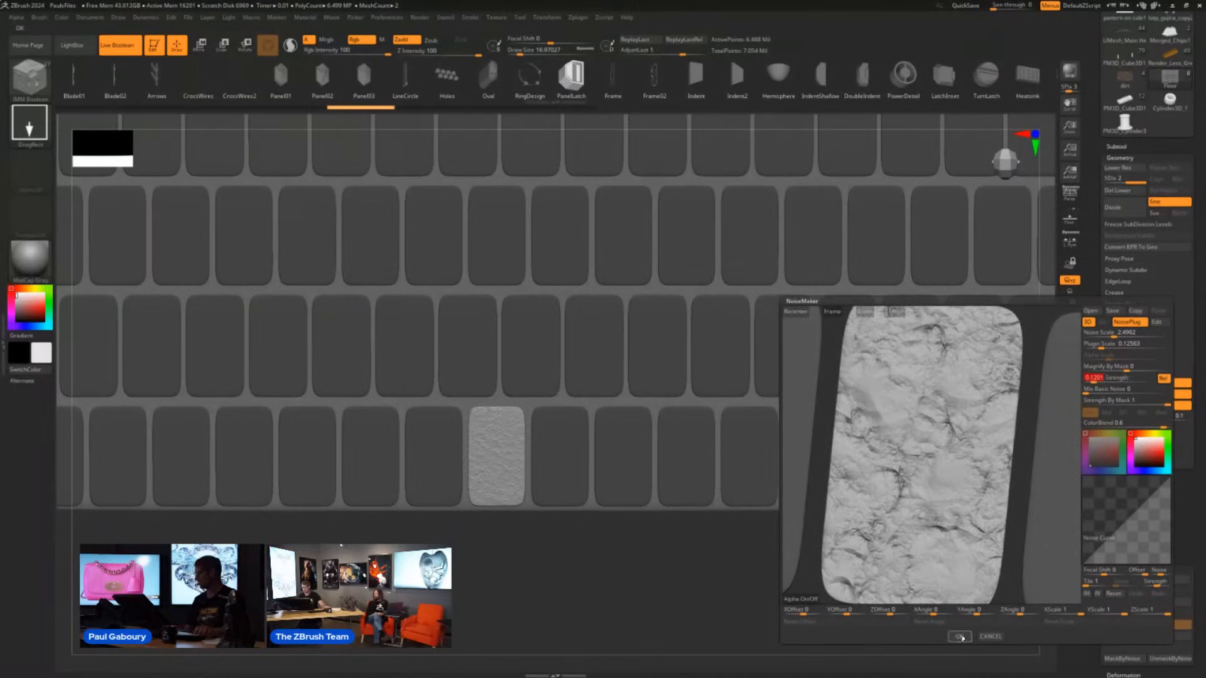
pyautogui.click(961, 637)
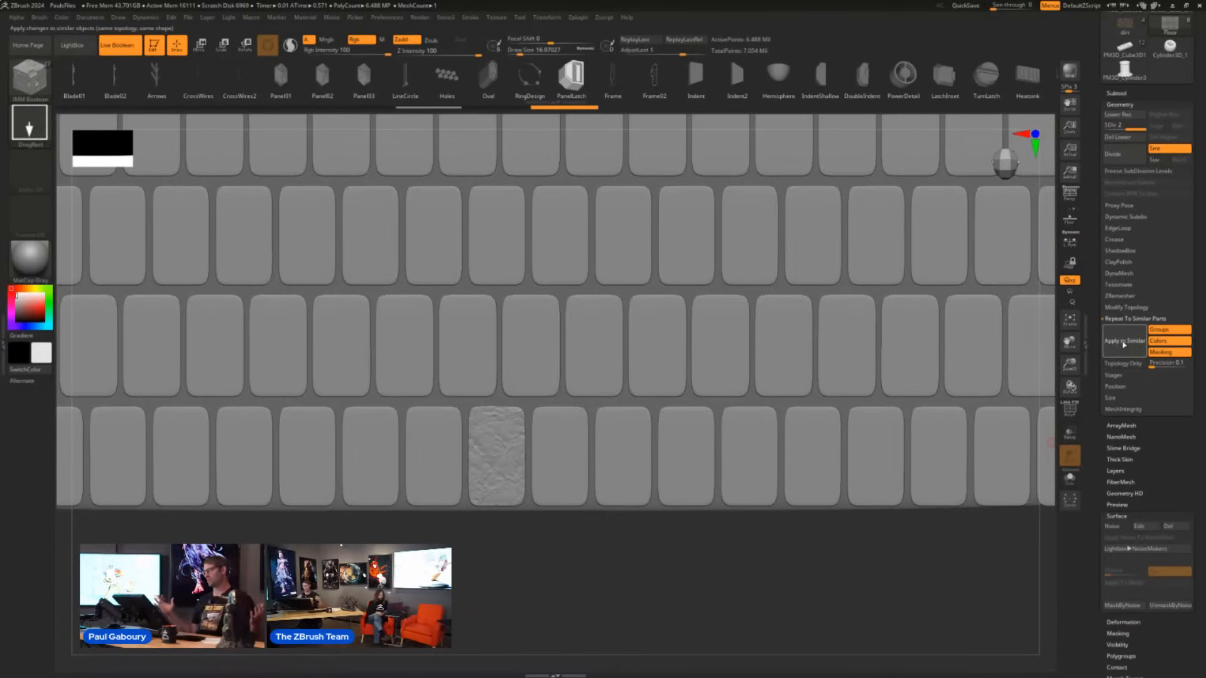
# - Apply the tile's noise to all similar floor tiles and show the floor together with the arched wall and statue
pyautogui.click(1123, 343)
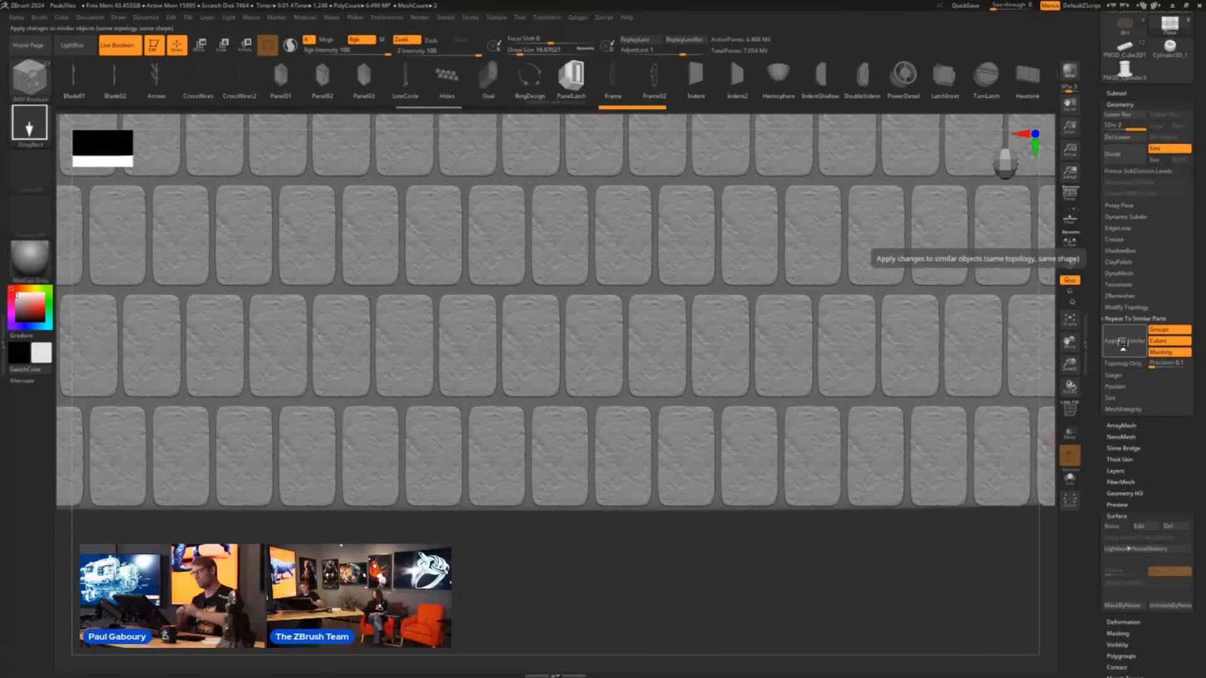
pyautogui.click(1124, 343)
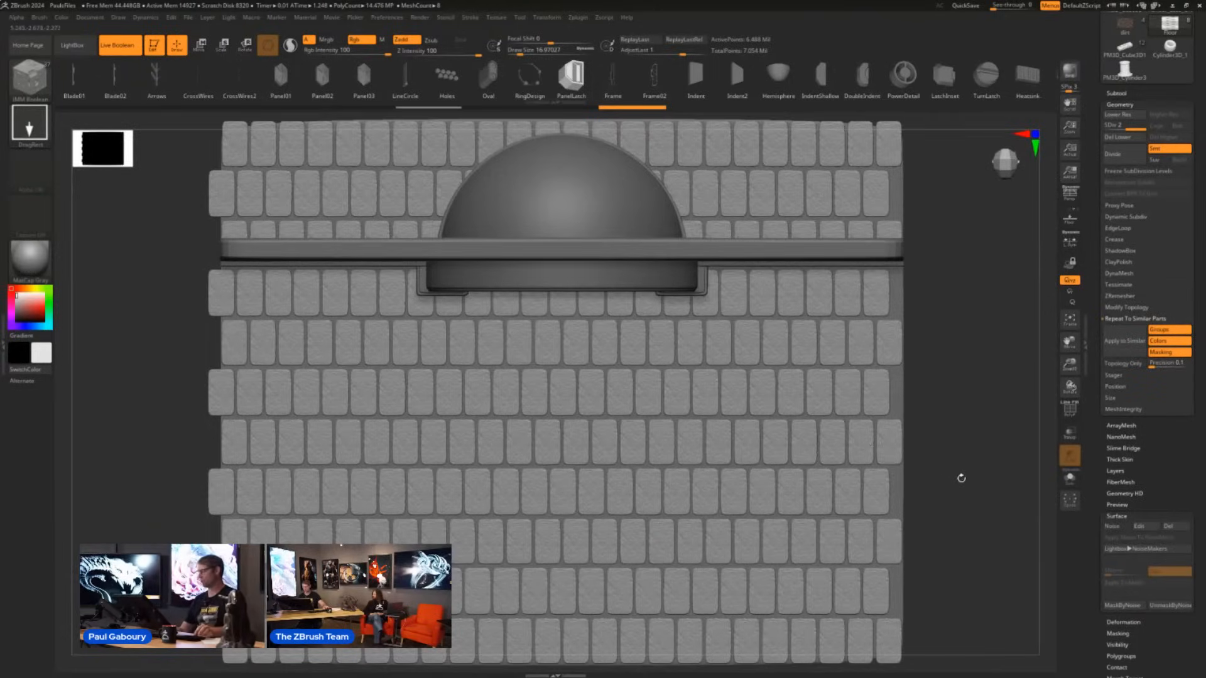
pyautogui.keyDown('ctrl'); pyautogui.moveTo(968, 490); pyautogui.dragTo(1187, 456, button='right'); pyautogui.keyUp('ctrl')
pyautogui.moveTo(913, 473); pyautogui.dragTo(755, 457, button='right')
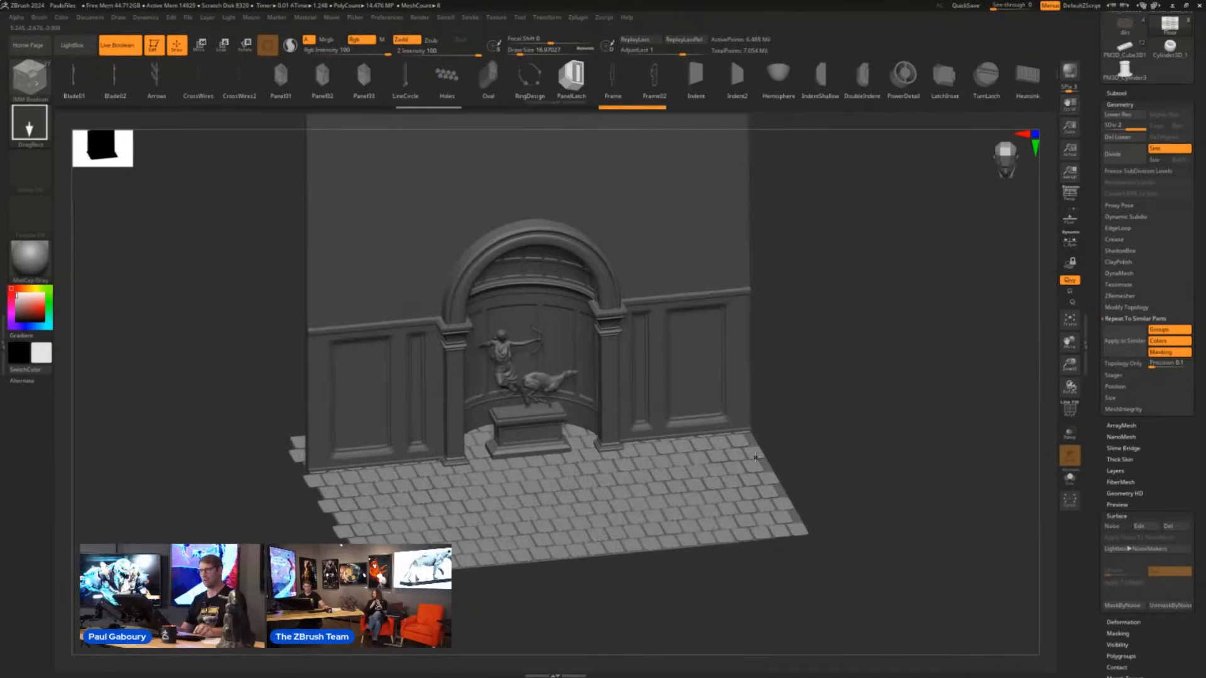
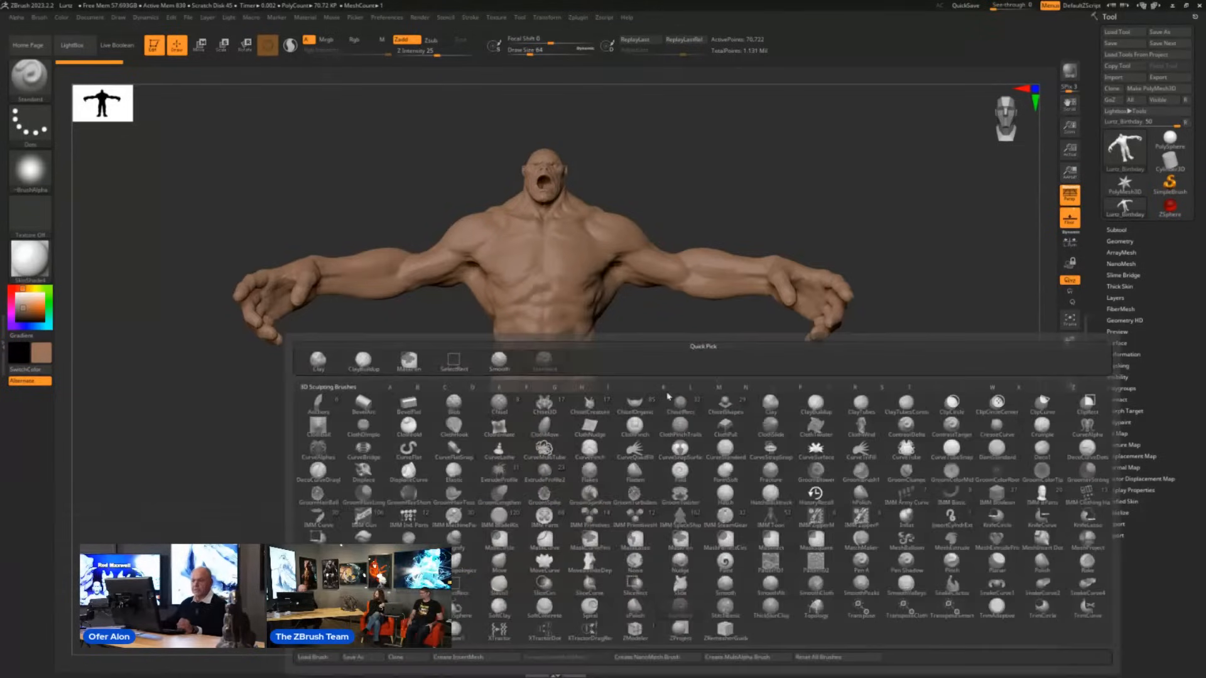
# - Select the Anchors brush for posing the muscular creature's arm
pyautogui.press('Escape')
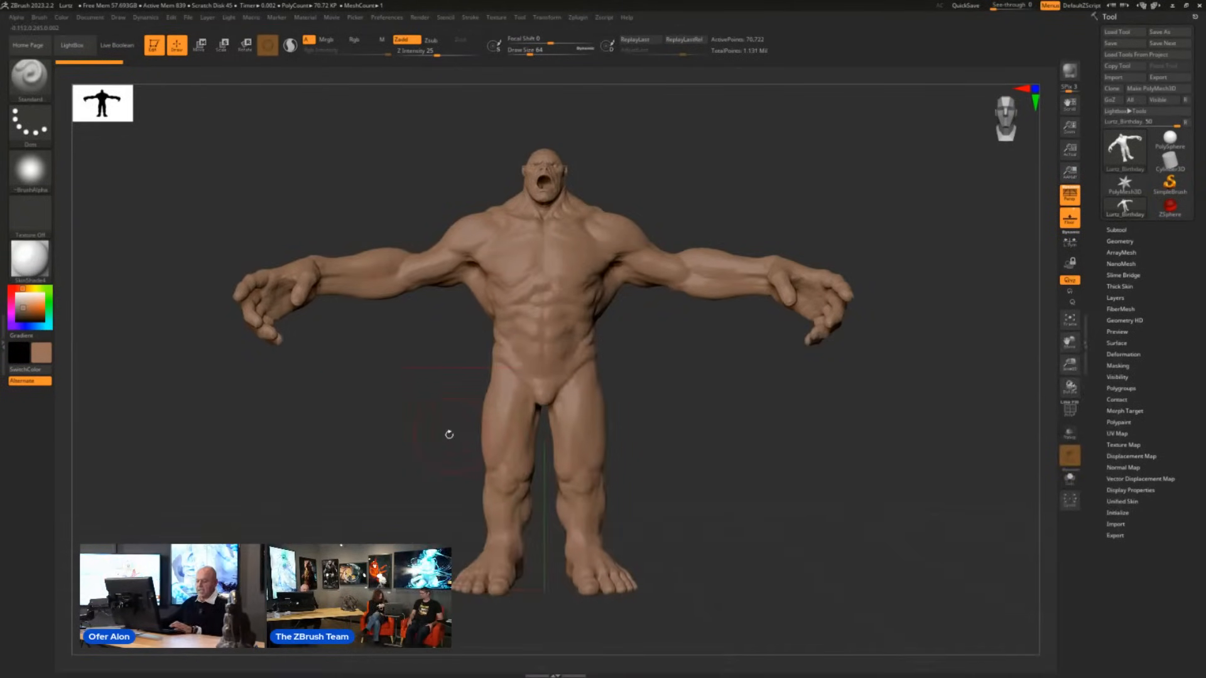
pyautogui.press('b')
pyautogui.click(146, 442)
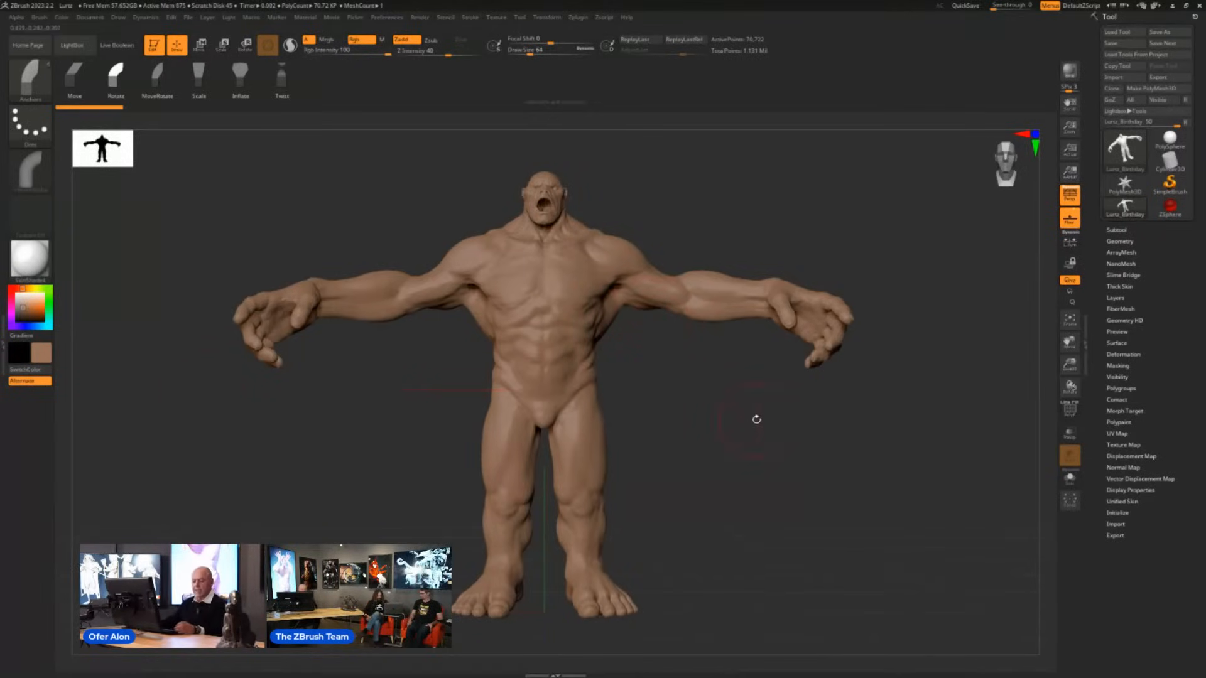
pyautogui.keyDown('alt'); pyautogui.moveTo(780, 419); pyautogui.dragTo(743, 444); pyautogui.keyUp('alt')
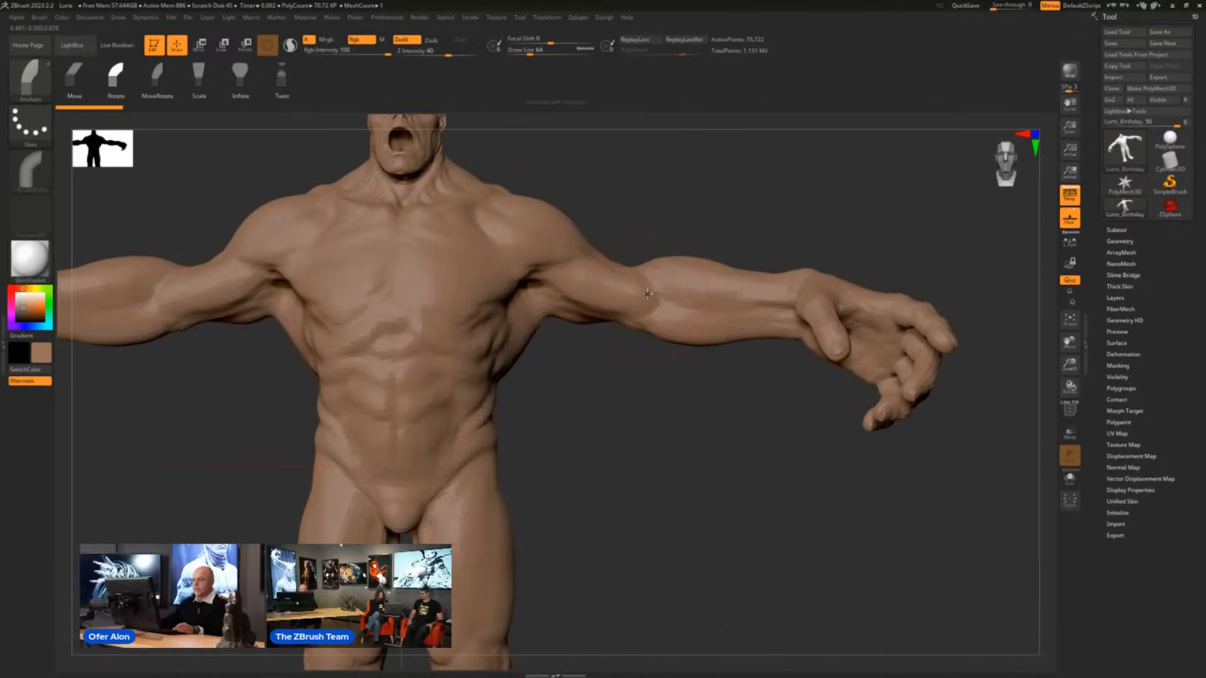
# - Try rotating the creature's forearm downward at the elbow, and undo the rotation
pyautogui.moveTo(648, 293); pyautogui.dragTo(649, 352)
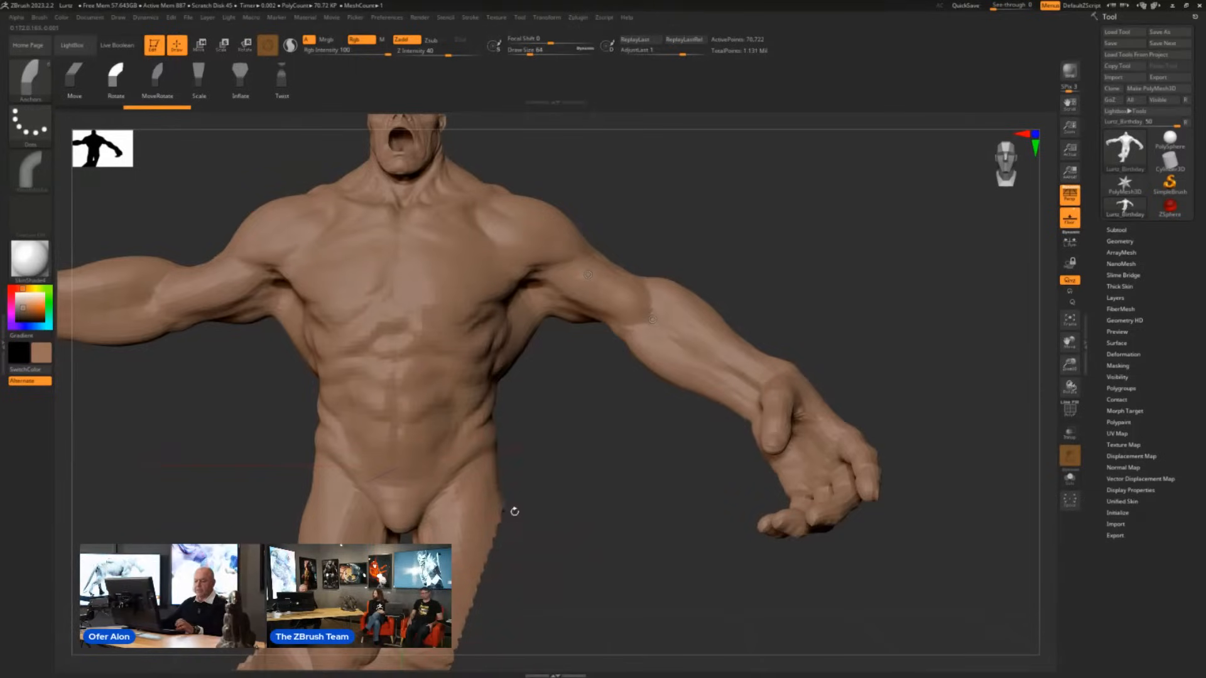
pyautogui.press('ctrl')
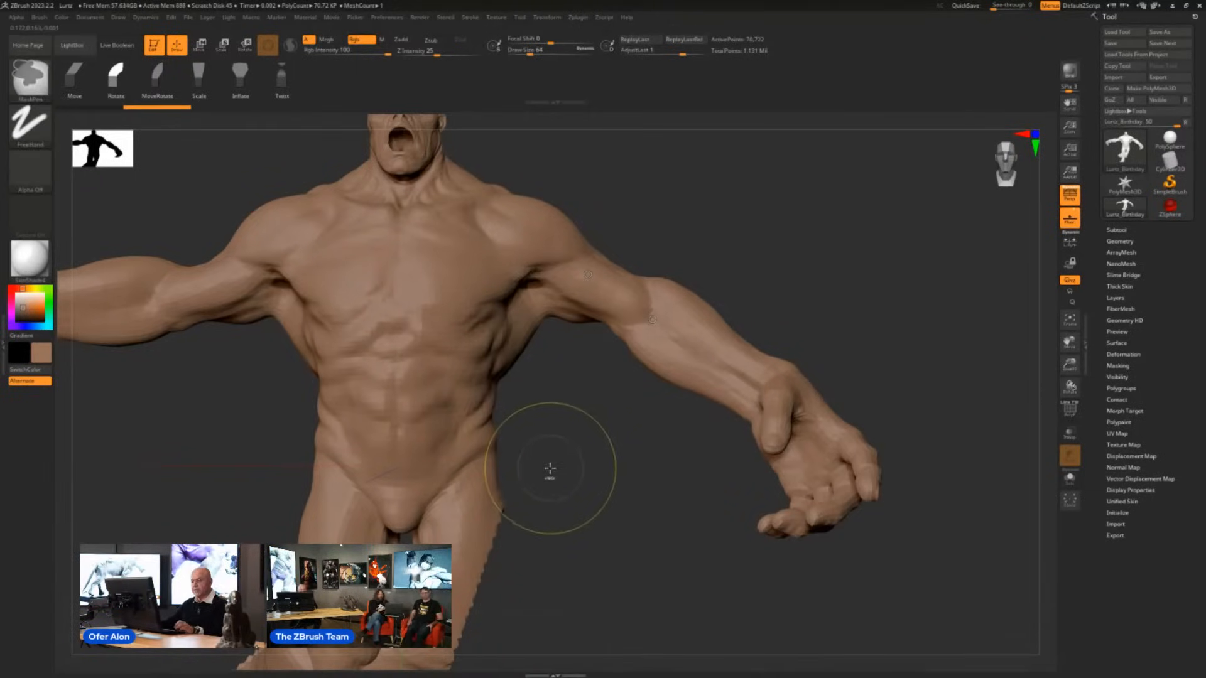
pyautogui.hotkey('ctrl', 'z')
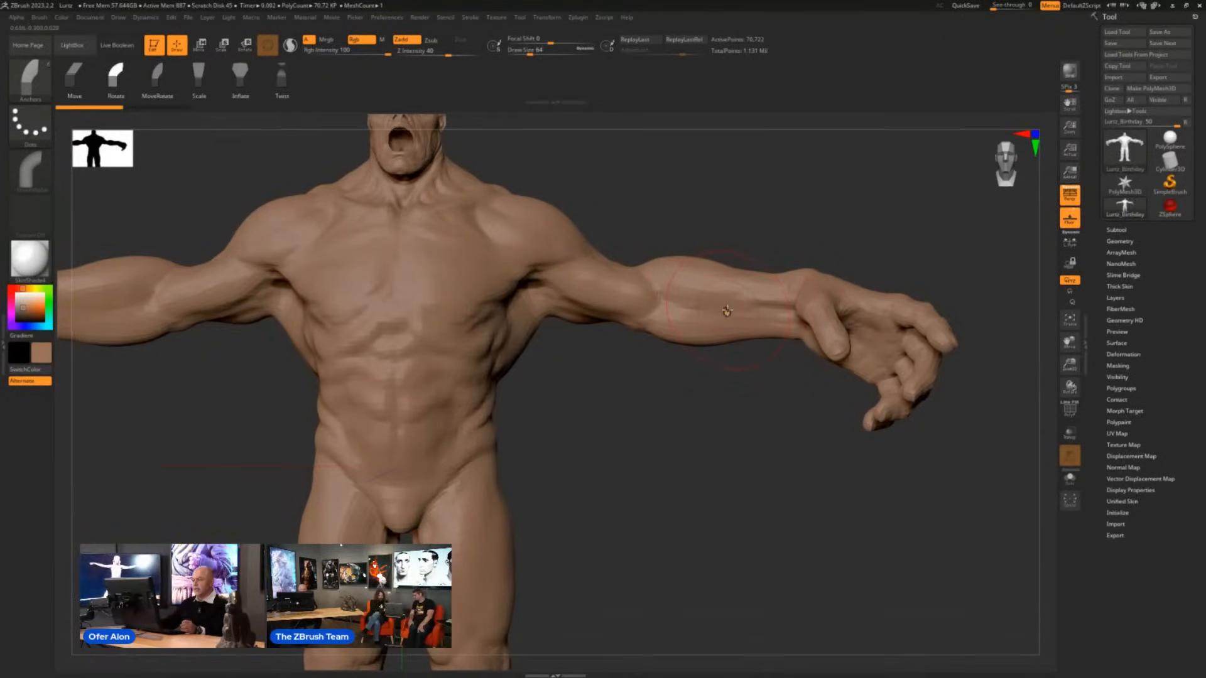
# - Scale up the creature's hand from the forearm and twist it around the arm with the Anchors brush
pyautogui.moveTo(788, 332)
pyautogui.mouseDown()
pyautogui.moveTo(780, 357)
pyautogui.moveTo(793, 294)
pyautogui.moveTo(786, 341)
pyautogui.moveTo(792, 315)
pyautogui.mouseUp()
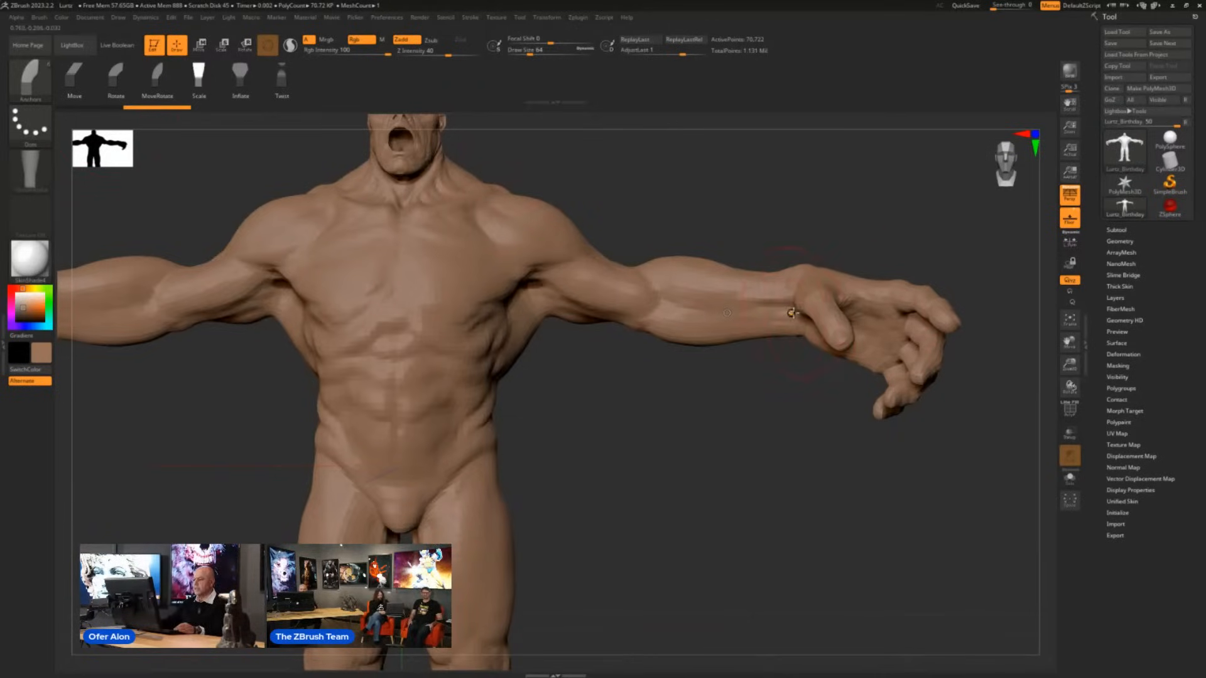
pyautogui.moveTo(792, 313)
pyautogui.mouseDown()
pyautogui.moveTo(842, 311)
pyautogui.moveTo(609, 324)
pyautogui.moveTo(1012, 279)
pyautogui.moveTo(658, 326)
pyautogui.moveTo(853, 351)
pyautogui.moveTo(821, 392)
pyautogui.mouseUp()
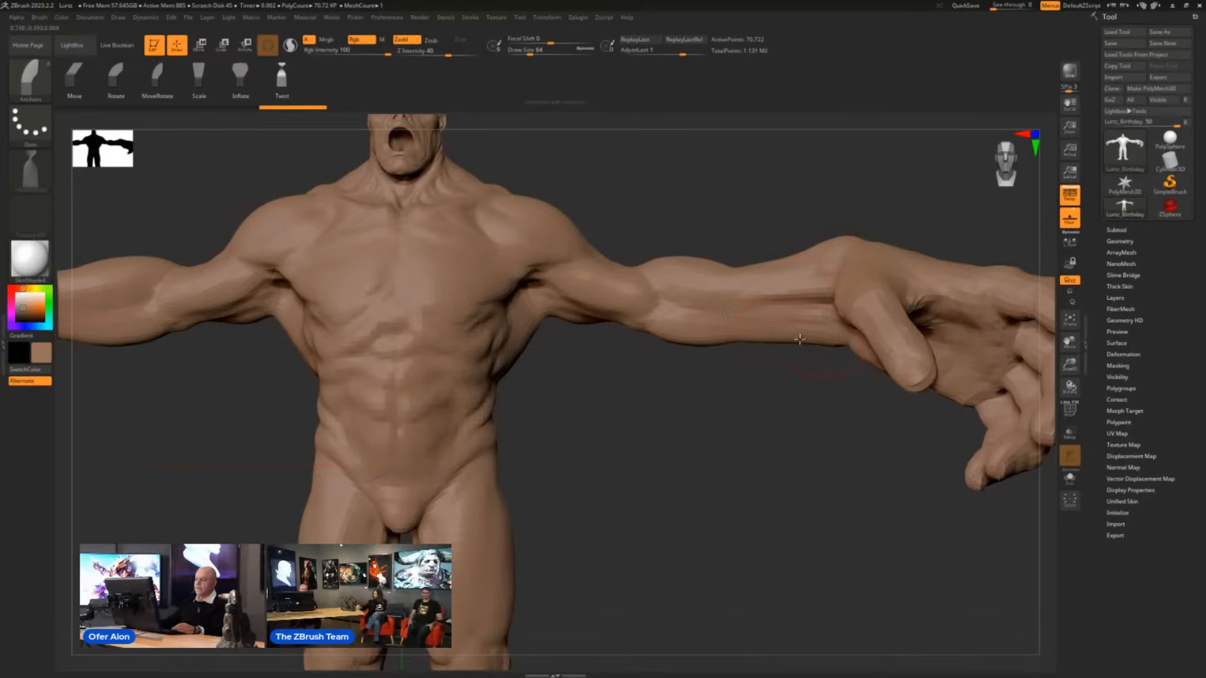
pyautogui.moveTo(827, 313); pyautogui.dragTo(825, 311)
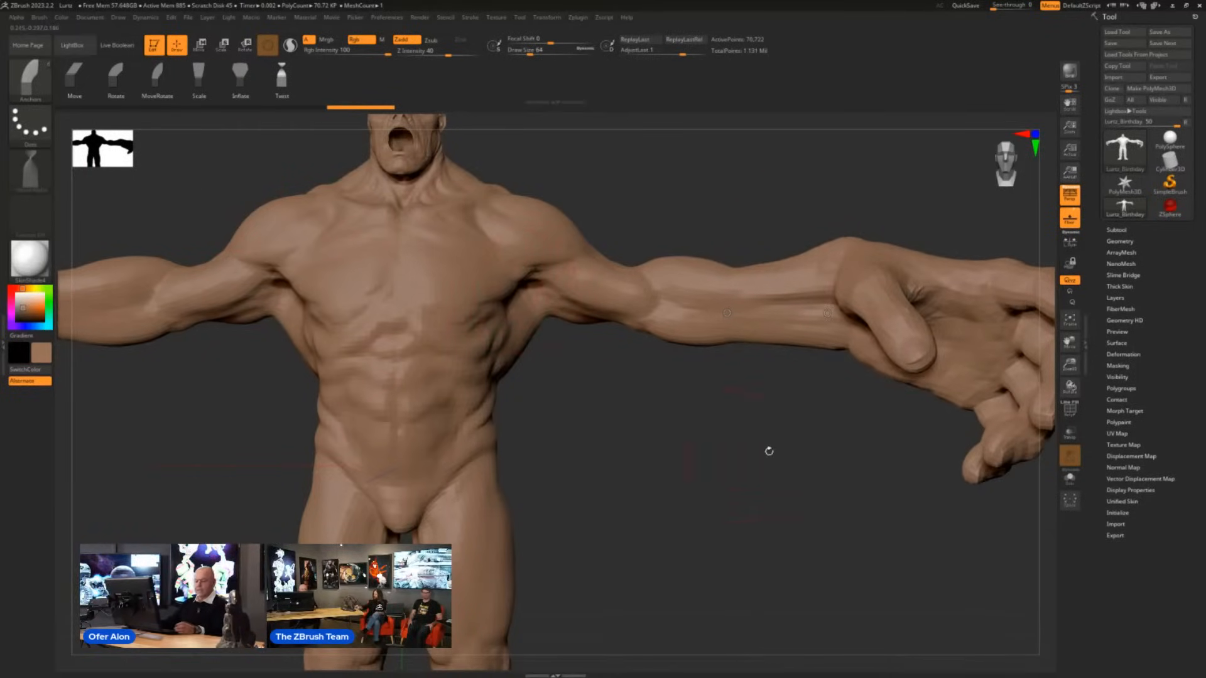
# - Try twisting the creature's leg from the foot without masking the other leg, and undo it
pyautogui.keyDown('alt'); pyautogui.moveTo(797, 485); pyautogui.dragTo(589, 511); pyautogui.keyUp('alt')
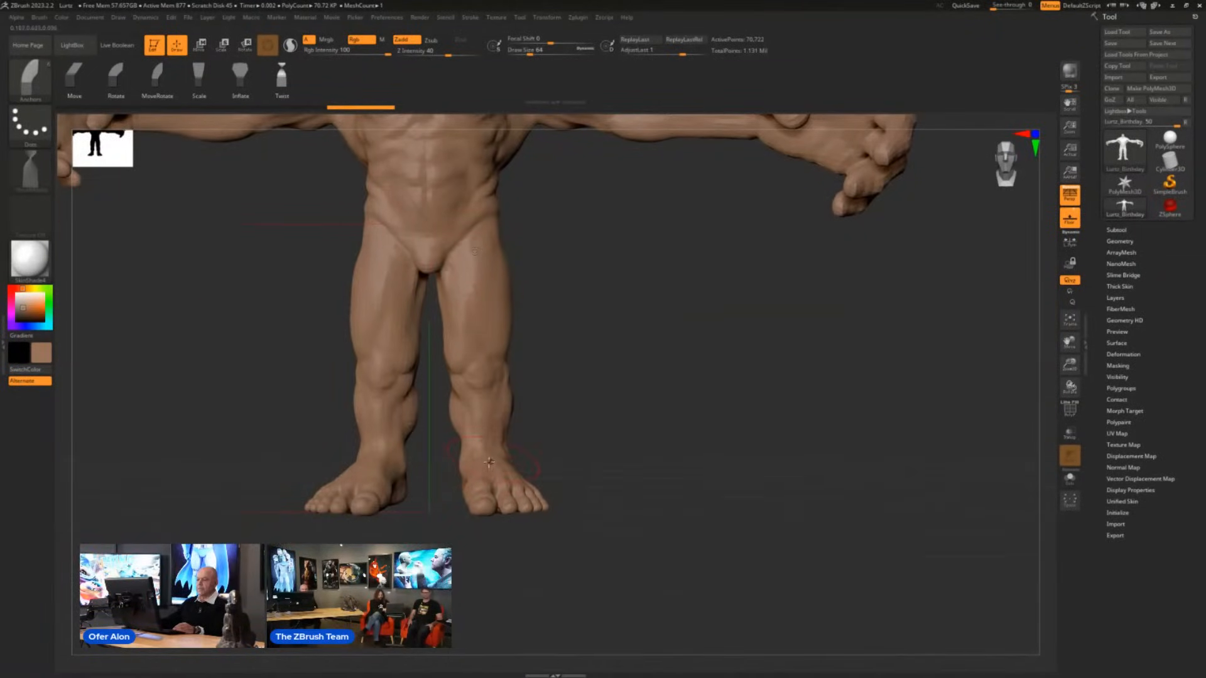
pyautogui.moveTo(489, 454)
pyautogui.mouseDown()
pyautogui.moveTo(511, 525)
pyautogui.moveTo(509, 573)
pyautogui.moveTo(561, 525)
pyautogui.mouseUp()
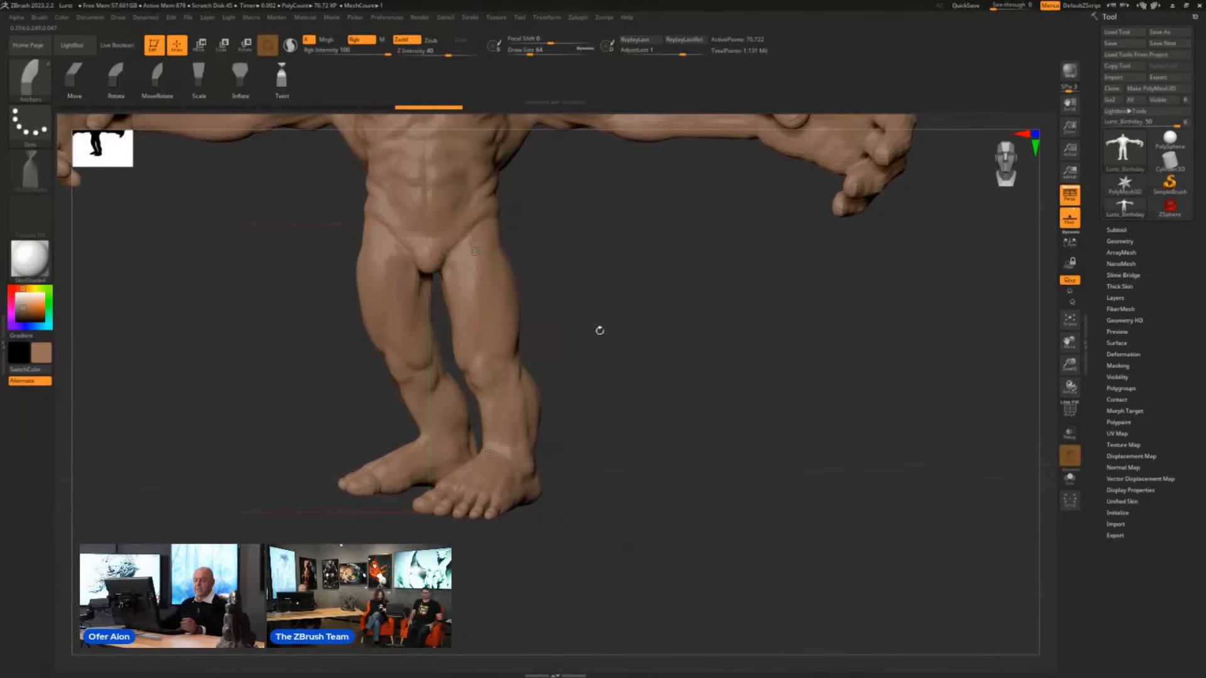
pyautogui.hotkey('ctrl', 'z')
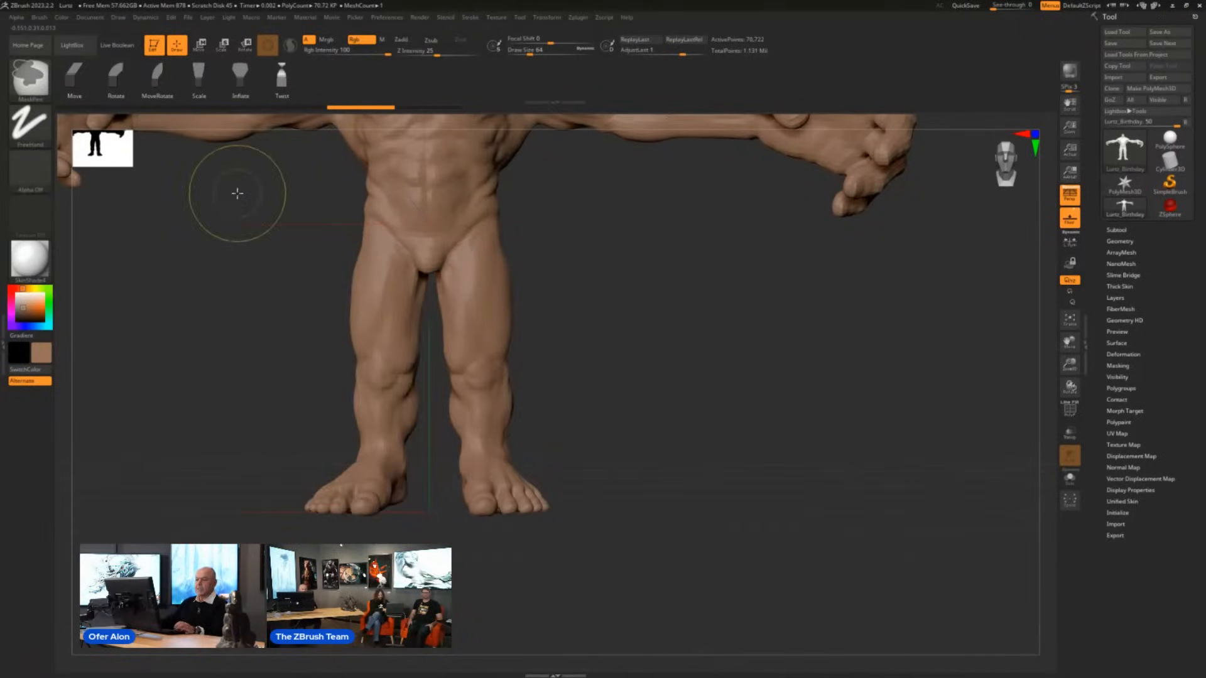
# - Mask one leg, twist the unmasked leg with the Anchors brush so its foot turns inward, and clear the mask
pyautogui.keyDown('ctrl'); pyautogui.moveTo(236, 193); pyautogui.dragTo(432, 544); pyautogui.keyUp('ctrl')
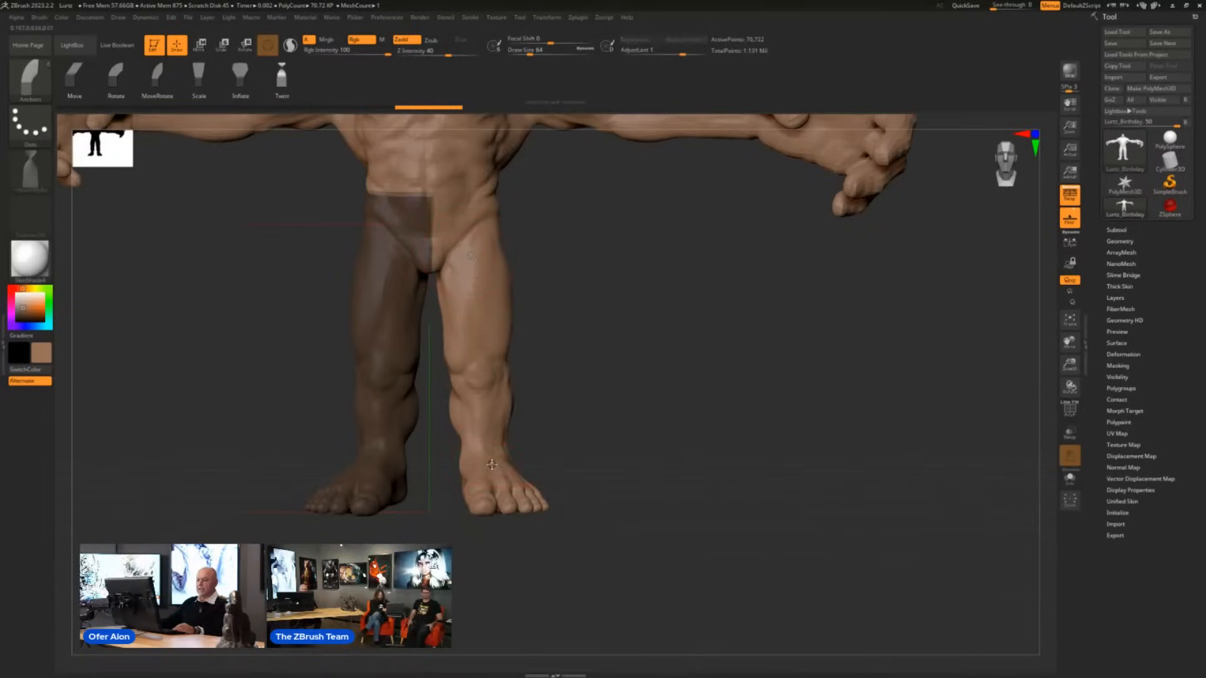
pyautogui.moveTo(494, 465); pyautogui.dragTo(512, 470)
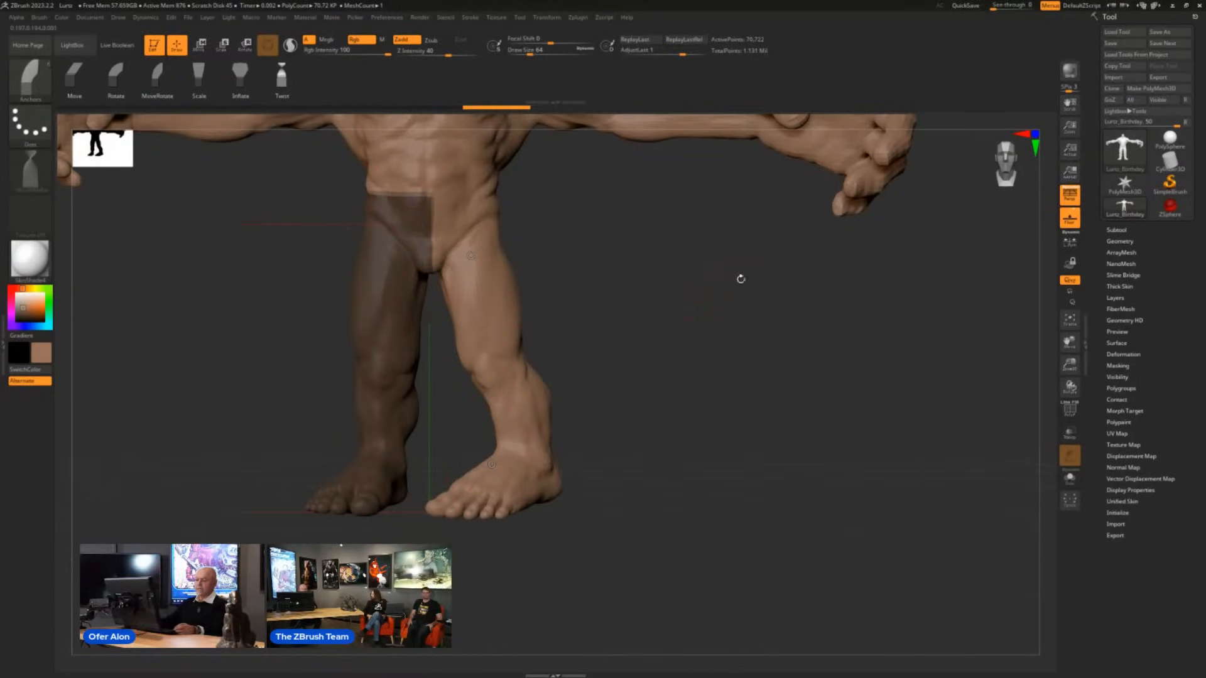
pyautogui.moveTo(725, 264)
pyautogui.mouseDown()
pyautogui.moveTo(608, 398)
pyautogui.moveTo(698, 412)
pyautogui.moveTo(578, 404)
pyautogui.moveTo(956, 350)
pyautogui.mouseUp()
# - Try rotating the enlarged hand's fingers together with the Anchors brush's Rotate mode, and undo it
pyautogui.moveTo(582, 444)
pyautogui.mouseDown()
pyautogui.moveTo(635, 425)
pyautogui.moveTo(616, 439)
pyautogui.moveTo(620, 500)
pyautogui.moveTo(681, 485)
pyautogui.moveTo(640, 458)
pyautogui.moveTo(660, 468)
pyautogui.mouseUp()
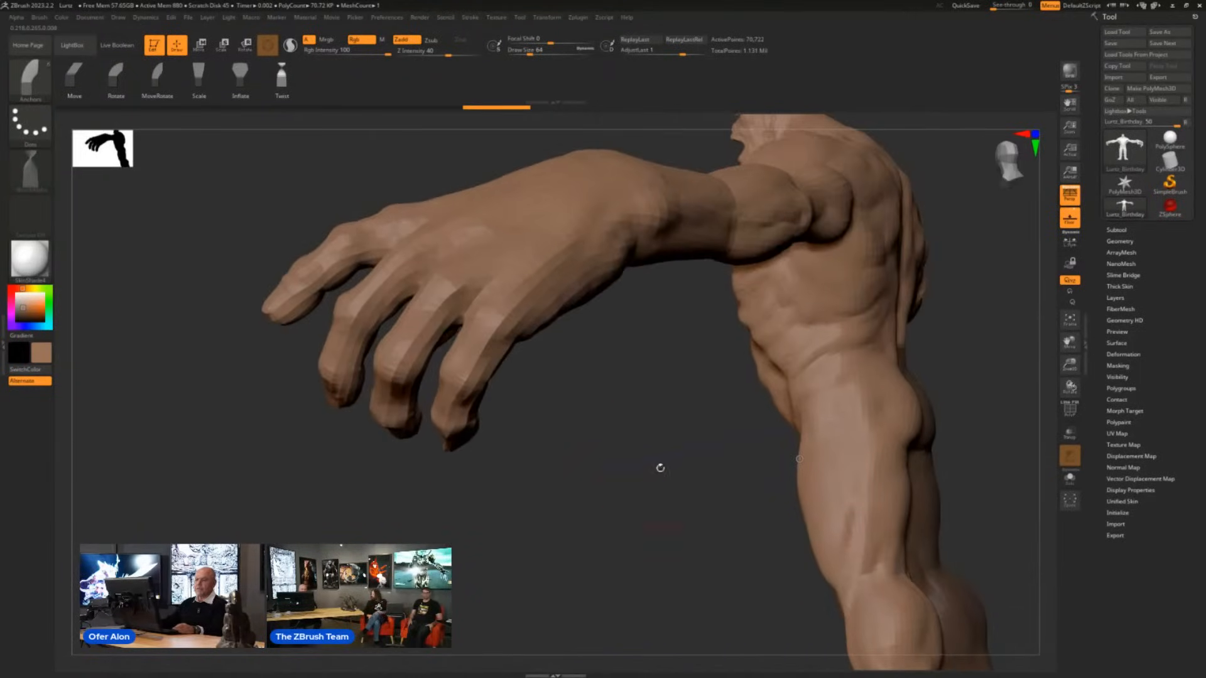
pyautogui.click(116, 75)
pyautogui.moveTo(555, 394)
pyautogui.mouseDown()
pyautogui.moveTo(583, 387)
pyautogui.moveTo(624, 412)
pyautogui.mouseUp()
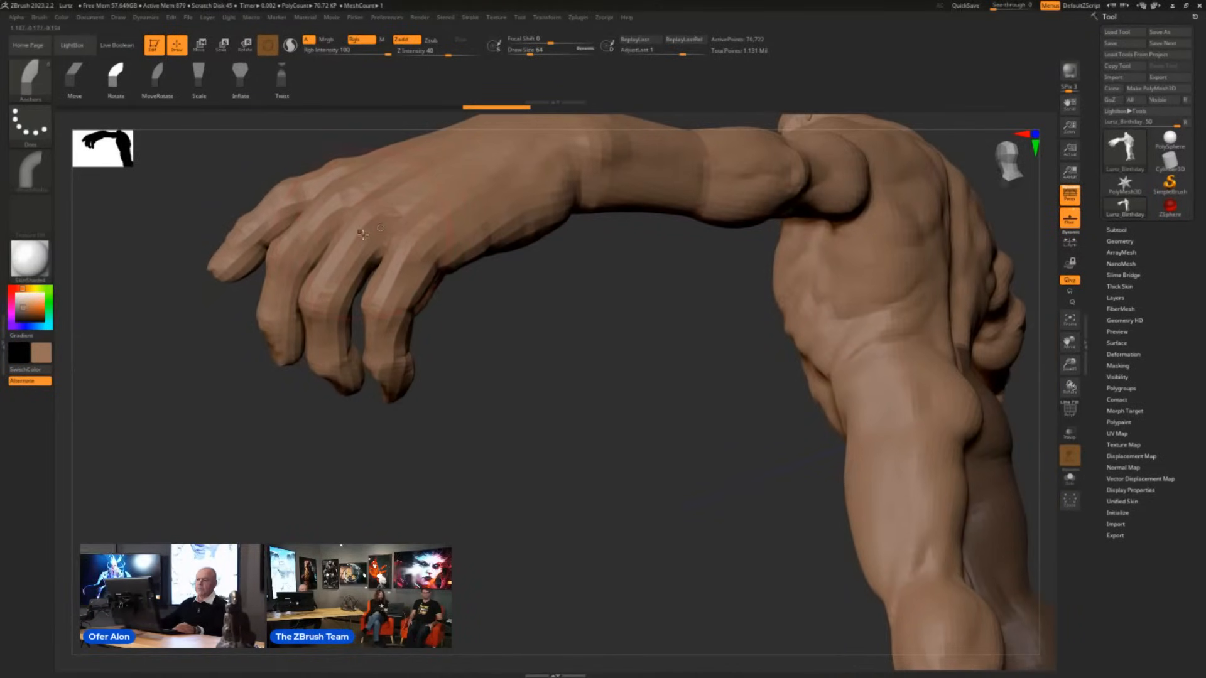
pyautogui.moveTo(372, 247); pyautogui.dragTo(378, 267)
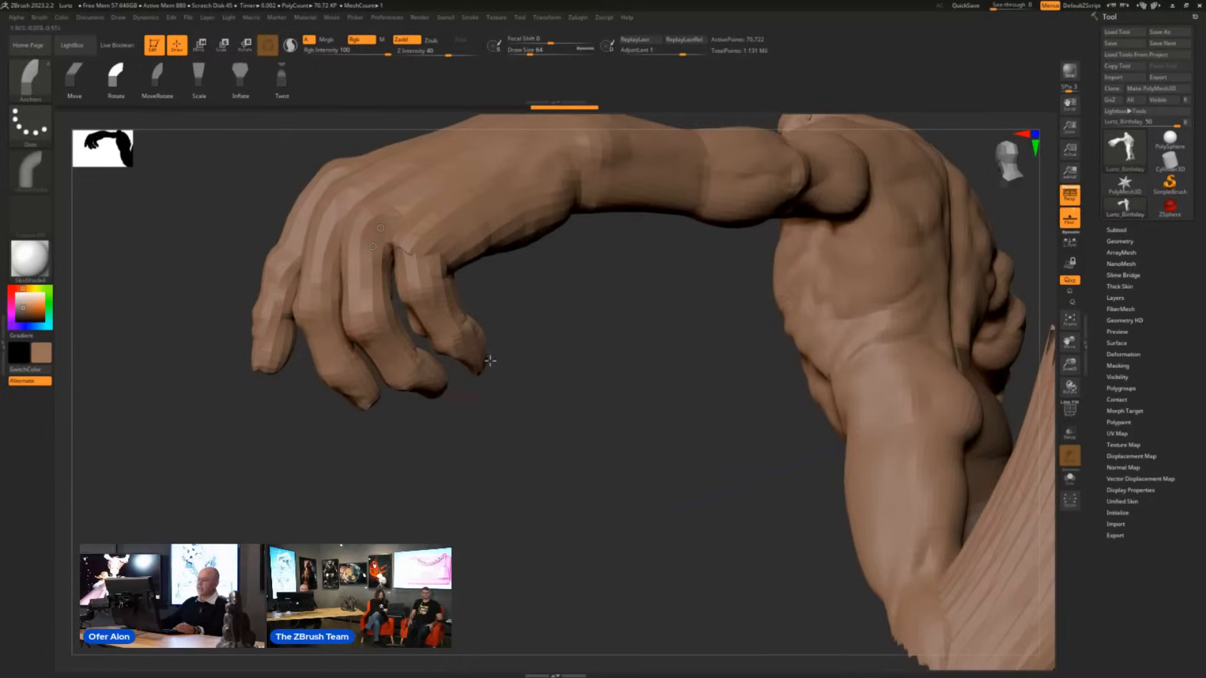
pyautogui.hotkey('ctrl', 'z')
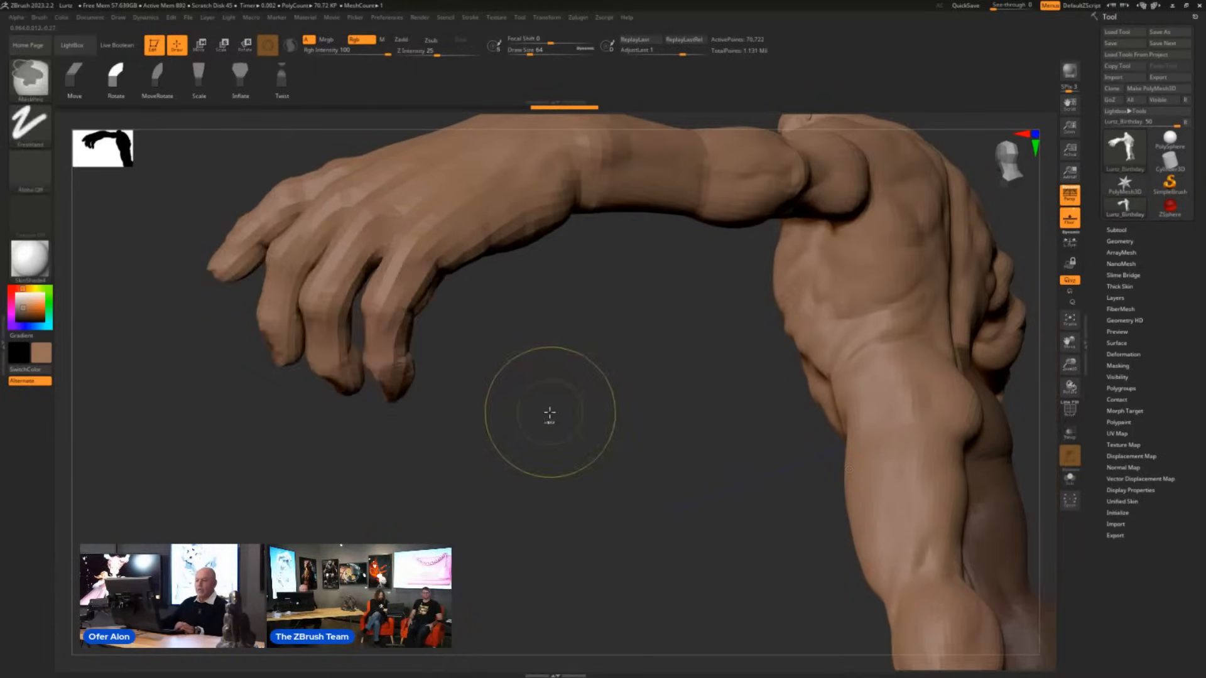
# - Try rotating the twisted leg's lower part below the knee, and undo each rotation
pyautogui.moveTo(527, 395); pyautogui.dragTo(400, 312)
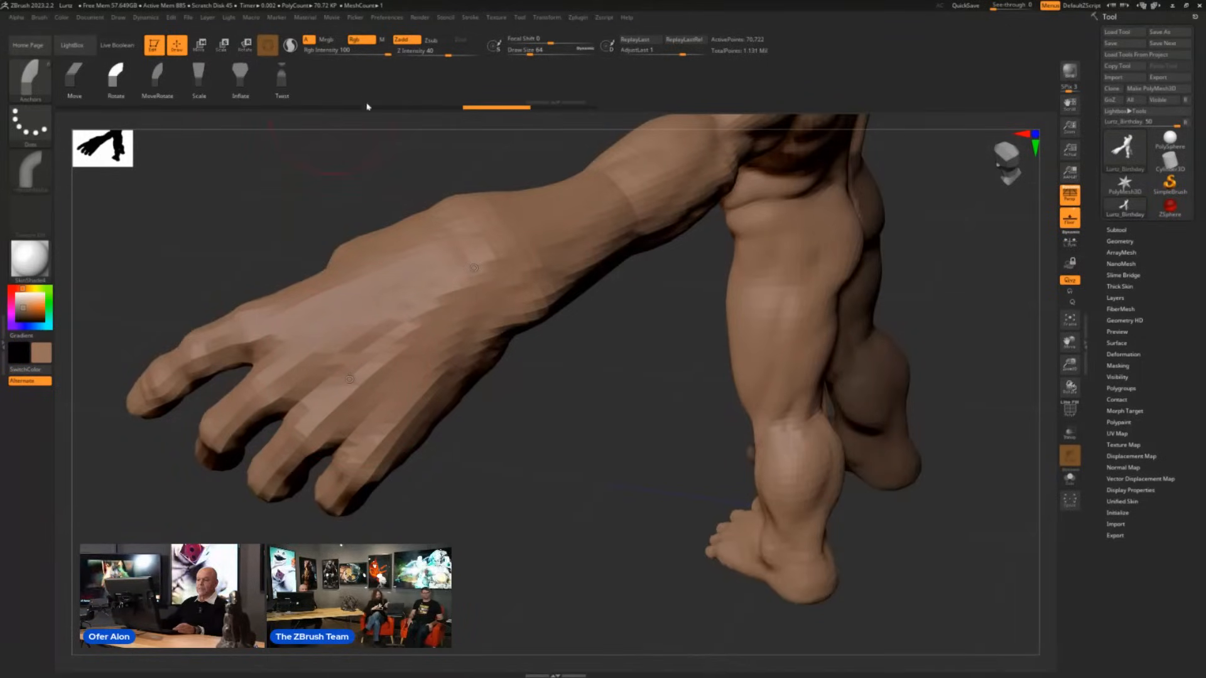
pyautogui.moveTo(559, 429); pyautogui.dragTo(583, 400)
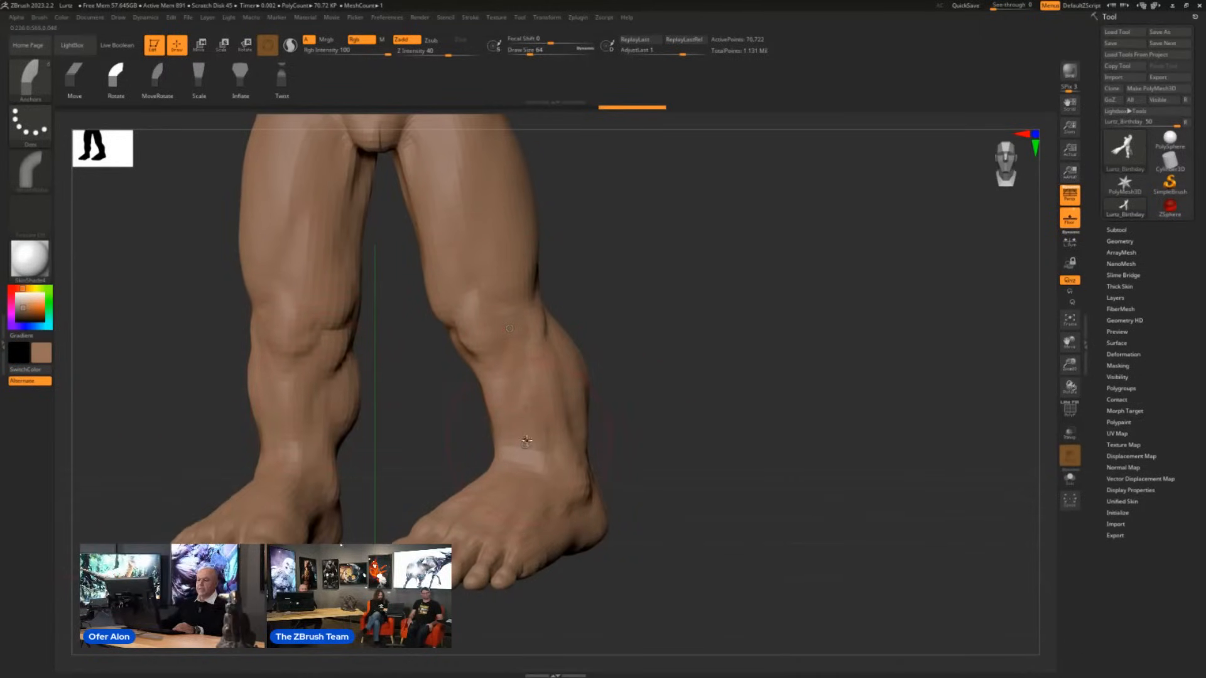
pyautogui.moveTo(526, 441); pyautogui.dragTo(532, 434)
pyautogui.hotkey('ctrl', 'z')
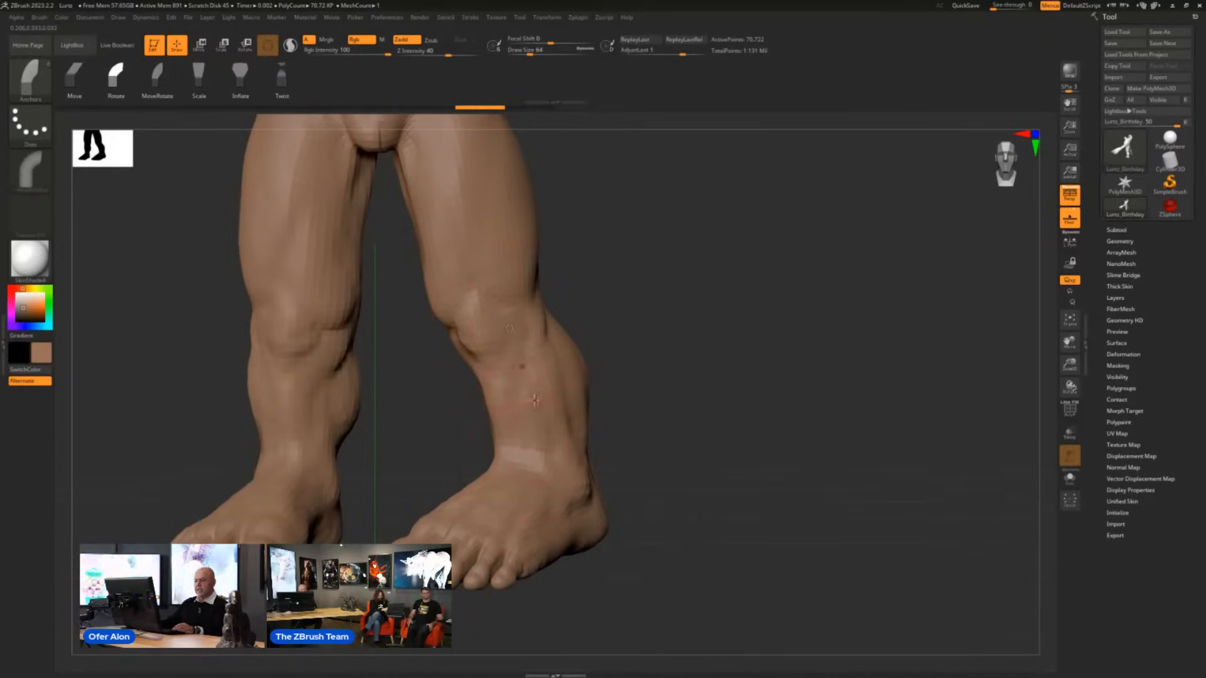
pyautogui.moveTo(537, 449)
pyautogui.mouseDown()
pyautogui.moveTo(550, 444)
pyautogui.moveTo(526, 443)
pyautogui.moveTo(549, 446)
pyautogui.mouseUp()
pyautogui.press('ctrl')
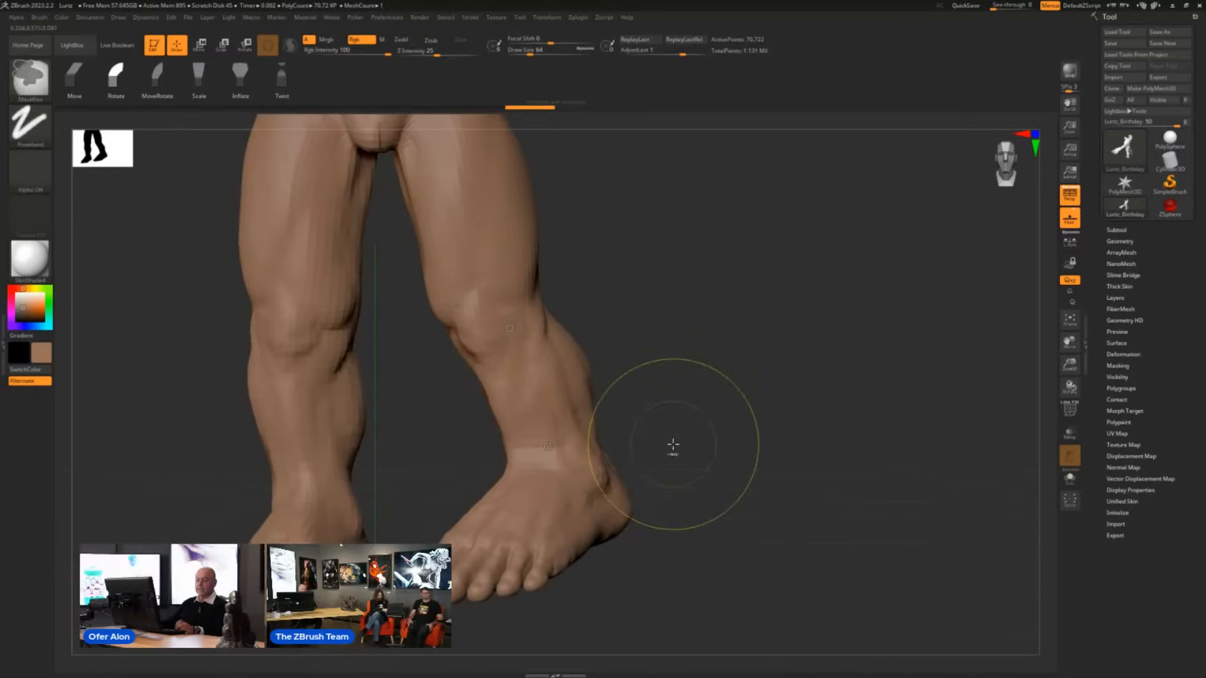
pyautogui.hotkey('ctrl', 'z')
# - Set the masking brush to MaskLasso with the enlarged hand's fingers in view
pyautogui.moveTo(842, 384)
pyautogui.keyDown('alt'); pyautogui.mouseDown()
pyautogui.moveTo(835, 364)
pyautogui.moveTo(803, 420)
pyautogui.mouseUp(); pyautogui.keyUp('alt')
pyautogui.moveTo(930, 395)
pyautogui.mouseDown()
pyautogui.moveTo(858, 459)
pyautogui.moveTo(816, 393)
pyautogui.moveTo(678, 460)
pyautogui.moveTo(624, 431)
pyautogui.moveTo(624, 417)
pyautogui.moveTo(673, 519)
pyautogui.moveTo(620, 486)
pyautogui.mouseUp()
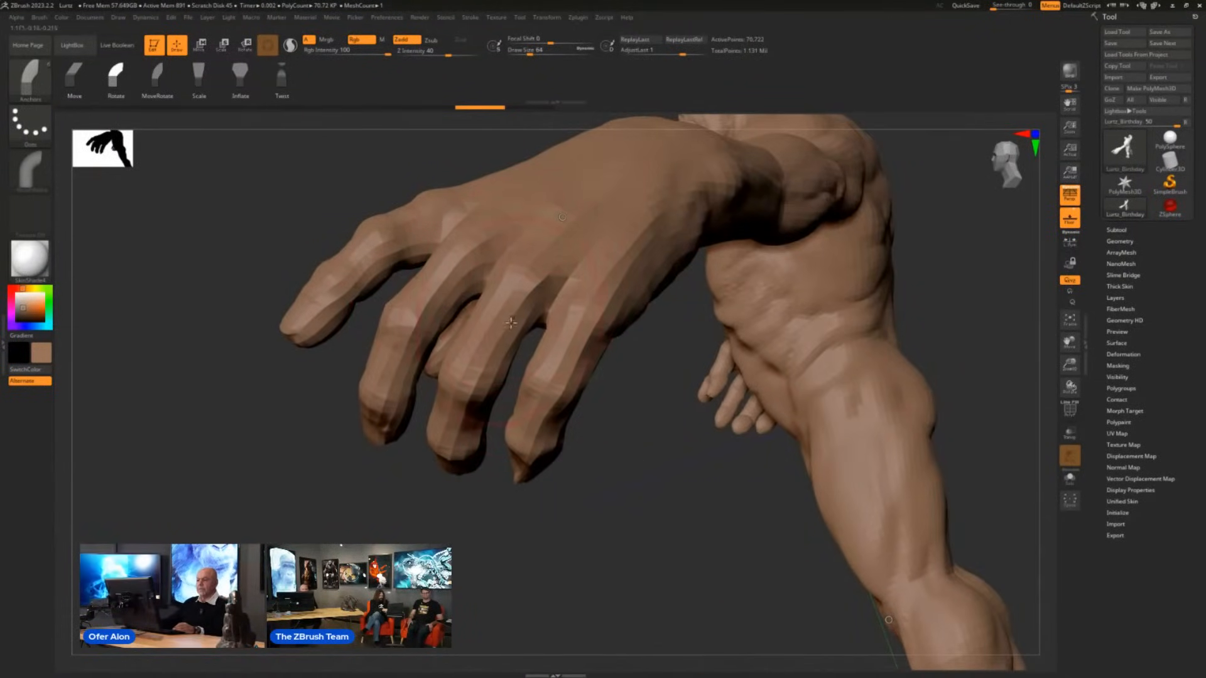
pyautogui.moveTo(647, 459); pyautogui.dragTo(553, 409)
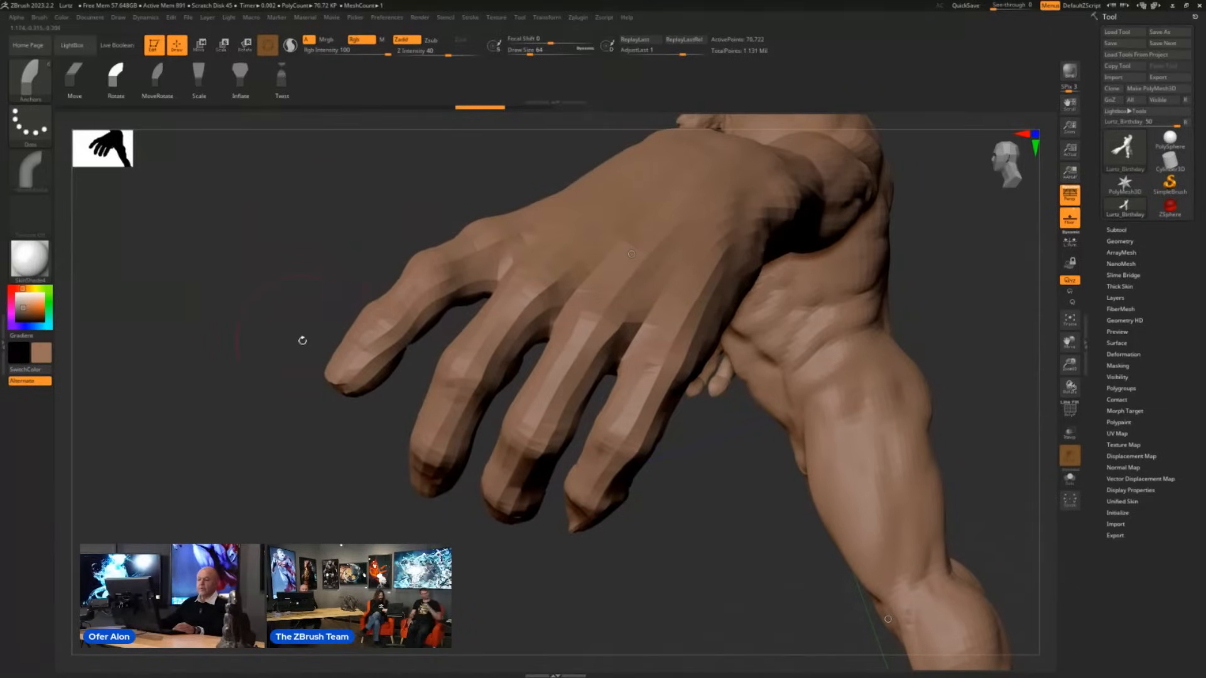
pyautogui.keyDown('ctrl'); pyautogui.click(37, 86); pyautogui.keyUp('ctrl')
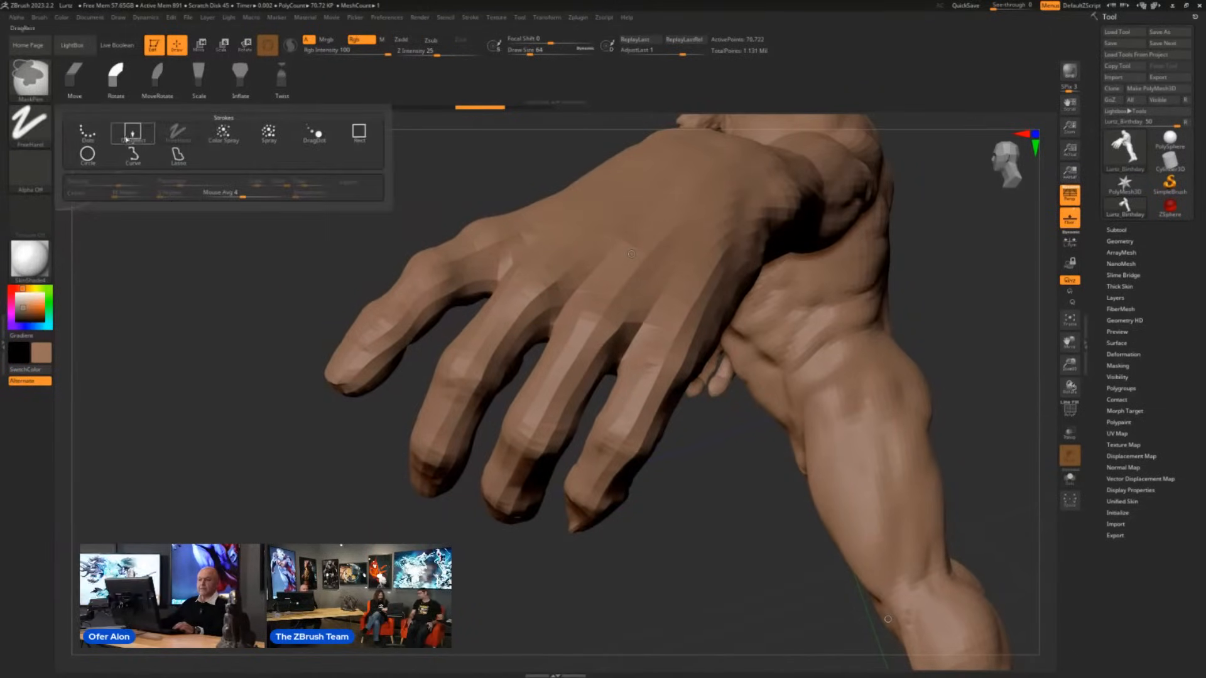
pyautogui.keyDown('ctrl'); pyautogui.click(40, 92); pyautogui.keyUp('ctrl')
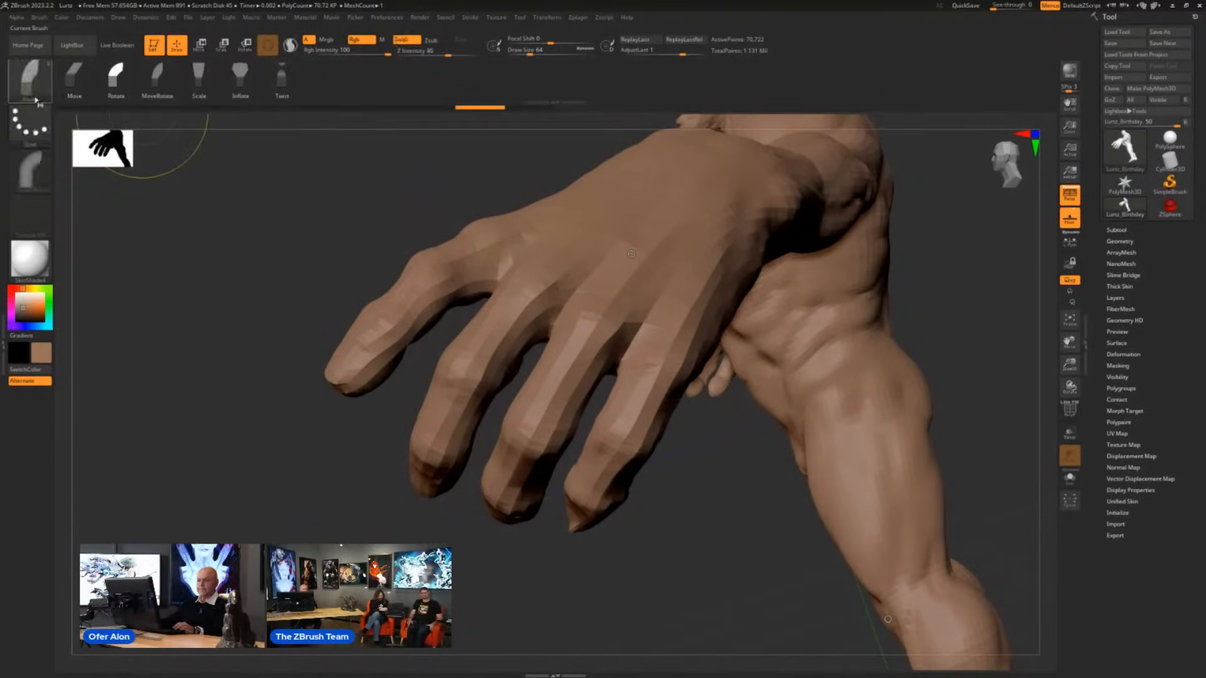
pyautogui.keyDown('ctrl'); pyautogui.click(39, 88); pyautogui.keyUp('ctrl')
pyautogui.click(223, 130)
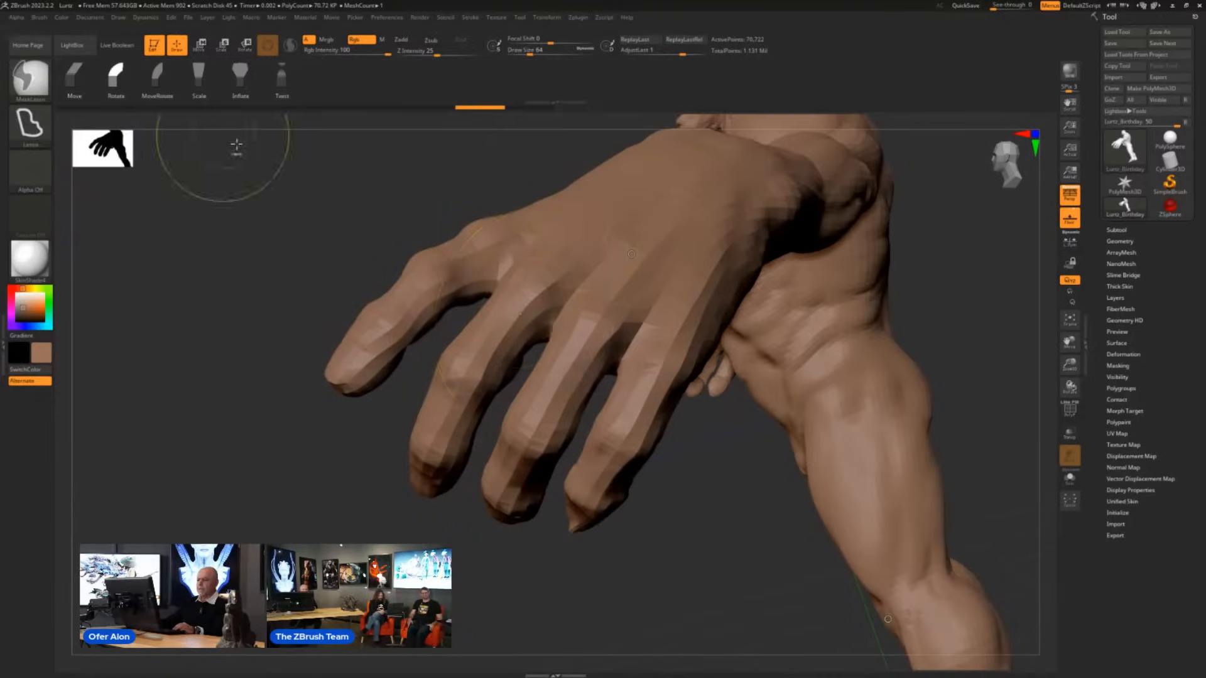
# - Mask the whole creature except the enlarged hand's ring finger, using lasso selections around the fingers
pyautogui.moveTo(750, 335)
pyautogui.keyDown('ctrl'); pyautogui.mouseDown()
pyautogui.moveTo(723, 283)
pyautogui.moveTo(672, 327)
pyautogui.moveTo(615, 396)
pyautogui.moveTo(561, 529)
pyautogui.mouseUp(); pyautogui.keyUp('ctrl')
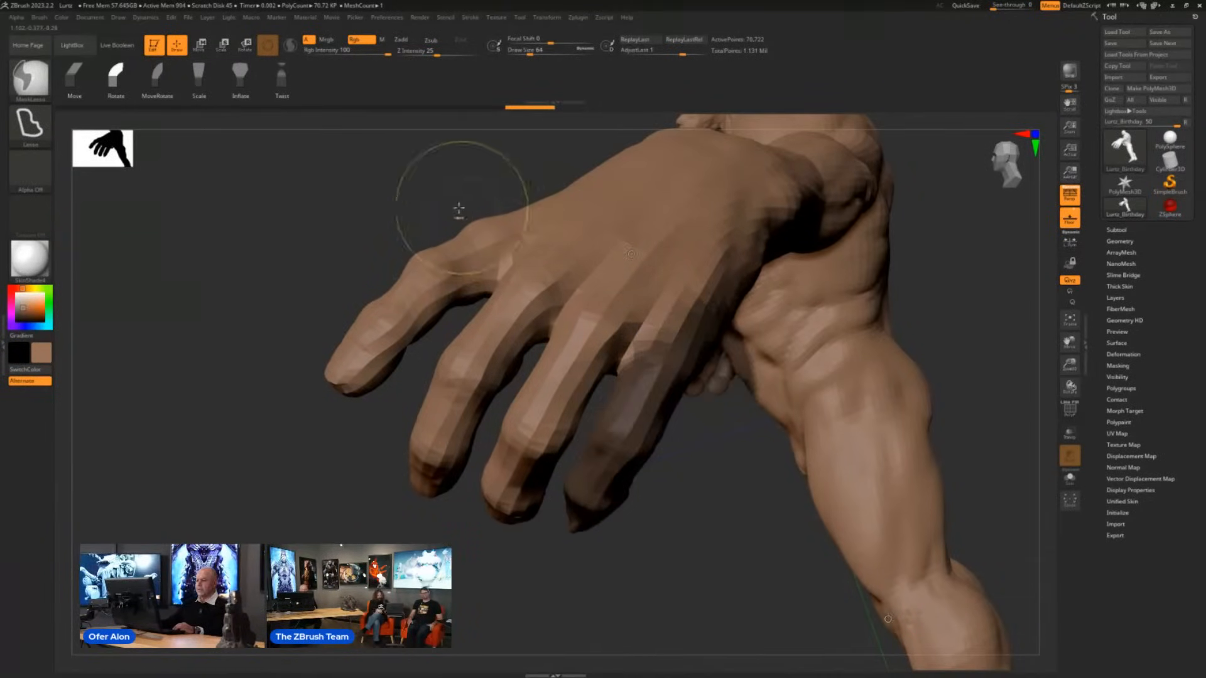
pyautogui.moveTo(456, 211)
pyautogui.keyDown('ctrl'); pyautogui.mouseDown()
pyautogui.moveTo(343, 543)
pyautogui.moveTo(447, 528)
pyautogui.moveTo(466, 459)
pyautogui.moveTo(573, 269)
pyautogui.moveTo(440, 203)
pyautogui.mouseUp(); pyautogui.keyUp('ctrl')
pyautogui.moveTo(738, 501); pyautogui.dragTo(577, 462)
pyautogui.moveTo(295, 248)
pyautogui.keyDown('ctrl'); pyautogui.mouseDown()
pyautogui.moveTo(475, 461)
pyautogui.moveTo(305, 146)
pyautogui.moveTo(628, 343)
pyautogui.mouseUp(); pyautogui.keyUp('ctrl')
pyautogui.moveTo(728, 483)
pyautogui.keyDown('alt'); pyautogui.mouseDown()
pyautogui.moveTo(668, 461)
pyautogui.moveTo(545, 480)
pyautogui.mouseUp(); pyautogui.keyUp('alt')
pyautogui.moveTo(574, 151)
pyautogui.keyDown('ctrl'); pyautogui.mouseDown()
pyautogui.moveTo(632, 598)
pyautogui.moveTo(865, 169)
pyautogui.moveTo(842, 162)
pyautogui.mouseUp(); pyautogui.keyUp('ctrl')
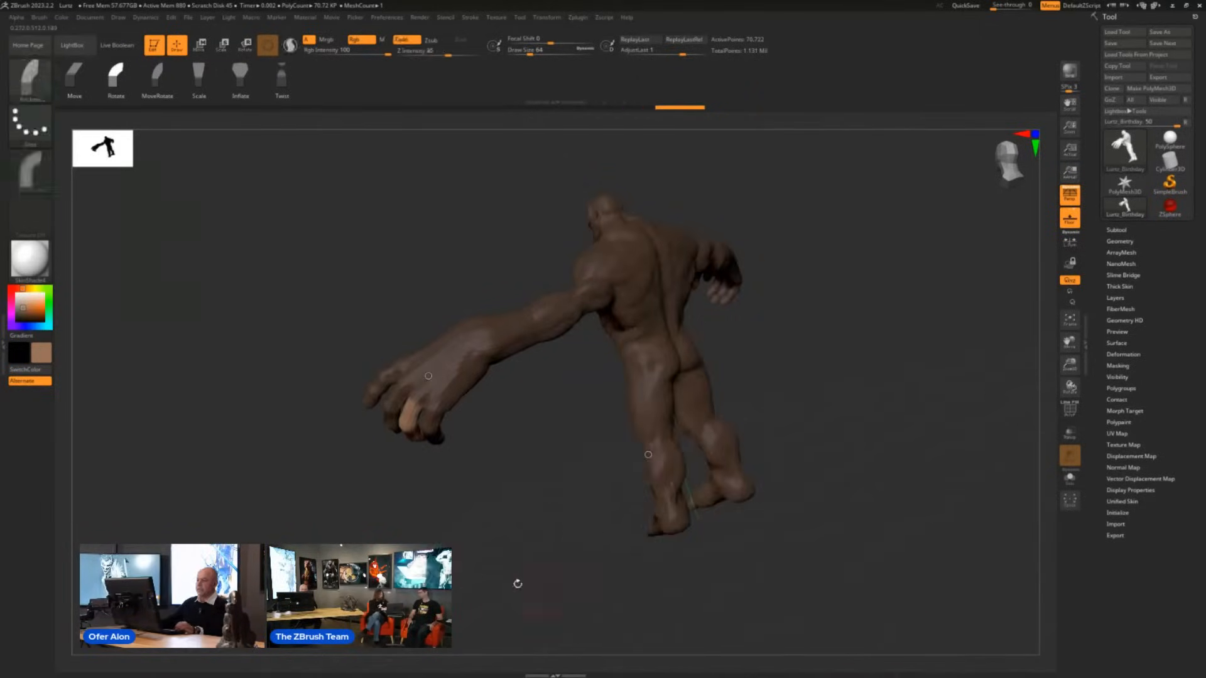
# - Try rotating the unmasked ring finger at its knuckle with the Anchors brush, and undo it
pyautogui.moveTo(517, 584)
pyautogui.mouseDown()
pyautogui.moveTo(682, 502)
pyautogui.moveTo(731, 494)
pyautogui.mouseUp()
pyautogui.keyDown('alt'); pyautogui.moveTo(800, 459); pyautogui.dragTo(634, 401); pyautogui.keyUp('alt')
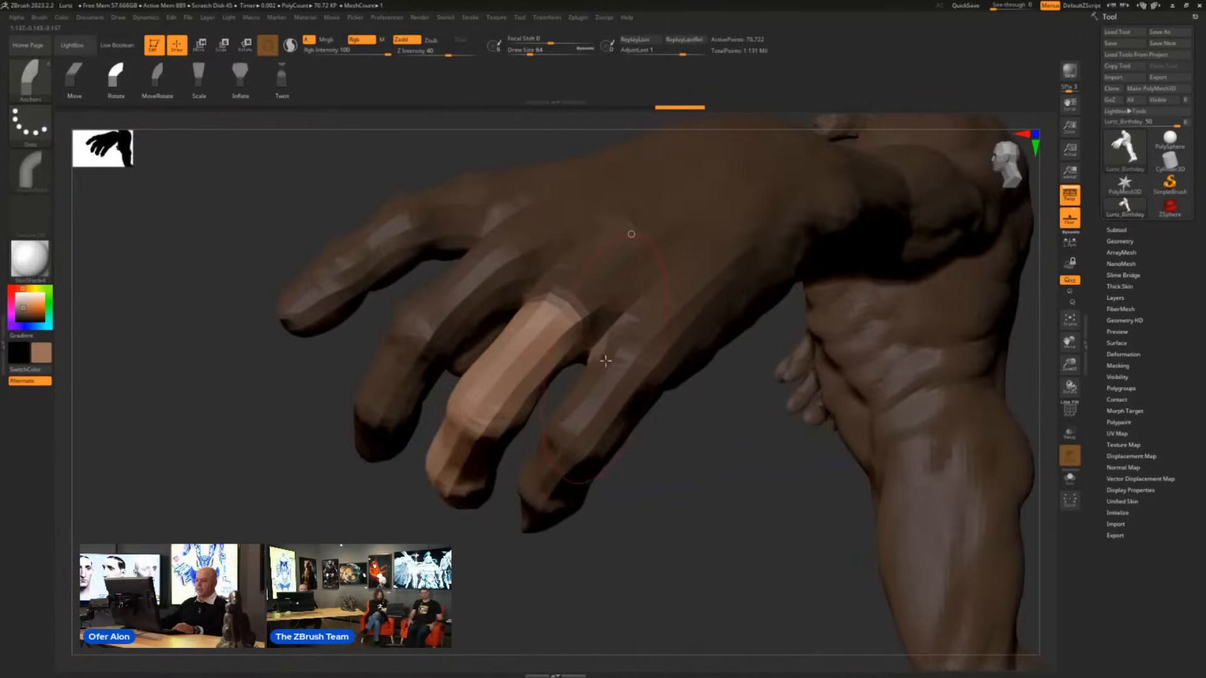
pyautogui.moveTo(743, 530); pyautogui.dragTo(502, 457)
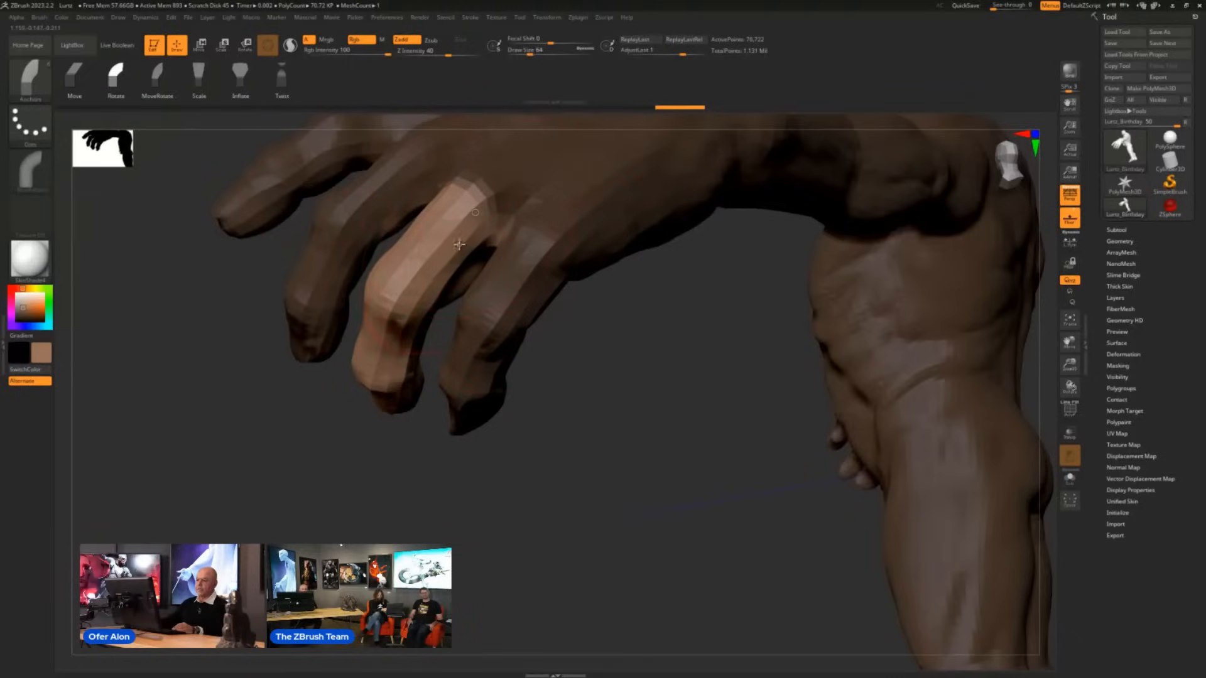
pyautogui.moveTo(459, 244); pyautogui.dragTo(476, 274)
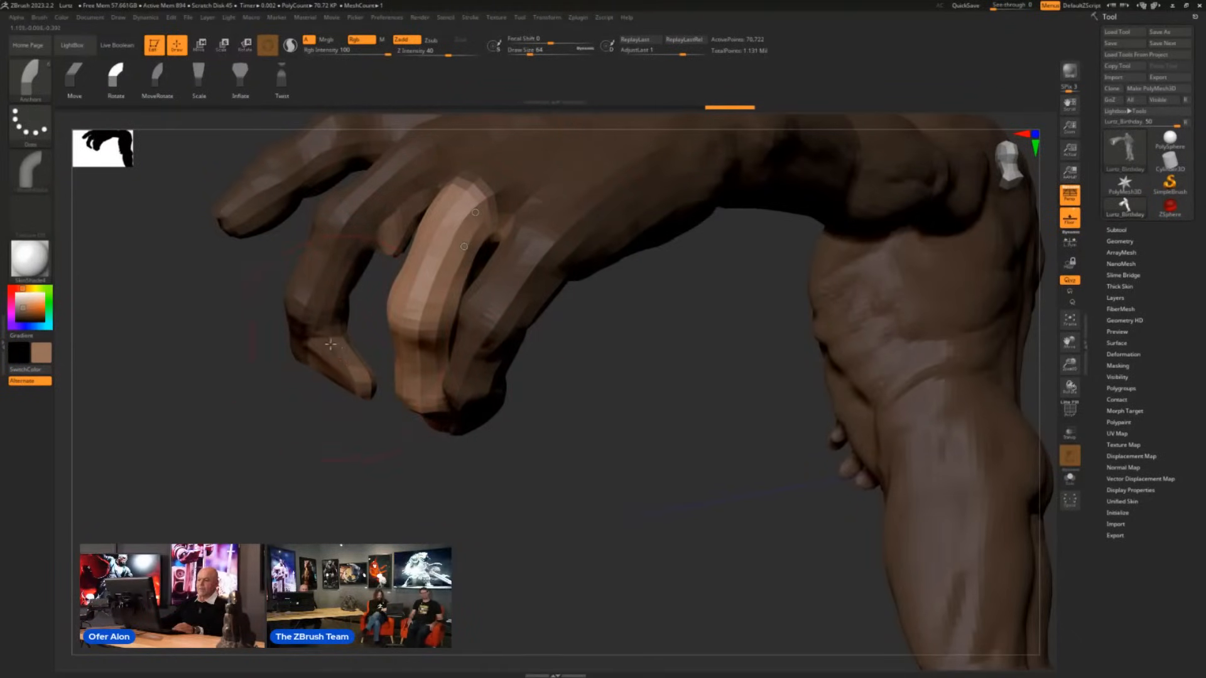
pyautogui.moveTo(702, 477); pyautogui.dragTo(722, 462)
pyautogui.hotkey('ctrl', 'z')
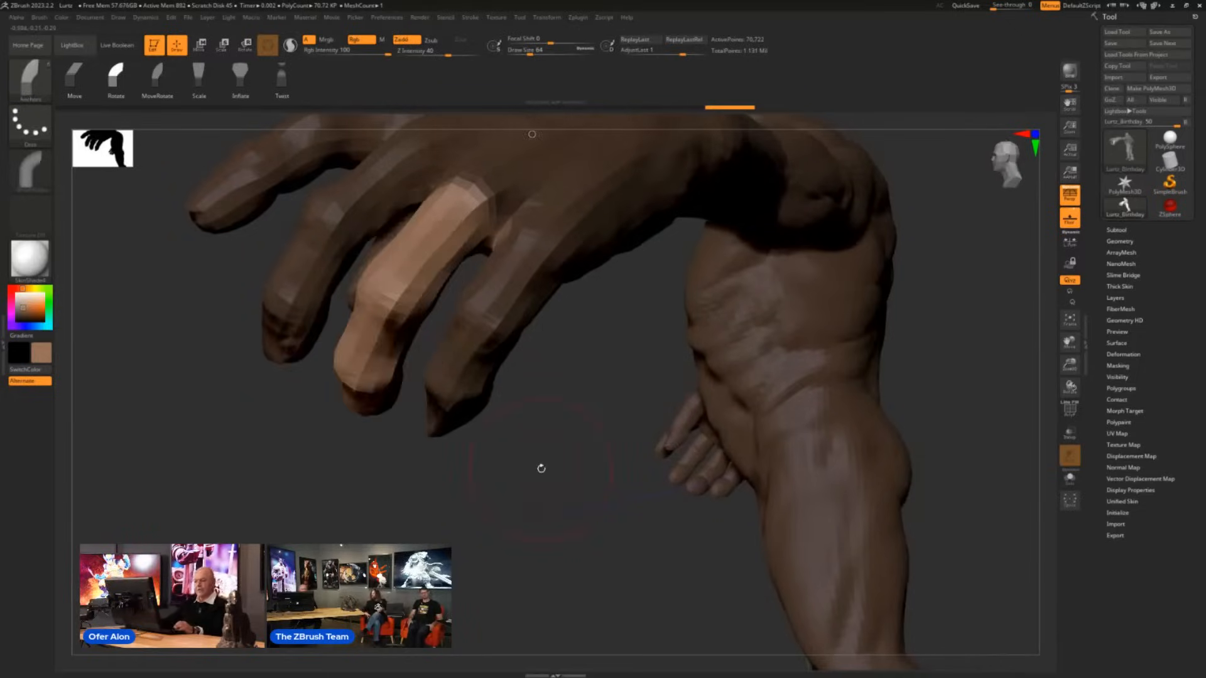
pyautogui.moveTo(541, 469); pyautogui.dragTo(571, 478)
pyautogui.moveTo(679, 428); pyautogui.dragTo(995, 485)
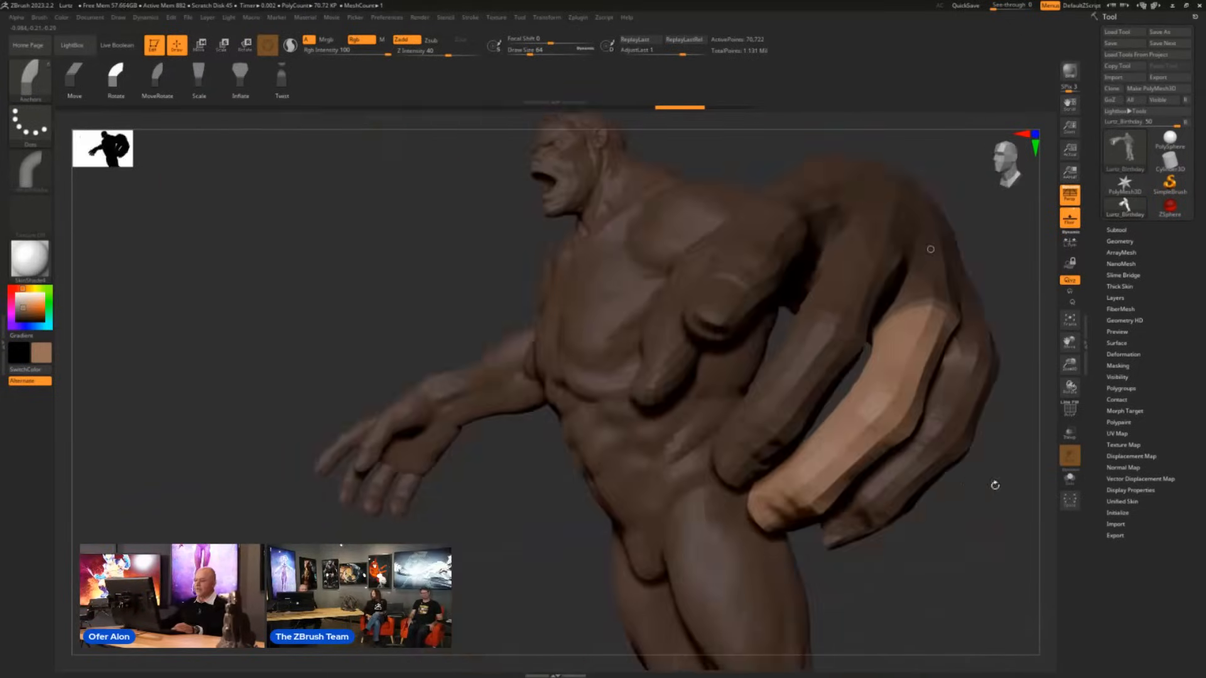
pyautogui.moveTo(1031, 541)
pyautogui.mouseDown()
pyautogui.moveTo(535, 533)
pyautogui.moveTo(404, 369)
pyautogui.mouseUp()
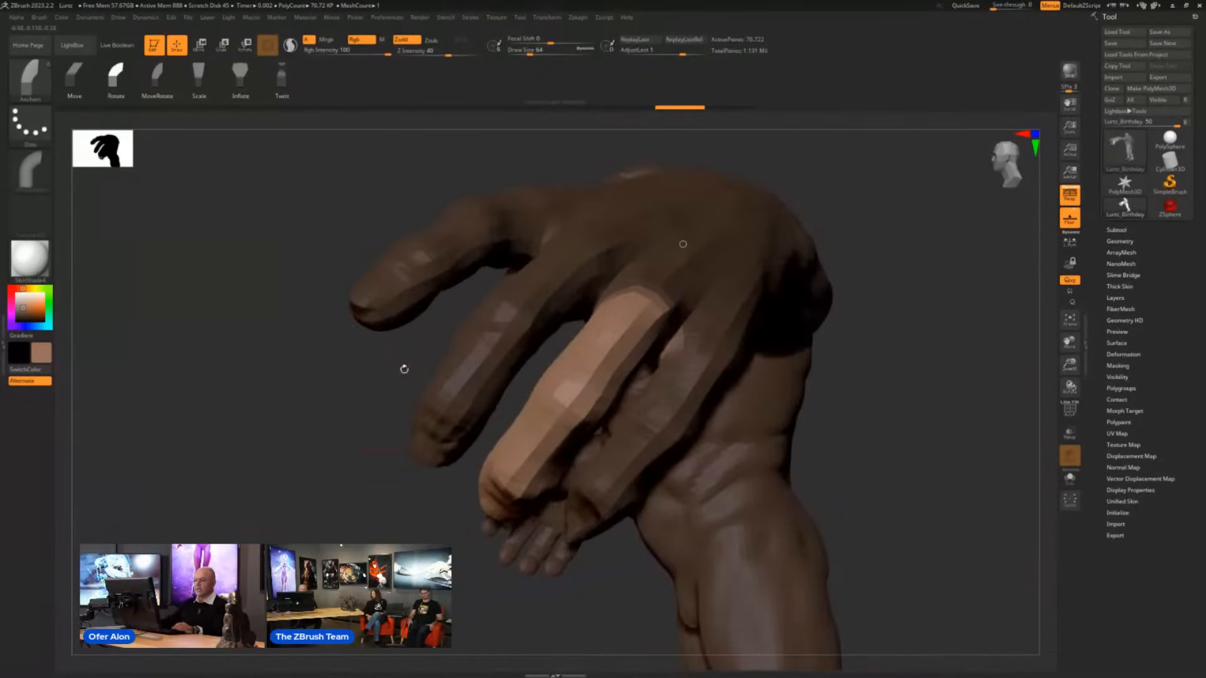
# - Try bending the enlarged hand's unmasked ring finger with the Anchors brush, and examine the pose from the side and front
pyautogui.press('ctrl')
pyautogui.moveTo(422, 254)
pyautogui.keyDown('ctrl'); pyautogui.mouseDown()
pyautogui.moveTo(431, 525)
pyautogui.moveTo(468, 301)
pyautogui.moveTo(495, 288)
pyautogui.moveTo(589, 295)
pyautogui.moveTo(393, 253)
pyautogui.mouseUp(); pyautogui.keyUp('ctrl')
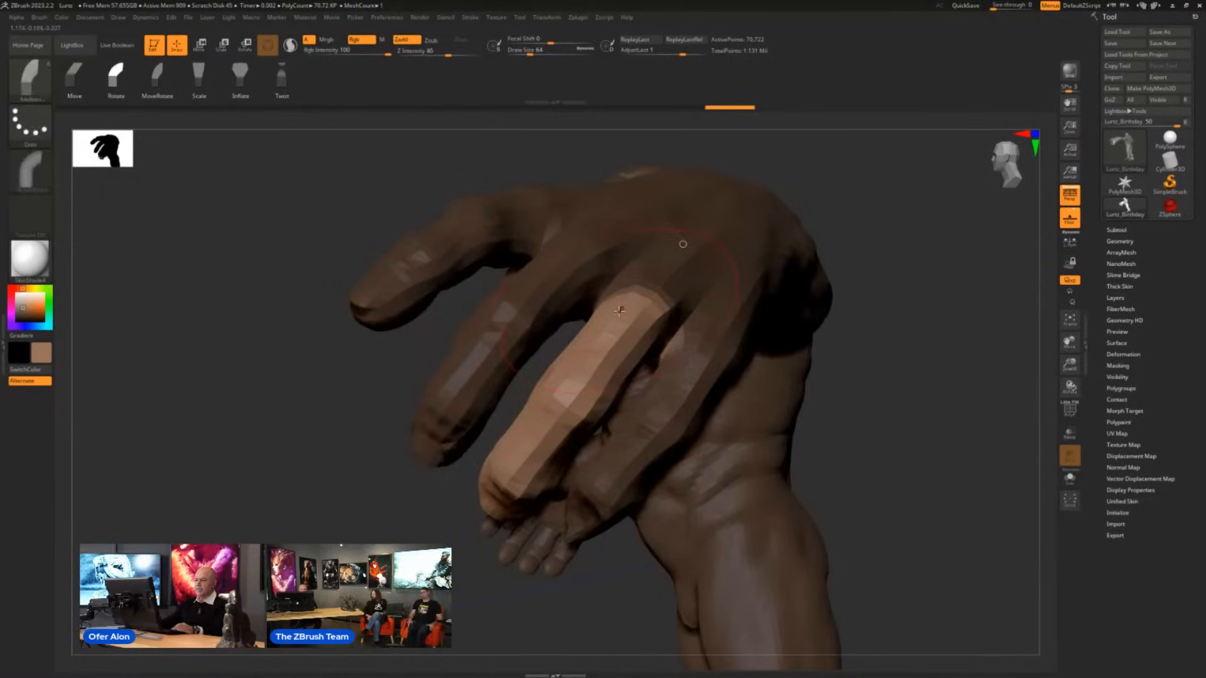
pyautogui.click(531, 464)
pyautogui.moveTo(531, 463)
pyautogui.mouseDown()
pyautogui.moveTo(553, 479)
pyautogui.moveTo(532, 464)
pyautogui.mouseUp()
pyautogui.moveTo(892, 440); pyautogui.dragTo(915, 344)
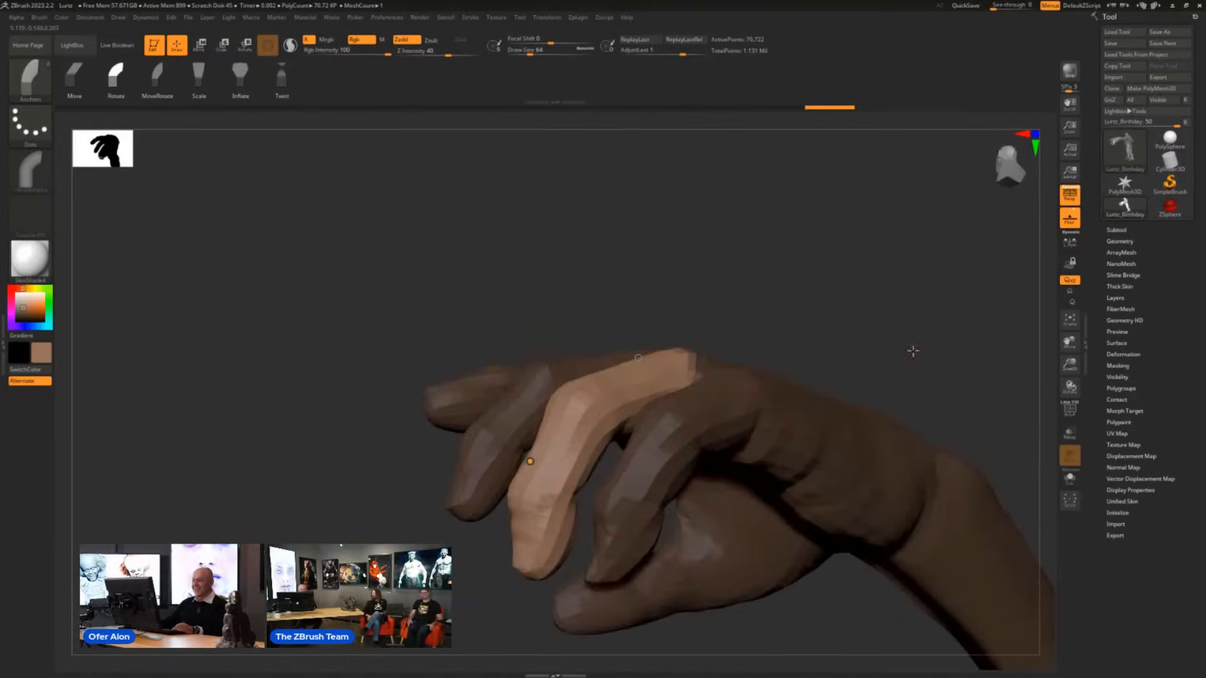
pyautogui.moveTo(654, 508); pyautogui.dragTo(592, 393)
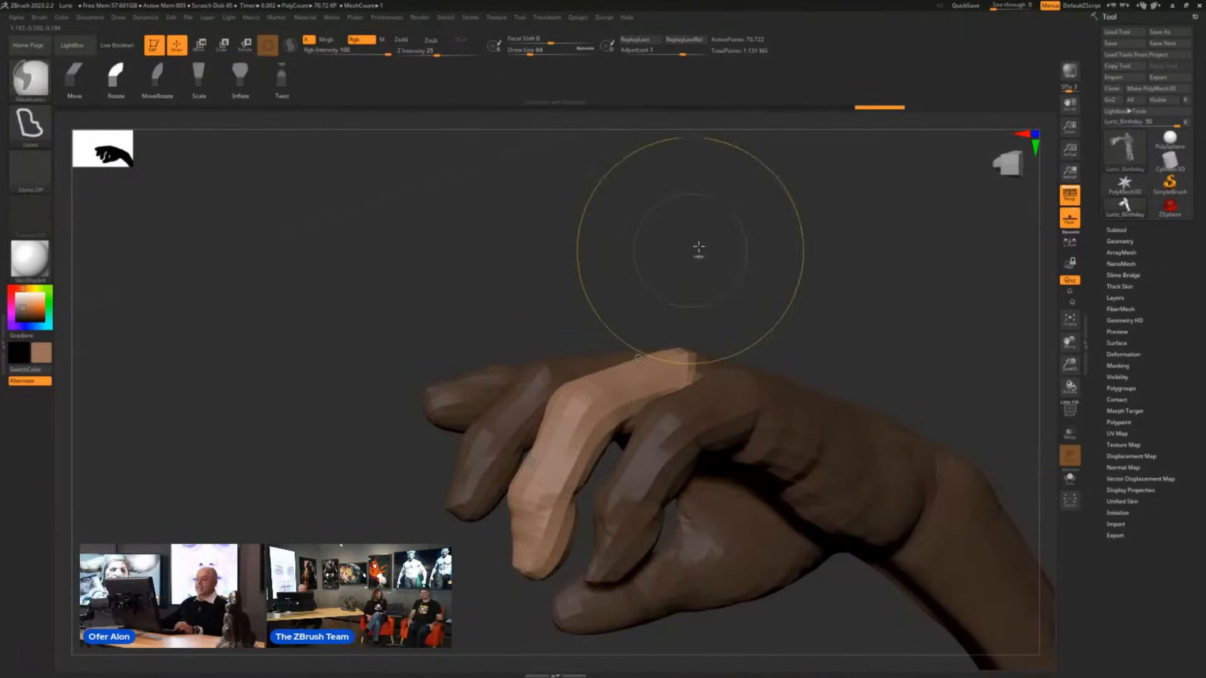
pyautogui.moveTo(767, 199); pyautogui.dragTo(799, 276)
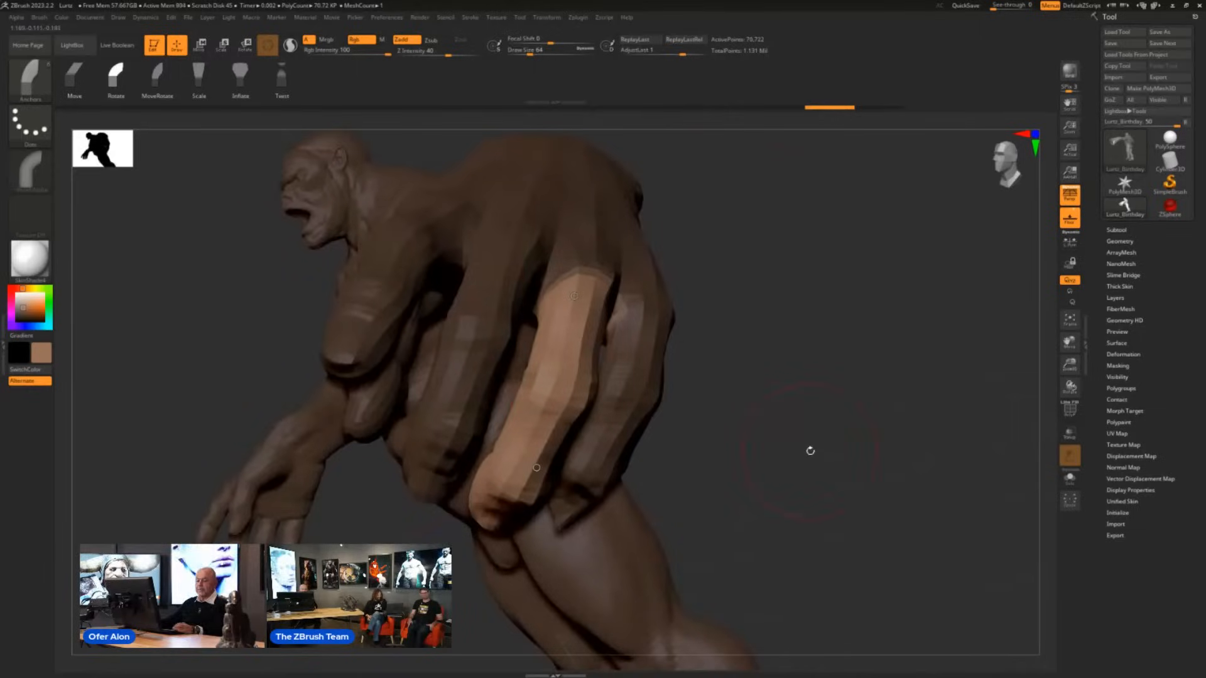
pyautogui.moveTo(811, 451); pyautogui.dragTo(797, 350)
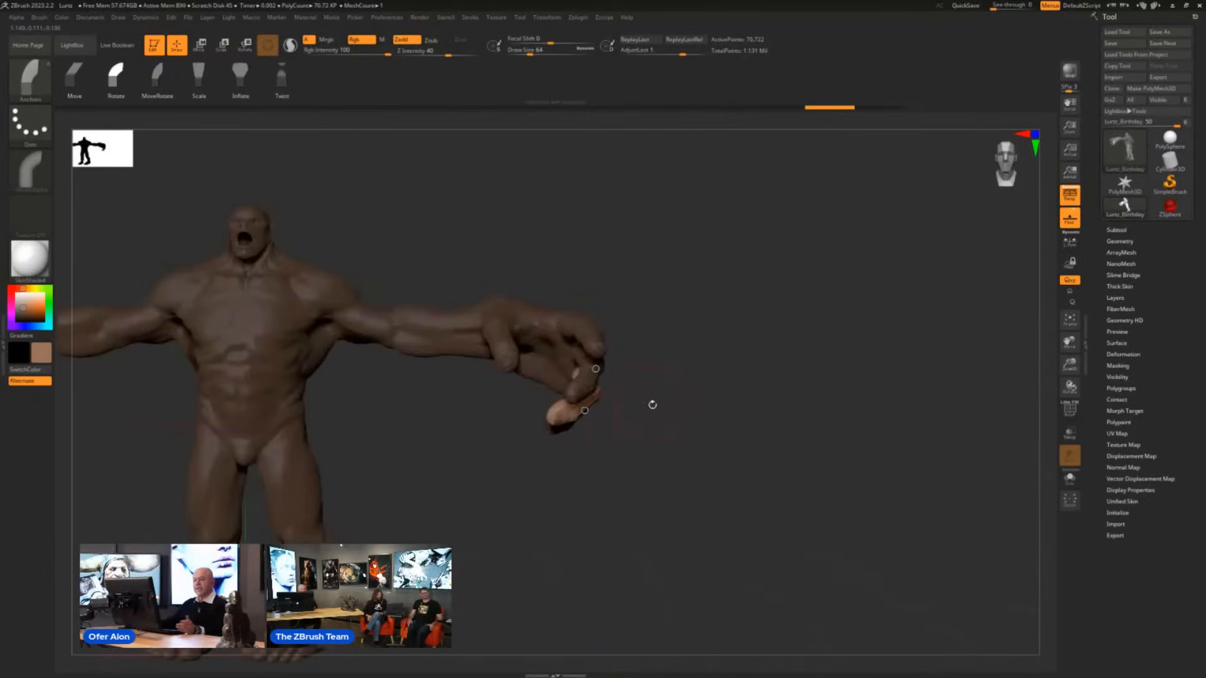
pyautogui.keyDown('alt'); pyautogui.moveTo(470, 463); pyautogui.dragTo(672, 418); pyautogui.keyUp('alt')
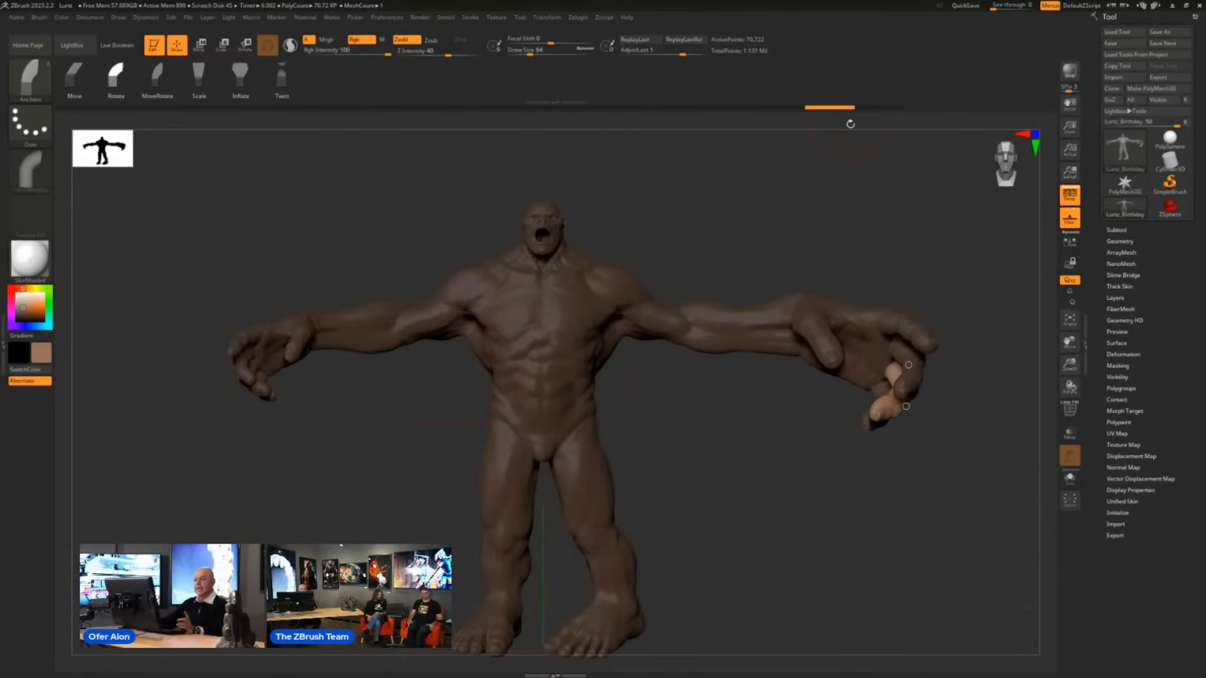
# - Close ZBrush 2023.2.2 and switch to the unposed creature in ZBrush 2024, with its outstretched left hand in view
pyautogui.click(1199, 5)
pyautogui.click(622, 368)
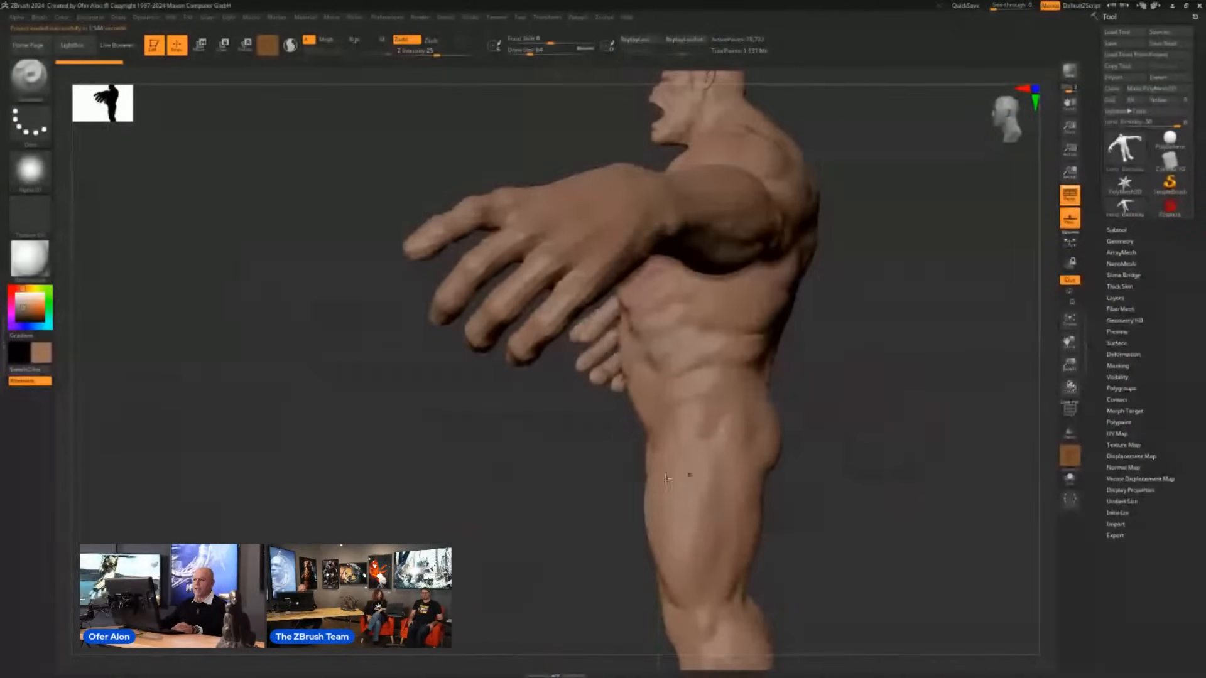
pyautogui.keyDown('alt'); pyautogui.moveTo(488, 465); pyautogui.dragTo(518, 523); pyautogui.keyUp('alt')
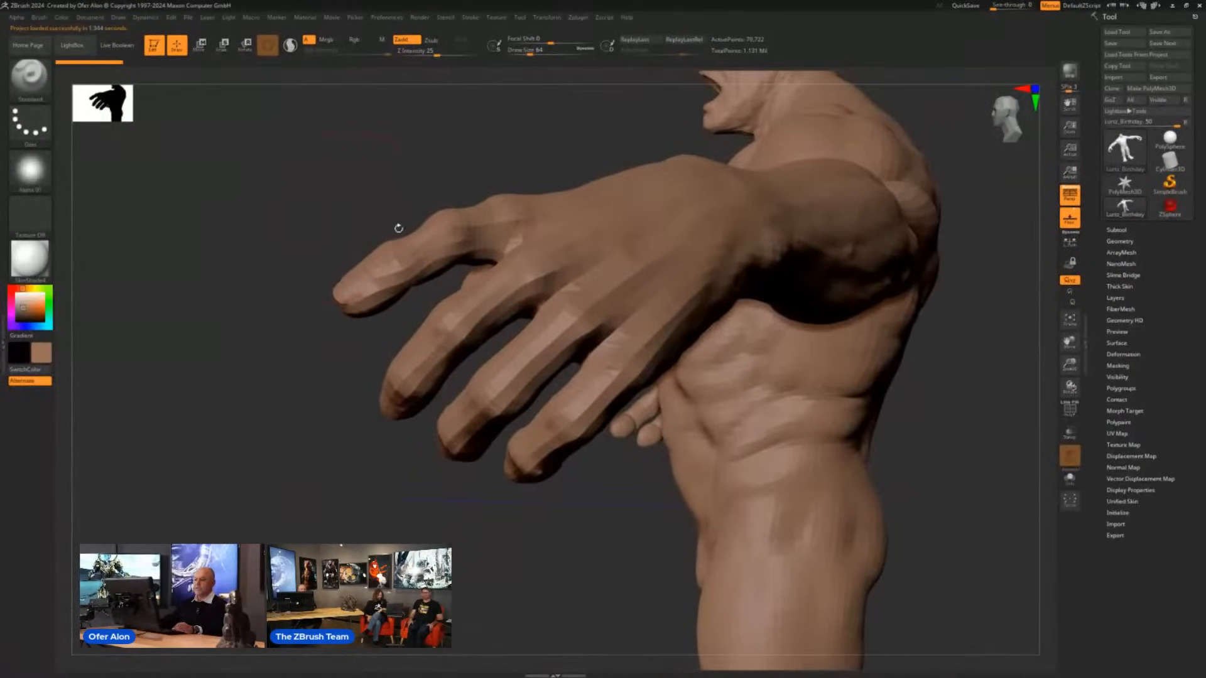
# - Select the Anchors brush in Rotate mode for posing the fingers of the creature's left hand
pyautogui.press('b')
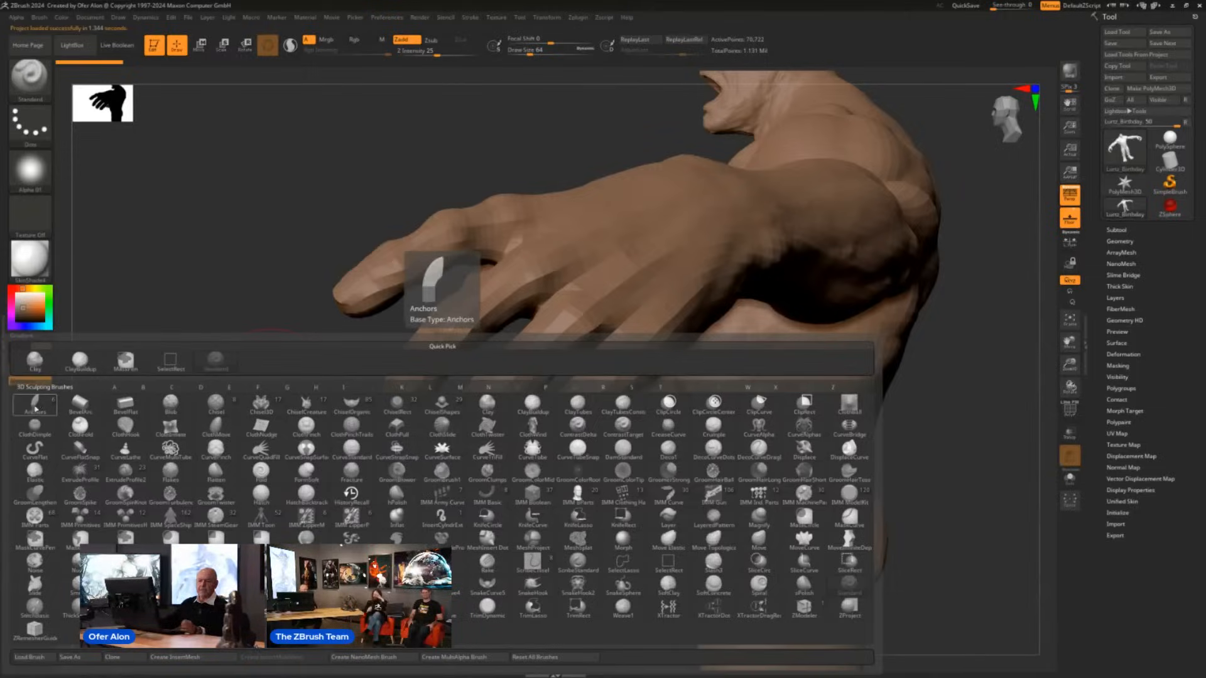
pyautogui.click(38, 407)
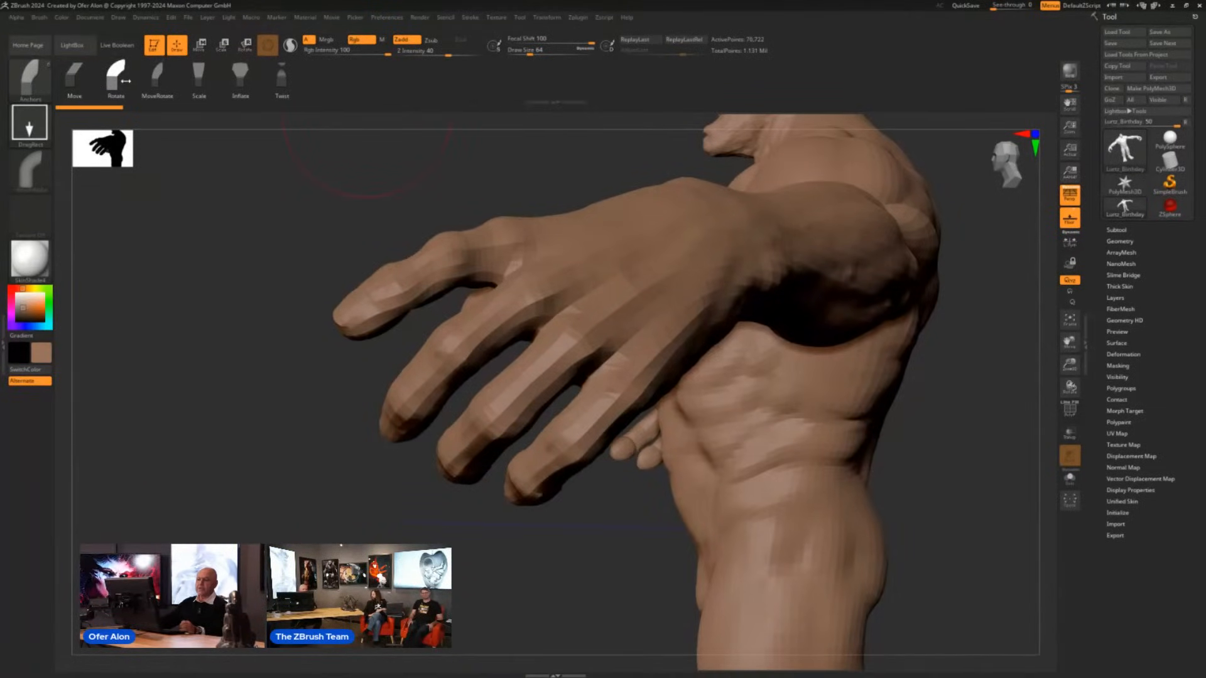
pyautogui.moveTo(264, 485)
pyautogui.mouseDown()
pyautogui.moveTo(253, 471)
pyautogui.moveTo(431, 426)
pyautogui.moveTo(622, 533)
pyautogui.moveTo(665, 539)
pyautogui.mouseUp()
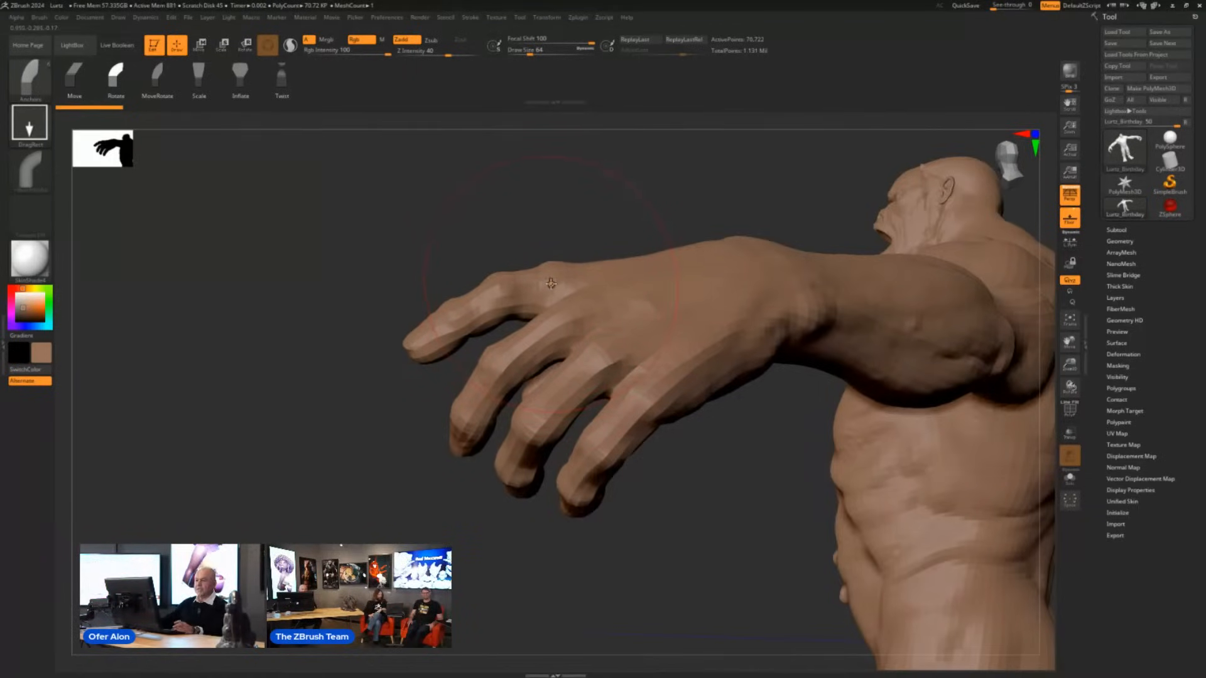
# - Adjust the index finger slightly at its knuckle, and curl the middle finger toward the palm by rotating it at each joint
pyautogui.moveTo(551, 285); pyautogui.dragTo(536, 284)
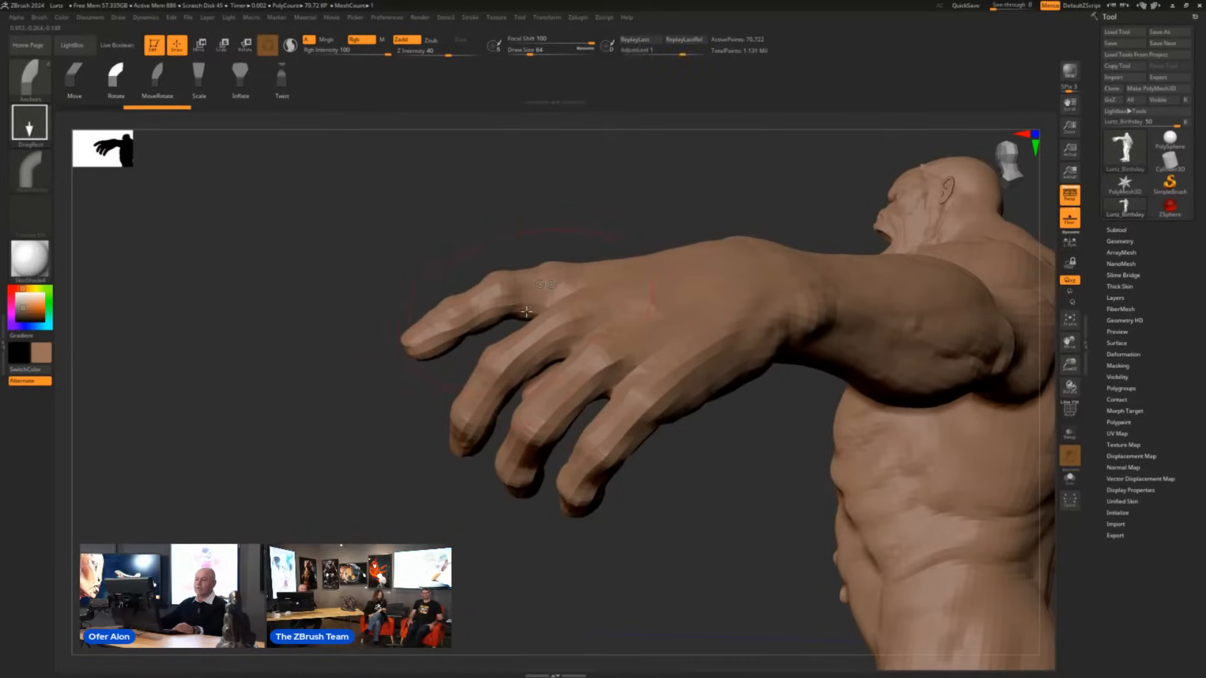
pyautogui.moveTo(710, 524); pyautogui.dragTo(705, 496)
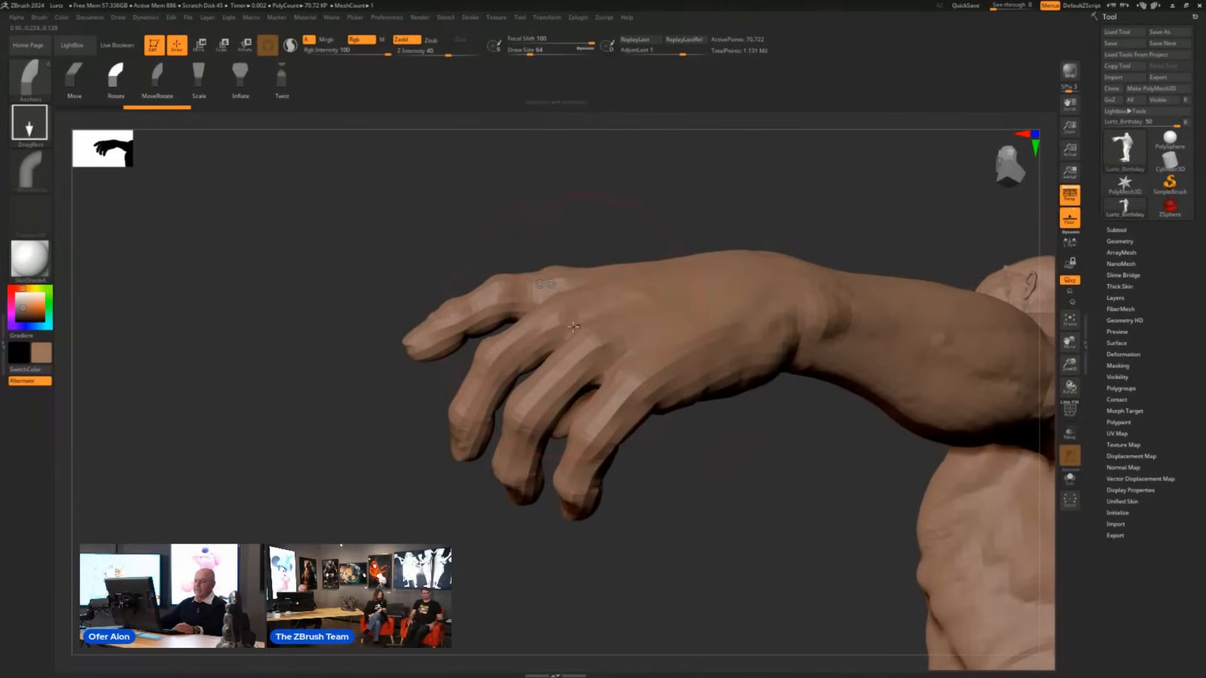
pyautogui.moveTo(557, 323); pyautogui.dragTo(556, 318)
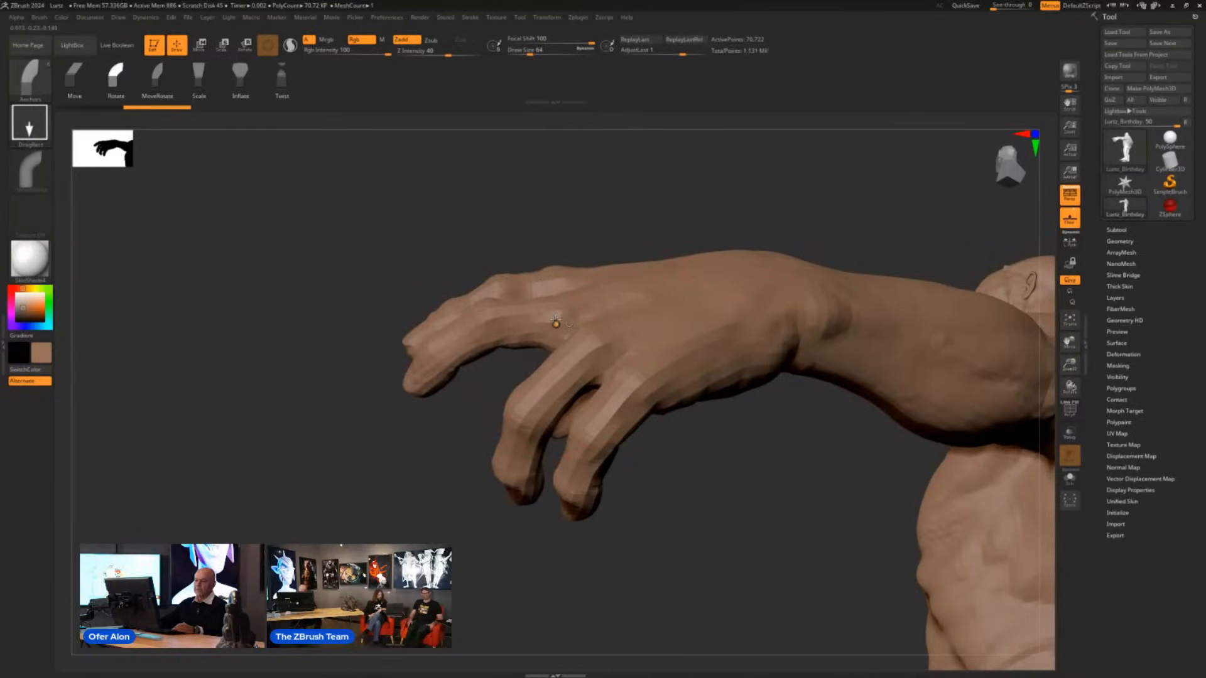
pyautogui.moveTo(439, 354); pyautogui.dragTo(443, 374)
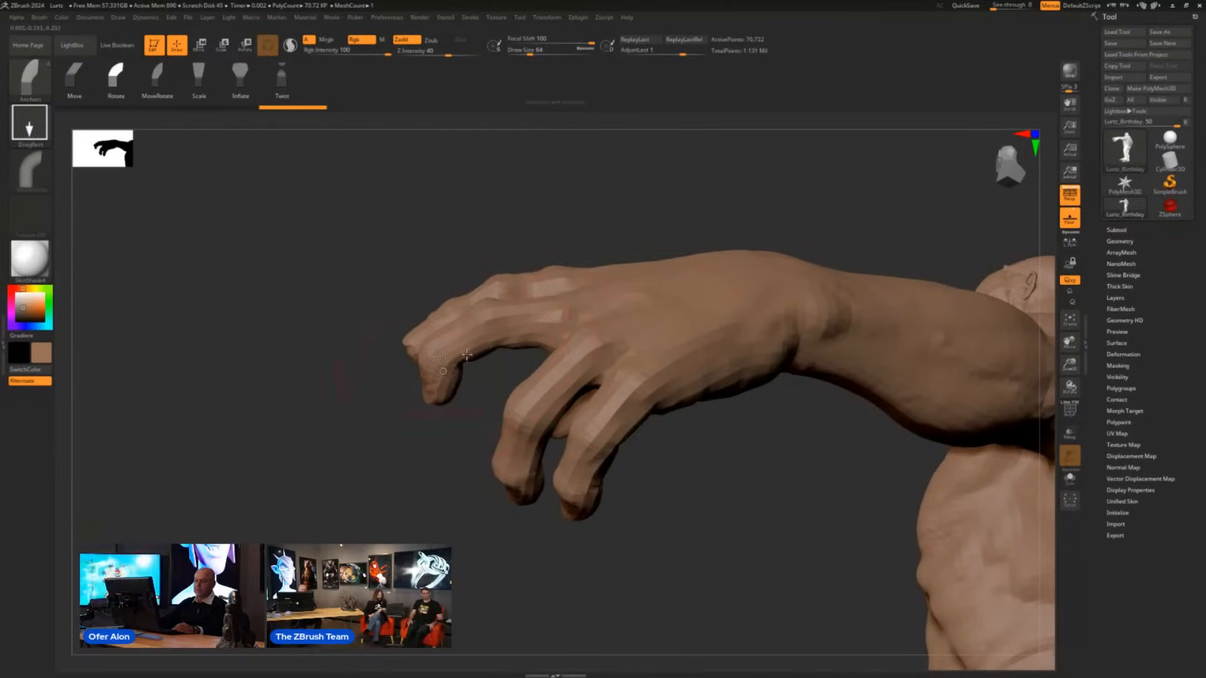
pyautogui.moveTo(501, 326); pyautogui.dragTo(494, 340)
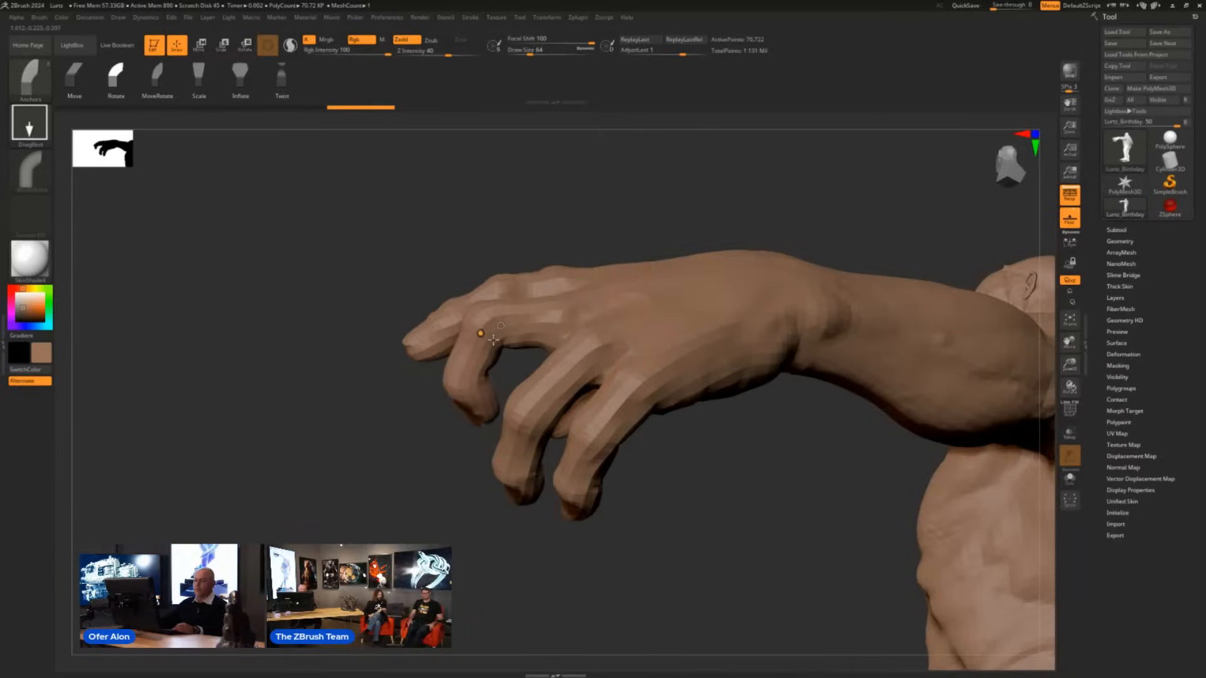
pyautogui.moveTo(566, 326); pyautogui.dragTo(581, 346)
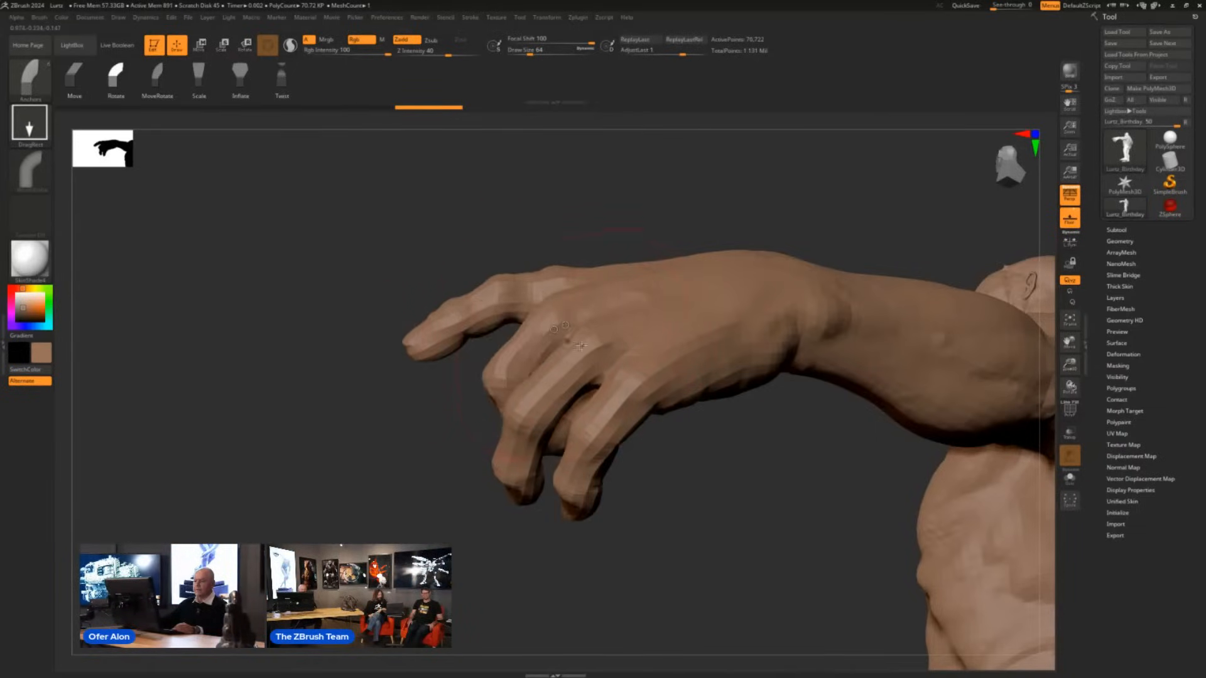
# - Curl the ring and little fingers of the left hand into the palm by rotating them at their joints
pyautogui.moveTo(738, 491); pyautogui.dragTo(657, 496)
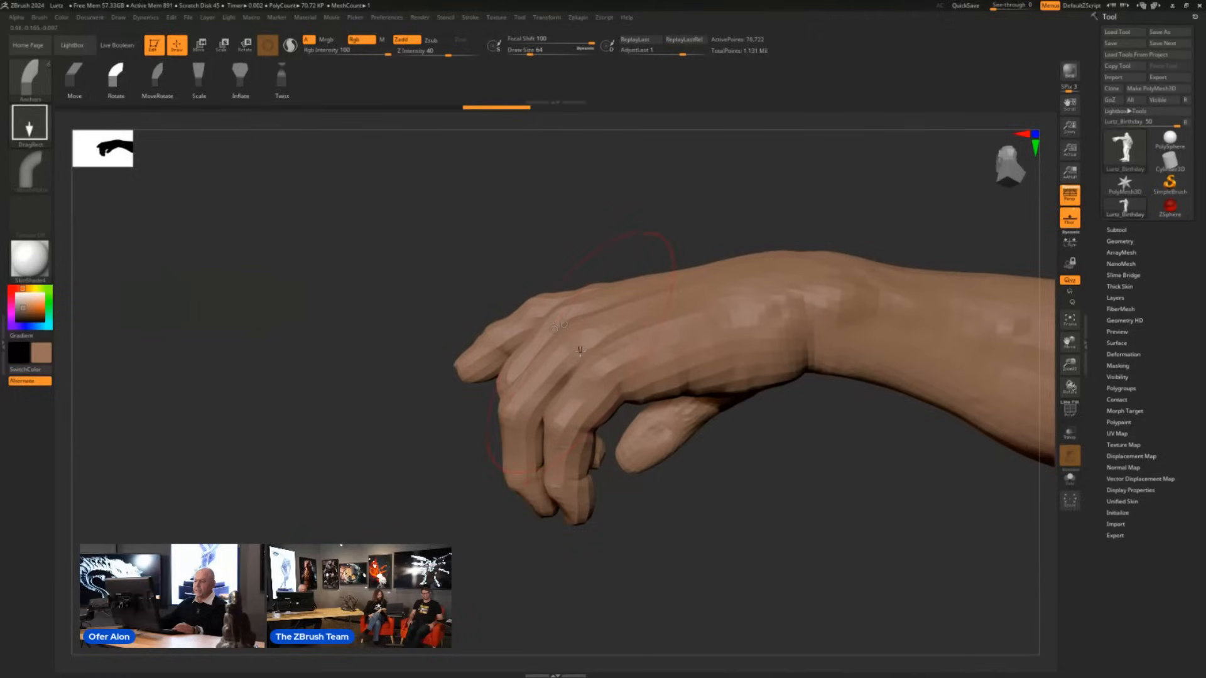
pyautogui.moveTo(566, 359); pyautogui.dragTo(515, 385)
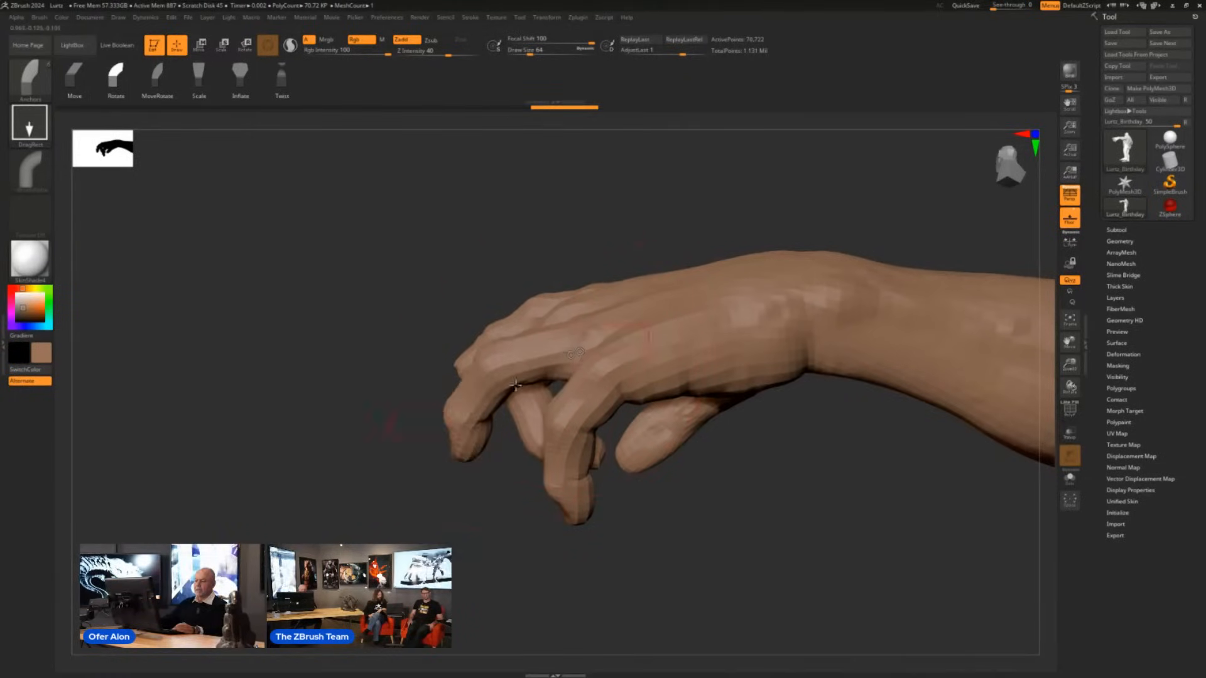
pyautogui.moveTo(464, 430); pyautogui.dragTo(471, 430)
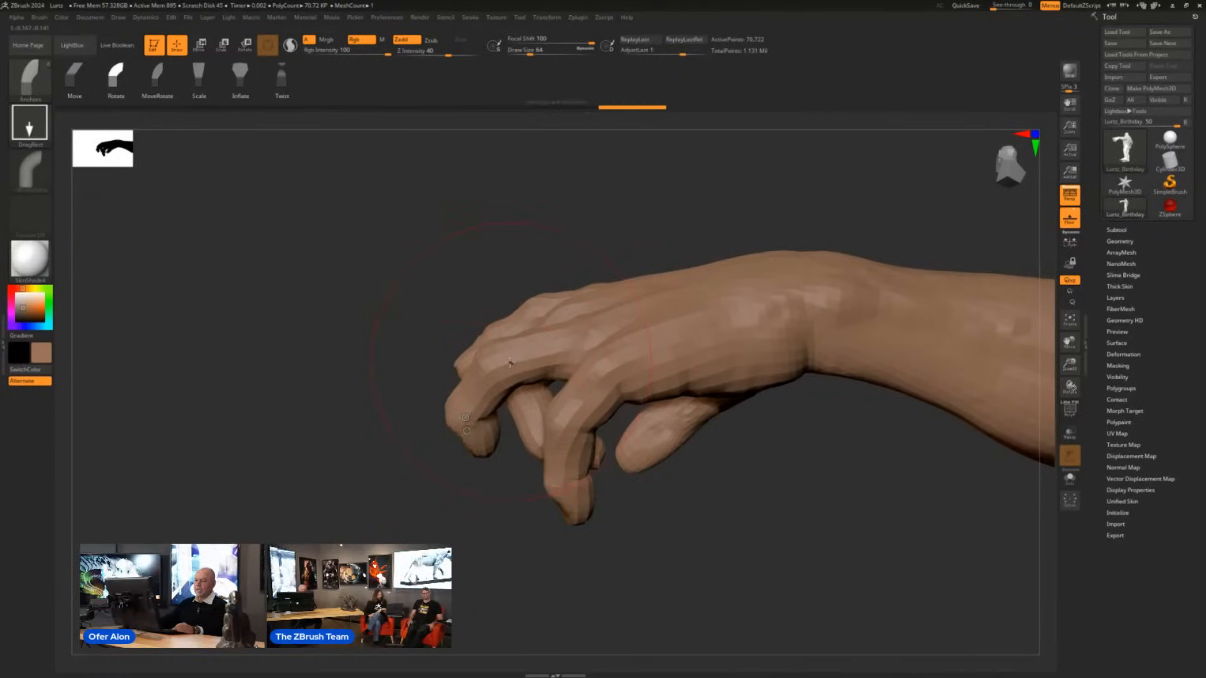
pyautogui.moveTo(489, 380)
pyautogui.mouseDown()
pyautogui.moveTo(553, 357)
pyautogui.moveTo(641, 400)
pyautogui.moveTo(622, 444)
pyautogui.moveTo(675, 447)
pyautogui.mouseUp()
pyautogui.moveTo(721, 511)
pyautogui.mouseDown()
pyautogui.moveTo(762, 512)
pyautogui.moveTo(796, 484)
pyautogui.mouseUp()
pyautogui.moveTo(553, 383); pyautogui.dragTo(548, 394, button='right')
pyautogui.click(551, 396)
pyautogui.moveTo(551, 387); pyautogui.dragTo(551, 389)
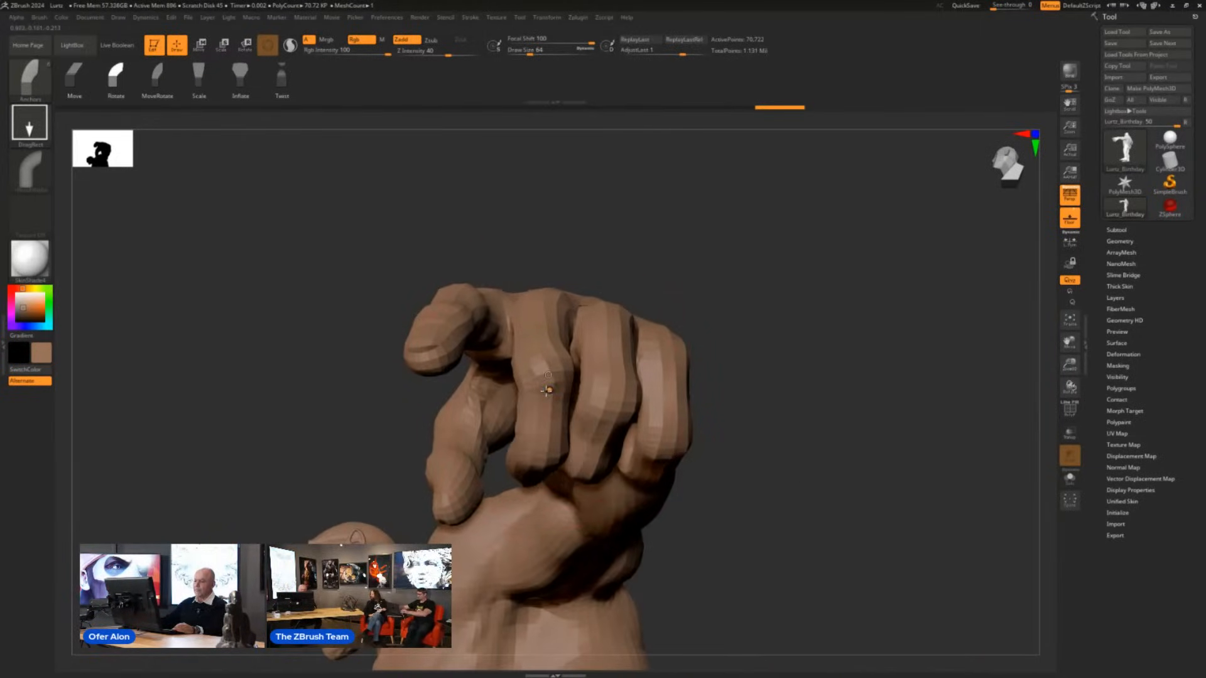
# - Straighten the left hand's index finger into a pointing pose with the Anchors brush
pyautogui.moveTo(865, 462)
pyautogui.mouseDown()
pyautogui.moveTo(897, 451)
pyautogui.moveTo(759, 417)
pyautogui.moveTo(805, 425)
pyautogui.moveTo(757, 431)
pyautogui.moveTo(639, 364)
pyautogui.mouseUp()
pyautogui.moveTo(711, 368); pyautogui.dragTo(742, 364)
pyautogui.moveTo(494, 322); pyautogui.dragTo(620, 270)
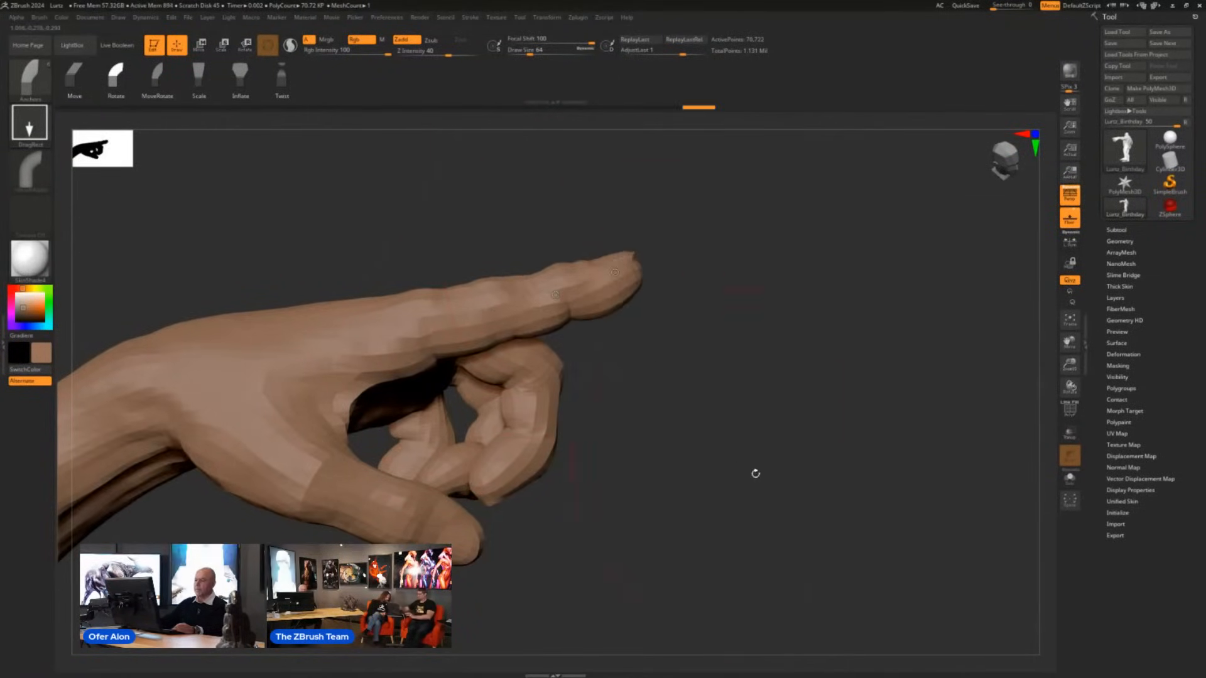
# - Try rotating the creature's left leg outward from the hip, and undo it
pyautogui.moveTo(753, 474)
pyautogui.keyDown('alt'); pyautogui.mouseDown()
pyautogui.moveTo(716, 399)
pyautogui.moveTo(668, 430)
pyautogui.moveTo(479, 404)
pyautogui.moveTo(651, 460)
pyautogui.moveTo(806, 490)
pyautogui.moveTo(760, 466)
pyautogui.mouseUp(); pyautogui.keyUp('alt')
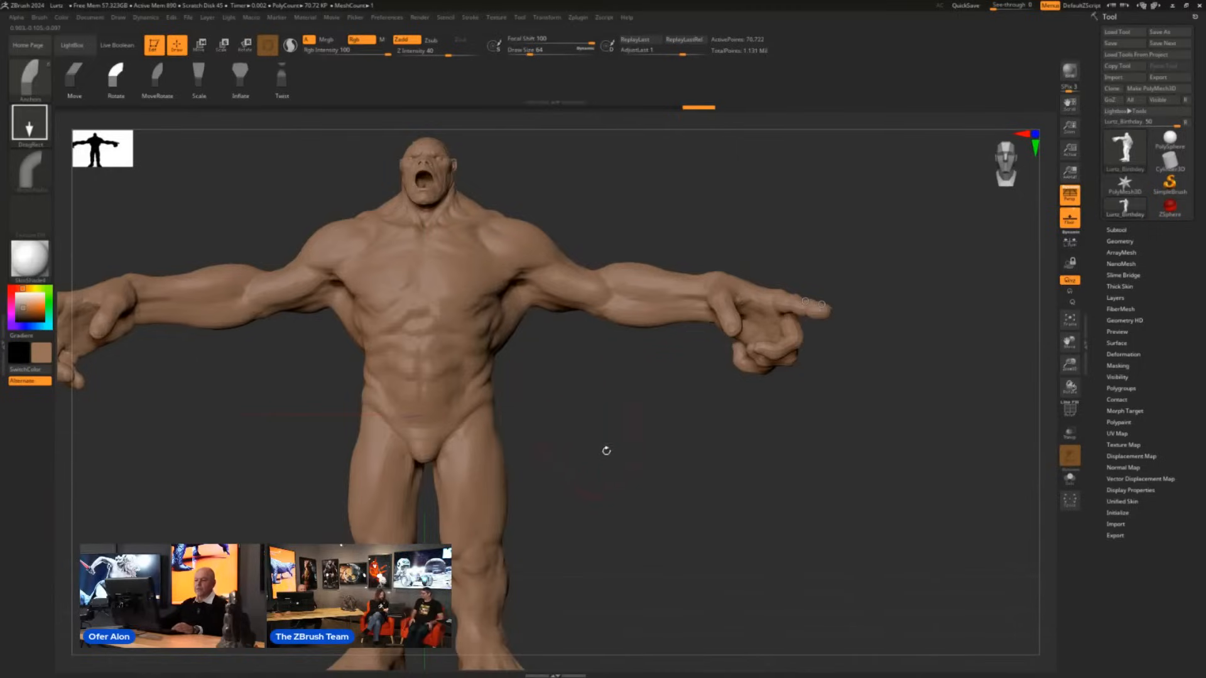
pyautogui.keyDown('alt'); pyautogui.moveTo(636, 476); pyautogui.dragTo(722, 321); pyautogui.keyUp('alt')
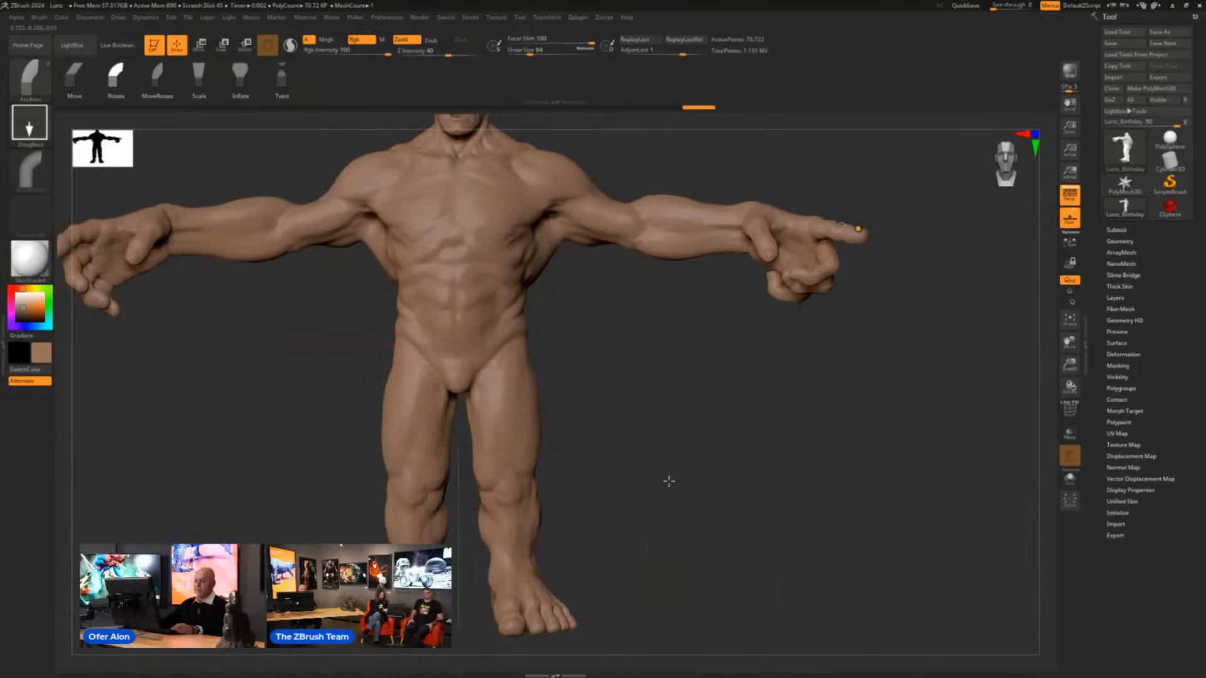
pyautogui.keyDown('alt'); pyautogui.moveTo(669, 481); pyautogui.dragTo(742, 440); pyautogui.keyUp('alt')
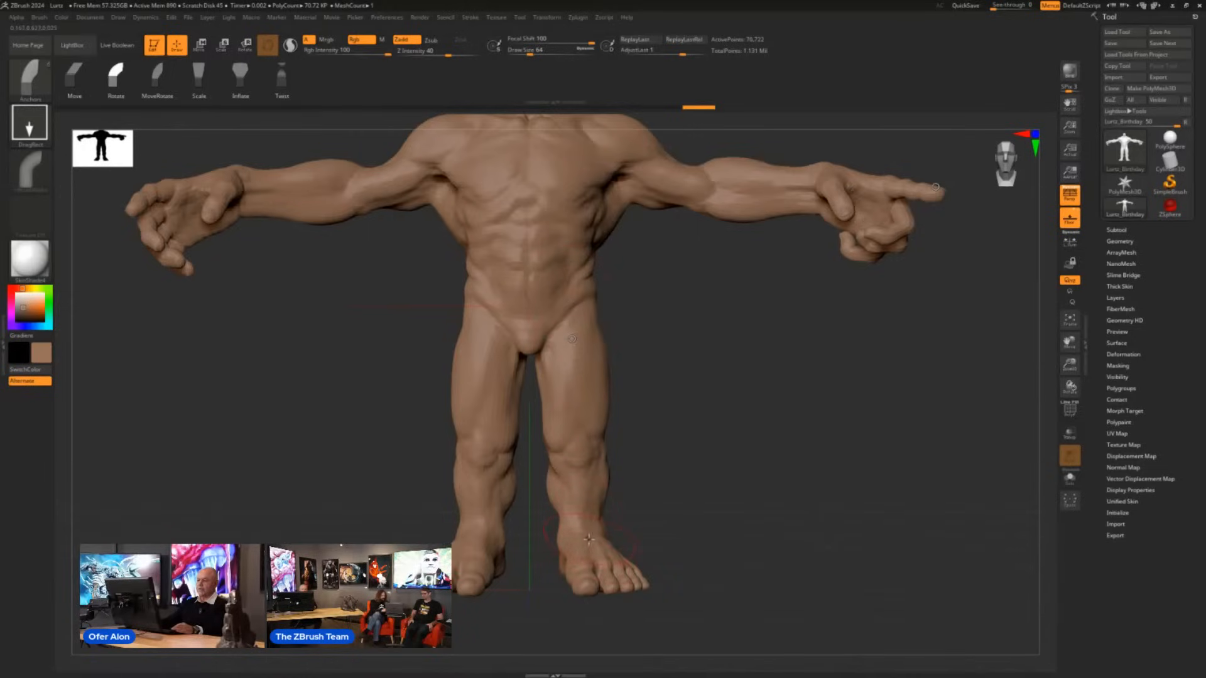
pyautogui.moveTo(589, 539); pyautogui.dragTo(677, 534)
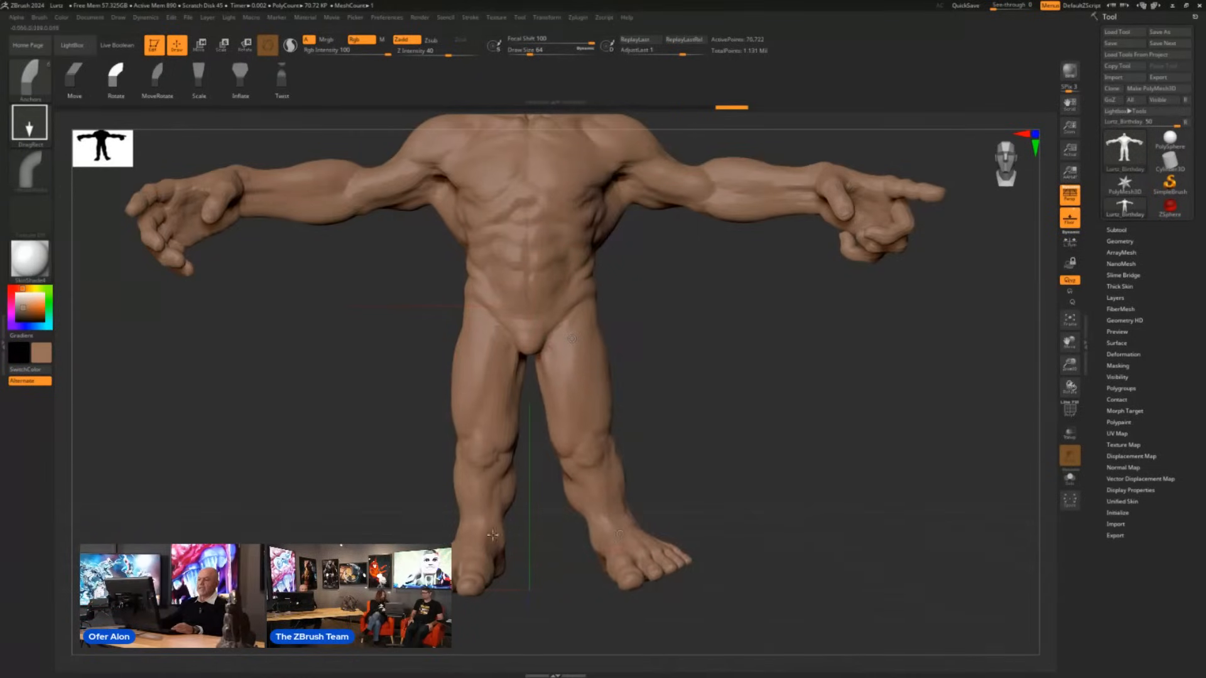
pyautogui.hotkey('ctrl', 'z')
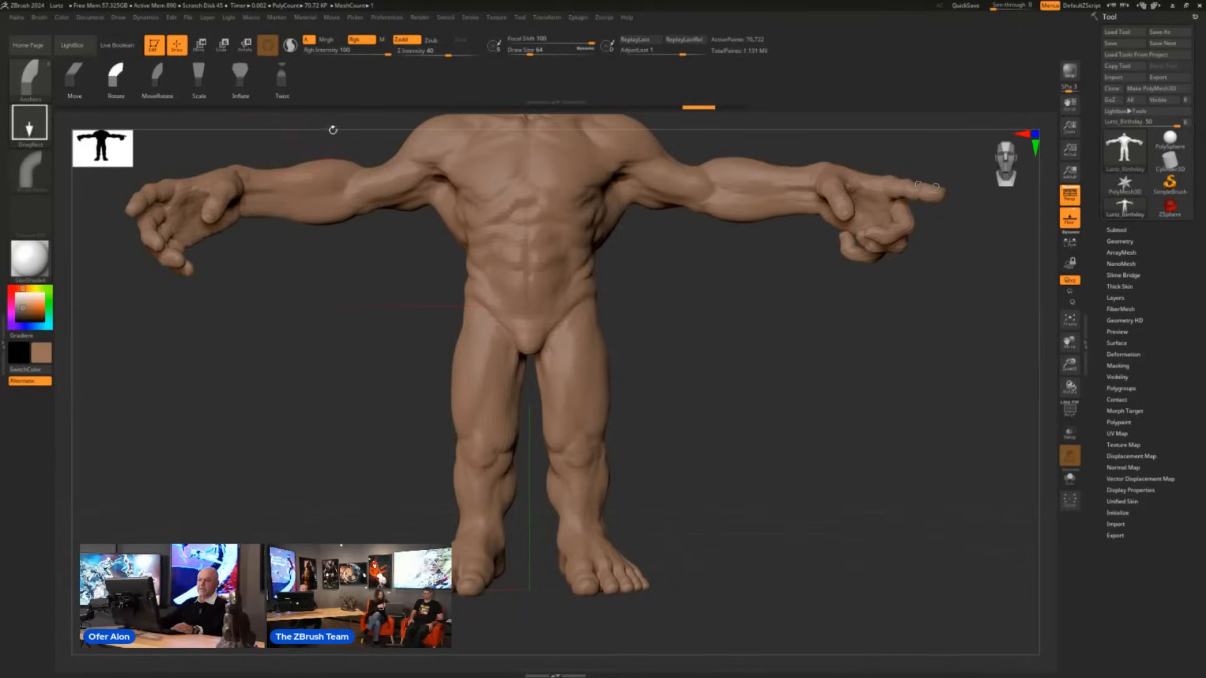
# - Twist both legs with the Anchors brush in Twist mode, turning both feet toward the creature's right side
pyautogui.click(278, 85)
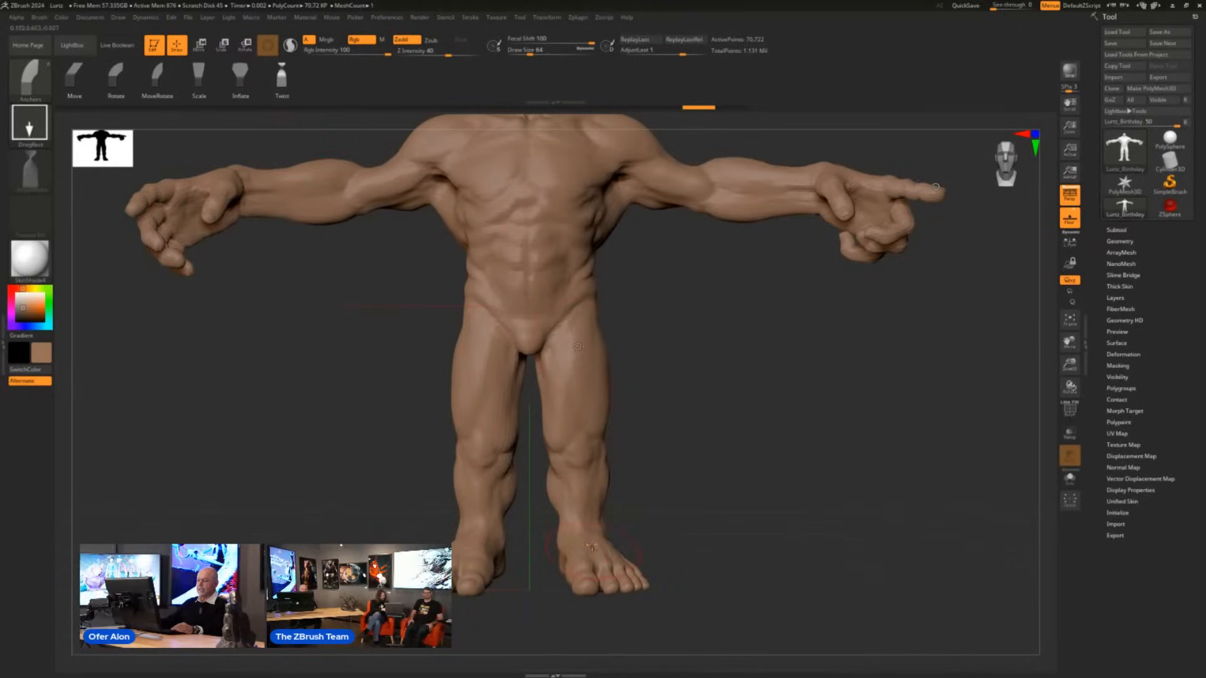
pyautogui.moveTo(591, 547)
pyautogui.mouseDown()
pyautogui.moveTo(586, 520)
pyautogui.moveTo(578, 528)
pyautogui.moveTo(592, 520)
pyautogui.moveTo(585, 526)
pyautogui.mouseUp()
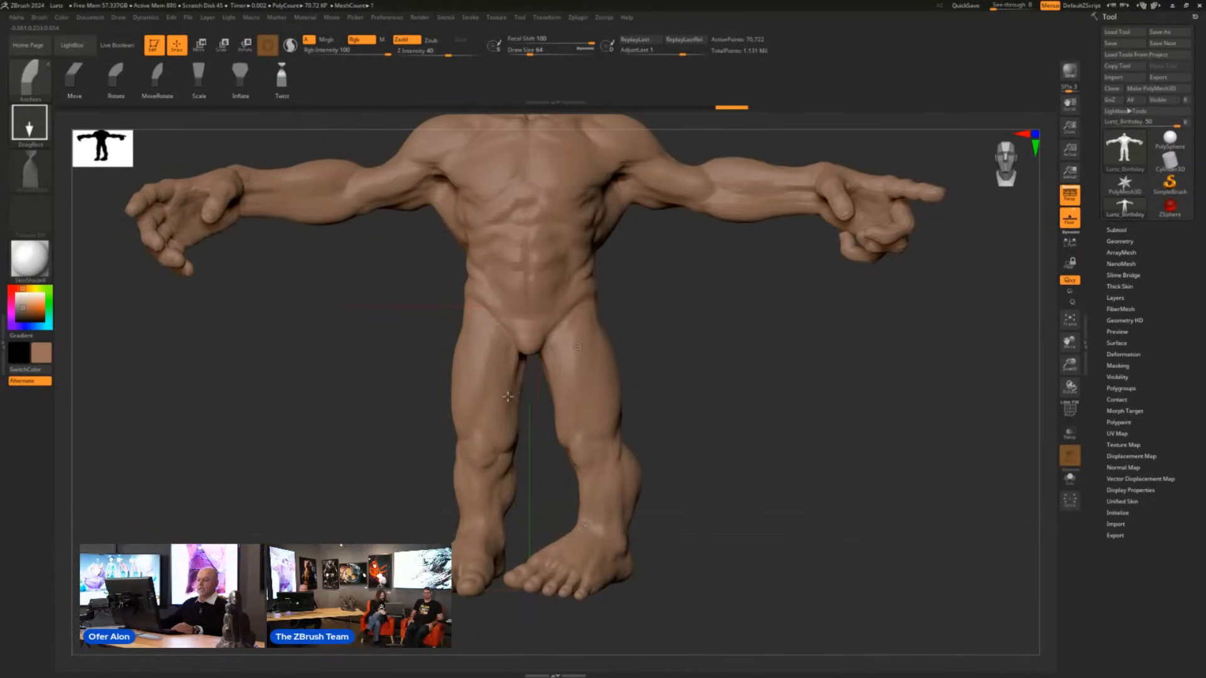
pyautogui.moveTo(469, 531)
pyautogui.mouseDown()
pyautogui.moveTo(474, 638)
pyautogui.moveTo(487, 638)
pyautogui.moveTo(481, 626)
pyautogui.mouseUp()
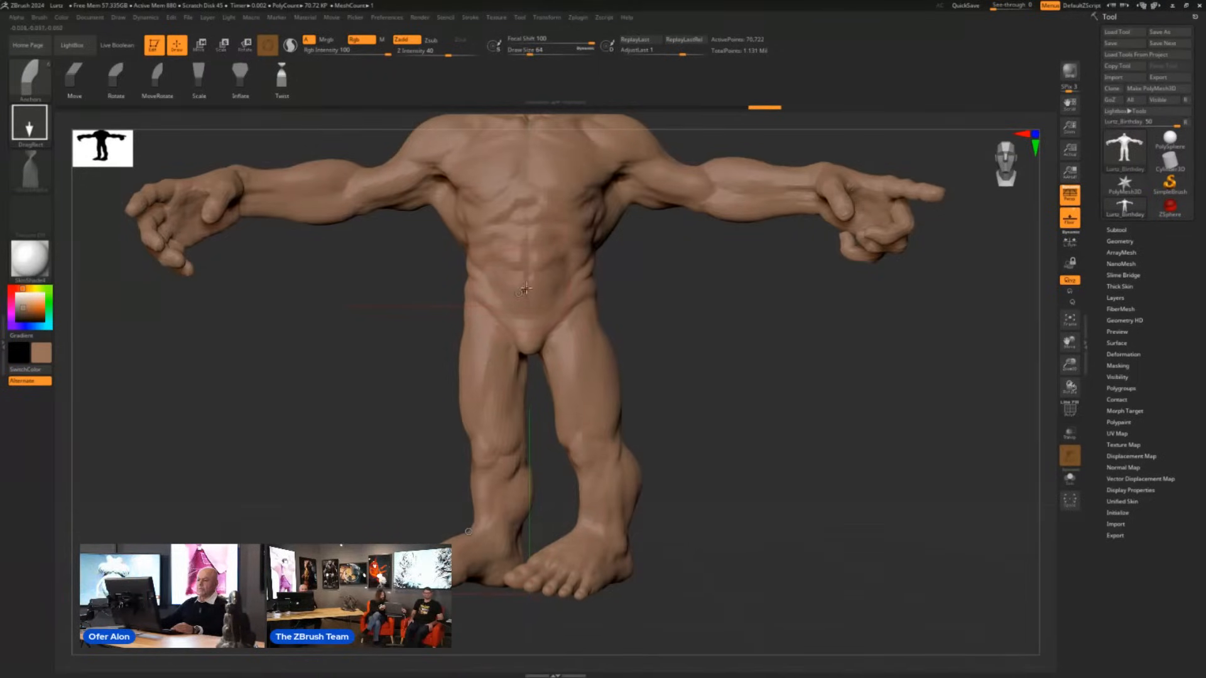
# - Lean the torso from the waist toward the creature's right side with the Anchors brush in Rotate mode
pyautogui.moveTo(516, 229)
pyautogui.mouseDown()
pyautogui.moveTo(584, 333)
pyautogui.moveTo(637, 330)
pyautogui.moveTo(565, 332)
pyautogui.moveTo(639, 329)
pyautogui.mouseUp()
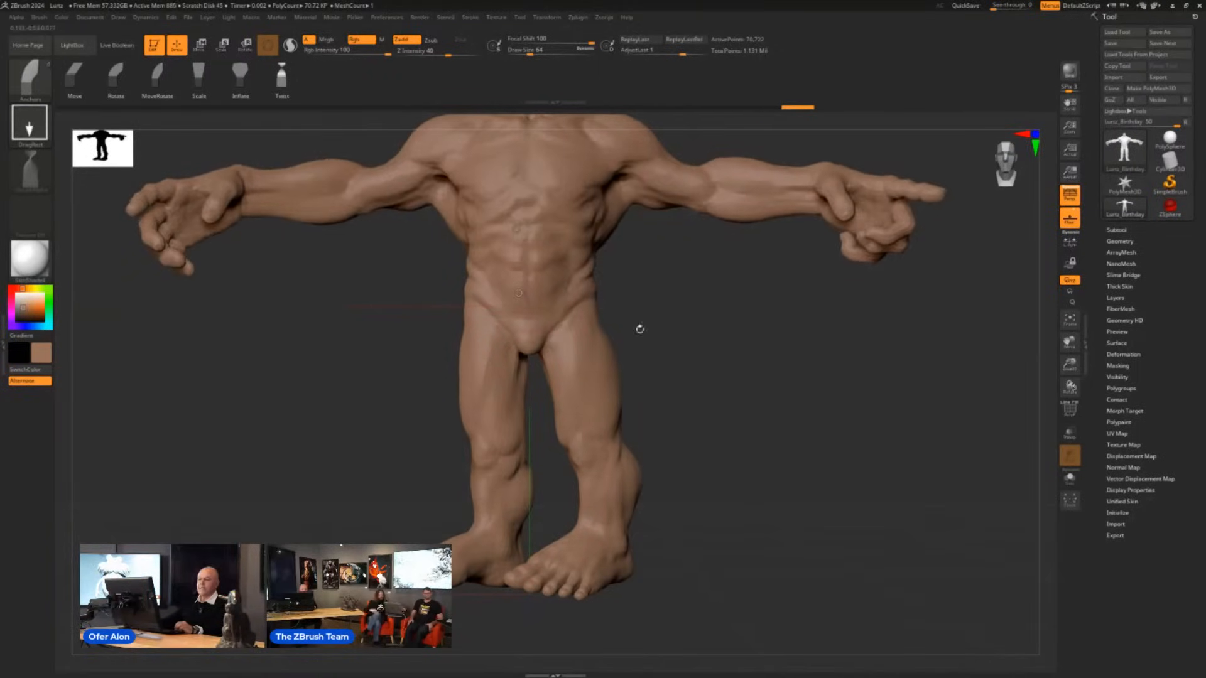
pyautogui.click(124, 82)
pyautogui.moveTo(526, 218)
pyautogui.mouseDown()
pyautogui.moveTo(565, 216)
pyautogui.moveTo(461, 190)
pyautogui.mouseUp()
pyautogui.moveTo(710, 291); pyautogui.dragTo(630, 339)
pyautogui.keyDown('alt'); pyautogui.moveTo(629, 339); pyautogui.dragTo(645, 409); pyautogui.keyUp('alt')
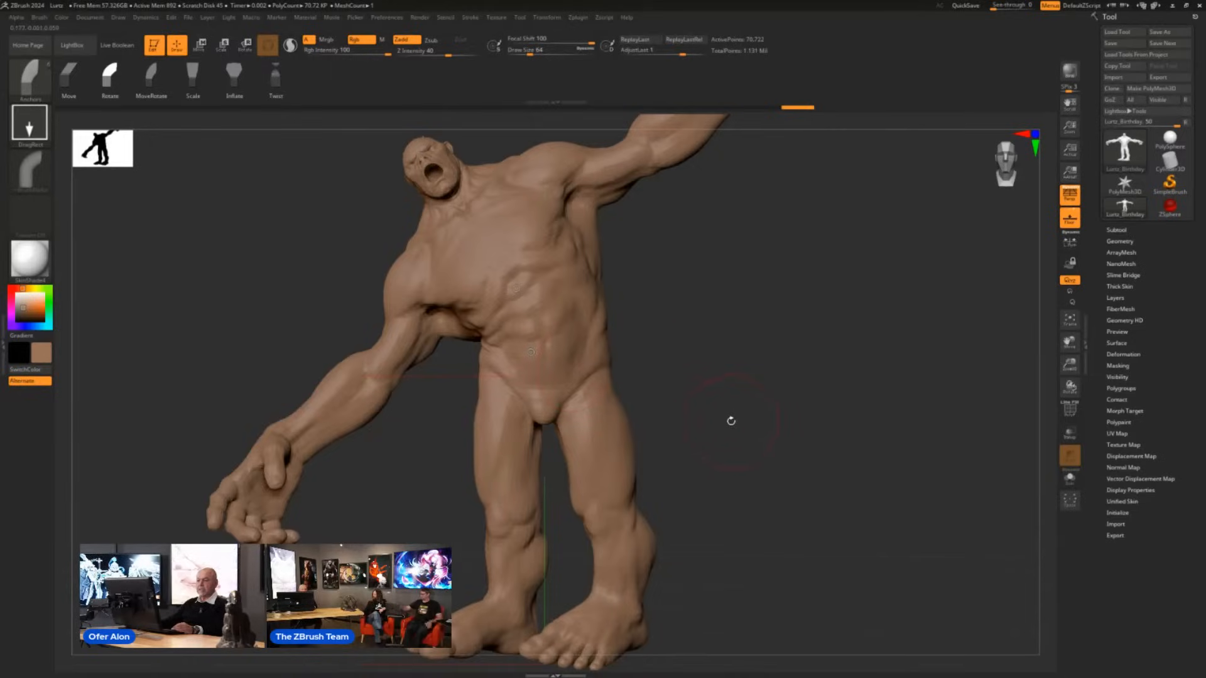
# - Rotate the creature's left leg outward from the hip with the Anchors brush in Rotate mode
pyautogui.moveTo(722, 398); pyautogui.dragTo(762, 353)
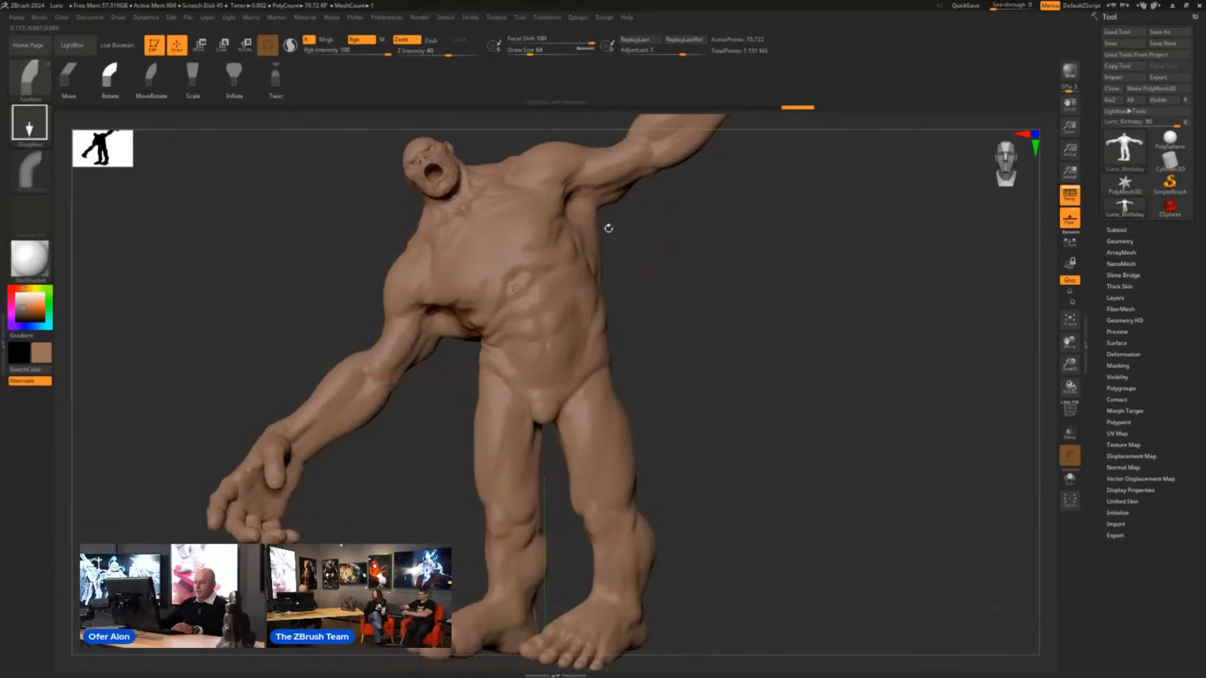
pyautogui.keyDown('alt'); pyautogui.moveTo(787, 437); pyautogui.dragTo(699, 387); pyautogui.keyUp('alt')
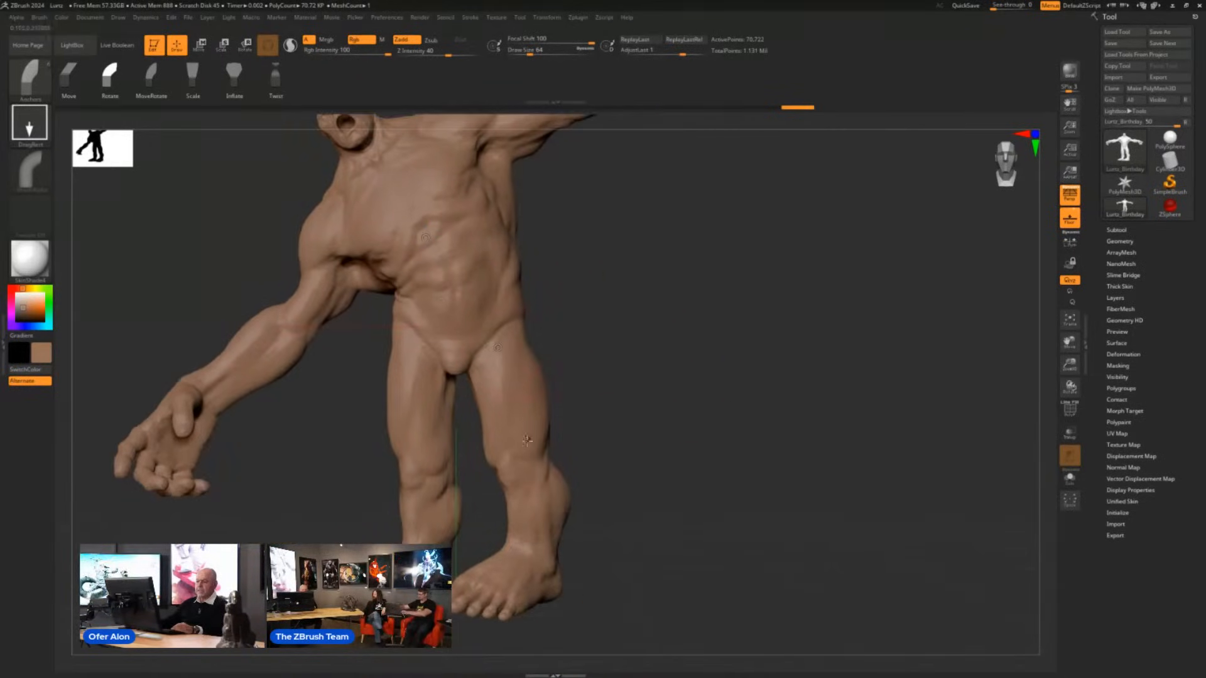
pyautogui.moveTo(518, 443)
pyautogui.mouseDown()
pyautogui.moveTo(532, 440)
pyautogui.moveTo(520, 443)
pyautogui.mouseUp()
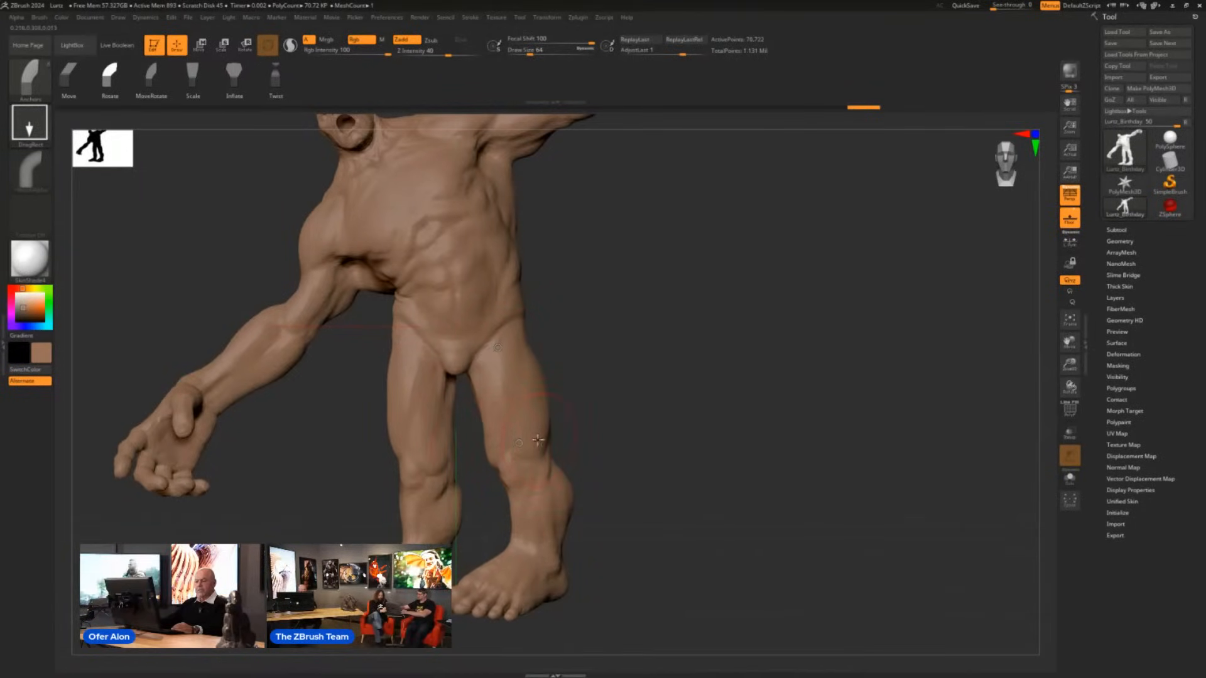
pyautogui.moveTo(520, 443)
pyautogui.mouseDown()
pyautogui.moveTo(565, 431)
pyautogui.moveTo(531, 436)
pyautogui.mouseUp()
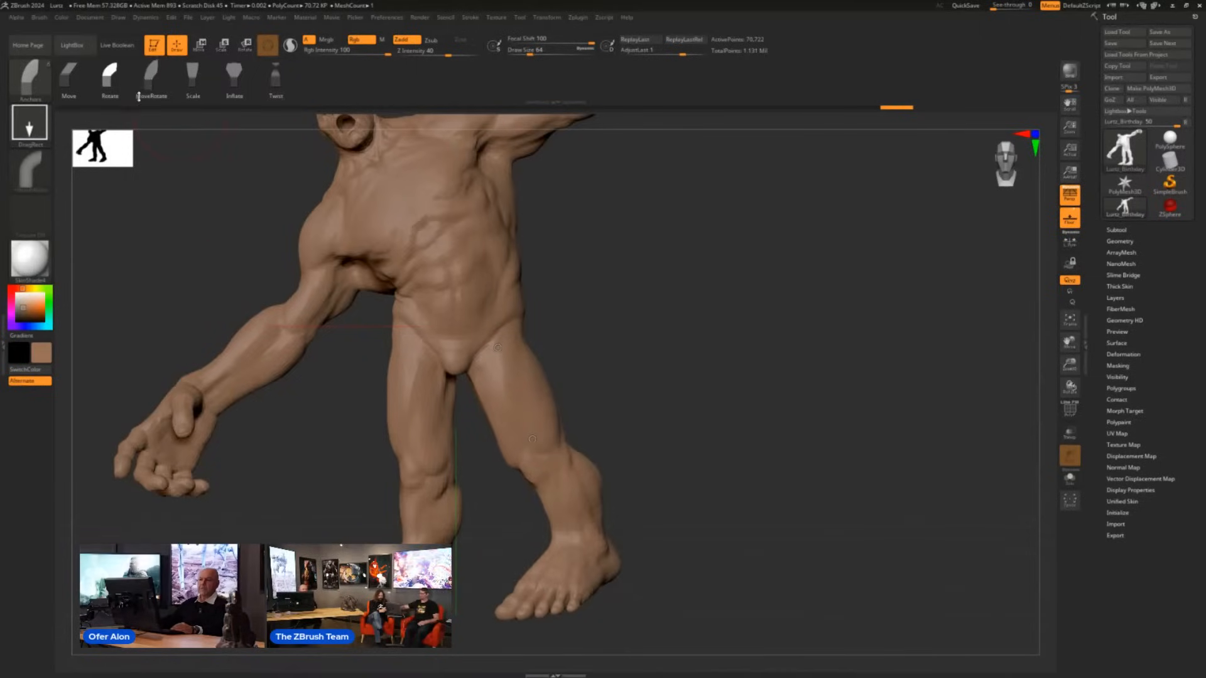
# - Try enlarging the left leg from the hip with the Anchors brush in Scale mode, and undo it
pyautogui.click(193, 75)
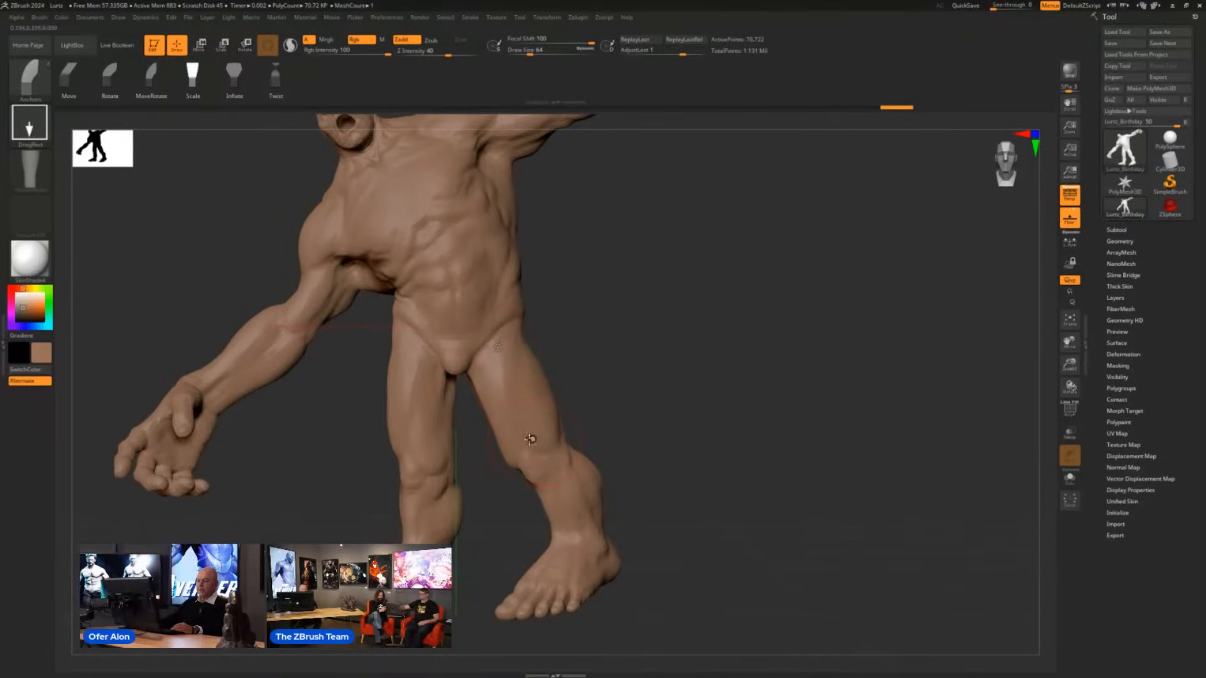
pyautogui.moveTo(533, 440); pyautogui.dragTo(590, 521)
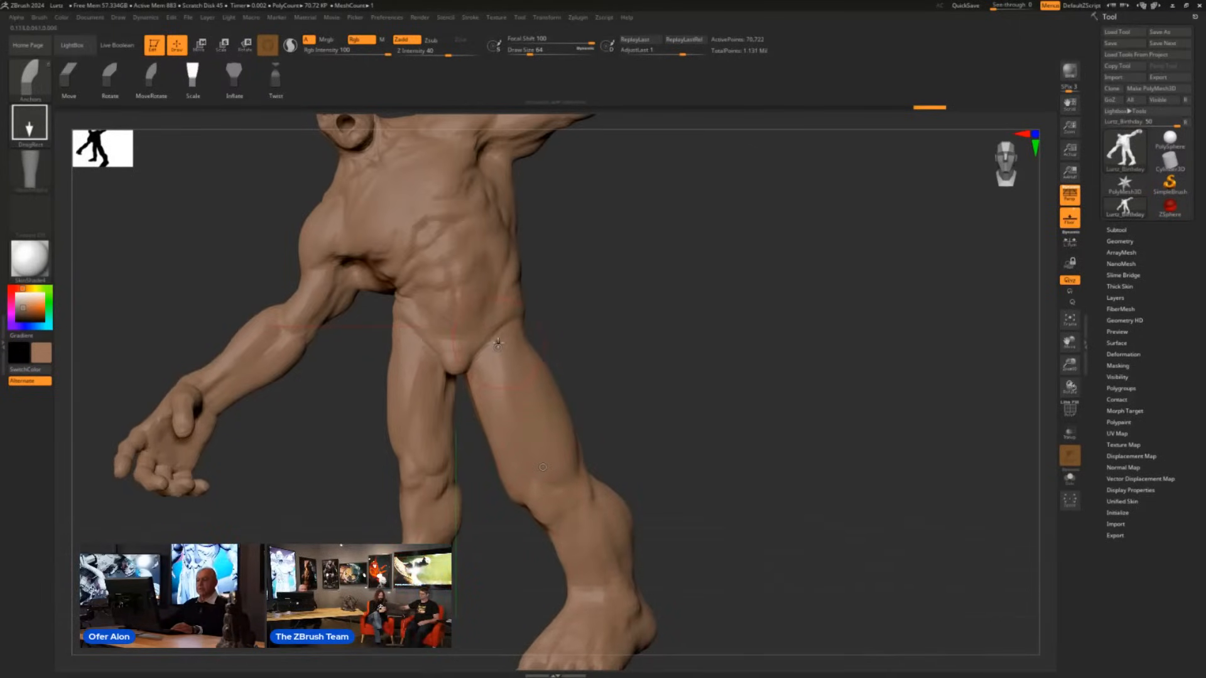
pyautogui.hotkey('ctrl', 'z')
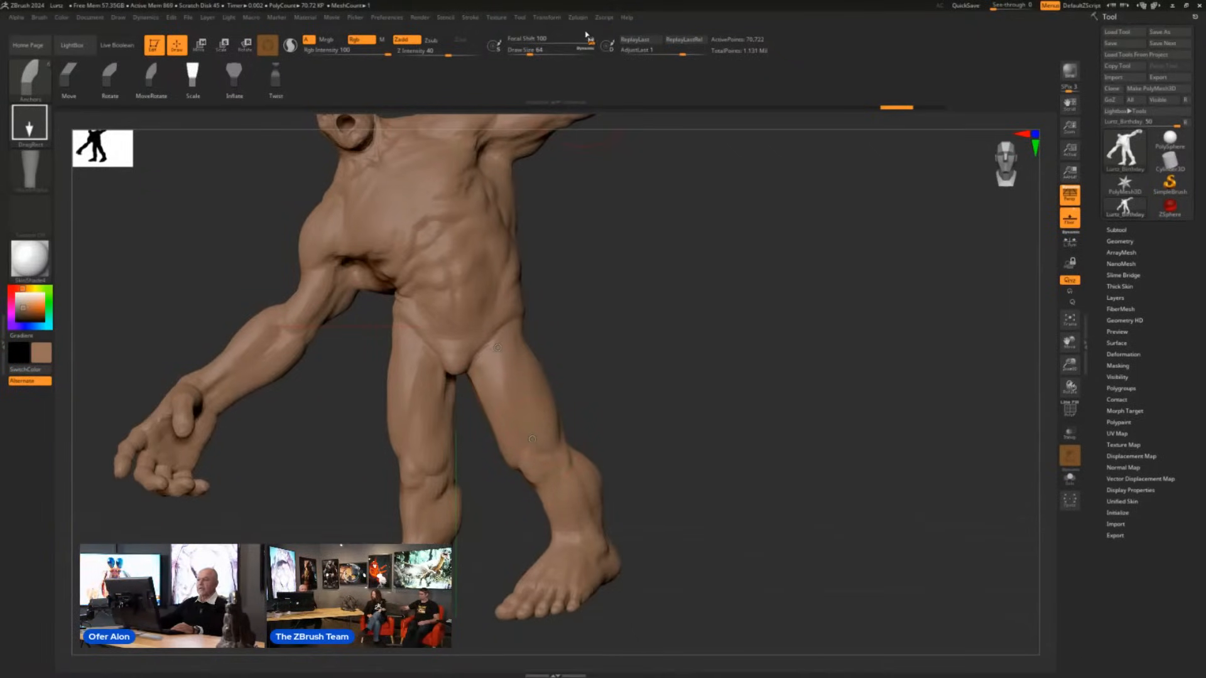
# - Set the Focal Shift to -100 and scale up the rest of the body around the left leg
pyautogui.moveTo(590, 42); pyautogui.dragTo(517, 42)
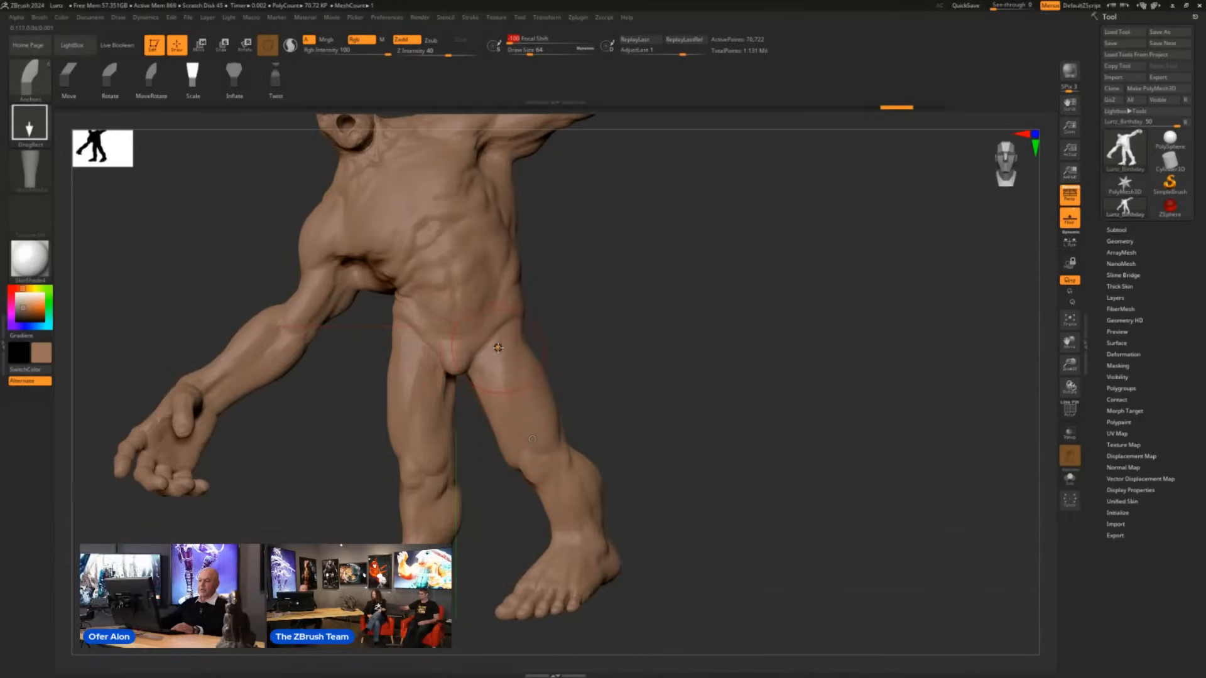
pyautogui.moveTo(533, 440)
pyautogui.mouseDown()
pyautogui.moveTo(552, 434)
pyautogui.moveTo(591, 490)
pyautogui.moveTo(500, 390)
pyautogui.moveTo(534, 448)
pyautogui.mouseUp()
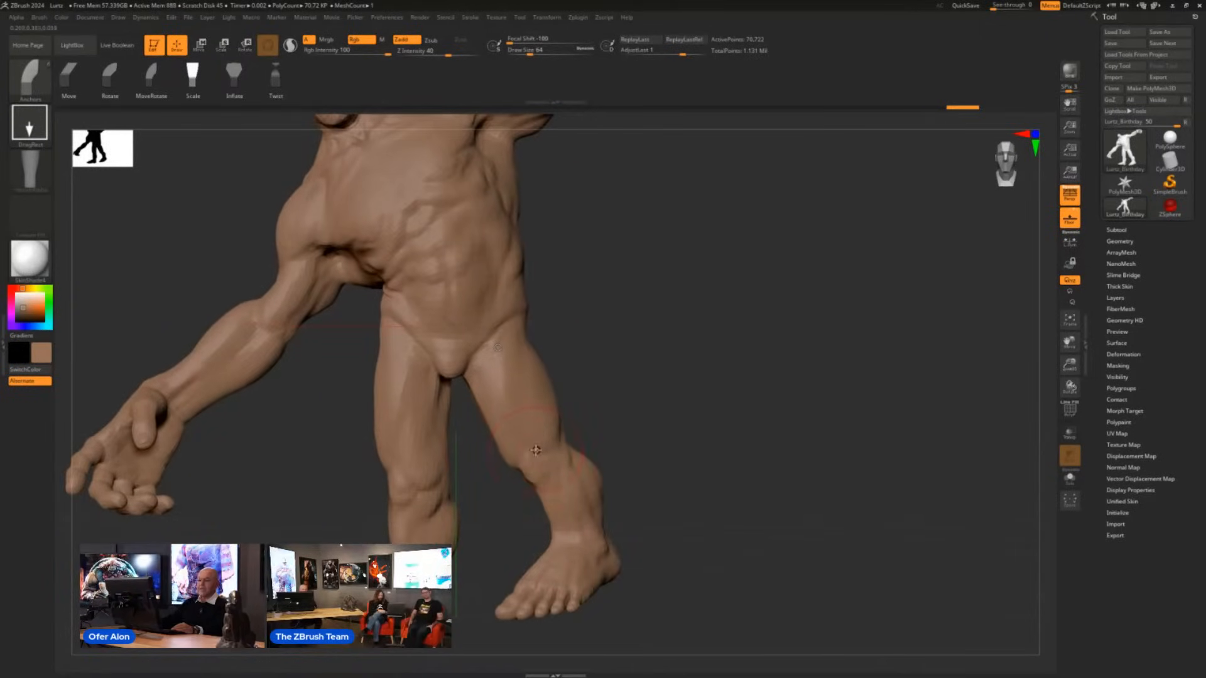
# - Set the Focal Shift to 0 and try thinning only the left thigh between hip and knee in Scale mode
pyautogui.click(548, 42)
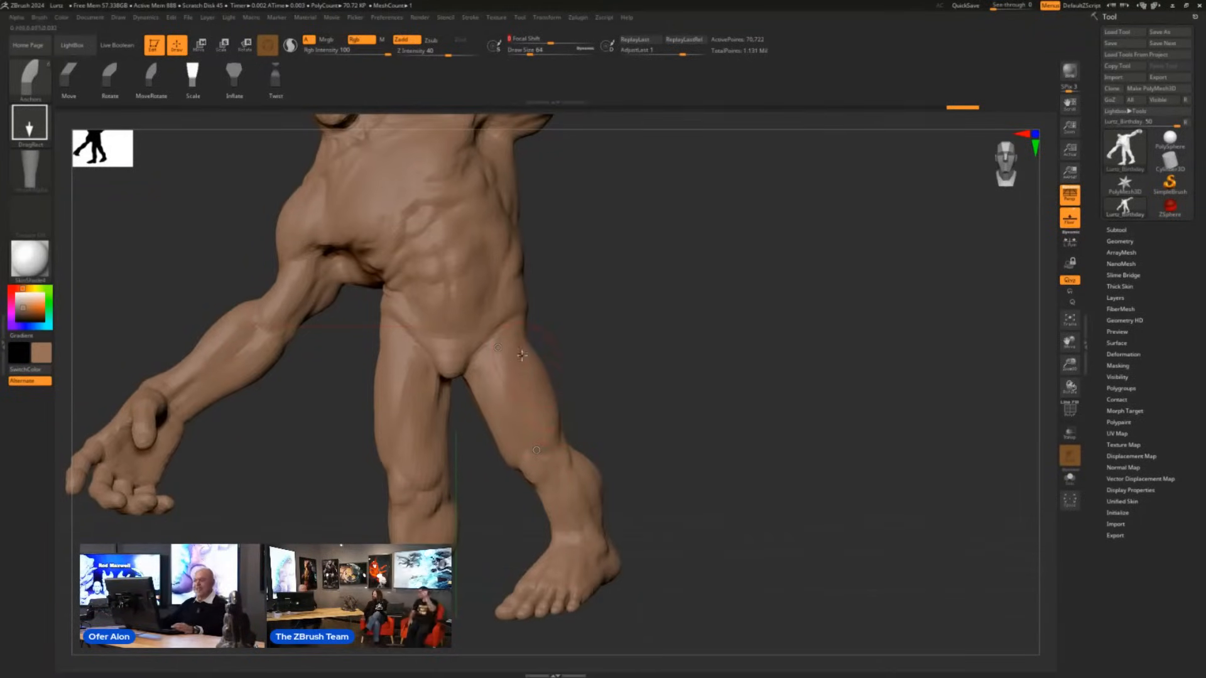
pyautogui.moveTo(497, 347); pyautogui.dragTo(519, 403)
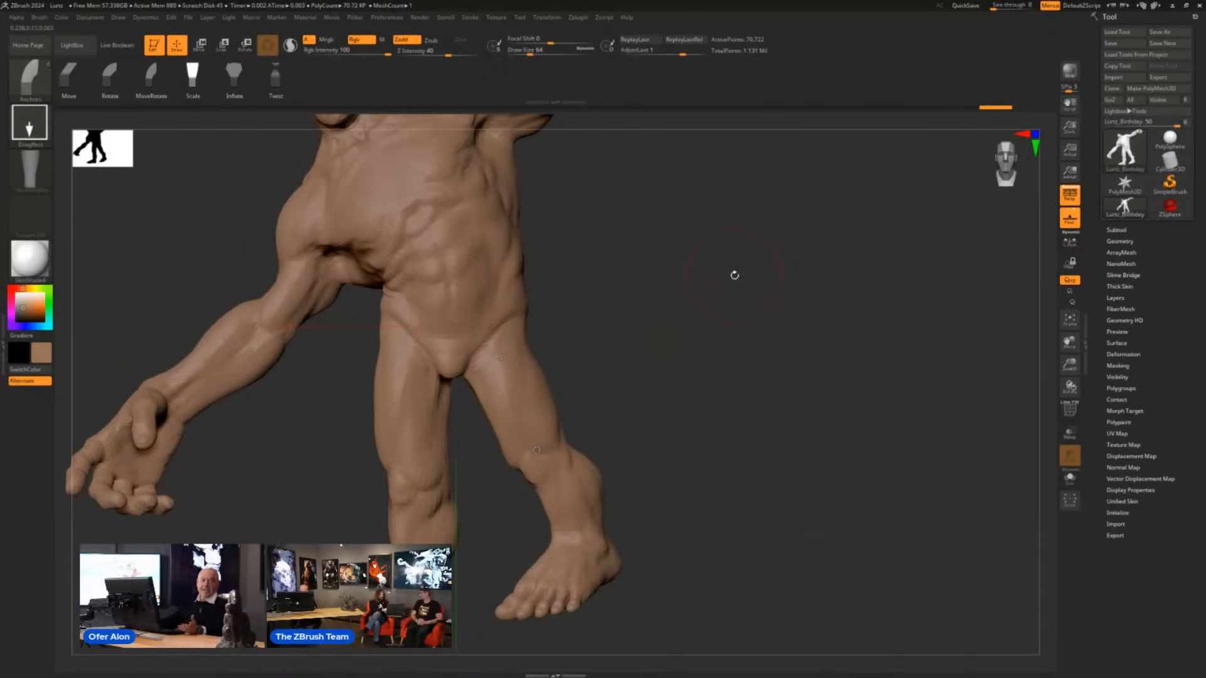
pyautogui.keyDown('alt'); pyautogui.moveTo(738, 277); pyautogui.dragTo(830, 271); pyautogui.keyUp('alt')
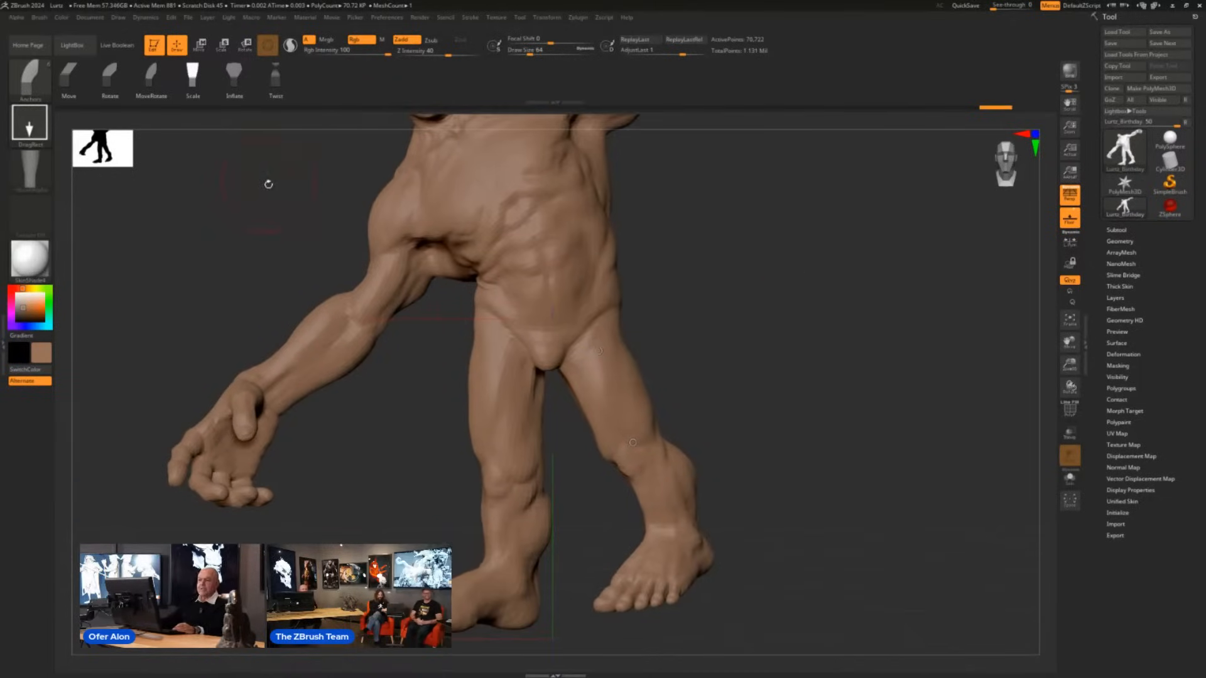
pyautogui.click(234, 76)
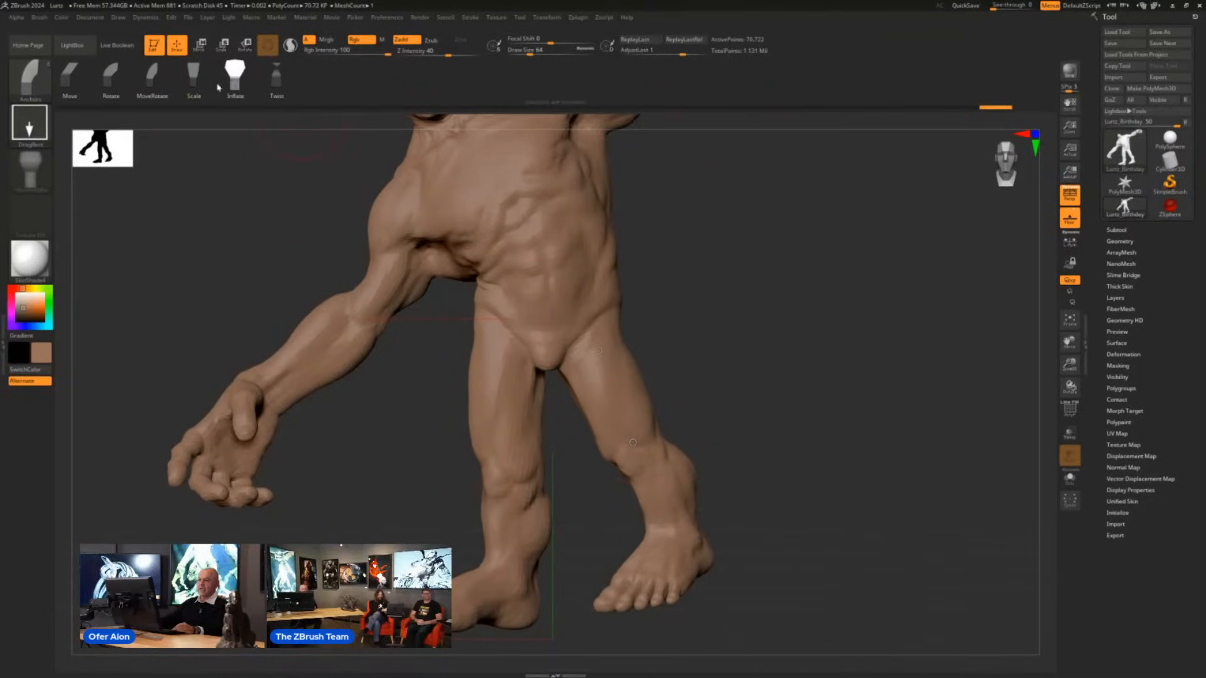
pyautogui.click(194, 76)
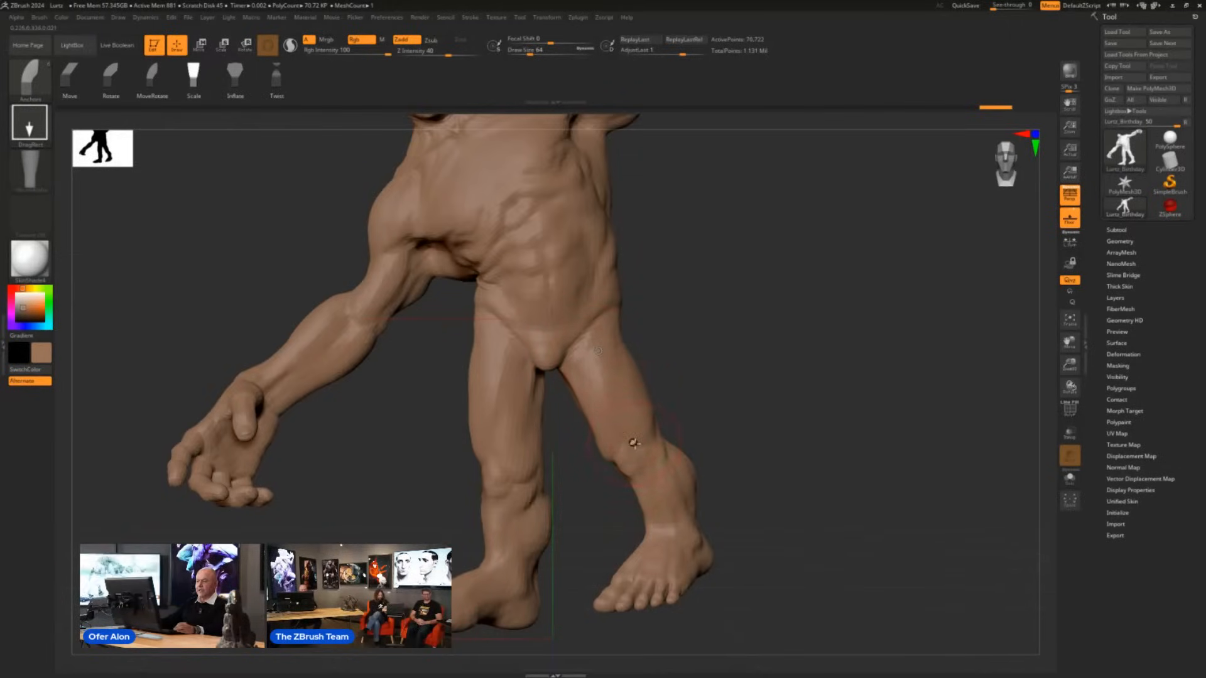
pyautogui.moveTo(632, 440)
pyautogui.mouseDown()
pyautogui.moveTo(645, 475)
pyautogui.moveTo(622, 412)
pyautogui.mouseUp()
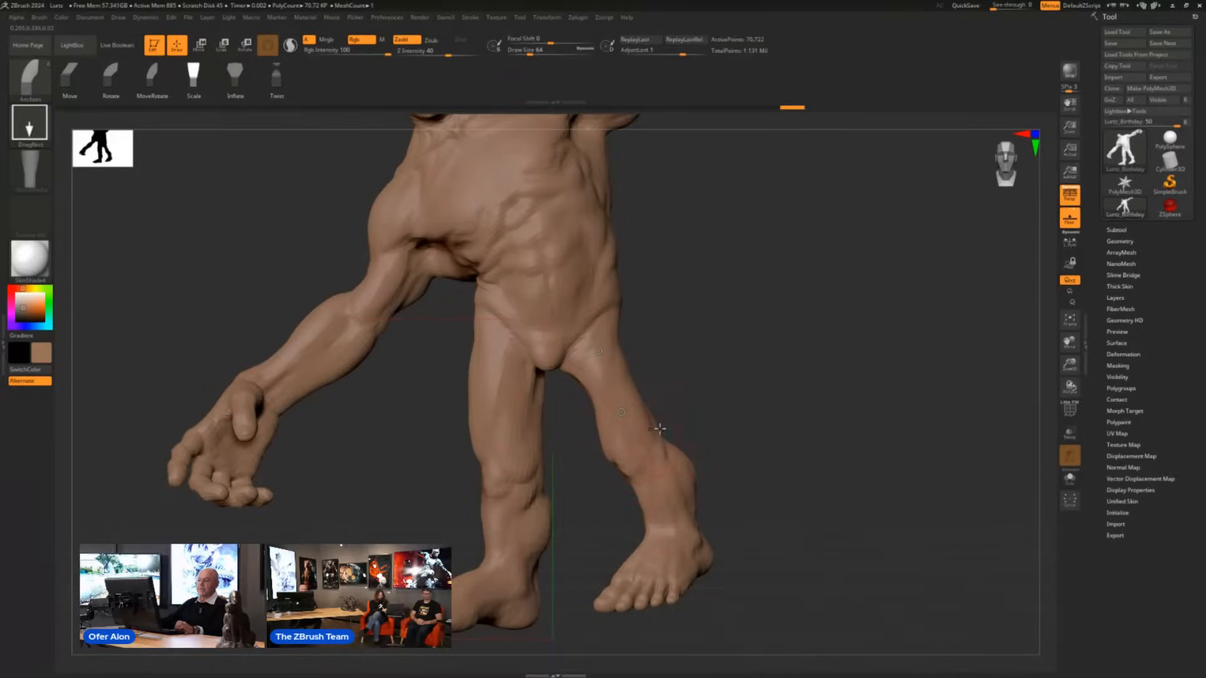
# - Slim the segments of the right hand's index finger with the Anchors brush in Inflate mode
pyautogui.moveTo(738, 447)
pyautogui.keyDown('ctrl'); pyautogui.mouseDown()
pyautogui.moveTo(774, 436)
pyautogui.moveTo(779, 400)
pyautogui.moveTo(758, 419)
pyautogui.mouseUp(); pyautogui.keyUp('ctrl')
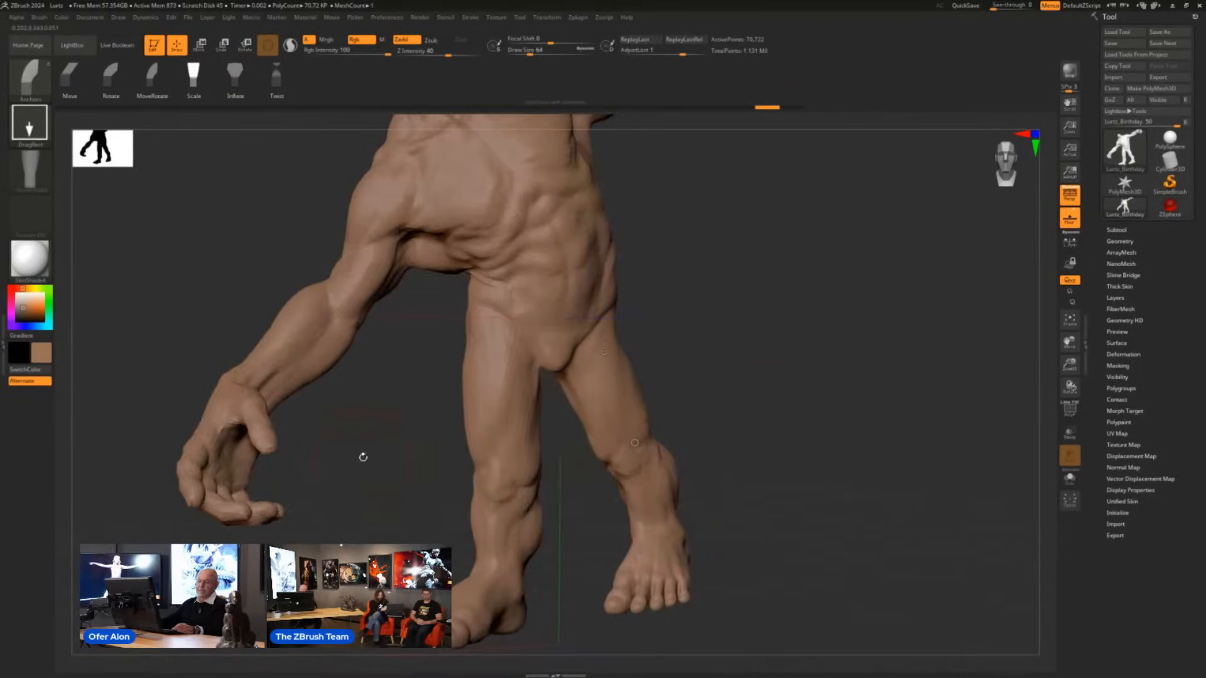
pyautogui.moveTo(363, 458)
pyautogui.mouseDown()
pyautogui.moveTo(633, 342)
pyautogui.moveTo(867, 395)
pyautogui.moveTo(635, 528)
pyautogui.moveTo(707, 534)
pyautogui.moveTo(691, 493)
pyautogui.moveTo(783, 514)
pyautogui.moveTo(731, 481)
pyautogui.moveTo(744, 476)
pyautogui.mouseUp()
pyautogui.click(235, 79)
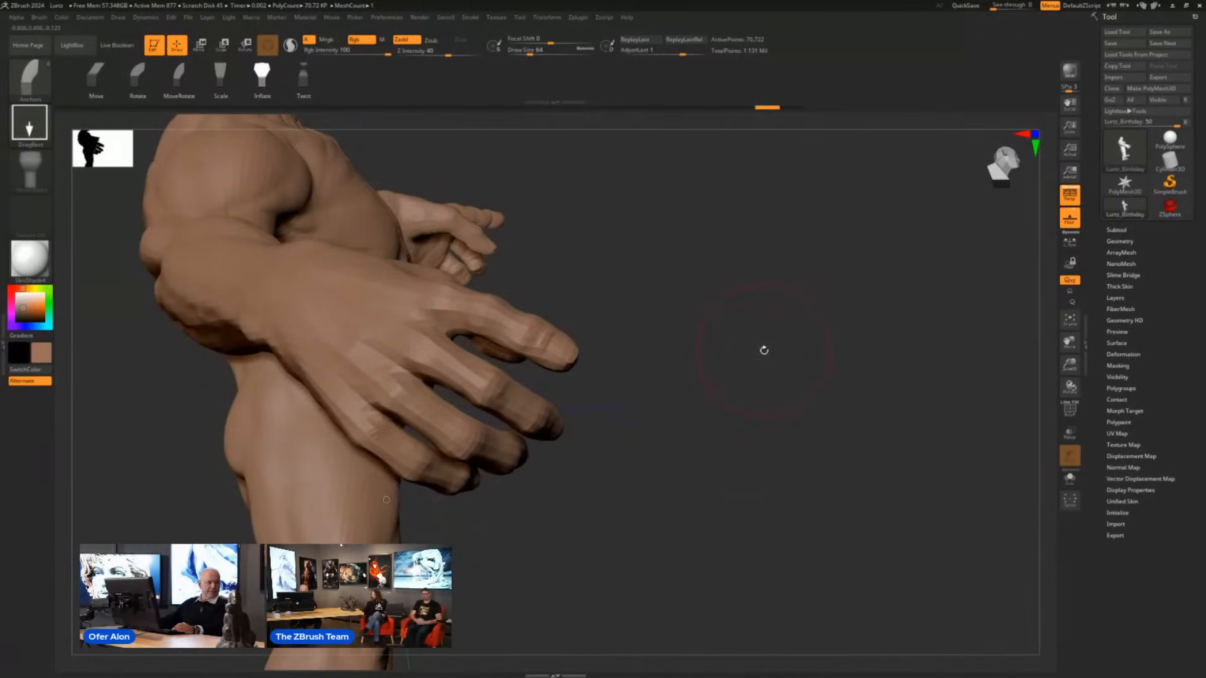
pyautogui.moveTo(764, 350); pyautogui.dragTo(767, 353)
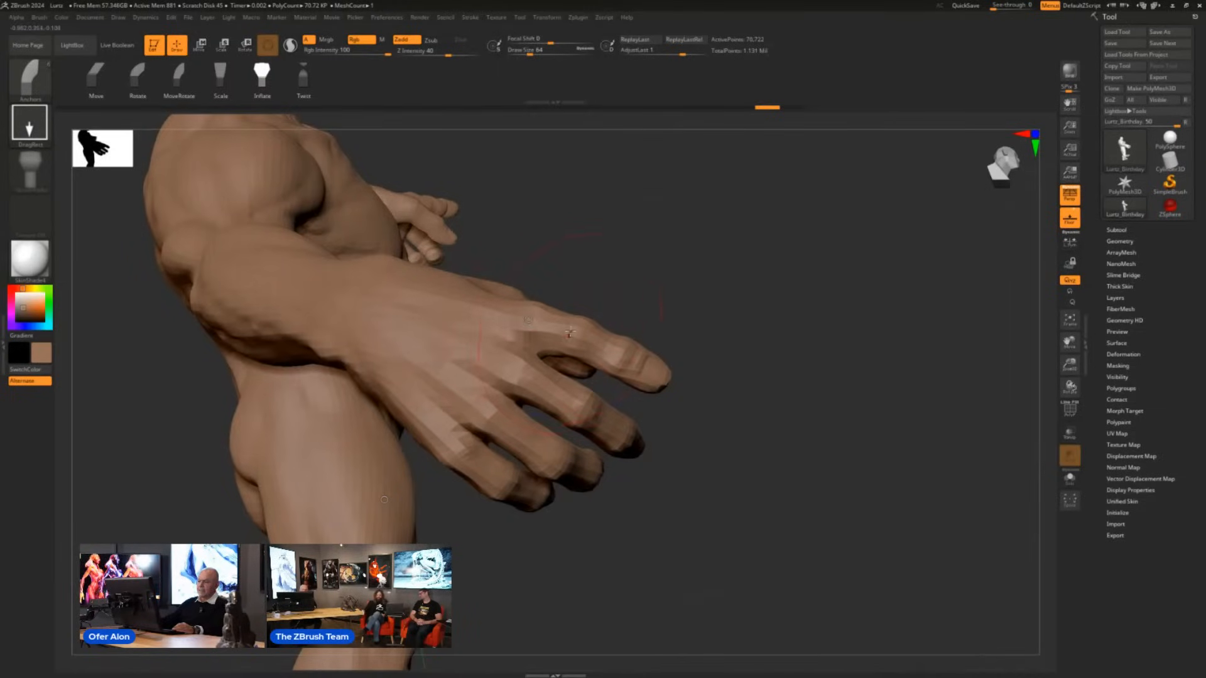
pyautogui.moveTo(574, 332); pyautogui.dragTo(574, 330)
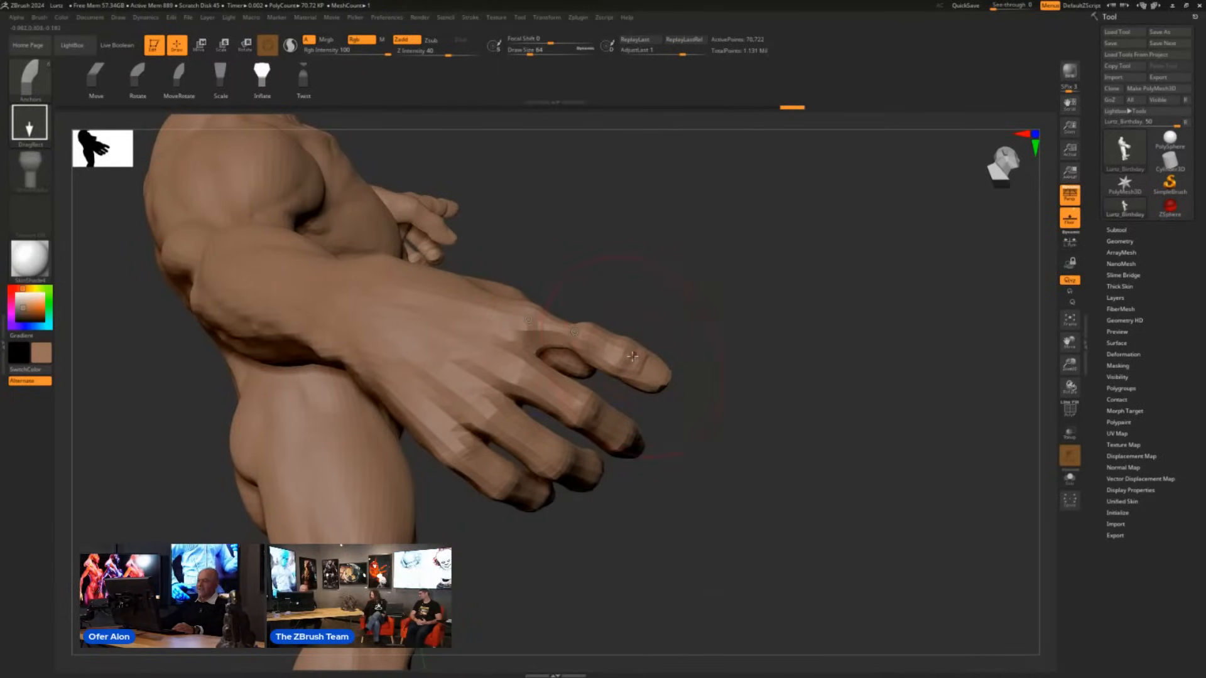
pyautogui.moveTo(633, 356); pyautogui.dragTo(634, 356)
pyautogui.moveTo(873, 427)
pyautogui.mouseDown()
pyautogui.moveTo(616, 382)
pyautogui.moveTo(694, 411)
pyautogui.mouseUp()
pyautogui.moveTo(449, 329); pyautogui.dragTo(448, 329)
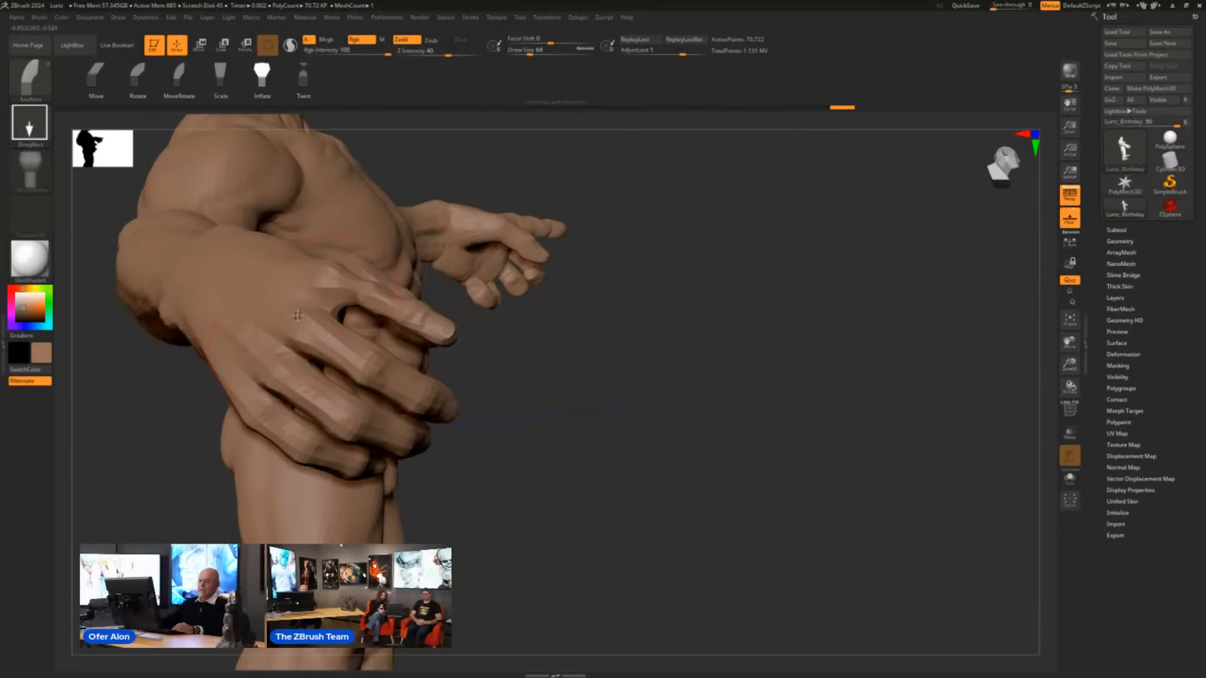
# - Slim the right hand's middle finger segment by segment, from the knuckle to the tip, in Inflate mode
pyautogui.moveTo(297, 315); pyautogui.dragTo(341, 348)
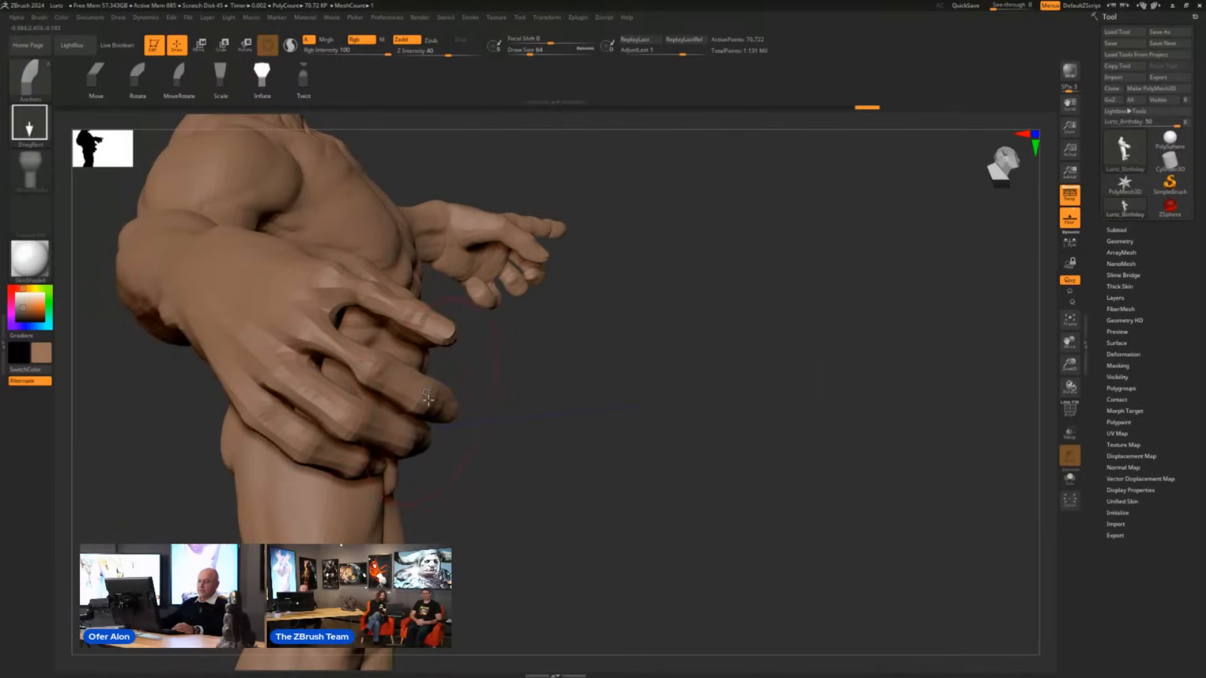
pyautogui.moveTo(427, 399); pyautogui.dragTo(430, 397)
pyautogui.moveTo(363, 365); pyautogui.dragTo(424, 400)
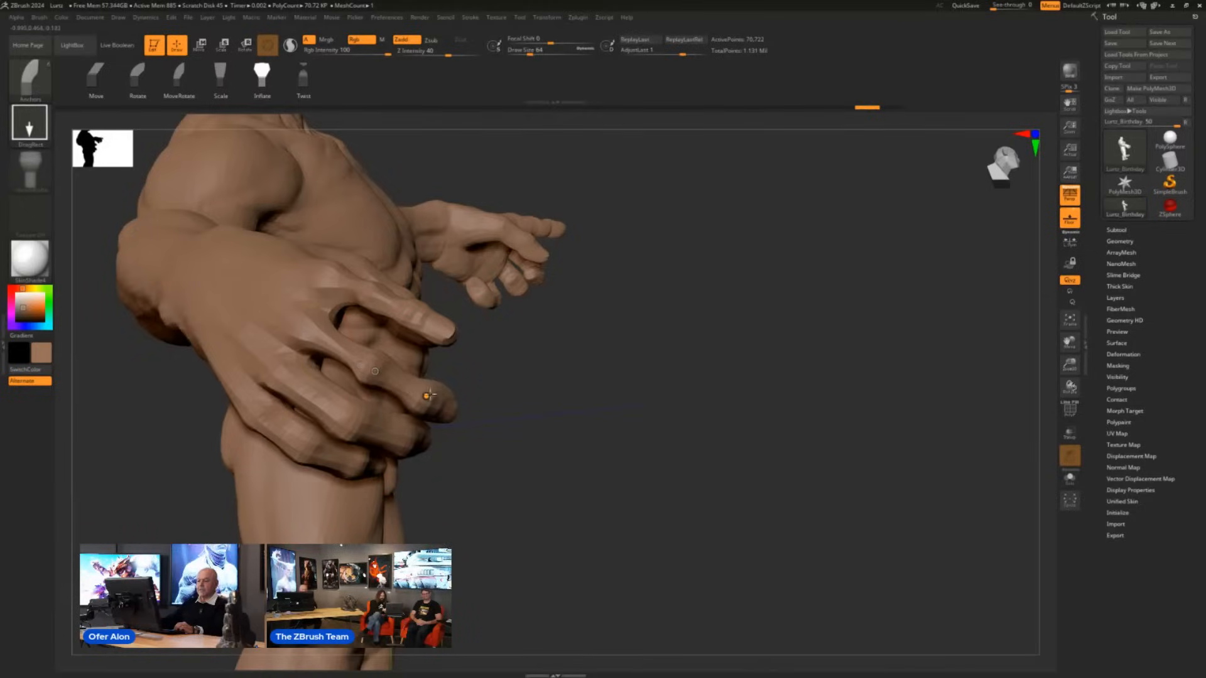
pyautogui.moveTo(660, 405); pyautogui.dragTo(503, 409)
pyautogui.moveTo(377, 371); pyautogui.dragTo(459, 417)
# - Slim the right hand's ring finger toward its tip in Inflate mode, undoing one unwanted adjustment
pyautogui.moveTo(255, 467); pyautogui.dragTo(427, 456)
pyautogui.moveTo(347, 419)
pyautogui.mouseDown()
pyautogui.moveTo(363, 426)
pyautogui.moveTo(324, 411)
pyautogui.moveTo(358, 425)
pyautogui.mouseUp()
pyautogui.hotkey('ctrl', 'z')
pyautogui.moveTo(565, 462)
pyautogui.mouseDown()
pyautogui.moveTo(426, 447)
pyautogui.moveTo(466, 458)
pyautogui.mouseUp()
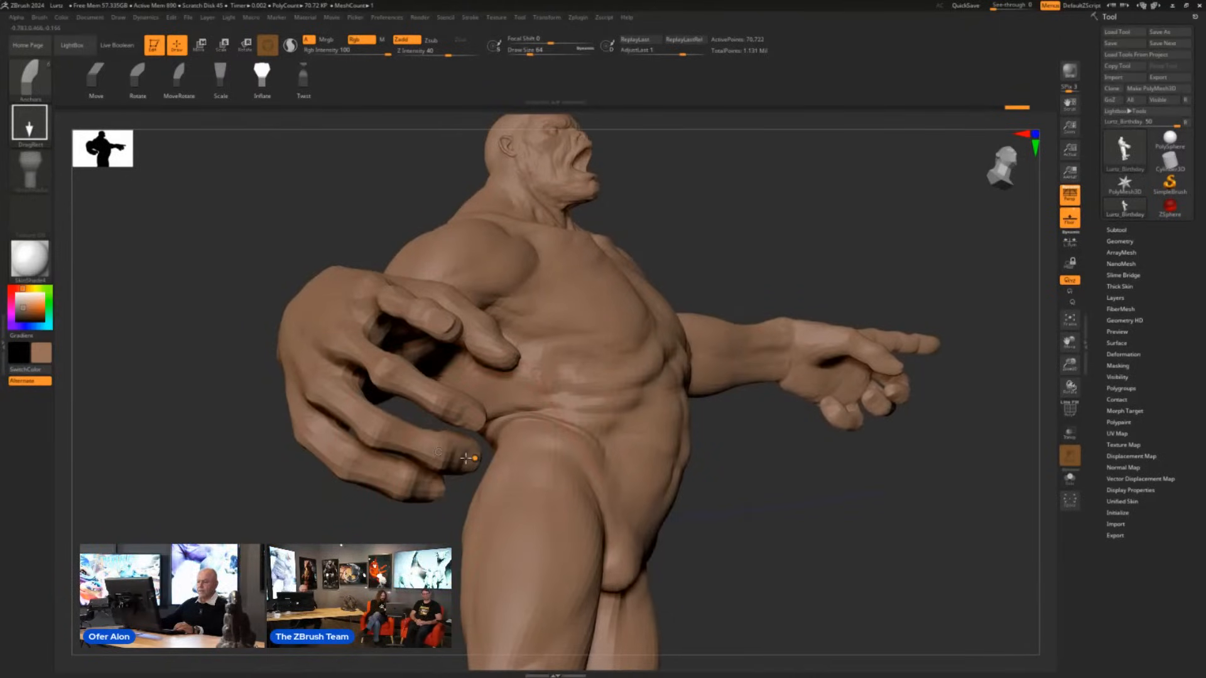
pyautogui.moveTo(378, 510); pyautogui.dragTo(481, 503)
# - Slim the right hand's little finger from its base to the tip in Inflate mode
pyautogui.click(294, 424)
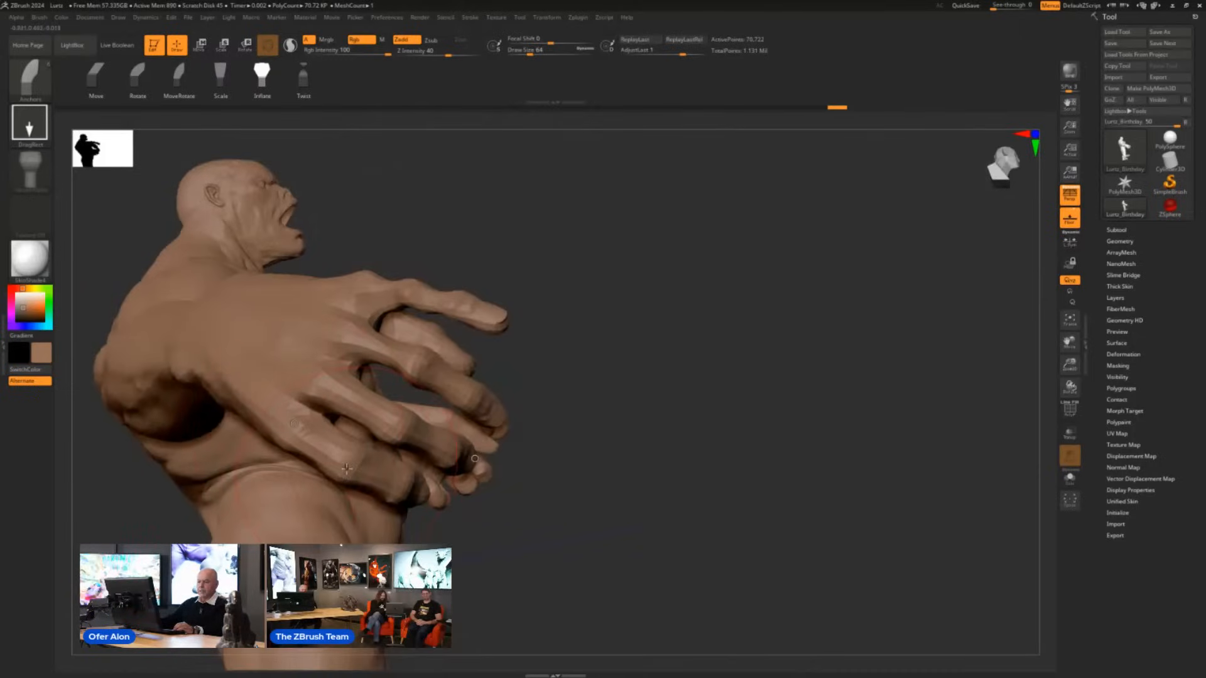
pyautogui.moveTo(344, 467); pyautogui.dragTo(331, 456)
pyautogui.moveTo(399, 483); pyautogui.dragTo(417, 495)
pyautogui.moveTo(554, 557); pyautogui.dragTo(505, 535)
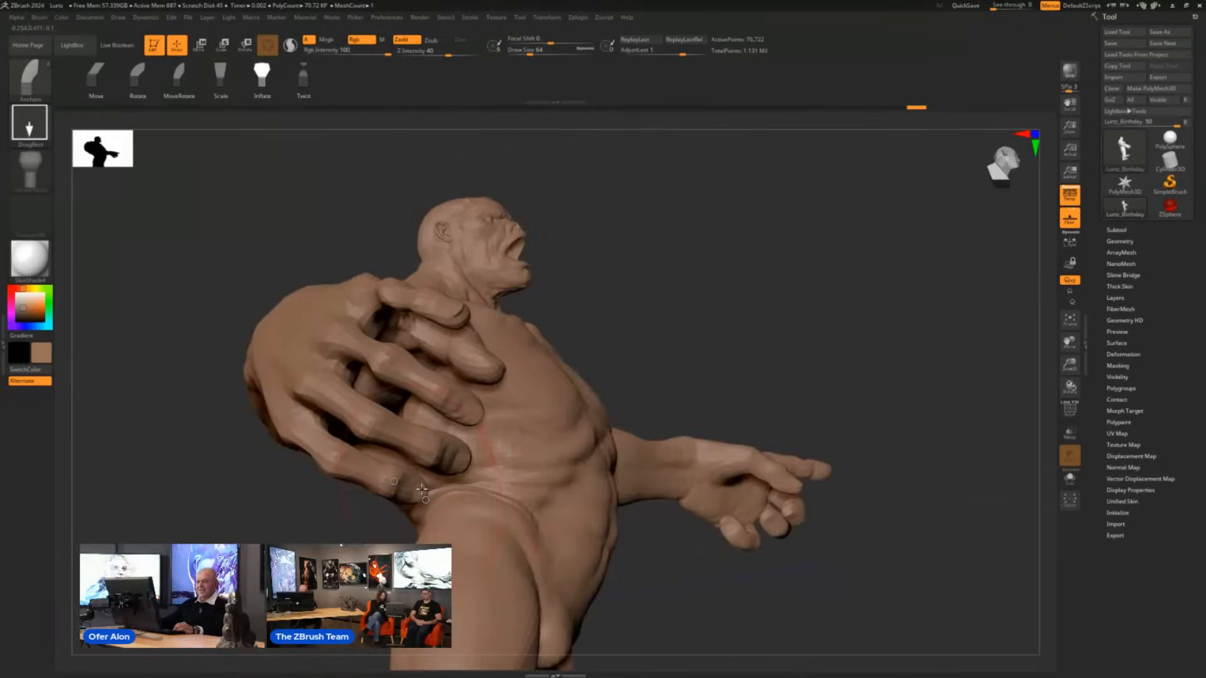
# - Slim the right hand's thumb from the base to the tip in Inflate mode and check the pose from the front
pyautogui.moveTo(293, 523); pyautogui.dragTo(496, 444)
pyautogui.click(451, 344)
pyautogui.click(446, 404)
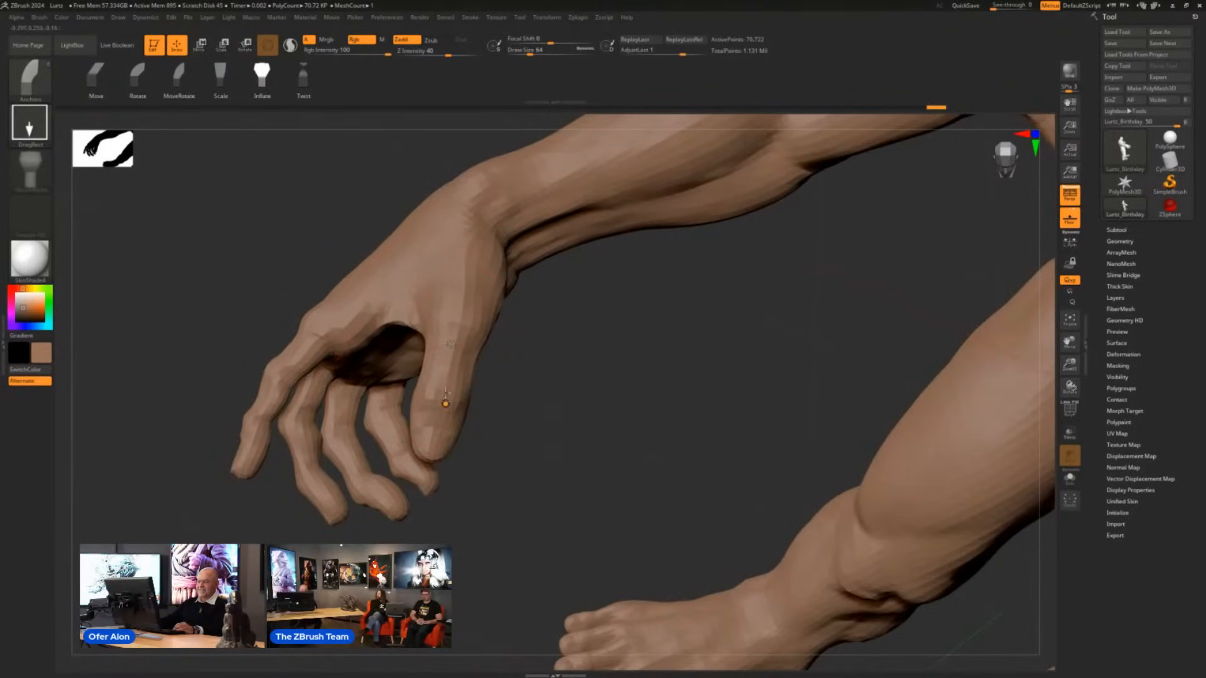
pyautogui.moveTo(445, 404); pyautogui.dragTo(451, 375)
pyautogui.click(441, 451)
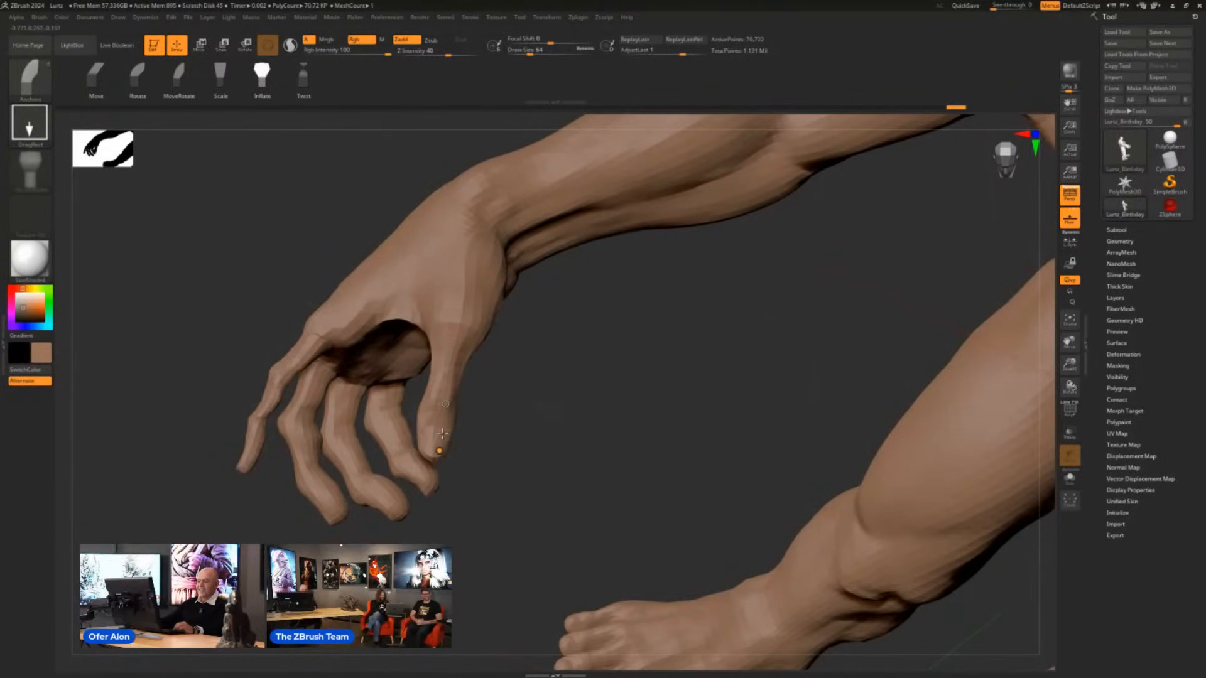
pyautogui.moveTo(490, 461); pyautogui.dragTo(689, 436)
pyautogui.keyDown('ctrl'); pyautogui.moveTo(524, 573); pyautogui.dragTo(756, 432); pyautogui.keyUp('ctrl')
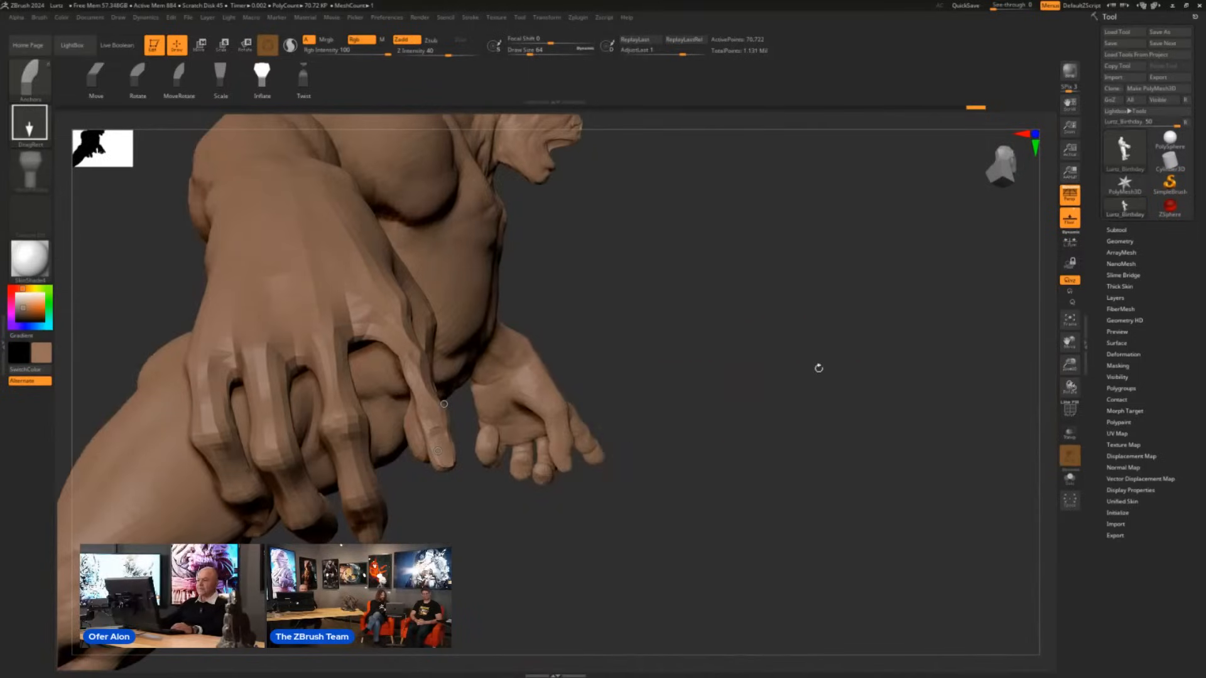
pyautogui.moveTo(819, 369); pyautogui.dragTo(726, 473)
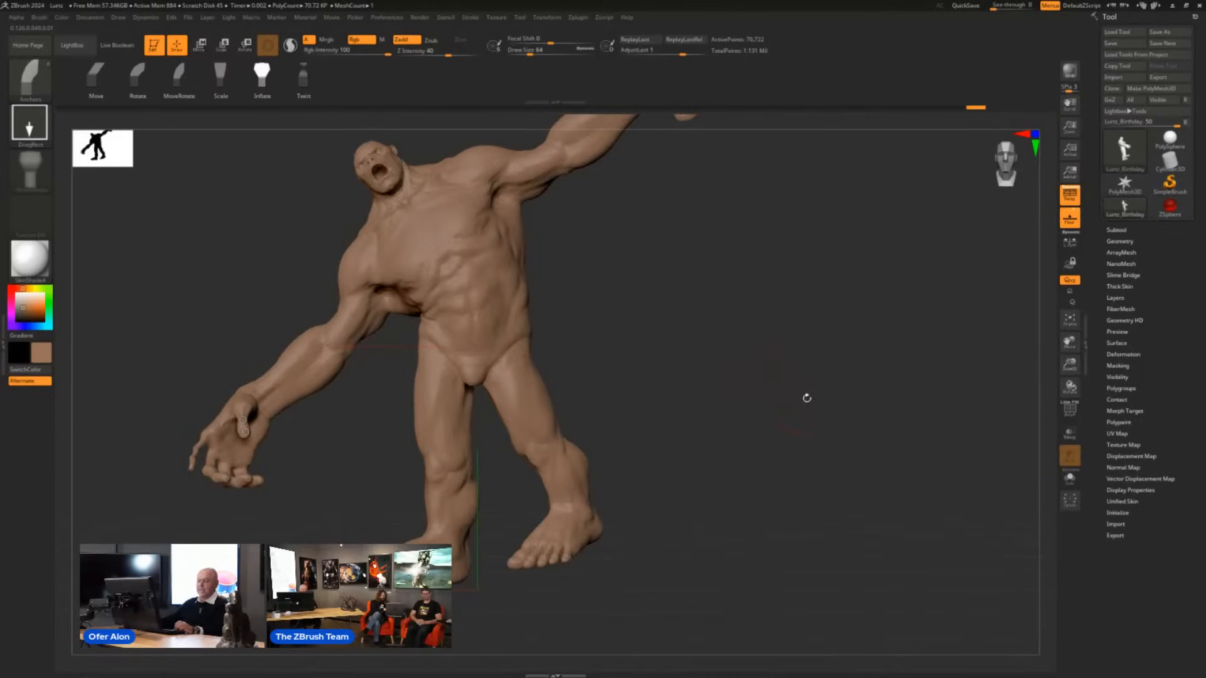
# - Undo all the posing and scaling edits to return the creature to its original arms-out pose
pyautogui.press('ctrl')
pyautogui.hotkey('ctrl', 'z')
pyautogui.hotkey('ctrl', 'z')
pyautogui.hotkey('ctrl', 'z')
pyautogui.hotkey('ctrl', 'z')
pyautogui.hotkey('ctrl', 'z')
pyautogui.hotkey('ctrl', 'z')
pyautogui.hotkey('ctrl', 'z')
pyautogui.hotkey('ctrl', 'z')
pyautogui.hotkey('ctrl', 'z')
pyautogui.hotkey('ctrl', 'z')
pyautogui.hotkey('ctrl', 'z')
pyautogui.hotkey('ctrl', 'z')
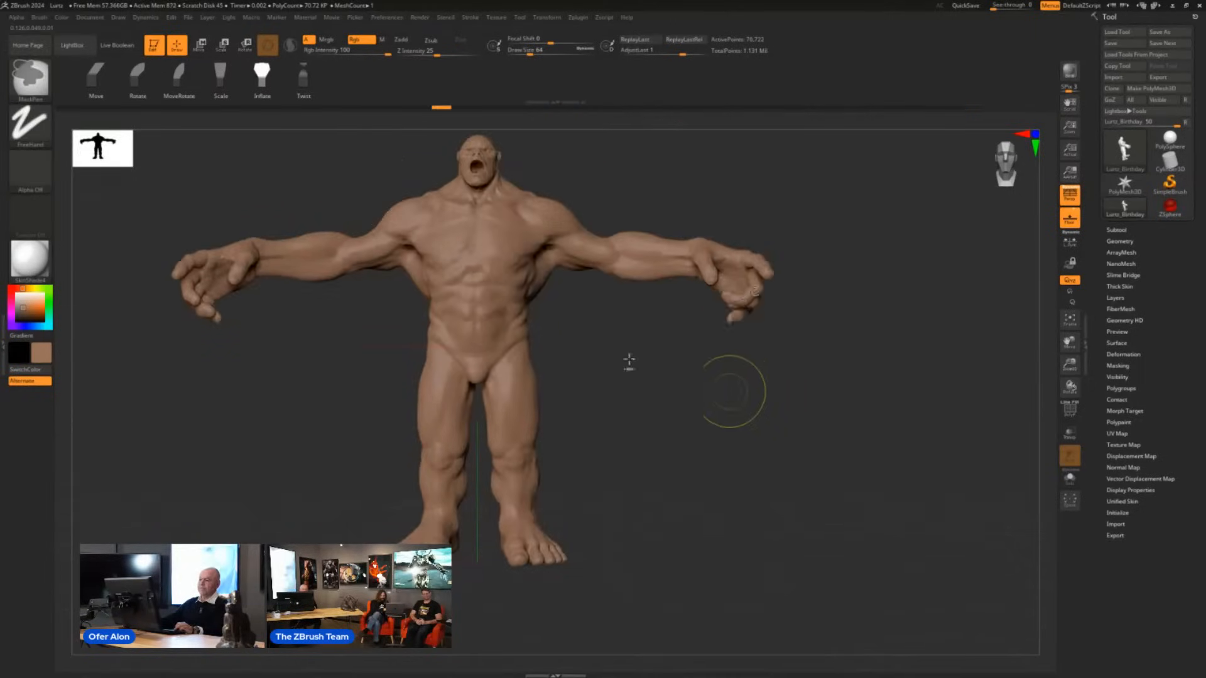
pyautogui.hotkey('ctrl', 'z')
pyautogui.hotkey('ctrl', 'z')
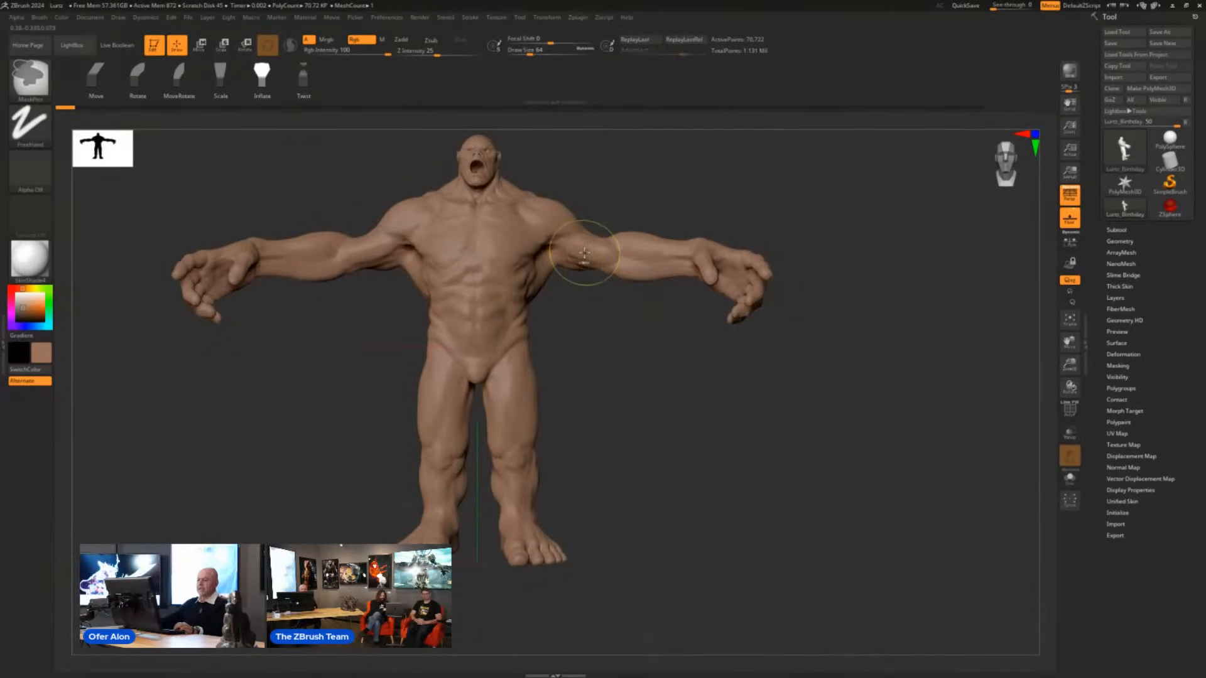
# - Set the Focal Shift to 100 and shorten both legs below the hips with the Anchors brush in Scale mode
pyautogui.moveTo(660, 387); pyautogui.dragTo(665, 434)
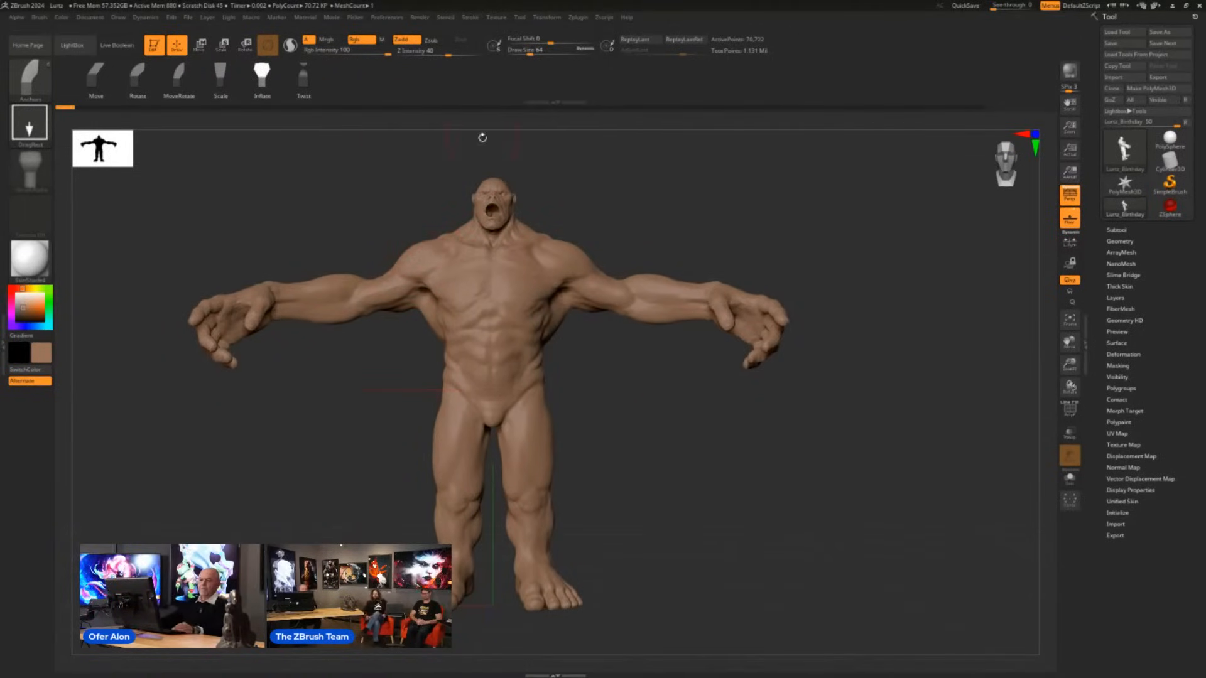
pyautogui.click(228, 82)
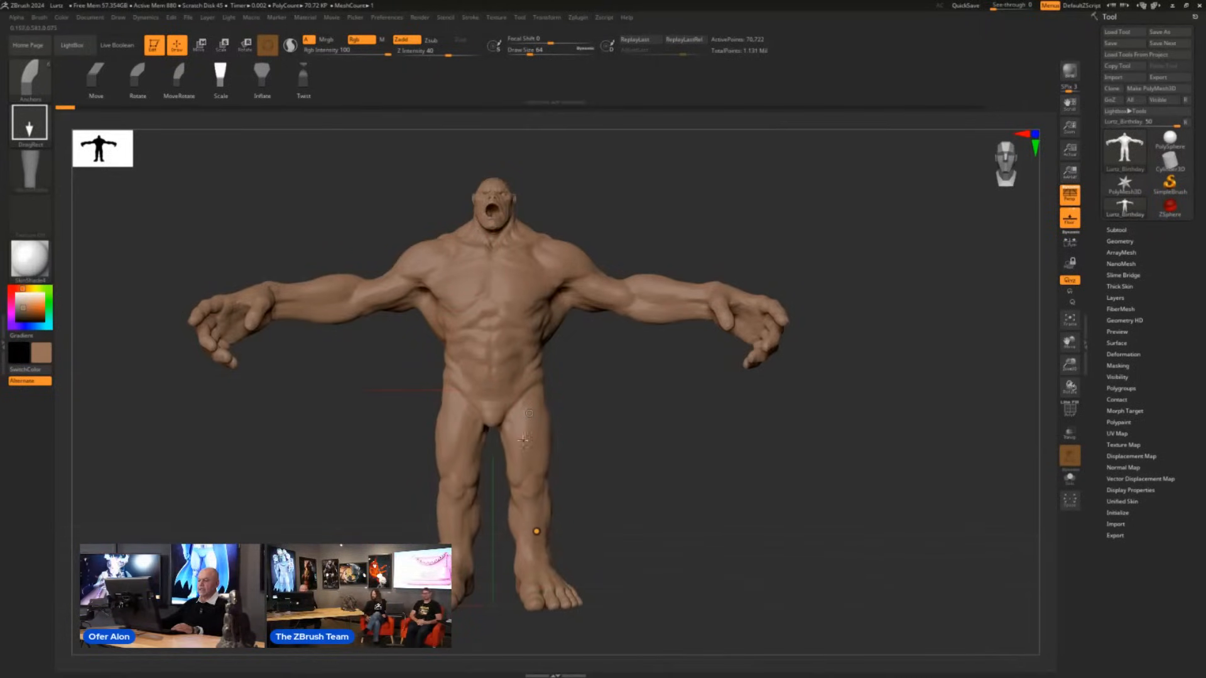
pyautogui.click(537, 546)
pyautogui.click(529, 514)
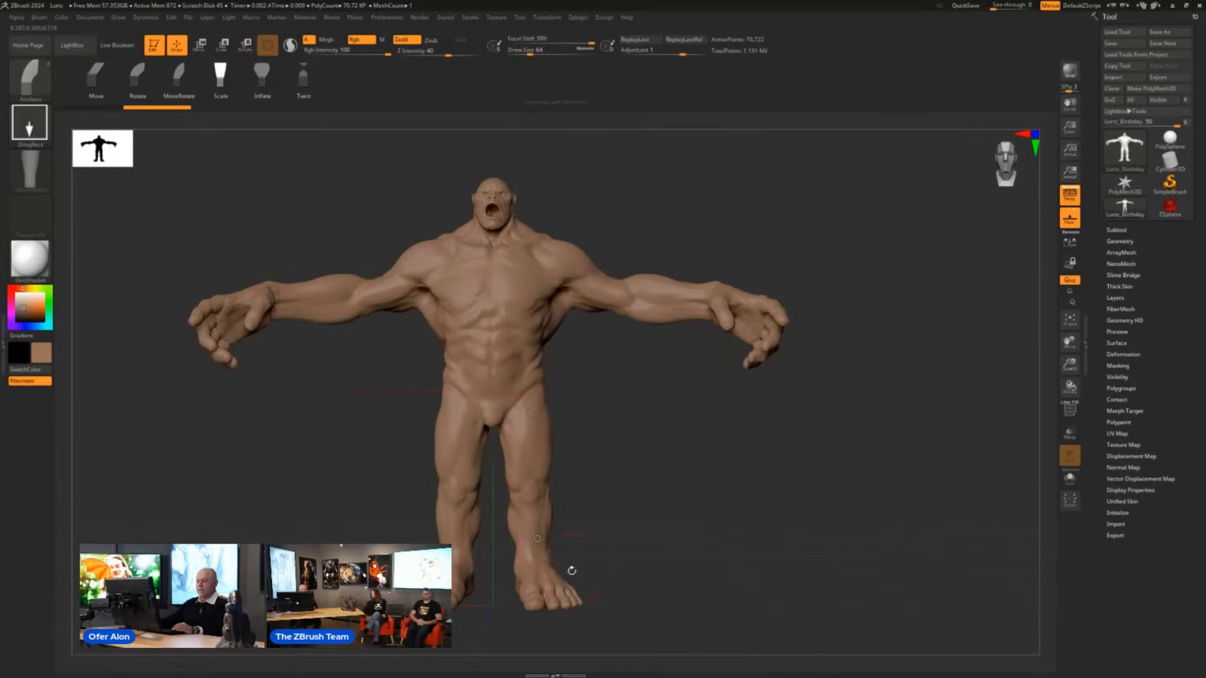
pyautogui.moveTo(537, 539)
pyautogui.mouseDown()
pyautogui.moveTo(512, 314)
pyautogui.moveTo(514, 328)
pyautogui.mouseUp()
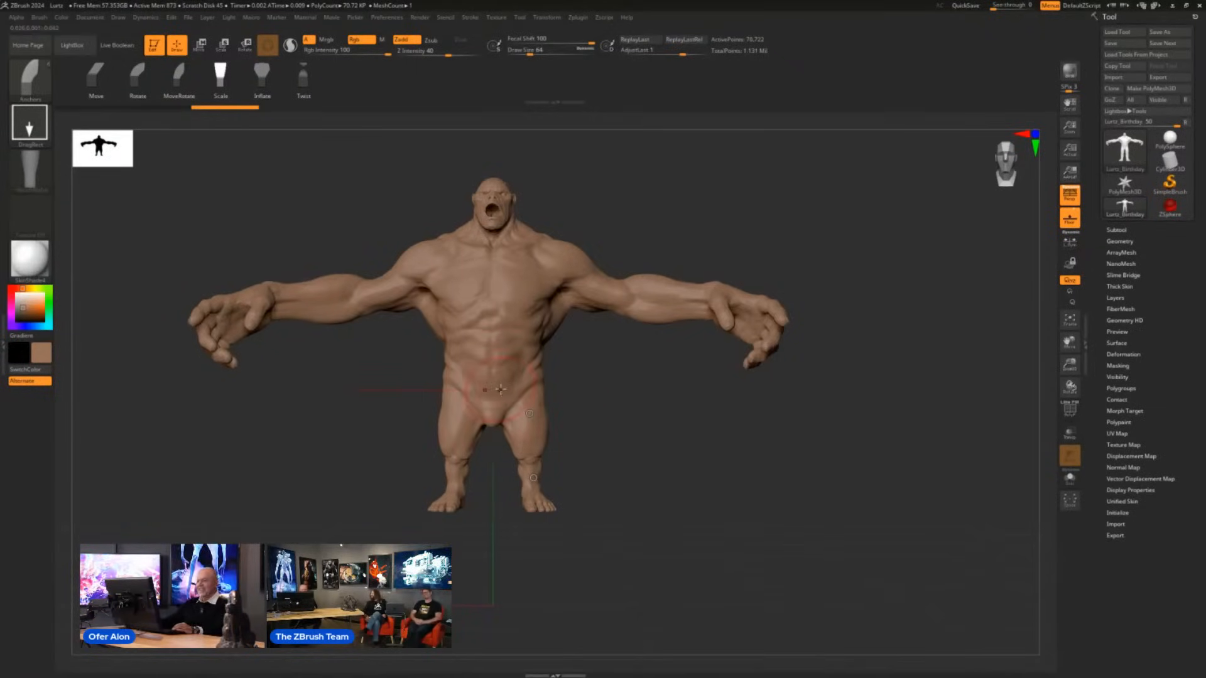
# - Shorten the legs further in Scale mode and reposition them in Move mode with the Anchors brush
pyautogui.moveTo(489, 351); pyautogui.dragTo(487, 342)
pyautogui.moveTo(733, 492)
pyautogui.mouseDown()
pyautogui.moveTo(666, 477)
pyautogui.moveTo(729, 477)
pyautogui.moveTo(673, 477)
pyautogui.moveTo(664, 453)
pyautogui.mouseUp()
pyautogui.press('space')
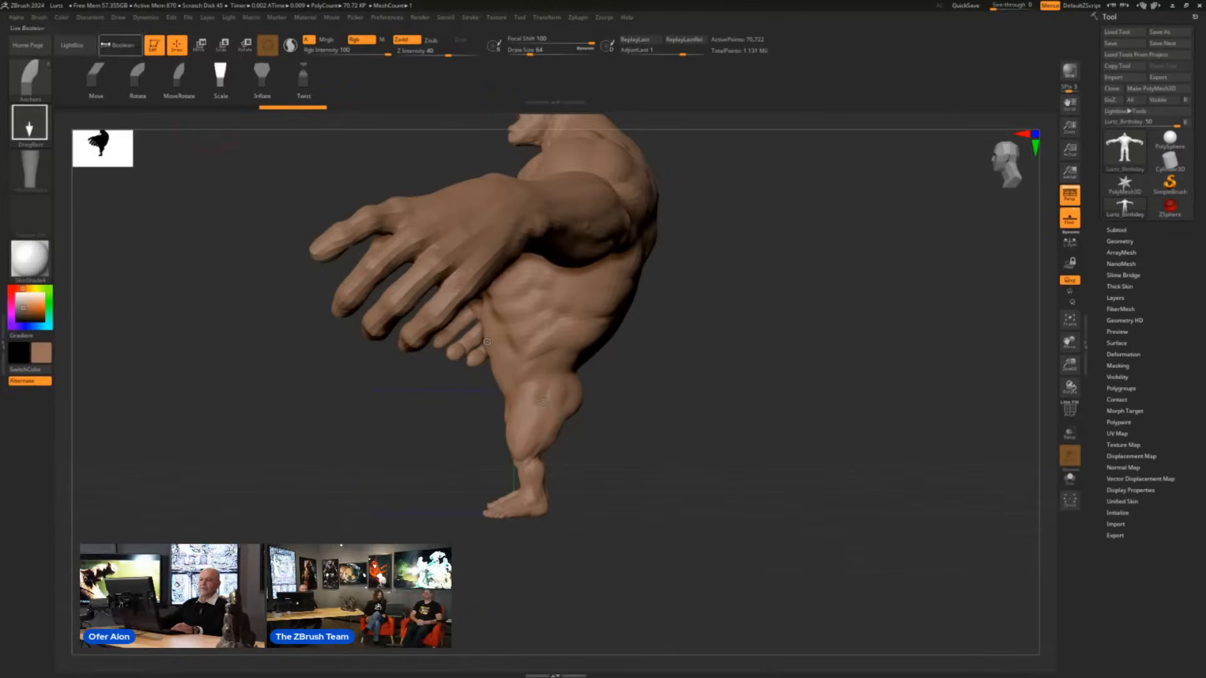
pyautogui.click(99, 85)
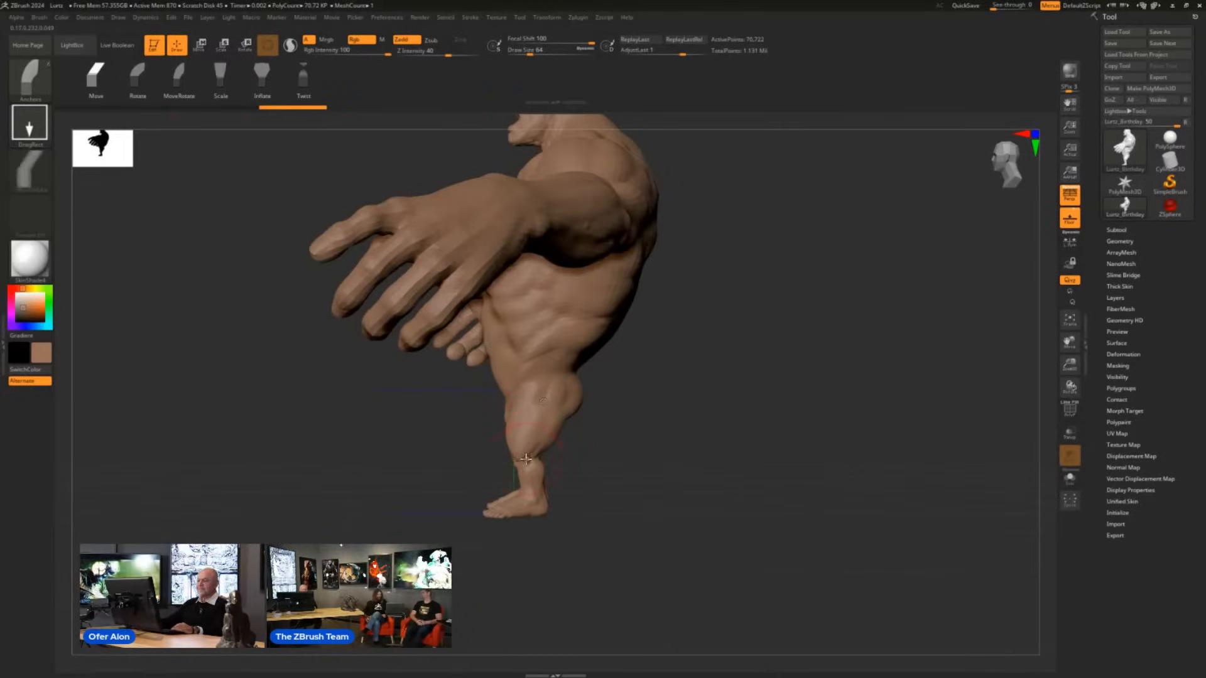
pyautogui.moveTo(523, 455)
pyautogui.mouseDown()
pyautogui.moveTo(603, 469)
pyautogui.moveTo(577, 468)
pyautogui.moveTo(698, 452)
pyautogui.moveTo(677, 419)
pyautogui.moveTo(697, 423)
pyautogui.moveTo(628, 440)
pyautogui.moveTo(714, 455)
pyautogui.moveTo(680, 432)
pyautogui.moveTo(674, 454)
pyautogui.mouseUp()
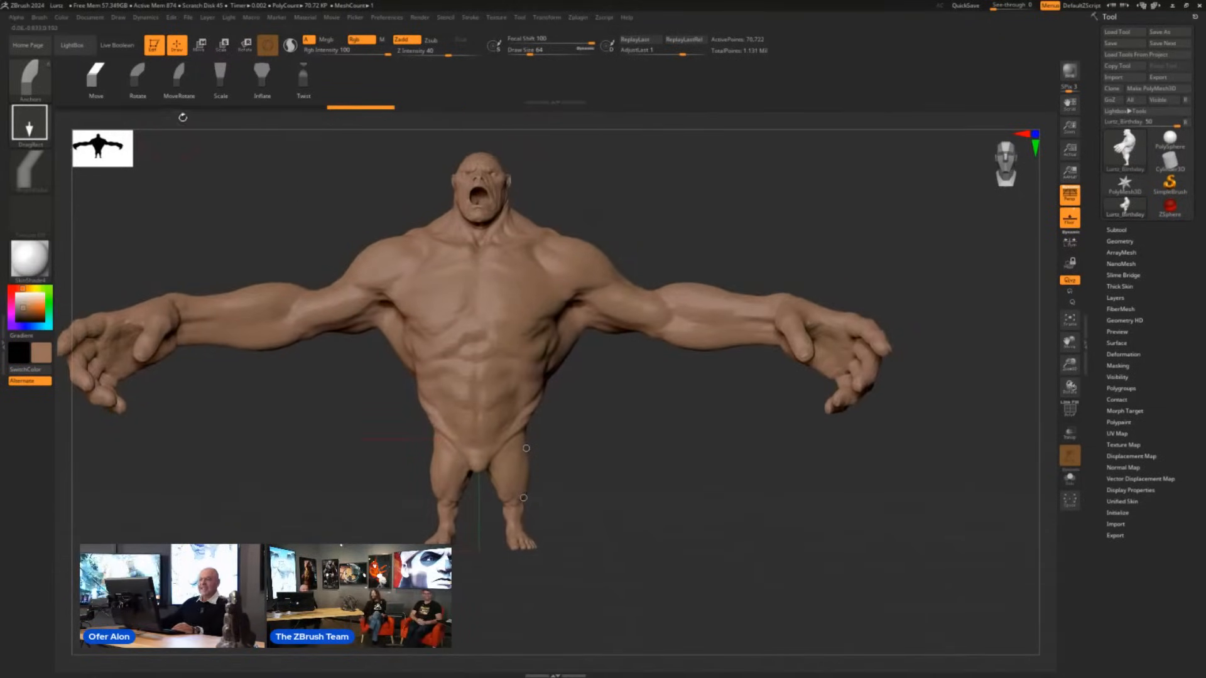
# - Shorten both forearms and greatly enlarge both hands from the wrists with the Anchors brush in Scale mode
pyautogui.click(220, 76)
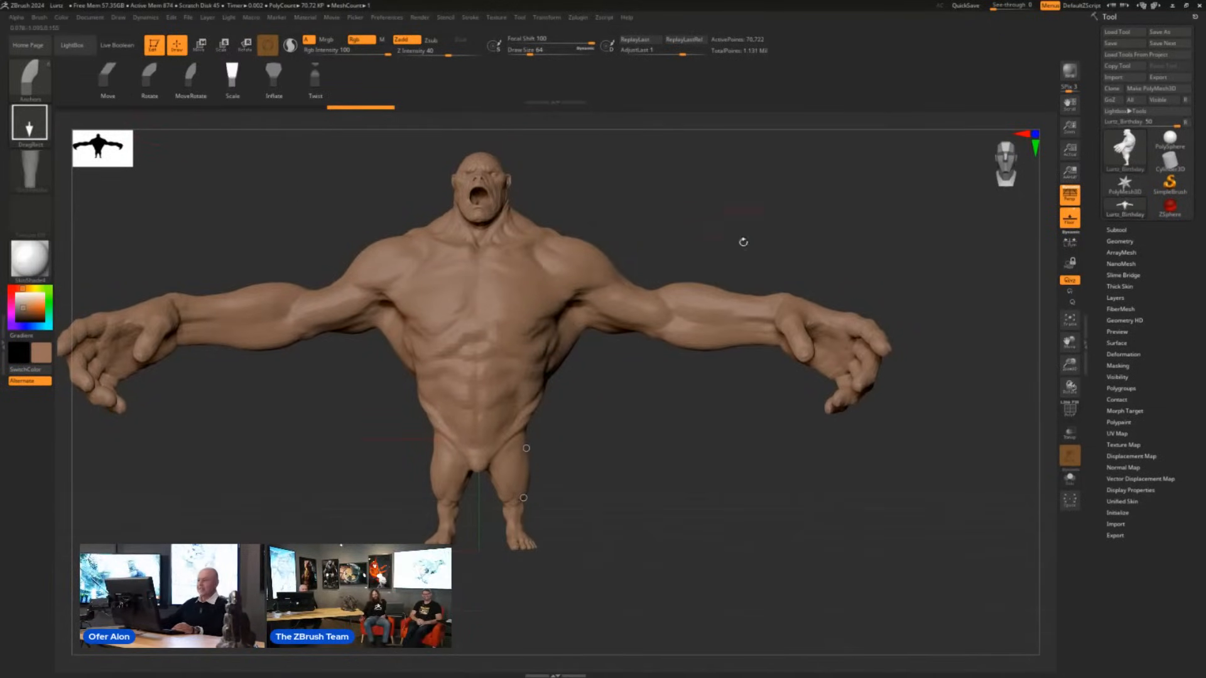
pyautogui.moveTo(700, 319)
pyautogui.mouseDown()
pyautogui.moveTo(672, 314)
pyautogui.moveTo(765, 335)
pyautogui.moveTo(779, 361)
pyautogui.mouseUp()
pyautogui.hotkey('ctrl', 'z')
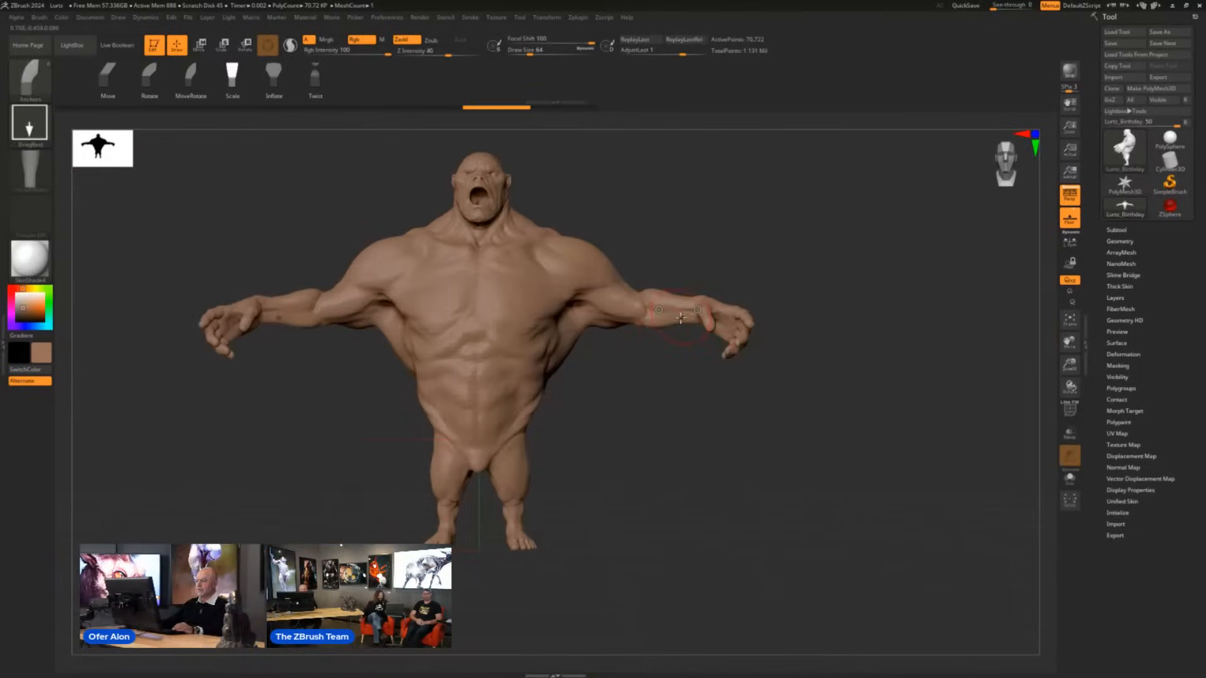
pyautogui.moveTo(691, 311); pyautogui.dragTo(904, 470)
pyautogui.moveTo(751, 469)
pyautogui.mouseDown()
pyautogui.moveTo(676, 484)
pyautogui.moveTo(796, 463)
pyautogui.mouseUp()
pyautogui.keyDown('shift'); pyautogui.moveTo(455, 496); pyautogui.dragTo(624, 495); pyautogui.keyUp('shift')
pyautogui.moveTo(1010, 467); pyautogui.dragTo(948, 456)
pyautogui.moveTo(889, 416)
pyautogui.mouseDown()
pyautogui.moveTo(735, 501)
pyautogui.moveTo(840, 484)
pyautogui.moveTo(786, 452)
pyautogui.mouseUp()
# - Swing both arms forward at the elbows with the Anchors brush in Rotate mode
pyautogui.click(151, 81)
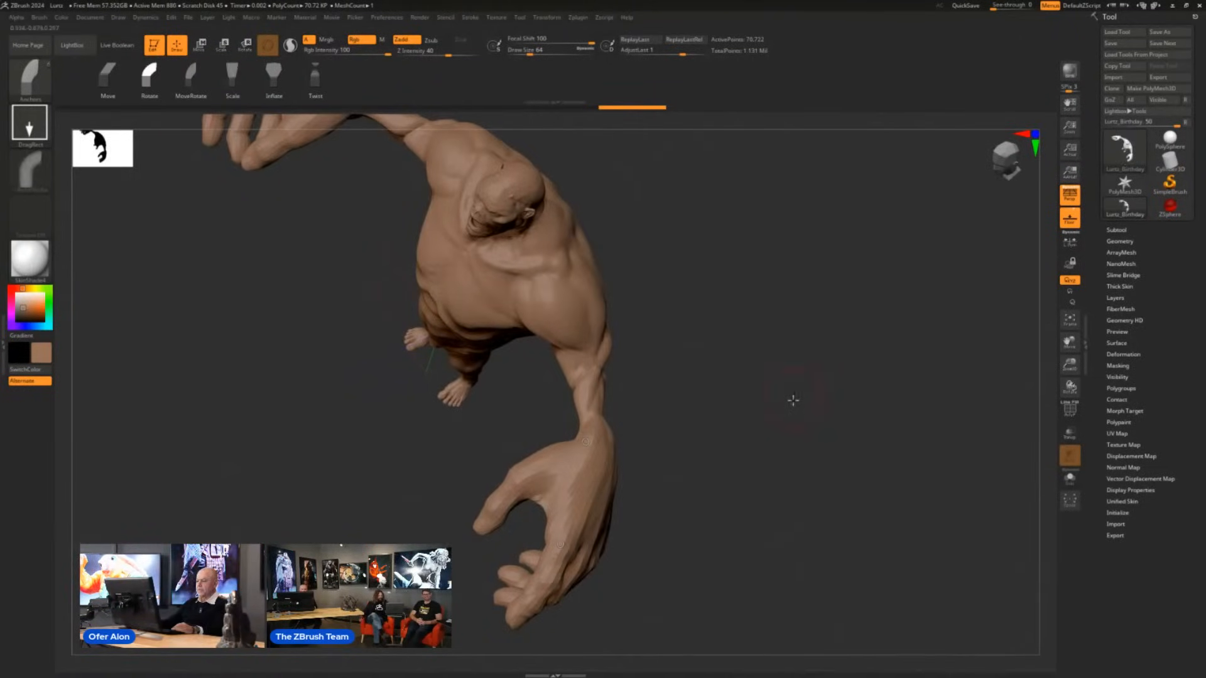
pyautogui.moveTo(792, 399); pyautogui.dragTo(719, 400)
pyautogui.moveTo(589, 382); pyautogui.dragTo(650, 408)
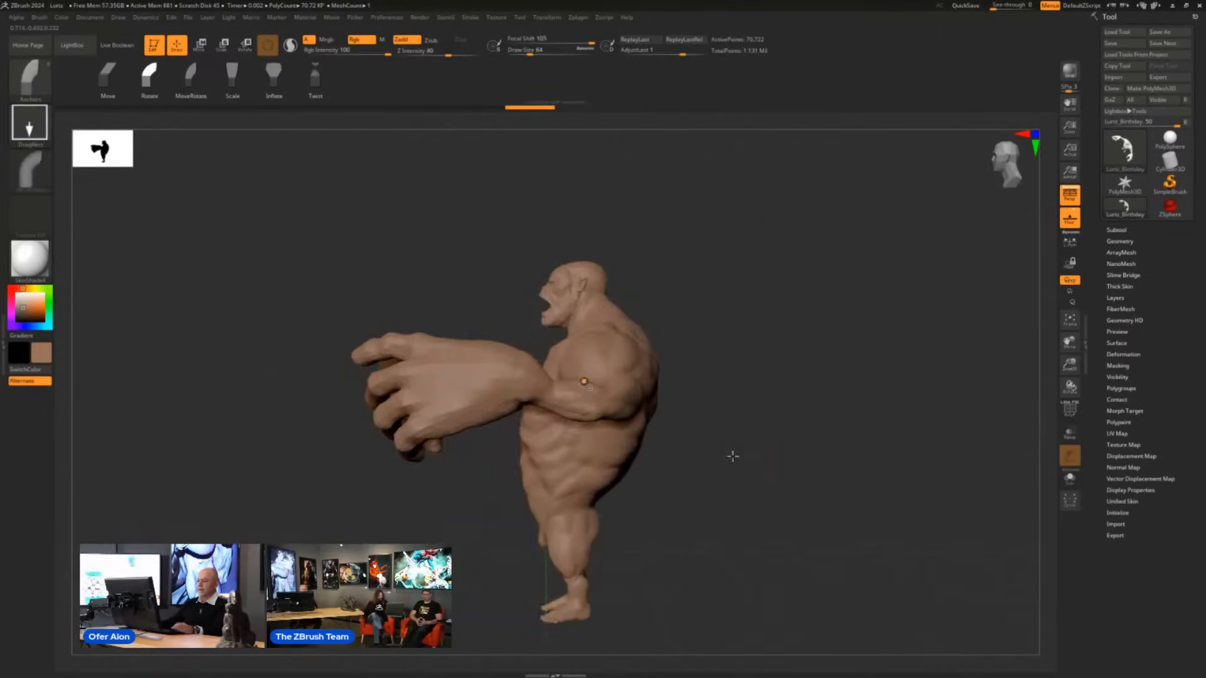
# - Bend one lower leg backward at the knee and try turning the other leg in Rotate mode
pyautogui.moveTo(732, 455)
pyautogui.keyDown('alt'); pyautogui.mouseDown()
pyautogui.moveTo(627, 274)
pyautogui.moveTo(647, 356)
pyautogui.moveTo(602, 320)
pyautogui.mouseUp(); pyautogui.keyUp('alt')
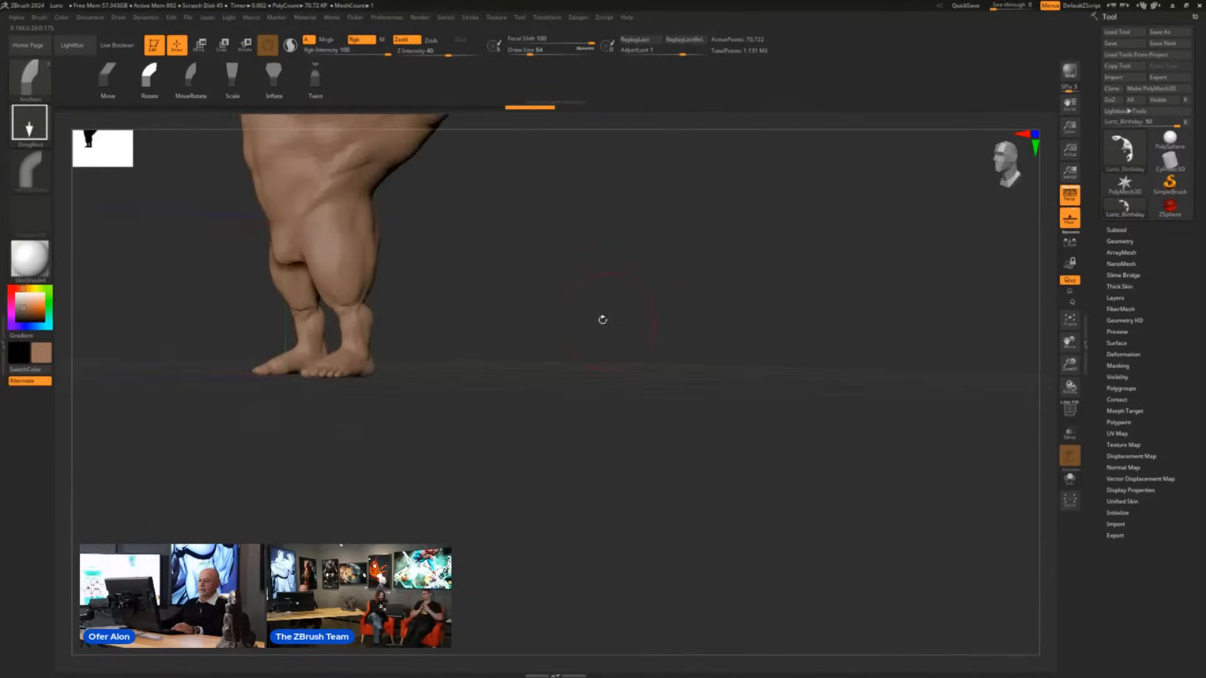
pyautogui.moveTo(409, 304)
pyautogui.keyDown('shift'); pyautogui.mouseDown()
pyautogui.moveTo(468, 306)
pyautogui.moveTo(532, 338)
pyautogui.mouseUp(); pyautogui.keyUp('shift')
pyautogui.moveTo(604, 340); pyautogui.dragTo(705, 323)
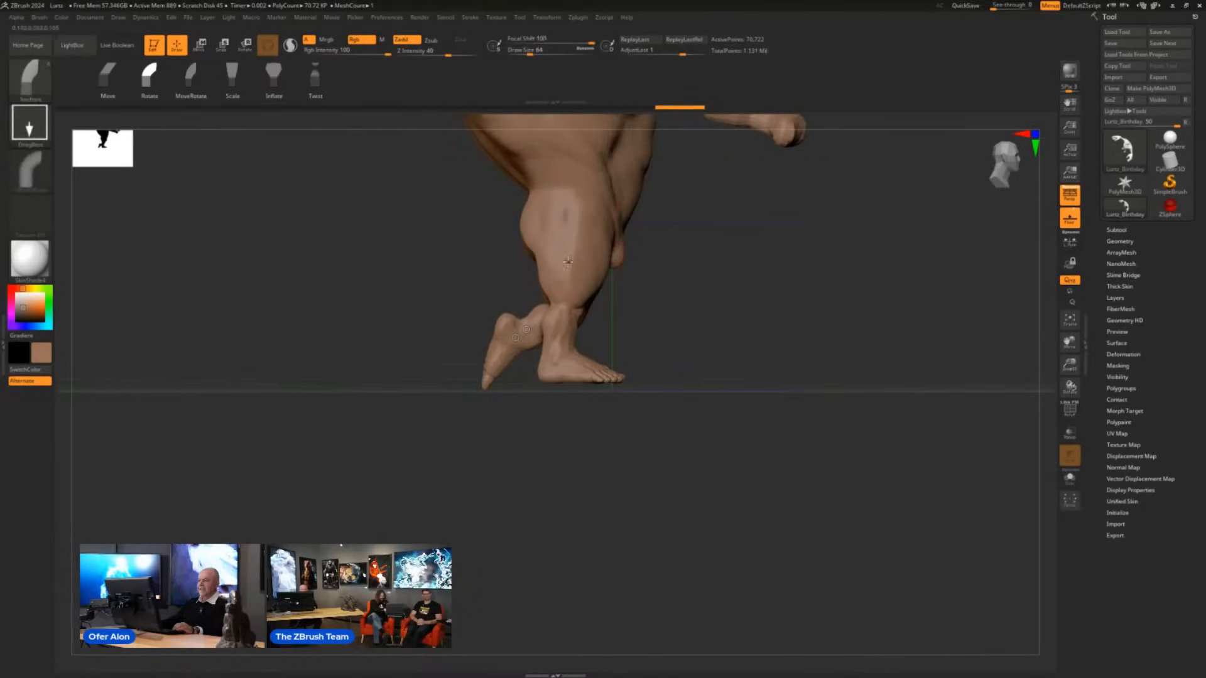
pyautogui.moveTo(577, 252); pyautogui.dragTo(609, 264)
pyautogui.hotkey('ctrl', 'z')
pyautogui.moveTo(632, 321); pyautogui.dragTo(631, 344)
pyautogui.moveTo(761, 303); pyautogui.dragTo(759, 458)
pyautogui.moveTo(720, 394); pyautogui.dragTo(737, 315)
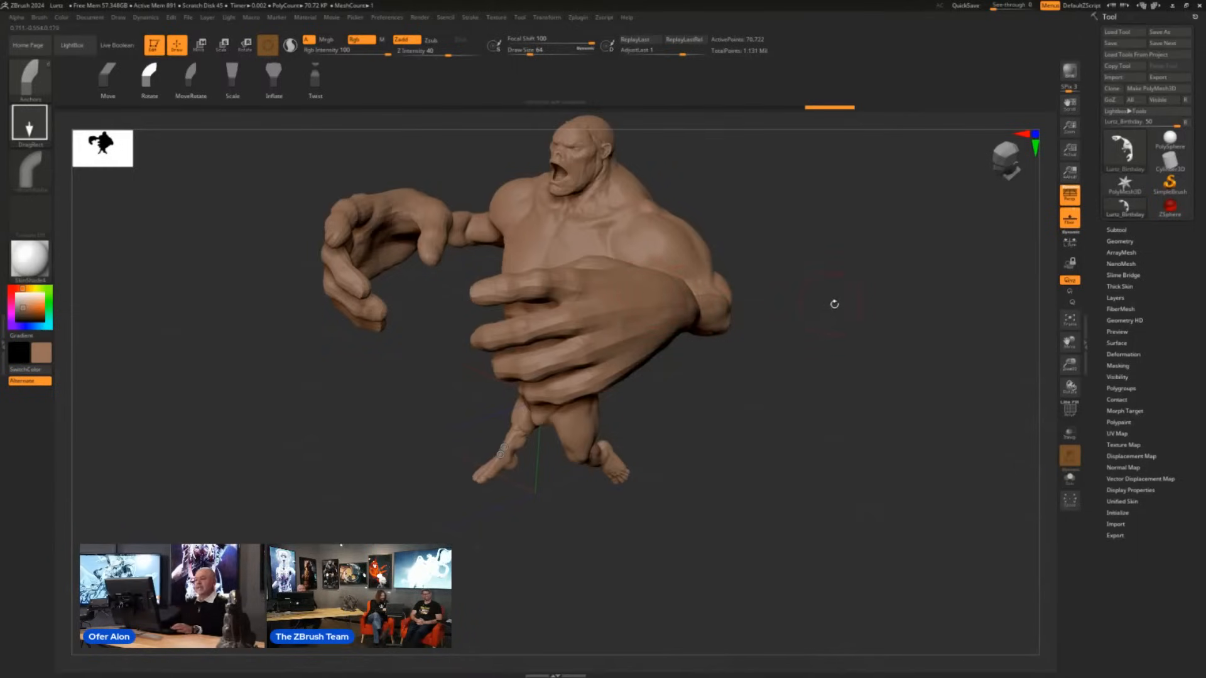
# - Undo all the leg, arm and hand edits to return the creature to its original proportions and pose
pyautogui.moveTo(834, 304); pyautogui.dragTo(830, 322)
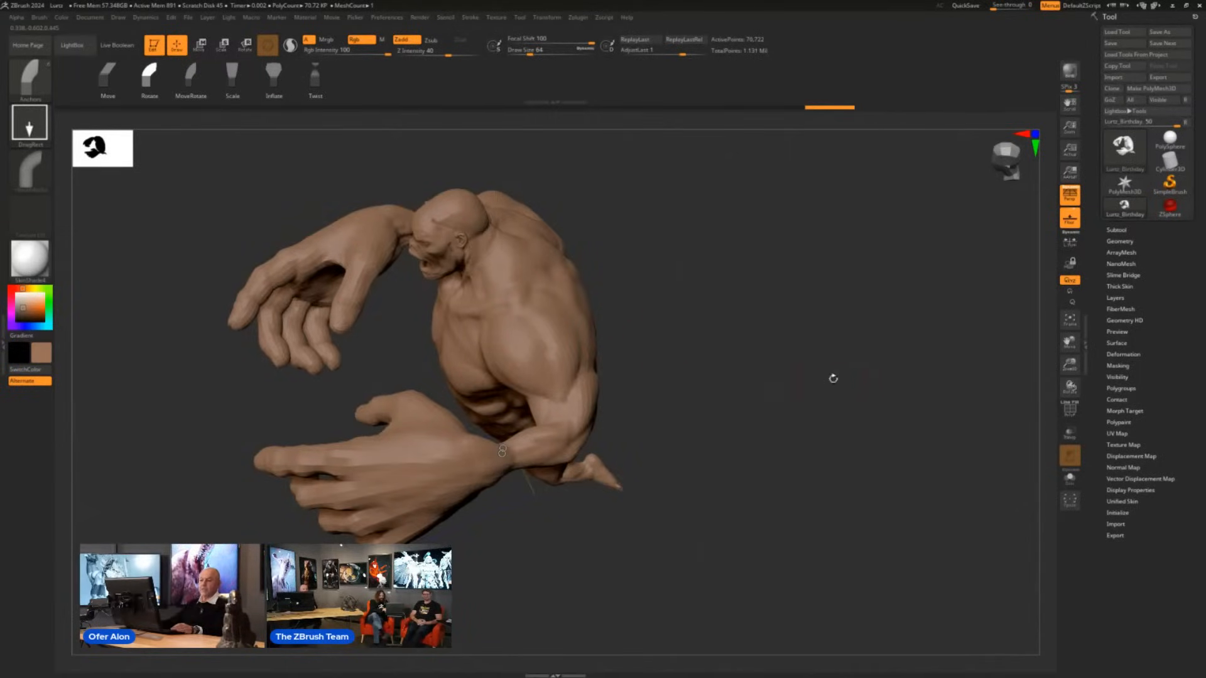
pyautogui.keyDown('shift'); pyautogui.moveTo(833, 379); pyautogui.dragTo(825, 294); pyautogui.keyUp('shift')
pyautogui.keyDown('shift'); pyautogui.moveTo(729, 330); pyautogui.dragTo(789, 333); pyautogui.keyUp('shift')
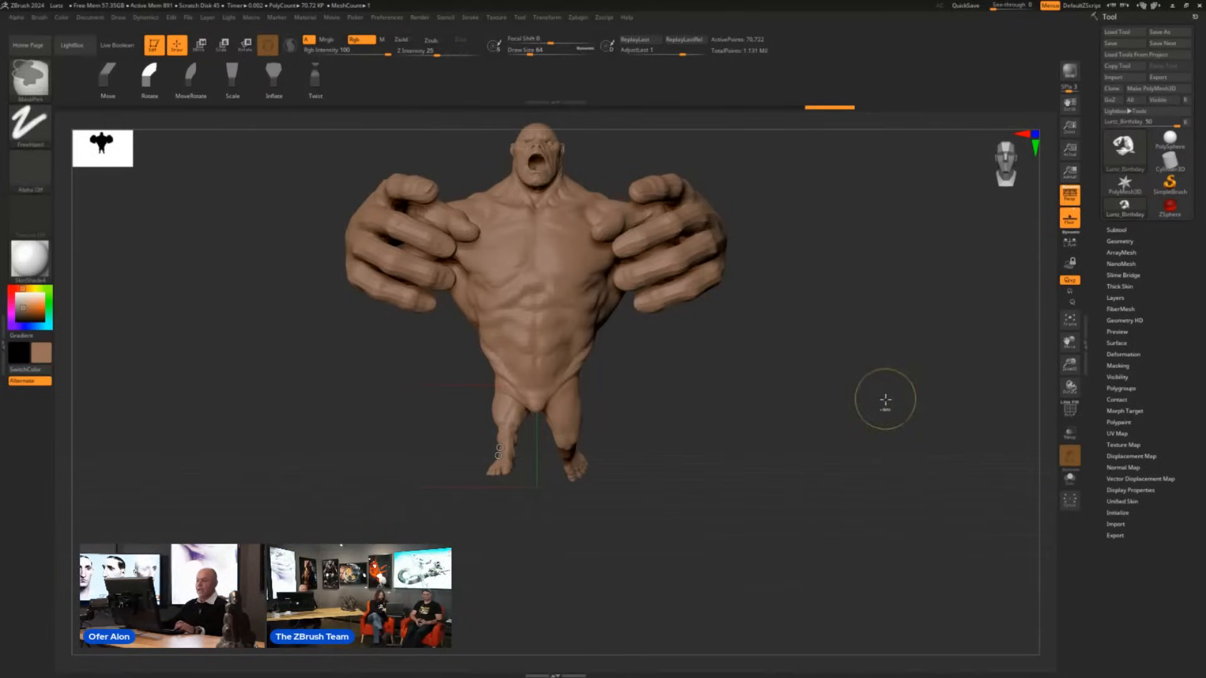
pyautogui.hotkey('ctrl', 'z')
pyautogui.hotkey('ctrl', 'z')
pyautogui.hotkey('ctrl', 'z')
pyautogui.hotkey('ctrl', 'z')
pyautogui.hotkey('ctrl', 'z')
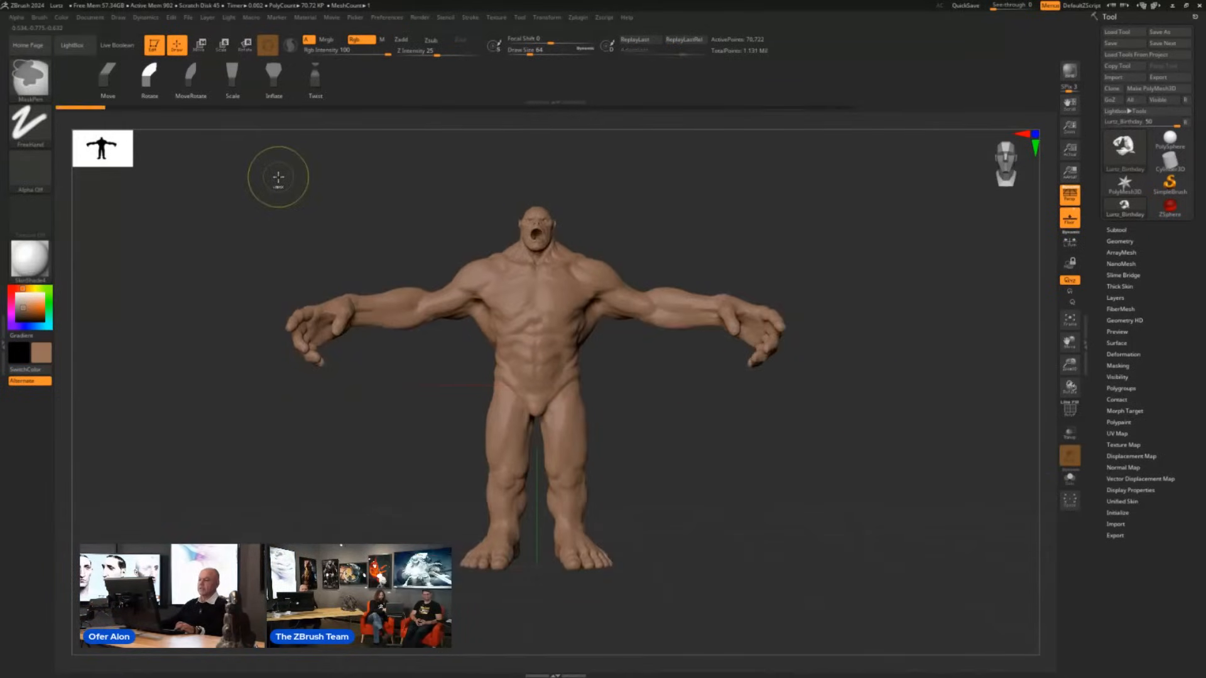
# - Switch from the Anchors brush to the TransposeClassic brush to pose with masks
pyautogui.keyDown('alt'); pyautogui.moveTo(835, 441); pyautogui.dragTo(781, 431); pyautogui.keyUp('alt')
pyautogui.press('b')
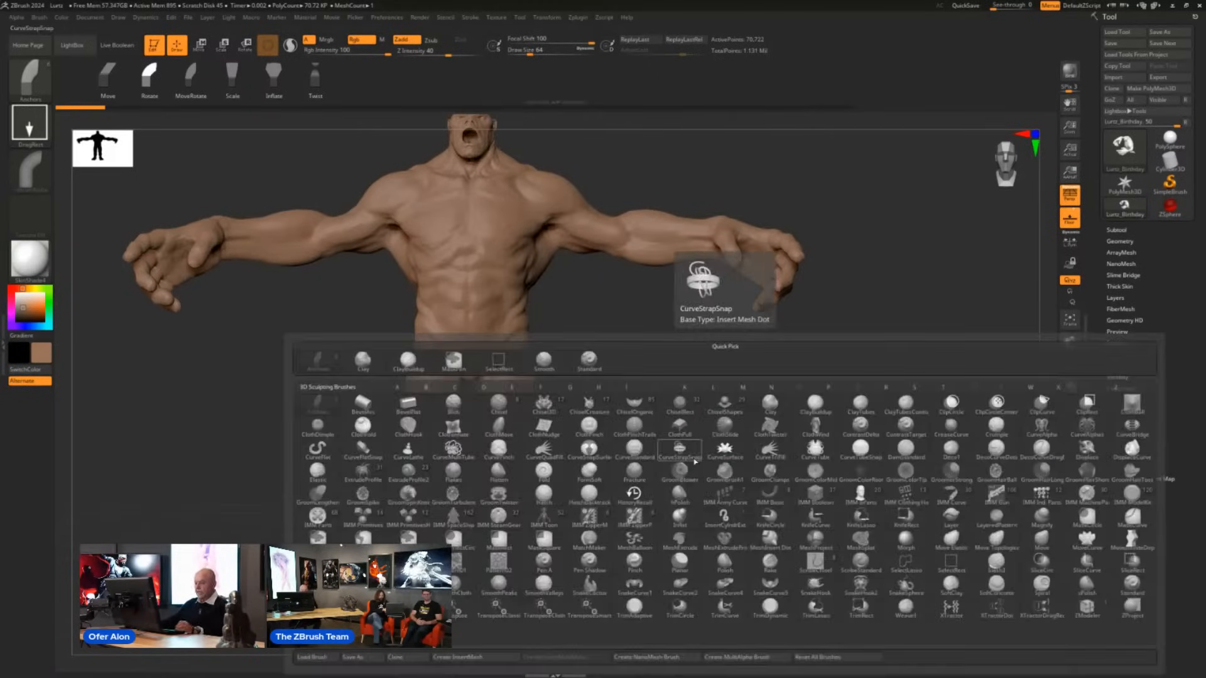
pyautogui.press('t')
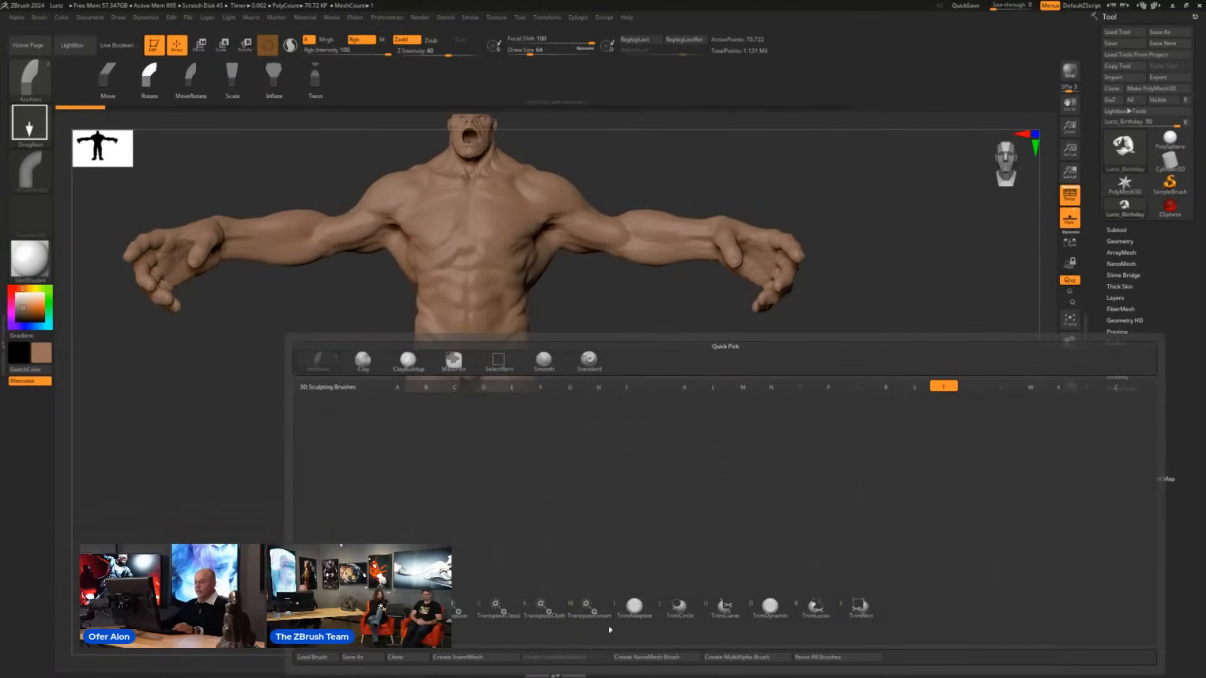
pyautogui.click(508, 611)
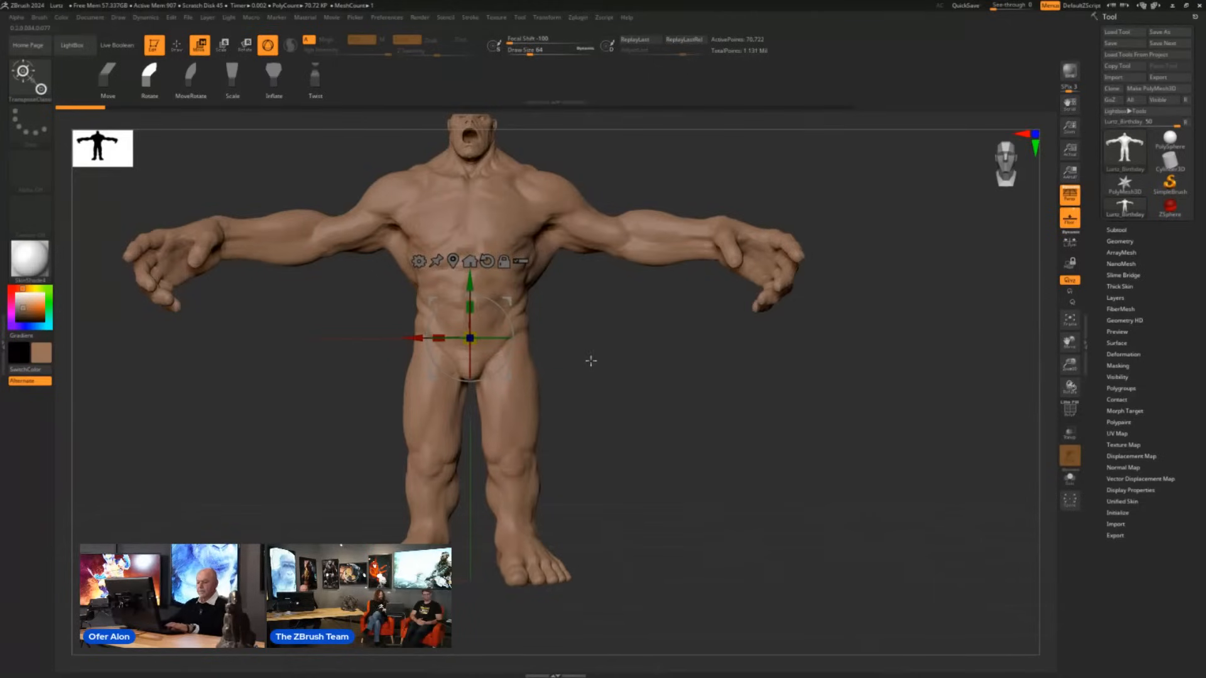
pyautogui.press('b')
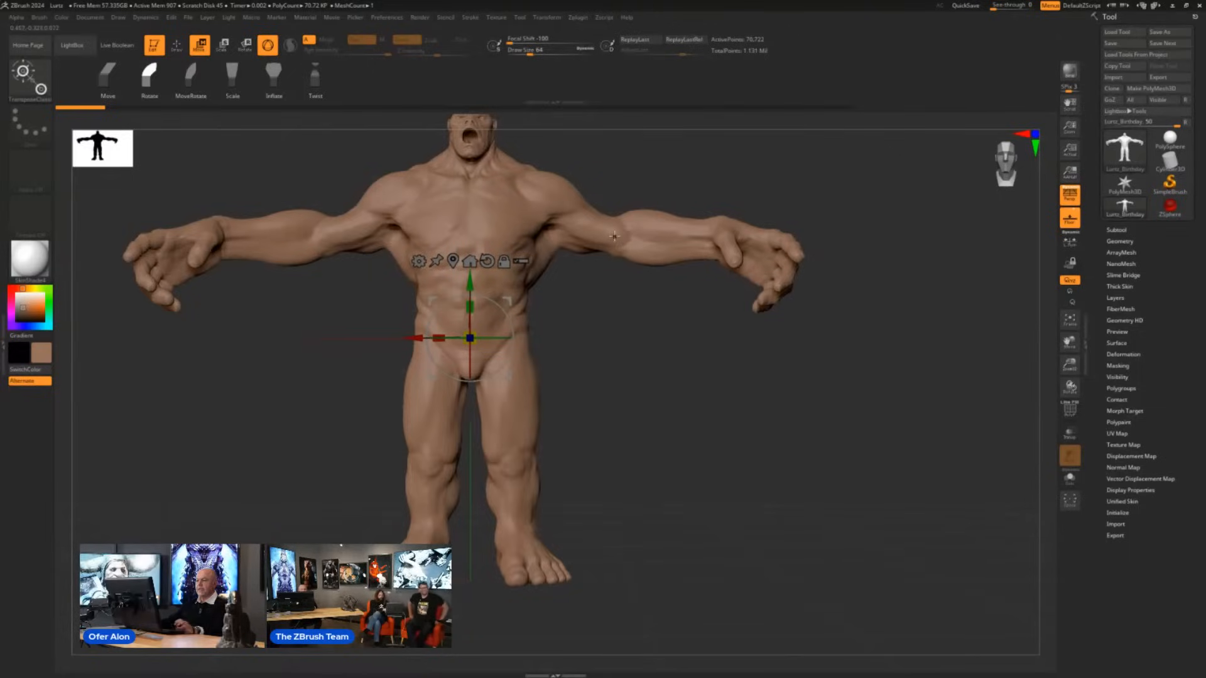
# - Draw topological masks that isolate the creature's left forearm, the left leg, and the left forearm again
pyautogui.keyDown('ctrl'); pyautogui.moveTo(615, 235); pyautogui.dragTo(715, 249); pyautogui.keyUp('ctrl')
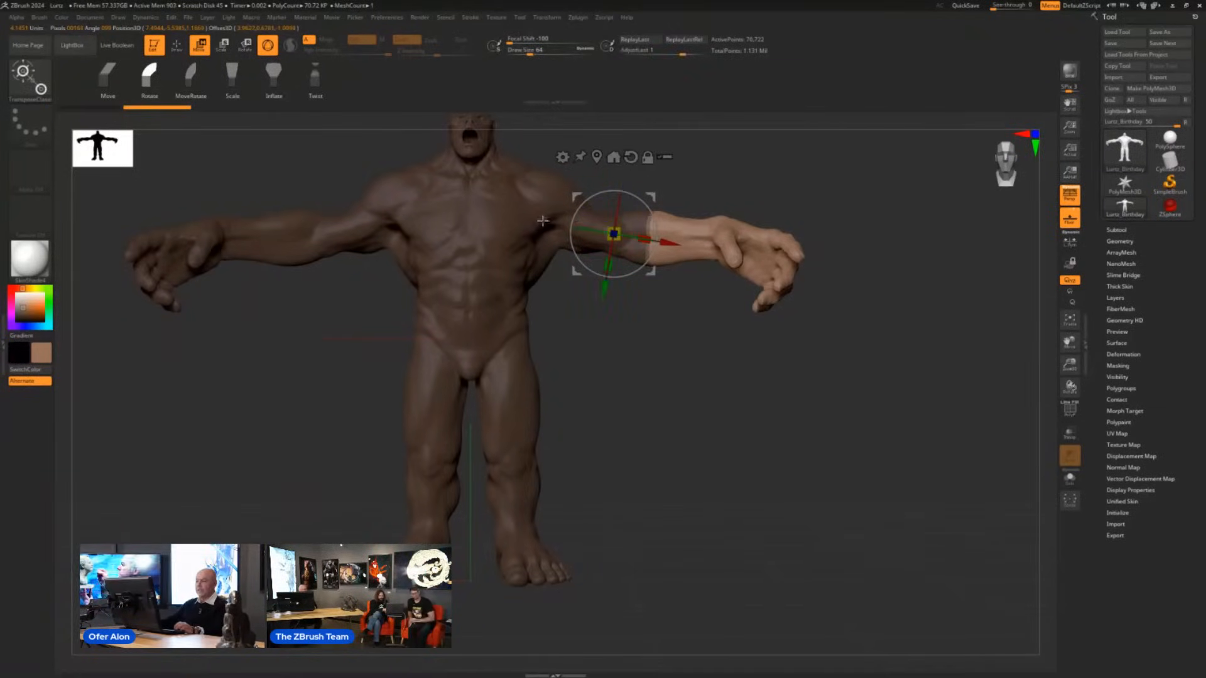
pyautogui.keyDown('ctrl'); pyautogui.moveTo(542, 220); pyautogui.dragTo(522, 342); pyautogui.keyUp('ctrl')
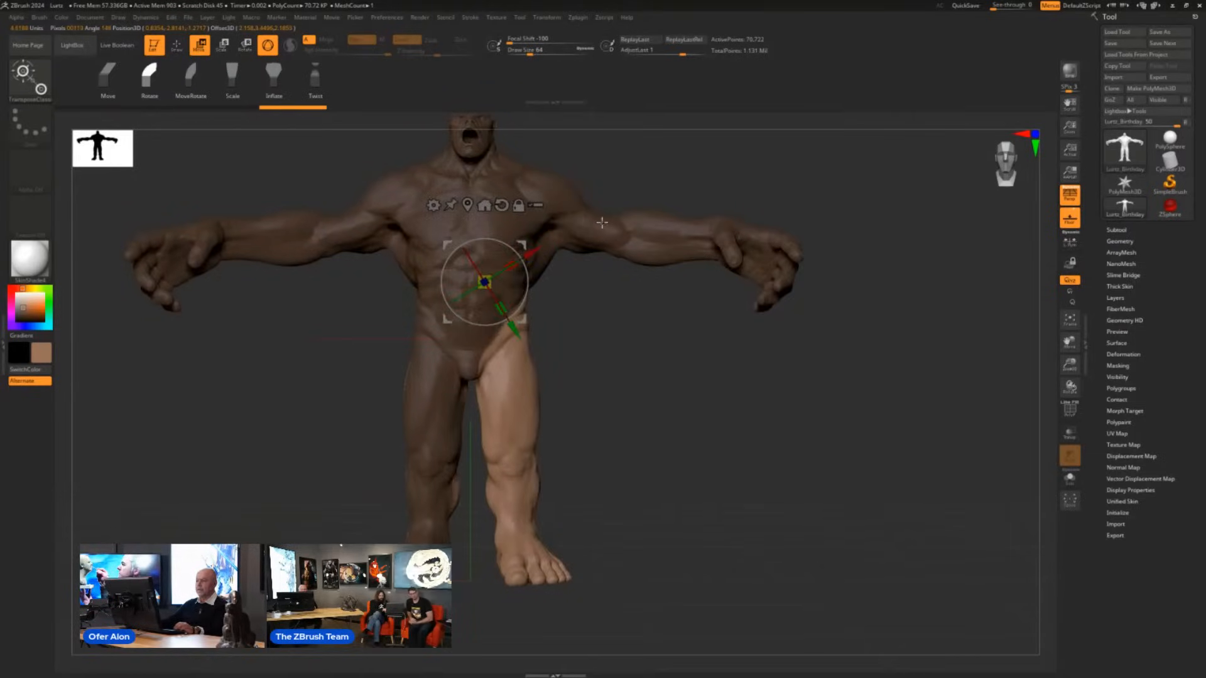
pyautogui.keyDown('ctrl'); pyautogui.moveTo(602, 223); pyautogui.dragTo(671, 242); pyautogui.keyUp('ctrl')
# - Try rotating the unmasked left forearm at the elbow from above, and undo the rotation
pyautogui.keyDown('alt'); pyautogui.moveTo(723, 411); pyautogui.dragTo(658, 500); pyautogui.keyUp('alt')
pyautogui.moveTo(556, 186)
pyautogui.keyDown('alt'); pyautogui.mouseDown()
pyautogui.moveTo(602, 180)
pyautogui.moveTo(588, 246)
pyautogui.moveTo(602, 223)
pyautogui.moveTo(598, 178)
pyautogui.mouseUp(); pyautogui.keyUp('alt')
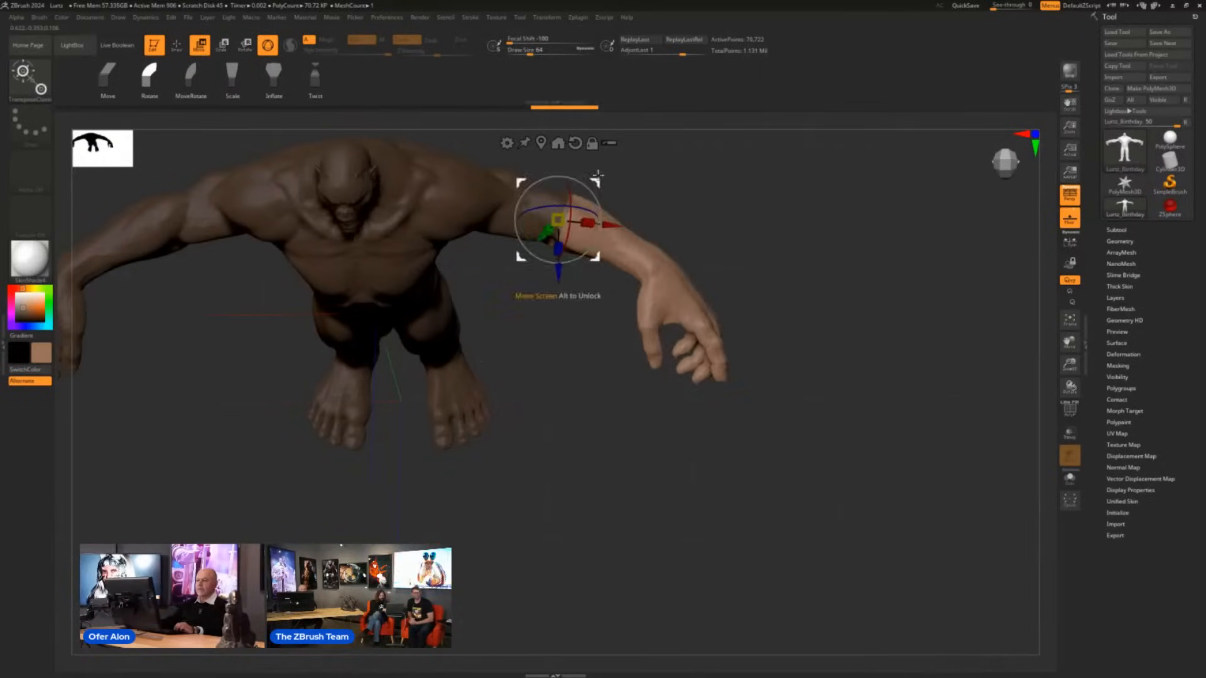
pyautogui.hotkey('ctrl', 'z')
pyautogui.hotkey('ctrl', 'z')
pyautogui.hotkey('ctrl', 'z')
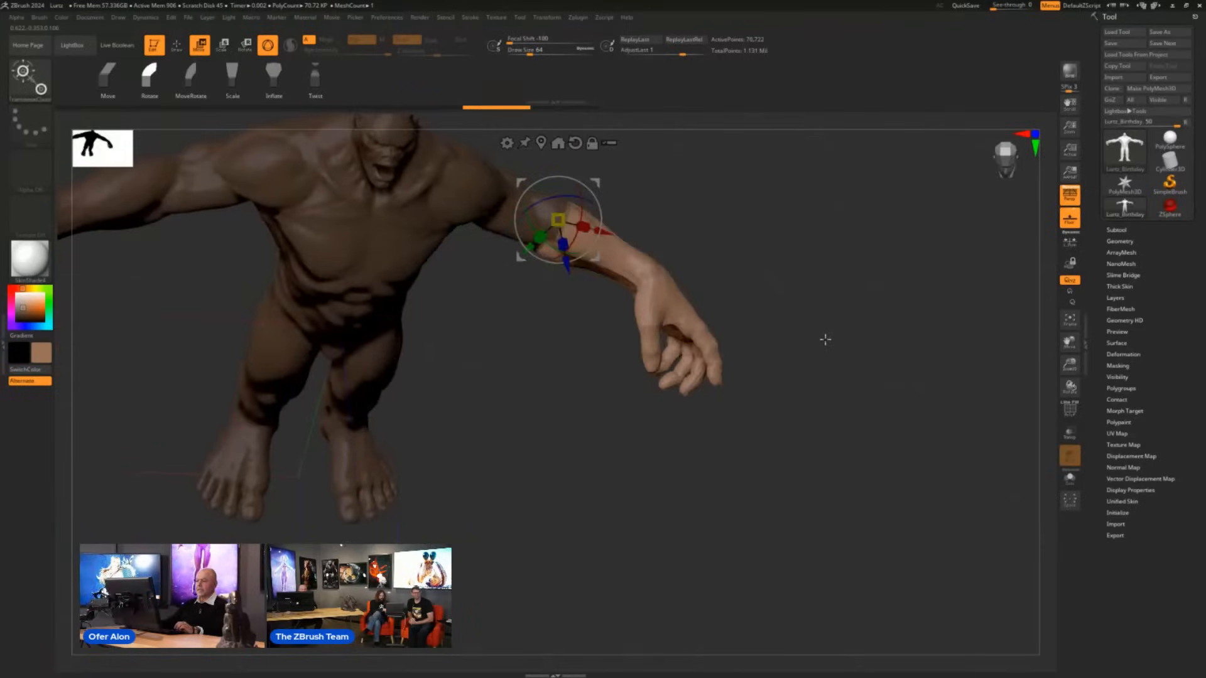
pyautogui.hotkey('ctrl', 'z')
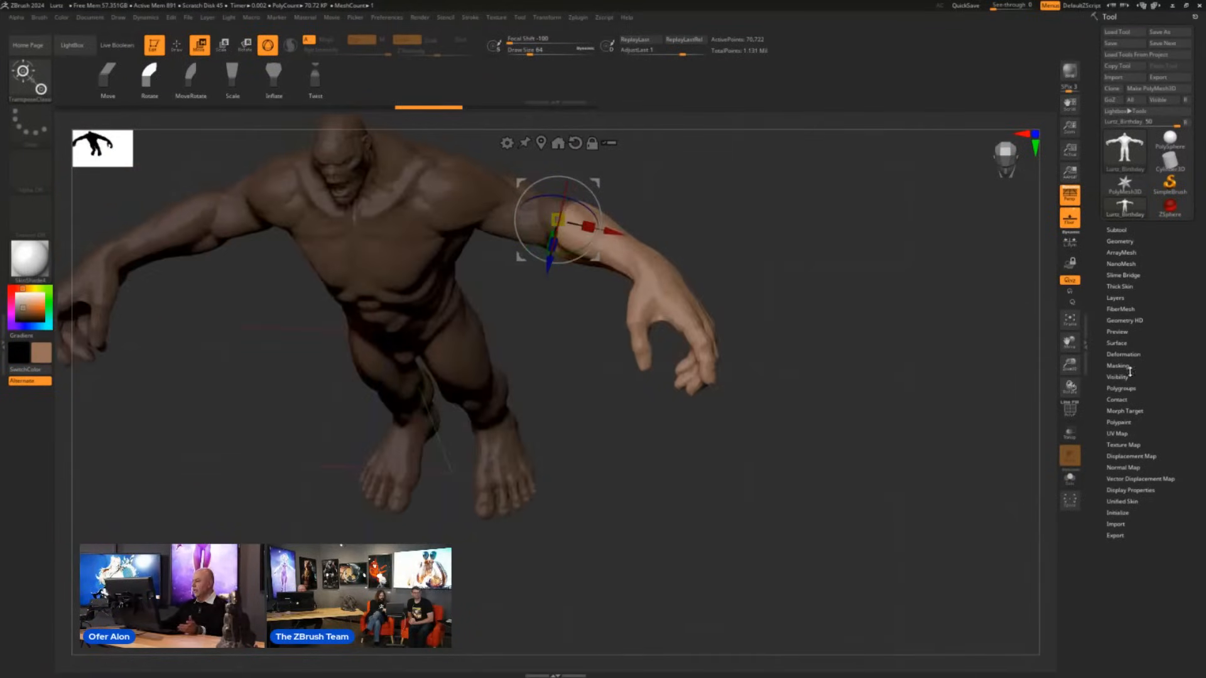
# - Blur the mask at the left elbow and rotate the forearm forward by about 49 degrees with the gizmo
pyautogui.click(1130, 369)
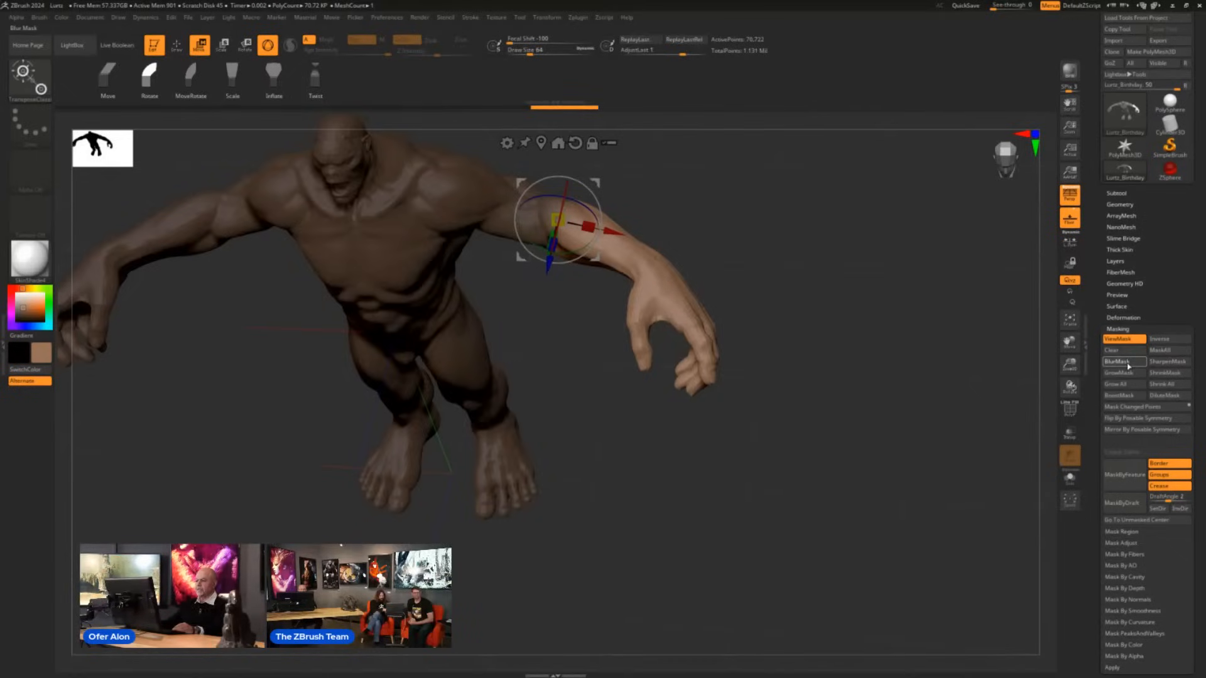
pyautogui.moveTo(551, 265); pyautogui.dragTo(545, 270)
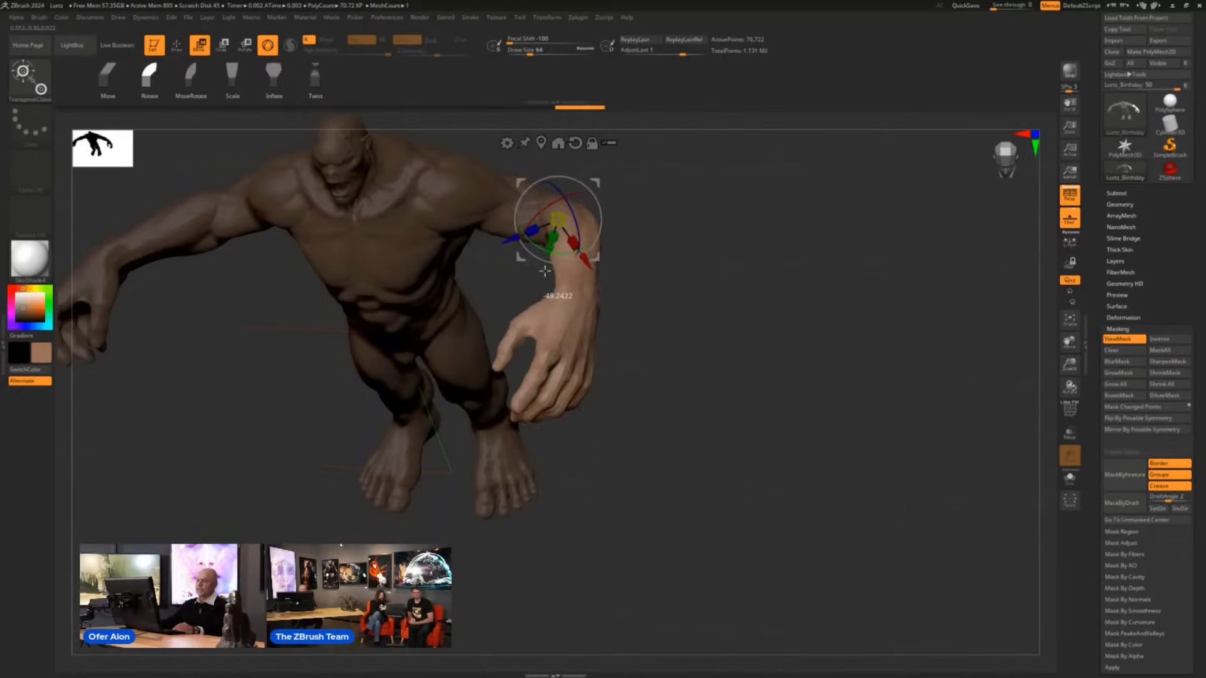
pyautogui.moveTo(807, 349); pyautogui.dragTo(837, 372)
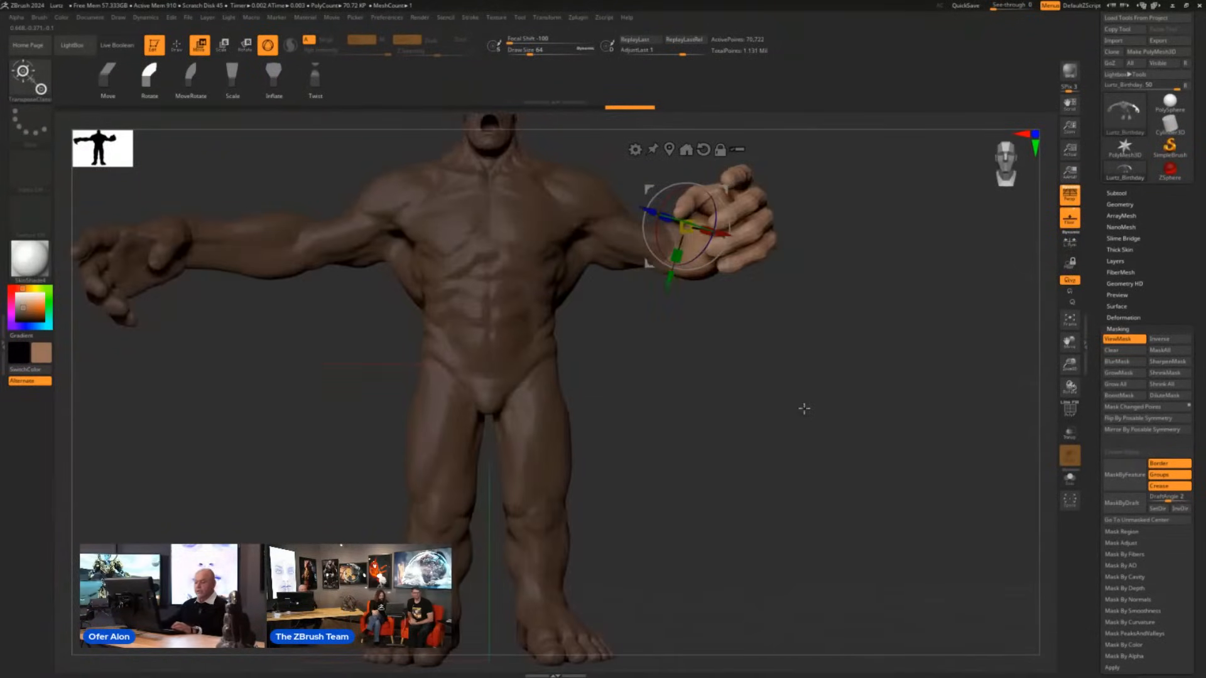
# - Switch to the Transpose brush and undo the left forearm's rotation
pyautogui.press('b')
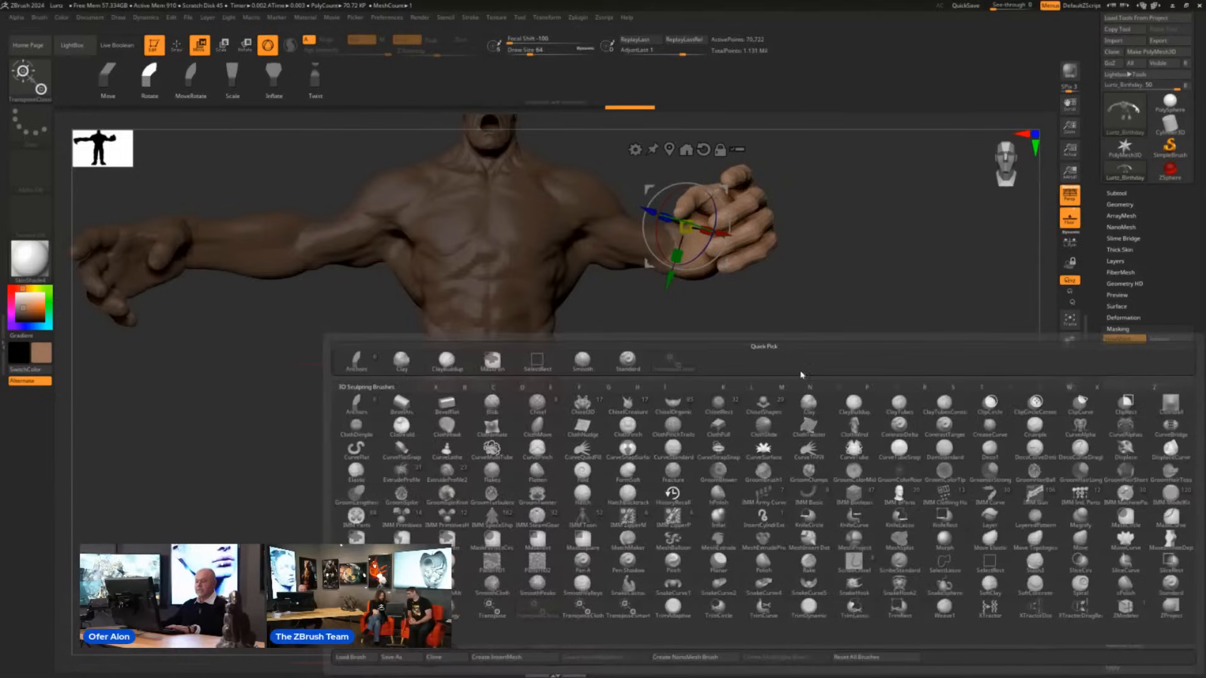
pyautogui.press('t')
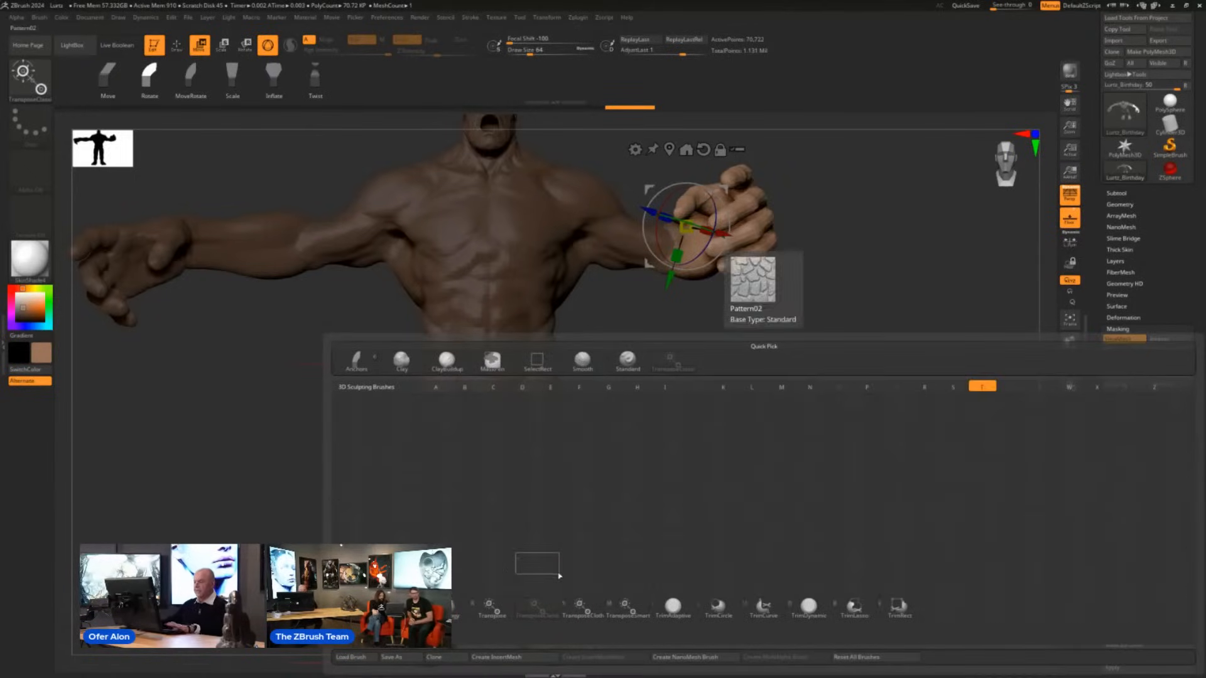
pyautogui.click(489, 612)
pyautogui.moveTo(800, 358); pyautogui.dragTo(797, 488)
pyautogui.hotkey('ctrl', 'z')
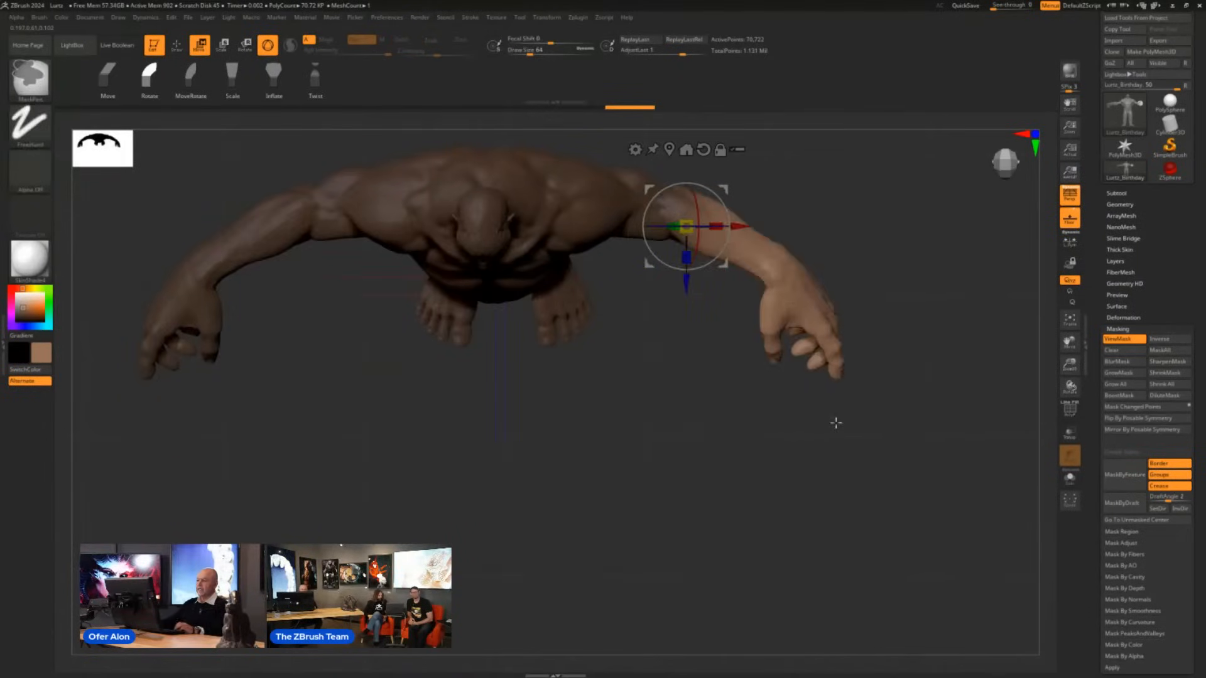
pyautogui.hotkey('ctrl', 'z')
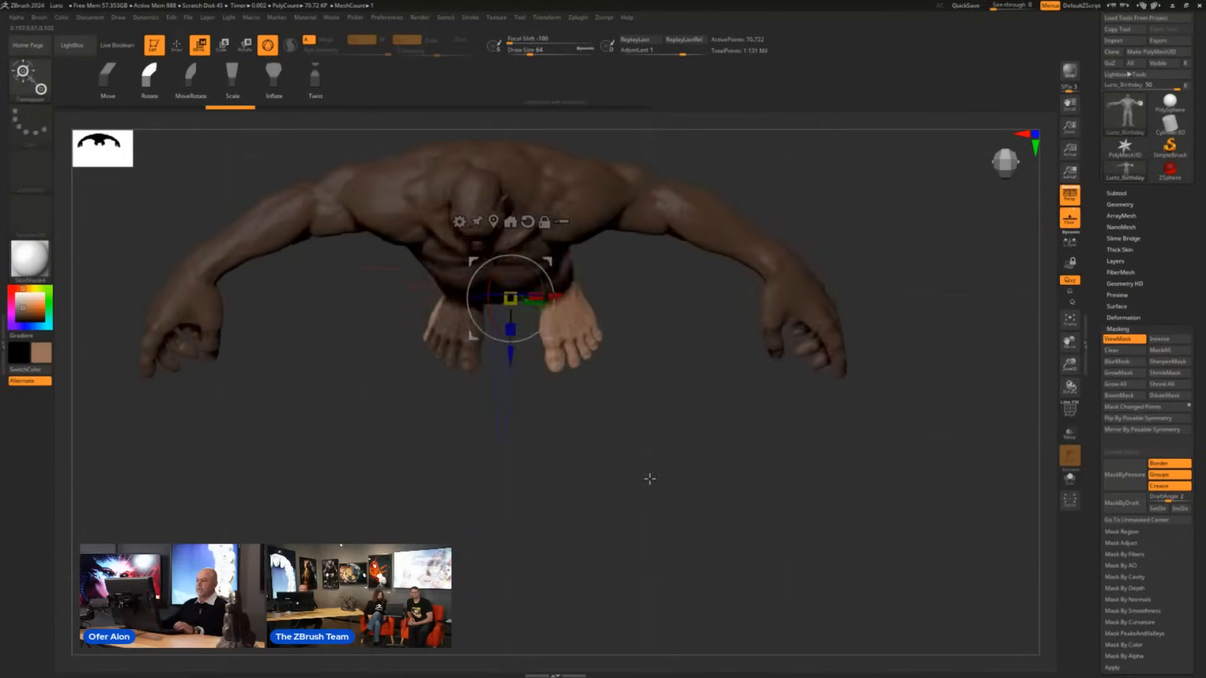
# - Mask everything except the creature's left forearm with the Transpose brush and vary the mask's falloff at the elbow
pyautogui.moveTo(647, 479)
pyautogui.mouseDown()
pyautogui.moveTo(681, 431)
pyautogui.moveTo(657, 432)
pyautogui.moveTo(673, 512)
pyautogui.moveTo(783, 539)
pyautogui.moveTo(711, 492)
pyautogui.mouseUp()
pyautogui.hotkey('ctrl', 'h')
pyautogui.moveTo(635, 425)
pyautogui.mouseDown()
pyautogui.moveTo(586, 282)
pyautogui.moveTo(632, 291)
pyautogui.mouseUp()
pyautogui.keyDown('ctrl'); pyautogui.click(572, 283); pyautogui.keyUp('ctrl')
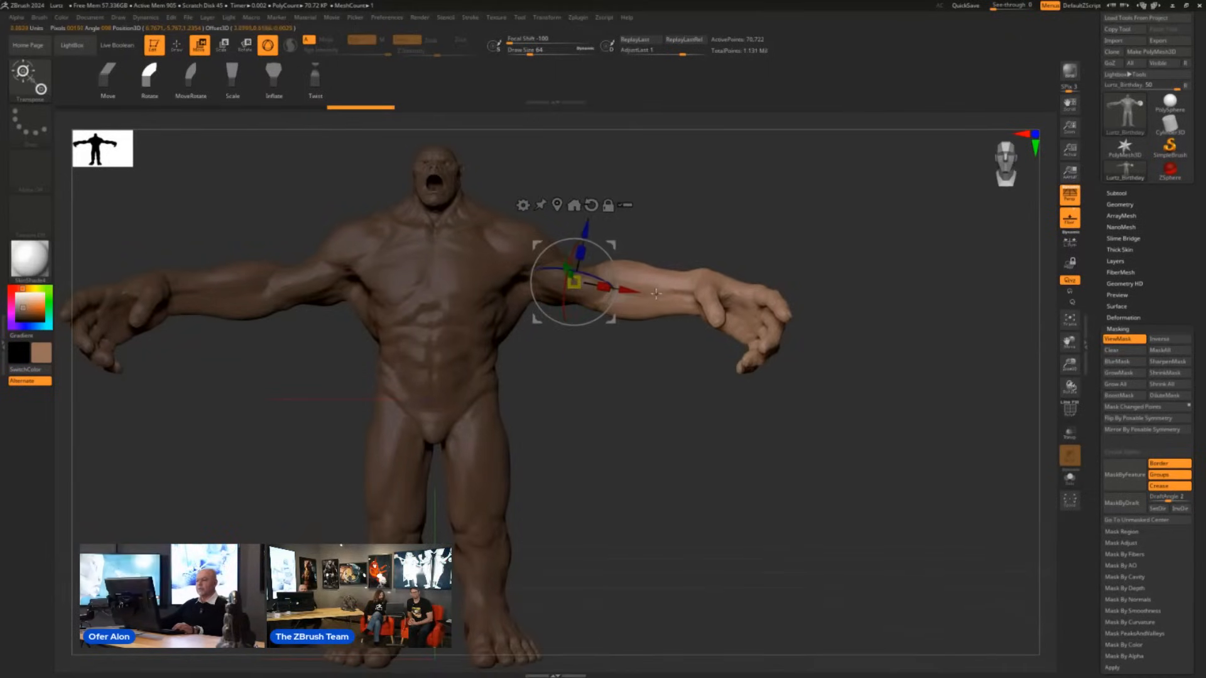
pyautogui.moveTo(660, 294)
pyautogui.keyDown('ctrl'); pyautogui.mouseDown()
pyautogui.moveTo(582, 286)
pyautogui.moveTo(666, 295)
pyautogui.mouseUp(); pyautogui.keyUp('ctrl')
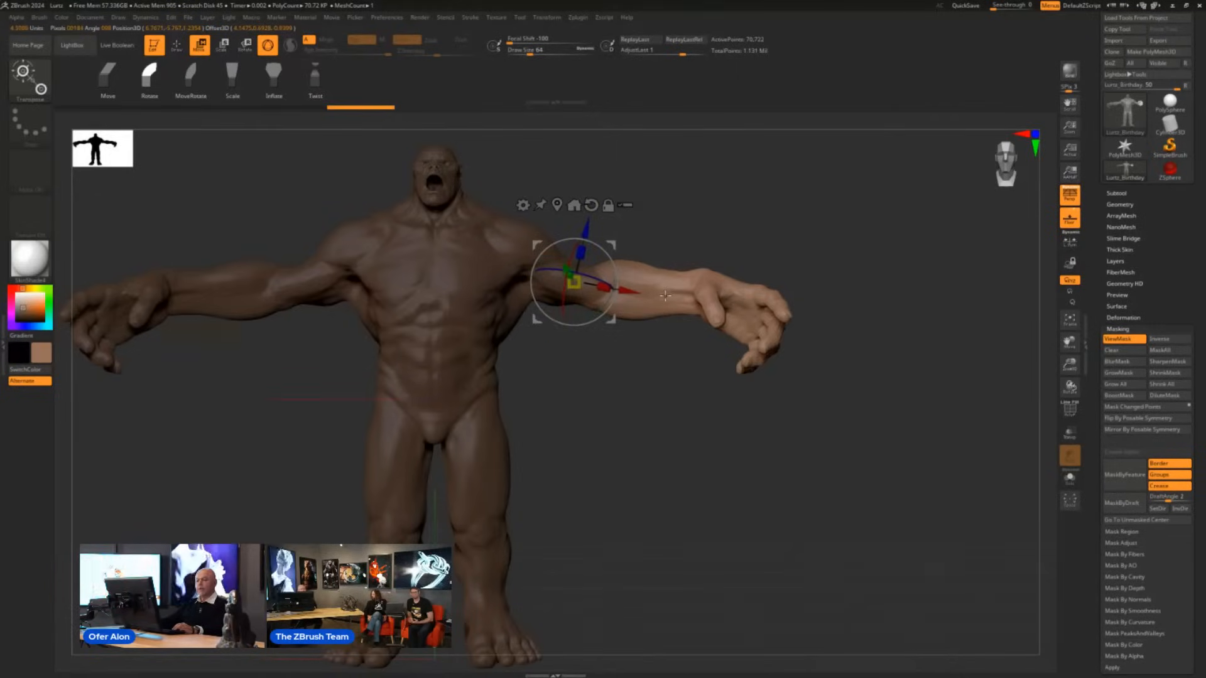
pyautogui.keyDown('ctrl'); pyautogui.moveTo(666, 297); pyautogui.dragTo(639, 295); pyautogui.keyUp('ctrl')
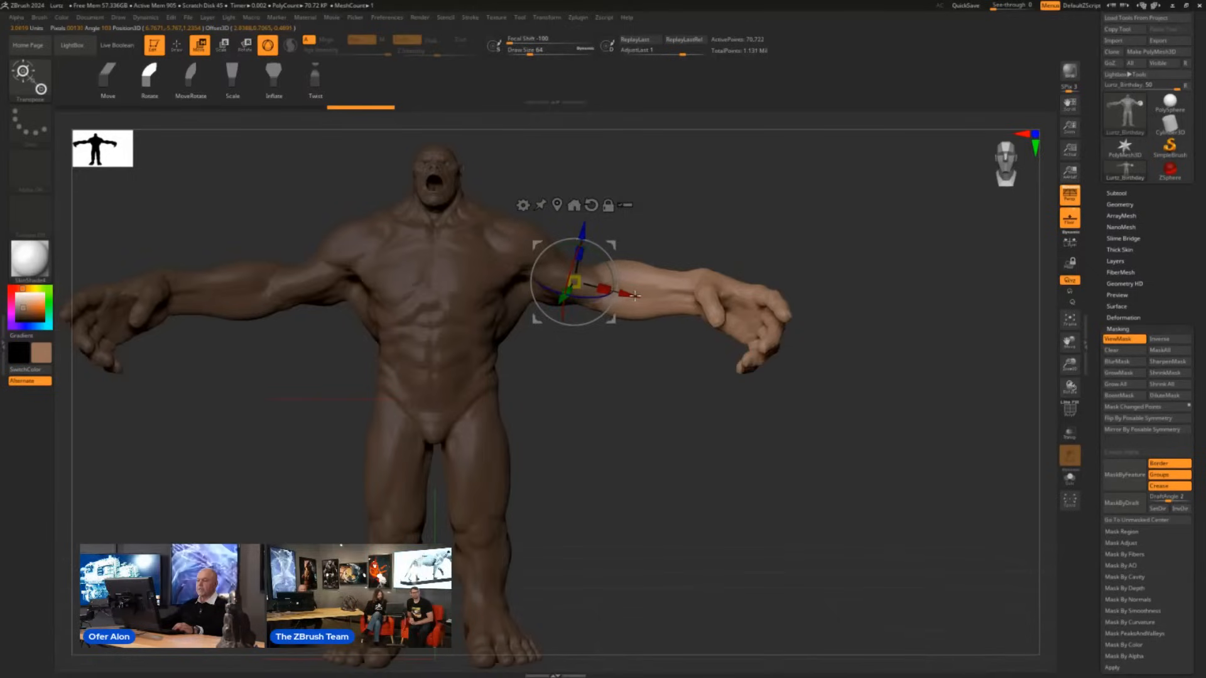
pyautogui.moveTo(604, 314); pyautogui.dragTo(653, 346)
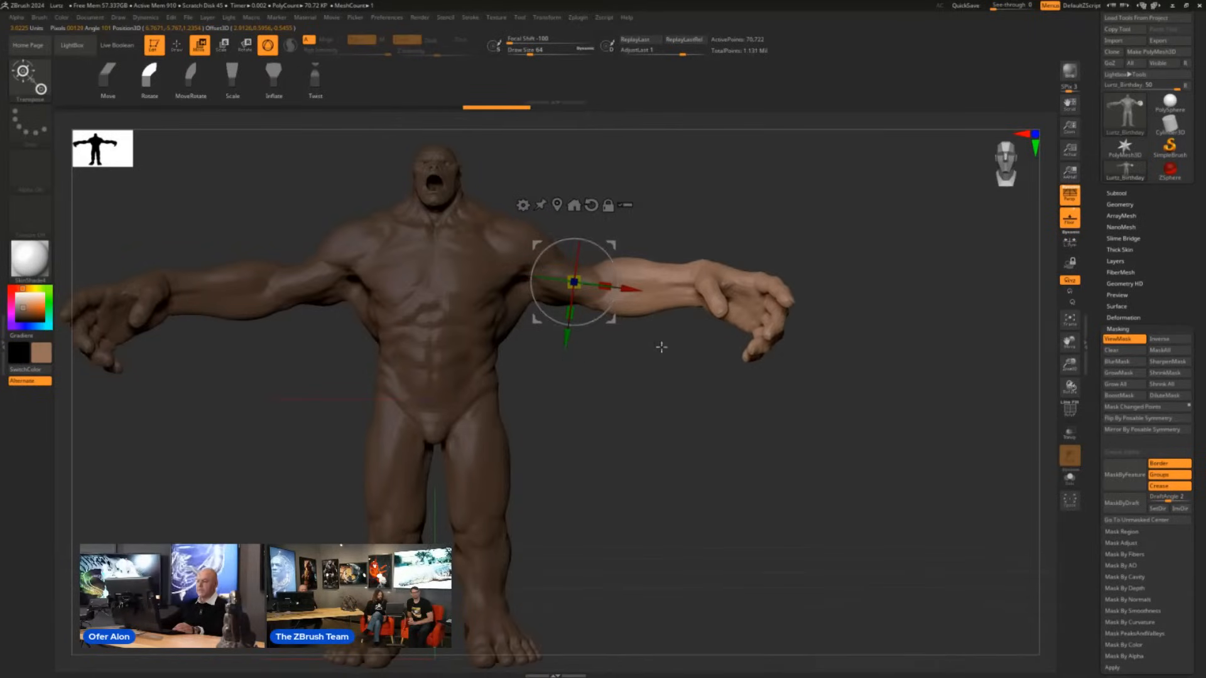
# - Clear the mask from the whole creature
pyautogui.moveTo(738, 213); pyautogui.dragTo(719, 425)
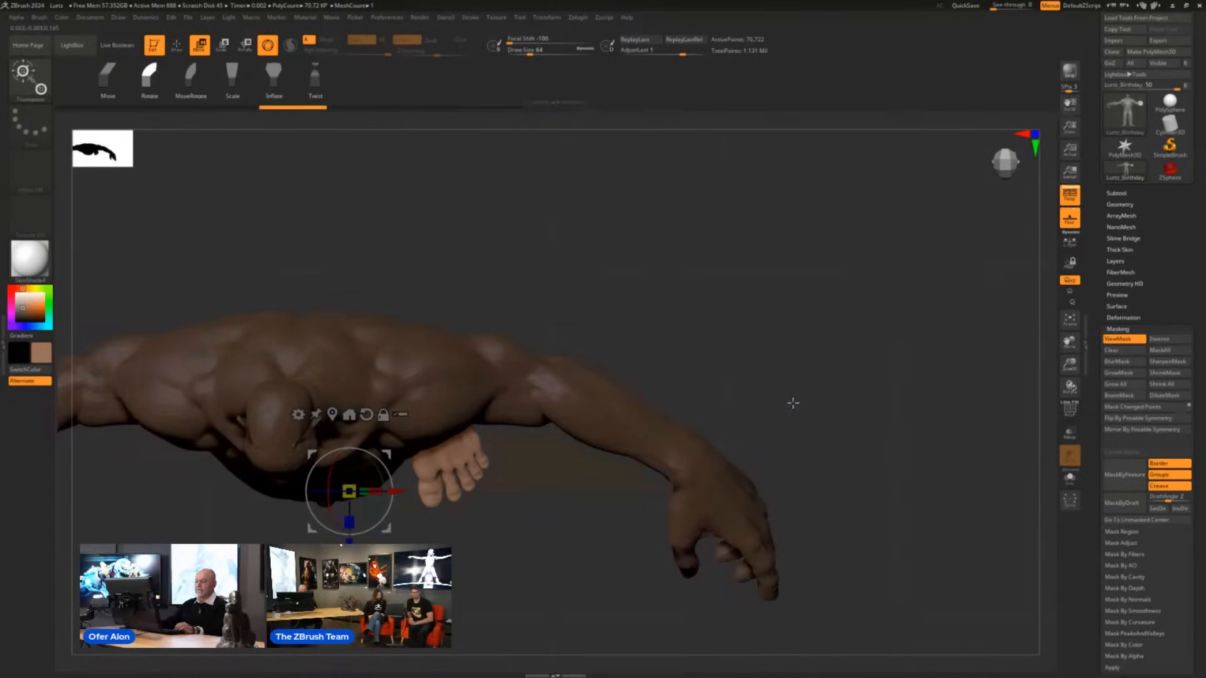
pyautogui.moveTo(793, 403); pyautogui.dragTo(770, 251)
pyautogui.keyDown('alt'); pyautogui.moveTo(547, 619); pyautogui.dragTo(820, 561); pyautogui.keyUp('alt')
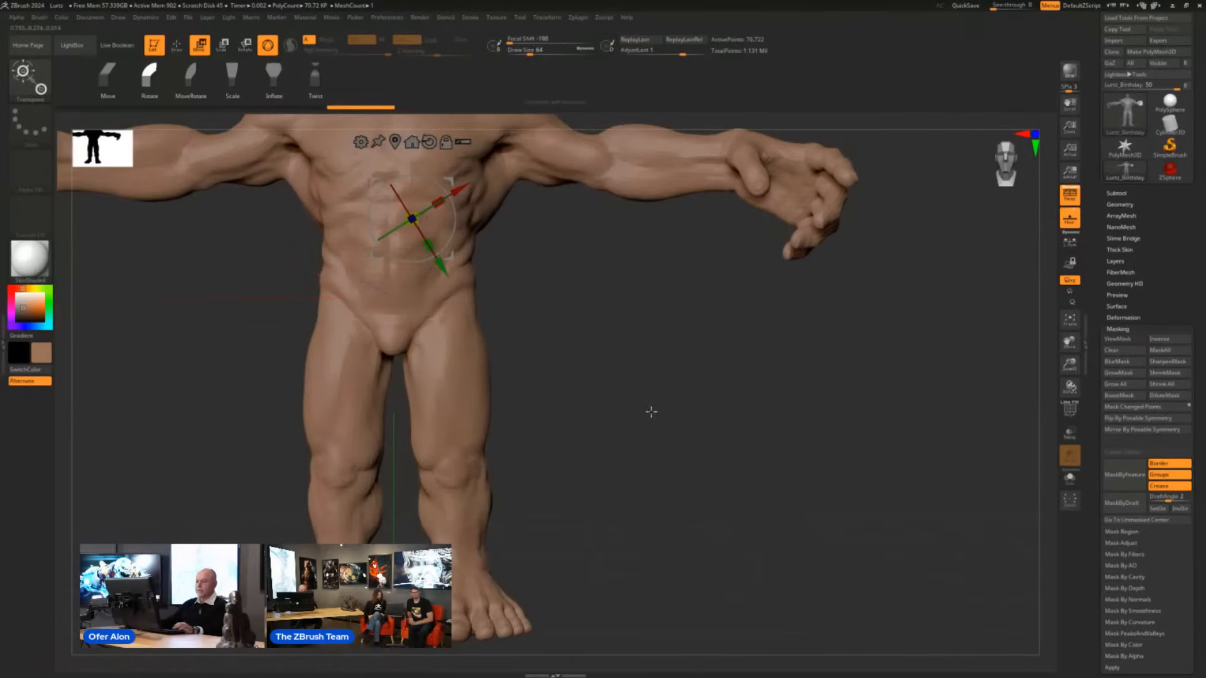
# - Mask the creature's legs and hips with the Transpose brush and tilt the upper body toward its right side
pyautogui.keyDown('alt'); pyautogui.moveTo(631, 404); pyautogui.dragTo(628, 479); pyautogui.keyUp('alt')
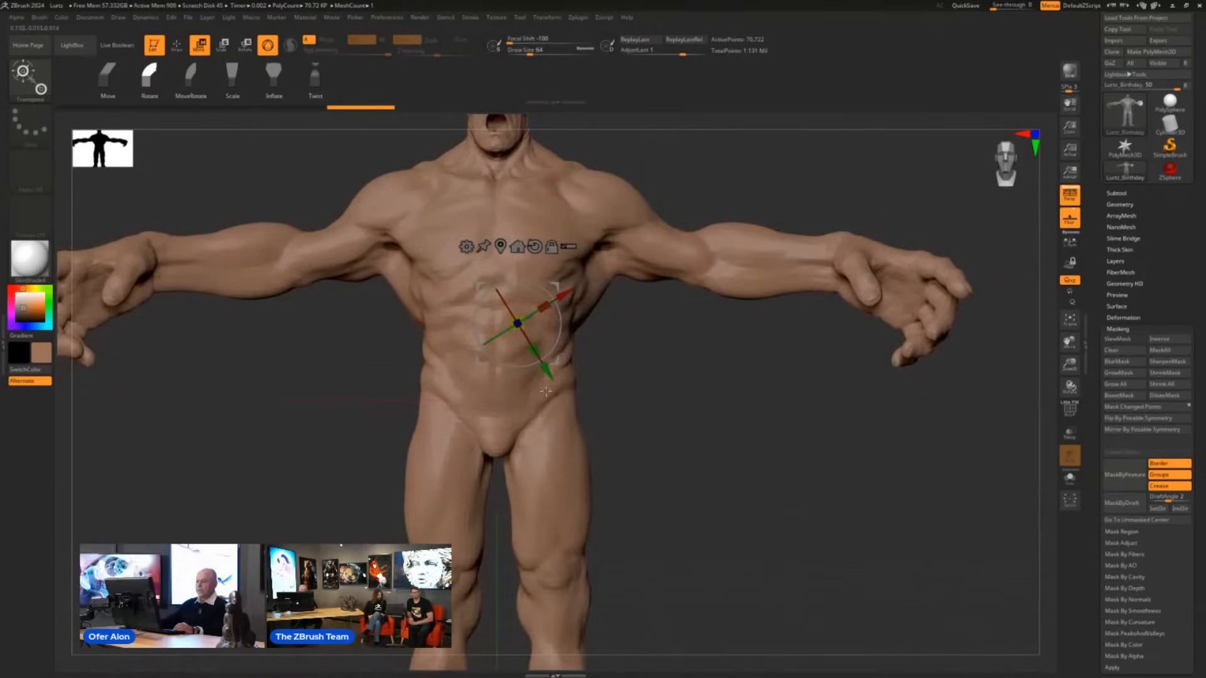
pyautogui.keyDown('ctrl'); pyautogui.moveTo(490, 402); pyautogui.dragTo(481, 294); pyautogui.keyUp('ctrl')
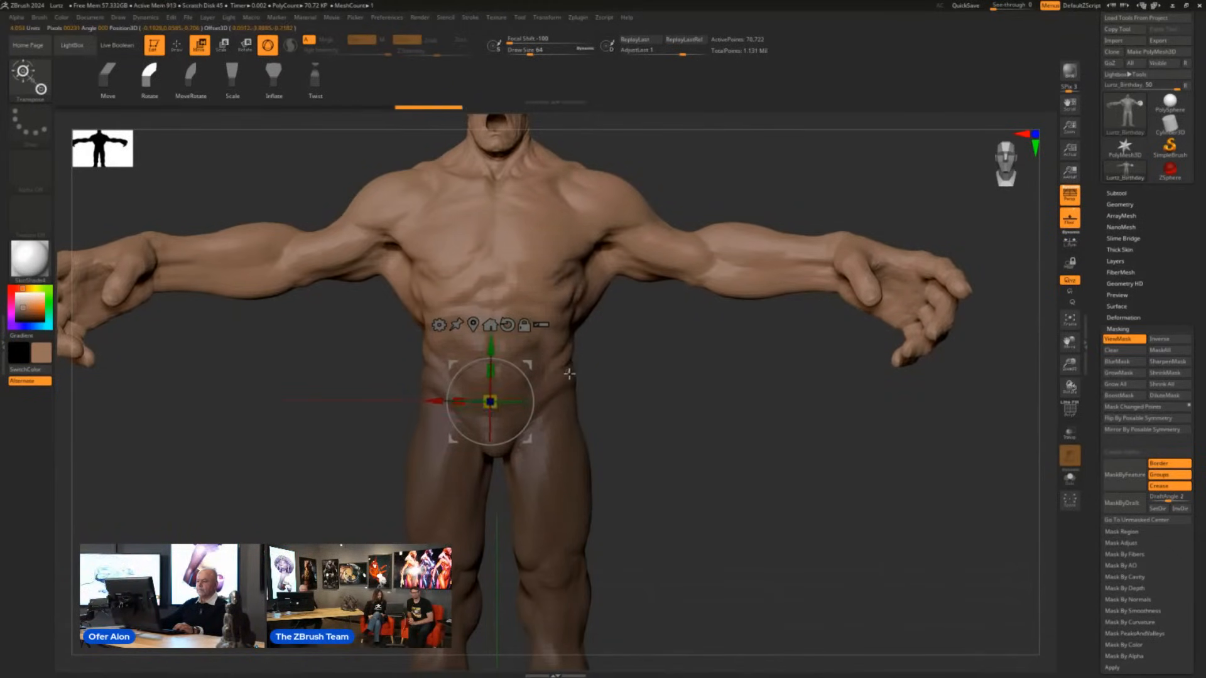
pyautogui.moveTo(532, 380); pyautogui.dragTo(510, 409)
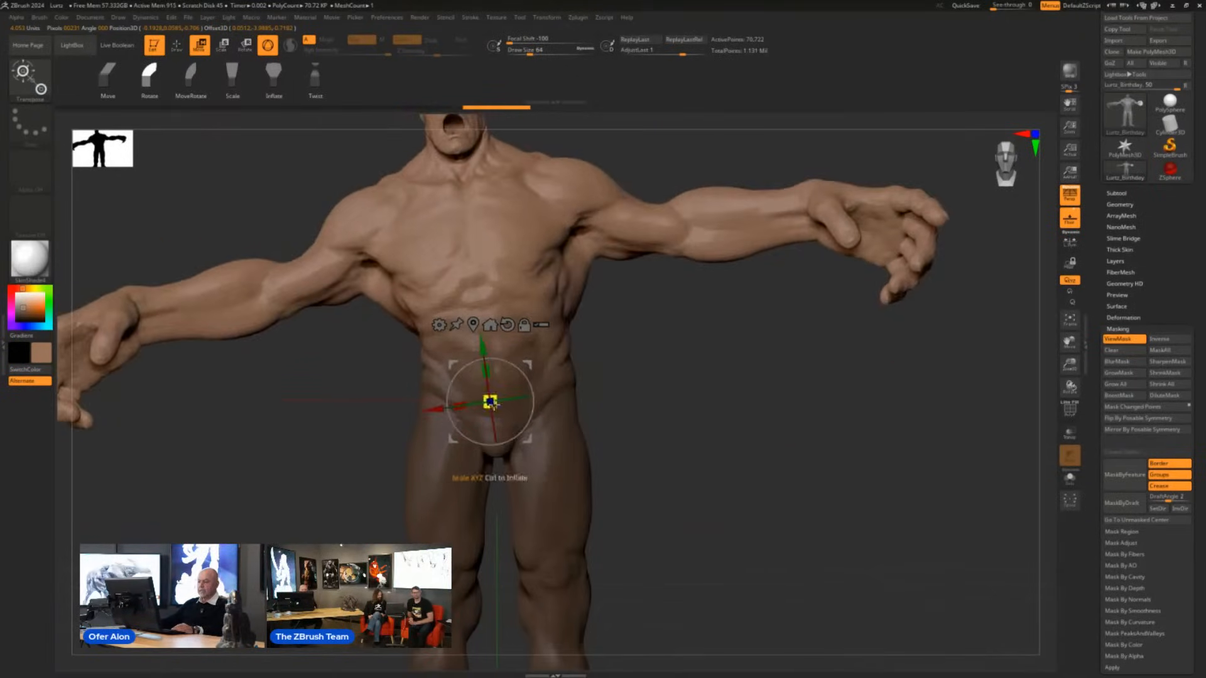
pyautogui.moveTo(716, 431); pyautogui.dragTo(671, 500)
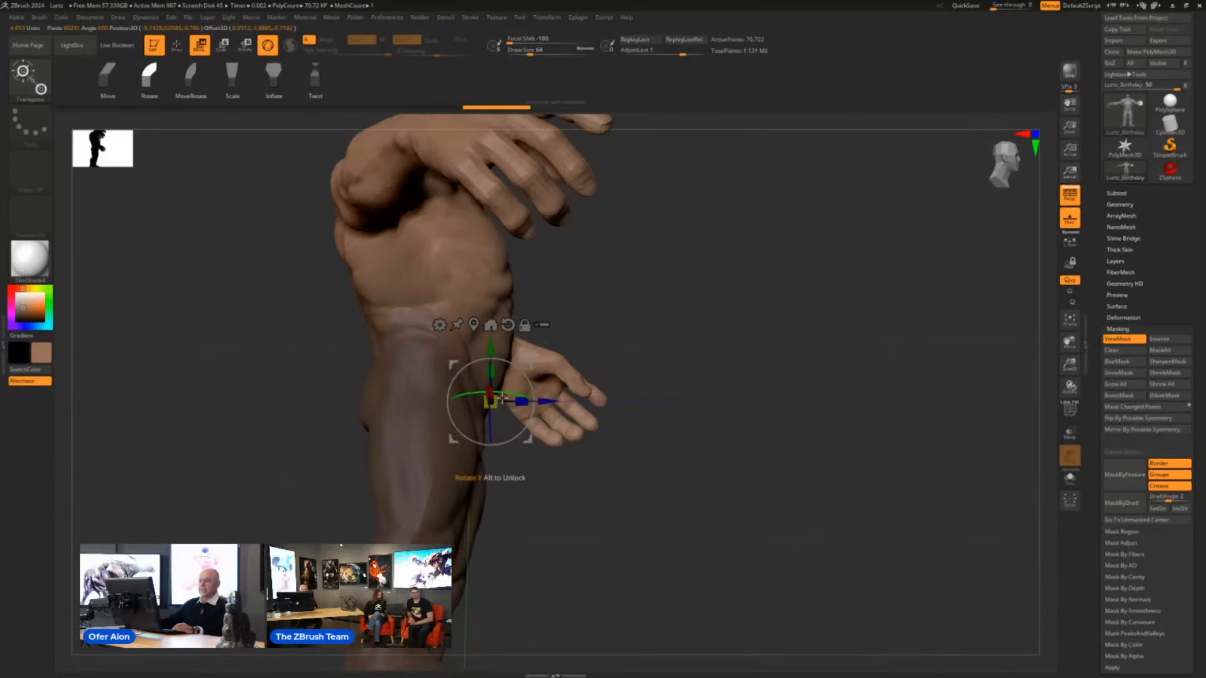
pyautogui.moveTo(898, 447); pyautogui.dragTo(824, 463)
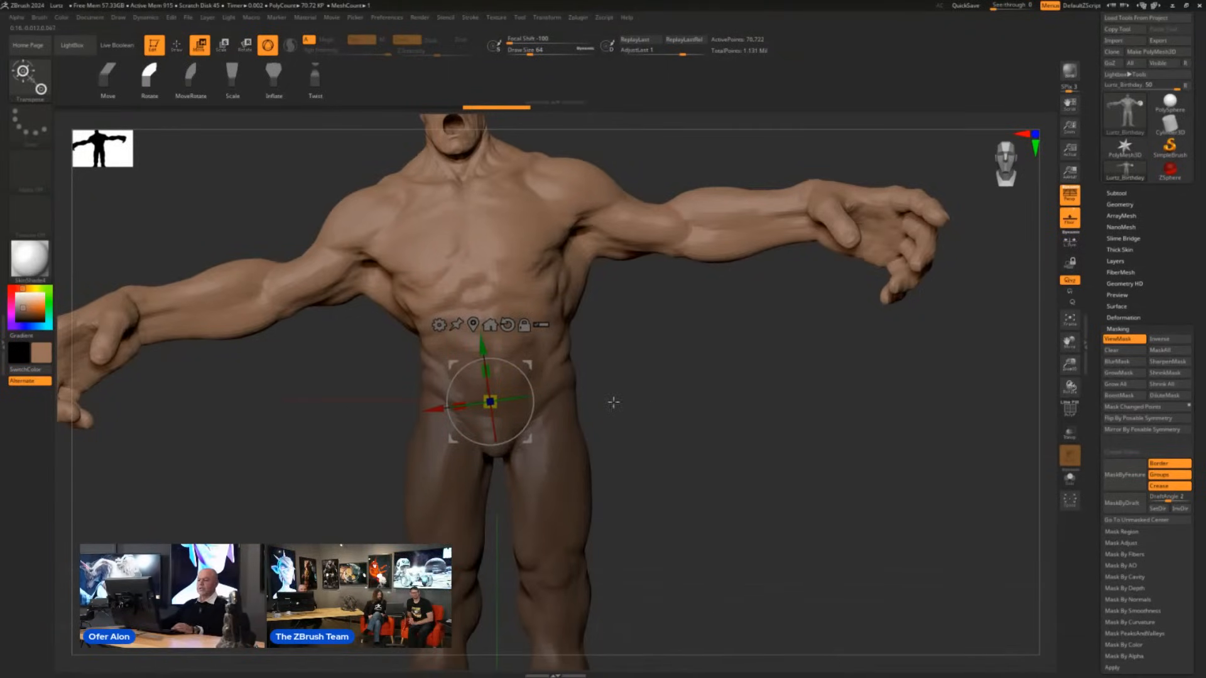
# - Undo the upper body's sideways tilt and the mask on the legs and hips
pyautogui.moveTo(613, 402); pyautogui.dragTo(706, 404)
pyautogui.press('ctrl')
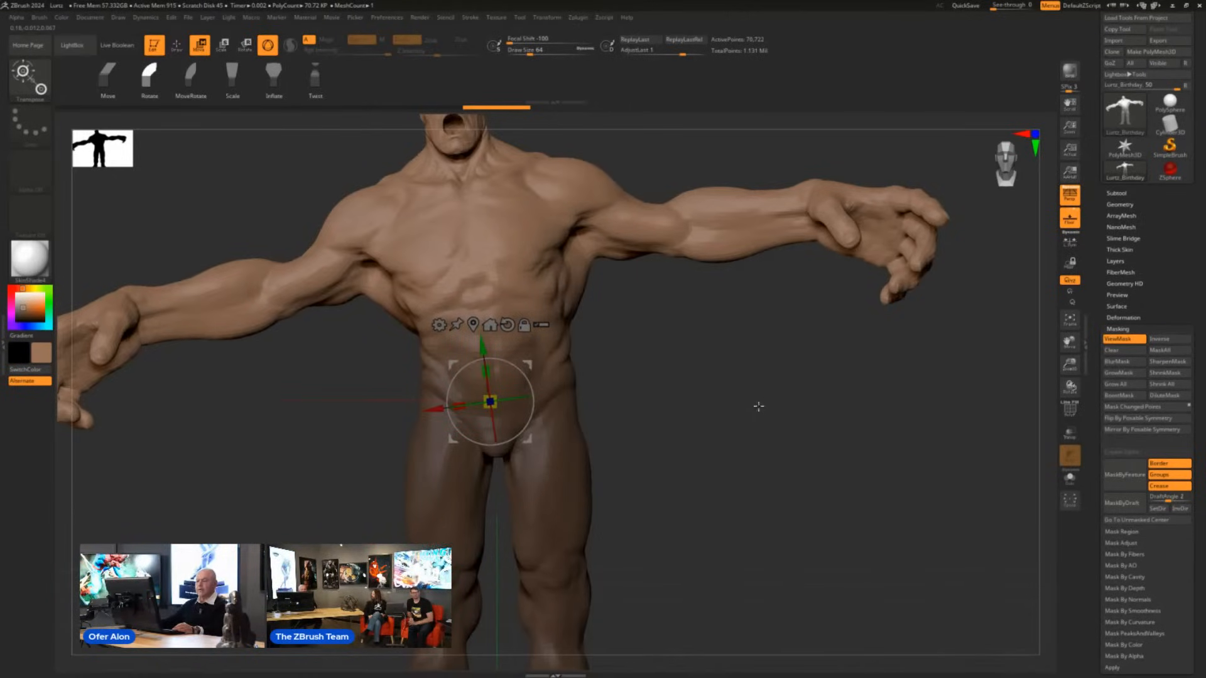
pyautogui.moveTo(688, 410)
pyautogui.mouseDown()
pyautogui.moveTo(684, 390)
pyautogui.moveTo(705, 393)
pyautogui.moveTo(684, 390)
pyautogui.mouseUp()
pyautogui.press('ctrl')
pyautogui.hotkey('ctrl', 'z')
pyautogui.hotkey('ctrl', 'z')
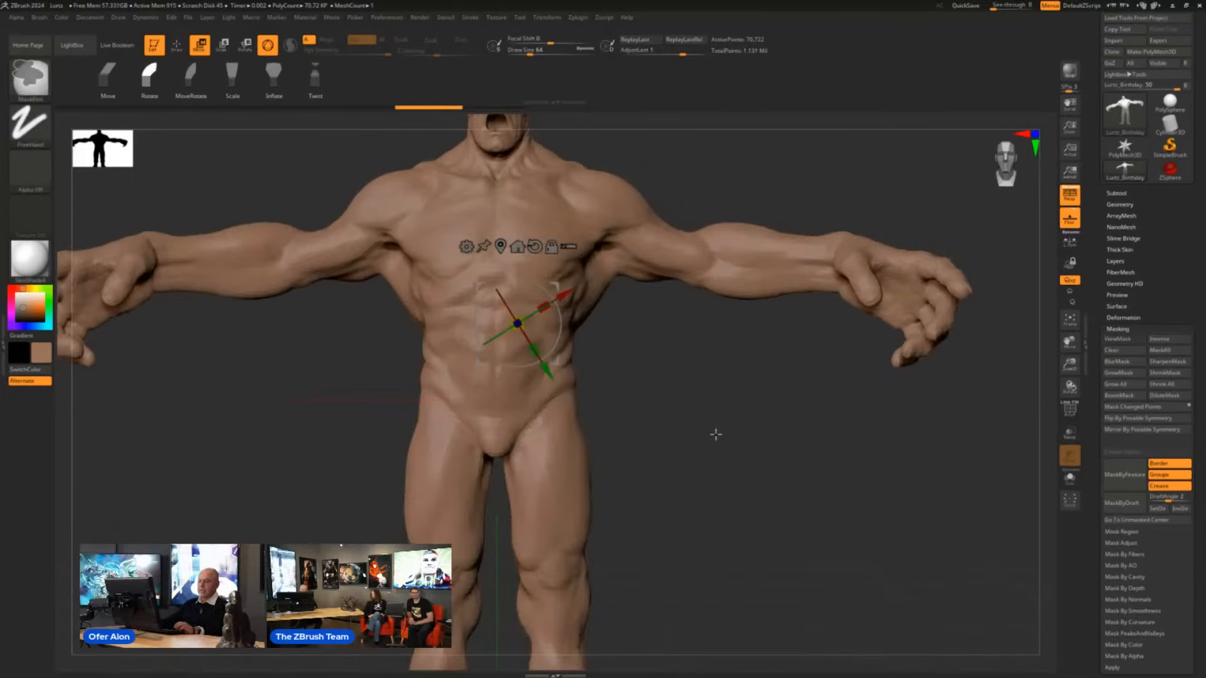
# - Mask the lower body again from the pelvis up to the abdomen and shift the upper body slightly with the gizmo
pyautogui.keyDown('ctrl'); pyautogui.moveTo(495, 413); pyautogui.dragTo(490, 309); pyautogui.keyUp('ctrl')
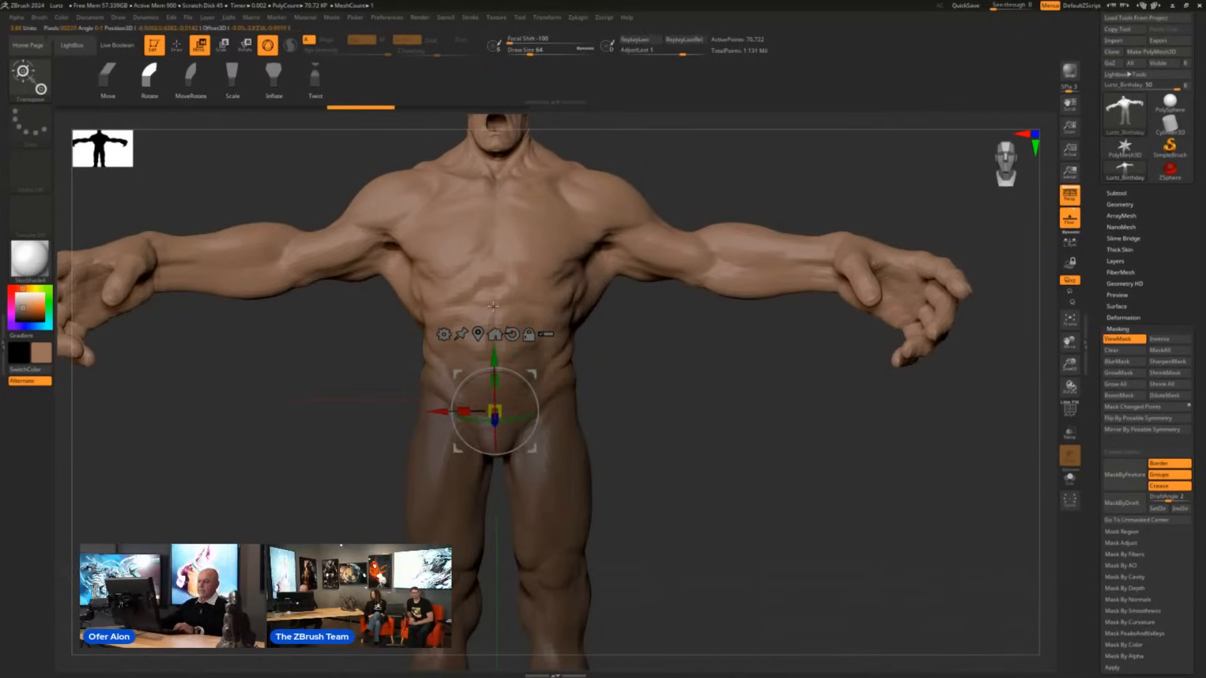
pyautogui.keyDown('shift'); pyautogui.moveTo(745, 506); pyautogui.dragTo(748, 495); pyautogui.keyUp('shift')
pyautogui.keyDown('alt'); pyautogui.moveTo(537, 376); pyautogui.dragTo(476, 334); pyautogui.keyUp('alt')
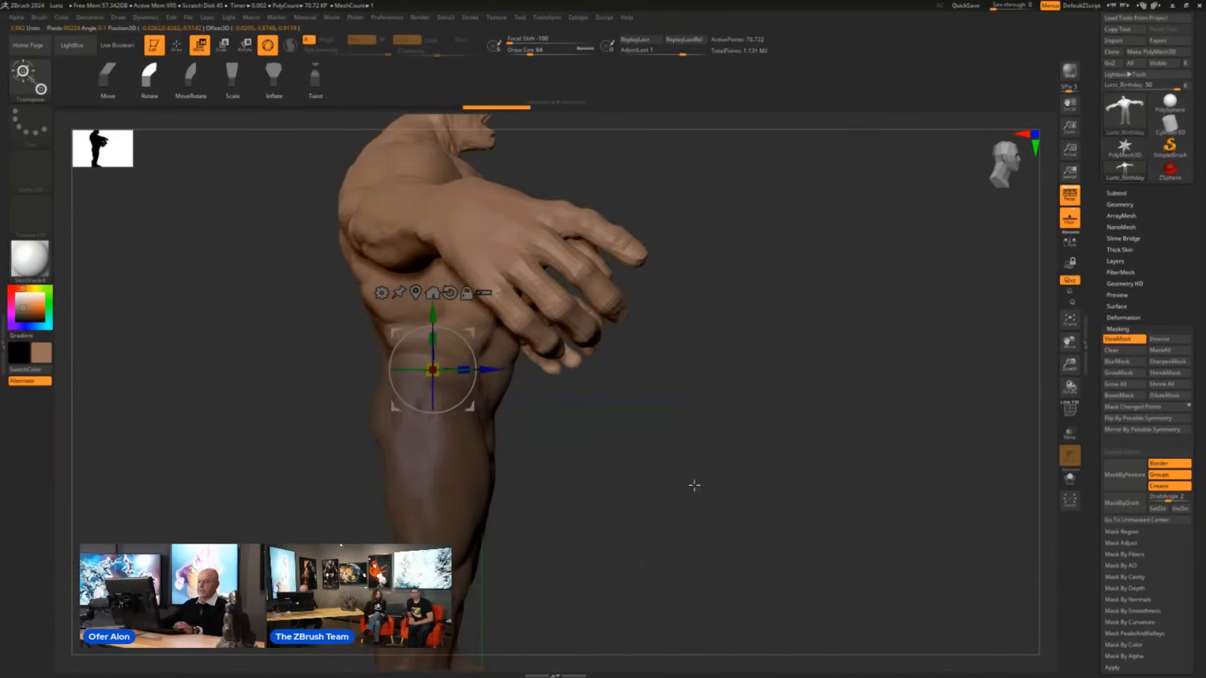
pyautogui.keyDown('shift'); pyautogui.moveTo(694, 488); pyautogui.dragTo(646, 484); pyautogui.keyUp('shift')
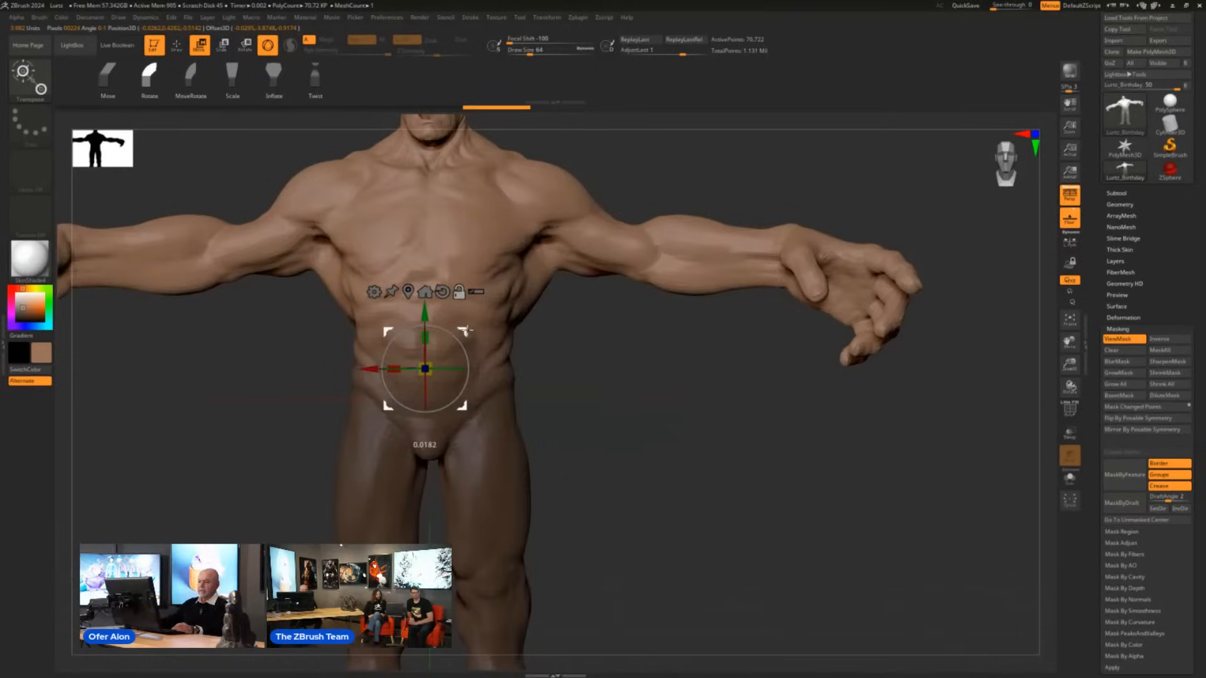
pyautogui.moveTo(476, 333)
pyautogui.mouseDown()
pyautogui.moveTo(475, 356)
pyautogui.moveTo(466, 327)
pyautogui.mouseUp()
# - Undo the upper body's shift and the lower-body masking
pyautogui.hotkey('ctrl', 'z')
pyautogui.hotkey('ctrl', 'z')
pyautogui.hotkey('ctrl', 'z')
pyautogui.hotkey('ctrl', 'z')
pyautogui.hotkey('ctrl', 'z')
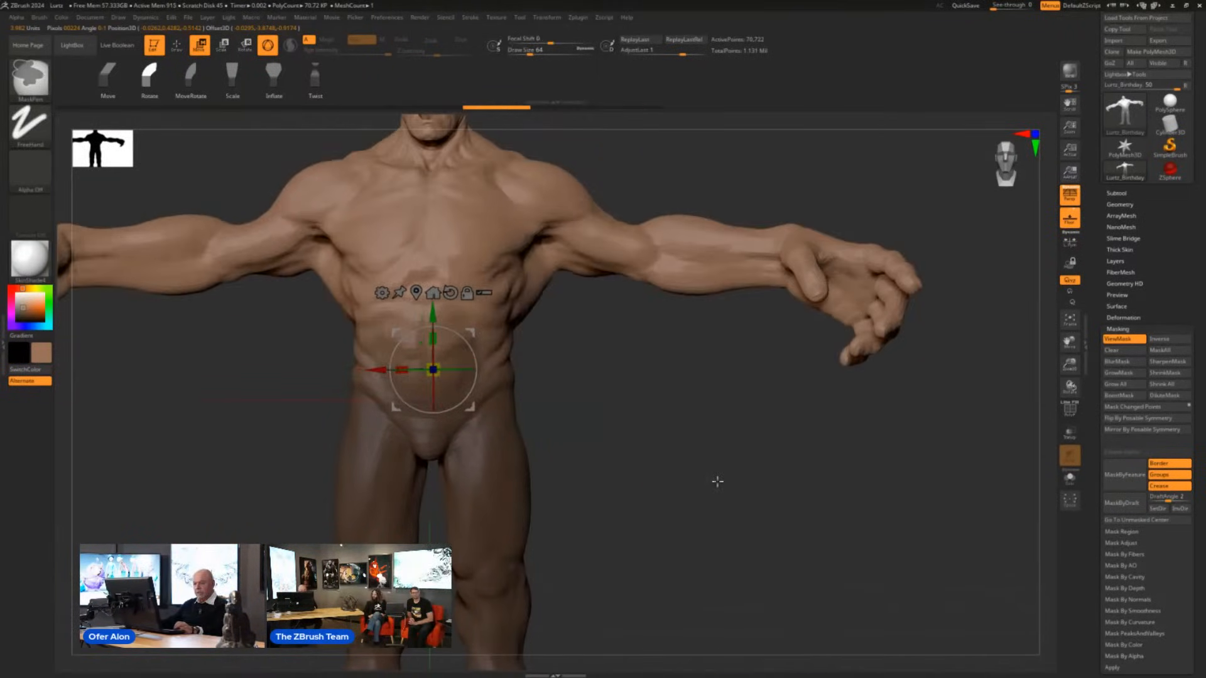
pyautogui.moveTo(676, 480); pyautogui.dragTo(686, 479)
pyautogui.hotkey('ctrl', 'z')
pyautogui.hotkey('ctrl', 'z')
pyautogui.hotkey('ctrl', 'z')
pyautogui.hotkey('ctrl', 'z')
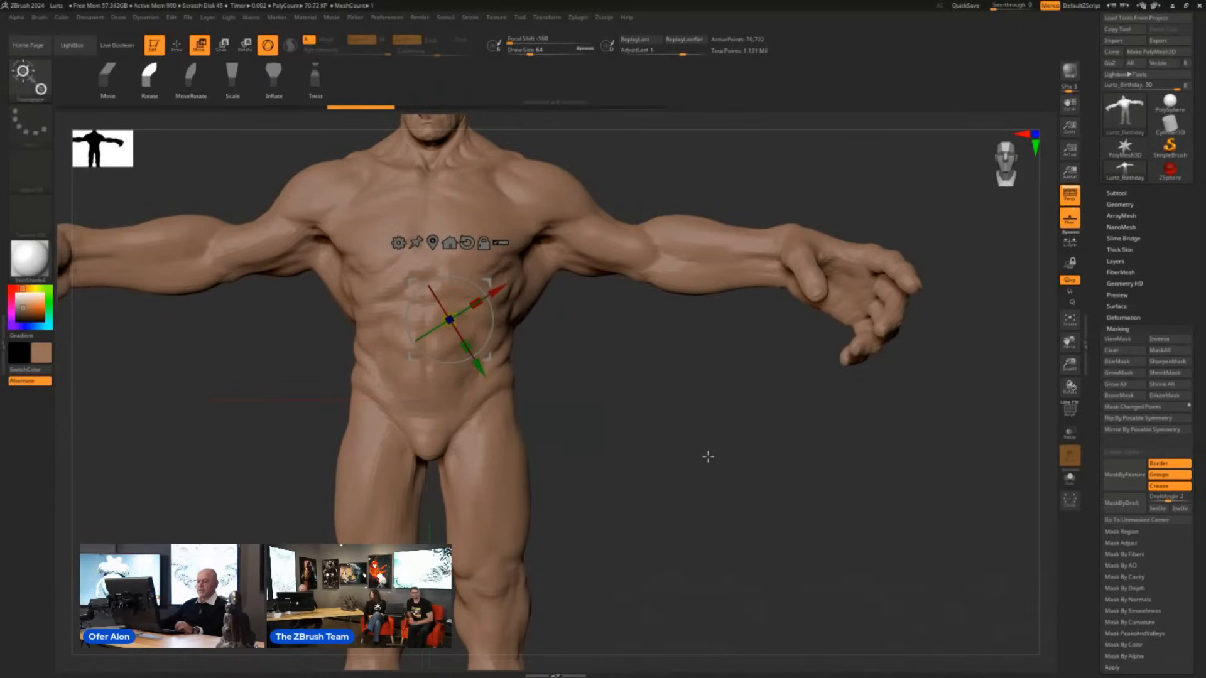
# - Mask the lower body with upward Transpose strokes at the waist, varying their start point and length to change the falloff
pyautogui.keyDown('ctrl'); pyautogui.moveTo(500, 411); pyautogui.dragTo(499, 336); pyautogui.keyUp('ctrl')
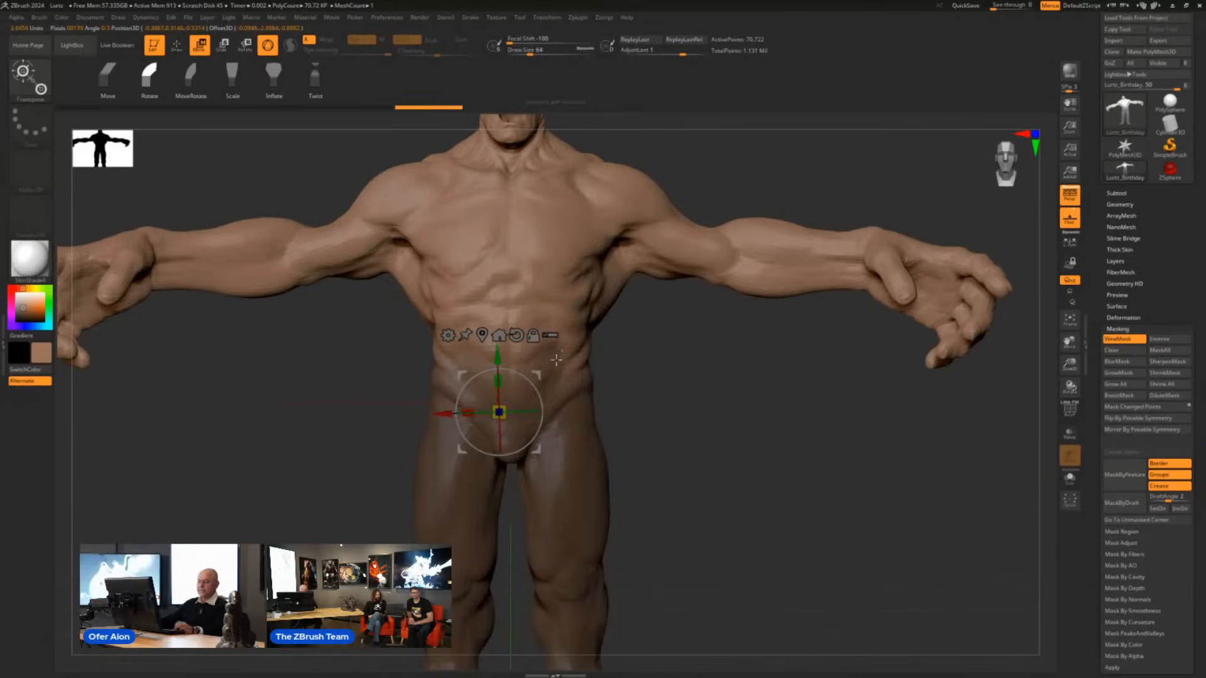
pyautogui.hotkey('ctrl', 'z')
pyautogui.keyDown('ctrl'); pyautogui.moveTo(508, 416); pyautogui.dragTo(510, 339); pyautogui.keyUp('ctrl')
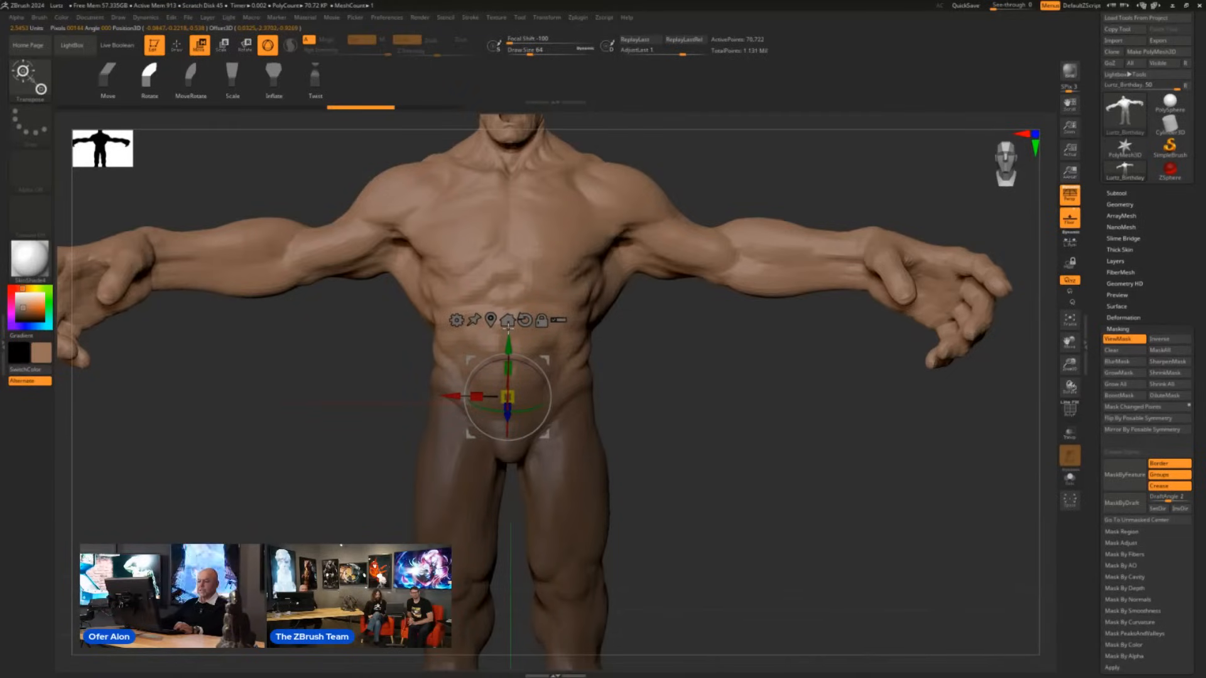
pyautogui.click(508, 322)
pyautogui.click(509, 360)
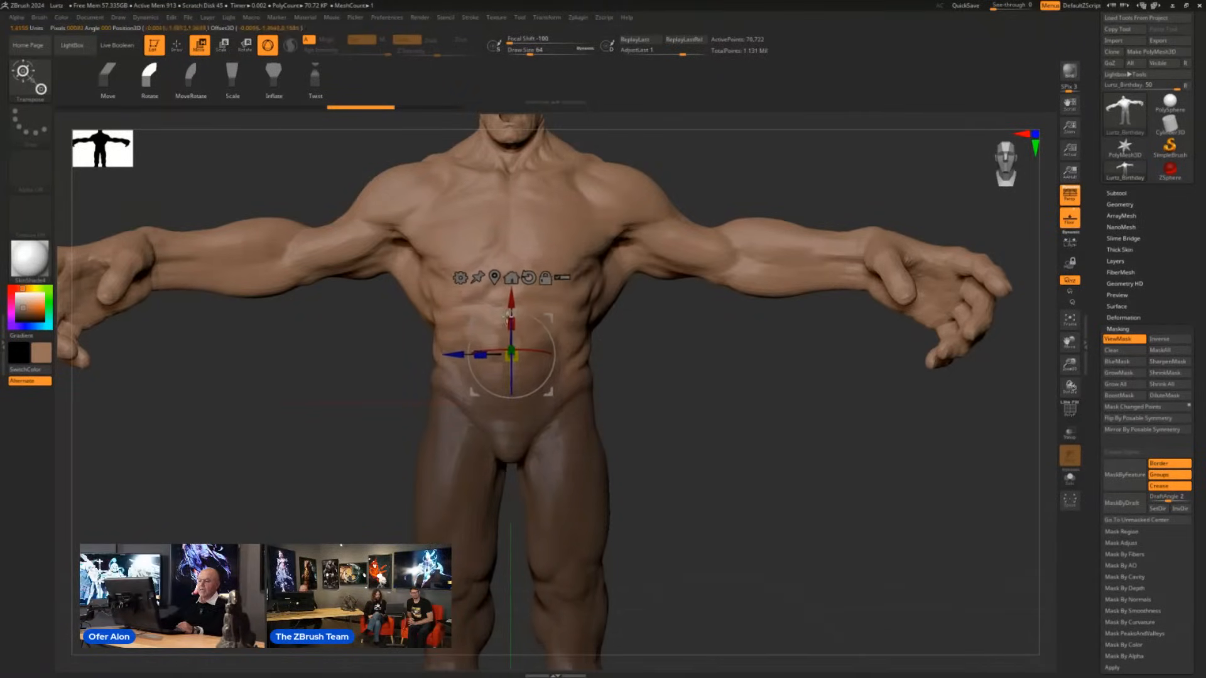
# - Rotate the unmasked upper body at the waist so it leans toward the creature's right side
pyautogui.moveTo(746, 452); pyautogui.dragTo(808, 487)
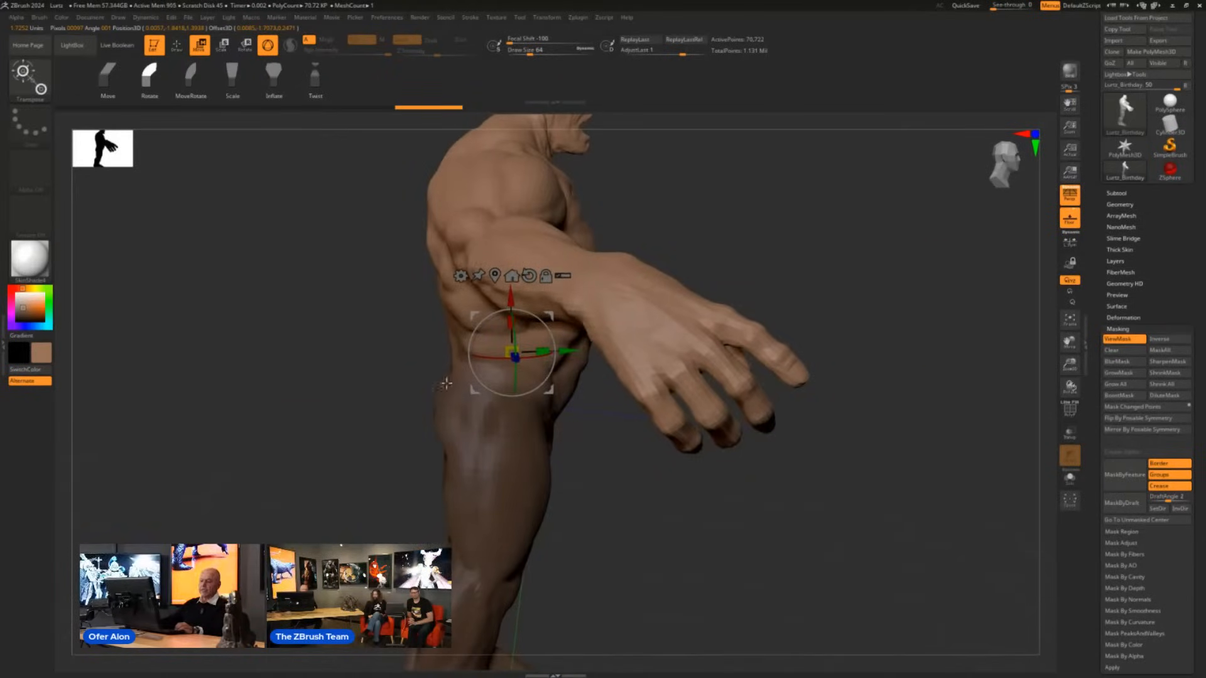
pyautogui.moveTo(692, 521); pyautogui.dragTo(634, 512)
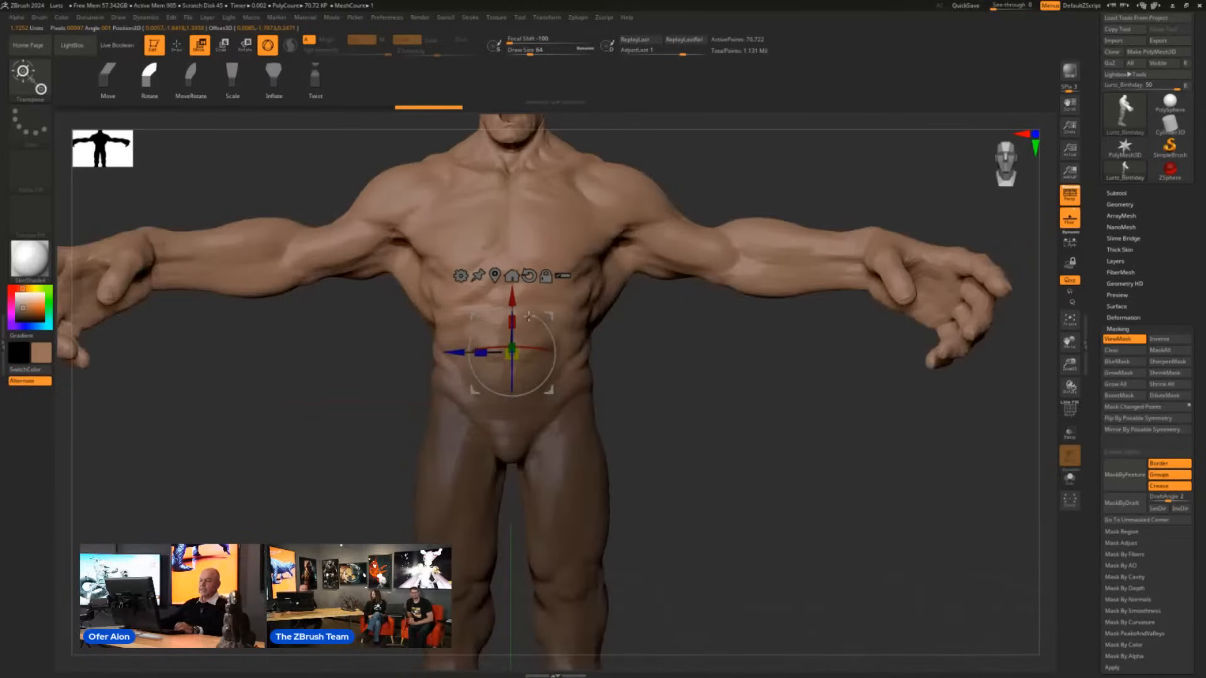
pyautogui.moveTo(545, 325); pyautogui.dragTo(558, 368)
pyautogui.hotkey('ctrl', 'z')
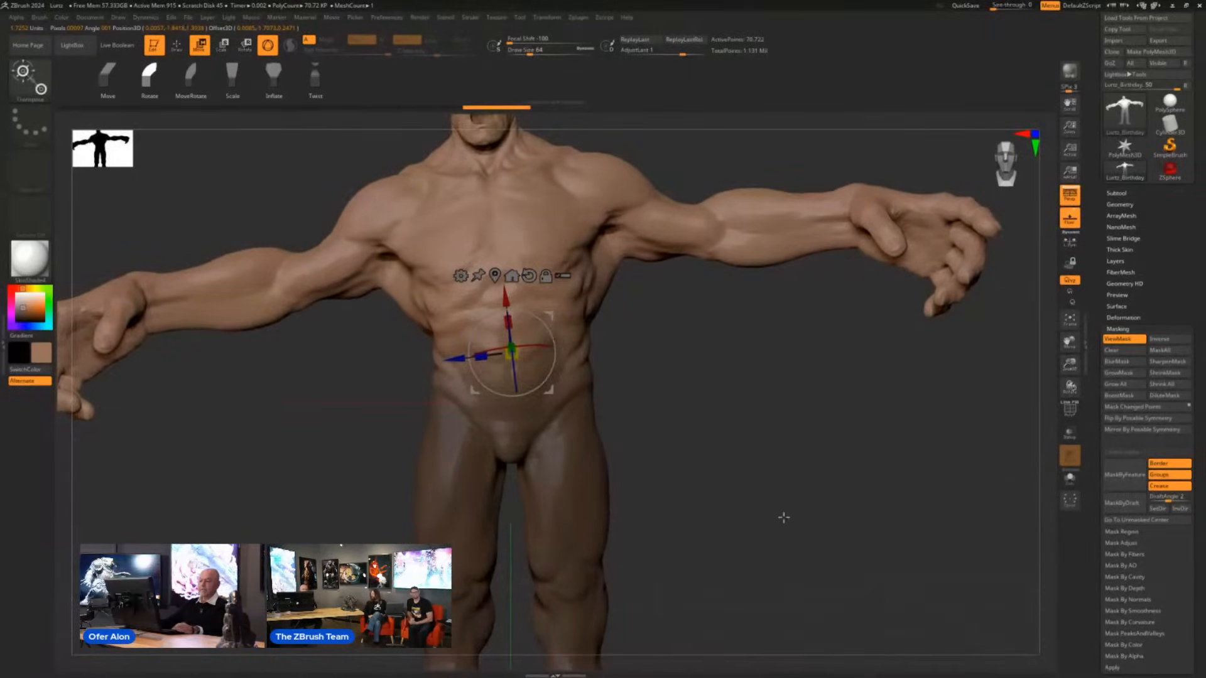
# - Mask everything except the creature's left lower leg with the Transpose brush and bend the leg backward at the knee
pyautogui.keyDown('alt'); pyautogui.moveTo(784, 518); pyautogui.dragTo(726, 385); pyautogui.keyUp('alt')
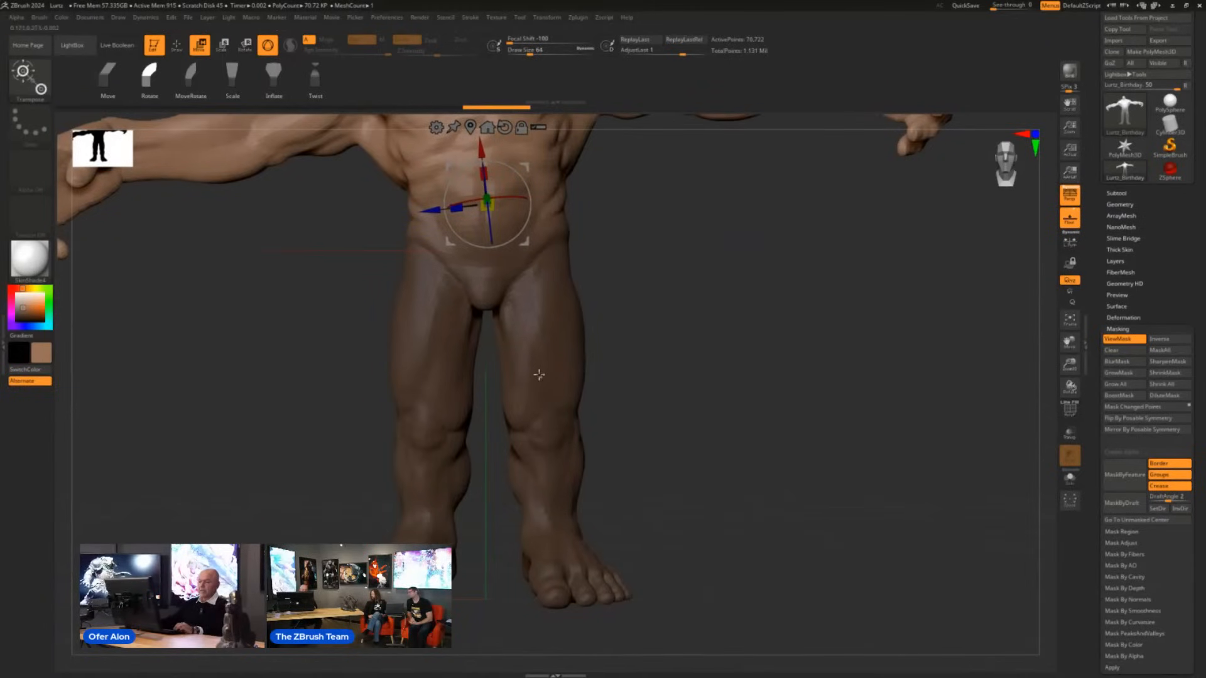
pyautogui.keyDown('ctrl'); pyautogui.moveTo(544, 343); pyautogui.dragTo(562, 520); pyautogui.keyUp('ctrl')
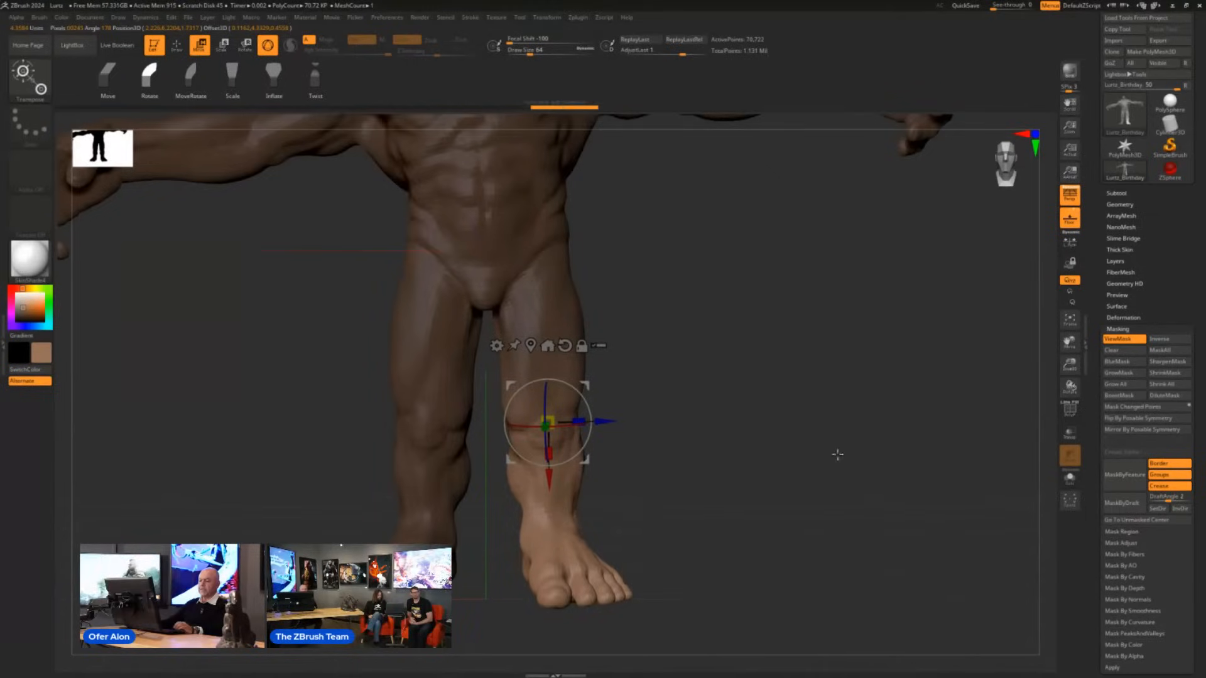
pyautogui.moveTo(838, 454); pyautogui.dragTo(773, 473)
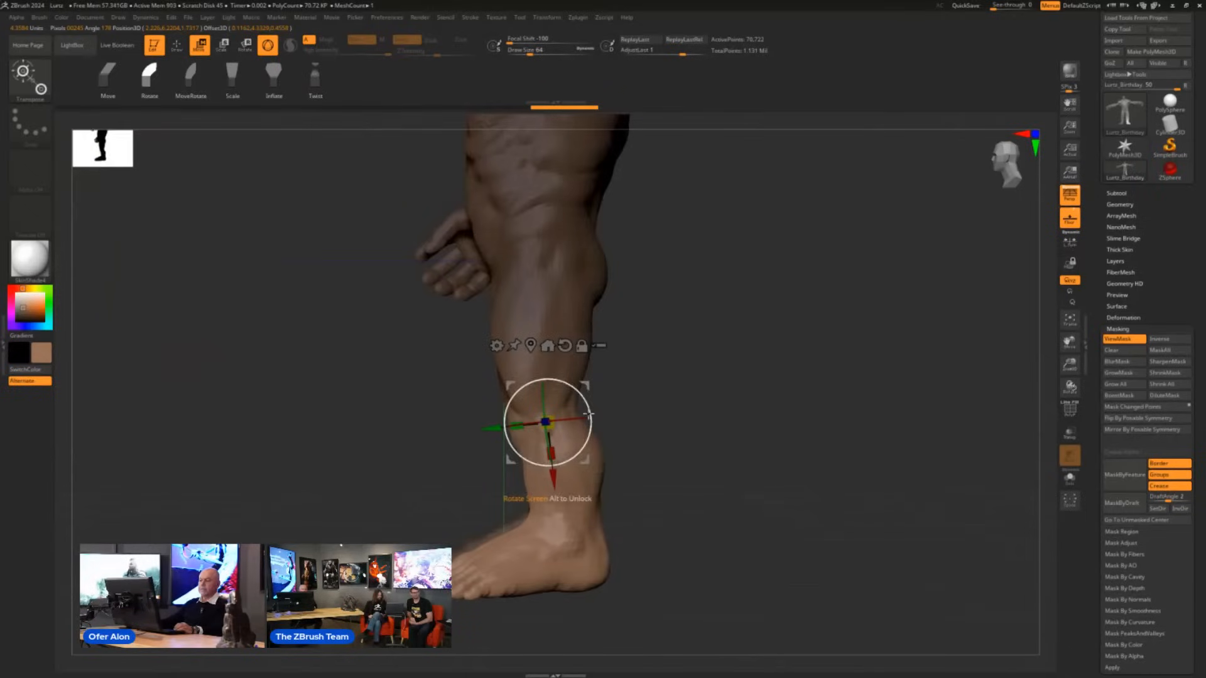
pyautogui.moveTo(595, 429); pyautogui.dragTo(601, 363)
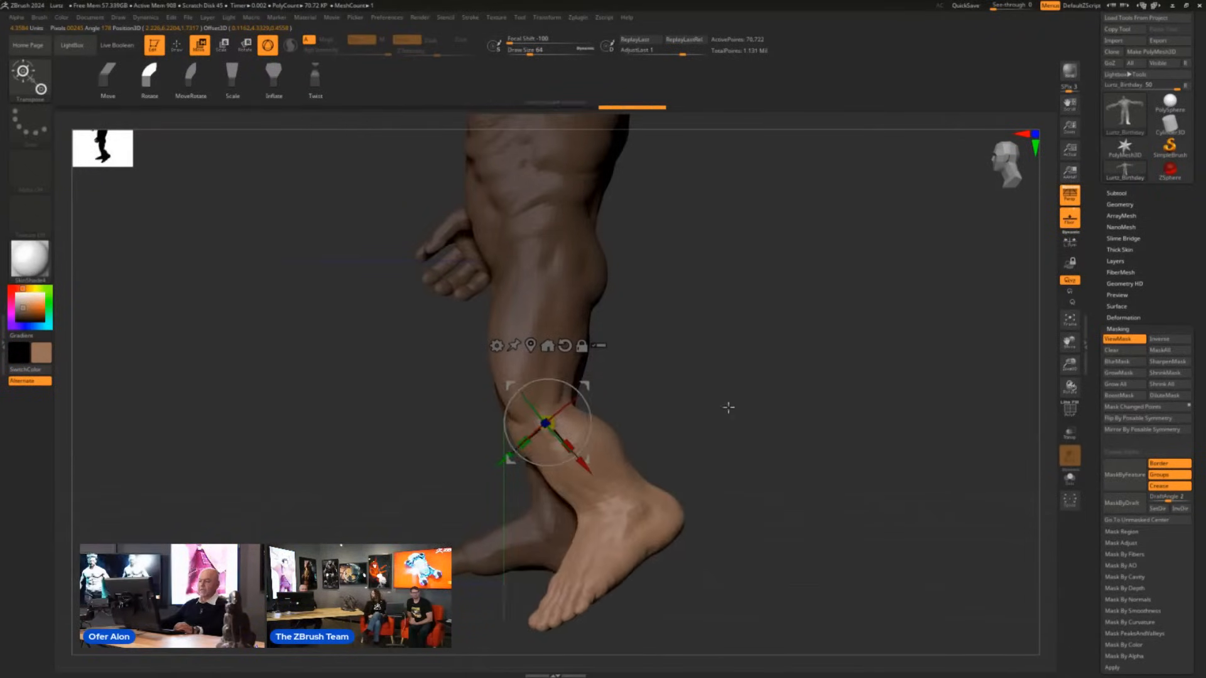
# - Twist the left lower leg outward about its own axis, and undo the twist and the knee bend
pyautogui.keyDown('shift'); pyautogui.moveTo(729, 407); pyautogui.dragTo(752, 397); pyautogui.keyUp('shift')
pyautogui.moveTo(576, 444); pyautogui.dragTo(751, 446)
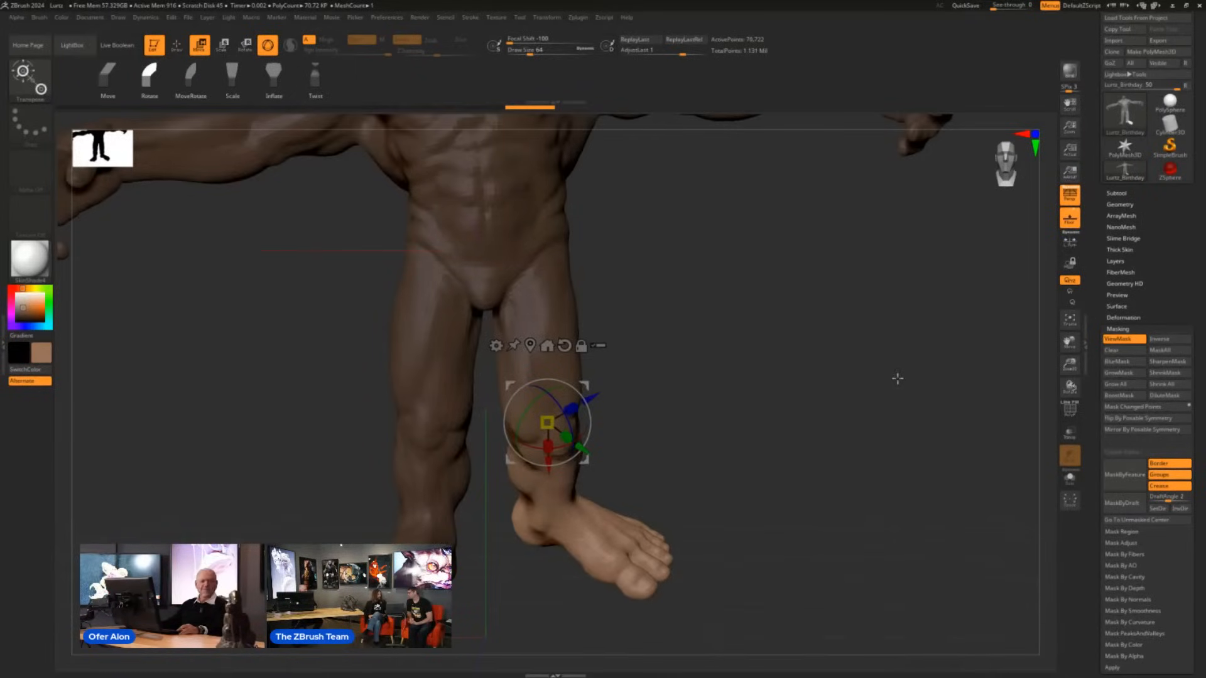
pyautogui.keyDown('shift'); pyautogui.moveTo(905, 368); pyautogui.dragTo(875, 365); pyautogui.keyUp('shift')
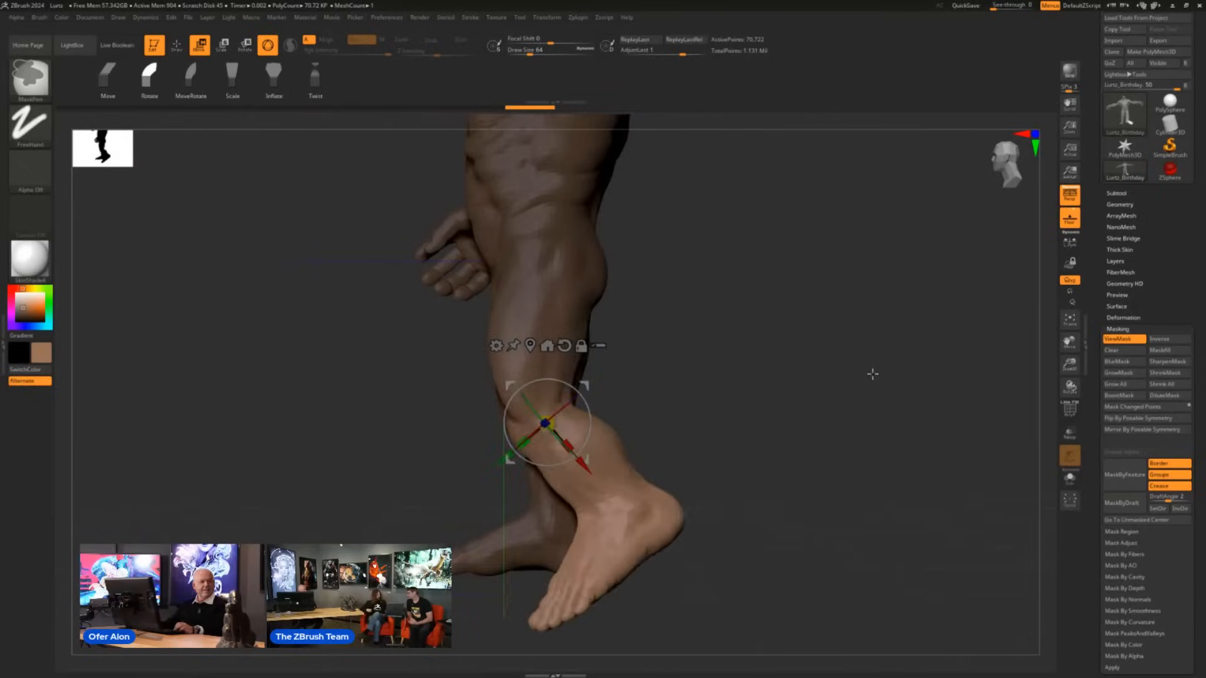
pyautogui.hotkey('ctrl', 'z')
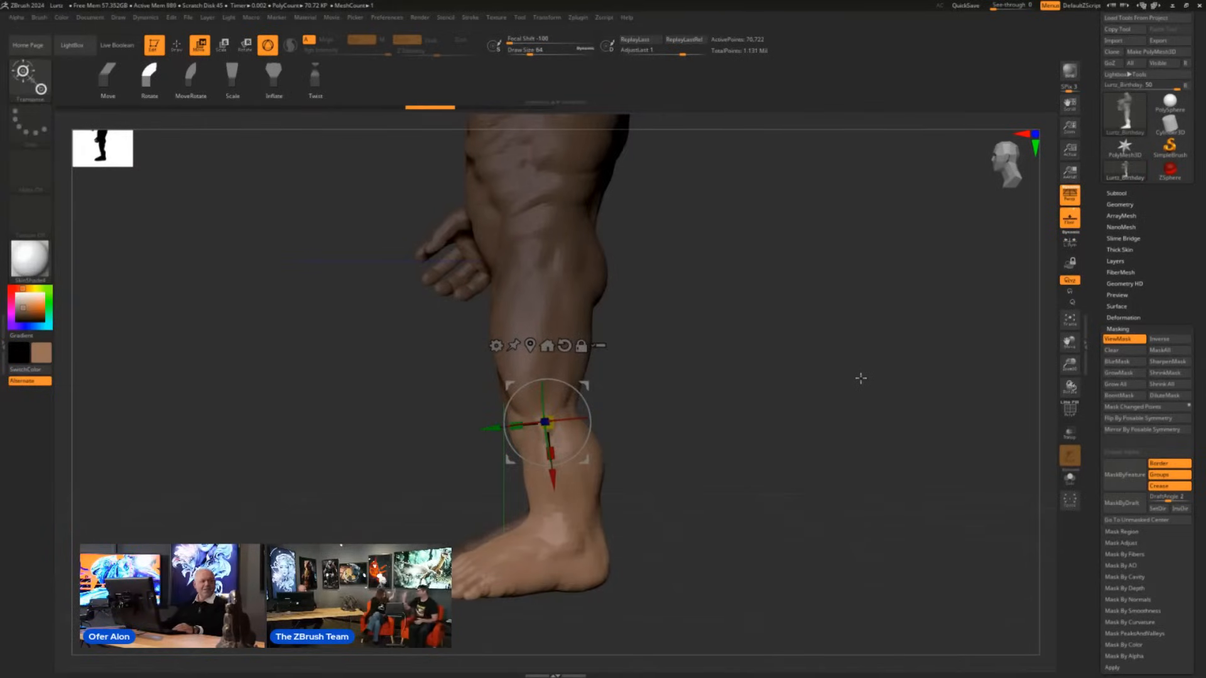